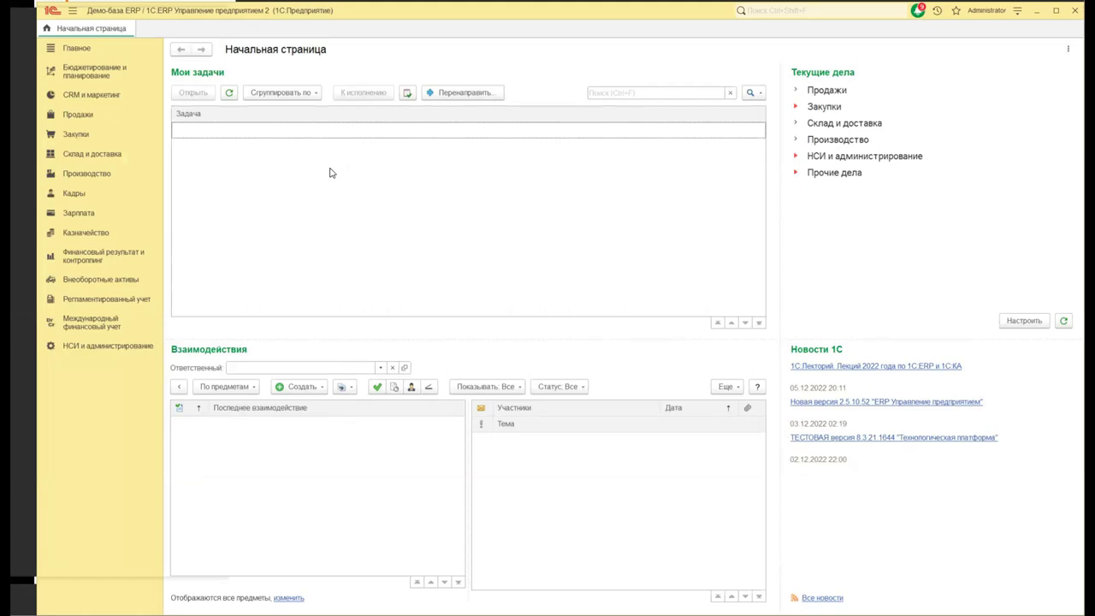
# - Examine the organization options in the Предприятие settings of the НСИ и администрирование section
pyautogui.click(124, 348)
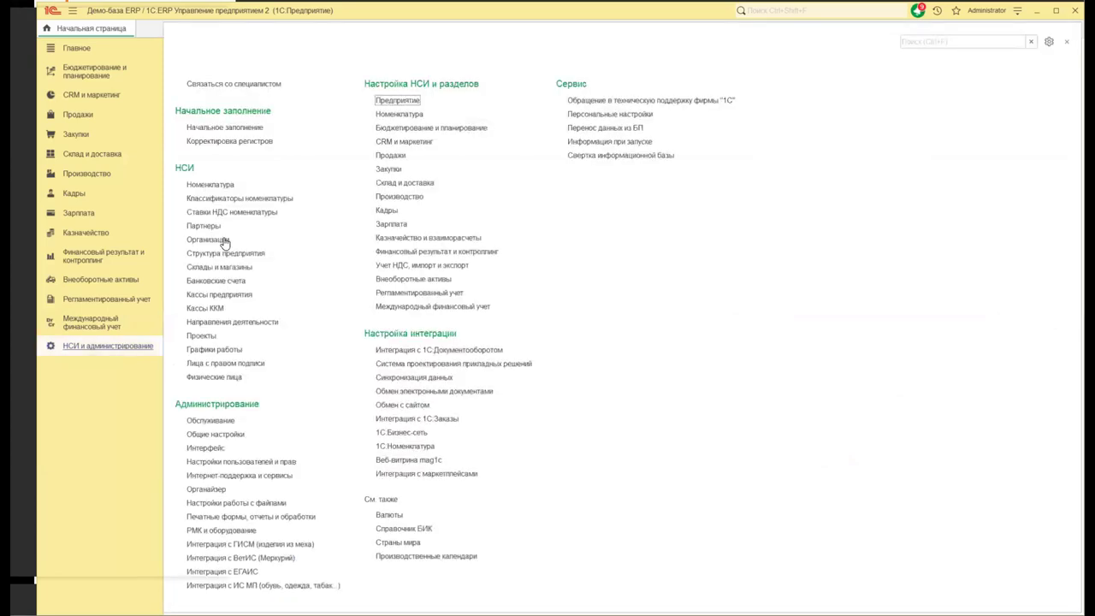
pyautogui.click(180, 240)
pyautogui.click(411, 101)
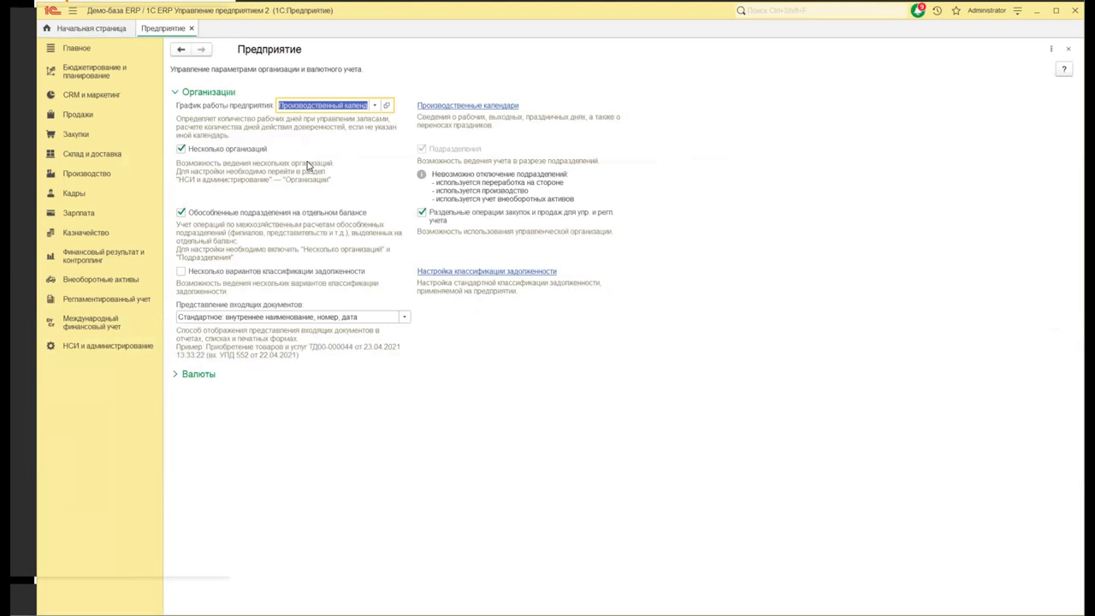
pyautogui.press('Escape')
# - Open the Организации directory and start a new organization of the type Юридическое лицо
pyautogui.click(128, 345)
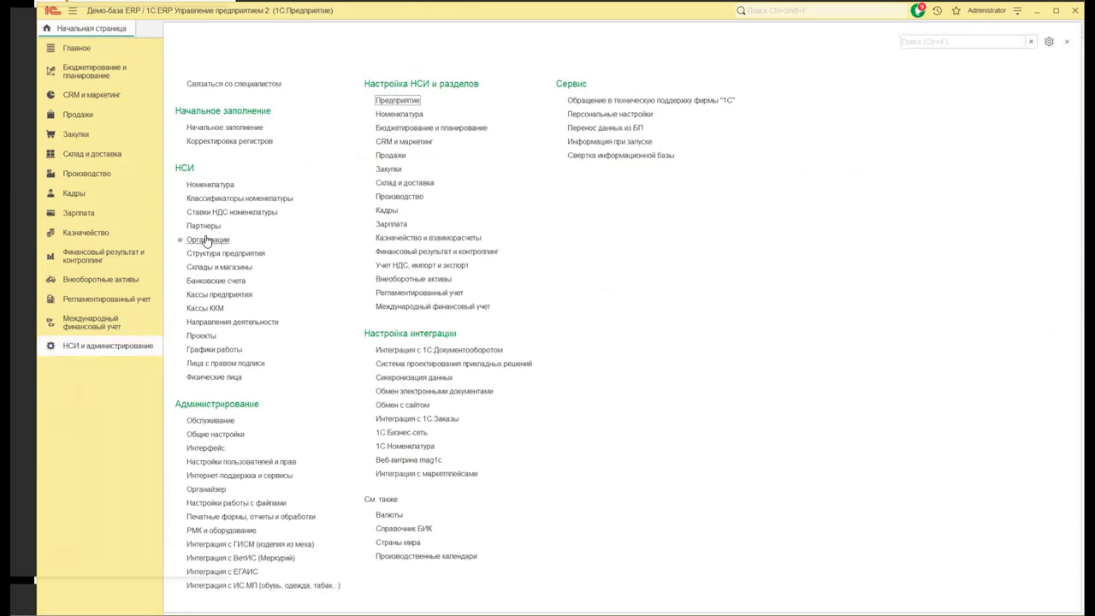
pyautogui.click(207, 240)
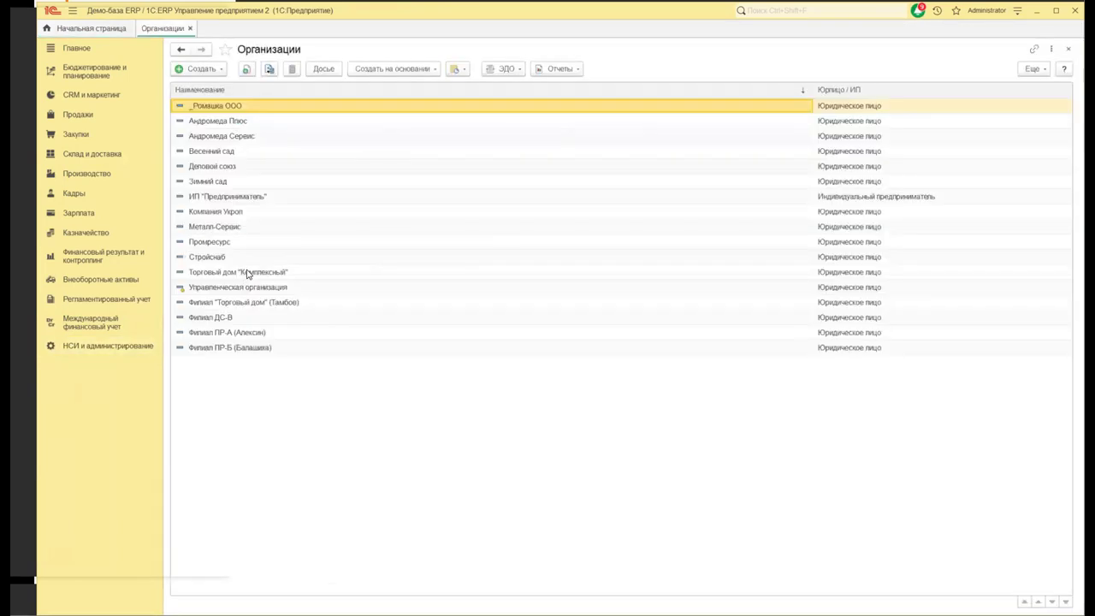
pyautogui.click(208, 71)
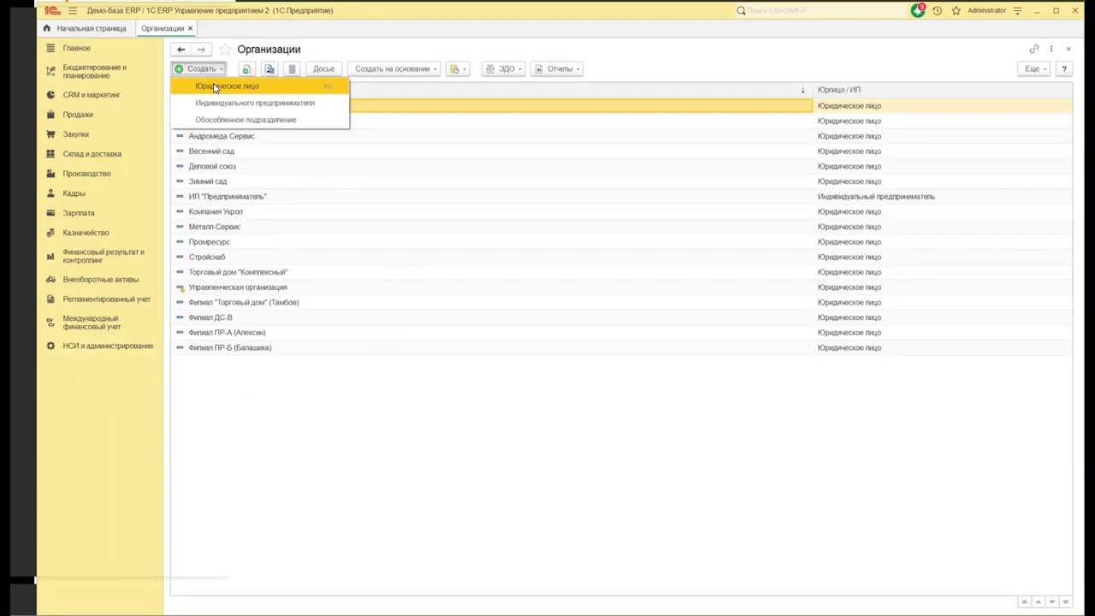
pyautogui.click(215, 87)
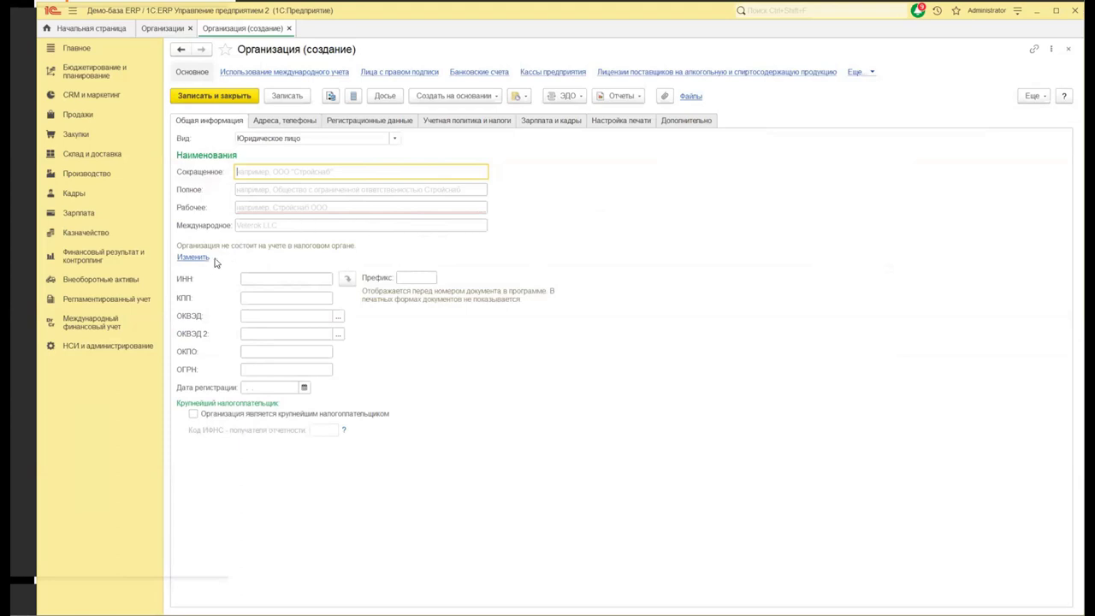
# - Name the new organization Безымянная and save it while opening its tax authority registrations
pyautogui.click(195, 257)
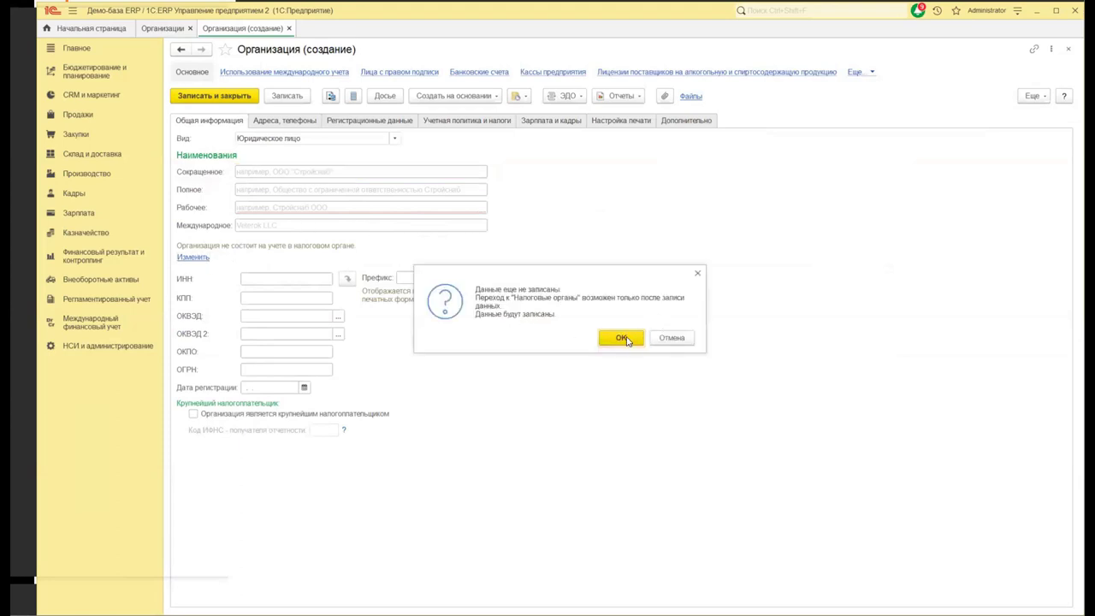
pyautogui.click(624, 337)
pyautogui.click(288, 172)
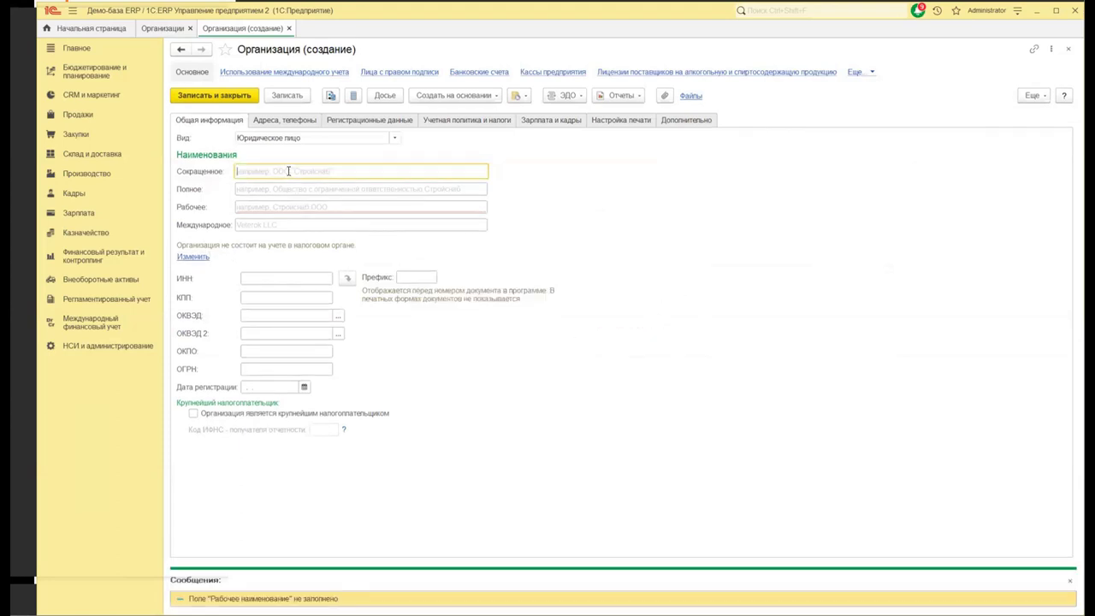
pyautogui.write('Безымянная')
pyautogui.click(197, 260)
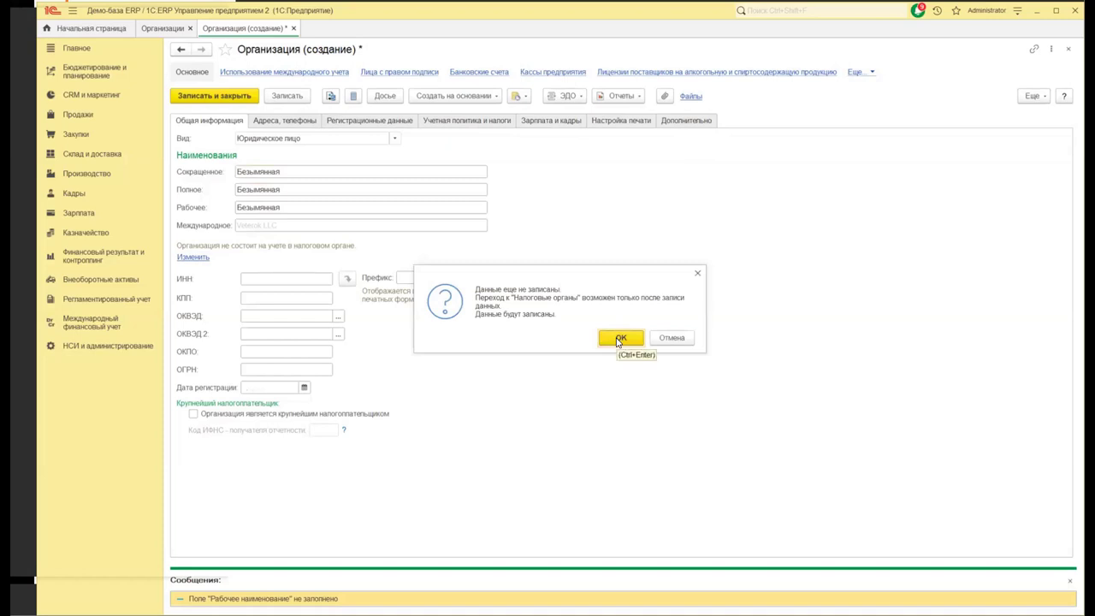
pyautogui.click(619, 339)
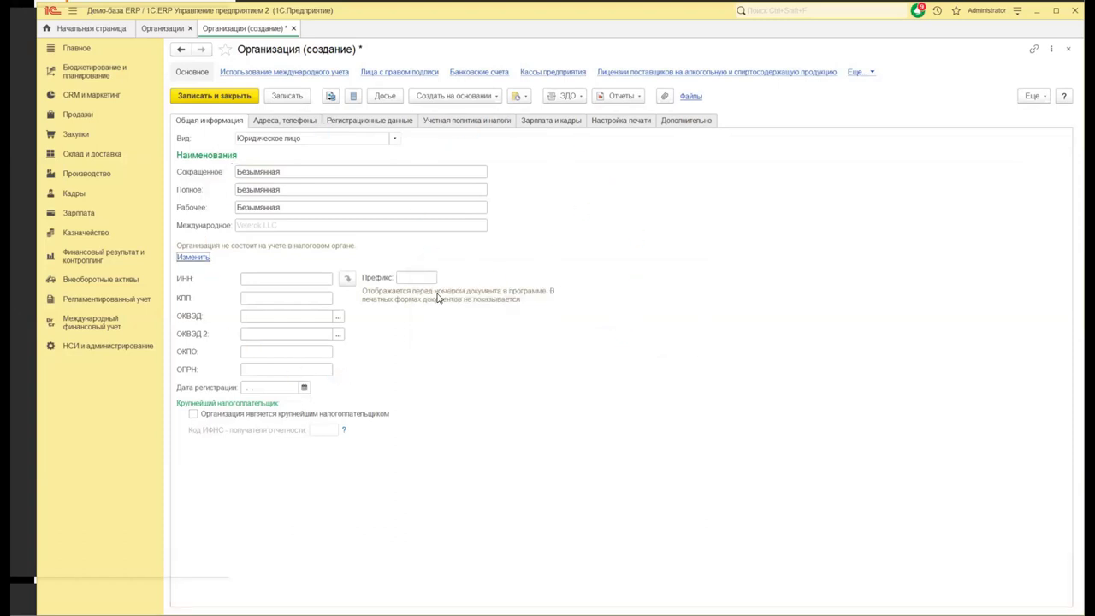
# - View the blank form for registering Безымянная with a tax authority and leave it without saving
pyautogui.click(384, 208)
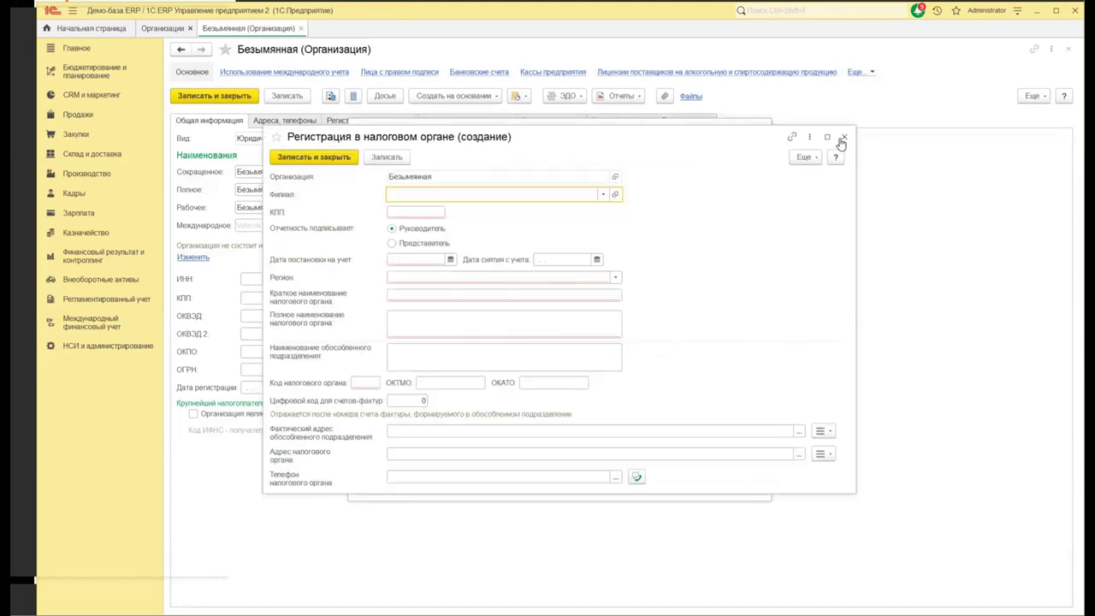
pyautogui.click(845, 140)
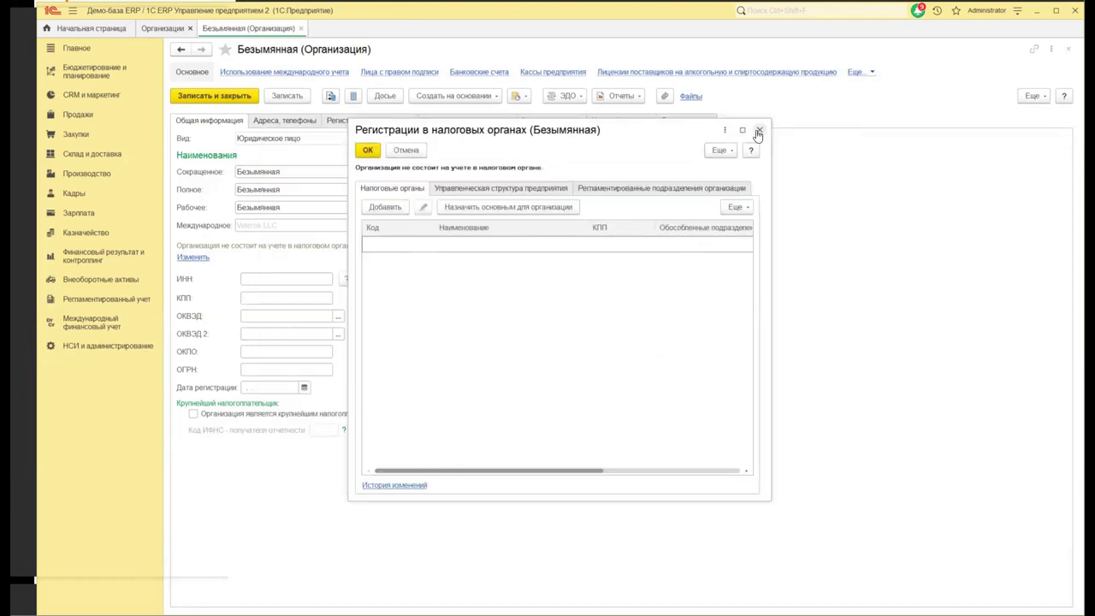
pyautogui.press('Escape')
# - Save the taxation system settings of Безымянная with the Общая system effective from 01.12.2022
pyautogui.click(467, 120)
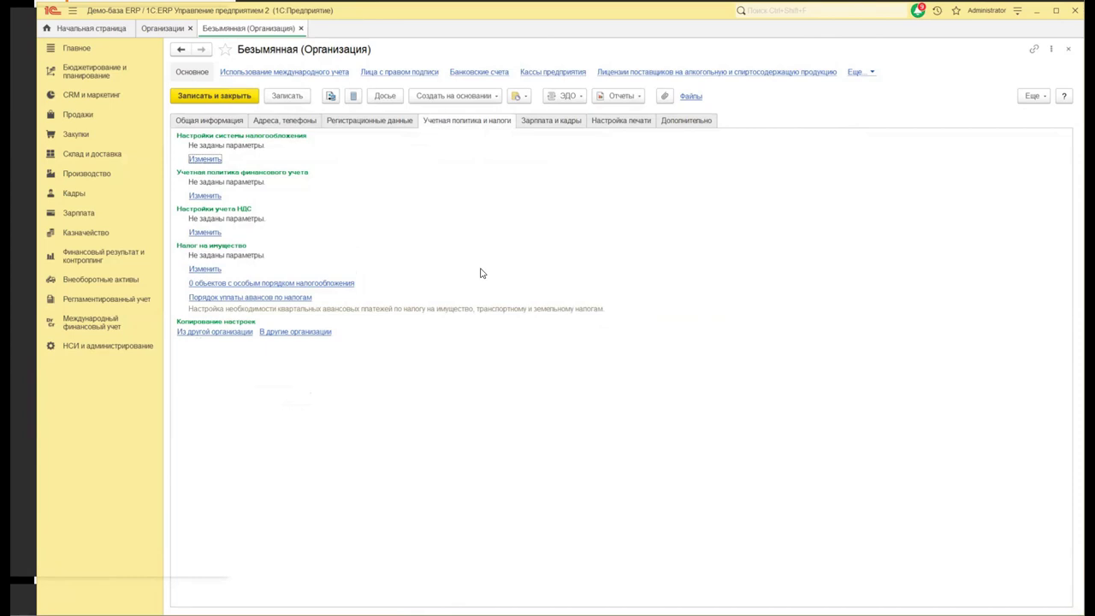
pyautogui.click(204, 159)
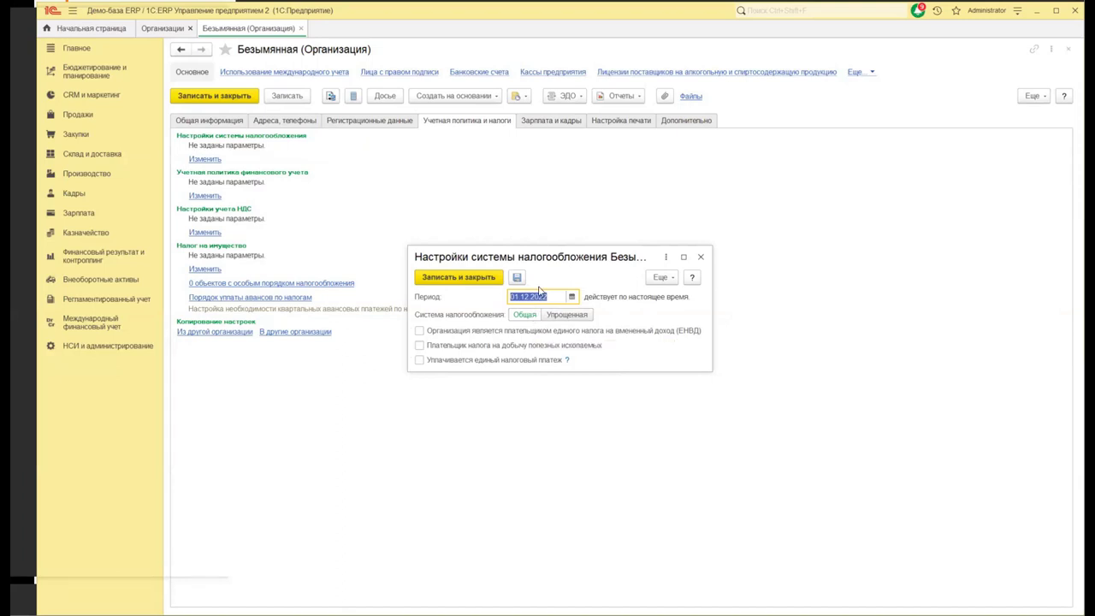
pyautogui.click(481, 279)
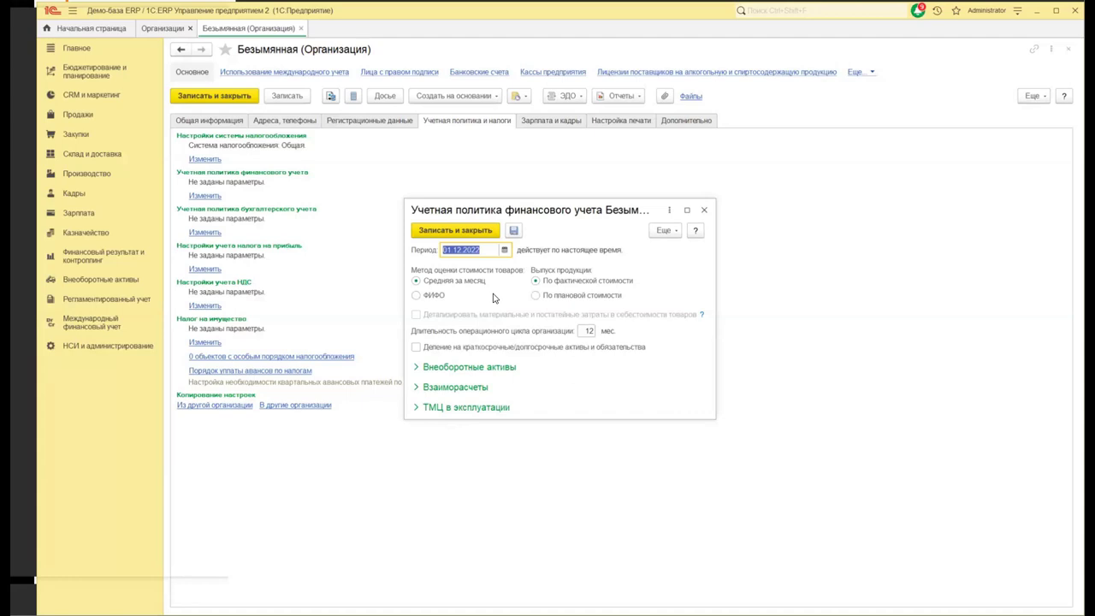
# - Set the financial accounting policy to ФИФО goods valuation and production output at planned cost, and save it
pyautogui.click(417, 295)
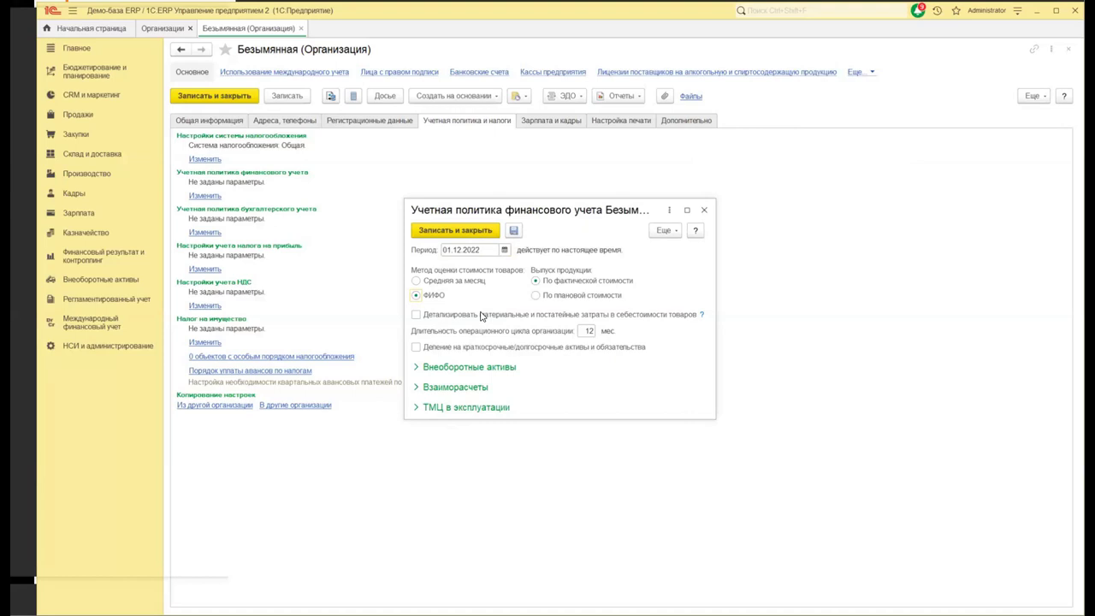
pyautogui.click(536, 296)
pyautogui.click(444, 232)
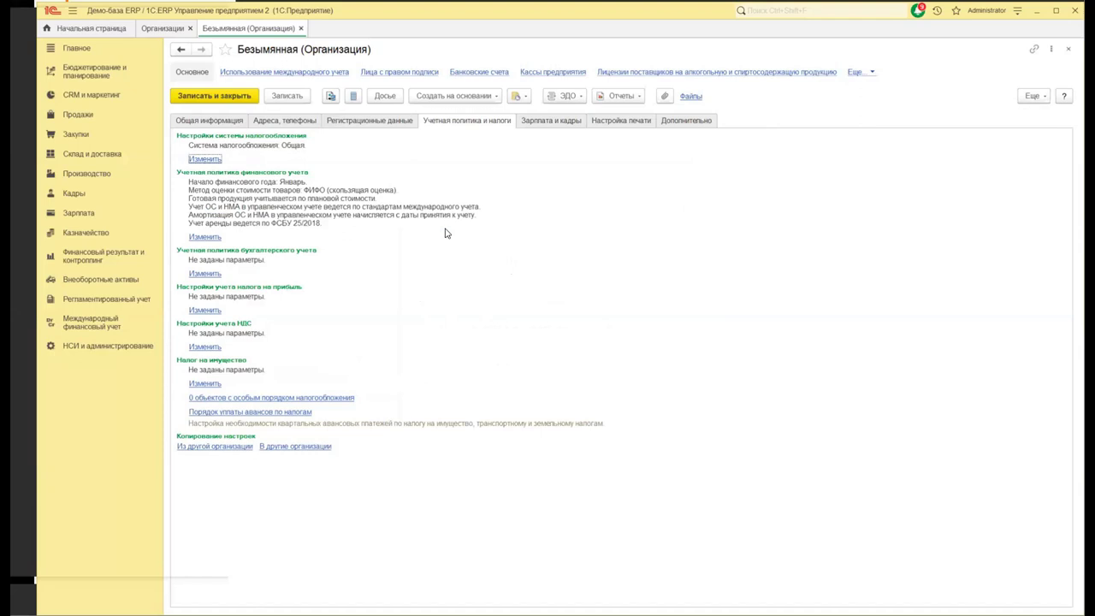
# - Examine the Запасы options of the accounting policy (бухгалтерский учет), including the help on output through account 40
pyautogui.click(205, 273)
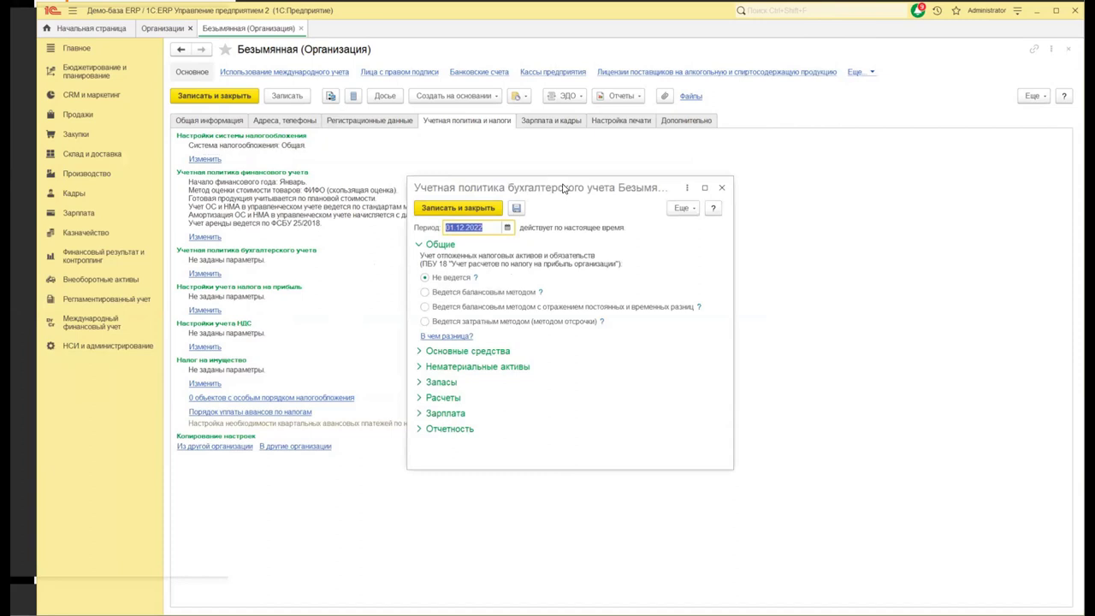
pyautogui.click(427, 271)
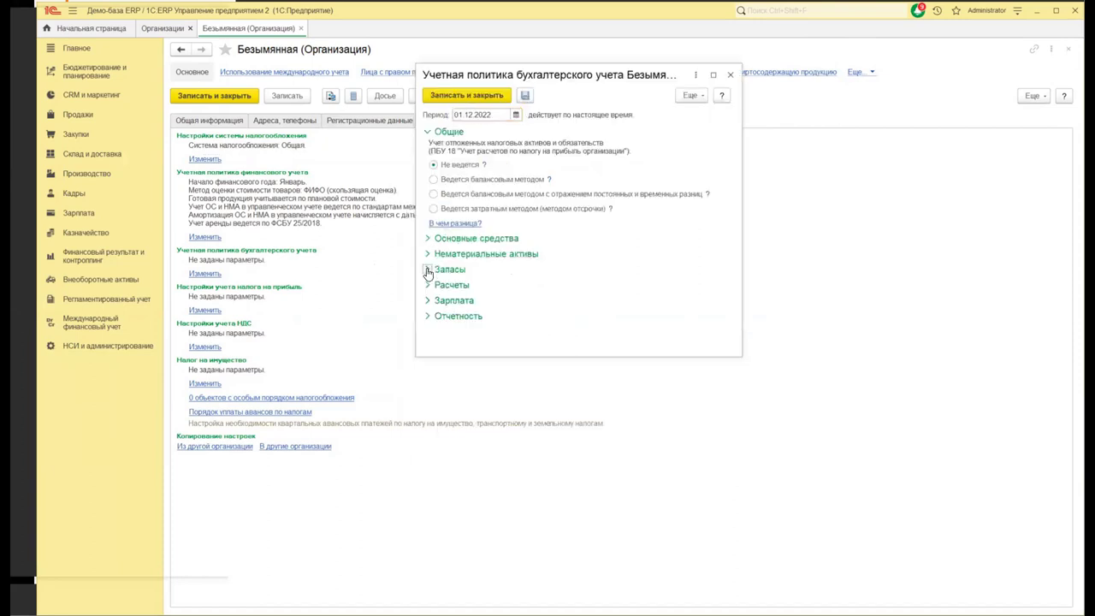
pyautogui.click(428, 270)
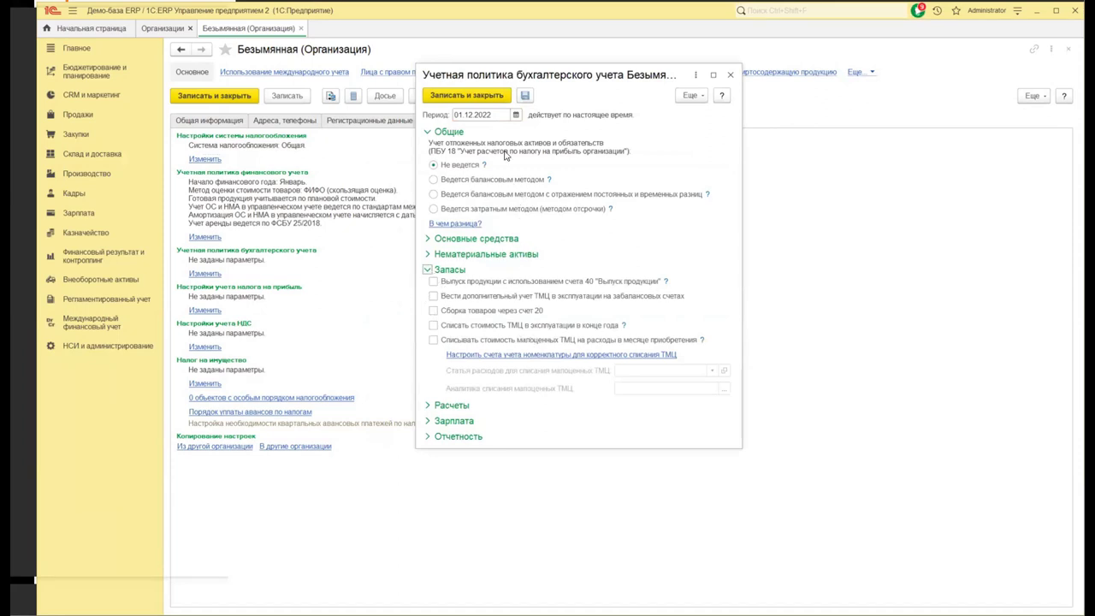
pyautogui.click(665, 284)
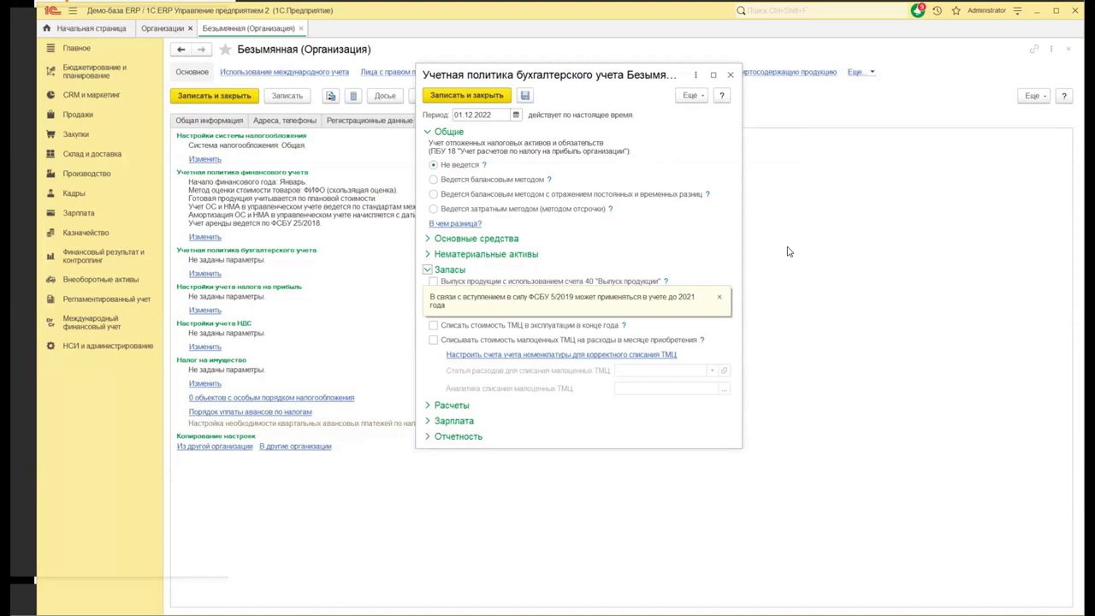
pyautogui.click(719, 297)
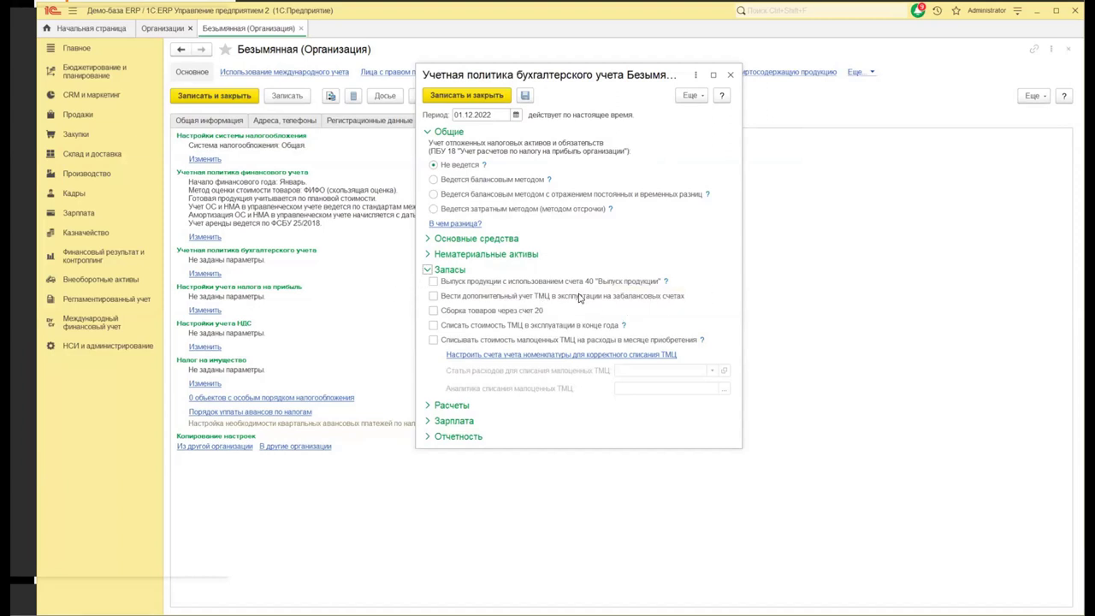
# - Try the options for off-balance ТМЦ accounting, assembly through account 20 and low-value ТМЦ write-off in the purchase month, then discard them
pyautogui.click(434, 296)
pyautogui.click(434, 310)
pyautogui.click(622, 328)
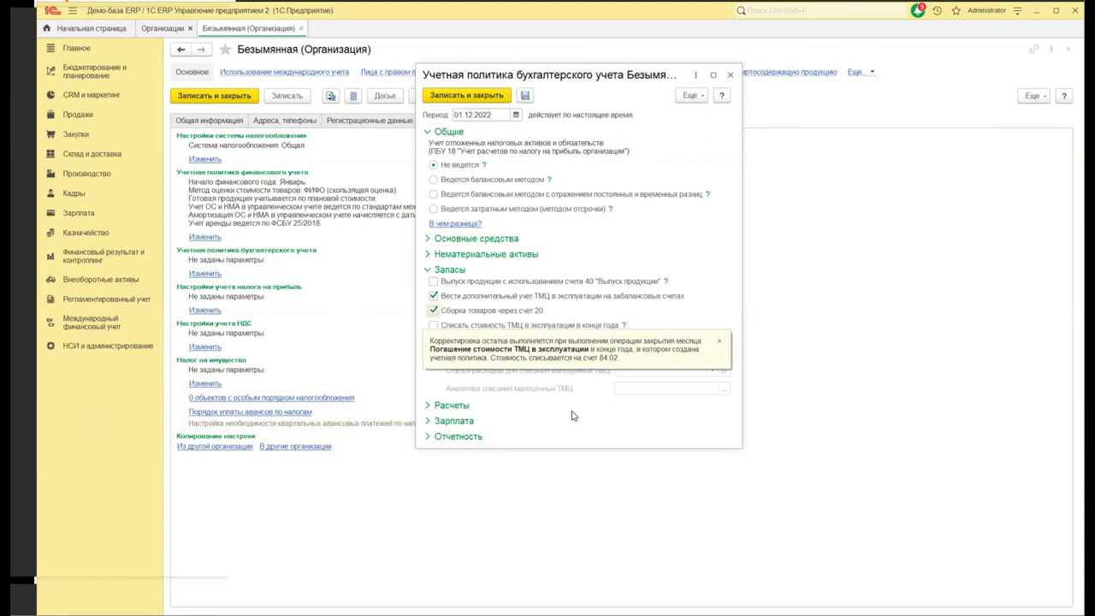
pyautogui.click(719, 342)
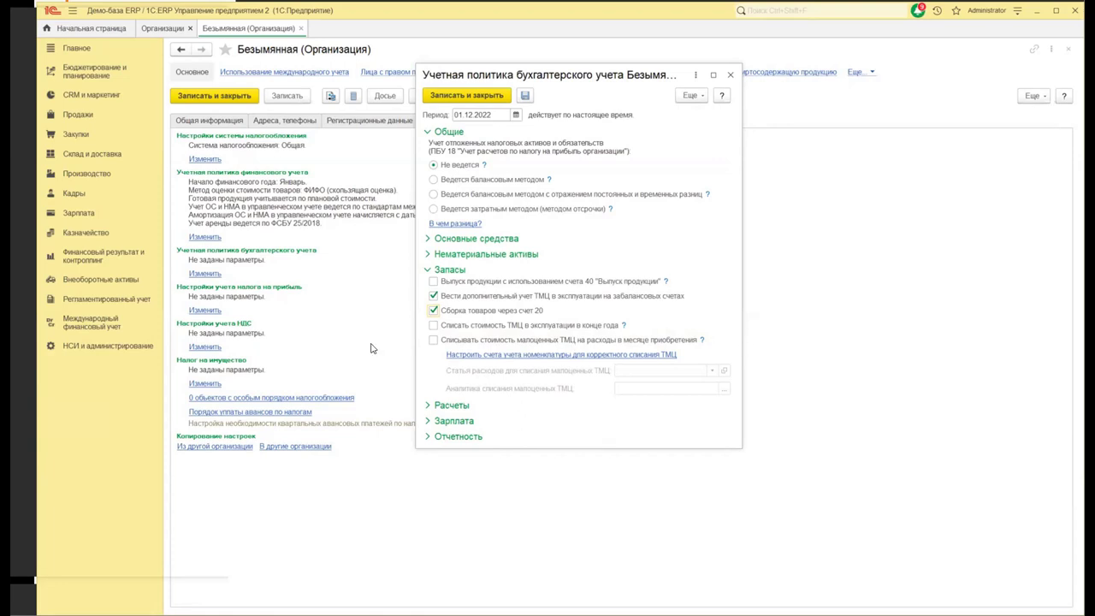
pyautogui.click(433, 341)
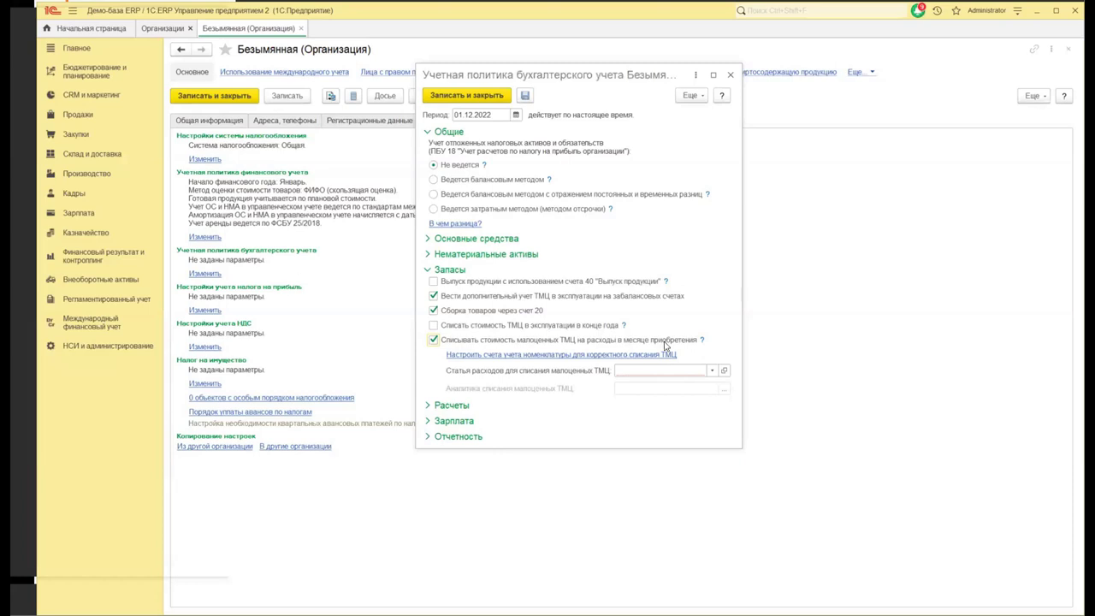
pyautogui.click(730, 76)
pyautogui.click(615, 284)
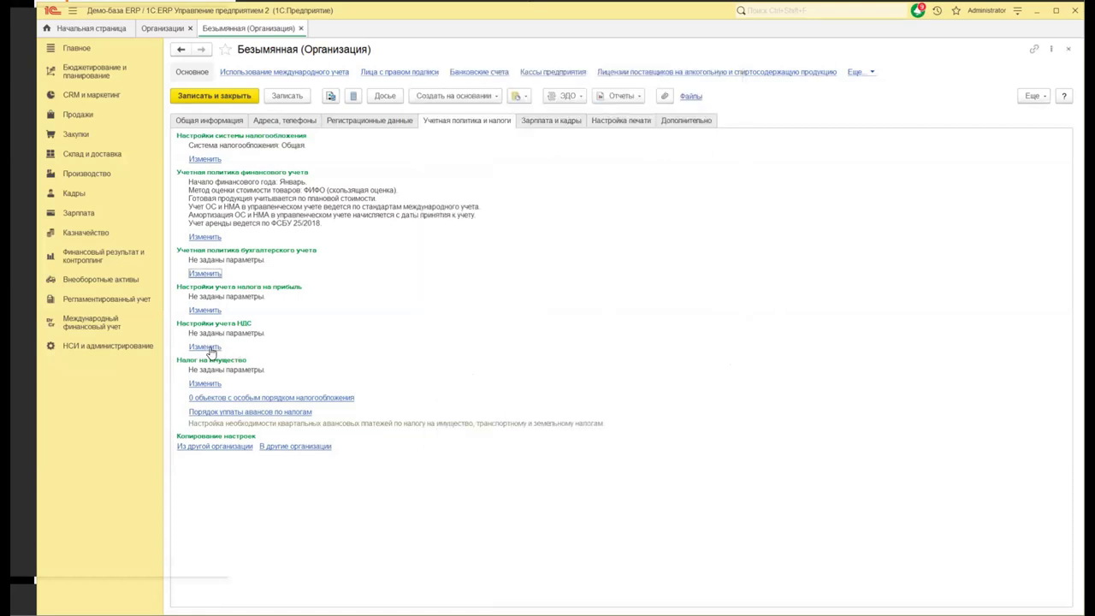
# - Examine the VAT accounting settings of Безымянная, including the help on separate goods accounting by VAT taxation
pyautogui.click(211, 349)
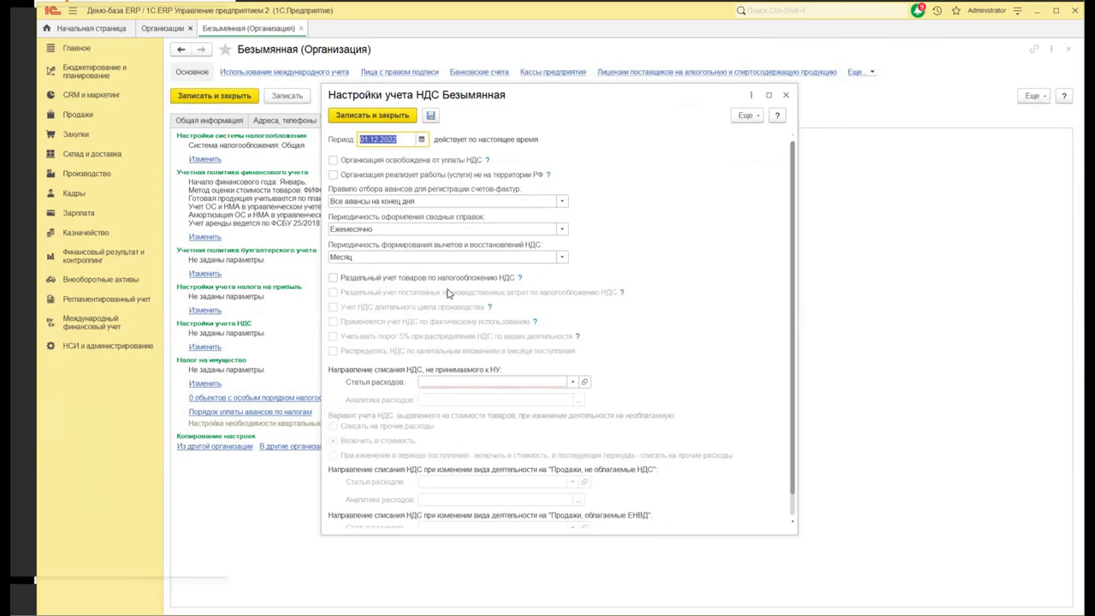
pyautogui.click(519, 278)
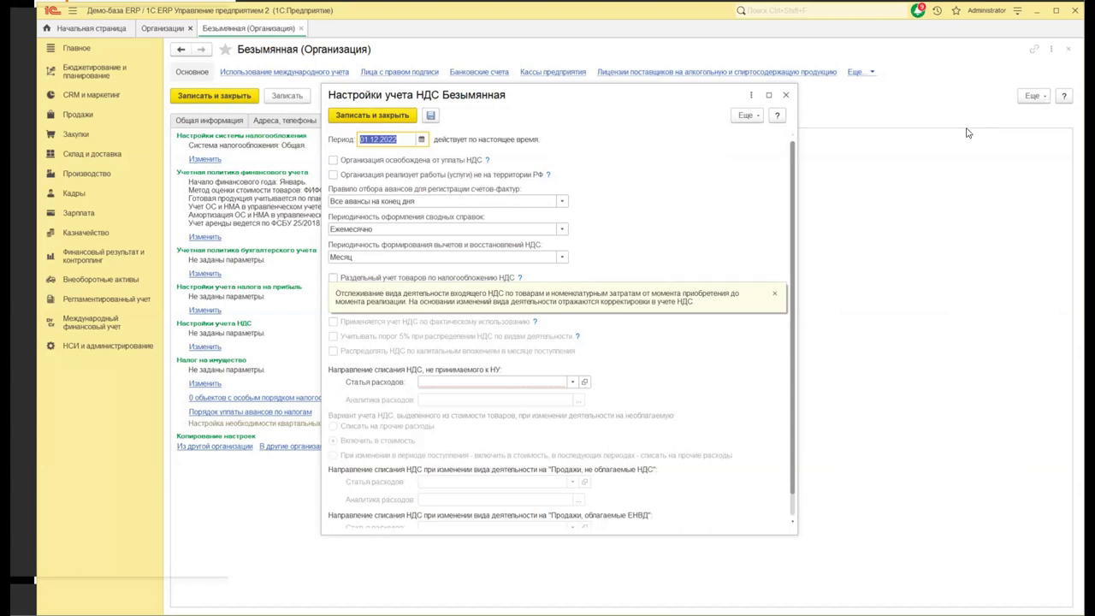
pyautogui.click(774, 294)
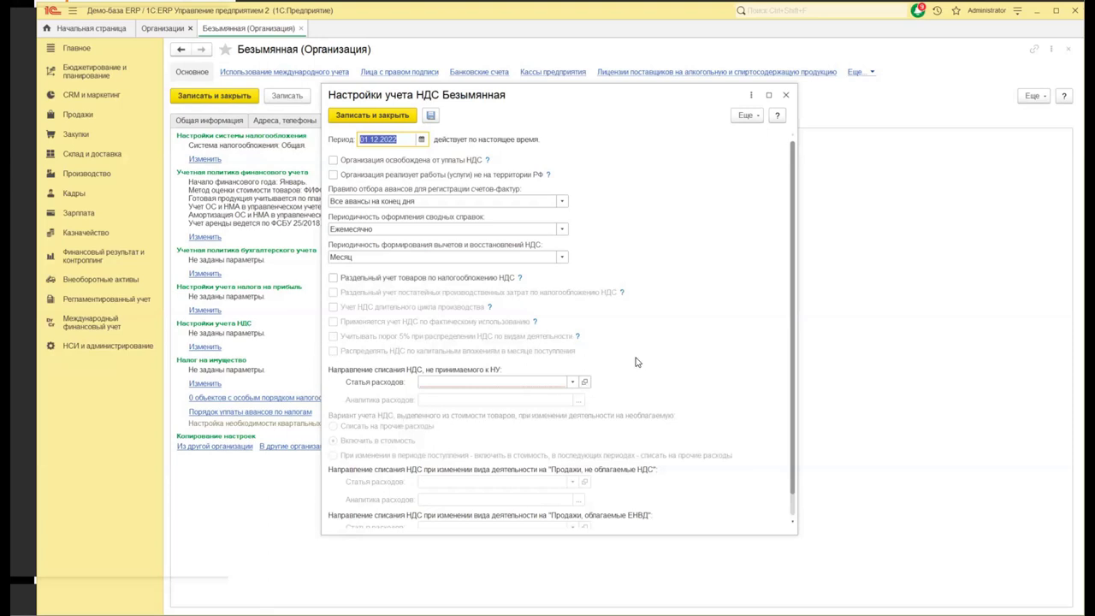
pyautogui.click(788, 95)
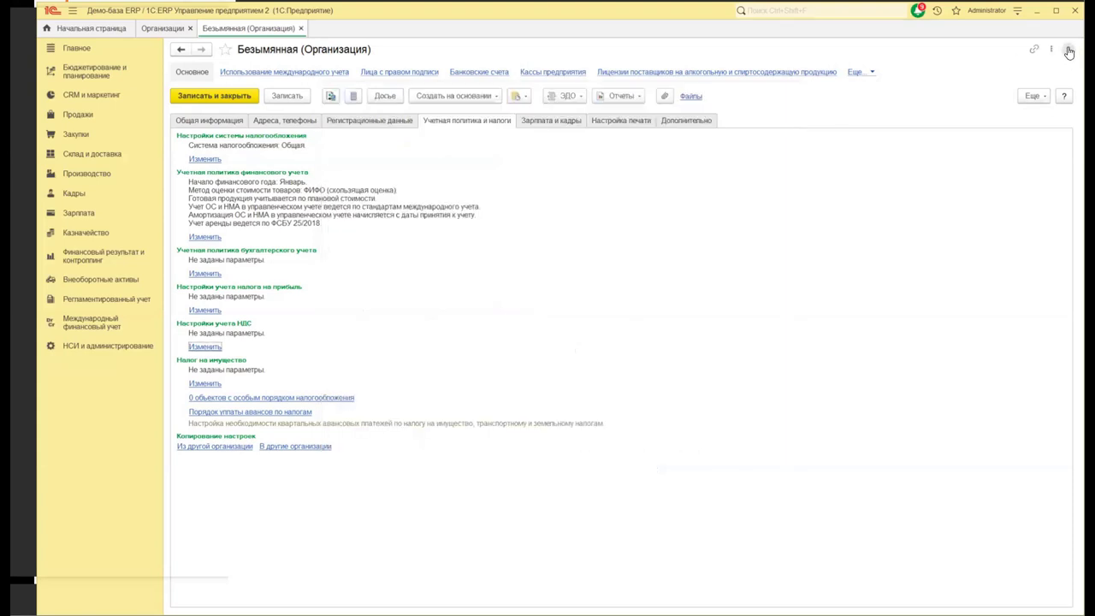
# - Close the organization card and the Организации list, and open the Структура предприятия directory to review the departments
pyautogui.click(1068, 53)
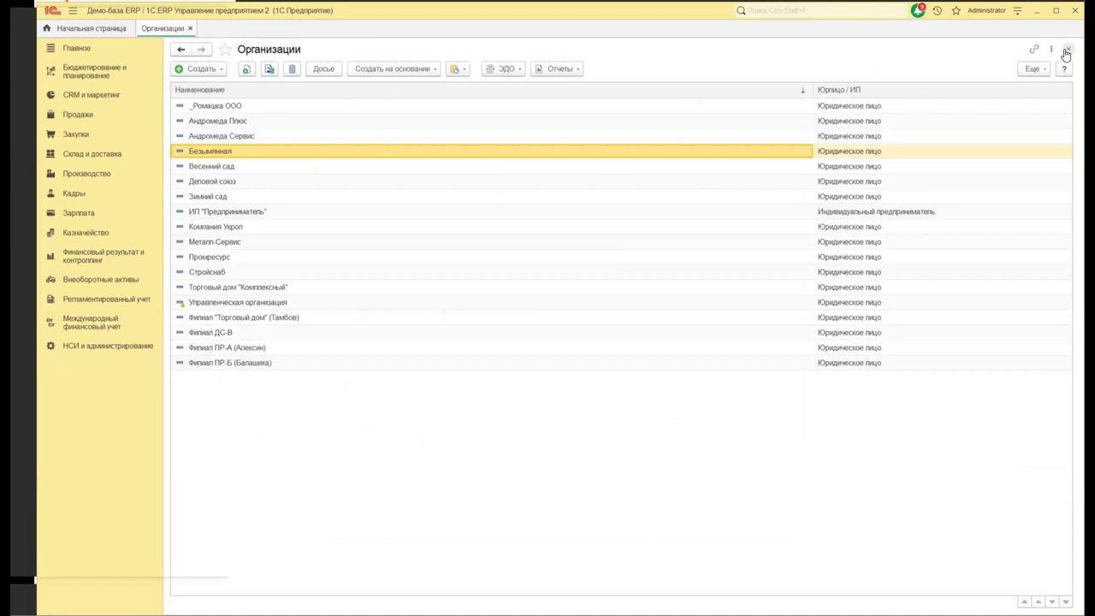
pyautogui.press('Escape')
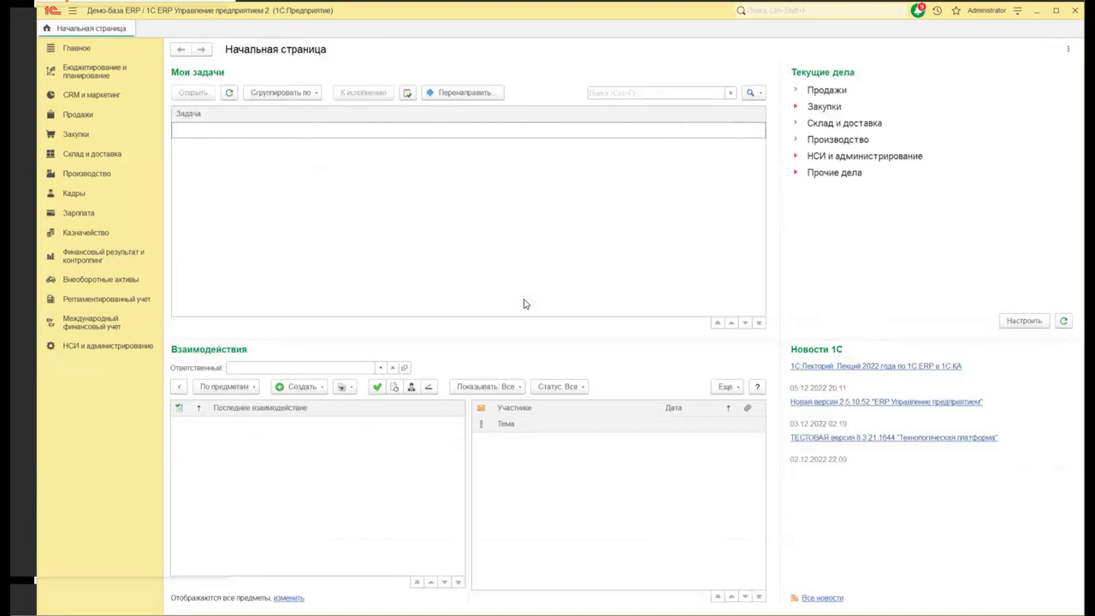
pyautogui.click(117, 344)
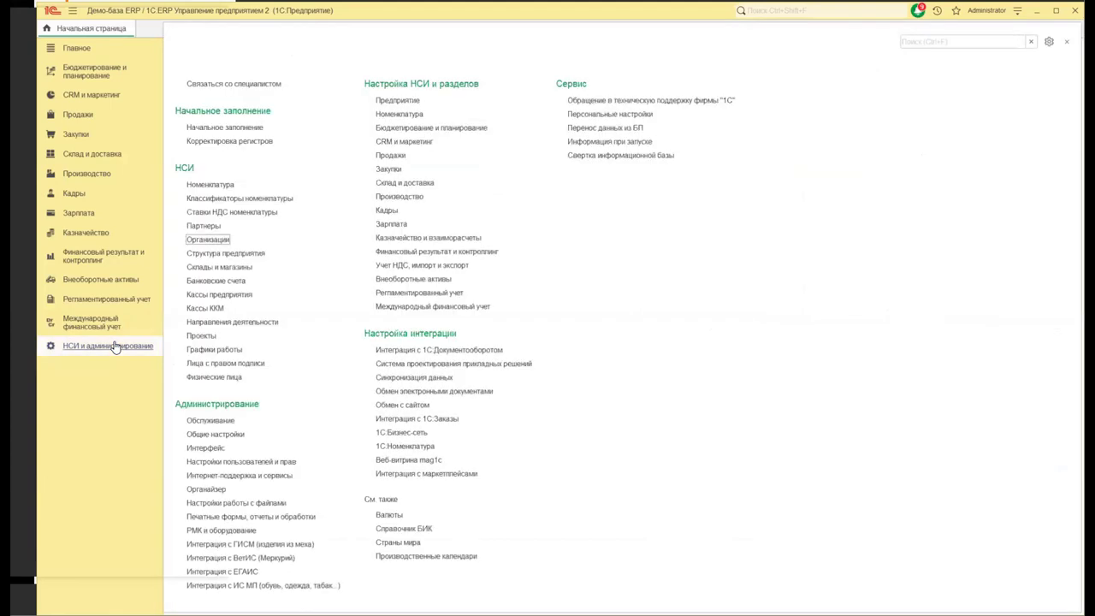
pyautogui.click(226, 254)
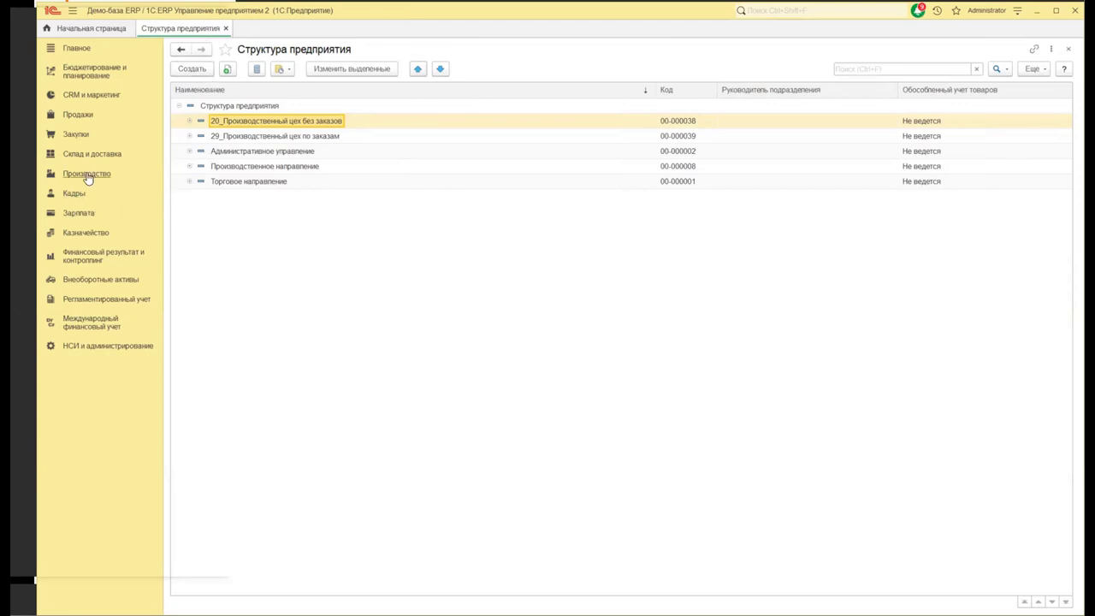
pyautogui.click(75, 134)
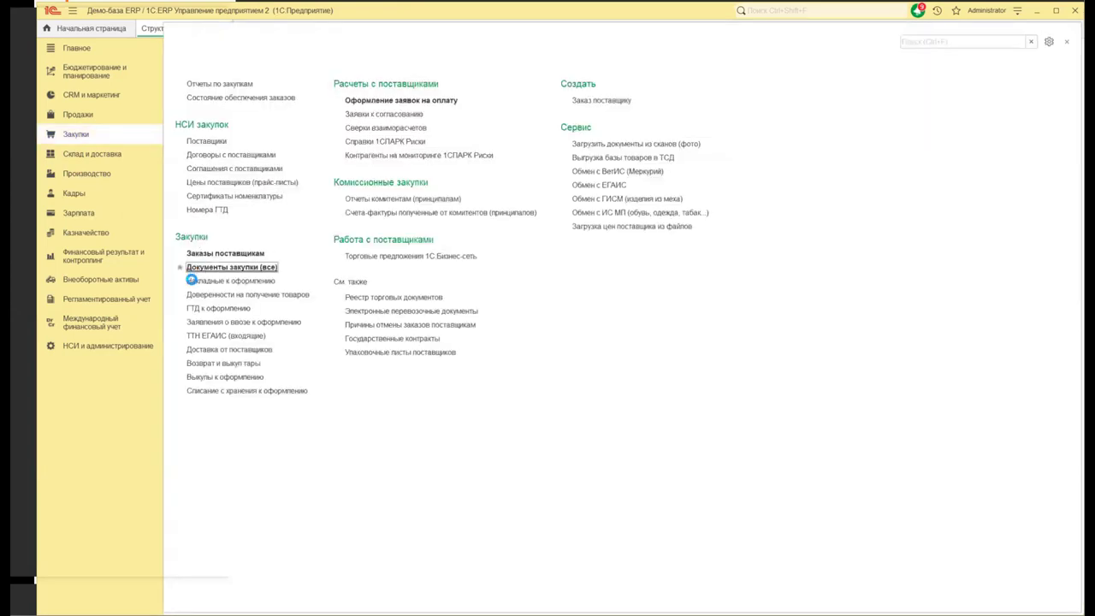
pyautogui.click(192, 270)
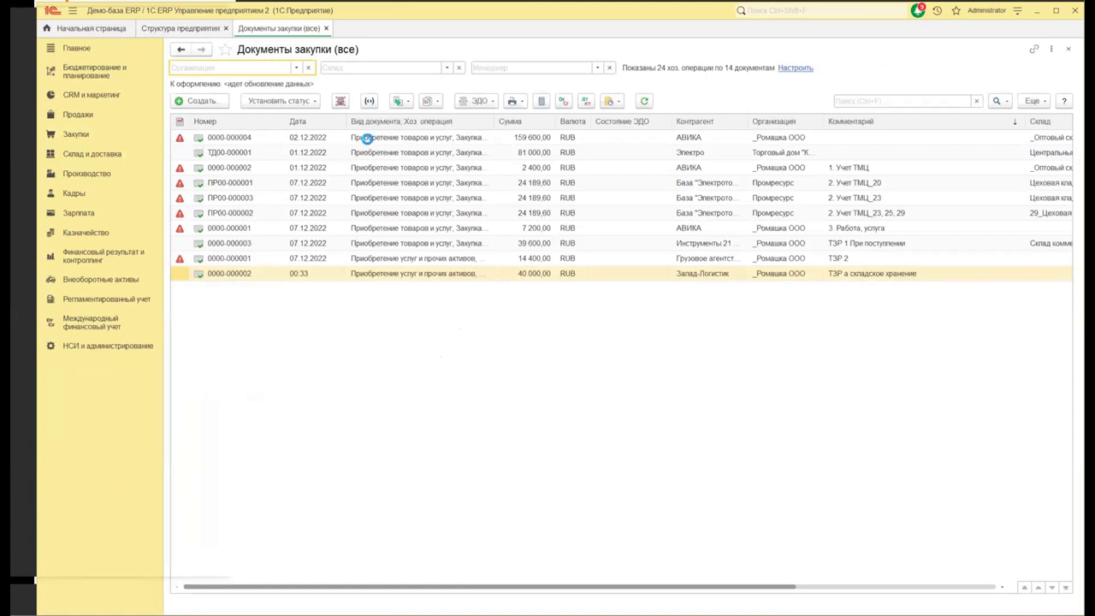
pyautogui.click(370, 141)
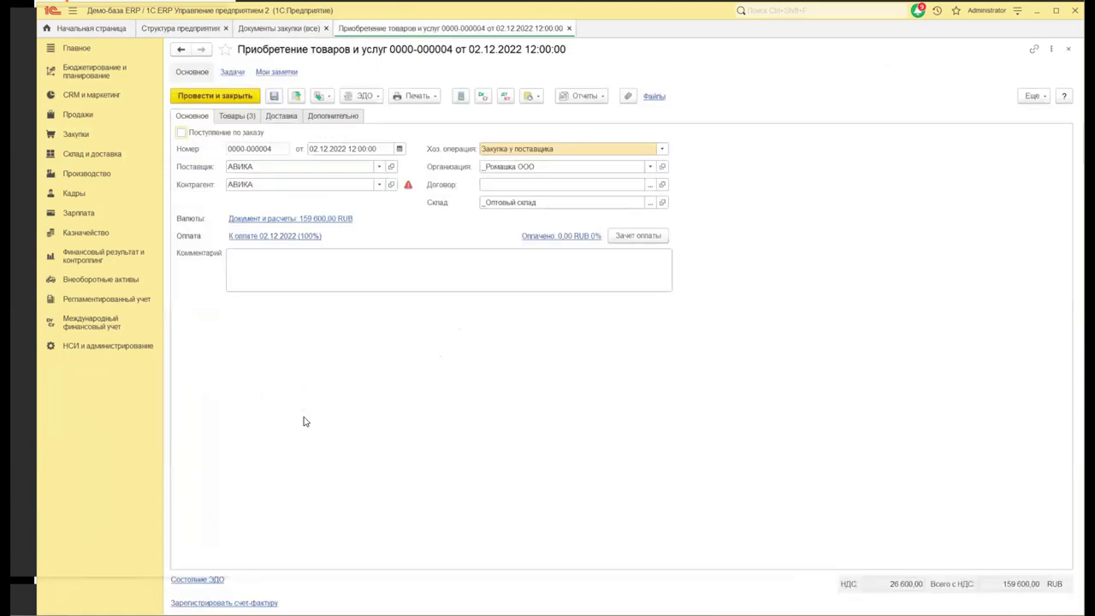
# - Examine the departments available for the document's Подразделение field among the additional details, then close the document and the purchase list
pyautogui.click(333, 120)
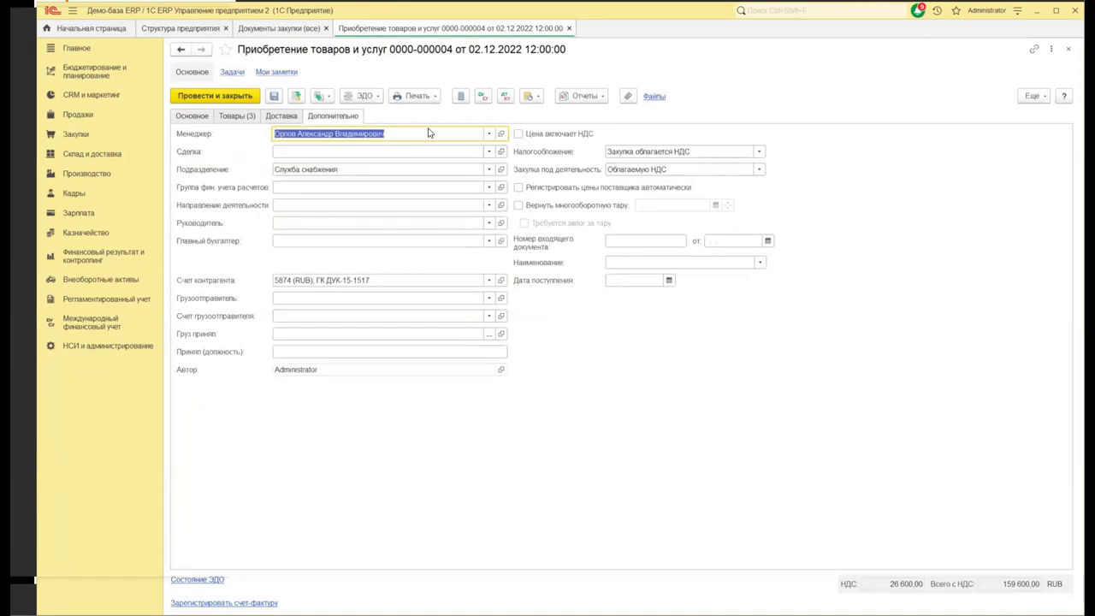
pyautogui.click(489, 170)
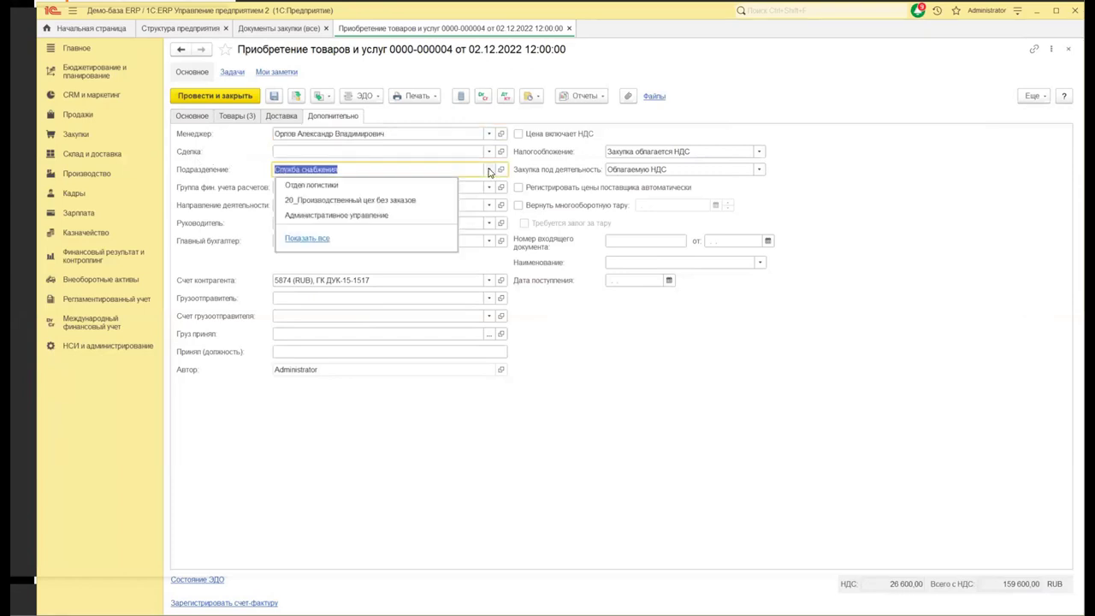
pyautogui.click(305, 239)
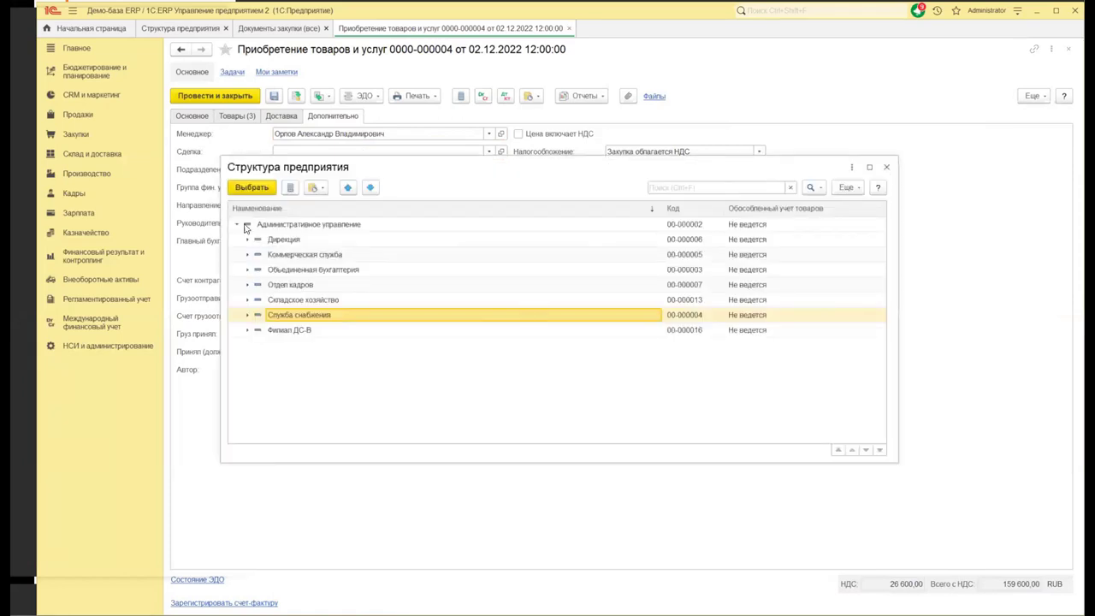
pyautogui.click(886, 168)
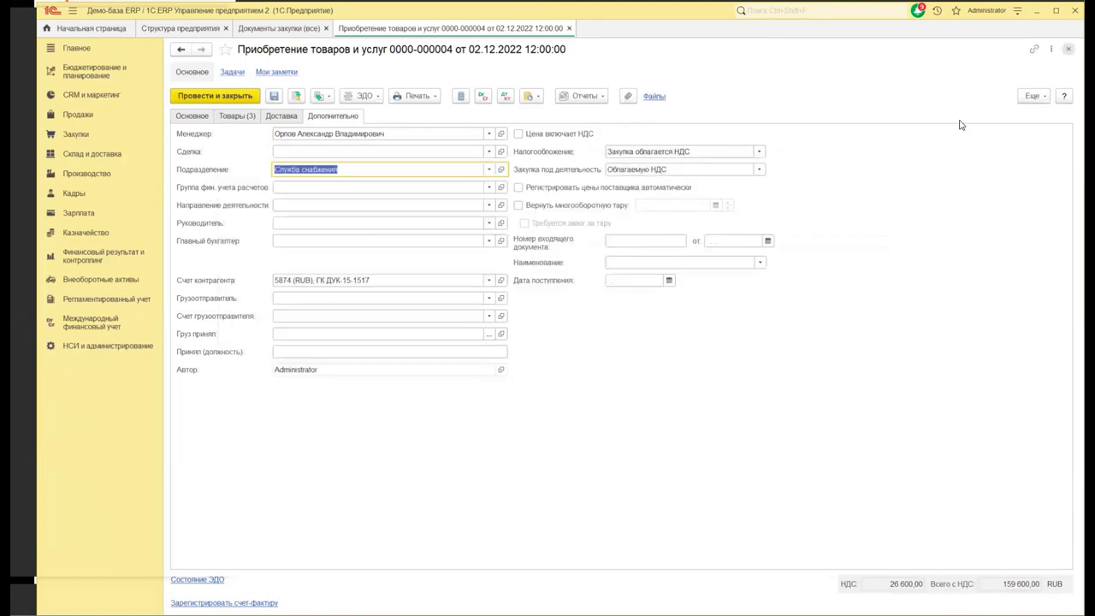
pyautogui.click(1067, 49)
pyautogui.click(1066, 49)
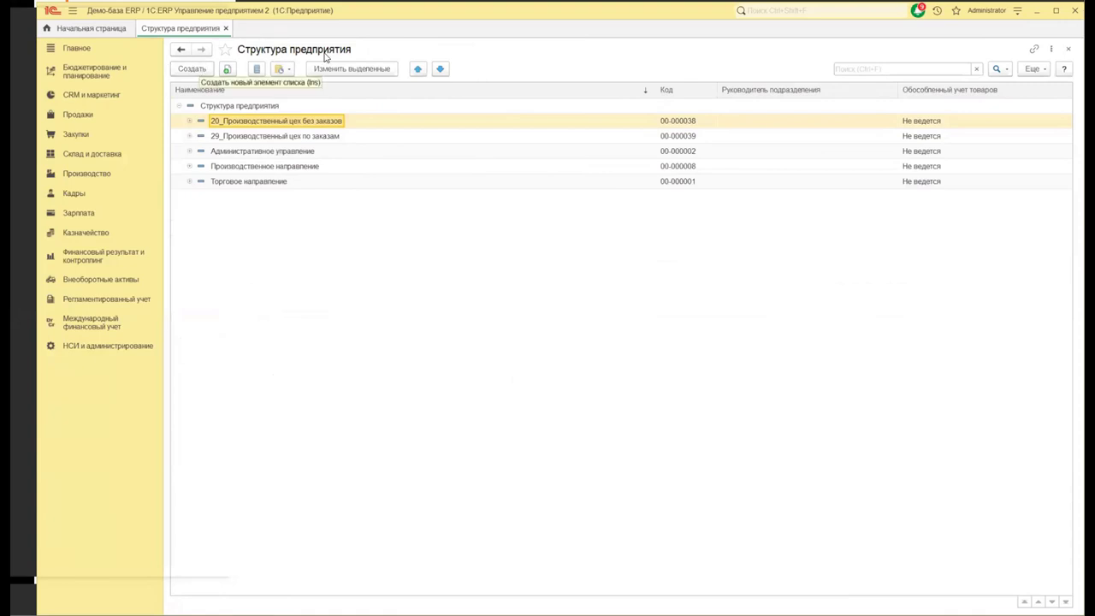
# - Examine the production parameters available when creating a department under 20_Производственный цех без заказов, then close the new card without saving
pyautogui.click(205, 73)
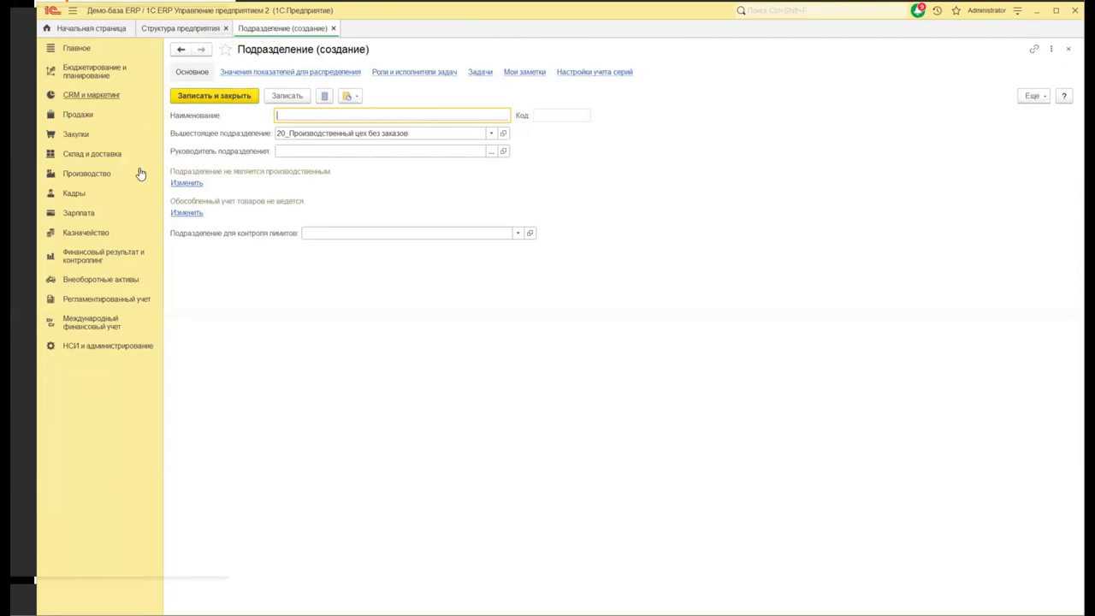
pyautogui.click(187, 183)
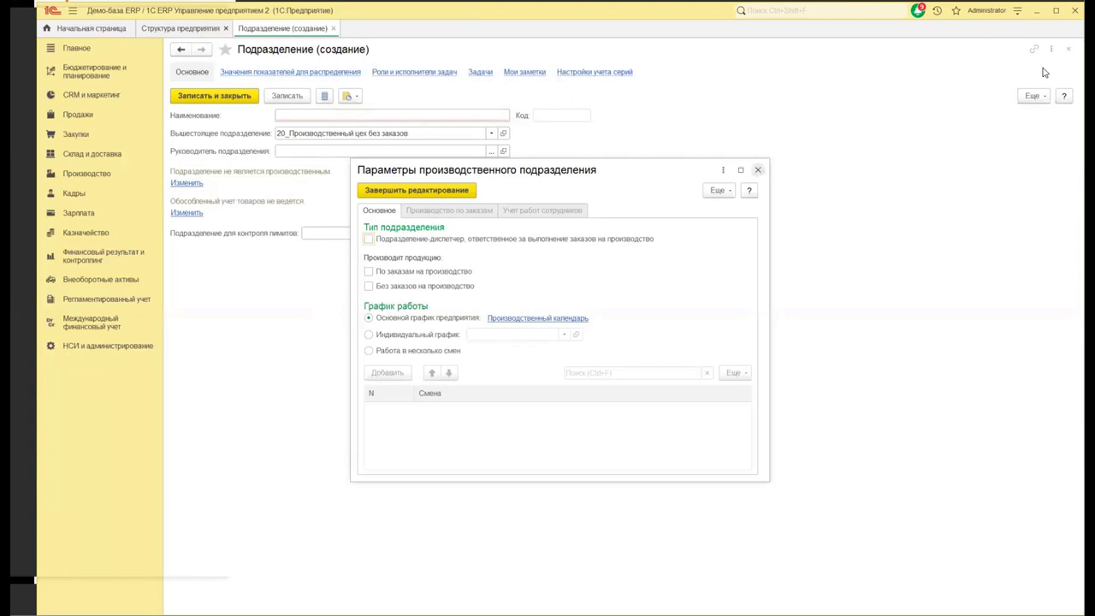
pyautogui.click(758, 171)
pyautogui.click(1068, 50)
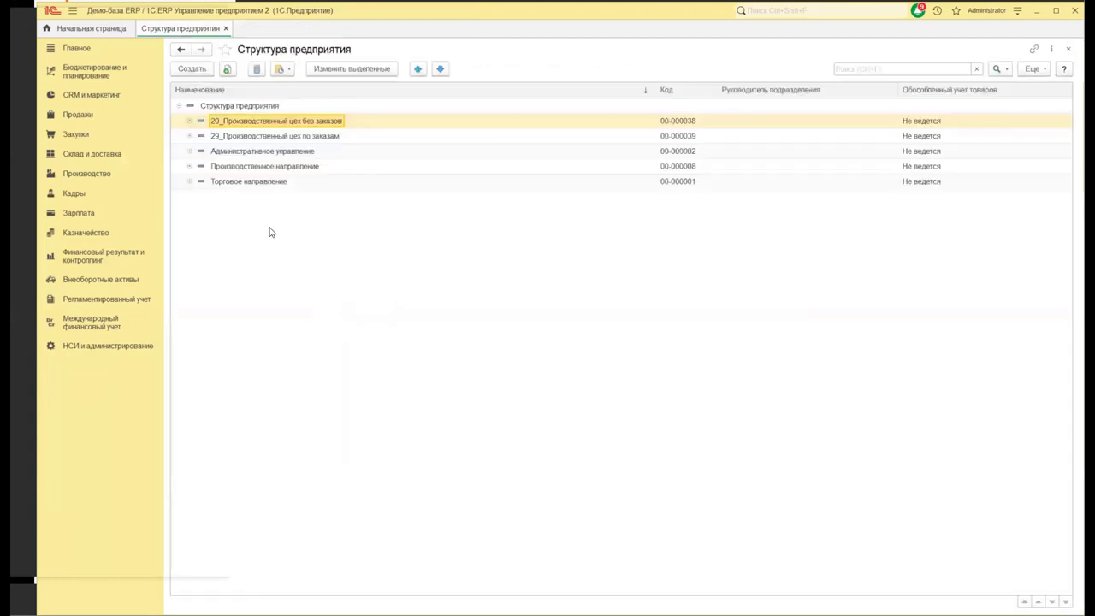
# - Expand Административное управление and review the department card of Дирекция
pyautogui.click(189, 152)
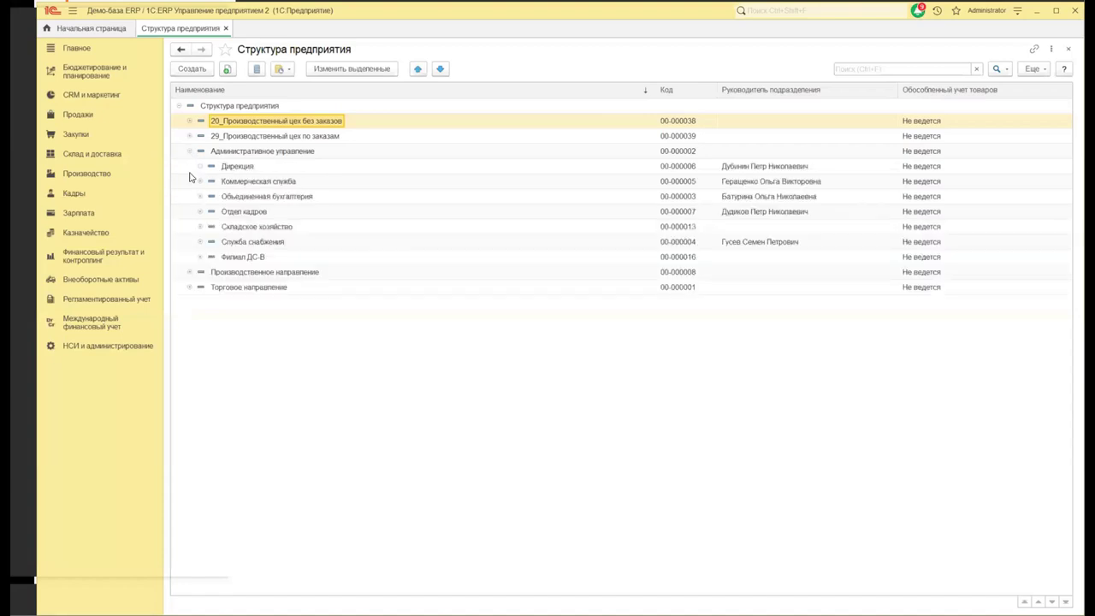
pyautogui.doubleClick(243, 166)
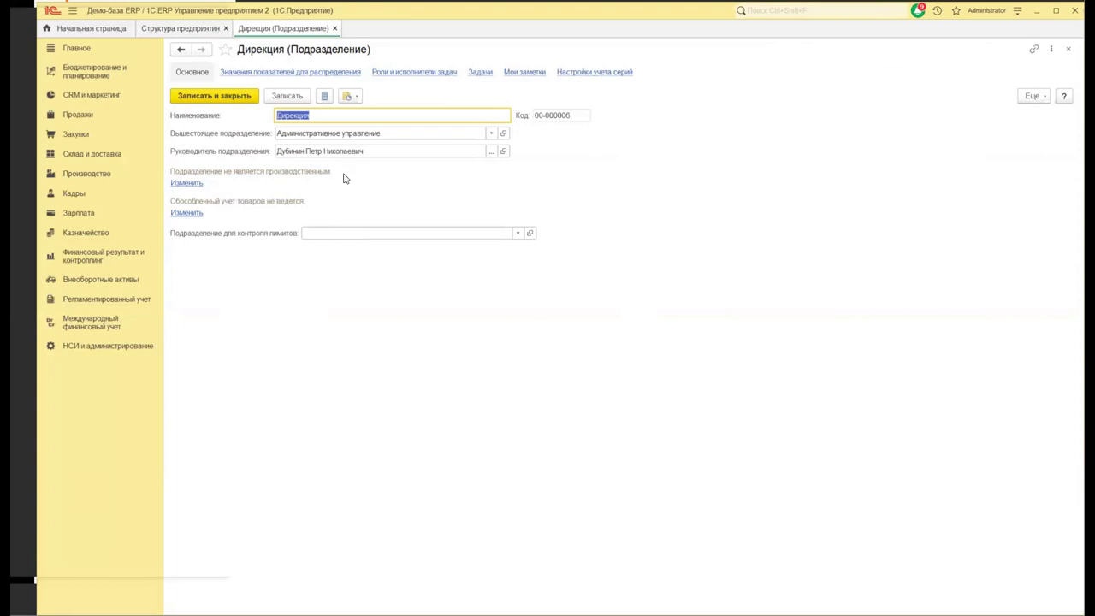
pyautogui.press('Escape')
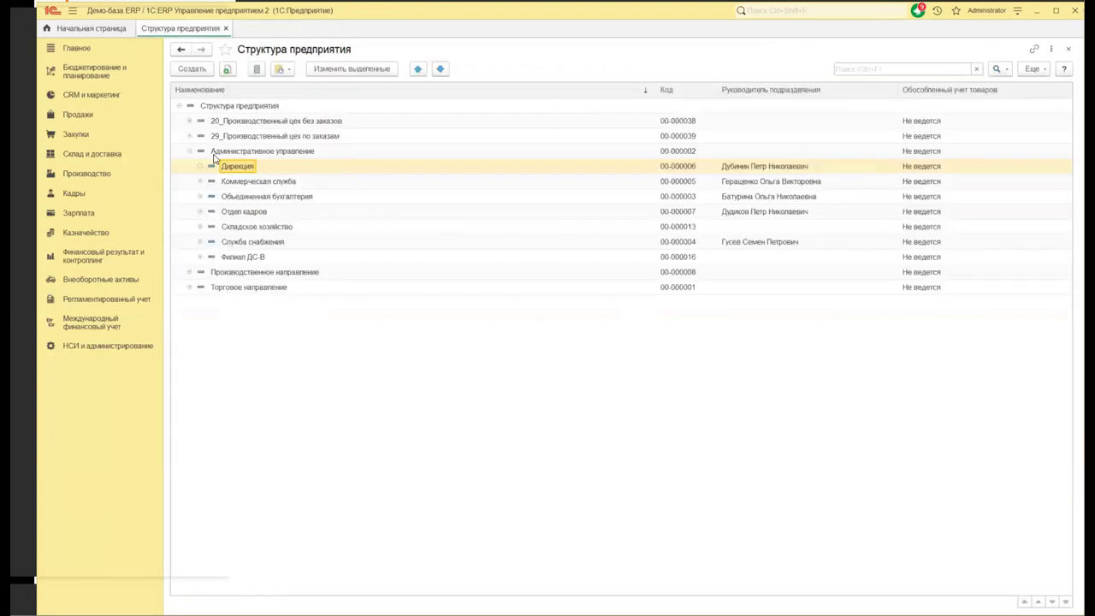
# - Examine the production parameters of the department 20_Производственный цех без заказов, then close its card
pyautogui.click(236, 121)
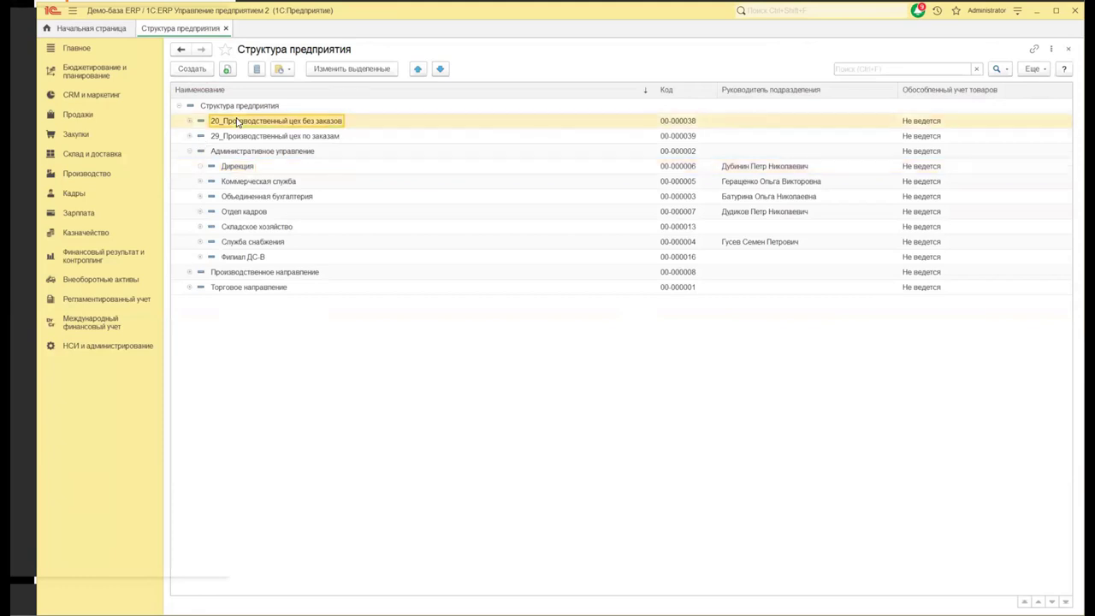
pyautogui.doubleClick(236, 122)
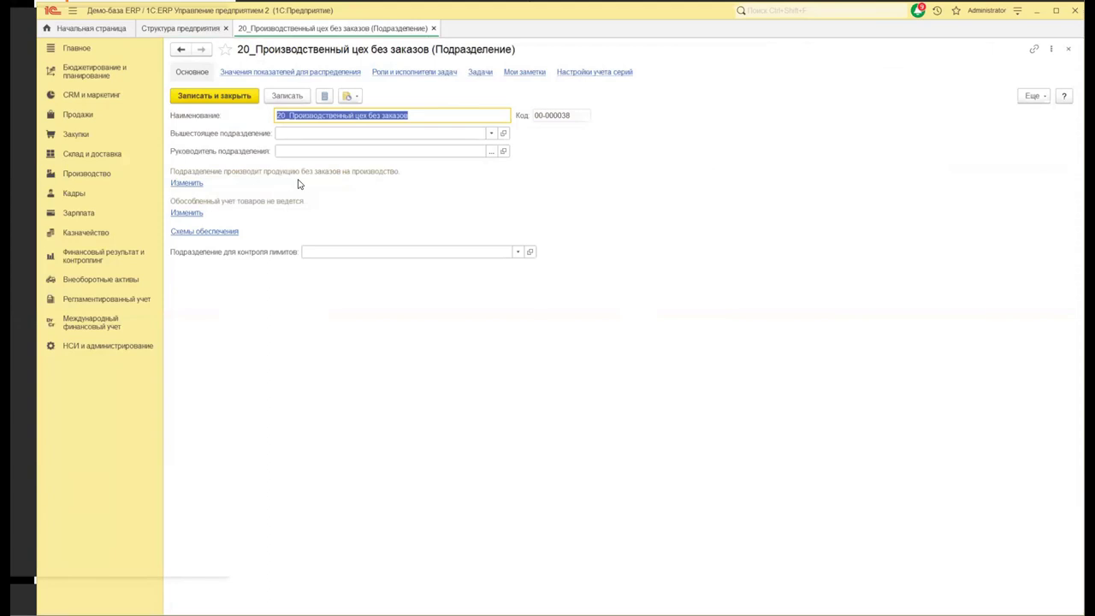
pyautogui.click(192, 186)
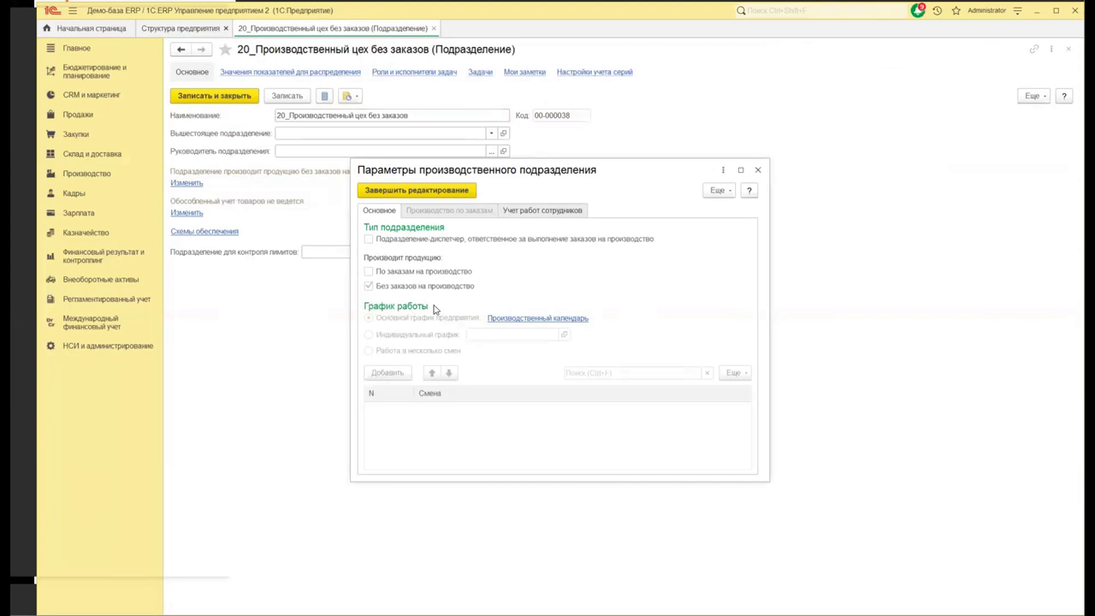
pyautogui.click(757, 171)
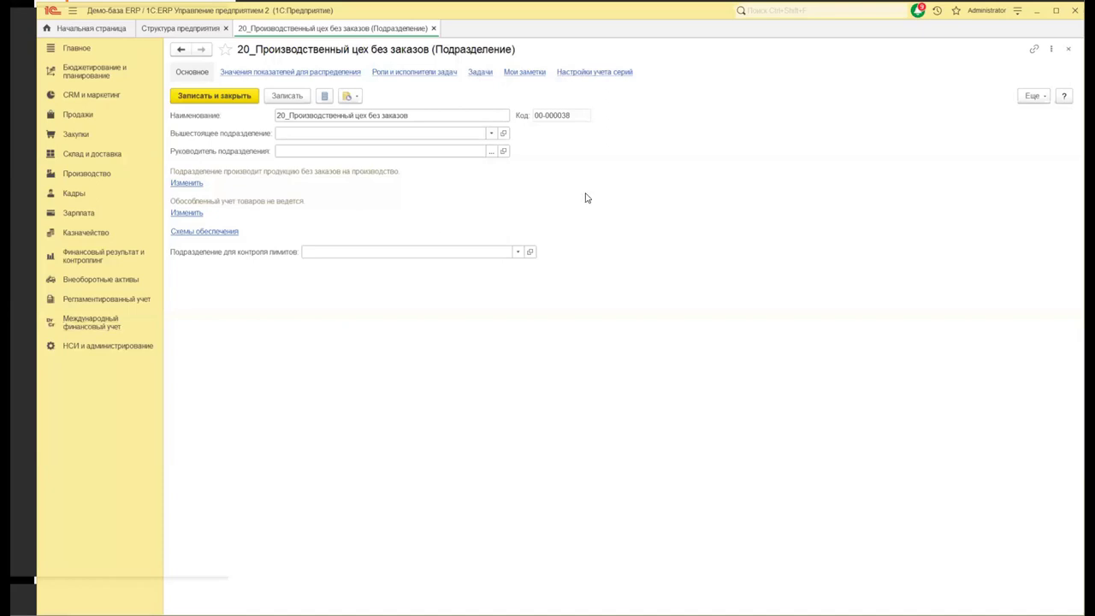
pyautogui.click(1069, 53)
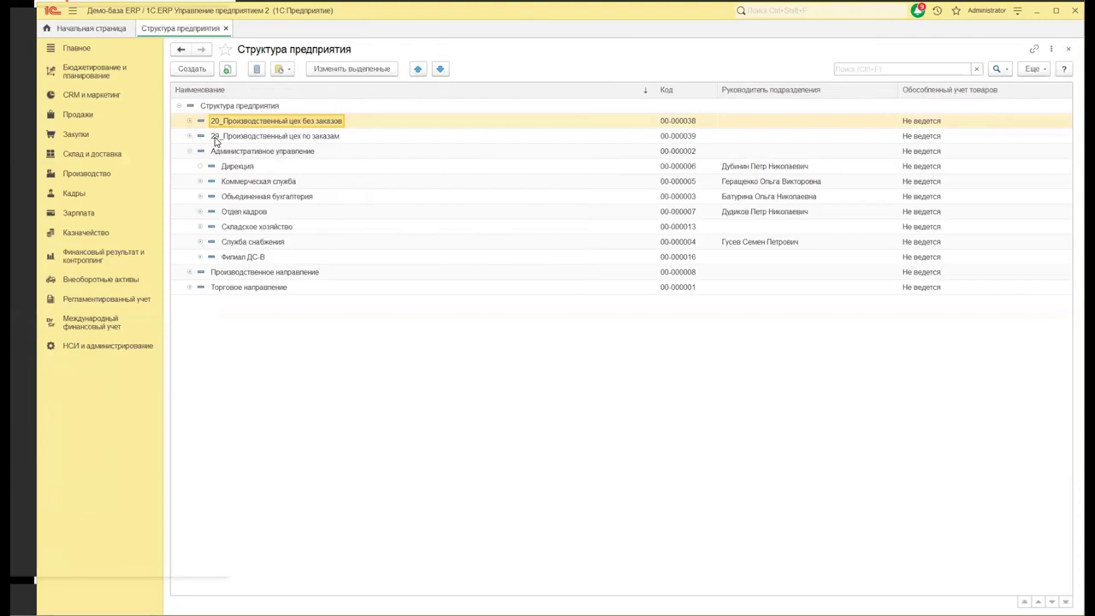
# - Review the subdivisions of Производственное направление, then collapse it and Административное управление
pyautogui.click(189, 272)
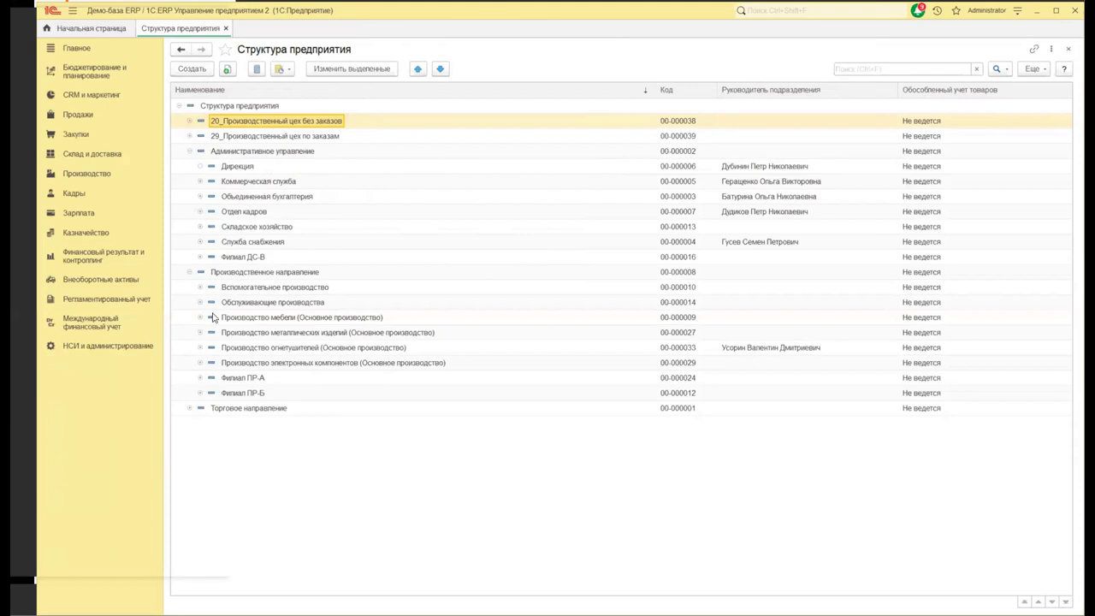
pyautogui.click(189, 273)
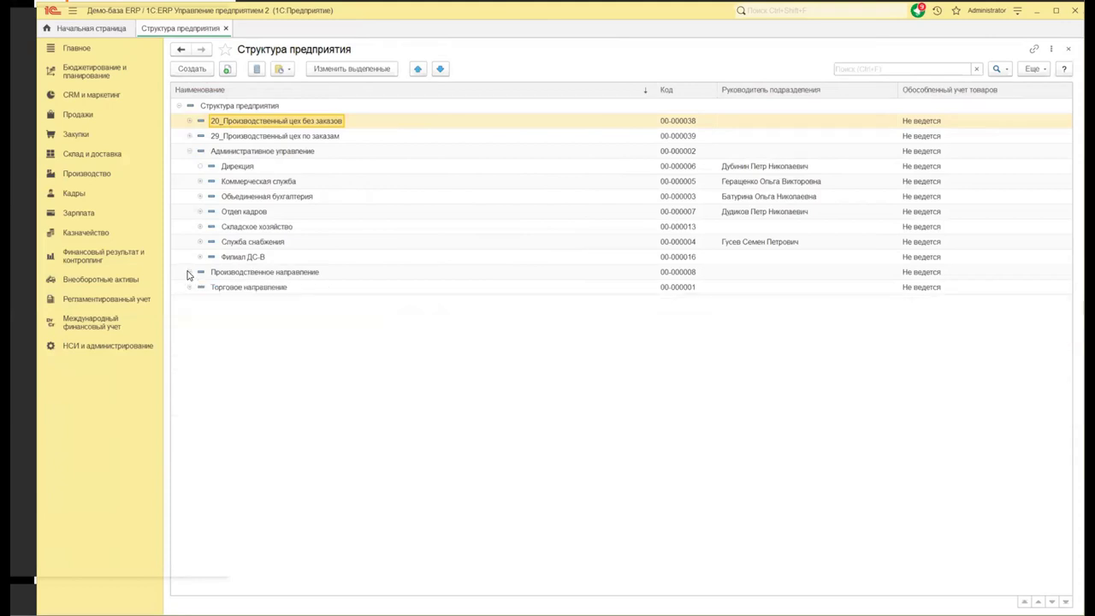
pyautogui.click(189, 151)
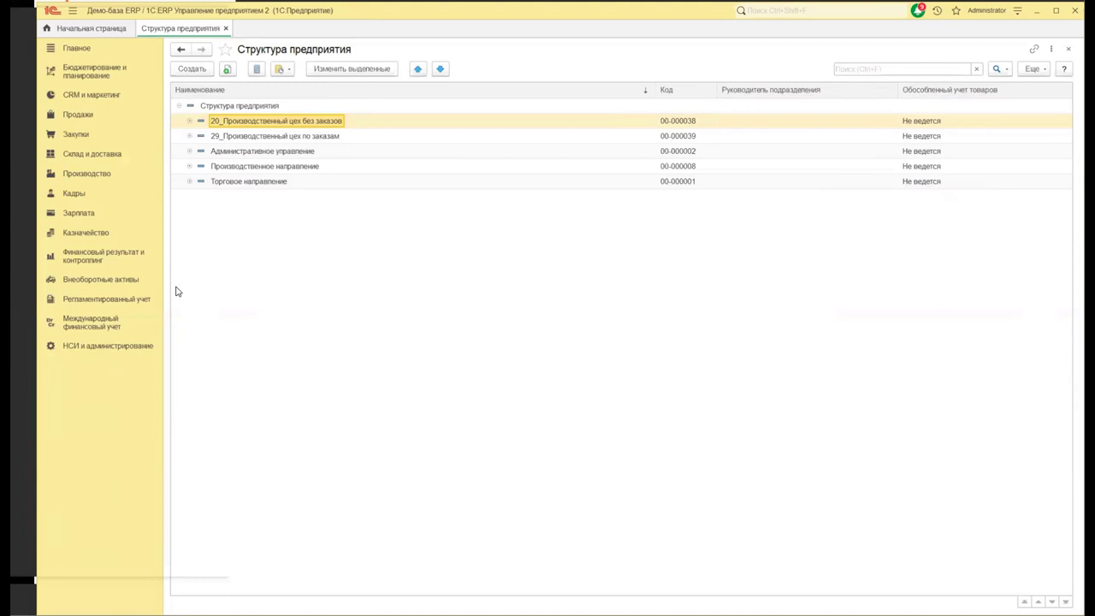
# - Open the account setup from Отражение документов в регламентированном учете and check the Показывать filter options
pyautogui.click(123, 303)
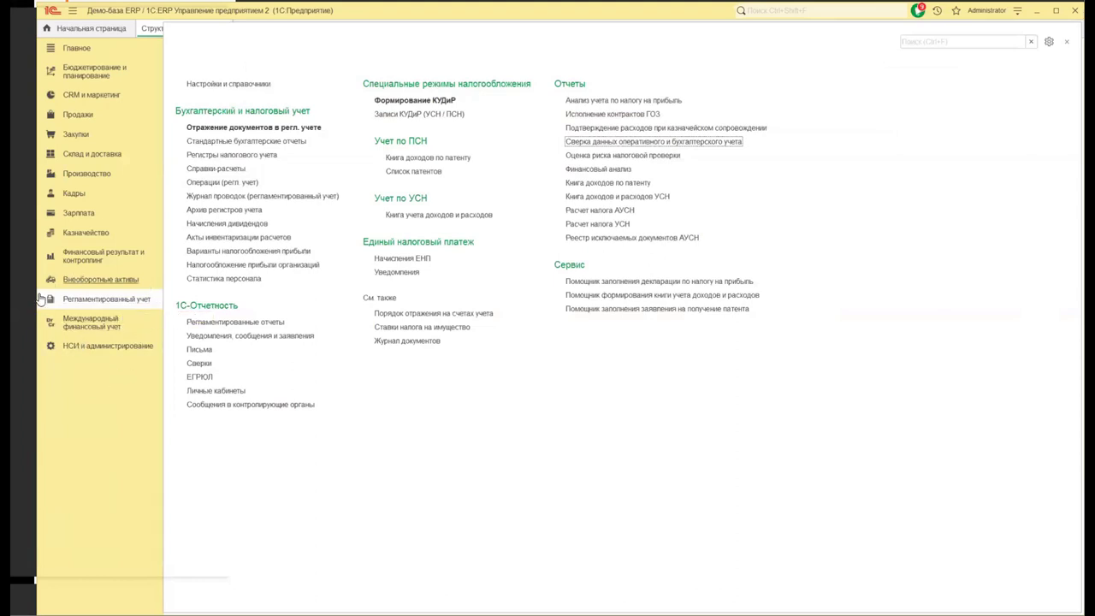
pyautogui.click(213, 128)
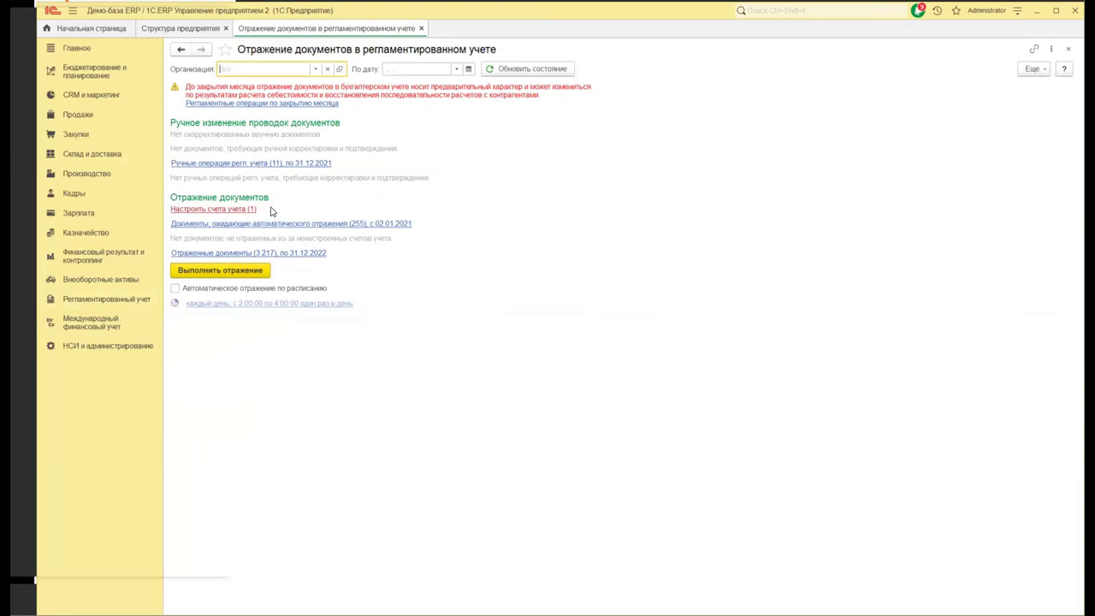
pyautogui.click(184, 212)
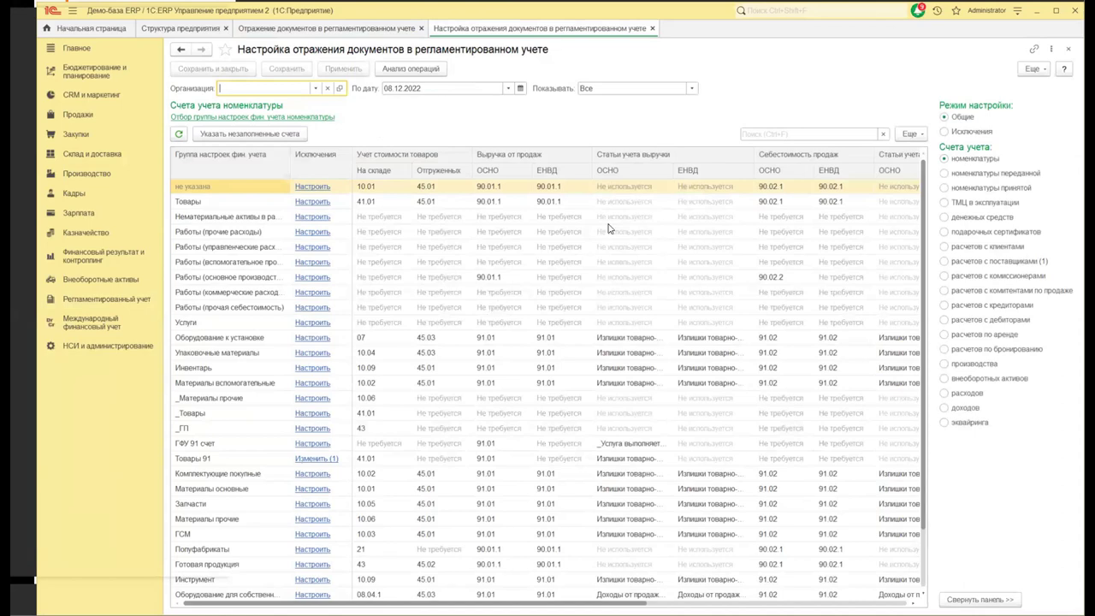
pyautogui.click(691, 89)
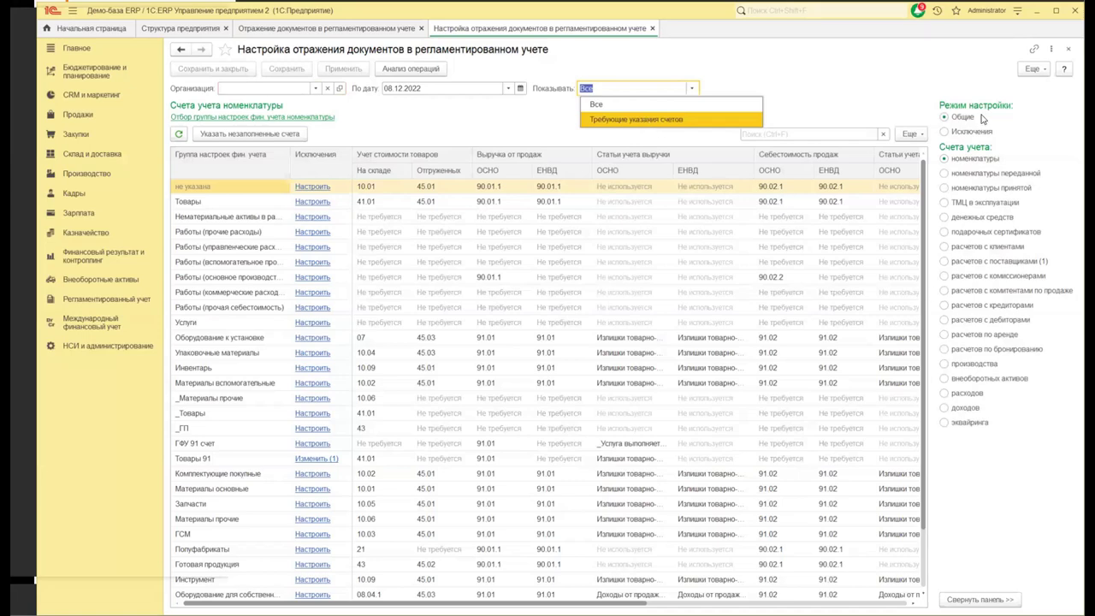
pyautogui.click(899, 78)
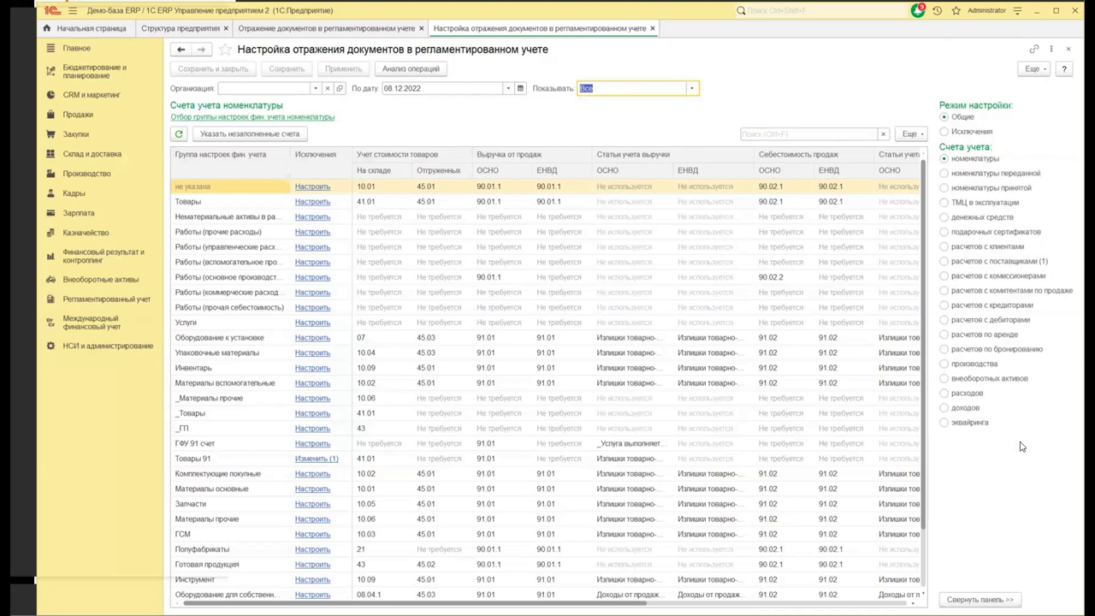
# - Review the accounts for расчетов с поставщиками and the production accounts with their exceptions
pyautogui.click(993, 263)
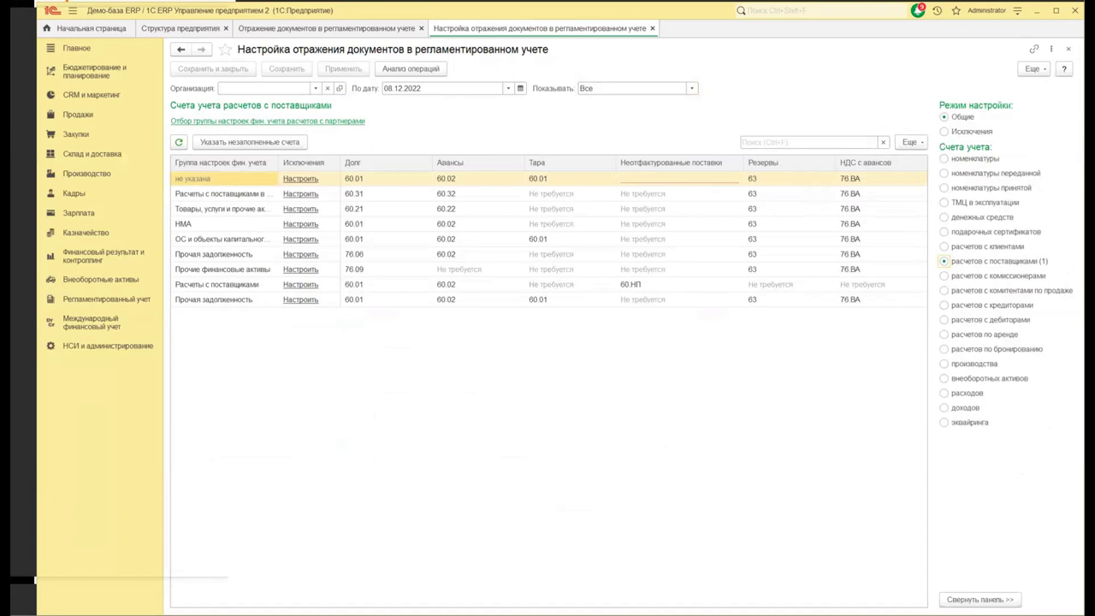
pyautogui.click(975, 363)
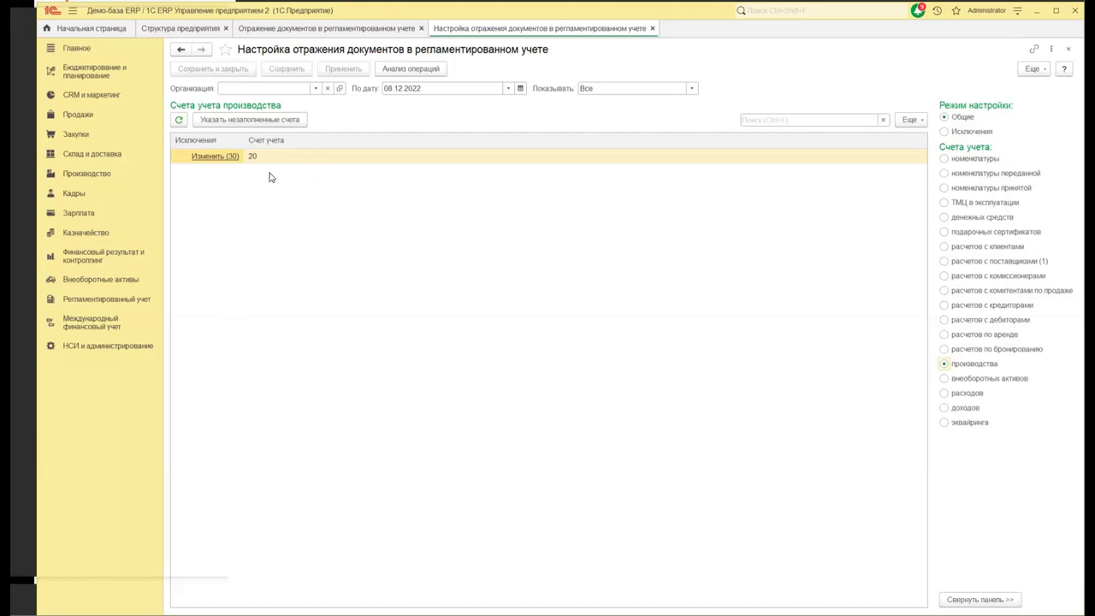
pyautogui.click(196, 160)
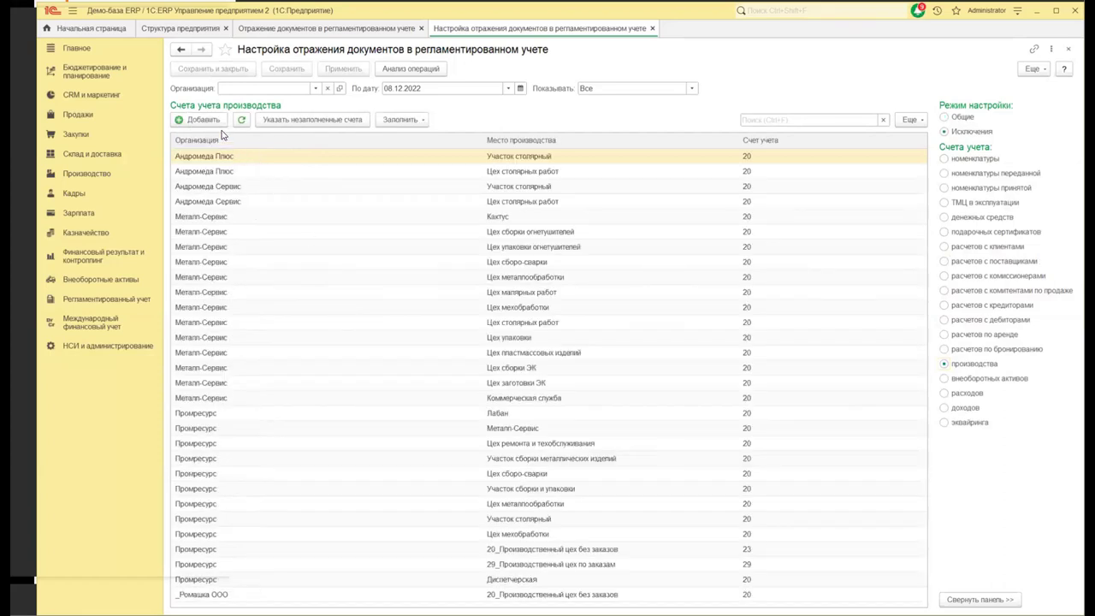
# - Start a new production account exception and view the Подразделение choices available for its Место производства
pyautogui.click(203, 120)
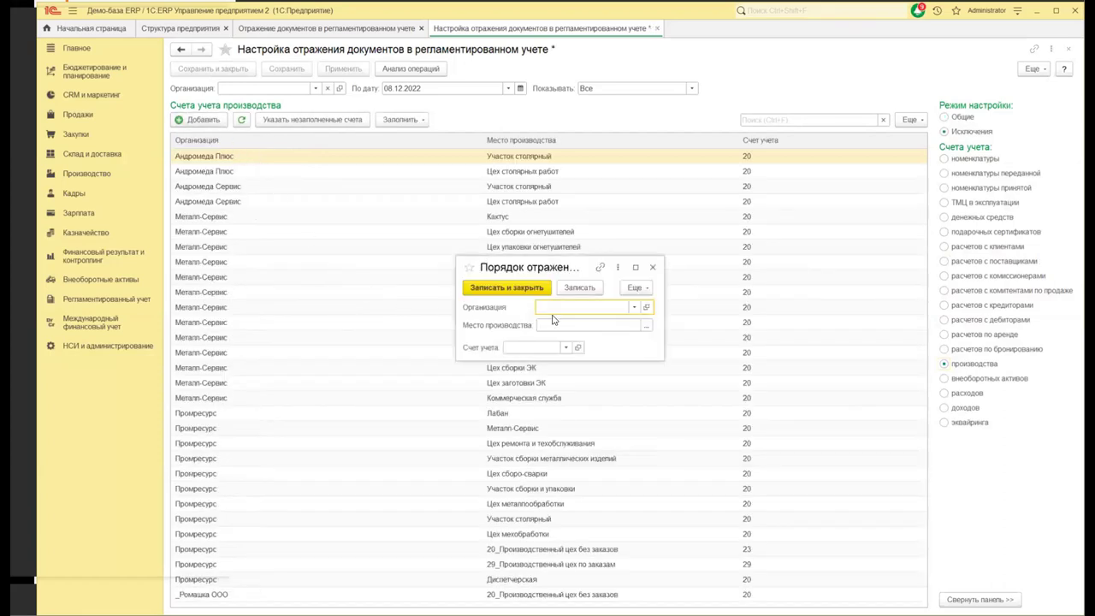
pyautogui.click(648, 328)
pyautogui.click(524, 263)
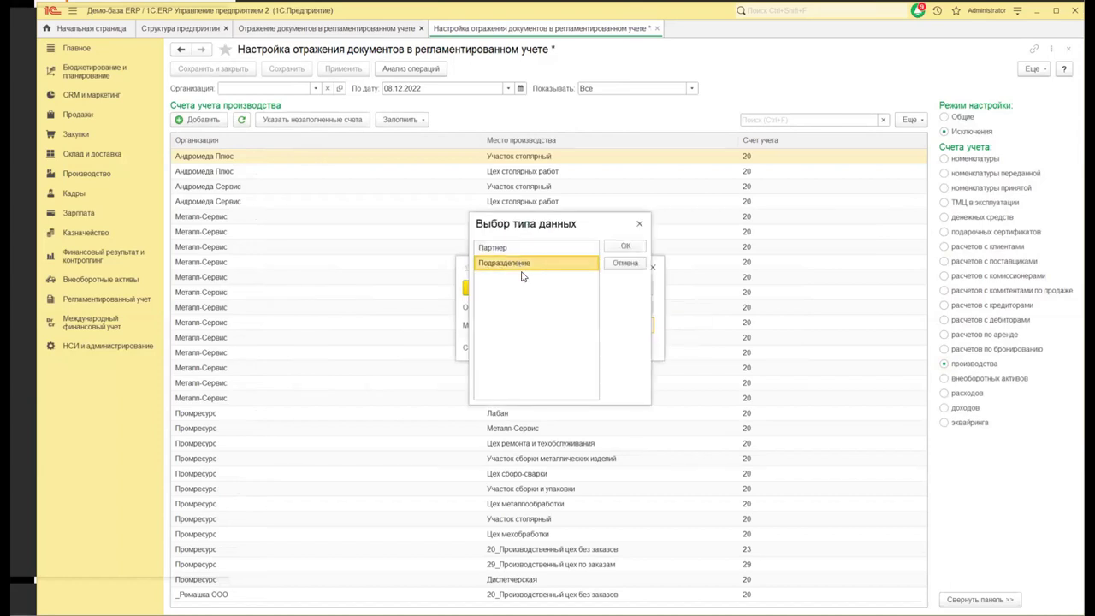
pyautogui.click(625, 247)
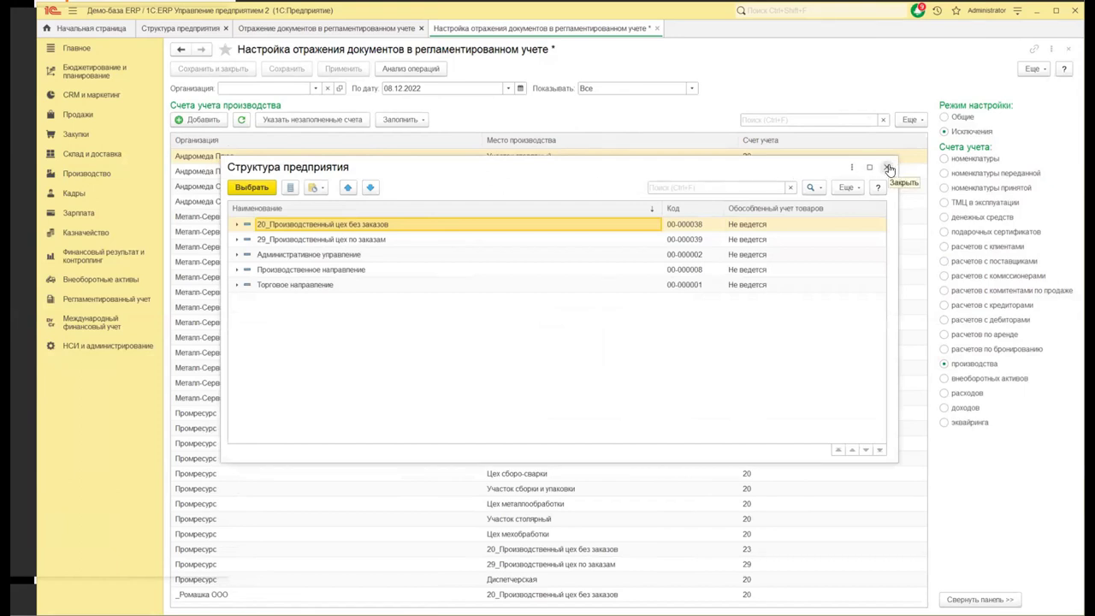
pyautogui.press('Escape')
# - View the full list of accounts available as the entry's Счет учета, then discard the new entry
pyautogui.click(567, 348)
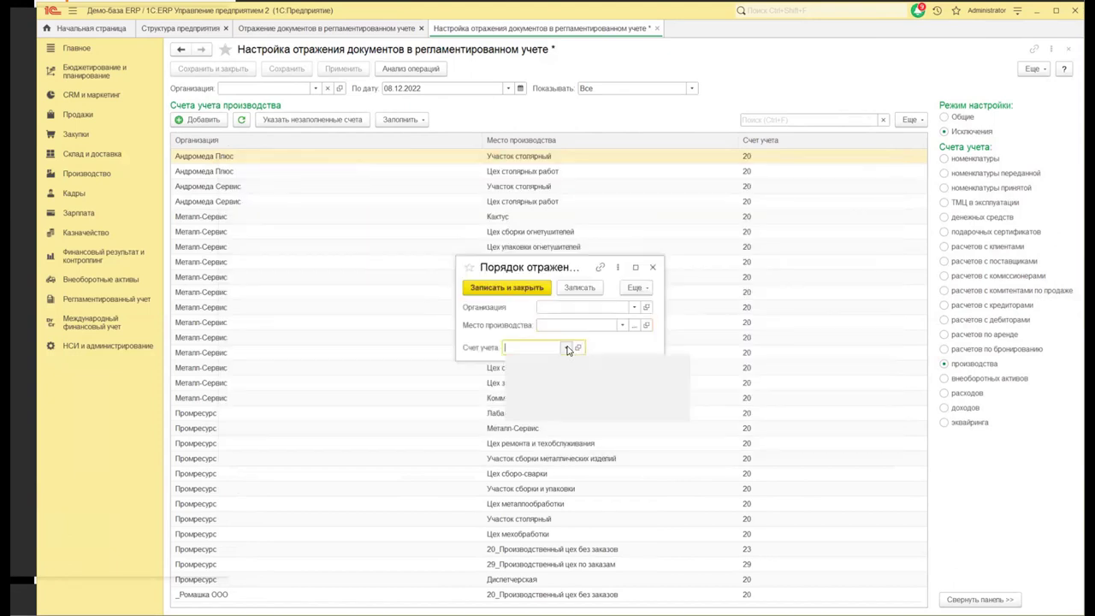
pyautogui.click(537, 407)
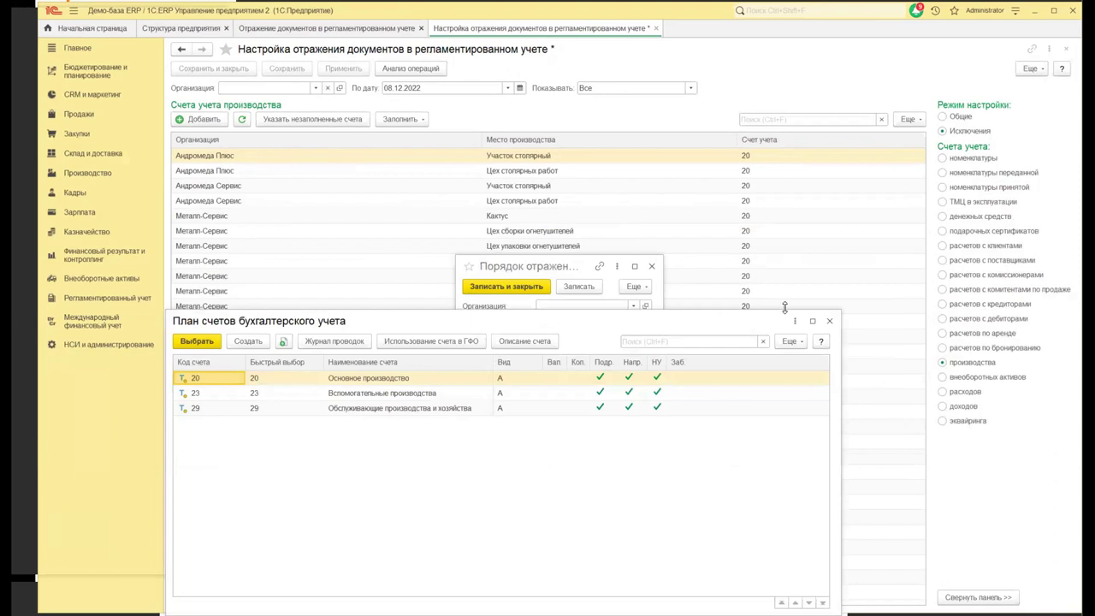
pyautogui.click(829, 323)
pyautogui.click(651, 266)
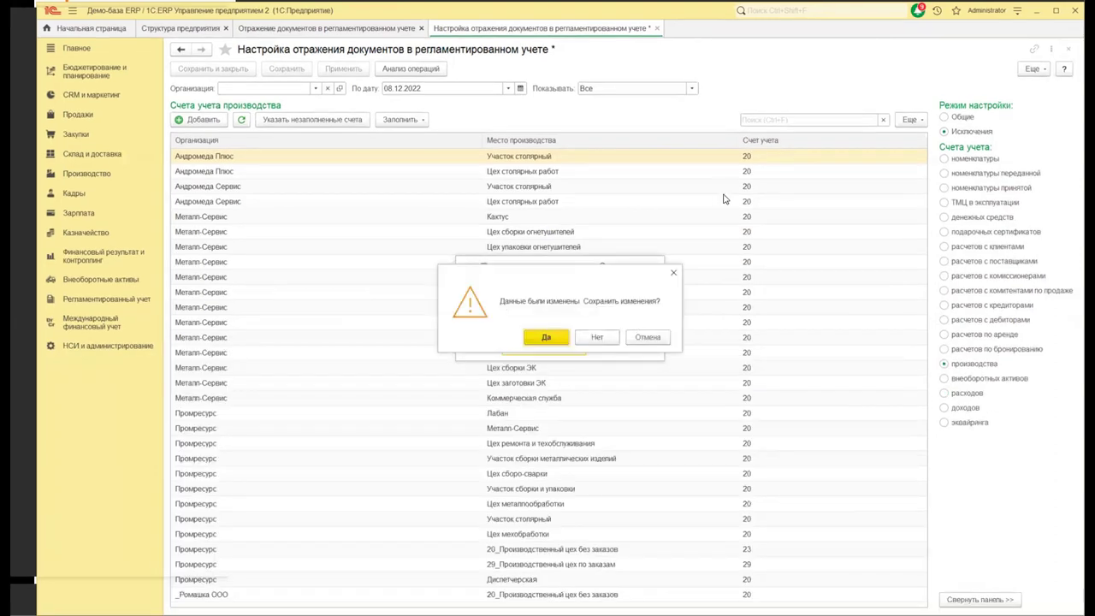
pyautogui.click(600, 337)
# - Compare the accounts assigned to 20_Производственный цех без заказов under Промресурс and _Ромашка ООО
pyautogui.click(777, 246)
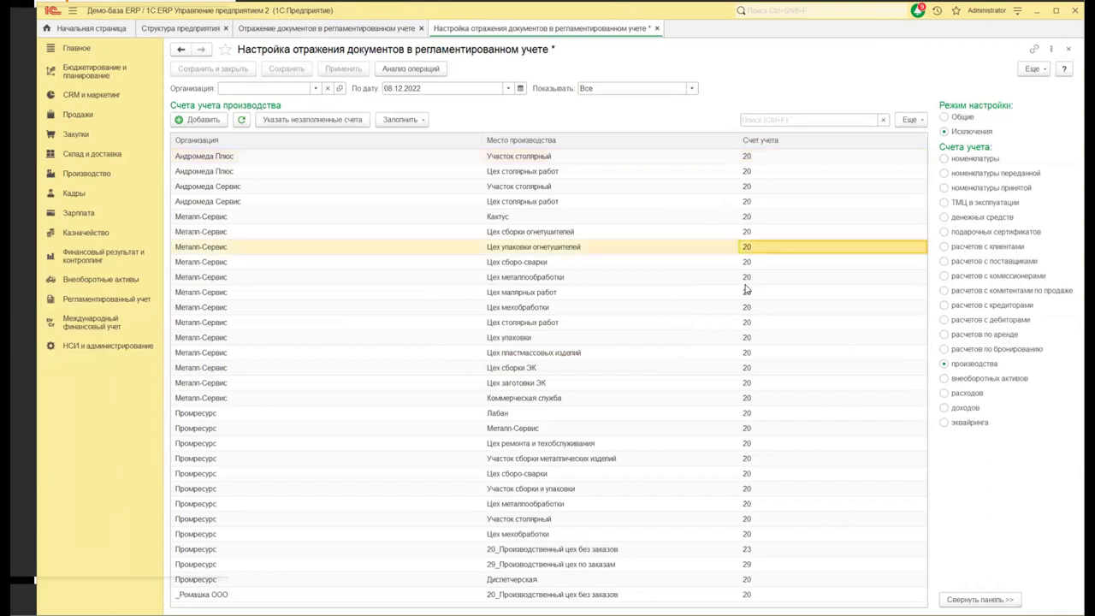
pyautogui.click(744, 550)
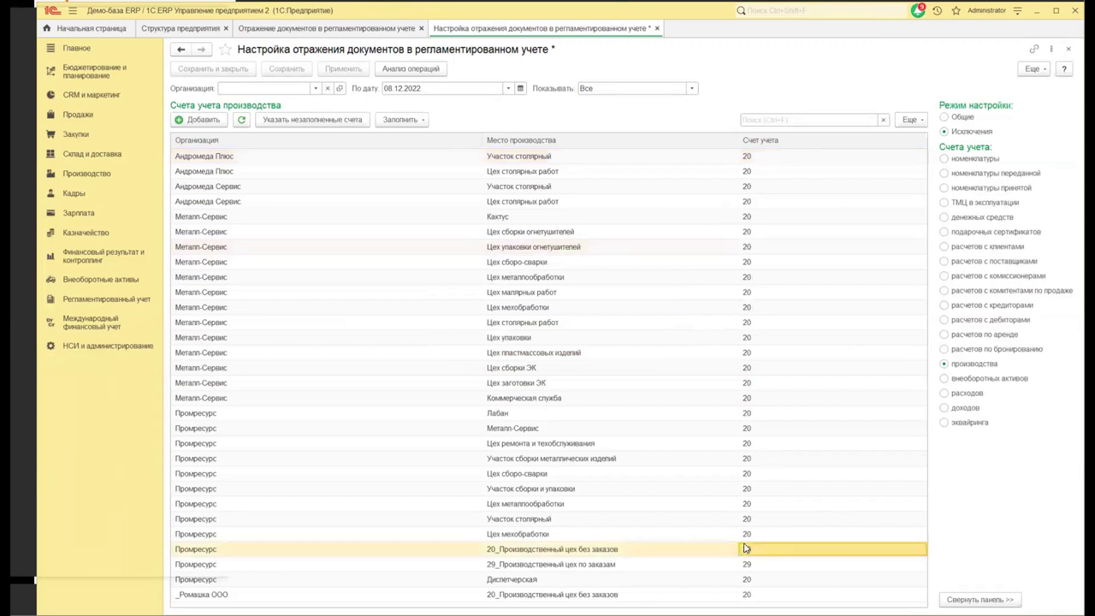
pyautogui.click(588, 552)
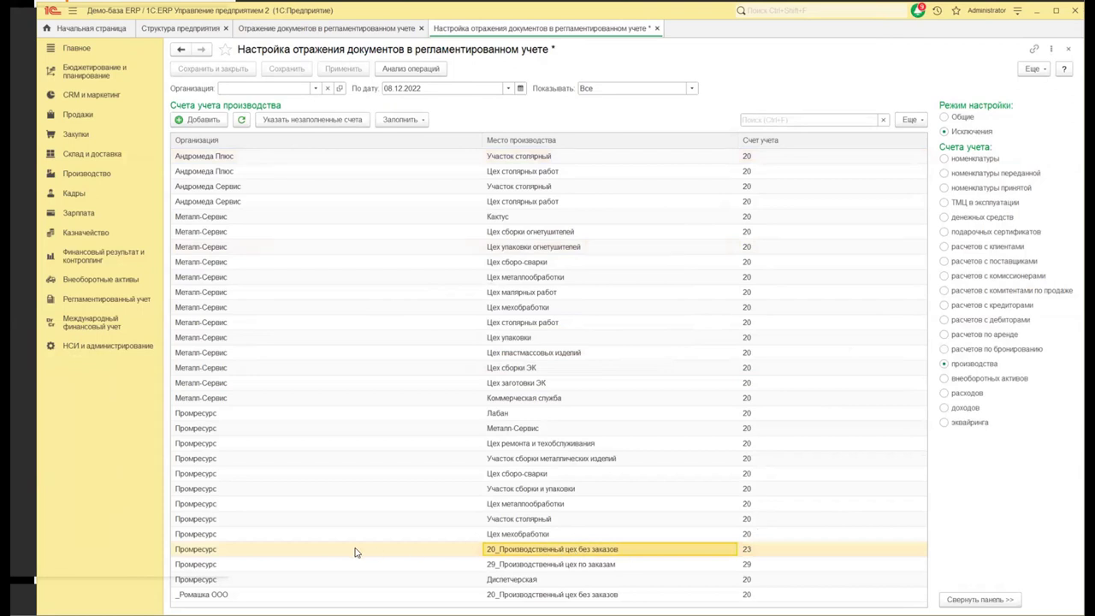
pyautogui.click(279, 553)
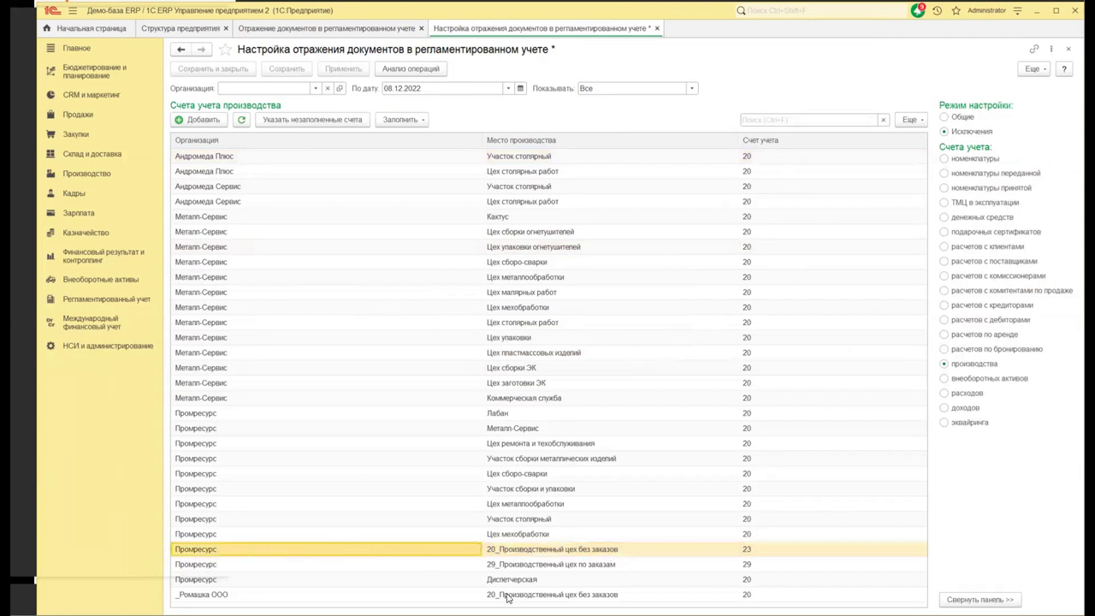
pyautogui.click(209, 595)
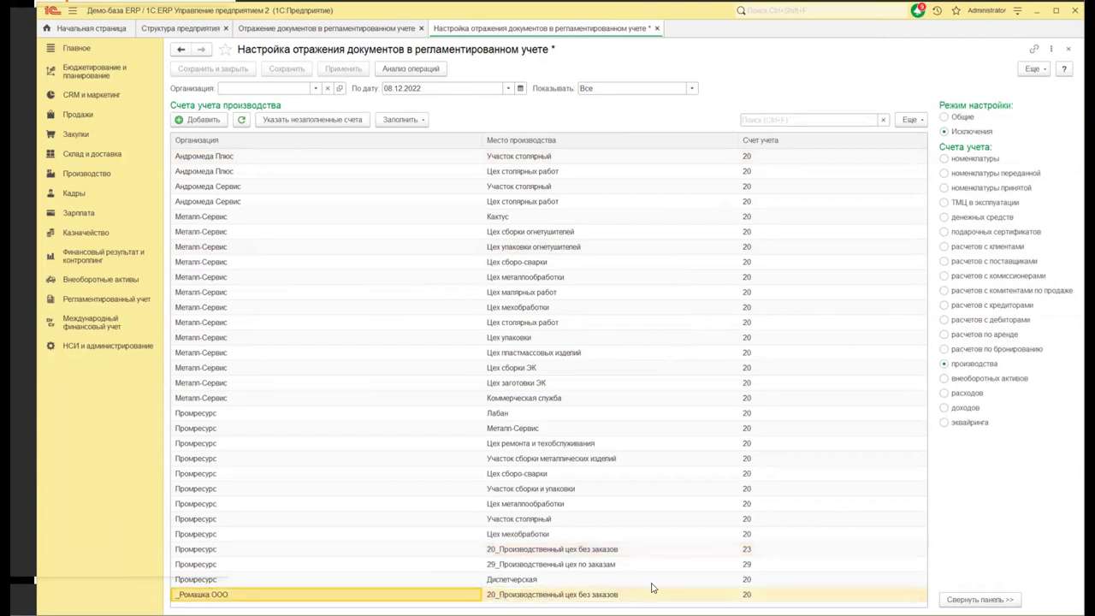
pyautogui.click(745, 552)
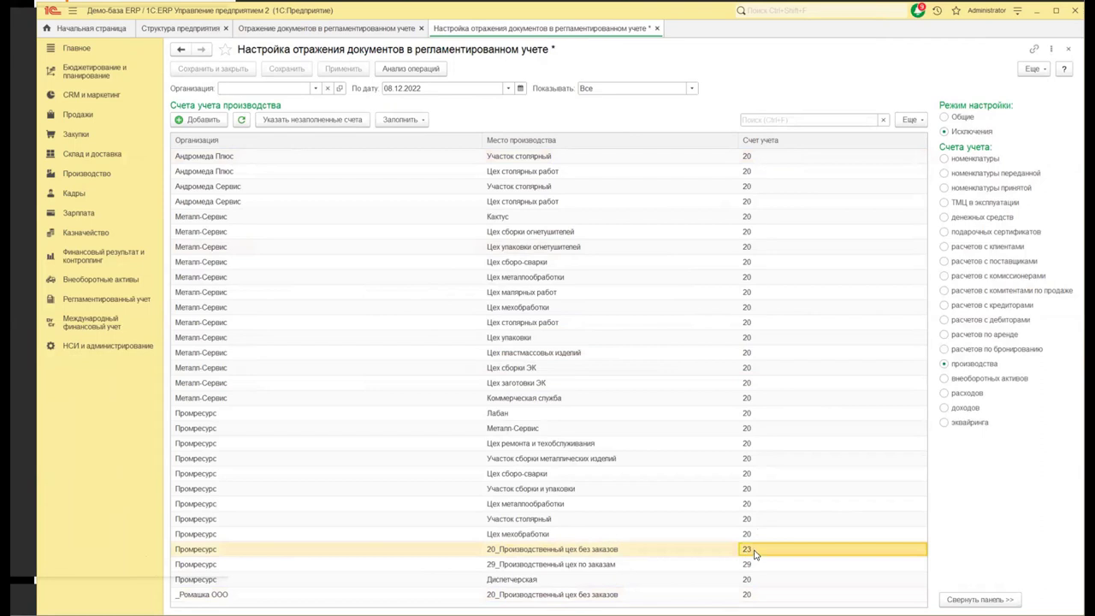
pyautogui.click(753, 593)
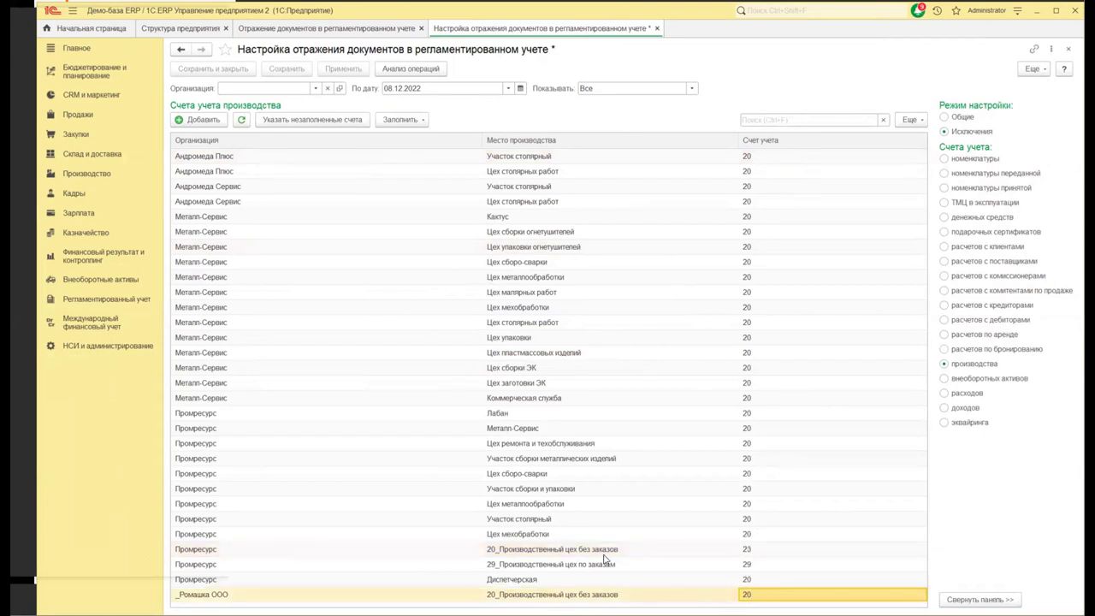
# - Try to open the Металл-Сервис exception for Цех сборо-сварки for editing
pyautogui.click(549, 265)
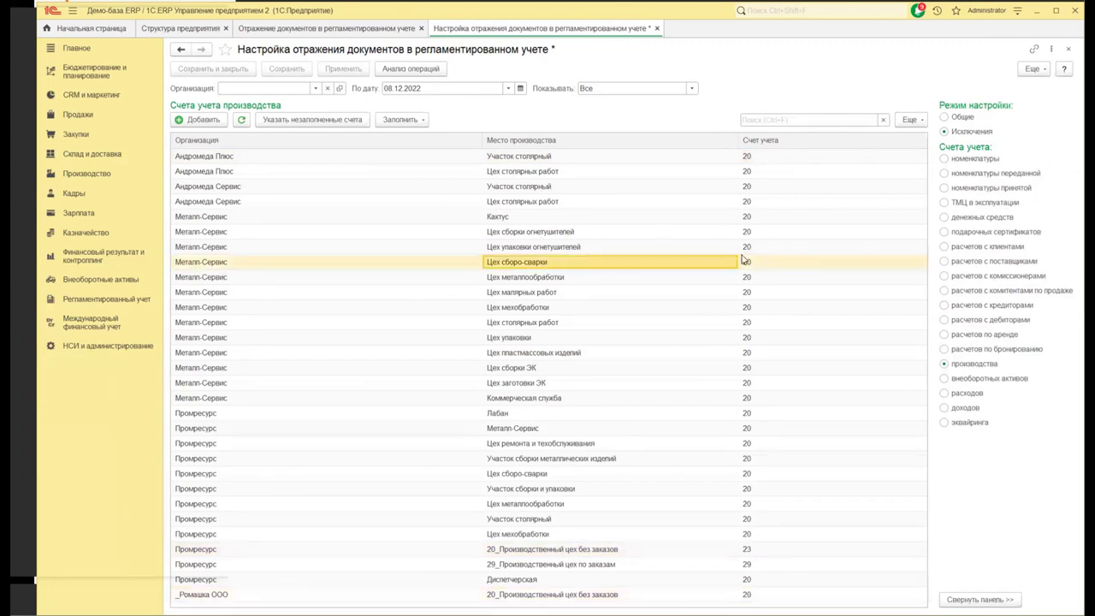
pyautogui.doubleClick(515, 265)
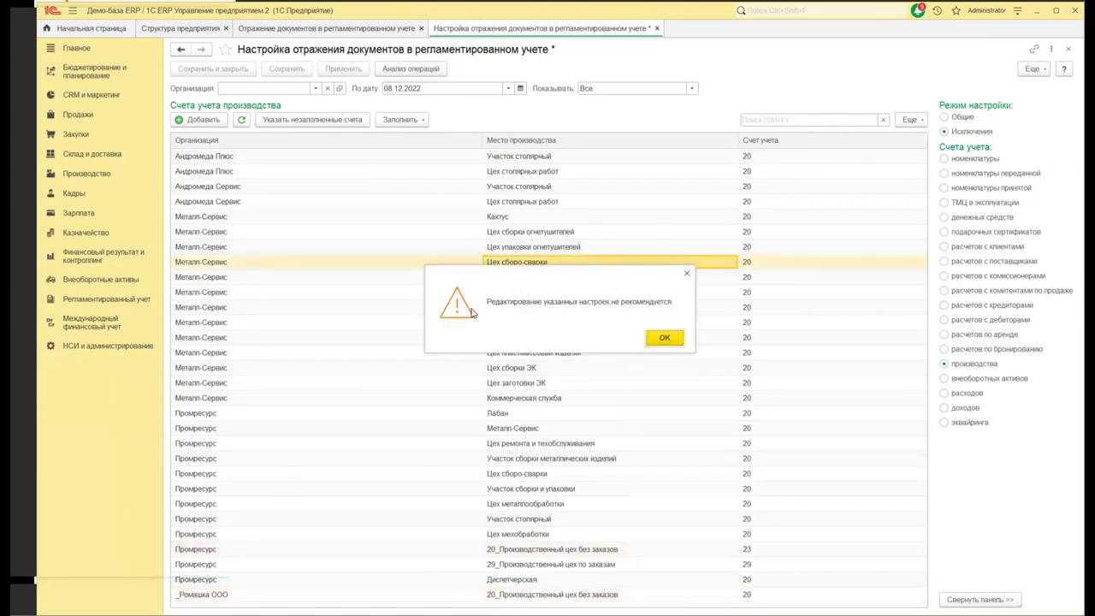
pyautogui.click(660, 339)
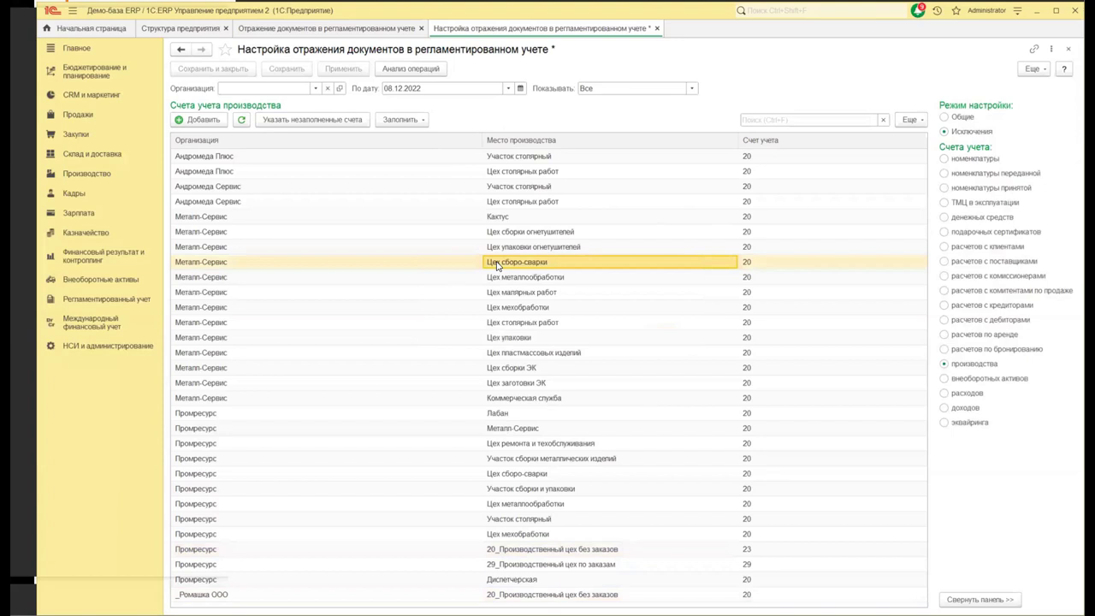
pyautogui.doubleClick(496, 266)
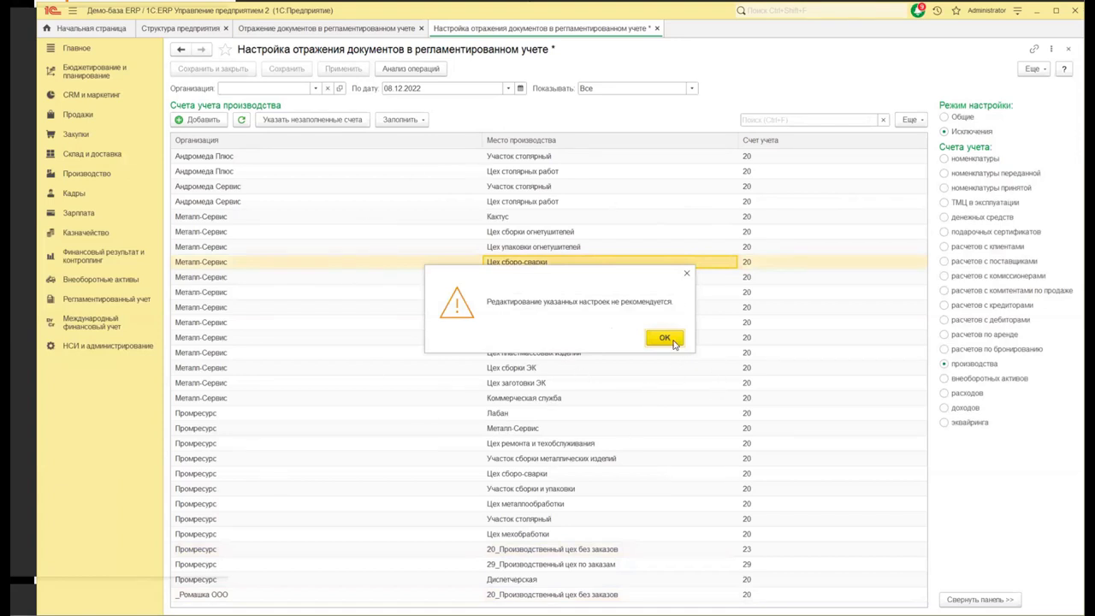
pyautogui.click(665, 338)
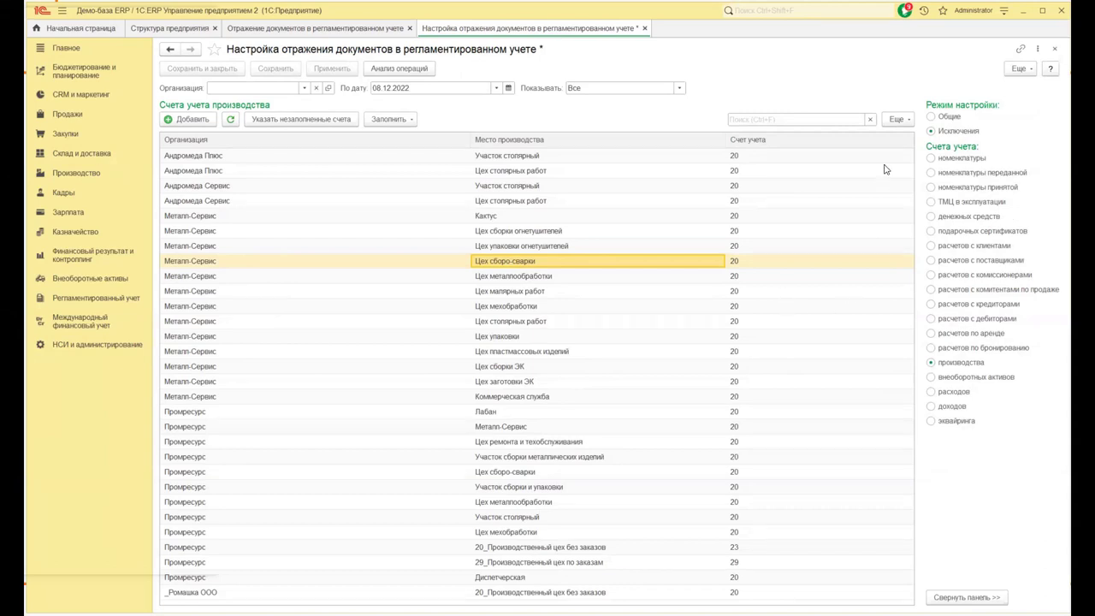
# - Close the account setup, saving its changes, and close Отражение документов в регламентированном учете
pyautogui.click(1055, 51)
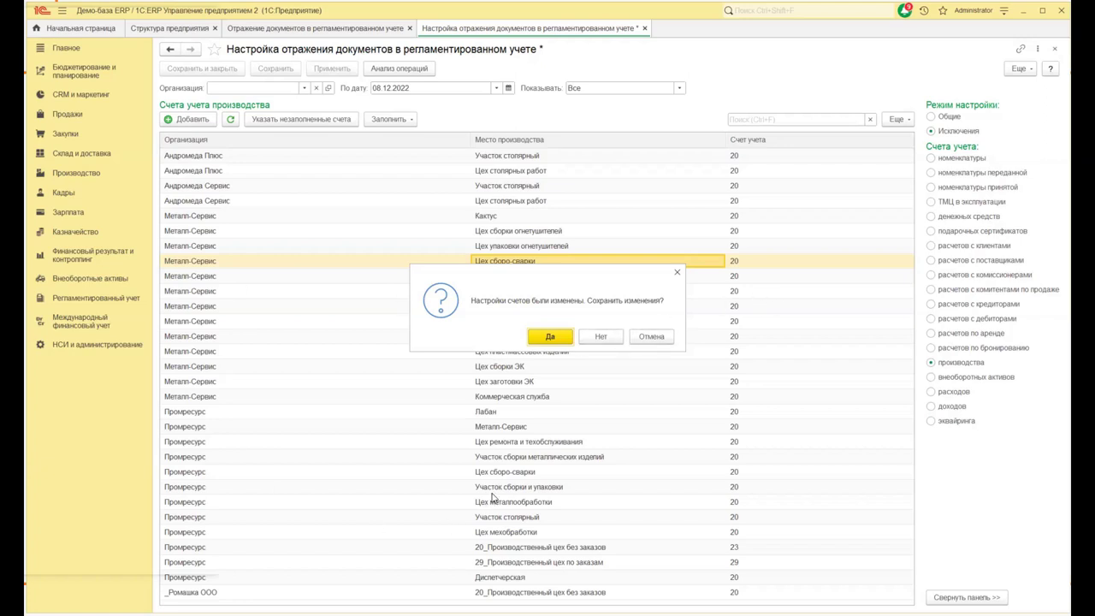
pyautogui.click(562, 343)
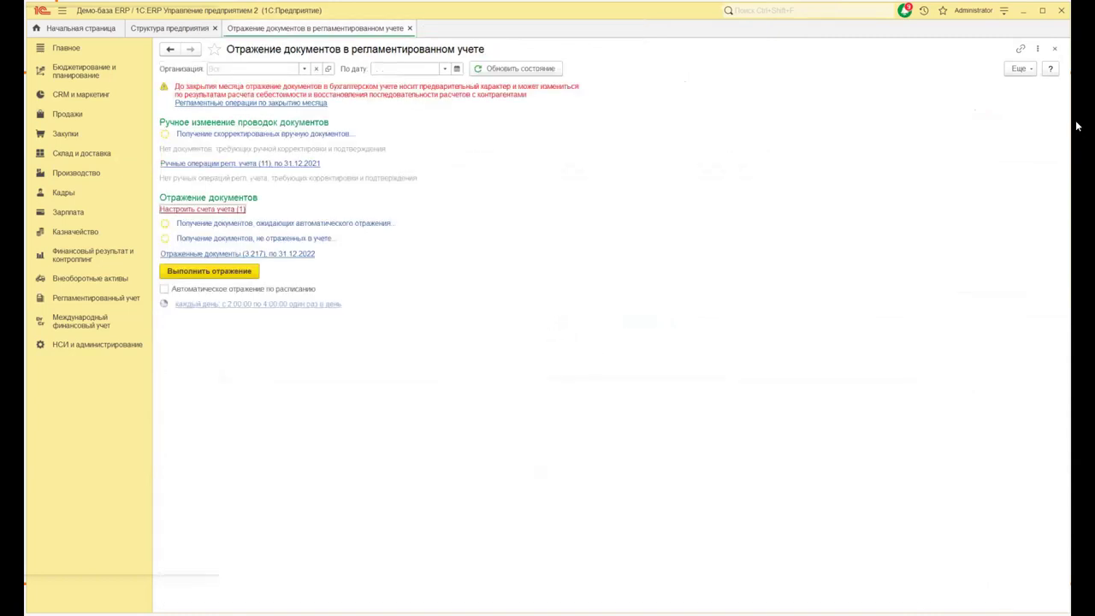
pyautogui.click(1056, 51)
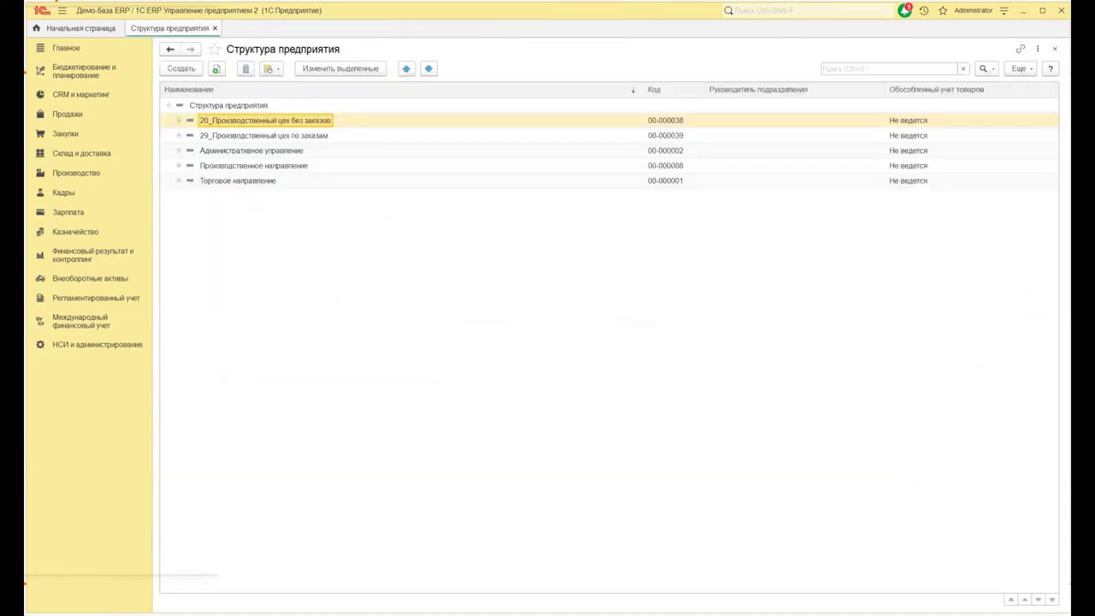
# - Open the Склады и магазины list and start a new Оптовый склад in the _Склады group
pyautogui.click(73, 347)
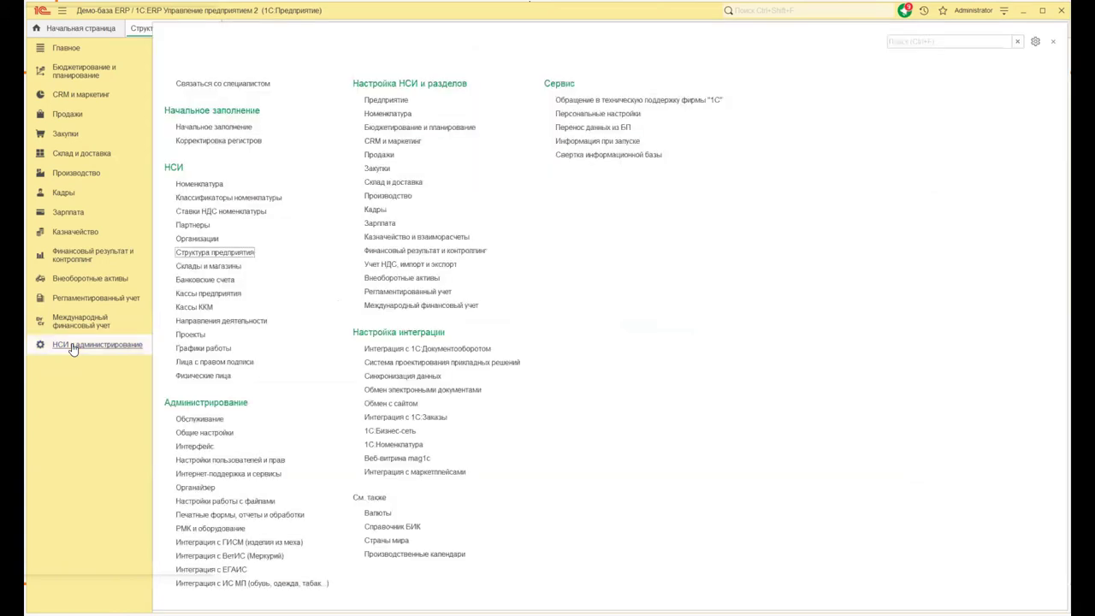
pyautogui.click(215, 267)
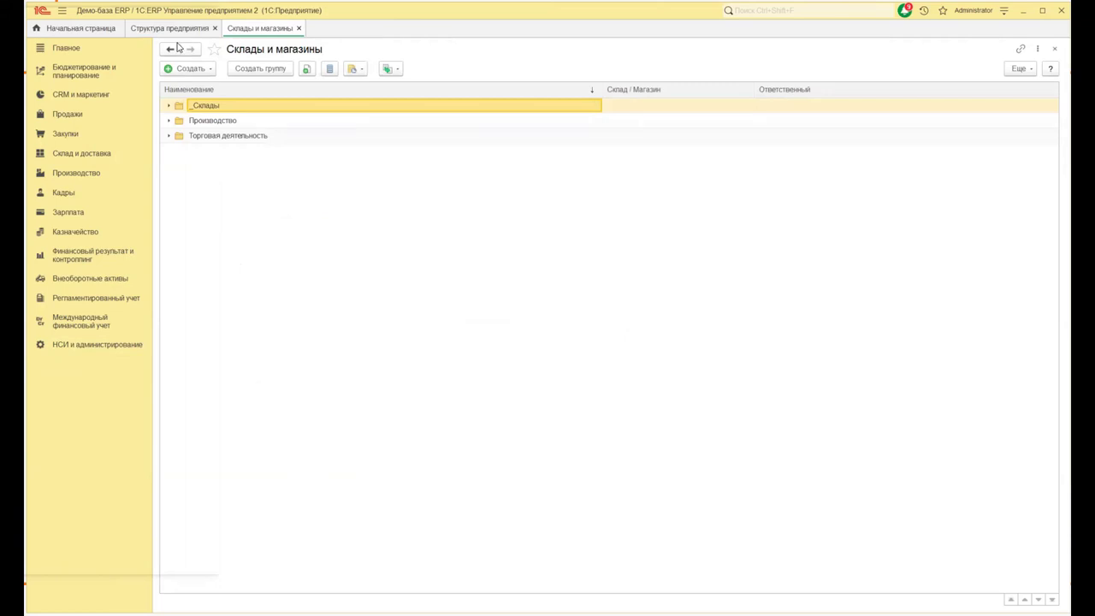
pyautogui.click(190, 71)
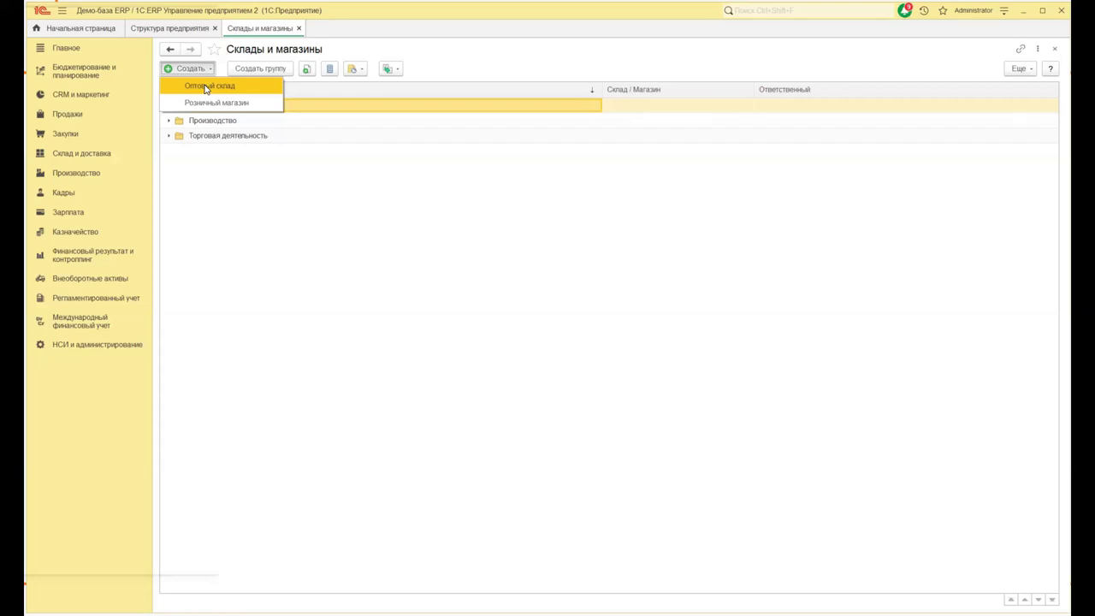
pyautogui.click(205, 89)
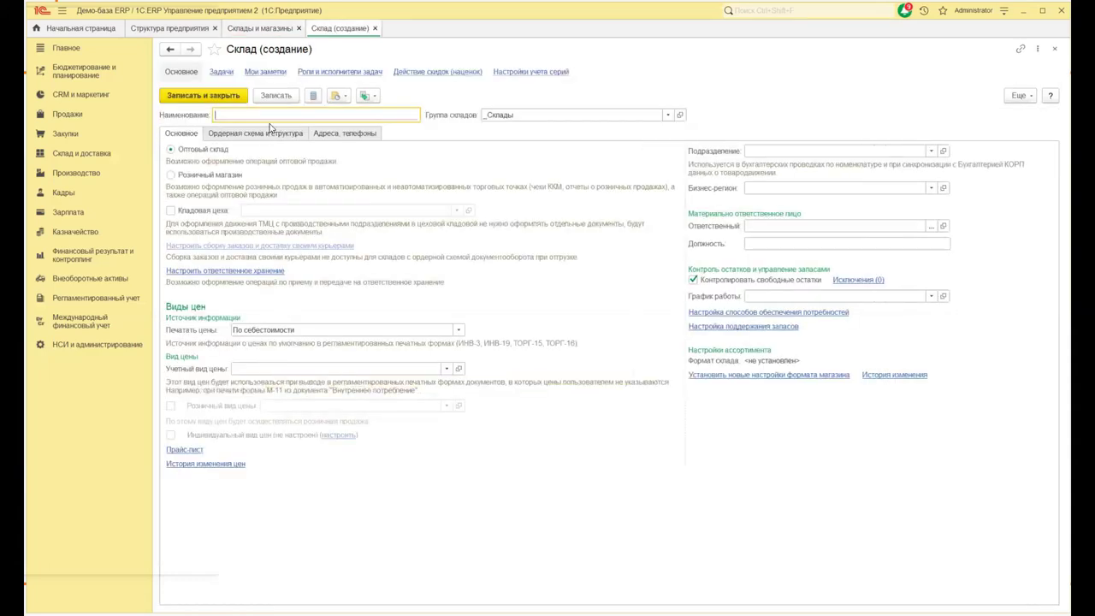
# - Review the new warehouse's order scheme options for receipt and shipment, then return to its main settings
pyautogui.click(260, 134)
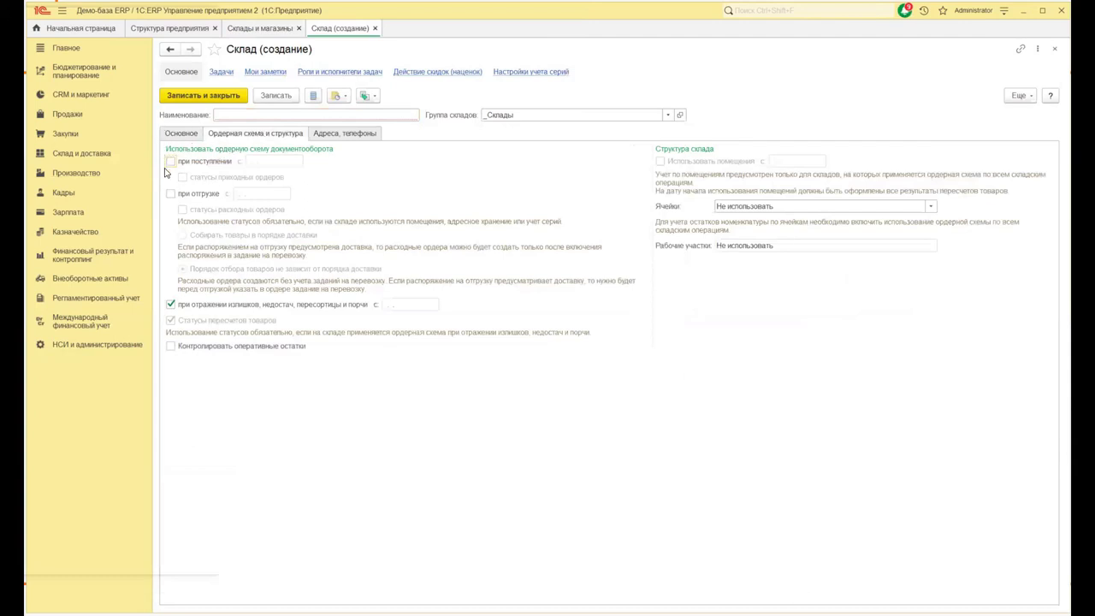
pyautogui.moveTo(189, 198)
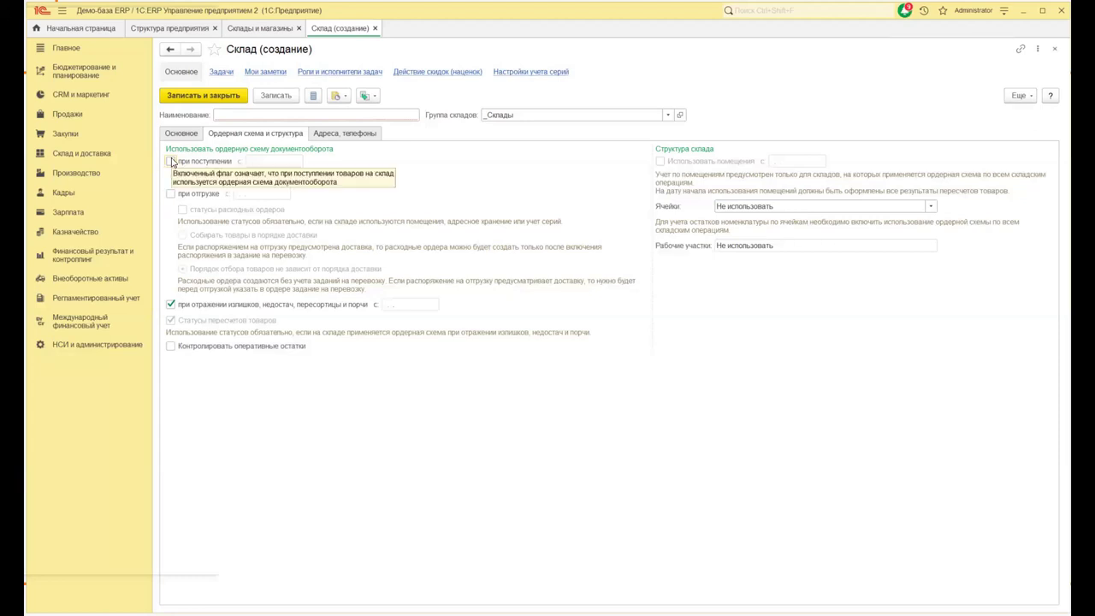
pyautogui.click(172, 161)
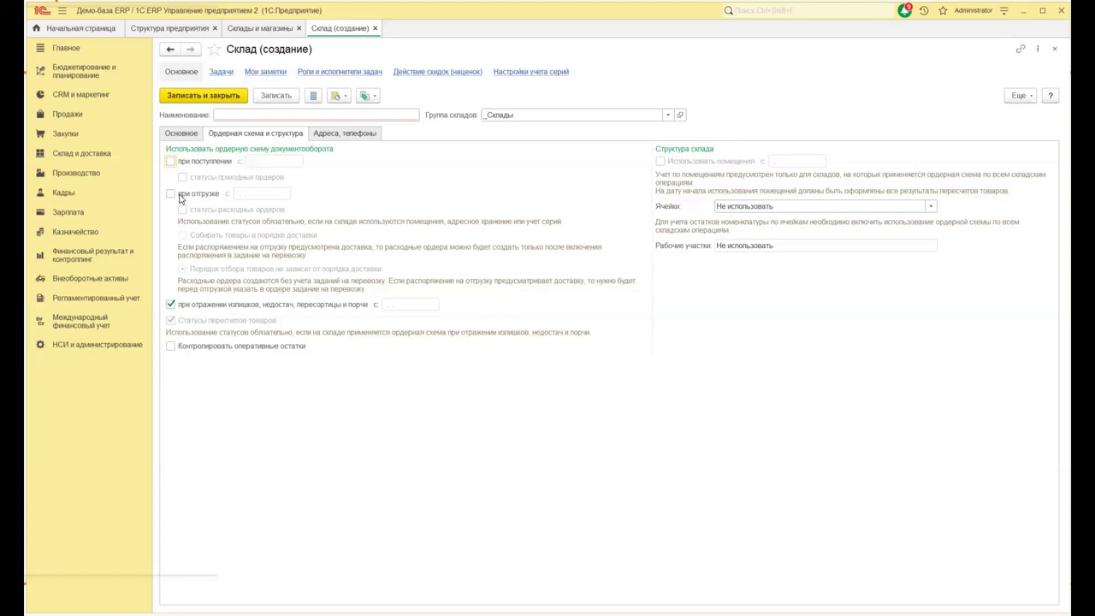
pyautogui.click(170, 134)
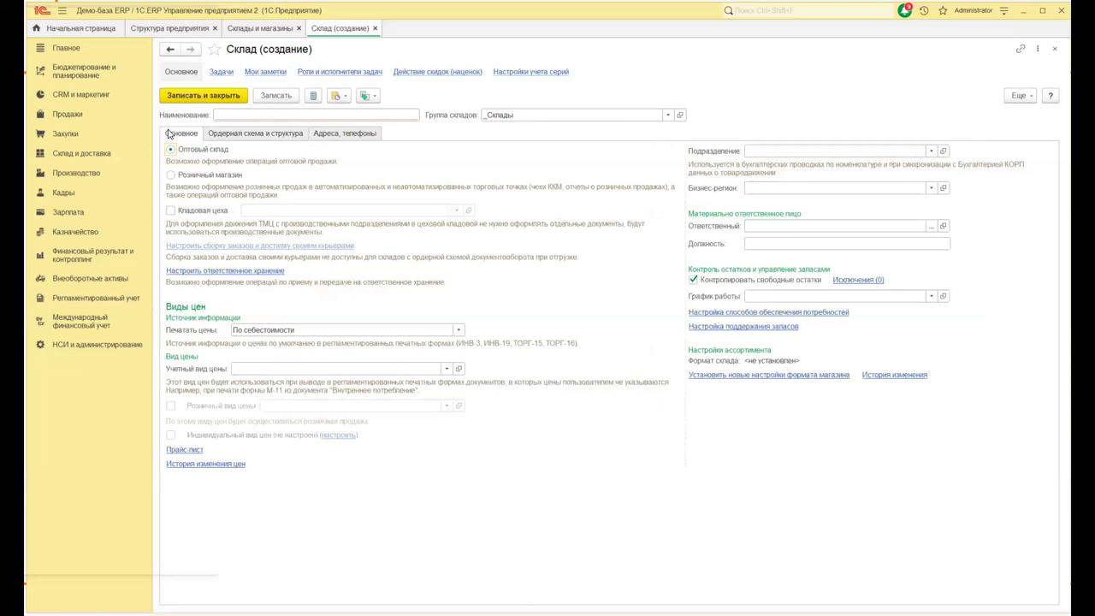
# - Try the Розничный магазин type, enable Кладовая цеха, and set the type back to Оптовый склад
pyautogui.click(171, 174)
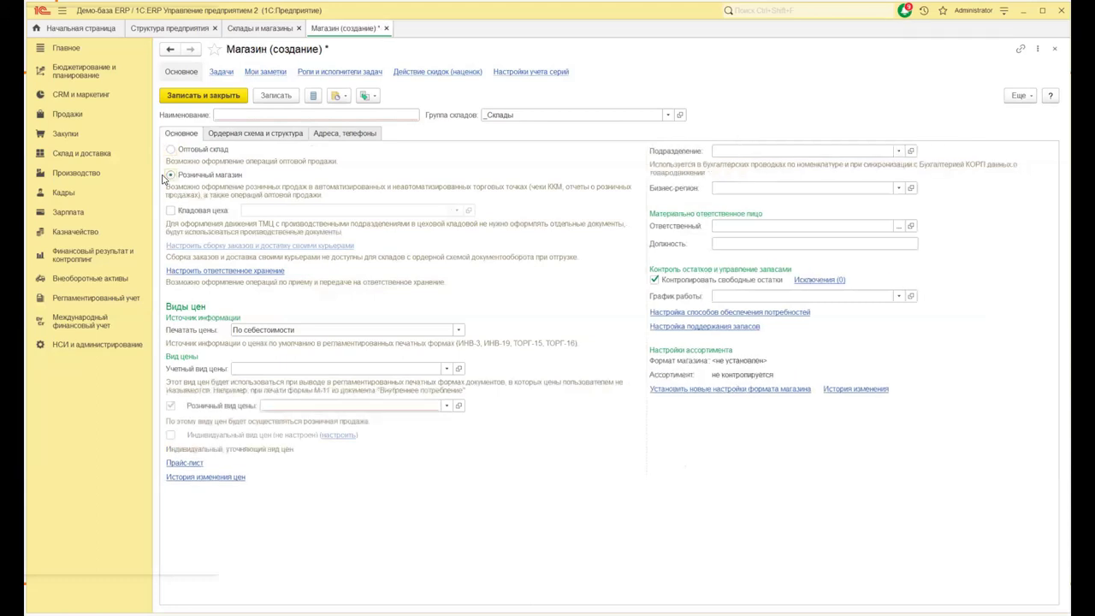
pyautogui.click(170, 211)
pyautogui.click(170, 150)
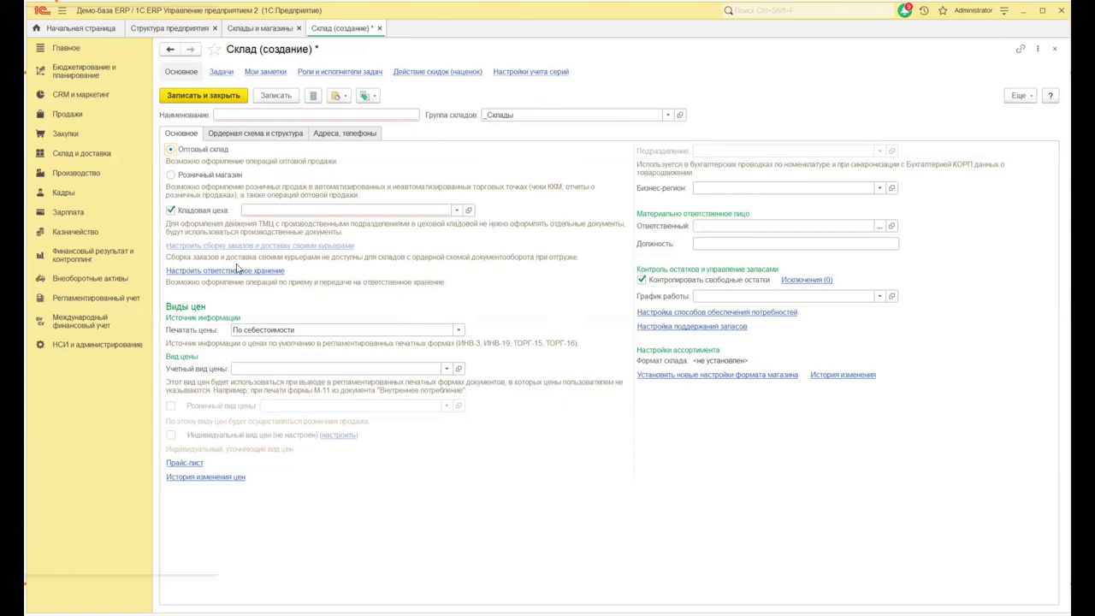
# - View all departments available for Кладовая цеха, then close the new warehouse without selecting one or saving
pyautogui.click(456, 211)
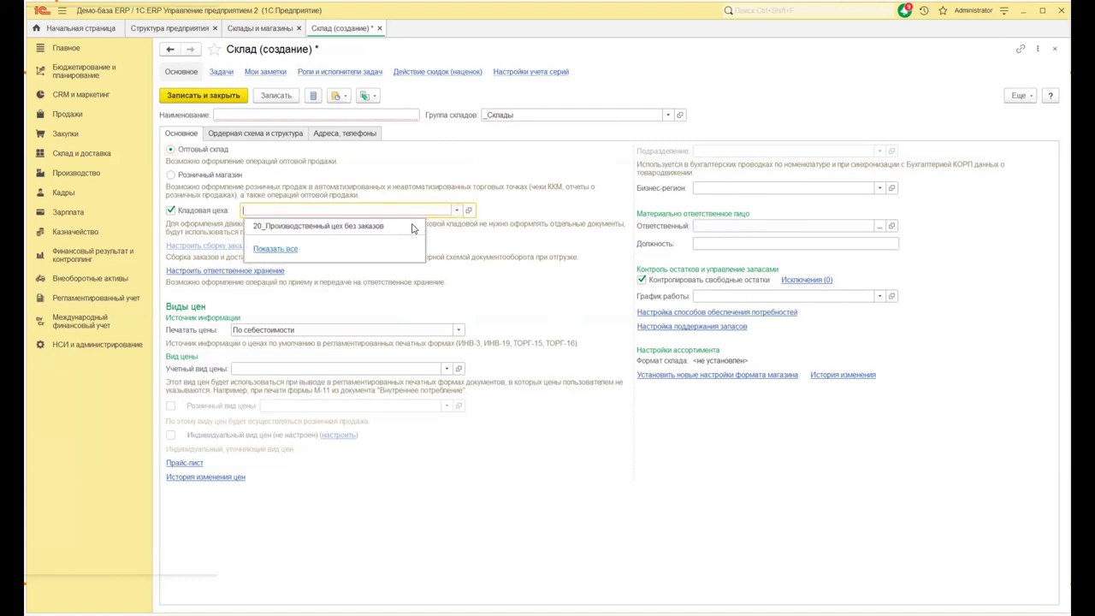
pyautogui.click(277, 249)
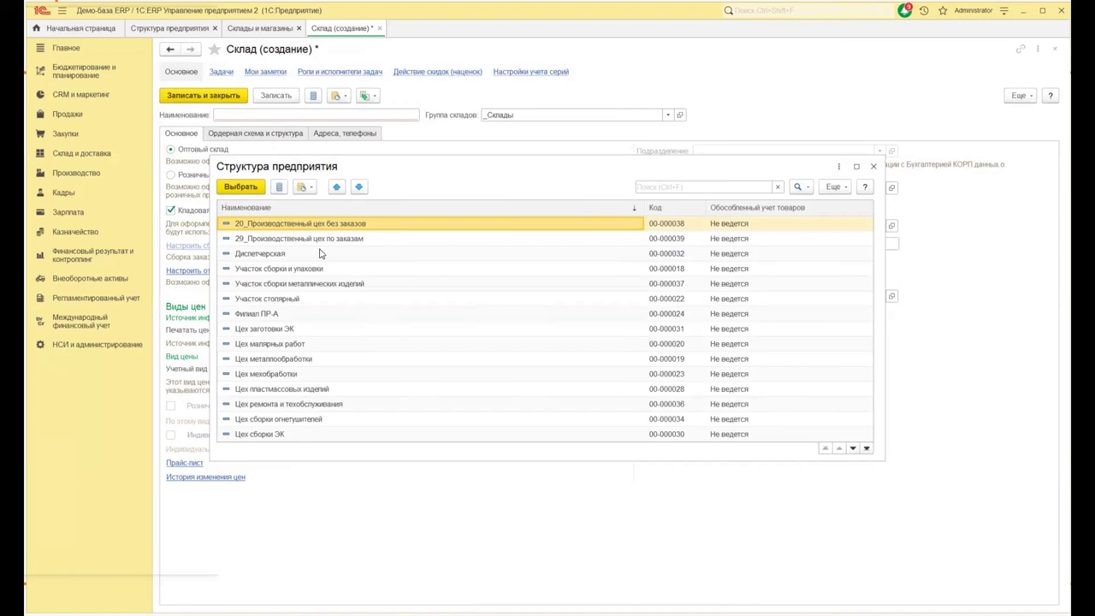
pyautogui.click(873, 166)
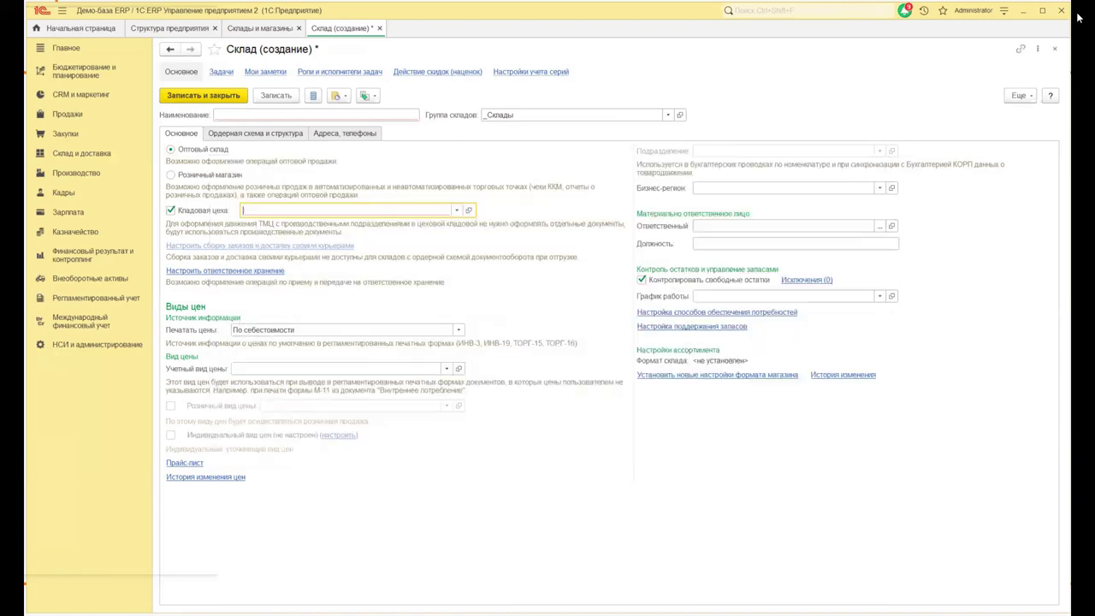
pyautogui.click(1054, 49)
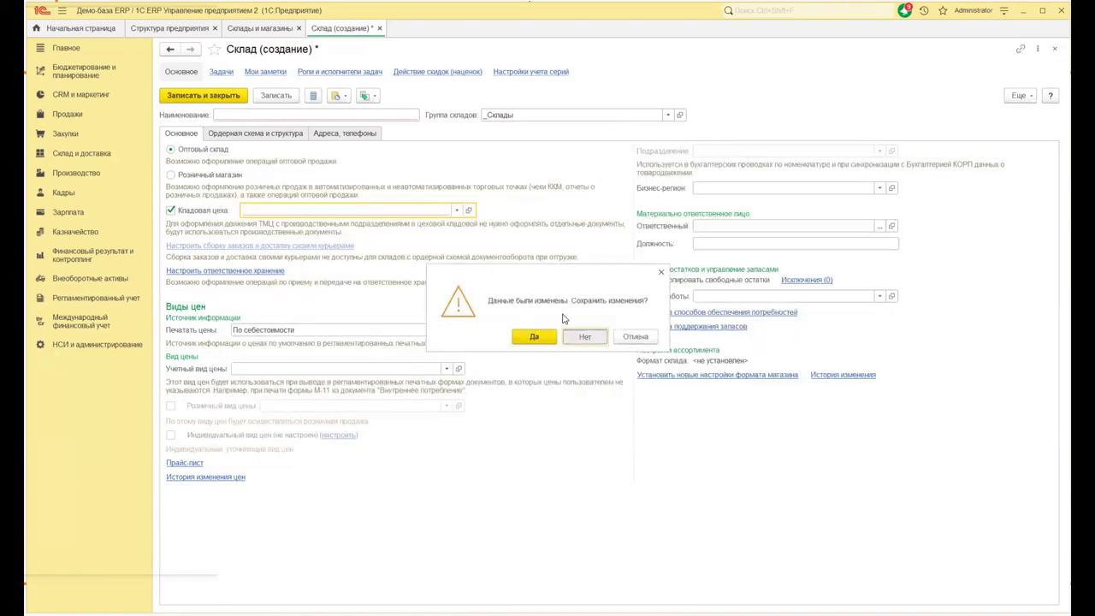
pyautogui.click(575, 336)
# - Open the _Склад ГП warehouse, review its order scheme and structure settings, and close it
pyautogui.click(168, 105)
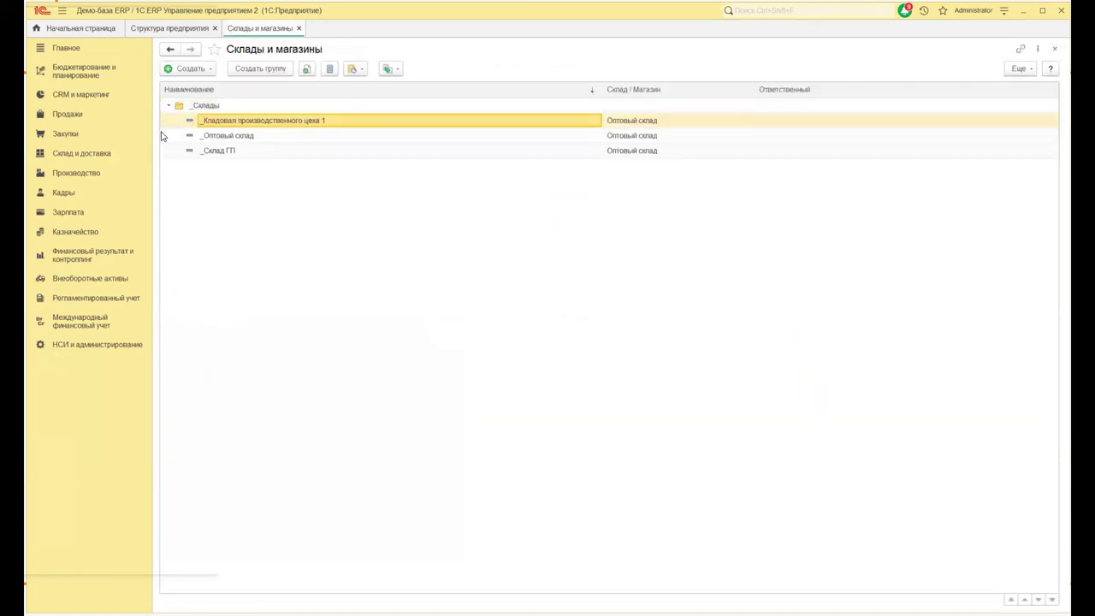
pyautogui.click(220, 136)
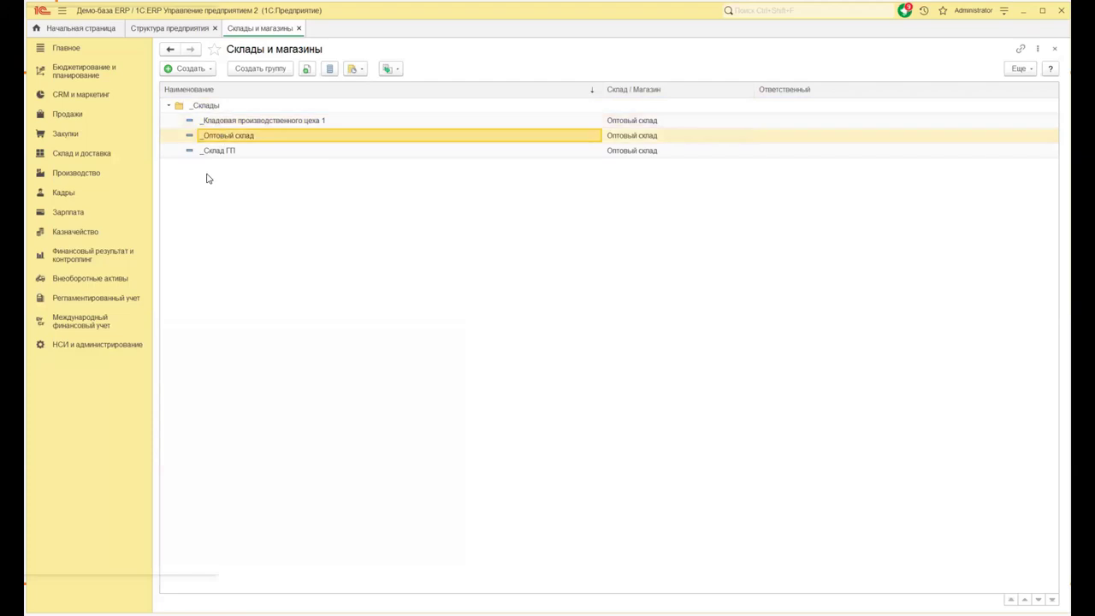
pyautogui.doubleClick(219, 151)
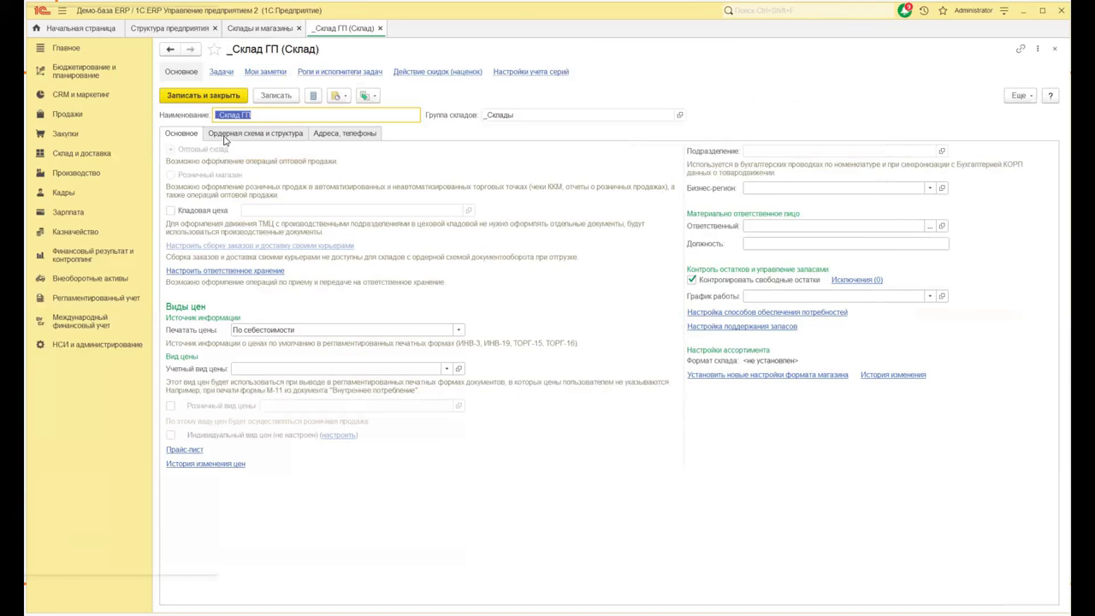
pyautogui.click(257, 135)
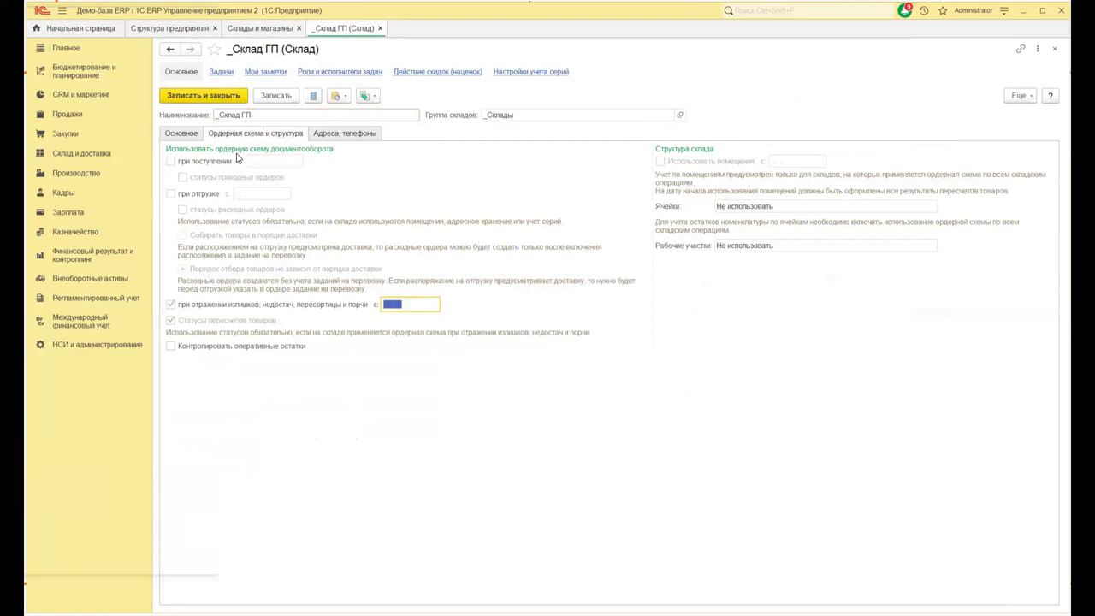
pyautogui.click(1054, 49)
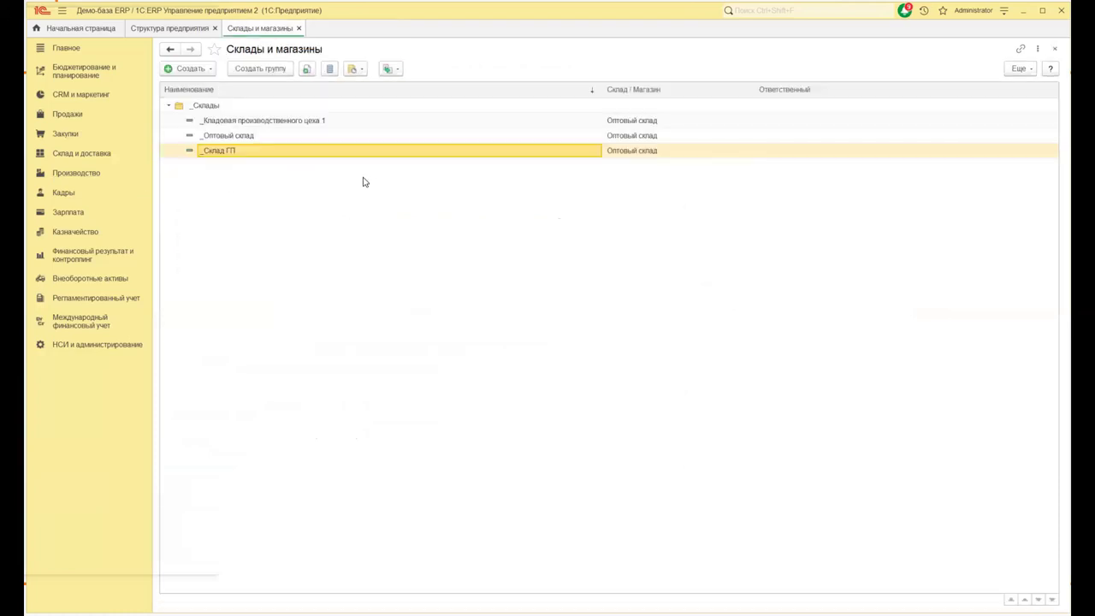
# - Open the _Кладовая производственного цеха 1 warehouse, inspect the department linked under Кладовая цеха, and close that department
pyautogui.click(219, 124)
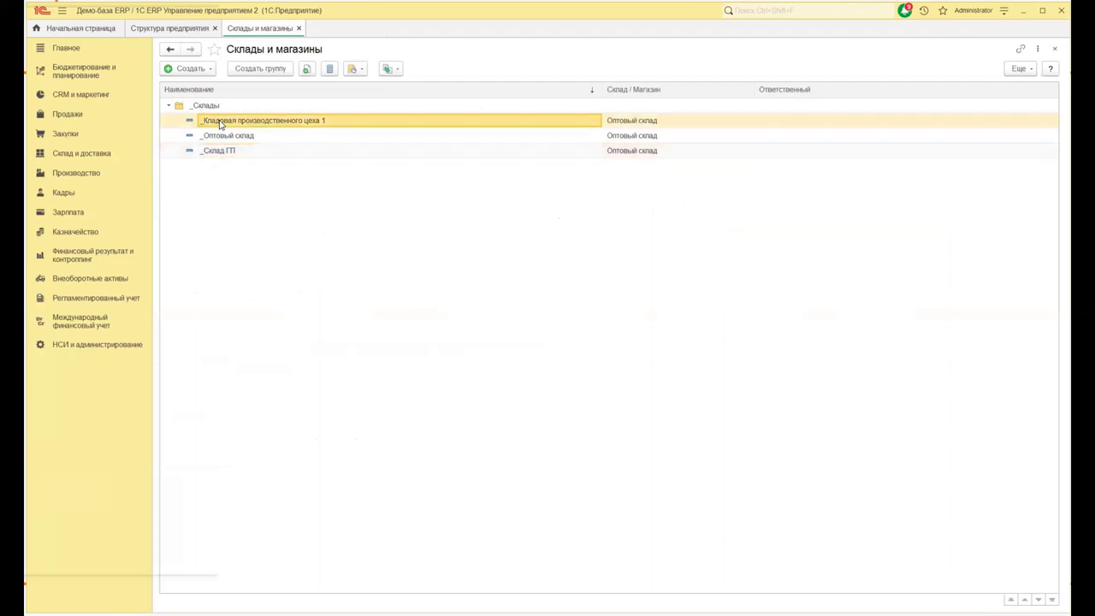
pyautogui.doubleClick(219, 125)
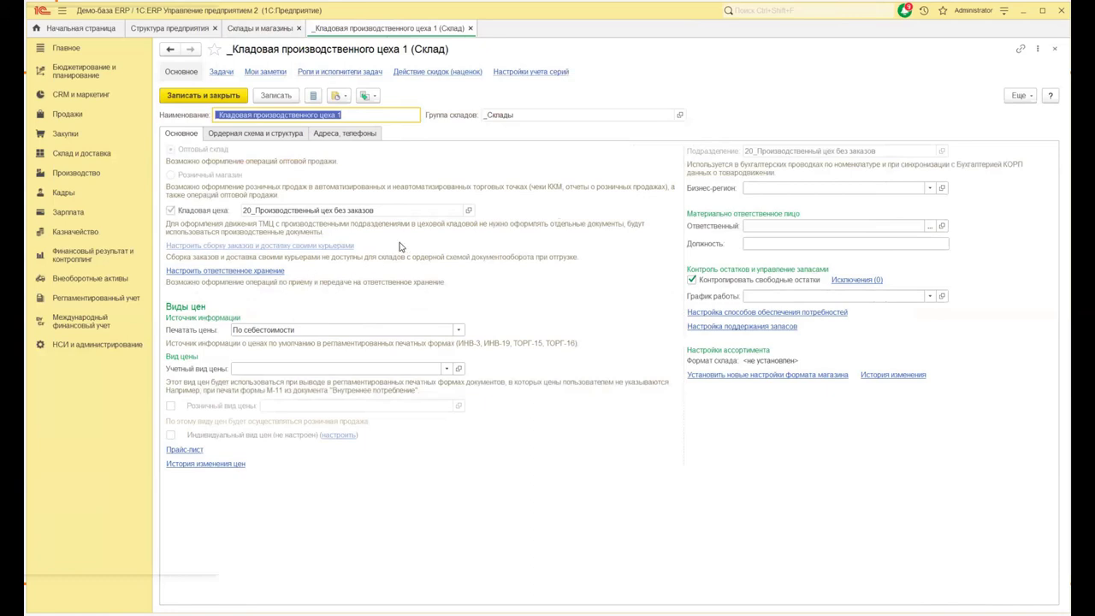
pyautogui.click(468, 209)
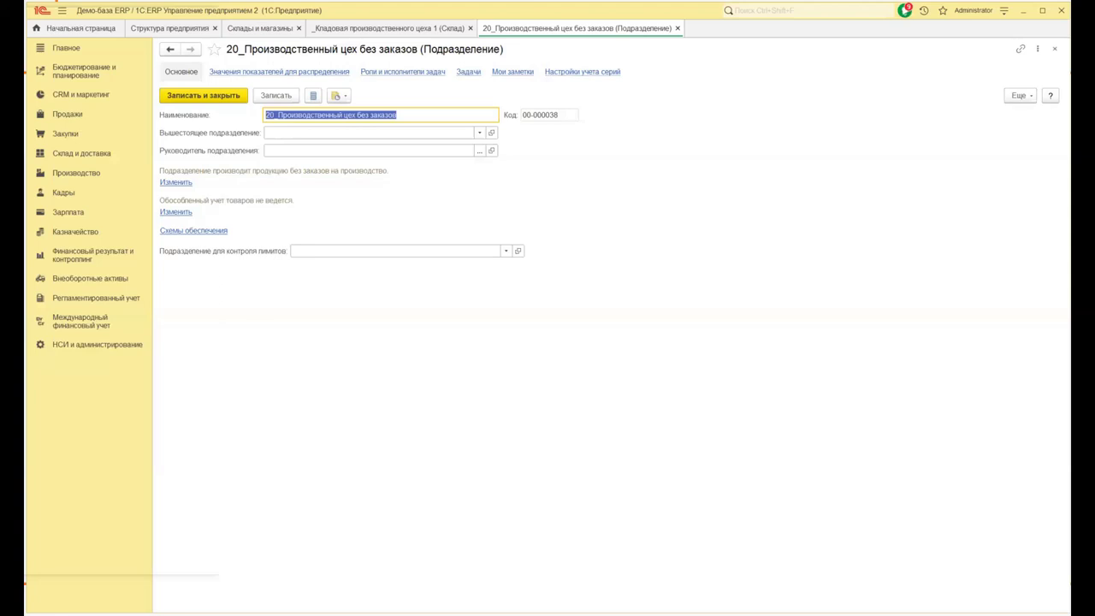
pyautogui.click(1055, 52)
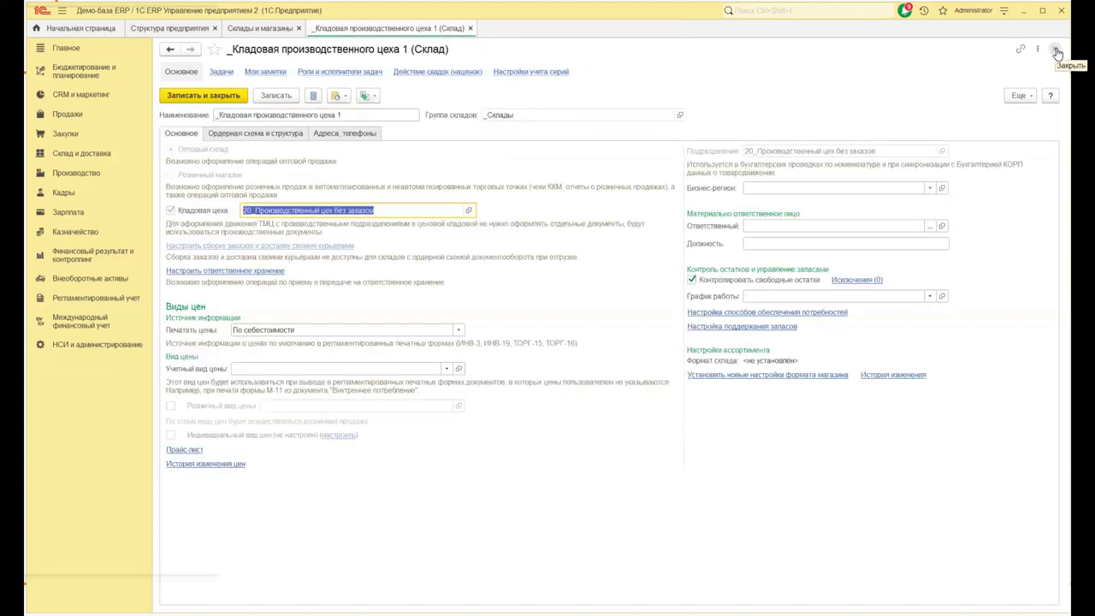
# - Close the warehouse card and the Склады и магазины and Структура предприятия lists
pyautogui.click(1057, 52)
pyautogui.click(1055, 51)
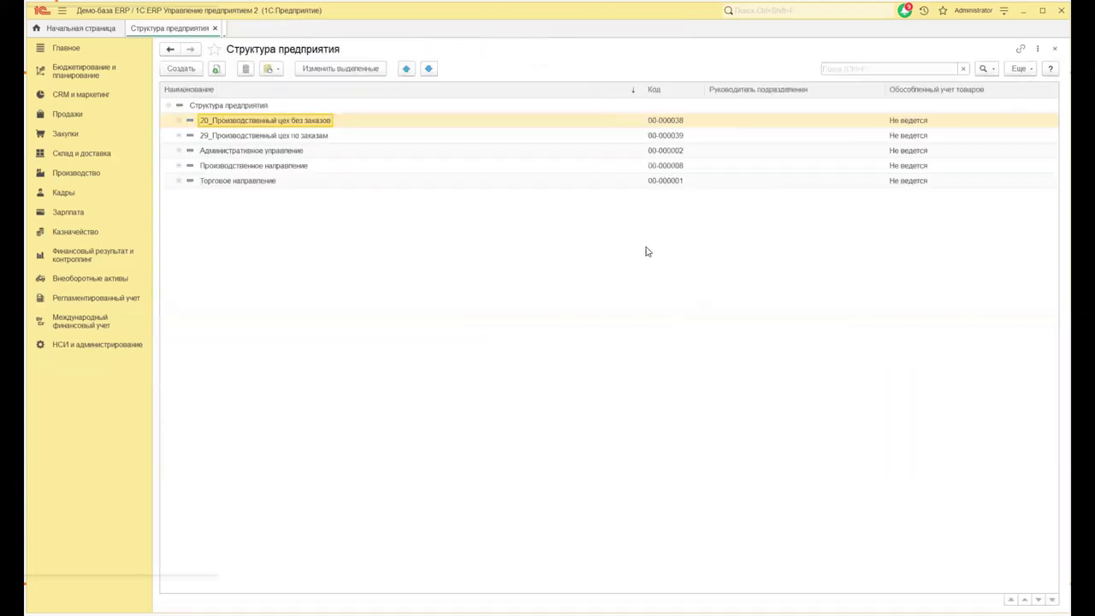
pyautogui.click(1055, 50)
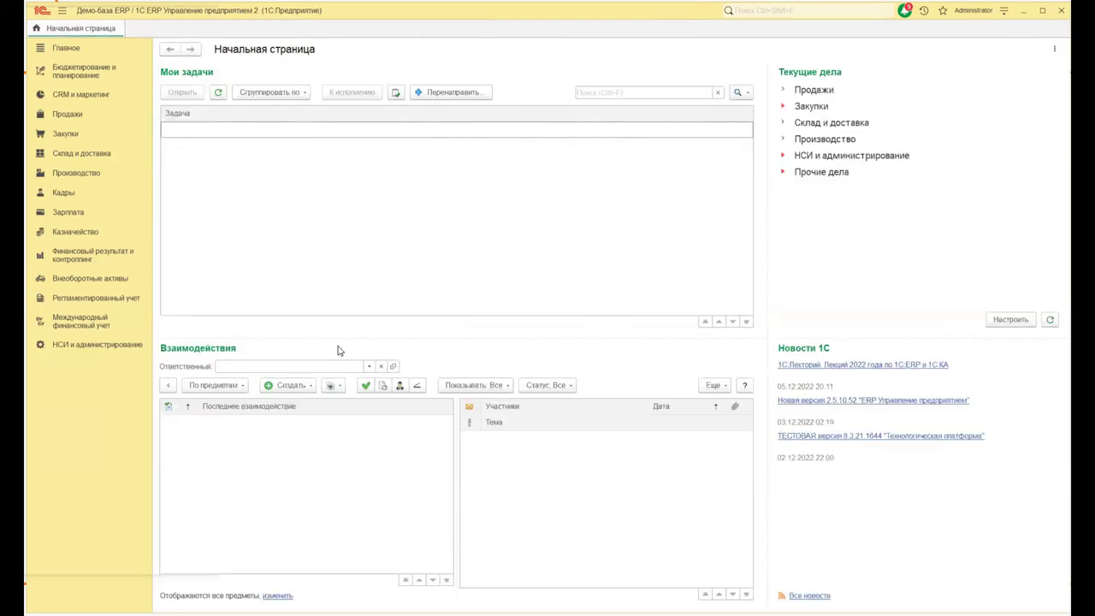
# - Open the Номенклатура list and turn off filtering by Виды и свойства
pyautogui.click(69, 347)
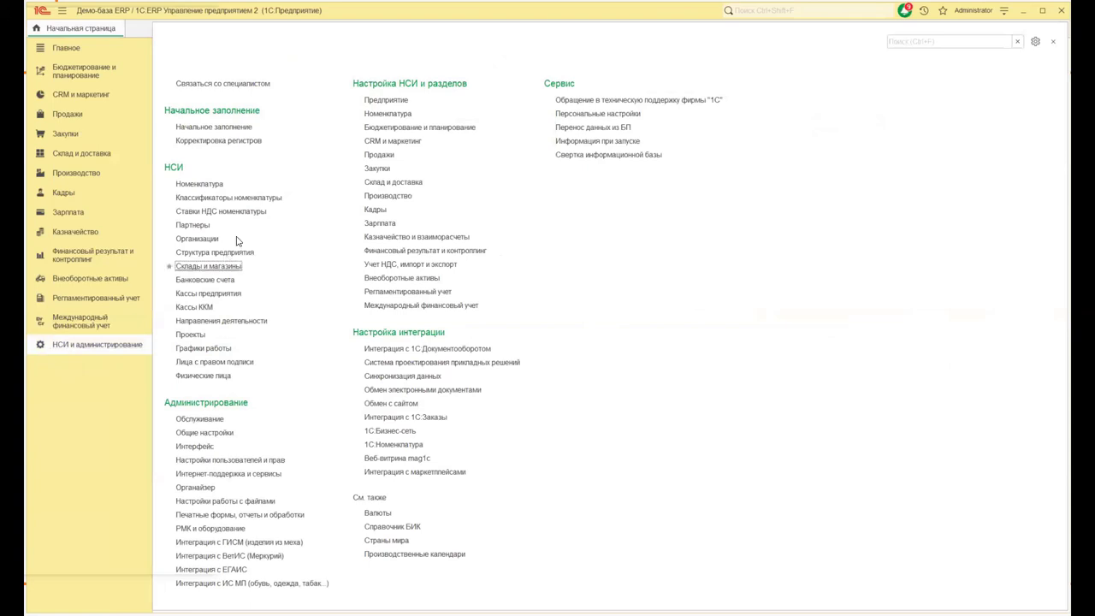
pyautogui.click(205, 184)
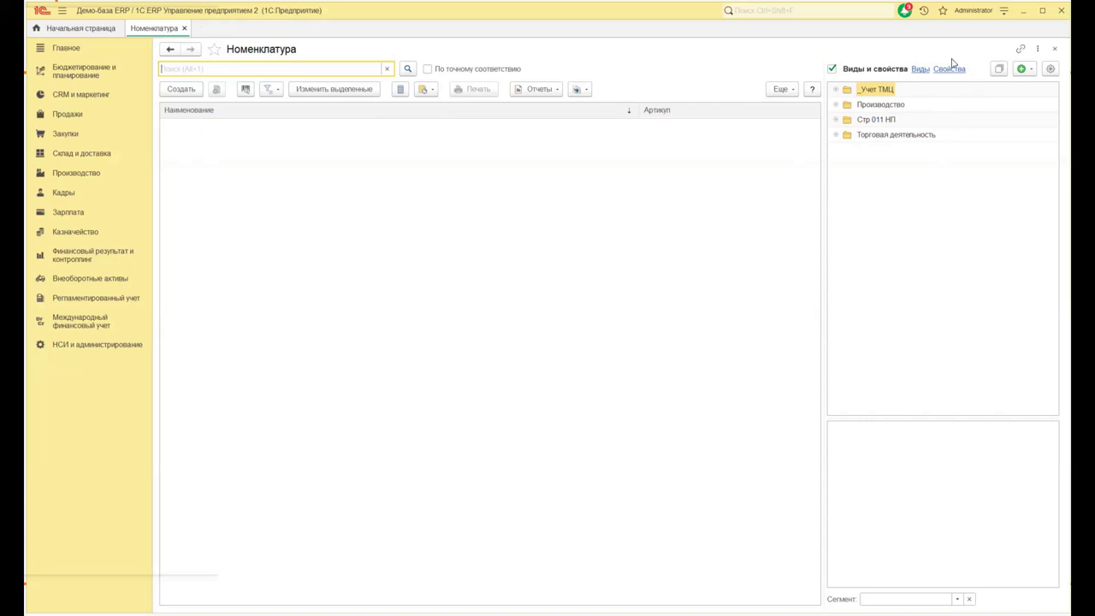
pyautogui.click(832, 69)
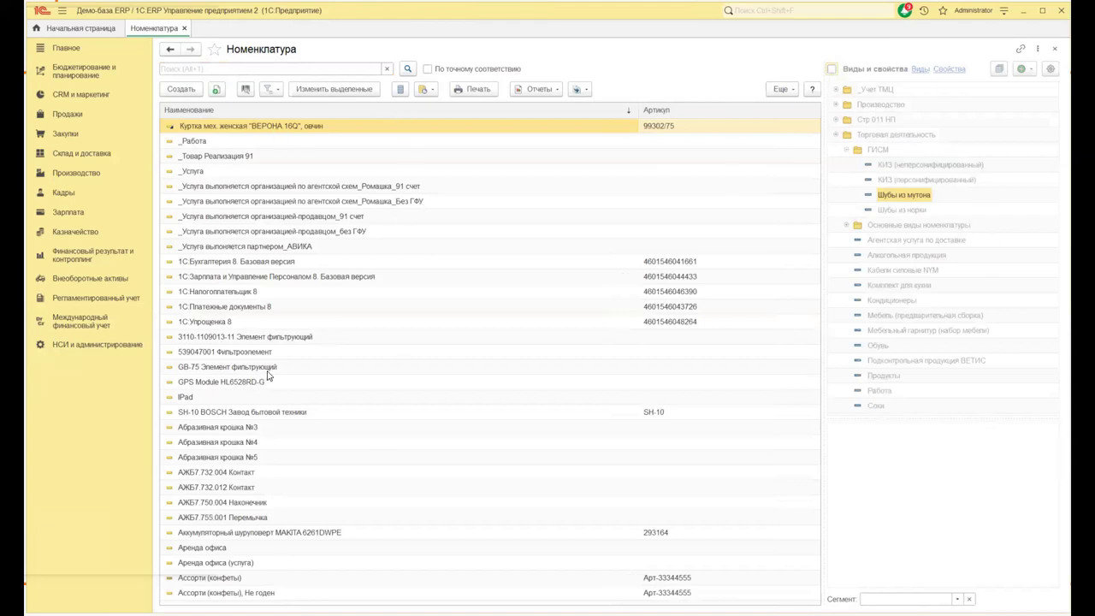
# - Check which item kinds 1С:Упрощенка 8, 1С:Бухгалтерия 8. Базовая версия and Абразивная крошка №3 belong to
pyautogui.click(229, 217)
pyautogui.click(233, 323)
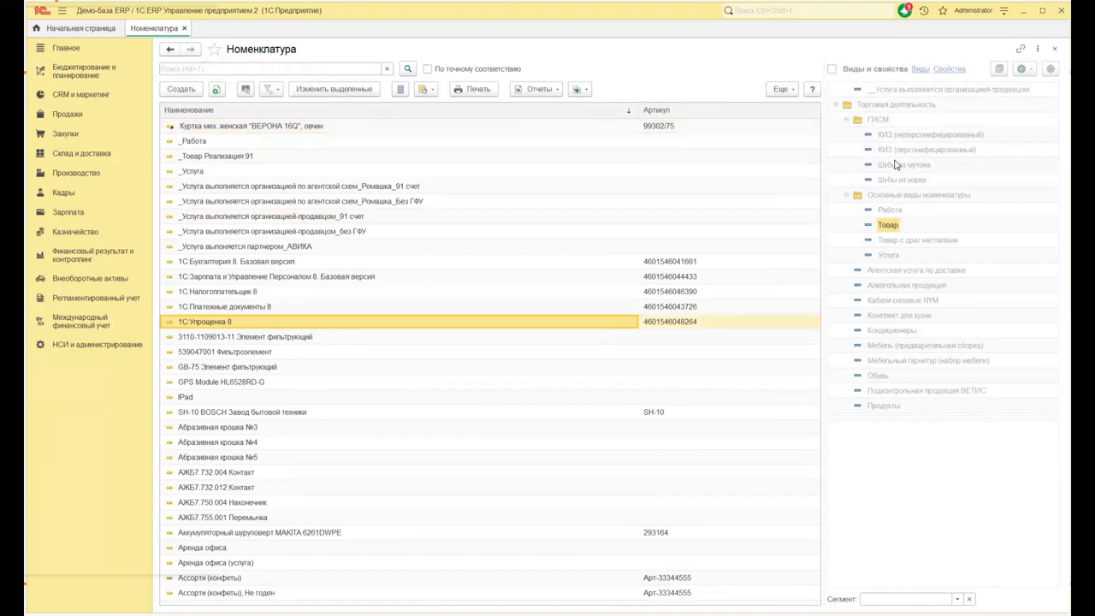
pyautogui.click(220, 264)
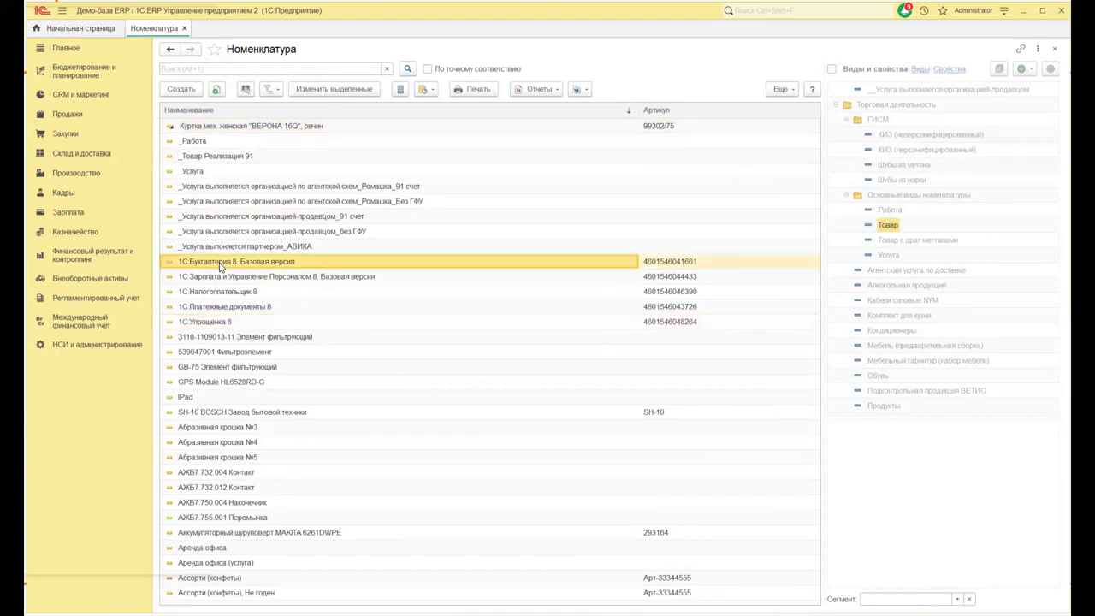
pyautogui.click(204, 429)
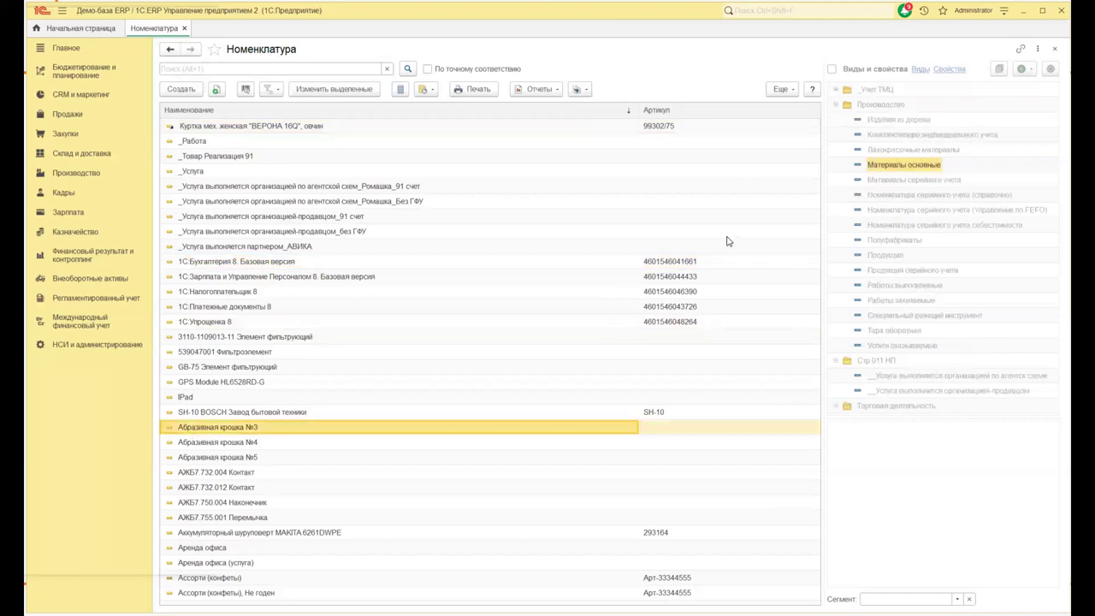
# - View the items filtered by the Материалы основные kind, then remove the filter and look through the full item list
pyautogui.click(833, 70)
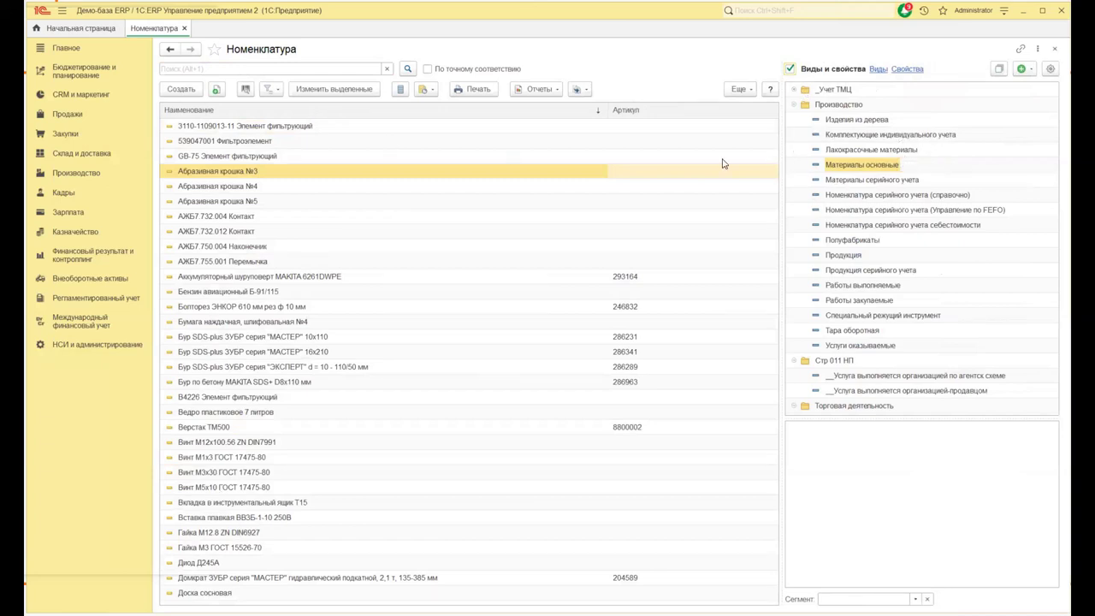
pyautogui.click(789, 69)
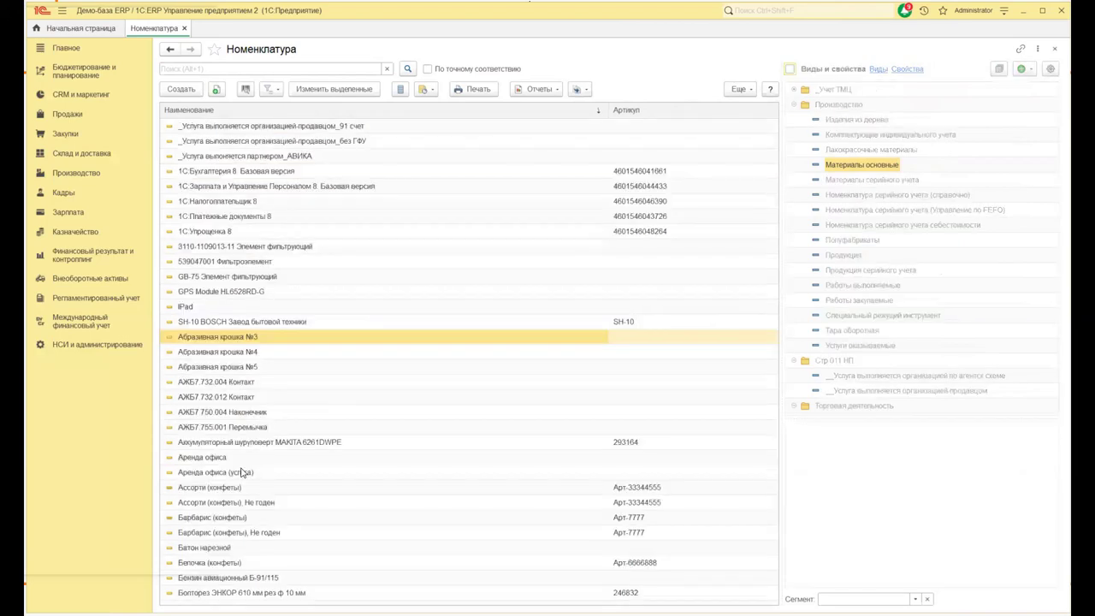
pyautogui.scroll(-6, 242, 473)
pyautogui.scroll(9, 239, 454)
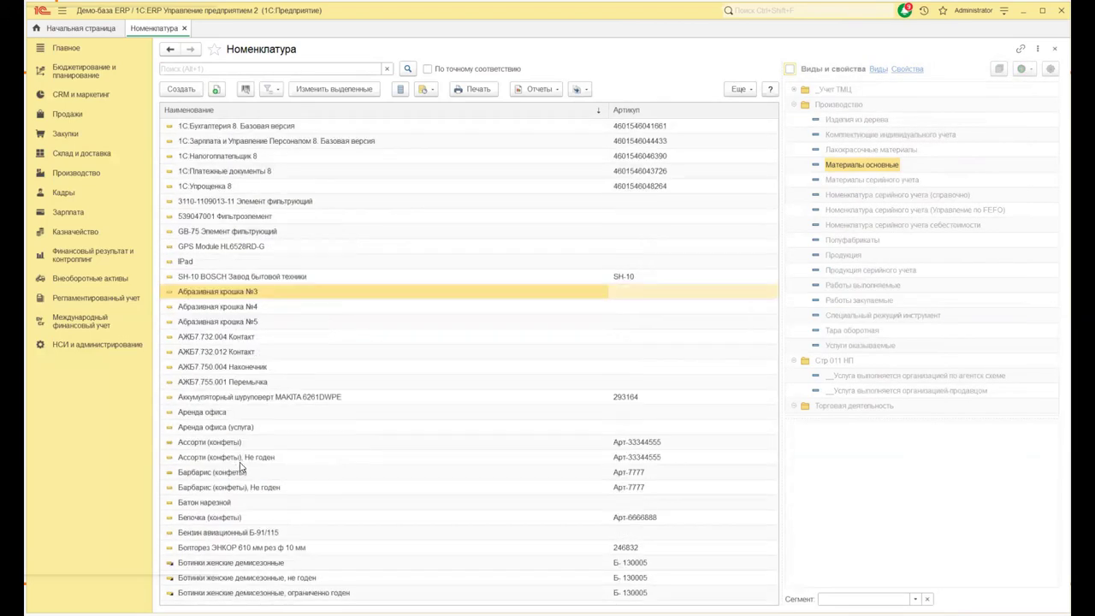
pyautogui.scroll(1, 239, 453)
pyautogui.scroll(-1, 257, 441)
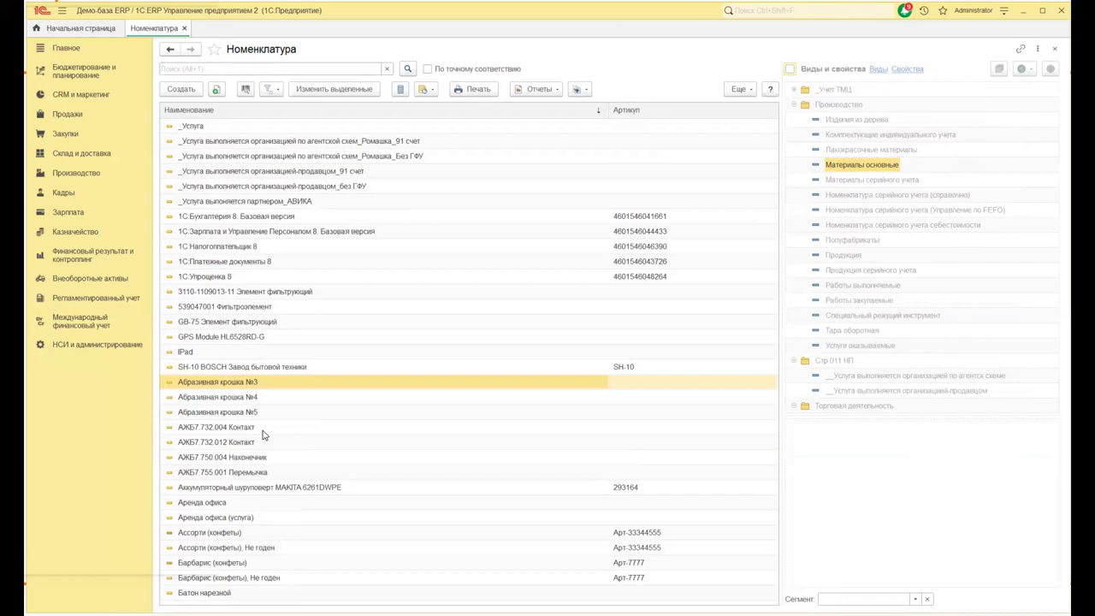
# - Start a new Номенклатура item and open the full list of kinds for its Вид номенклатуры
pyautogui.click(182, 90)
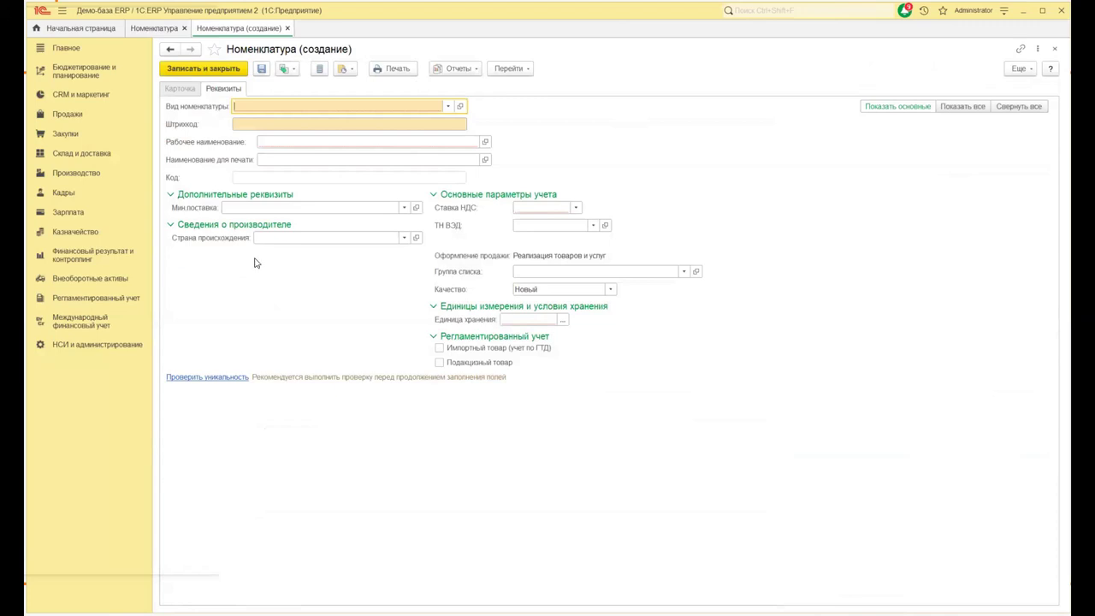
pyautogui.click(447, 108)
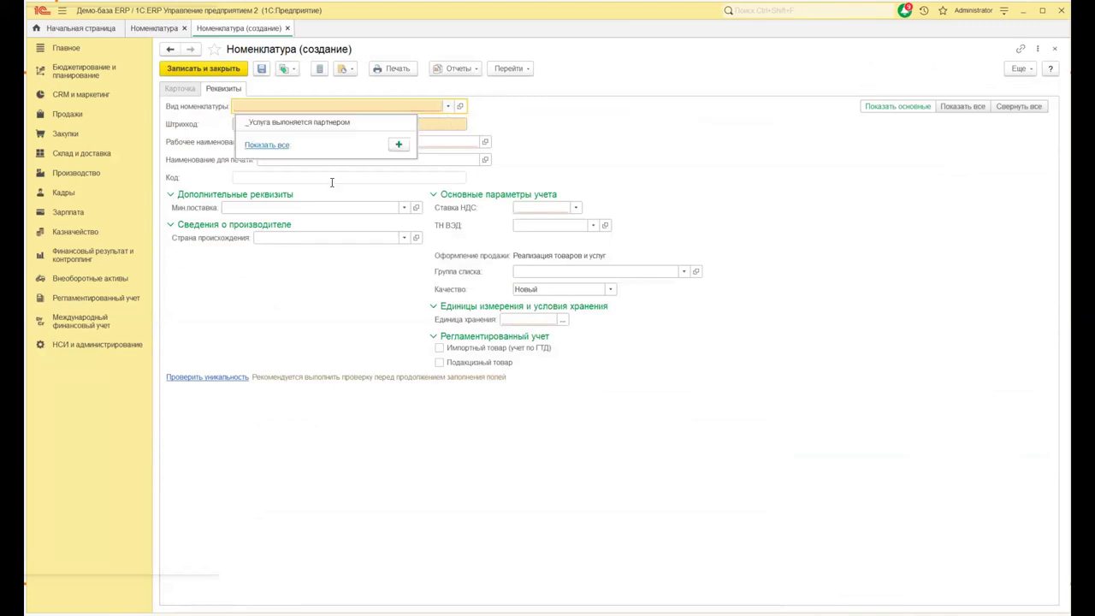
pyautogui.click(266, 146)
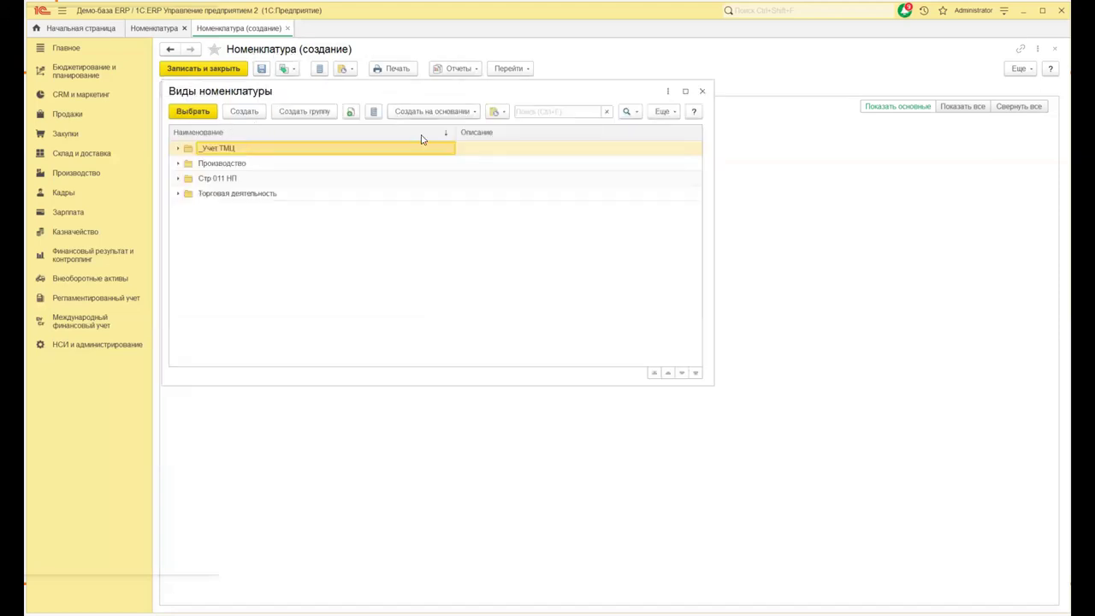
# - Open Виды номенклатуры from Классификаторы номенклатуры and start creating a new item kind
pyautogui.click(100, 345)
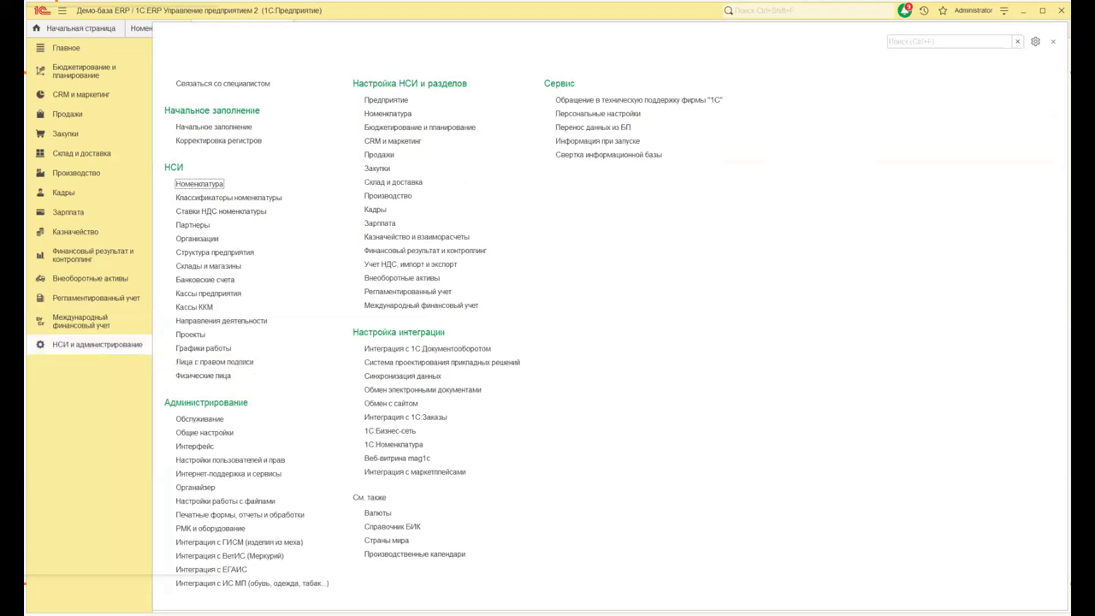
pyautogui.click(208, 200)
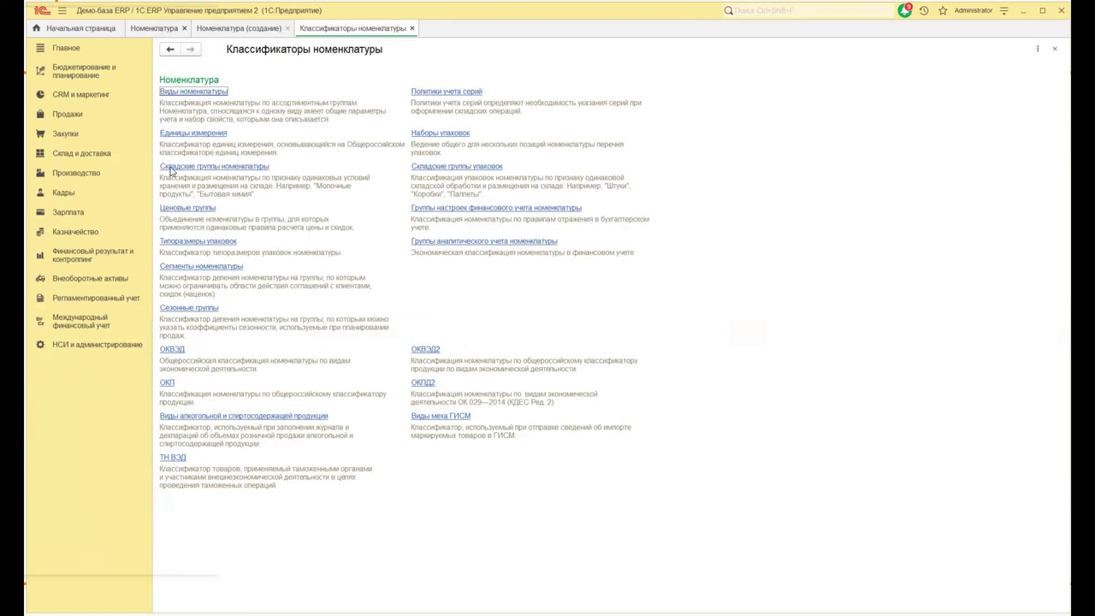
pyautogui.press('Return')
pyautogui.click(196, 70)
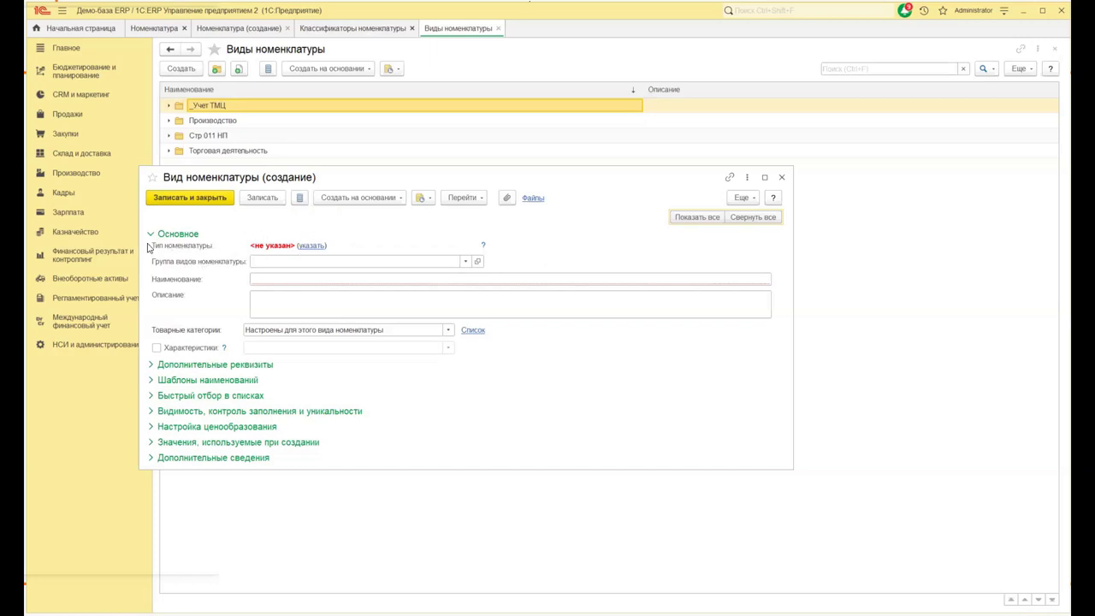
# - Review the item types offered for the new kind, close the choice without selecting one, and reposition the creation window
pyautogui.click(310, 246)
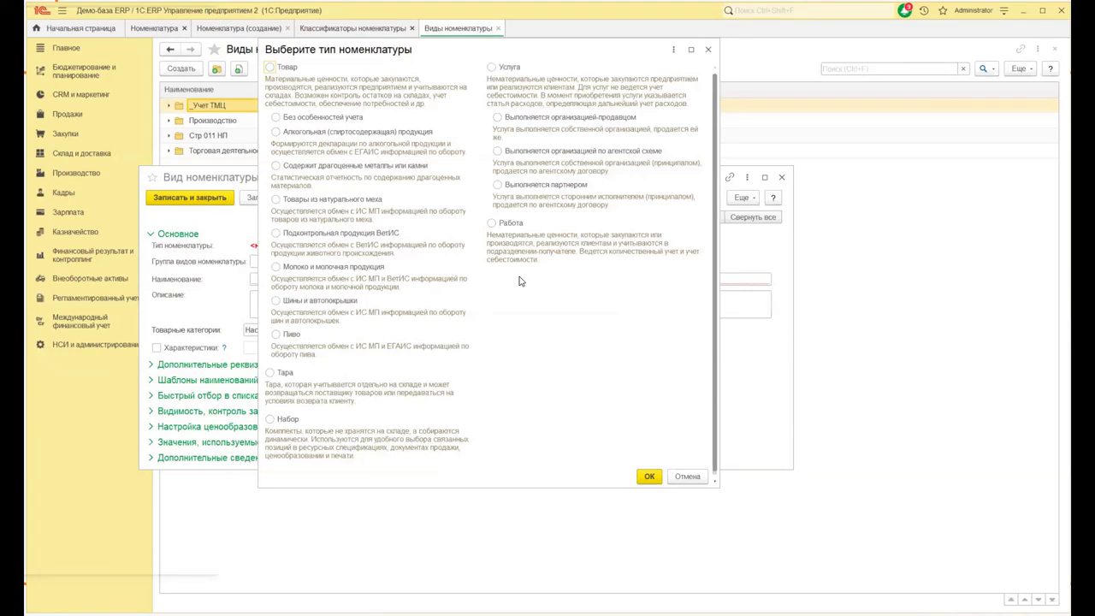
pyautogui.click(706, 50)
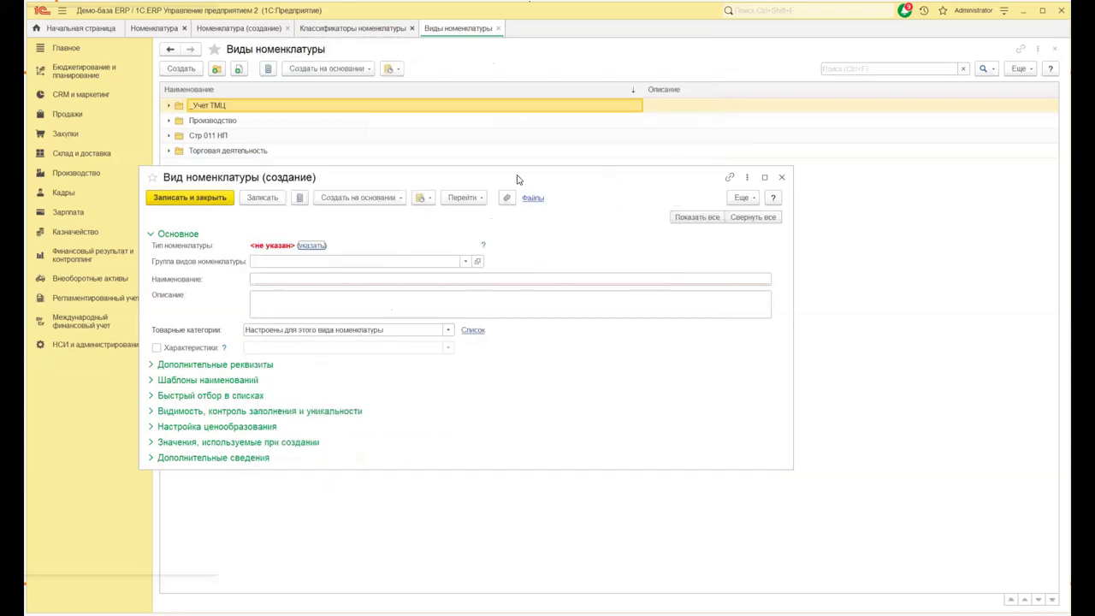
pyautogui.moveTo(517, 178); pyautogui.dragTo(584, 53)
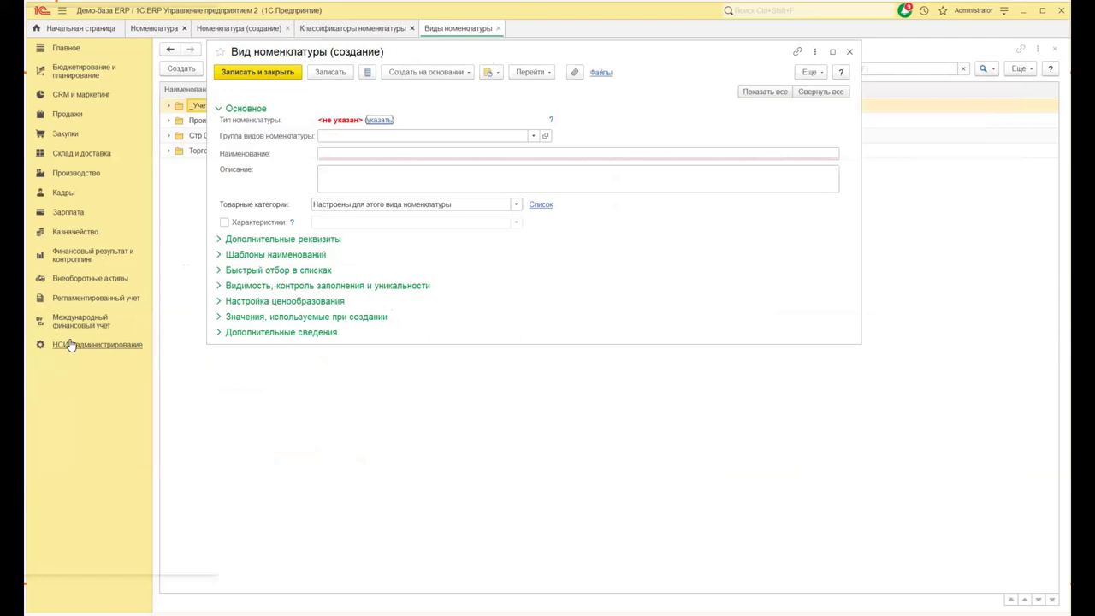
# - Open the Электро purchase dated 01.12.2022 from Документы закупки (все) in Закупки and show its goods
pyautogui.click(73, 134)
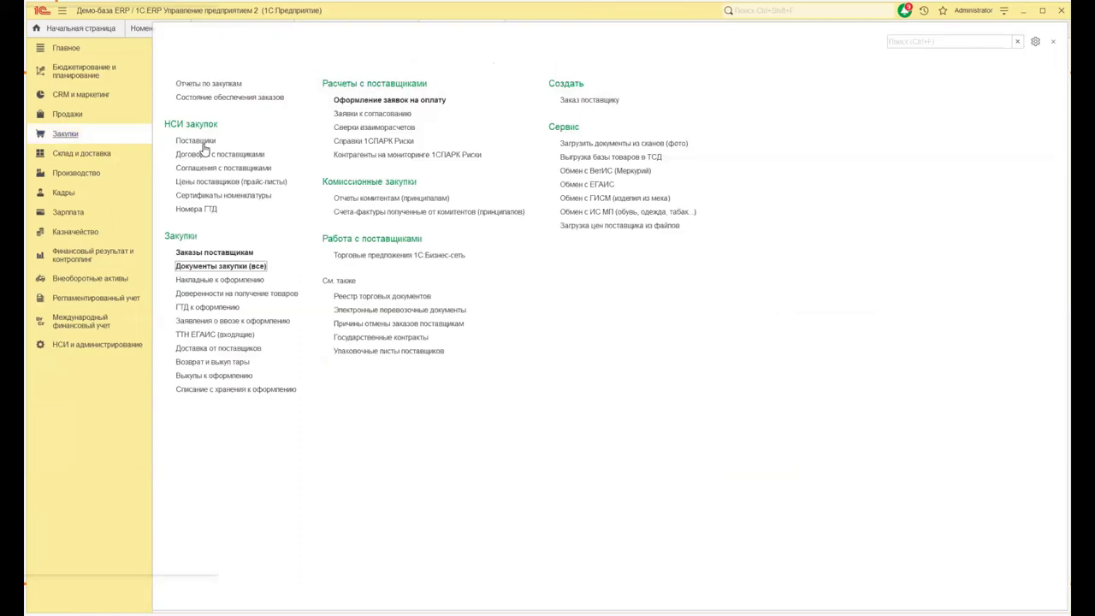
pyautogui.click(200, 266)
pyautogui.click(354, 152)
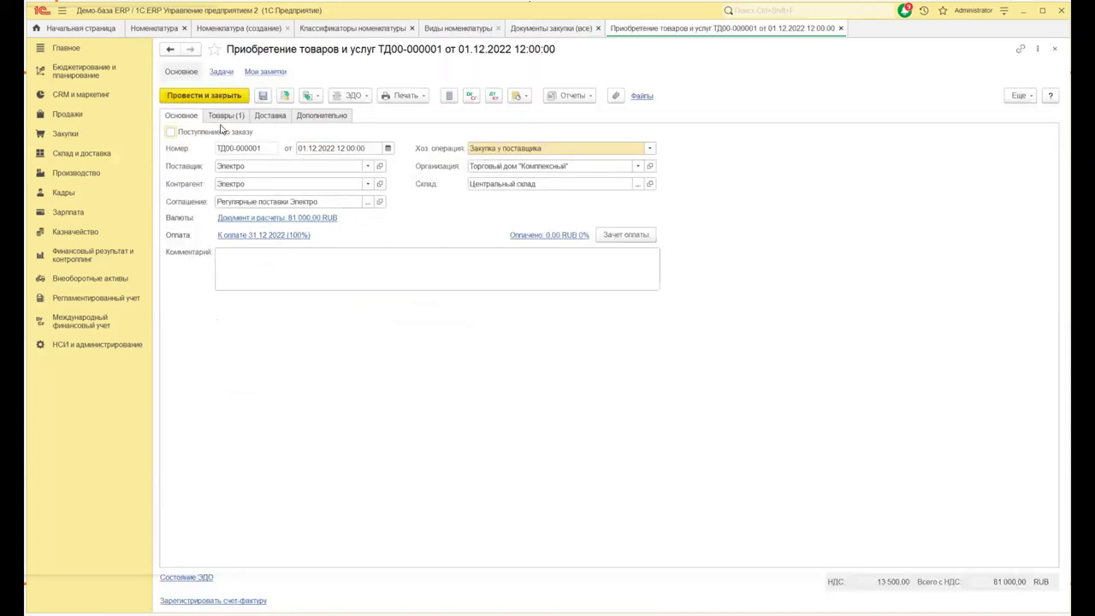
pyautogui.click(224, 116)
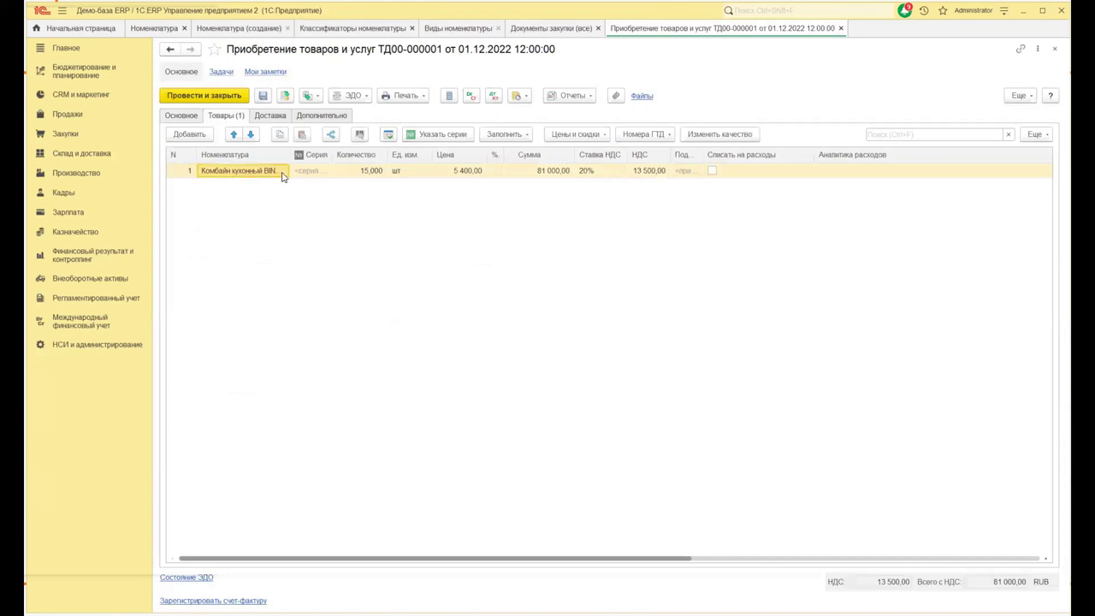
# - Examine all columns of the goods line in the Электро purchase, including Списать на расходы and Аналитика расходов, and close the document
pyautogui.press('Tab')
pyautogui.press('Tab')
pyautogui.press('Tab')
pyautogui.press('Tab')
pyautogui.press('Tab')
pyautogui.press('Tab')
pyautogui.press('Tab')
pyautogui.press('Tab')
pyautogui.press('Tab')
pyautogui.press('Tab')
pyautogui.press('Tab')
pyautogui.press('Tab')
pyautogui.press('Tab')
pyautogui.press('Tab')
pyautogui.press('Tab')
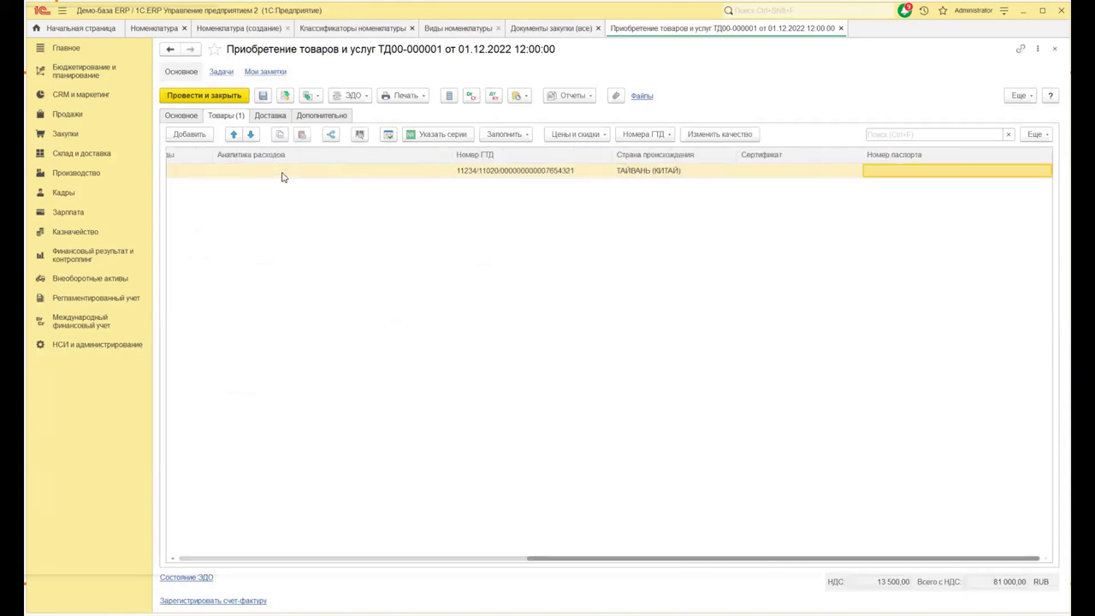
pyautogui.press('Tab')
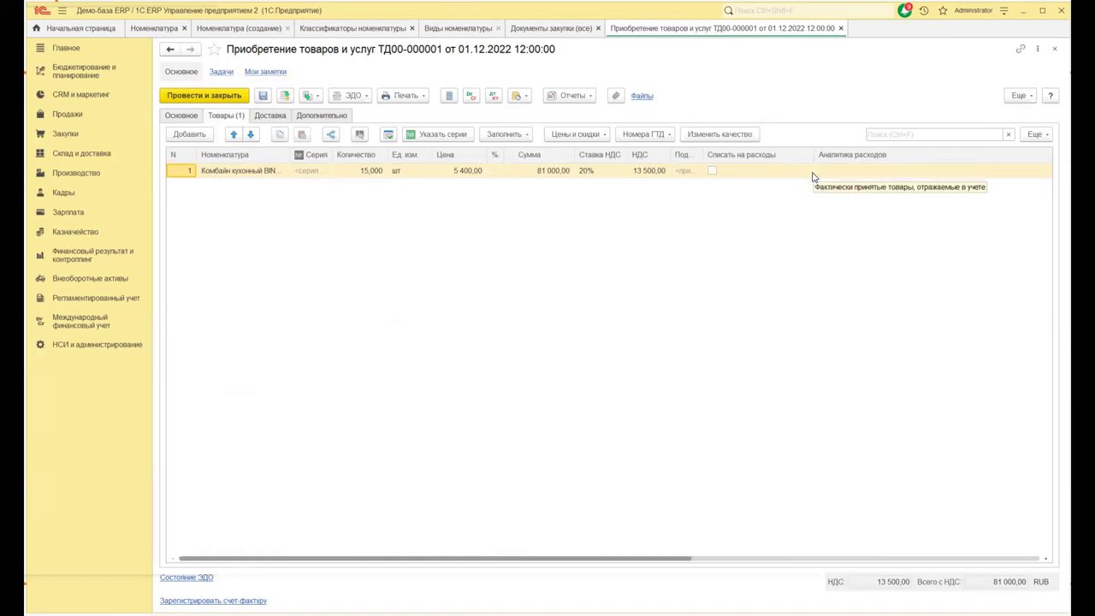
pyautogui.click(1054, 50)
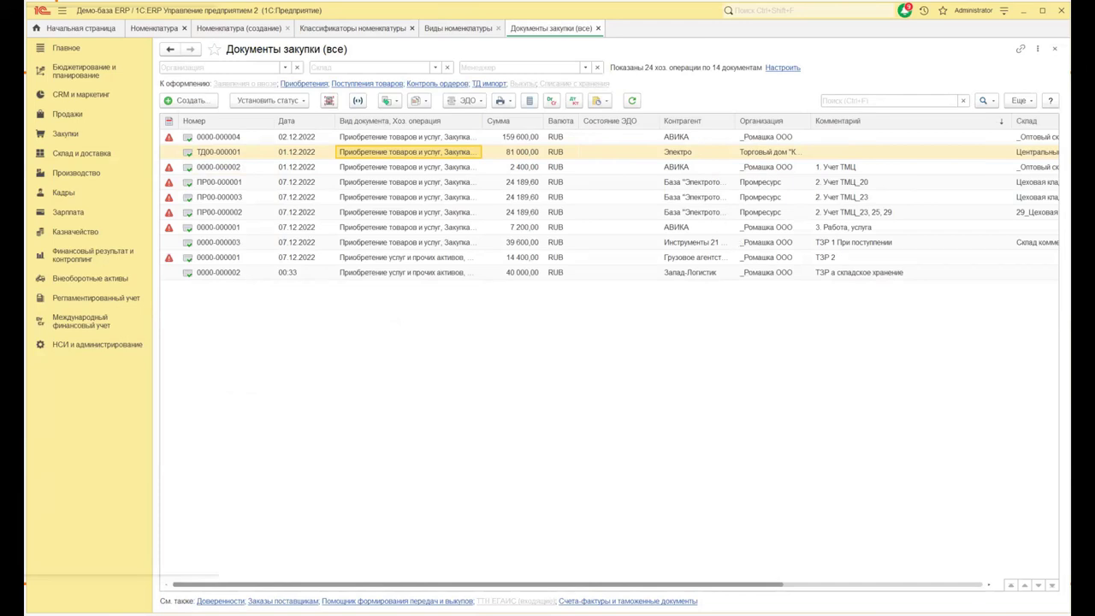
# - Return to the new Номенклатура item, create a new item kind with the type Товар, and reposition its window
pyautogui.click(242, 28)
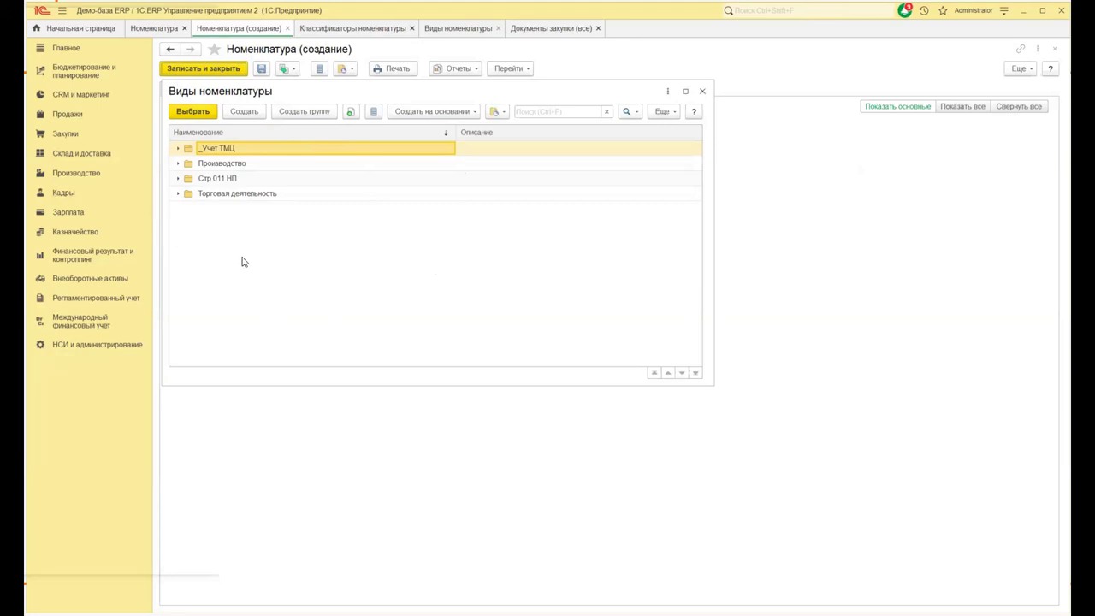
pyautogui.click(242, 112)
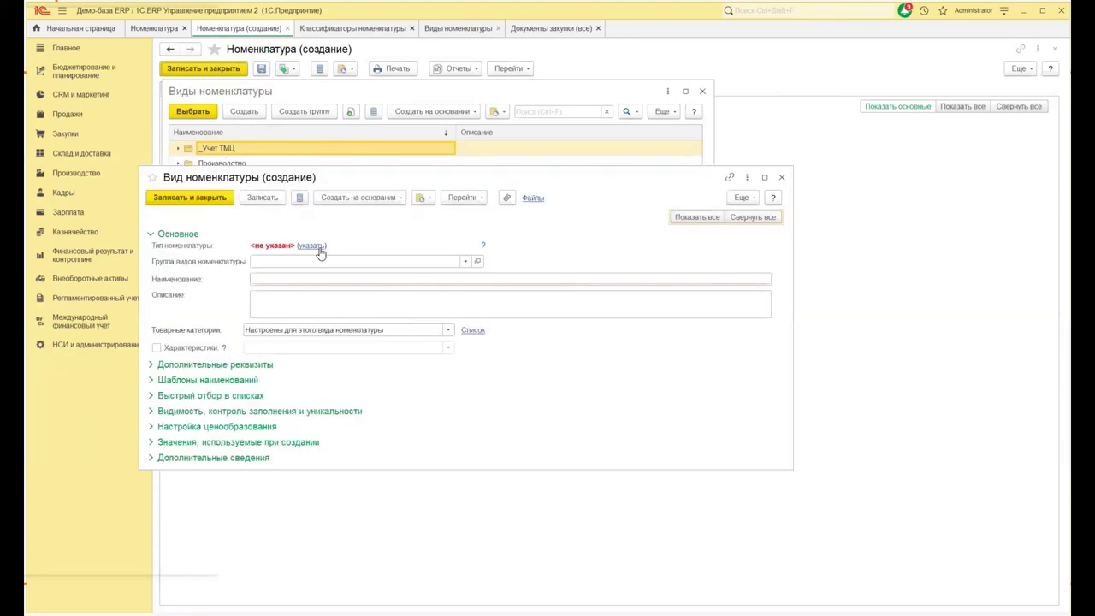
pyautogui.click(311, 247)
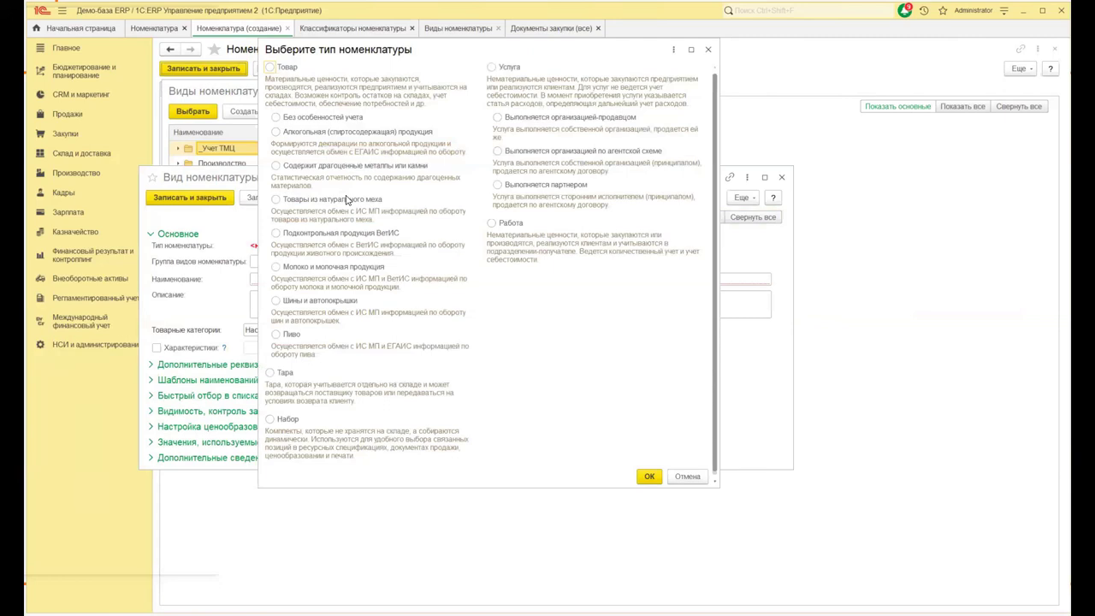
pyautogui.click(270, 68)
pyautogui.click(650, 477)
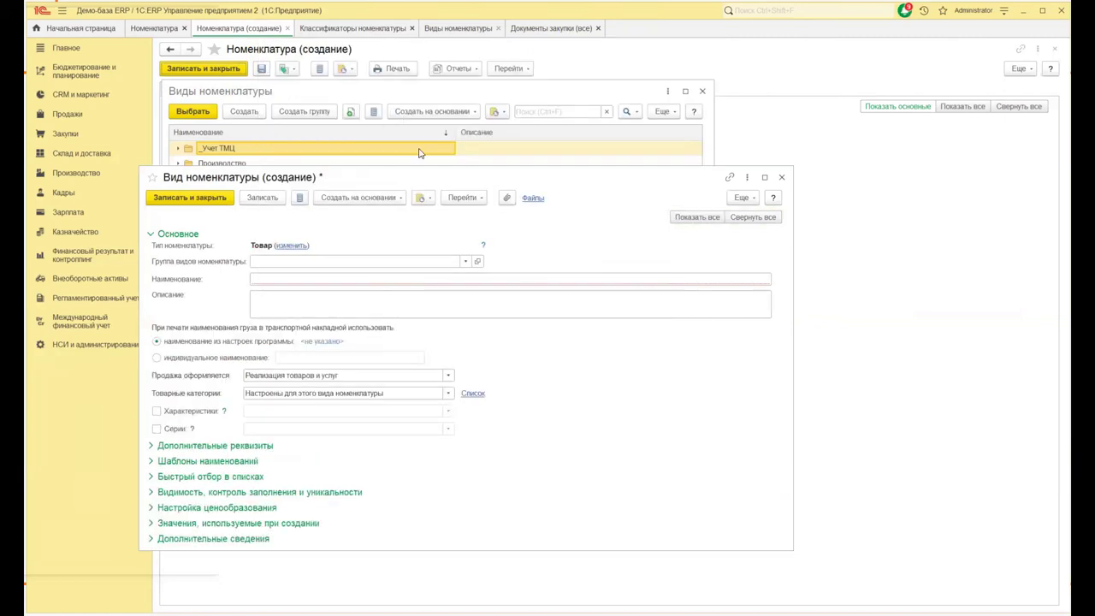
pyautogui.moveTo(428, 177); pyautogui.dragTo(510, 56)
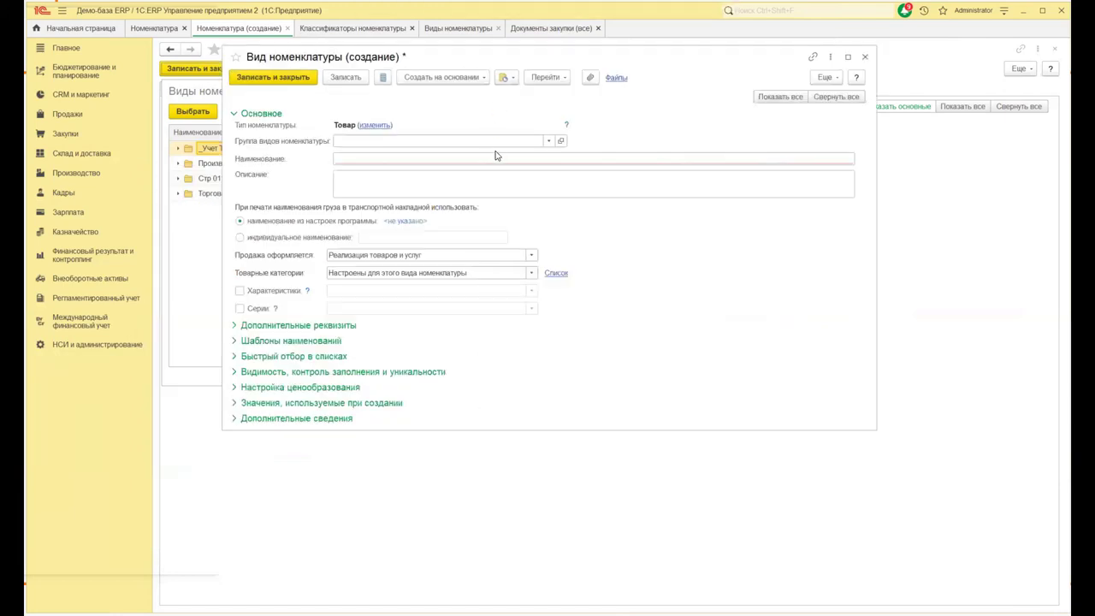
# - Expand Значения, используемые при создании for the new kind and review the default values, including the Финансовый учет fields
pyautogui.click(233, 408)
pyautogui.scroll(-4, 844, 347)
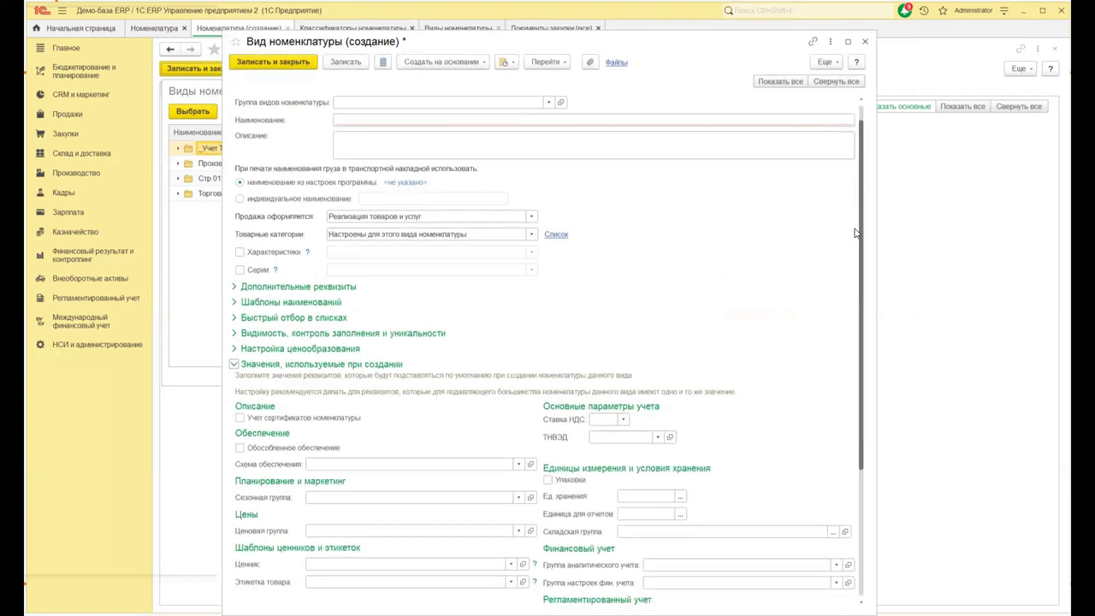
pyautogui.scroll(-1, 845, 348)
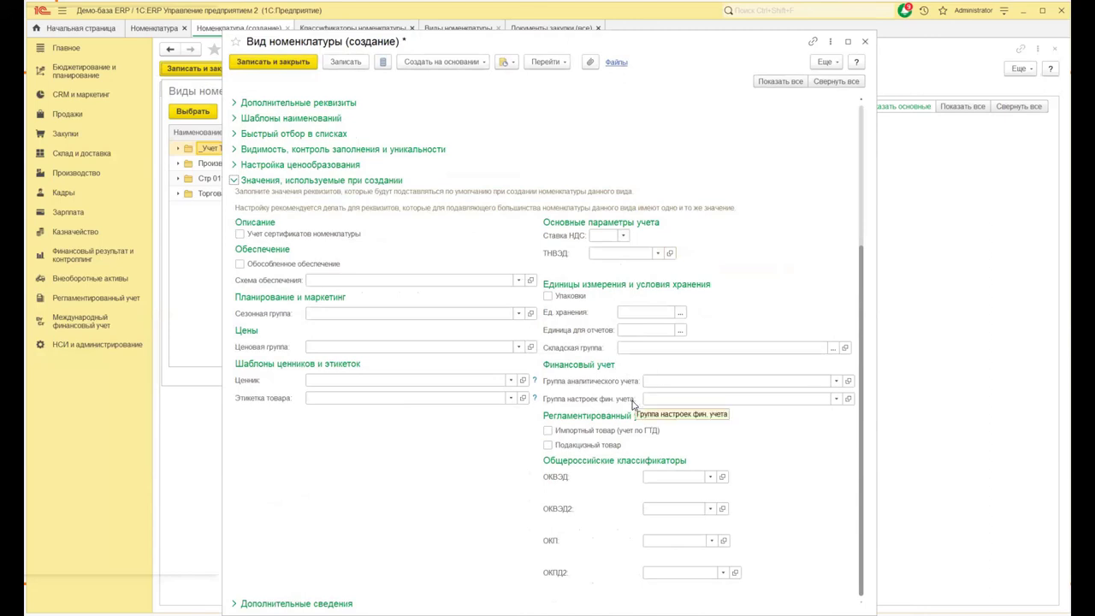
pyautogui.moveTo(864, 367); pyautogui.dragTo(877, 199)
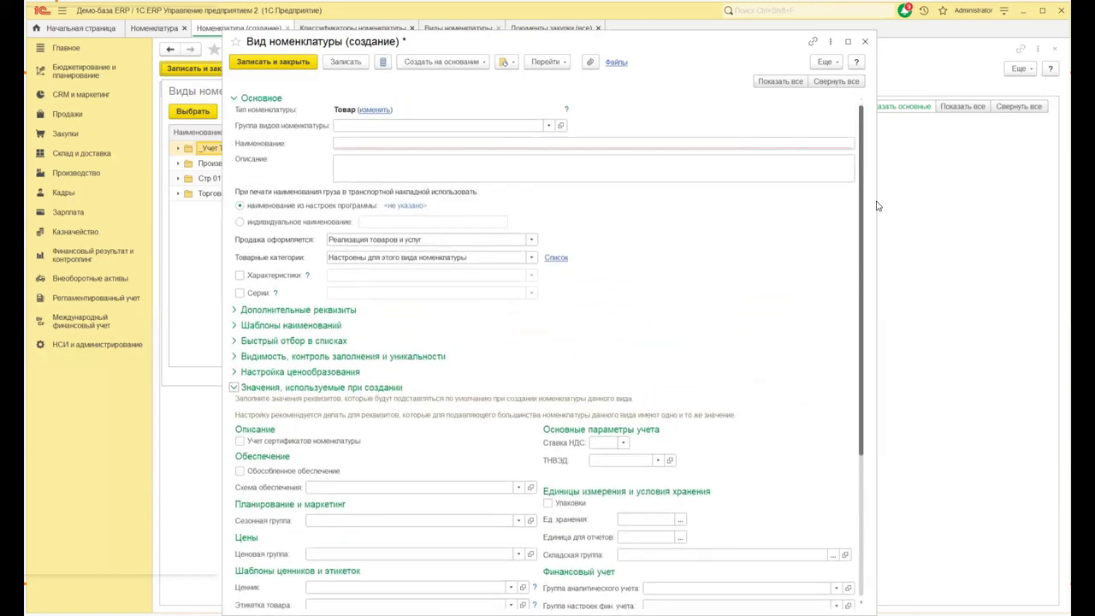
pyautogui.scroll(-5, 849, 432)
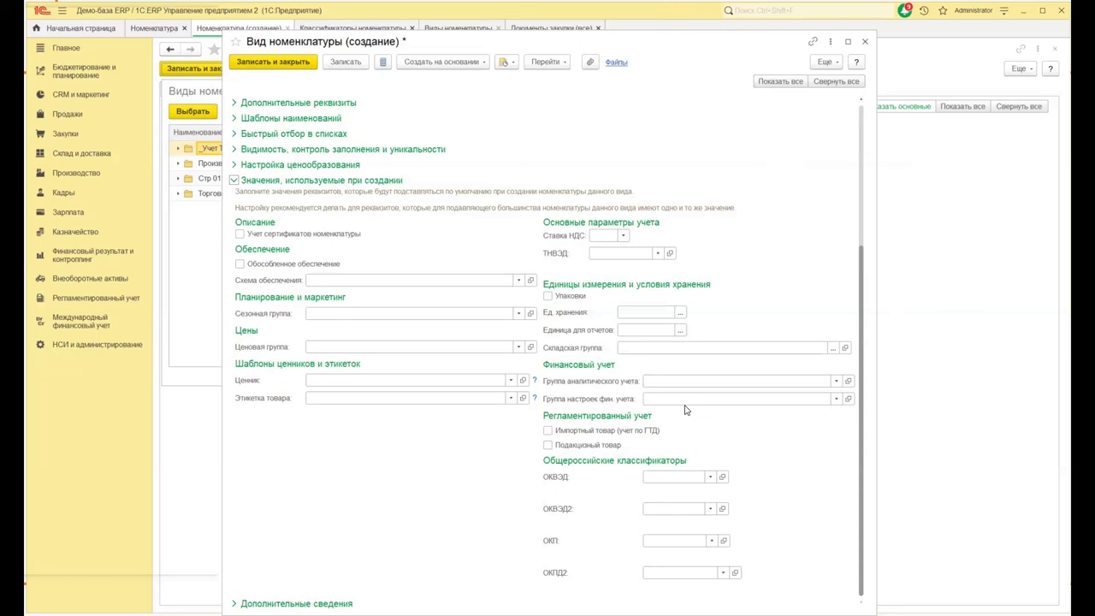
# - From the full list for Группа настроек фин. учета, start a new group, review all its account fields and close it without saving
pyautogui.click(834, 399)
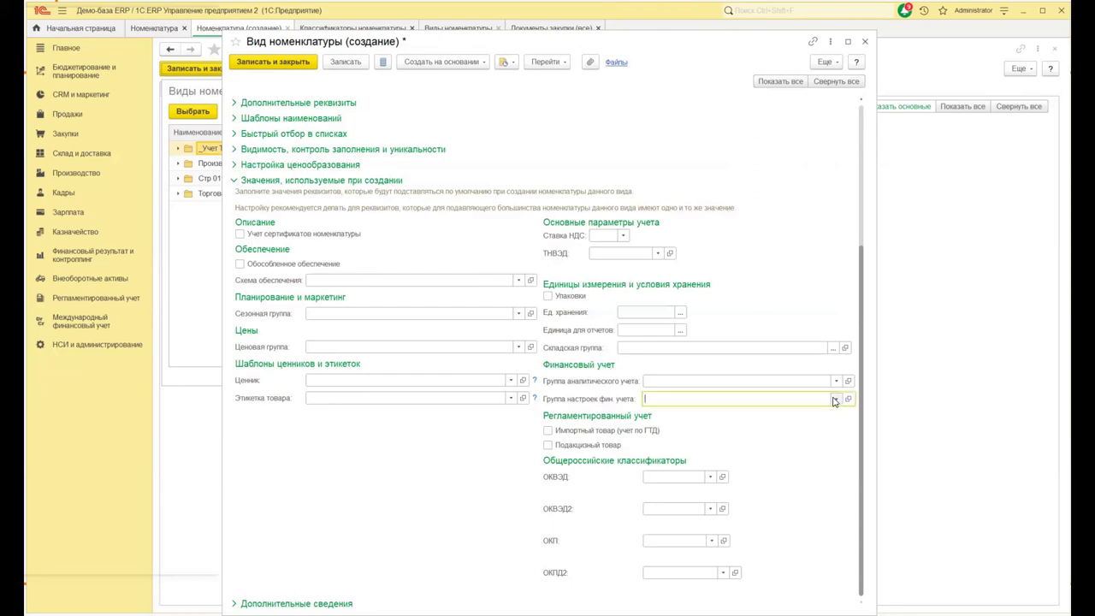
pyautogui.click(664, 502)
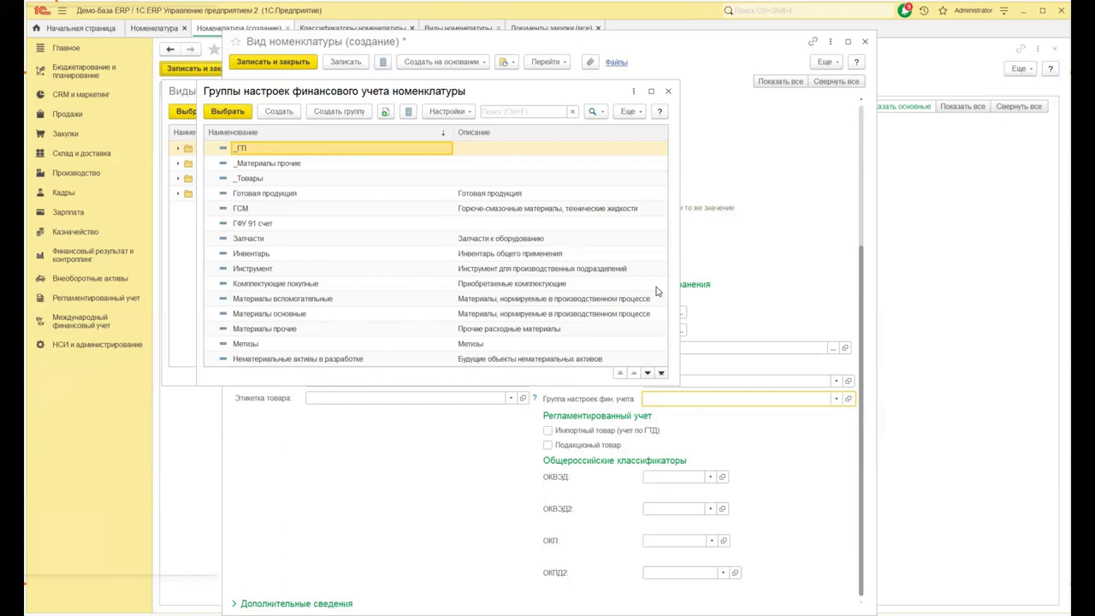
pyautogui.click(296, 112)
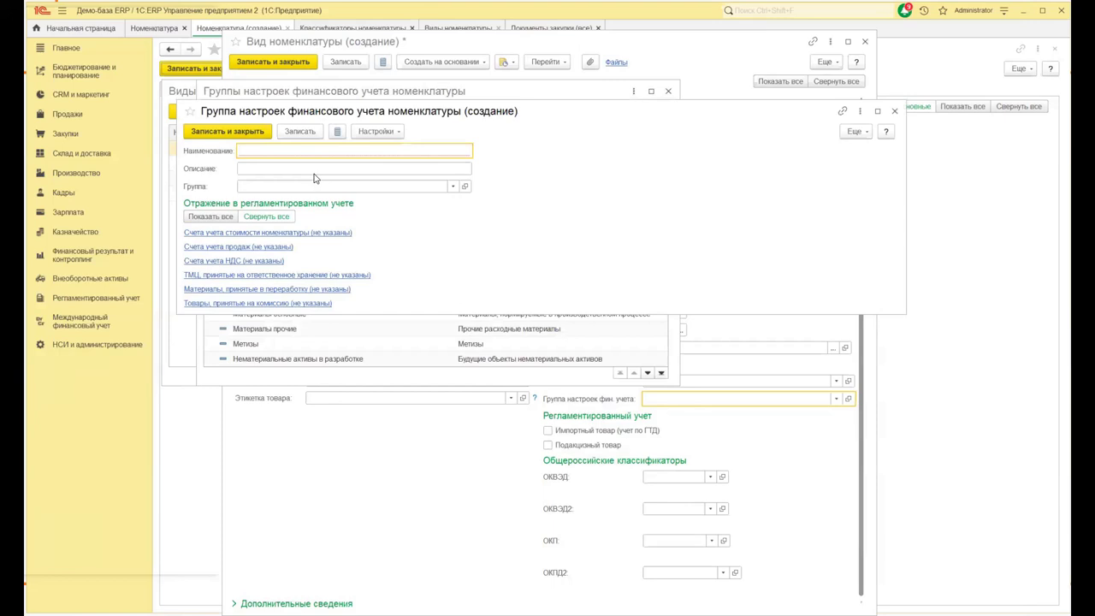
pyautogui.click(225, 216)
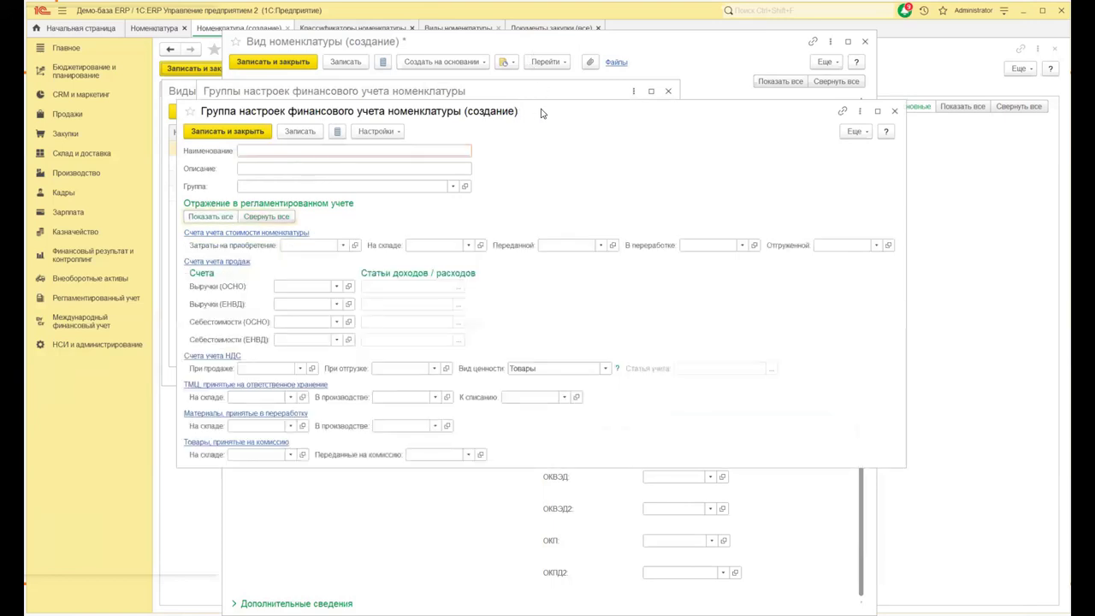
pyautogui.moveTo(541, 113); pyautogui.dragTo(681, 50)
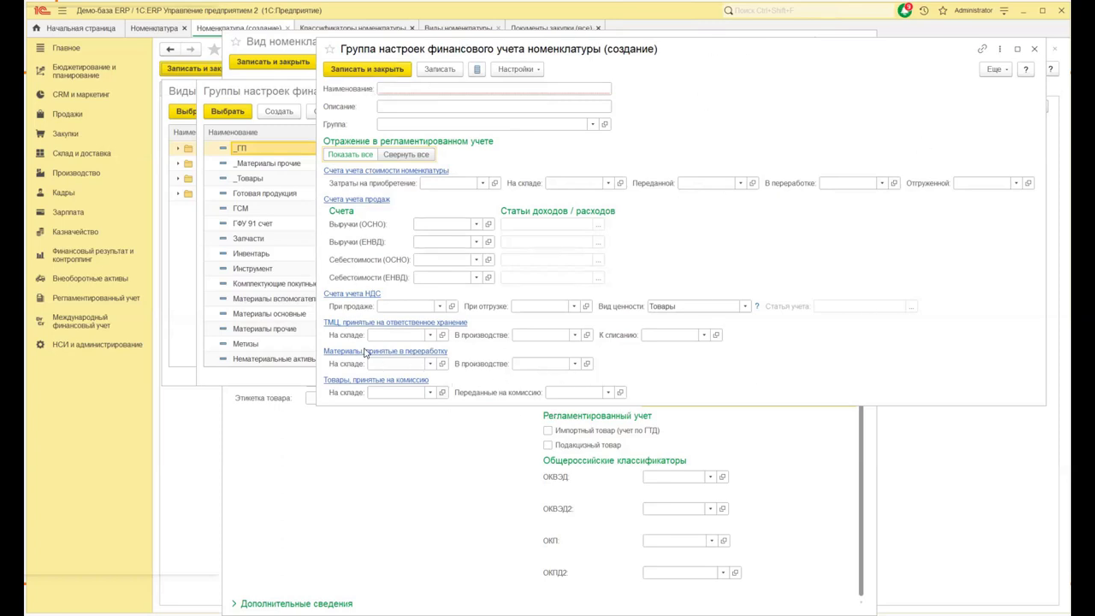
pyautogui.click(1035, 53)
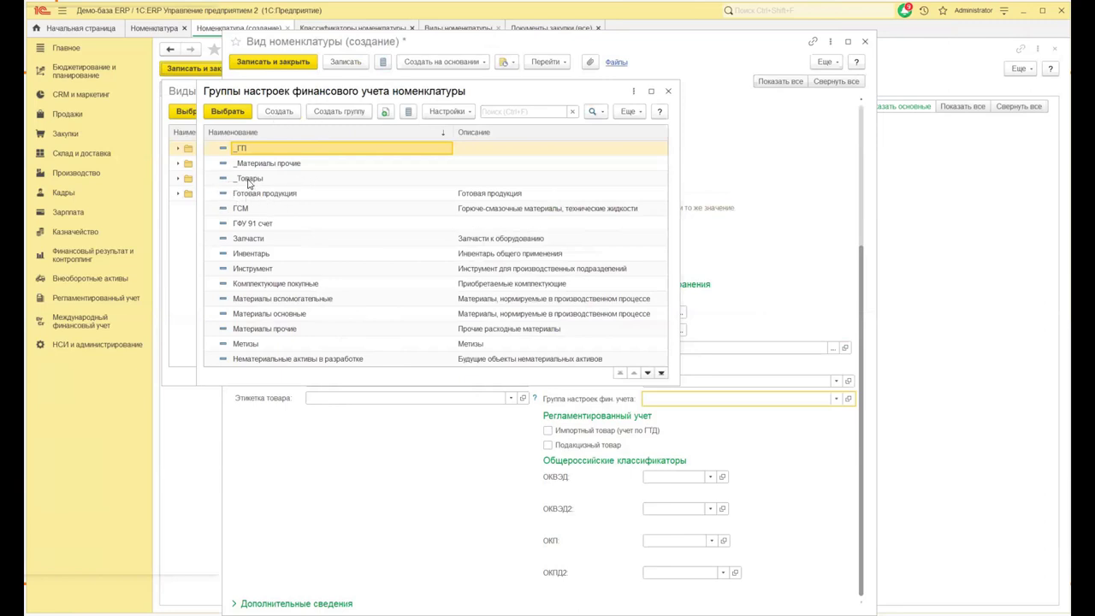
# - Open the _ГП financial accounting settings group for editing and show all its accounts
pyautogui.rightClick(244, 150)
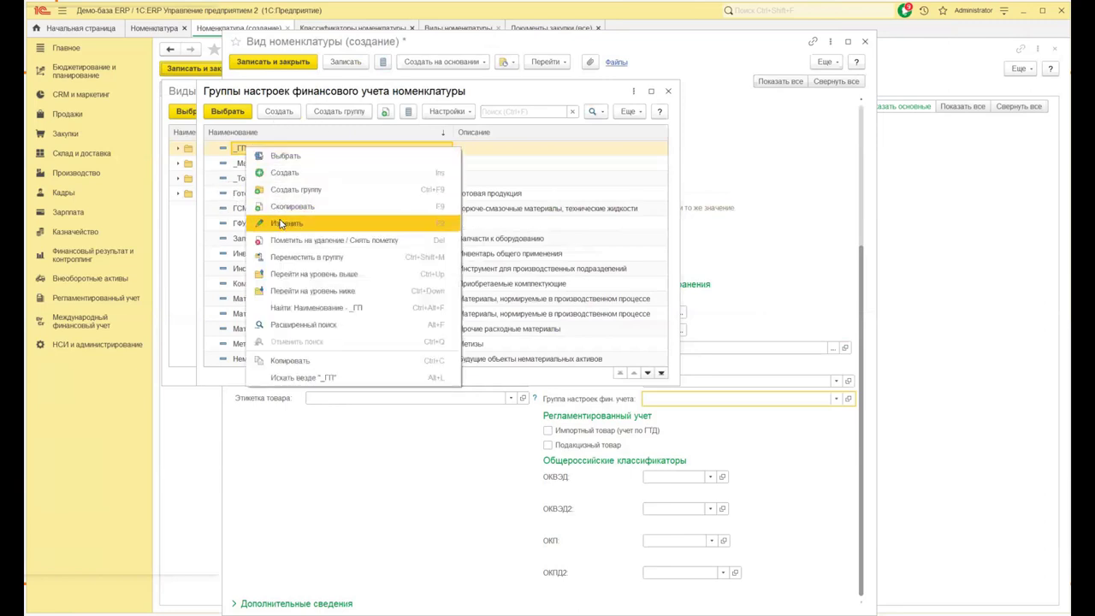
pyautogui.click(270, 214)
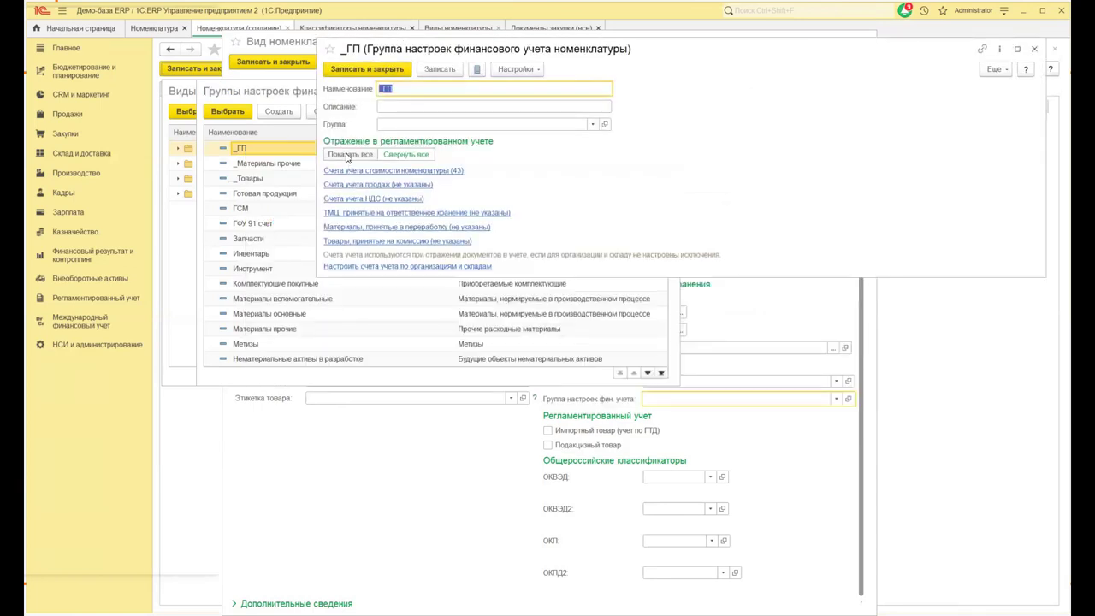
pyautogui.click(348, 157)
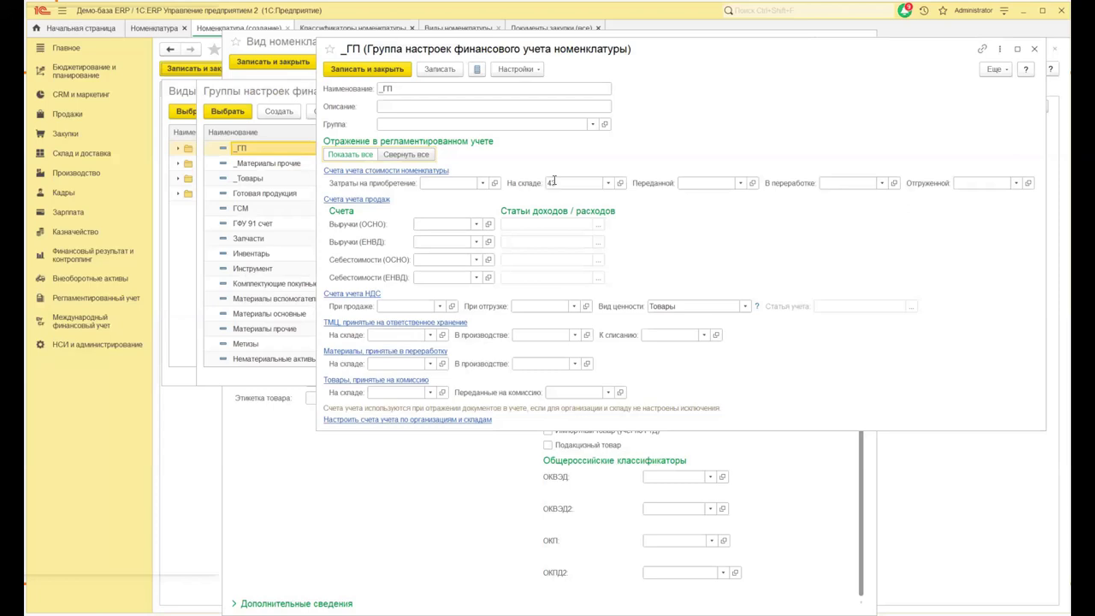
# - Review the chart of accounts offered for На складе in _ГП, then close it, the group and the group list without choosing
pyautogui.click(608, 184)
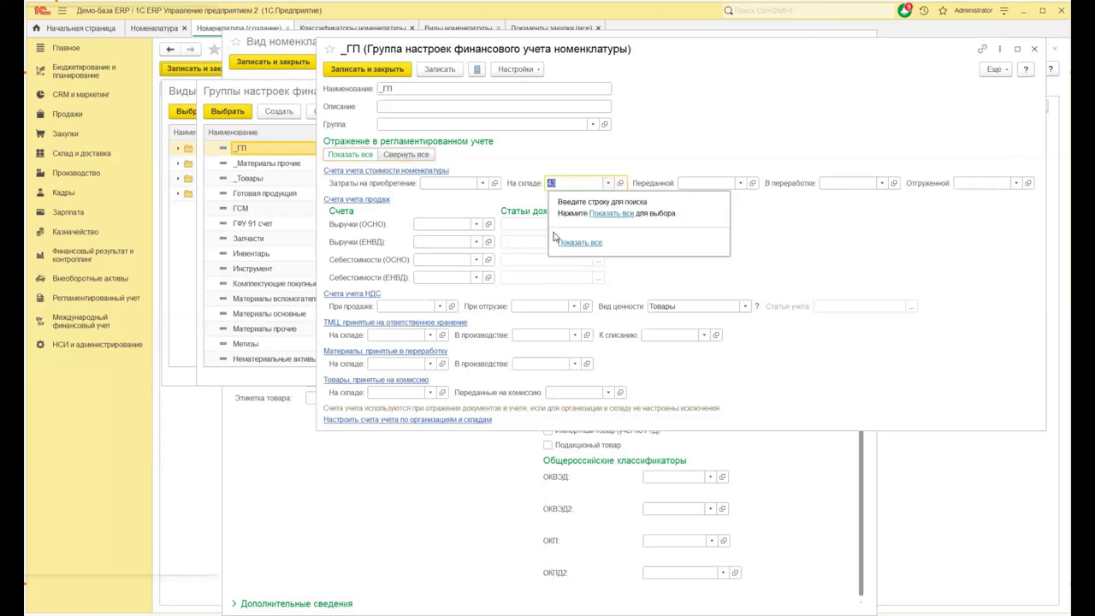
pyautogui.click(567, 242)
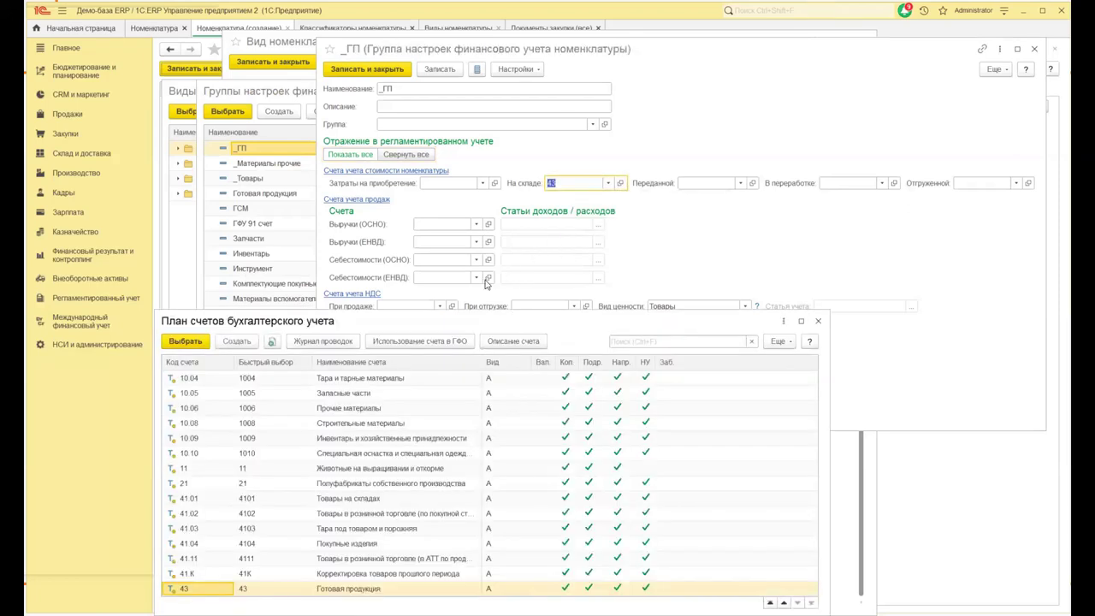
pyautogui.moveTo(476, 320); pyautogui.dragTo(626, 137)
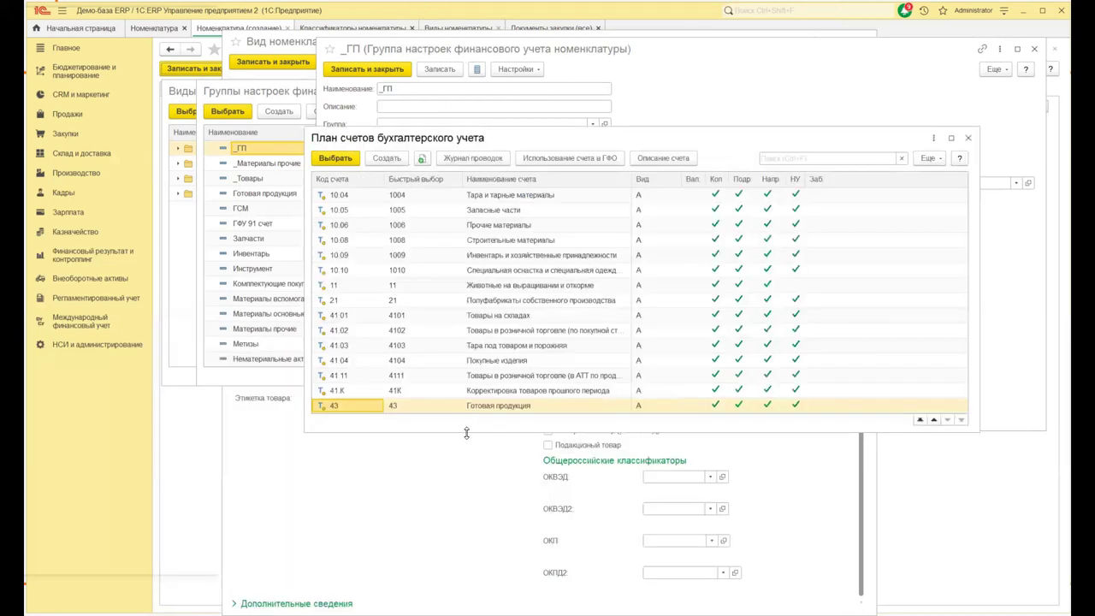
pyautogui.click(968, 137)
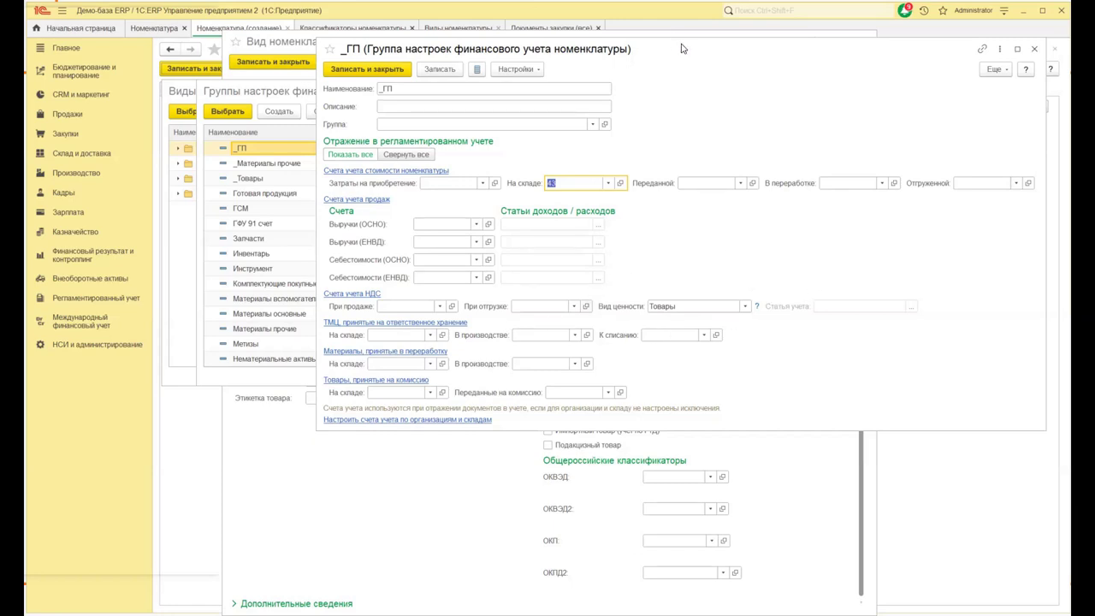
pyautogui.moveTo(681, 49); pyautogui.dragTo(676, 211)
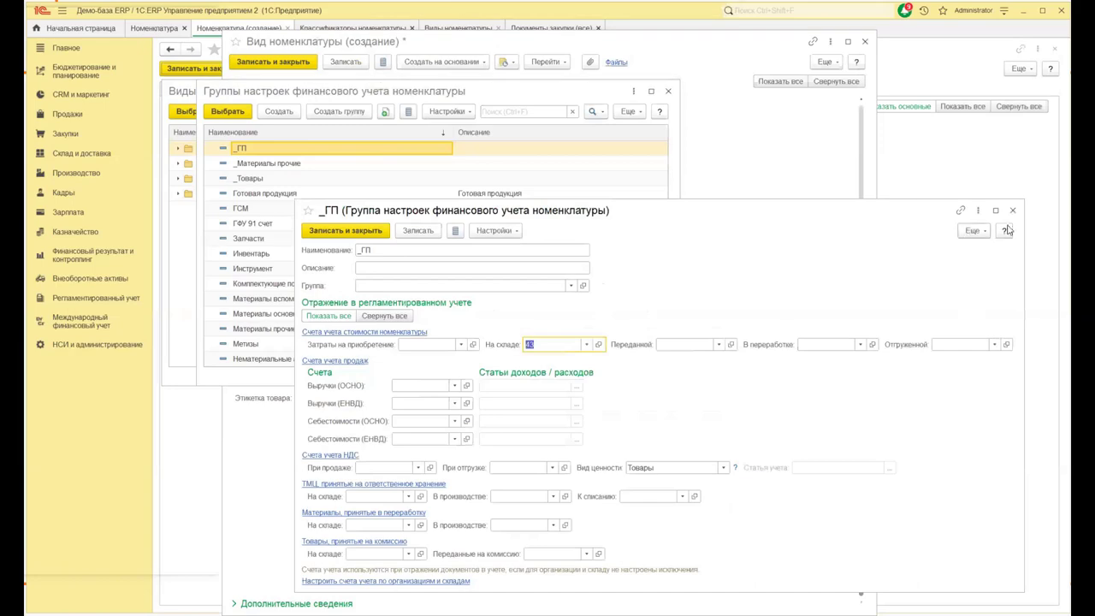
pyautogui.click(1031, 212)
pyautogui.click(668, 91)
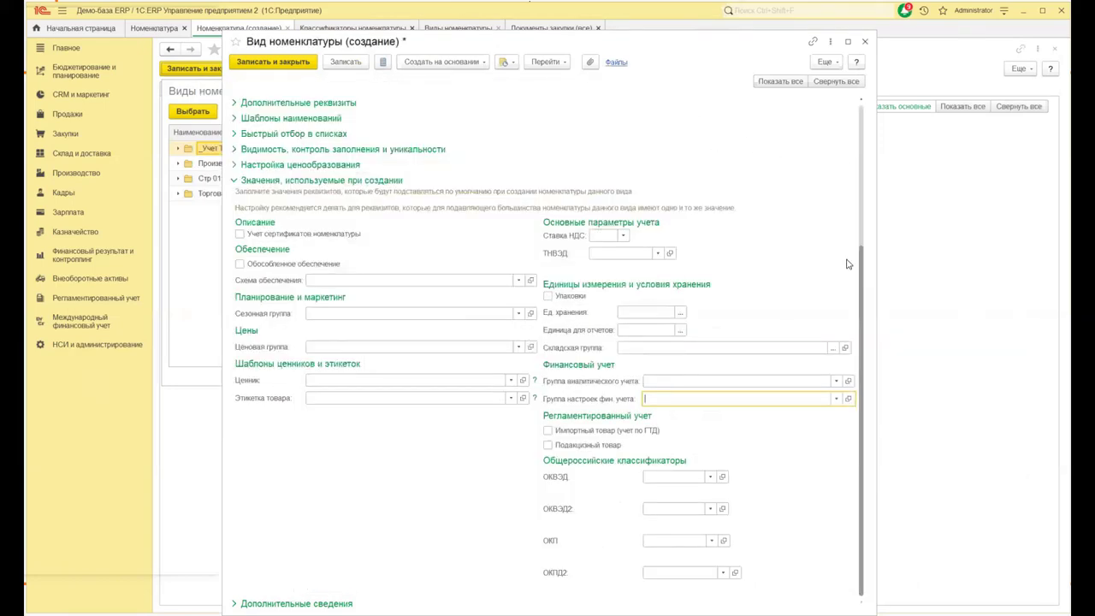
# - Reopen the item type choice for the new kind, review the options and close it without changing the type
pyautogui.scroll(4, 849, 126)
pyautogui.scroll(1, 849, 125)
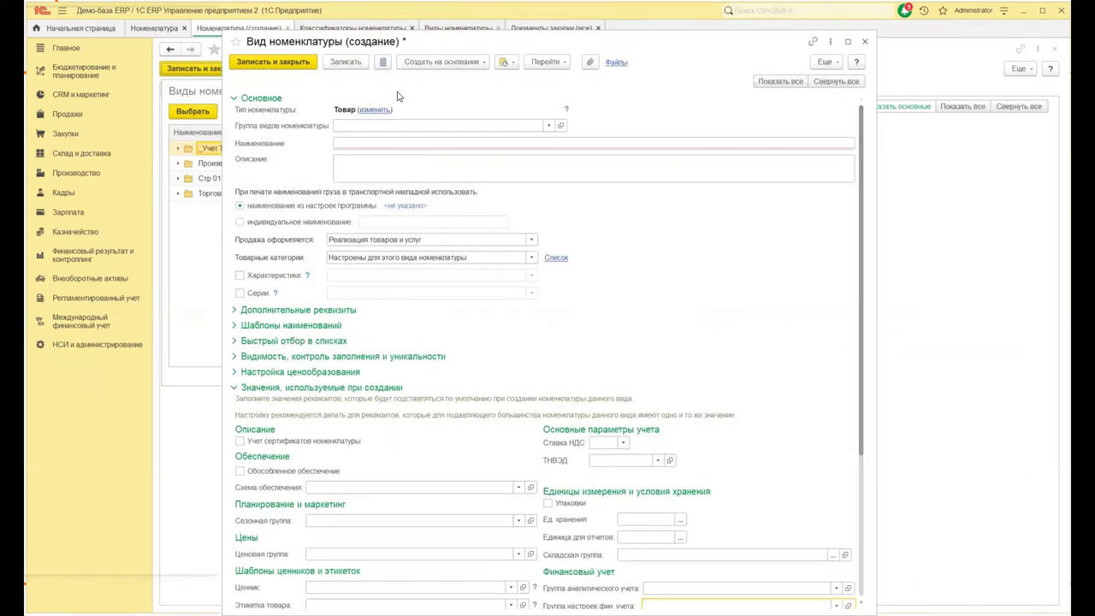
pyautogui.click(374, 110)
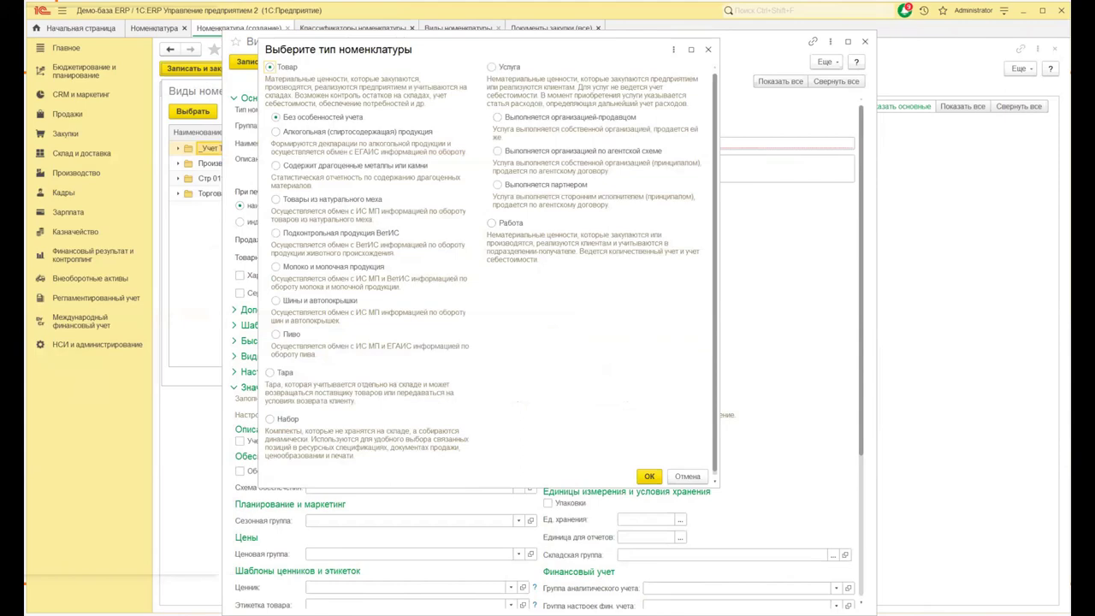
pyautogui.click(706, 51)
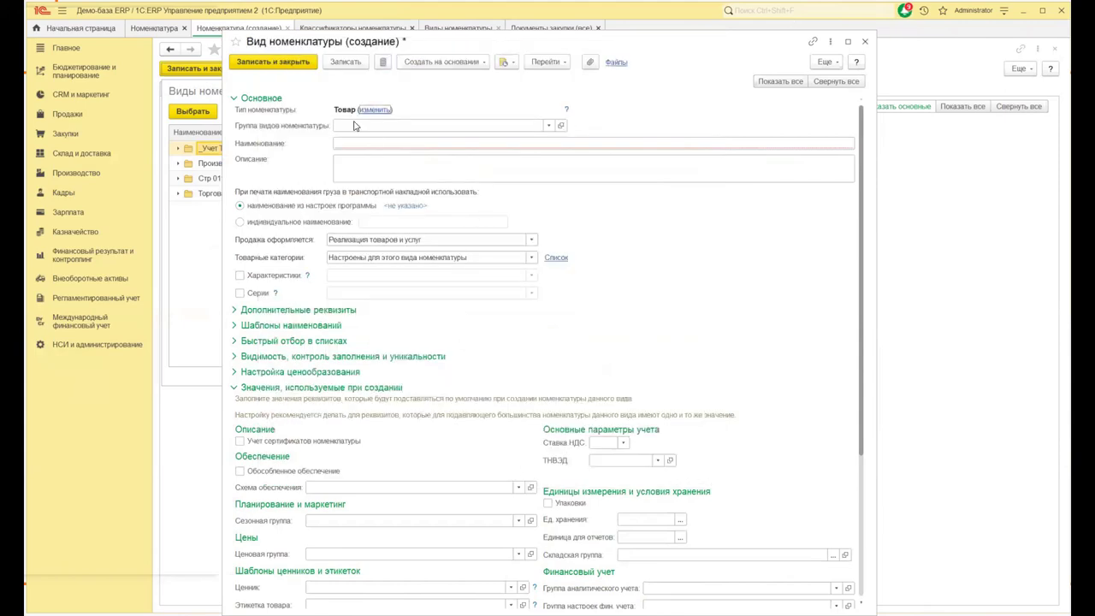
# - From the full list for Группа настроек фин. учета, open a blank new group form and close it without saving
pyautogui.scroll(-5, 770, 445)
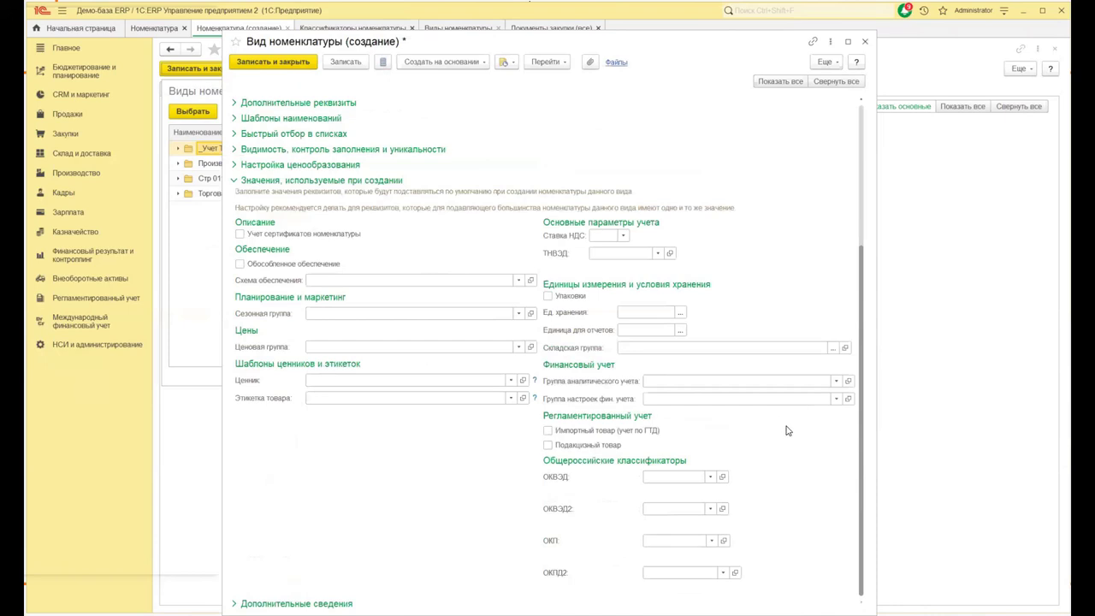
pyautogui.click(836, 399)
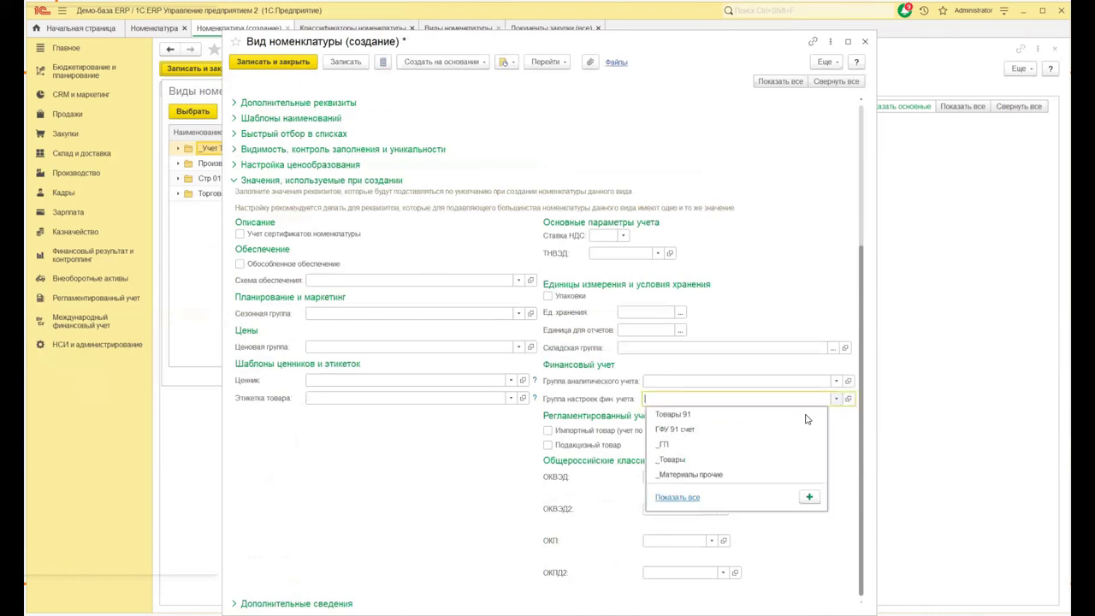
pyautogui.click(674, 497)
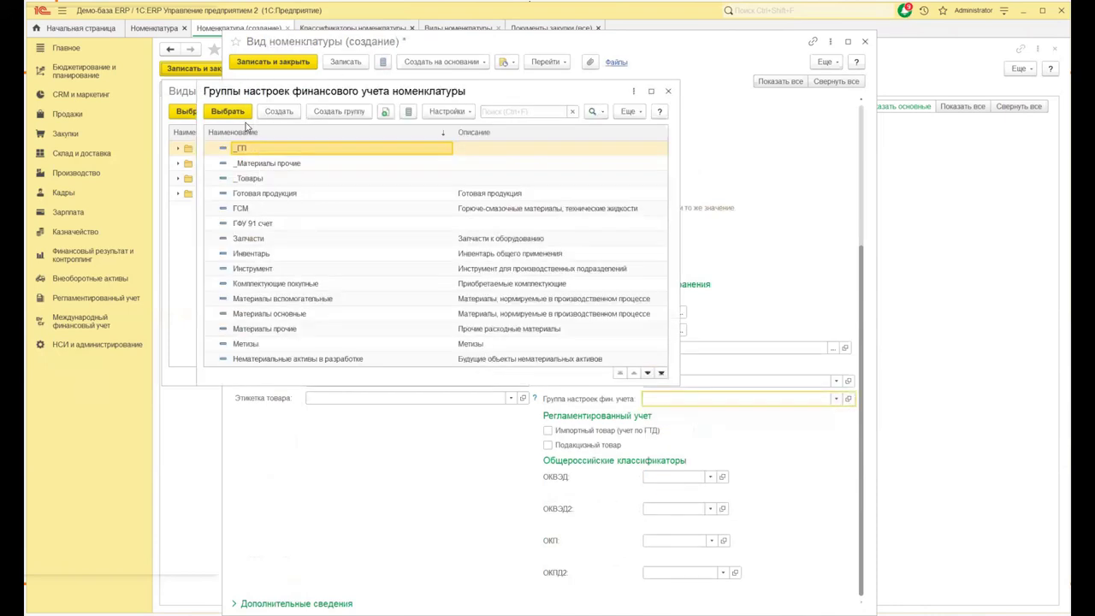
pyautogui.click(280, 112)
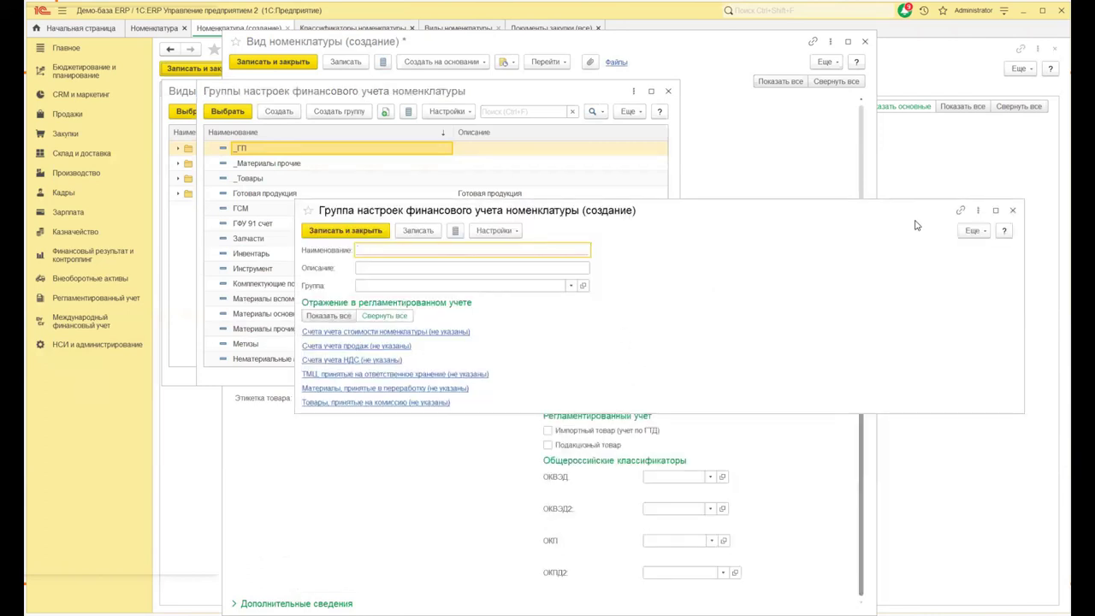
pyautogui.click(1012, 210)
# - Open the _ГП group for editing again, show all its accounts and reposition its window to fit the screen
pyautogui.rightClick(240, 149)
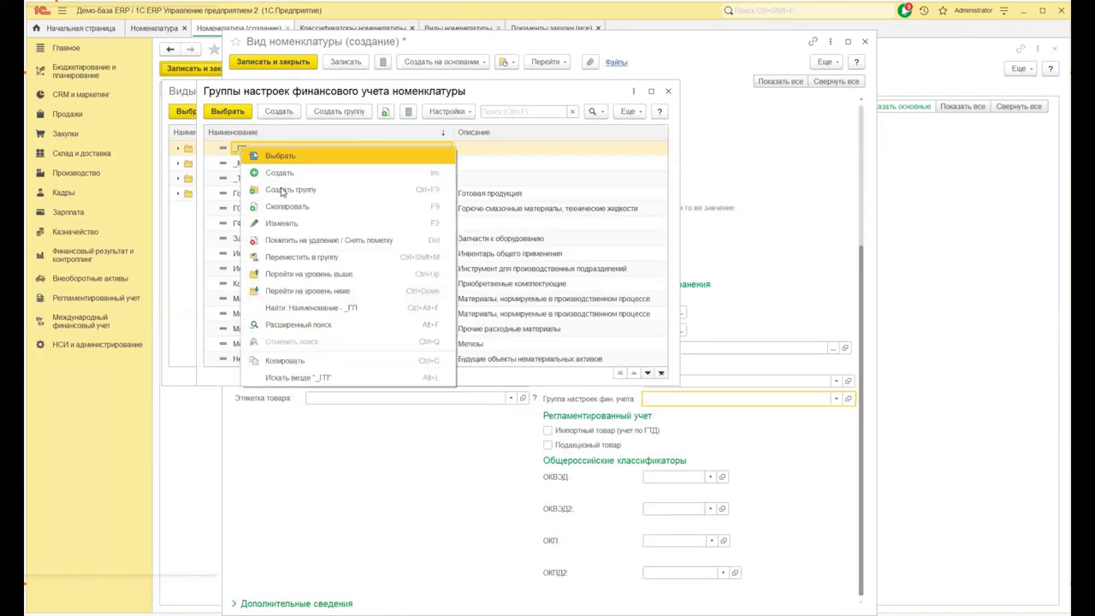
pyautogui.click(346, 225)
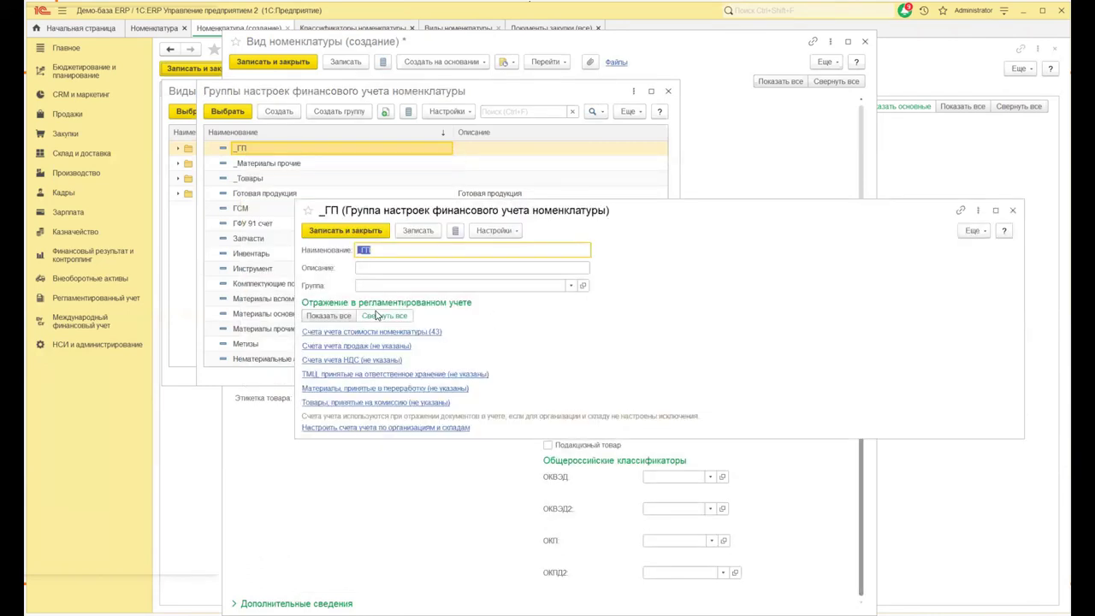
pyautogui.click(328, 315)
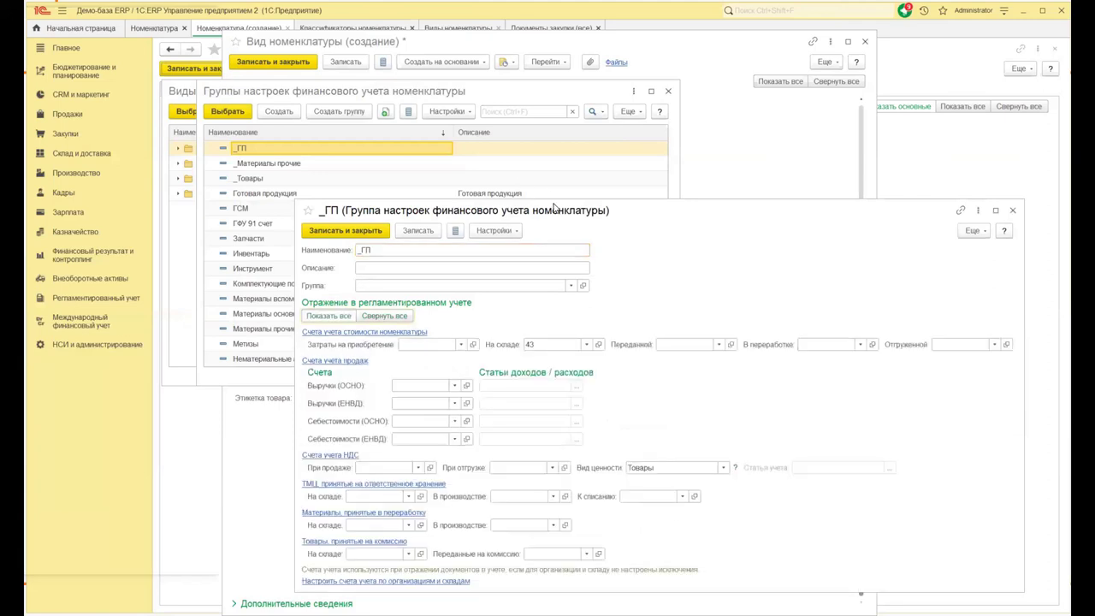
pyautogui.moveTo(554, 208); pyautogui.dragTo(485, 42)
# - Review the Вид ценности options under Счета учета НДС in _ГП and read the field's help without changing the value
pyautogui.click(653, 302)
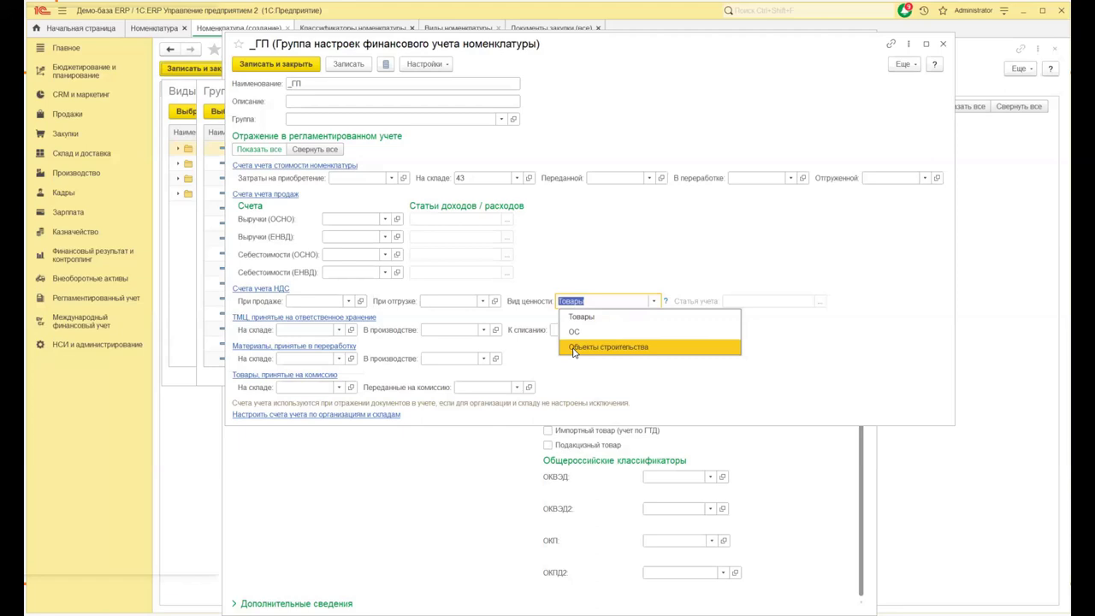
pyautogui.click(652, 113)
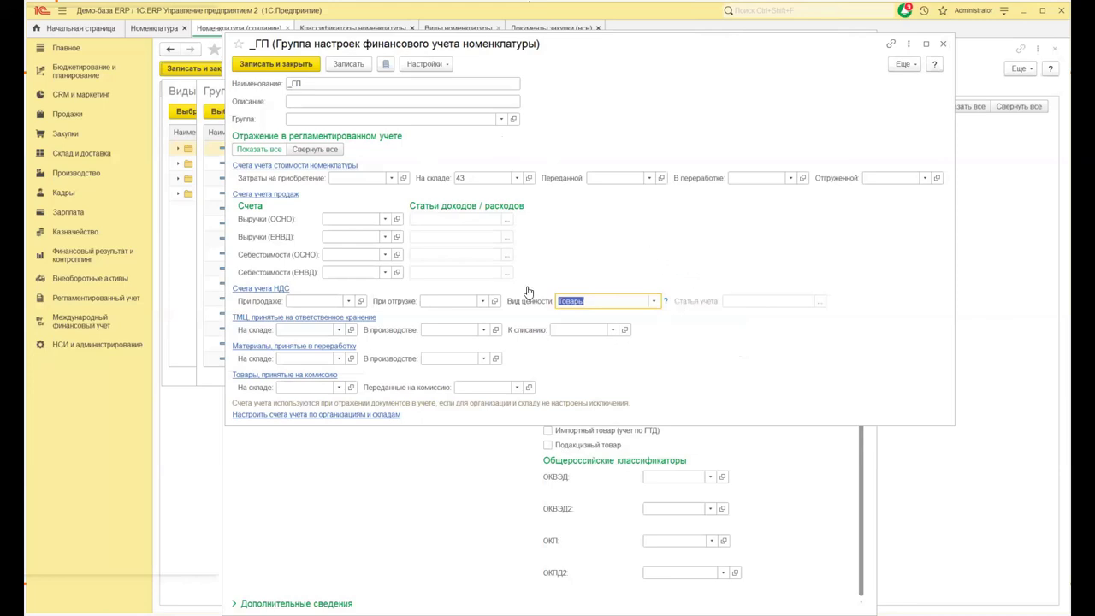
pyautogui.click(655, 302)
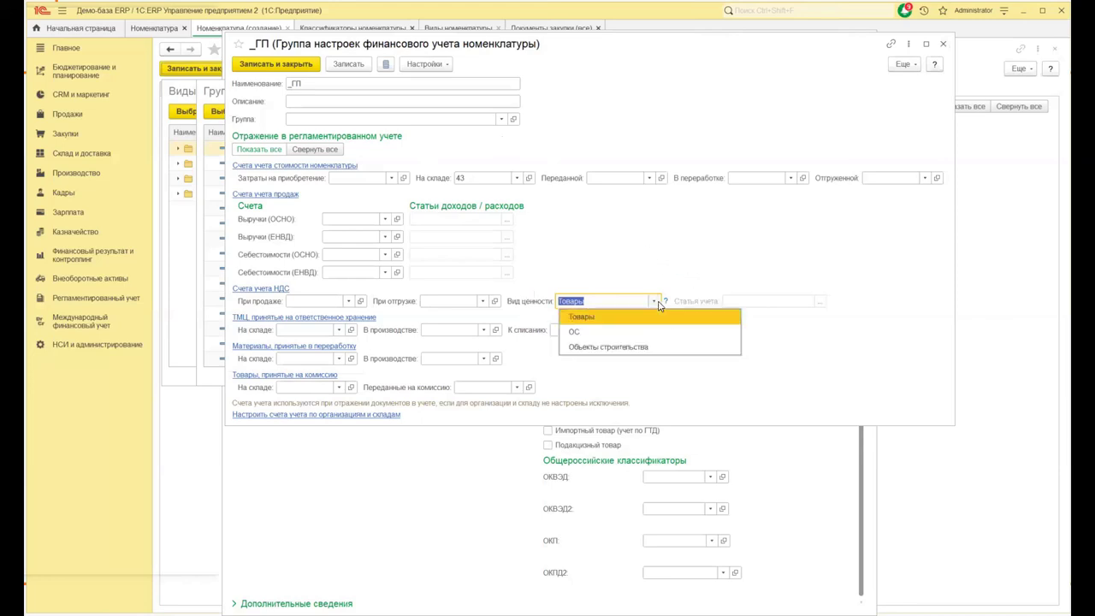
pyautogui.click(647, 255)
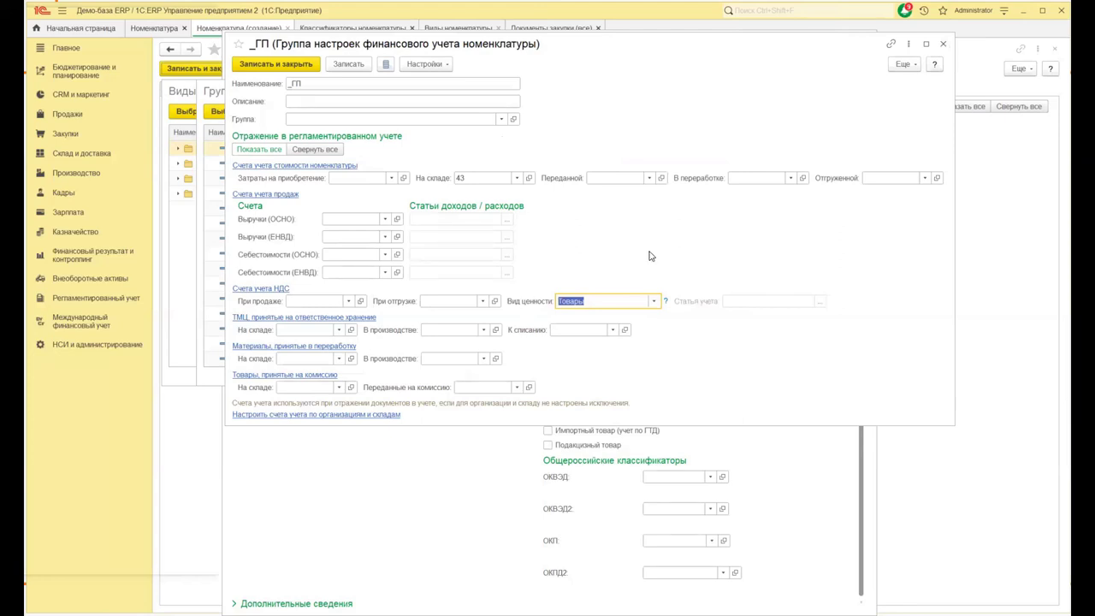
pyautogui.click(654, 302)
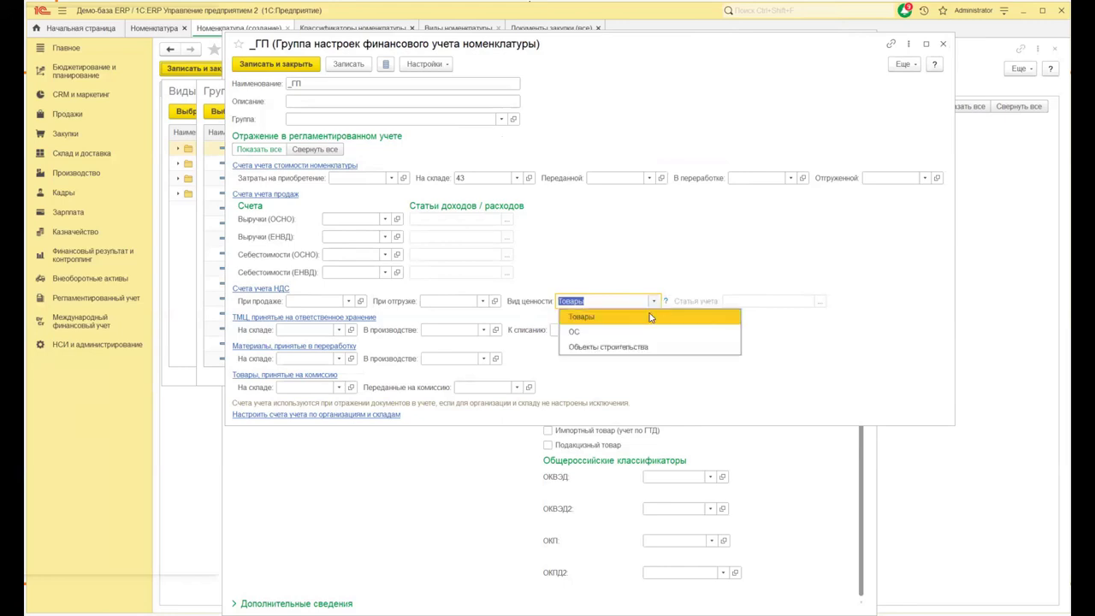
pyautogui.click(698, 241)
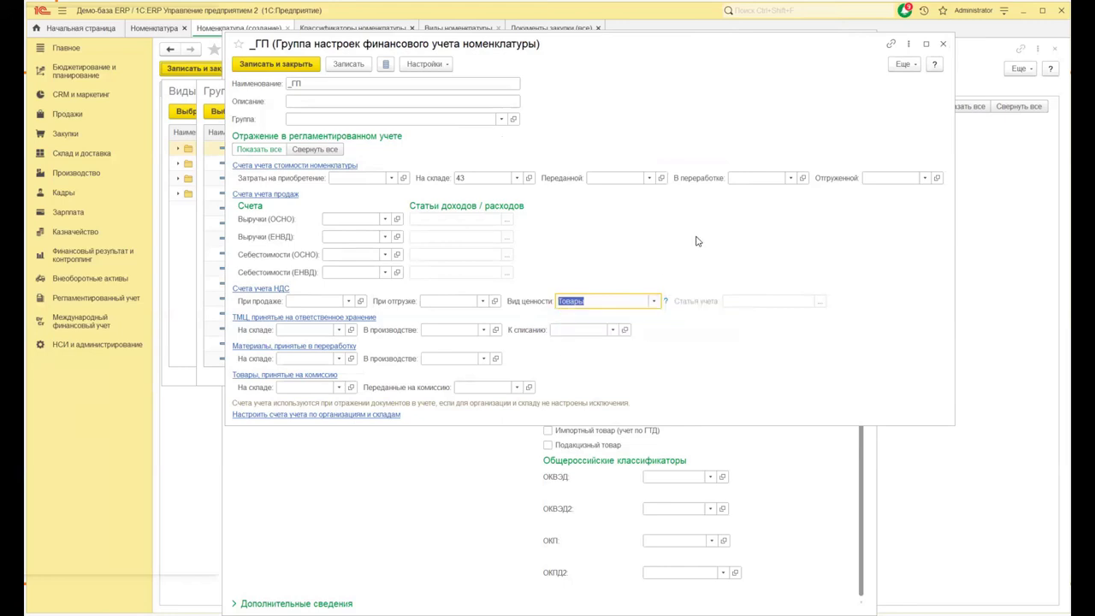
pyautogui.click(665, 302)
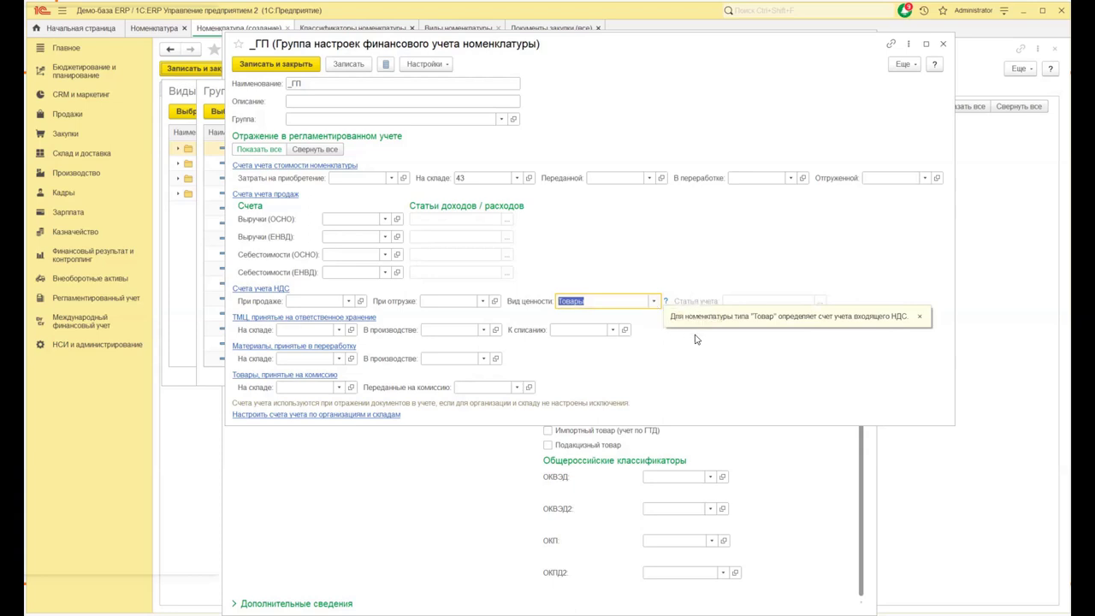
# - Close the _ГП group and the settings group list, and discard the new item kind without saving
pyautogui.click(944, 46)
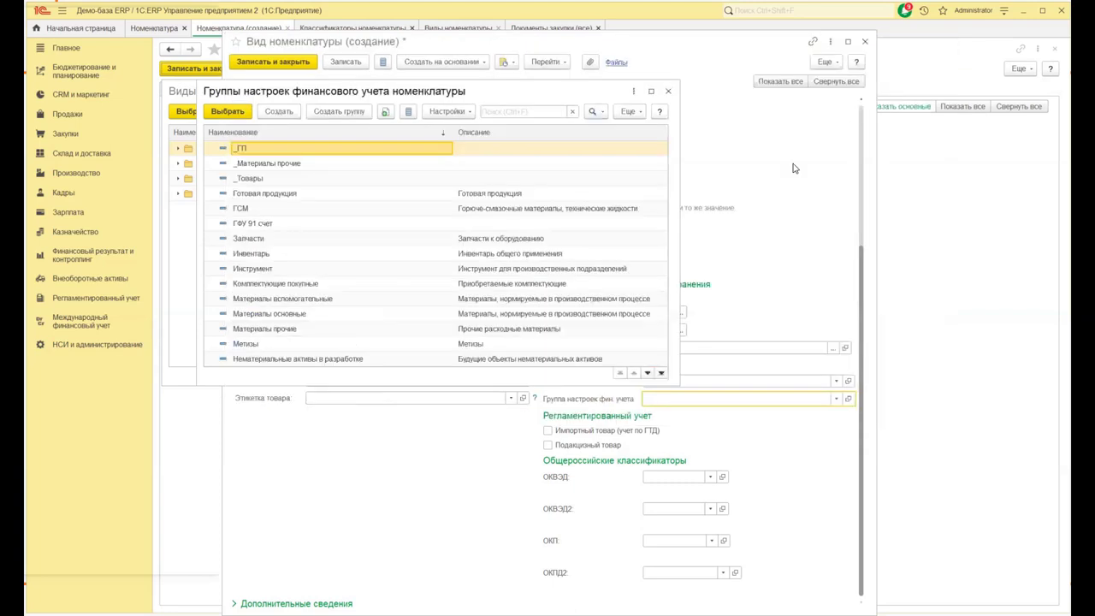
pyautogui.click(671, 91)
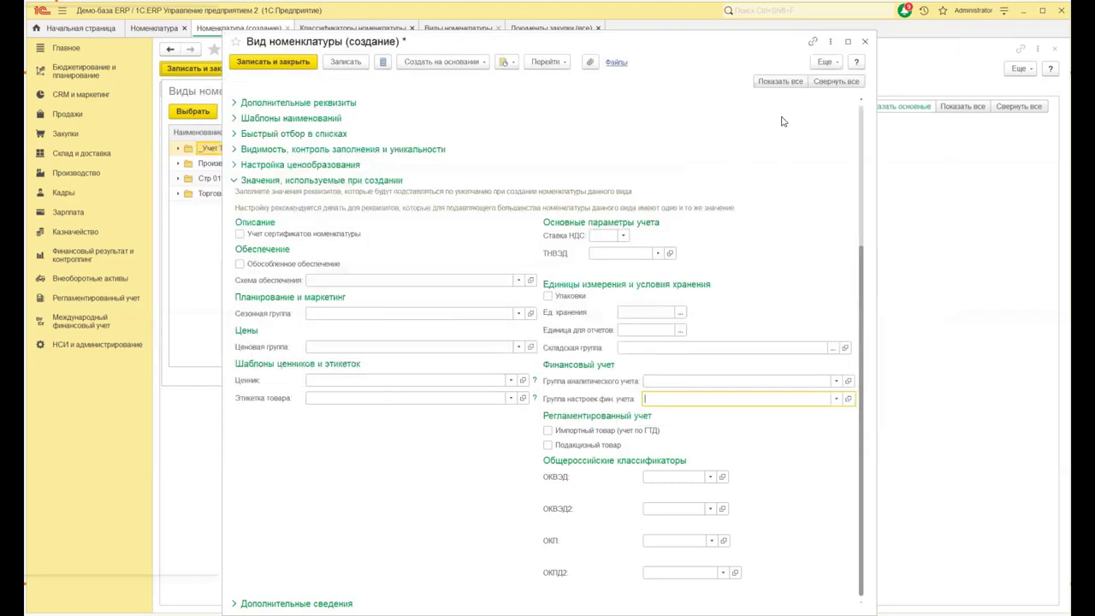
pyautogui.click(864, 42)
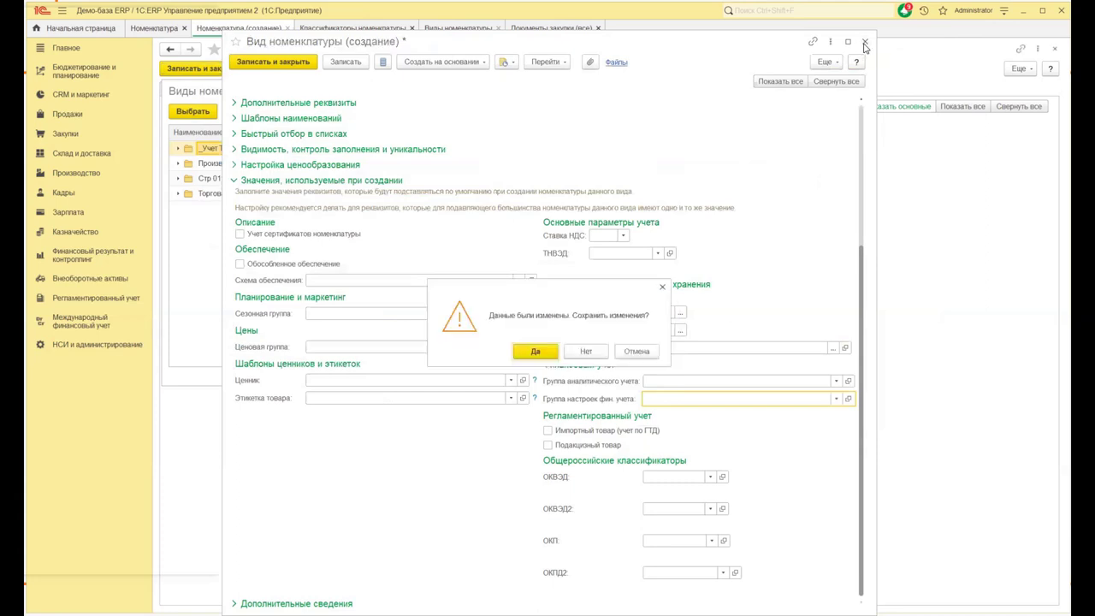
pyautogui.click(585, 350)
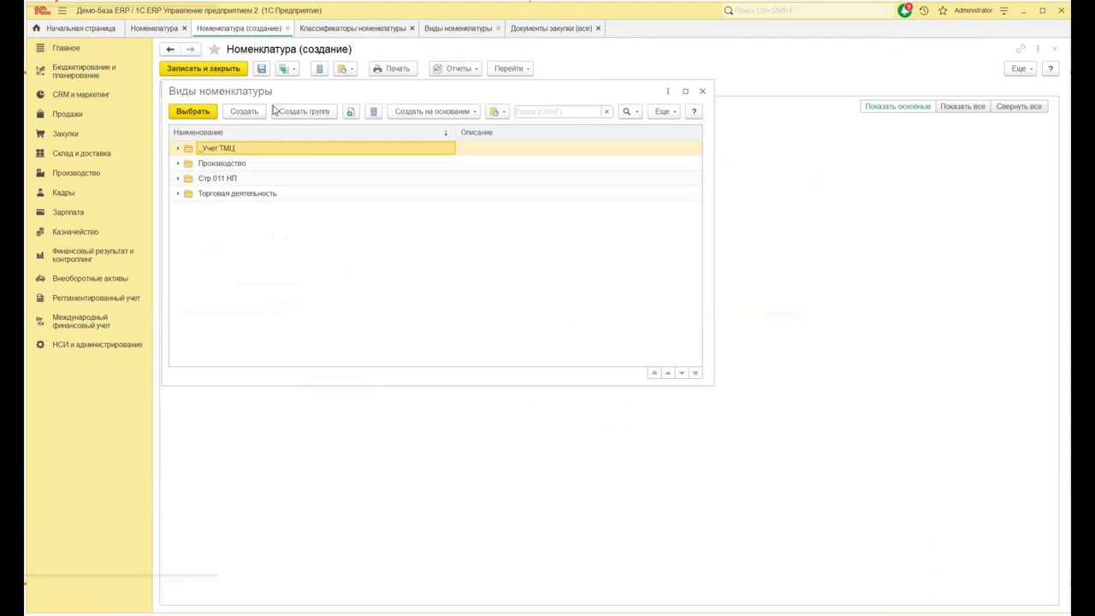
# - Start another item kind, review its Значения, используемые при создании, and close it, the Виды номенклатуры list and the new item
pyautogui.click(201, 115)
pyautogui.click(561, 261)
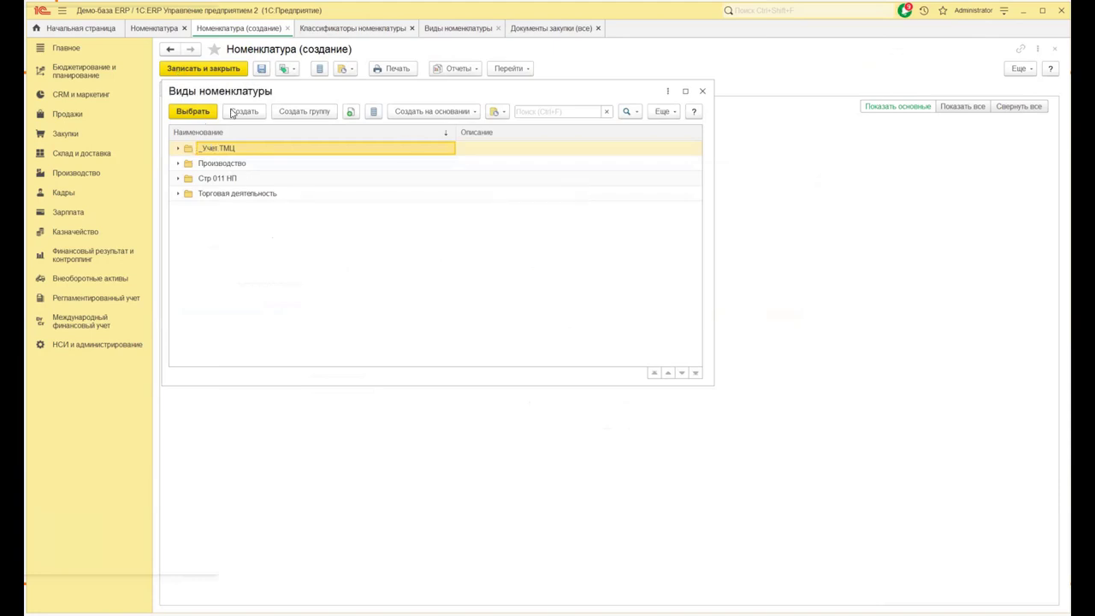
pyautogui.click(243, 112)
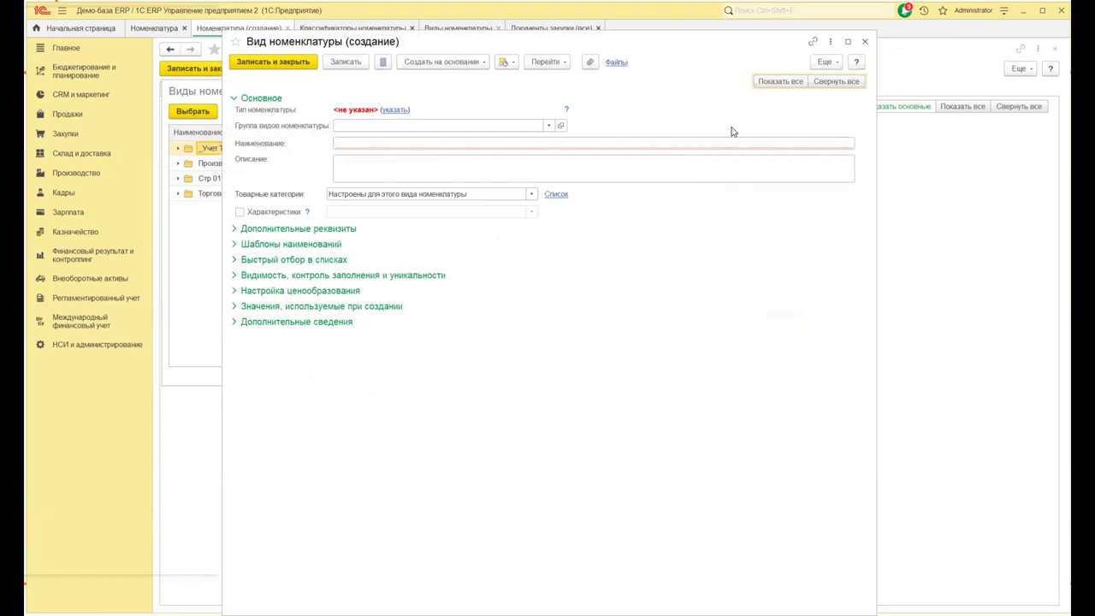
pyautogui.click(234, 306)
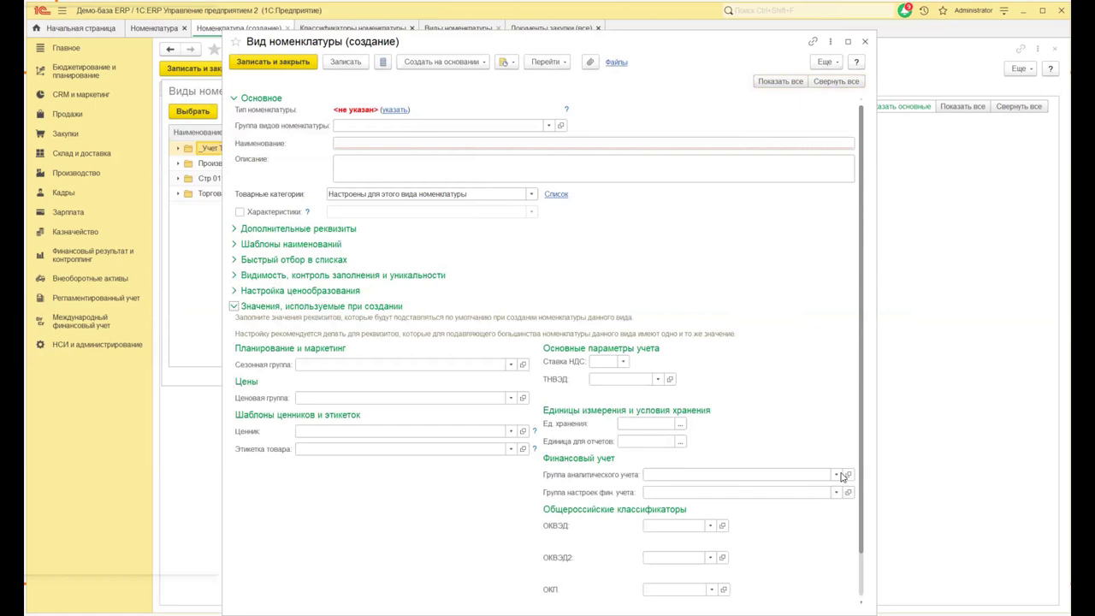
pyautogui.click(864, 43)
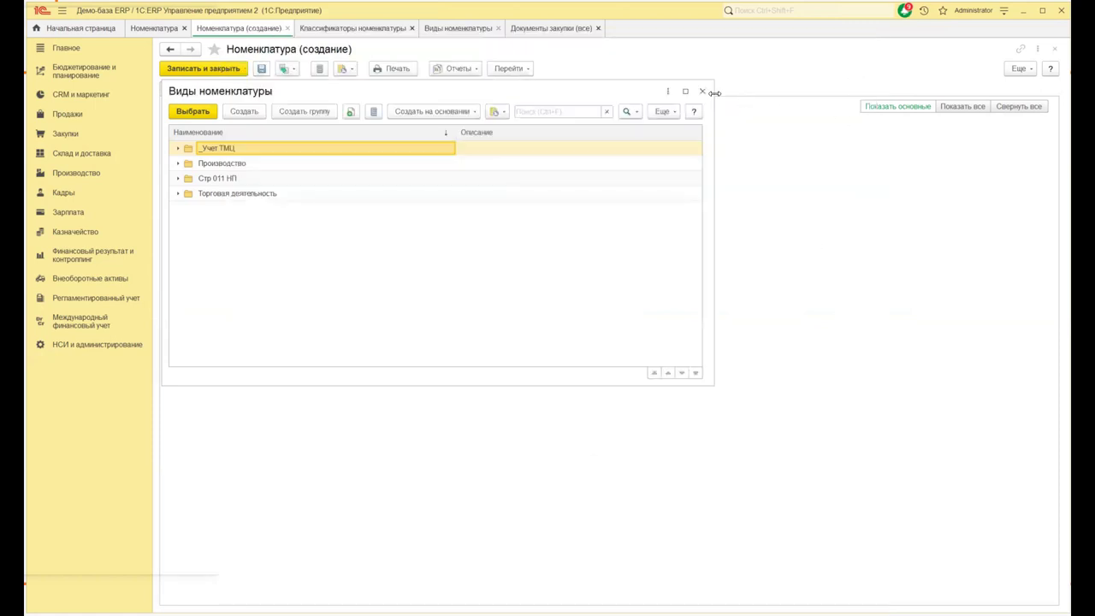
pyautogui.click(702, 91)
pyautogui.click(1053, 53)
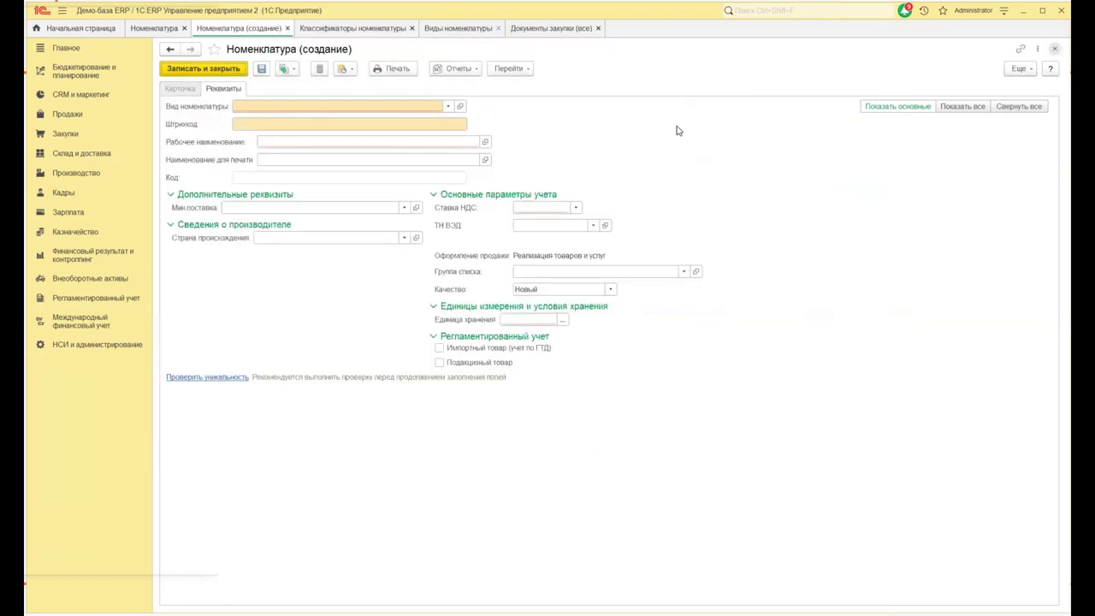
# - From Классификаторы номенклатуры, review the list of Группы настроек финансового учета номенклатуры and close it
pyautogui.click(81, 345)
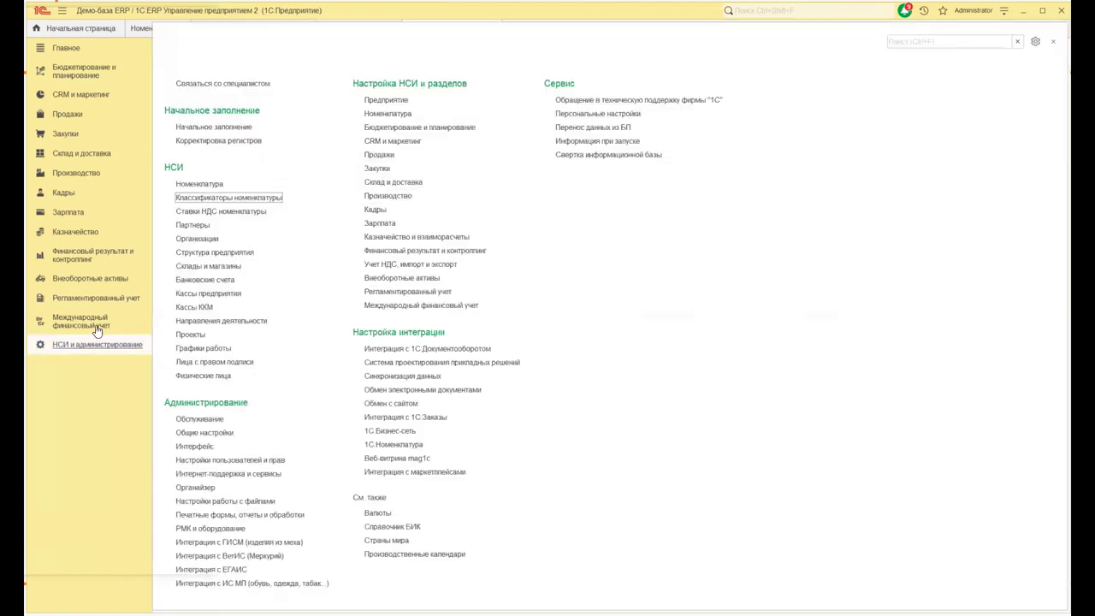
pyautogui.click(203, 198)
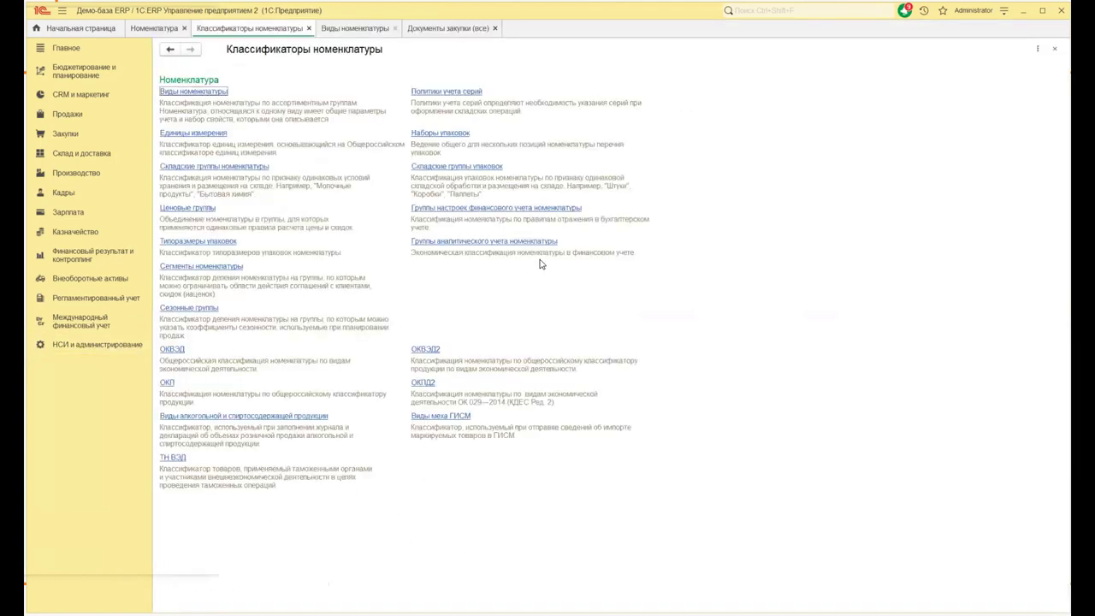
pyautogui.click(482, 208)
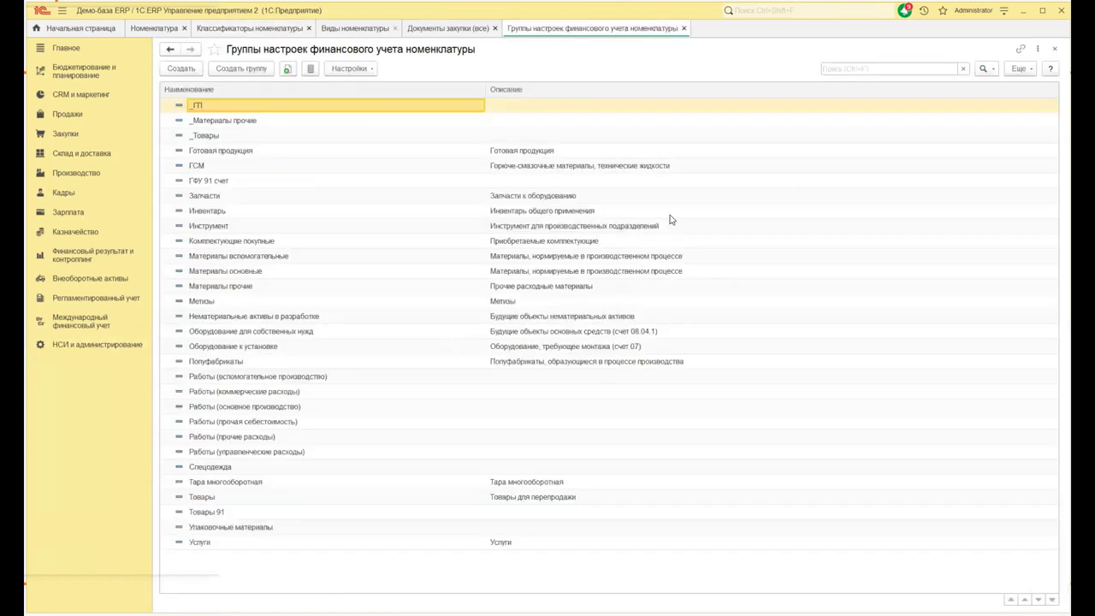
pyautogui.click(1054, 51)
# - Open the Группы аналитического учета номенклатуры list and start a new group to view its fields
pyautogui.click(466, 242)
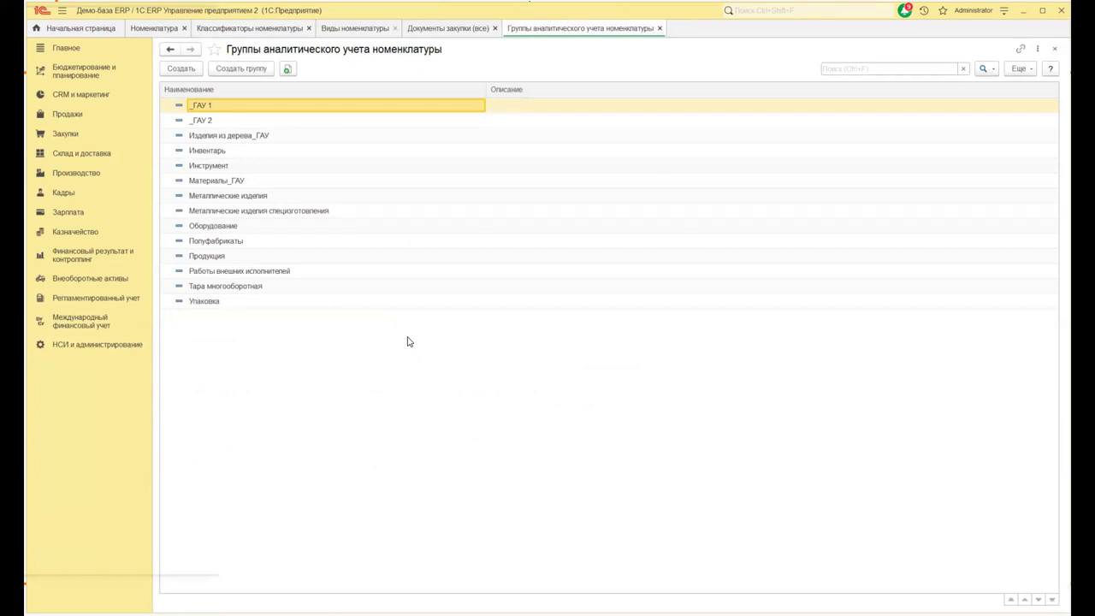
pyautogui.click(183, 70)
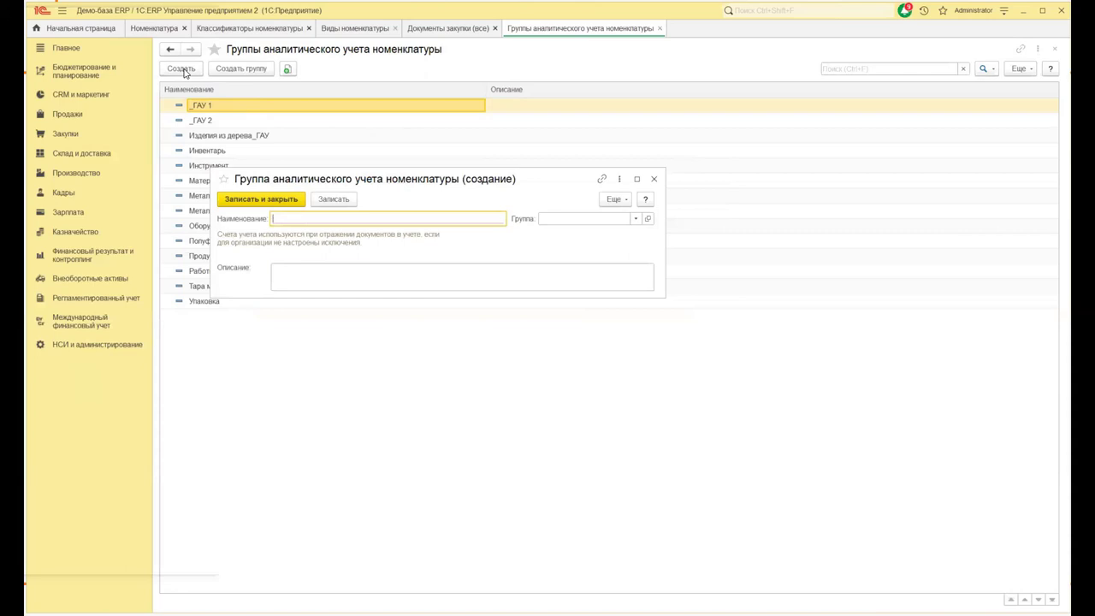
# - Open План счетов бухгалтерского учета from the regulated accounting settings and select account 20 Основное производство to examine its subconto analytics
pyautogui.click(68, 297)
pyautogui.click(181, 83)
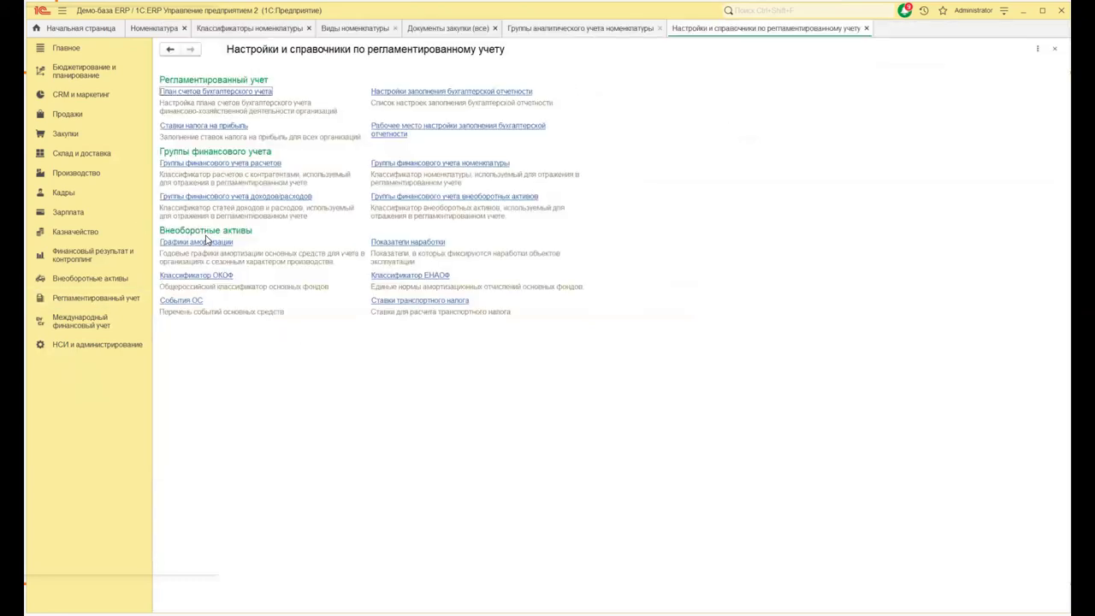
pyautogui.click(198, 92)
pyautogui.scroll(-15, 219, 287)
pyautogui.scroll(-5, 220, 286)
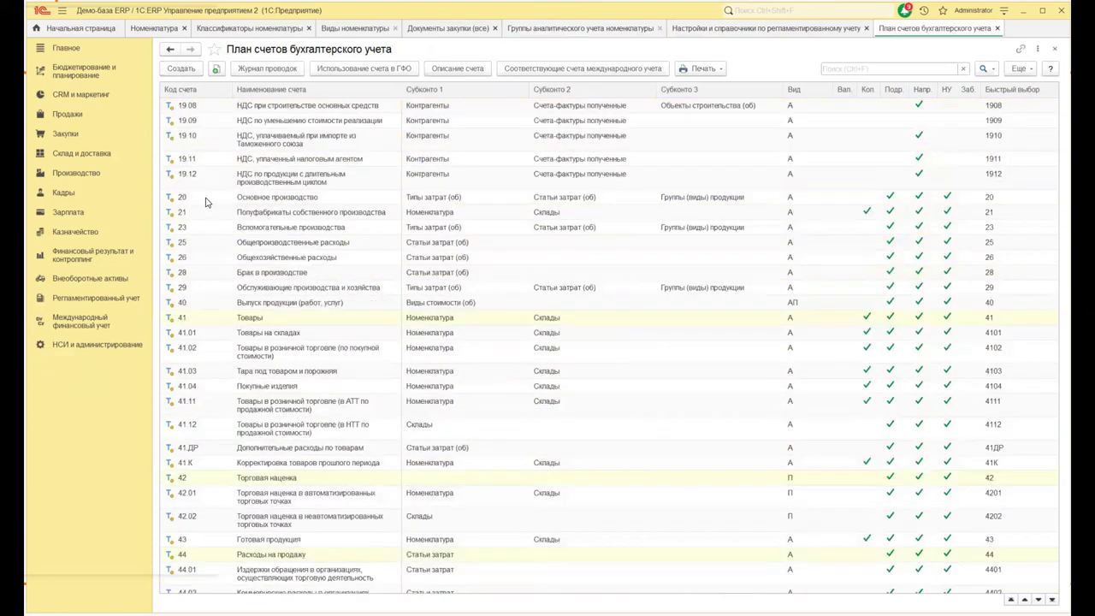
pyautogui.click(206, 202)
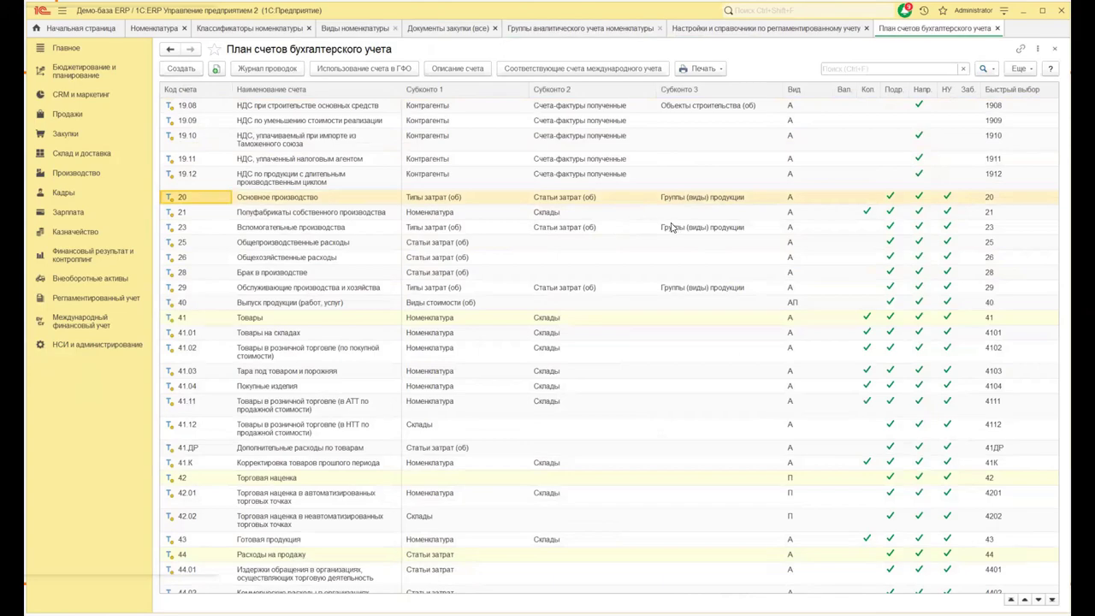
# - Examine the subconto analytics of the account 90 Продажи subaccounts in the chart of accounts
pyautogui.scroll(-10, 269, 346)
pyautogui.scroll(-15, 265, 349)
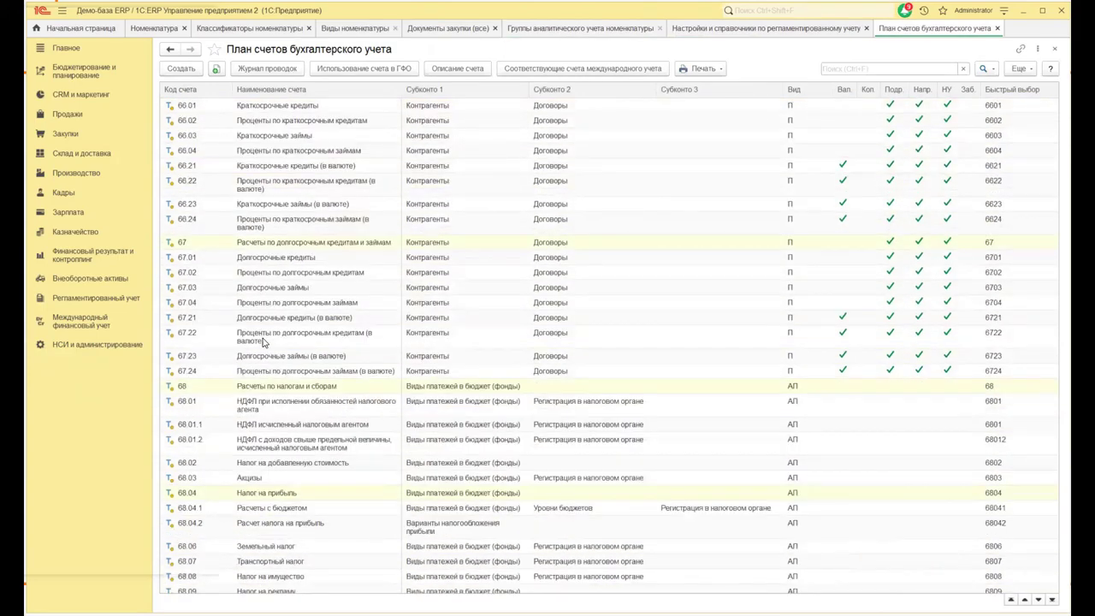
pyautogui.scroll(-15, 256, 337)
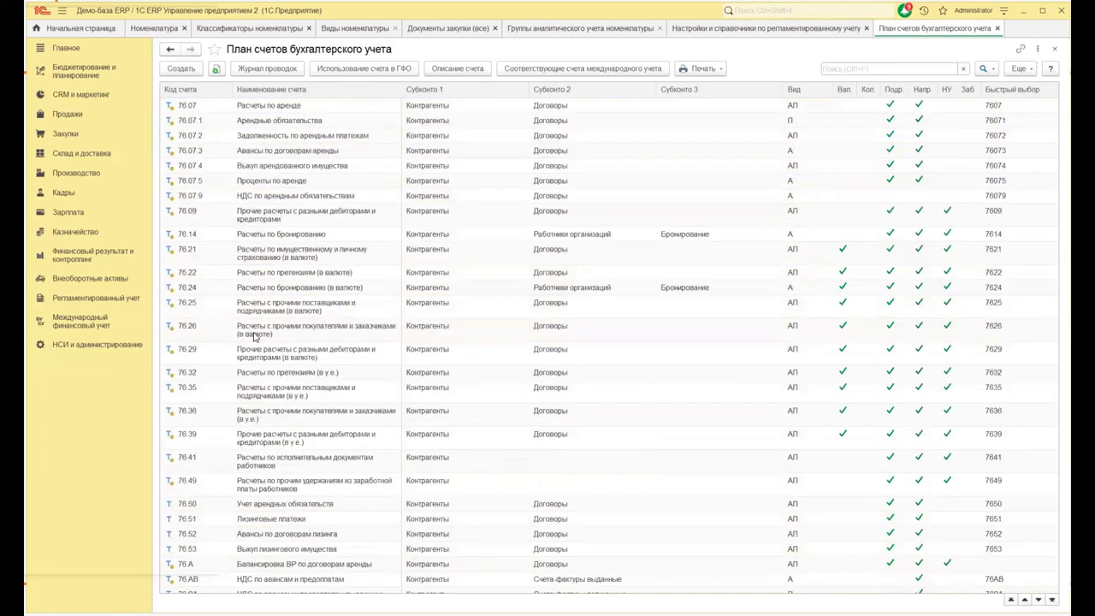
pyautogui.scroll(-12, 248, 330)
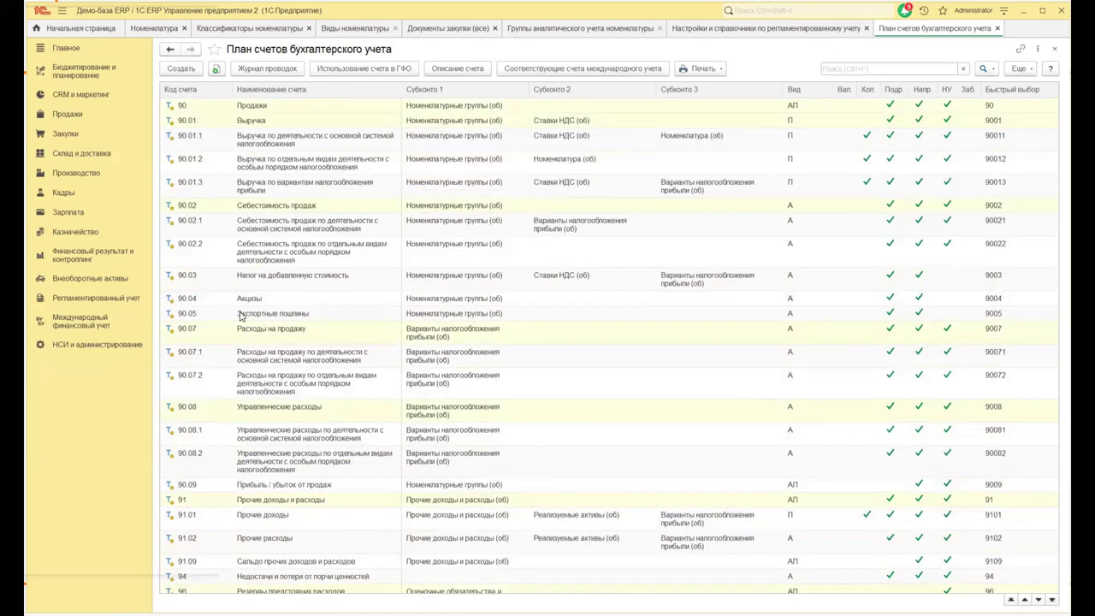
pyautogui.scroll(3, 240, 317)
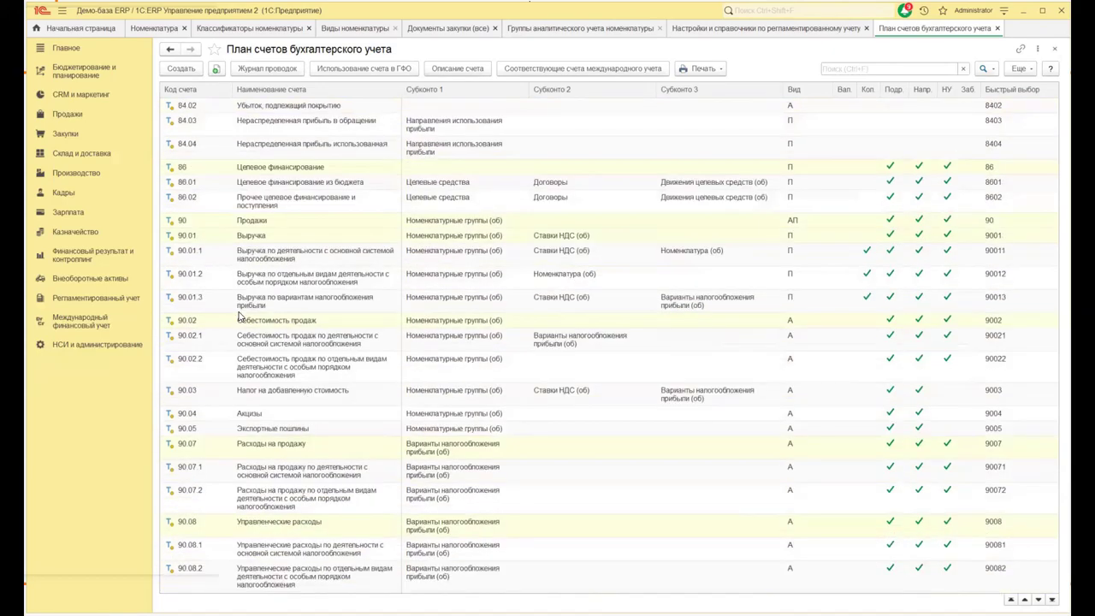
# - Examine the Номенклатурные группы subconto of account 90 Продажи, and close the unsaved new analytical accounting group
pyautogui.click(491, 224)
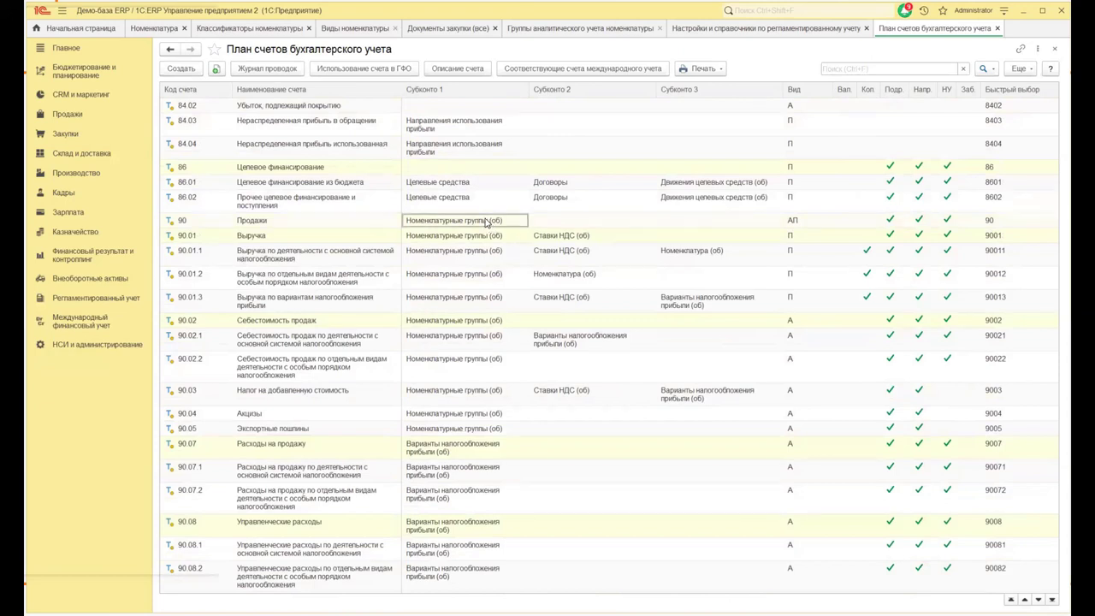
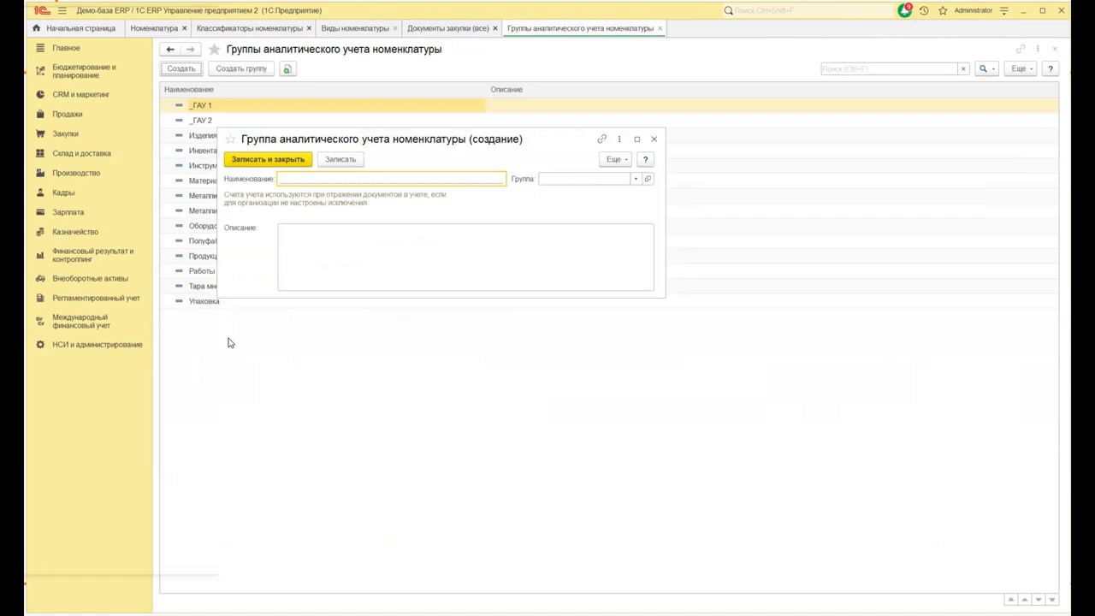
pyautogui.click(654, 139)
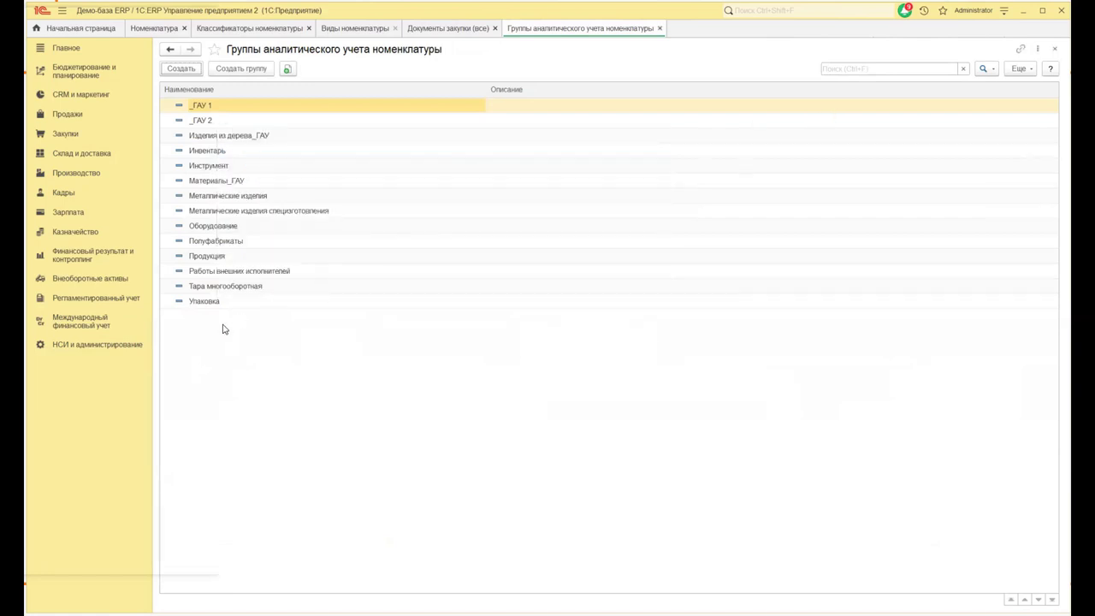
# - Enable Настройка счетов учета производства по группам продукции under Отражение операций in the Регламентированный учет settings, and close the settings
pyautogui.click(119, 349)
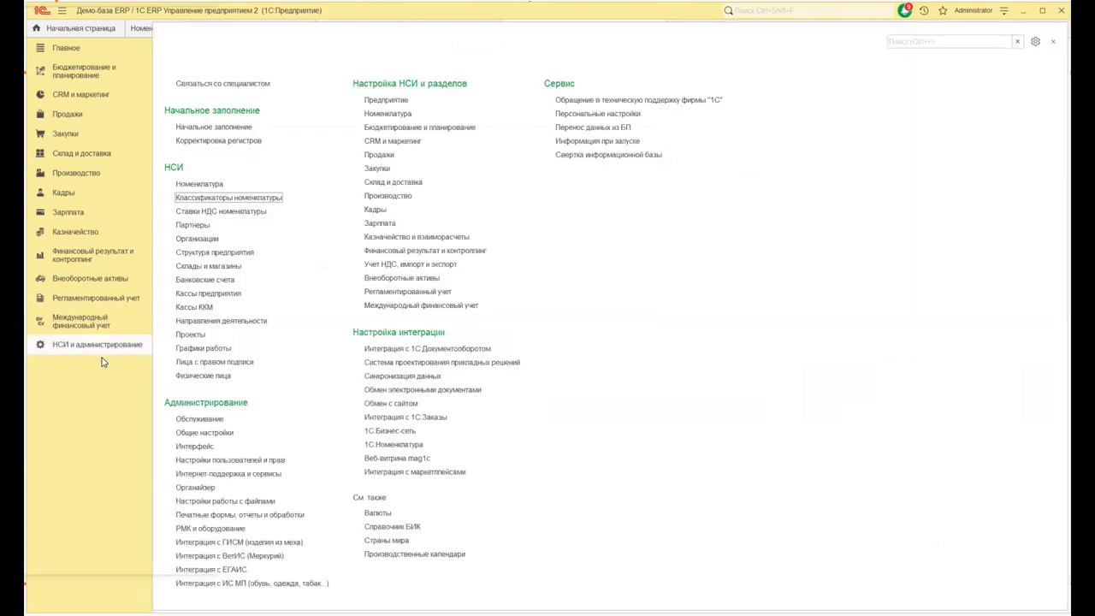
pyautogui.click(377, 291)
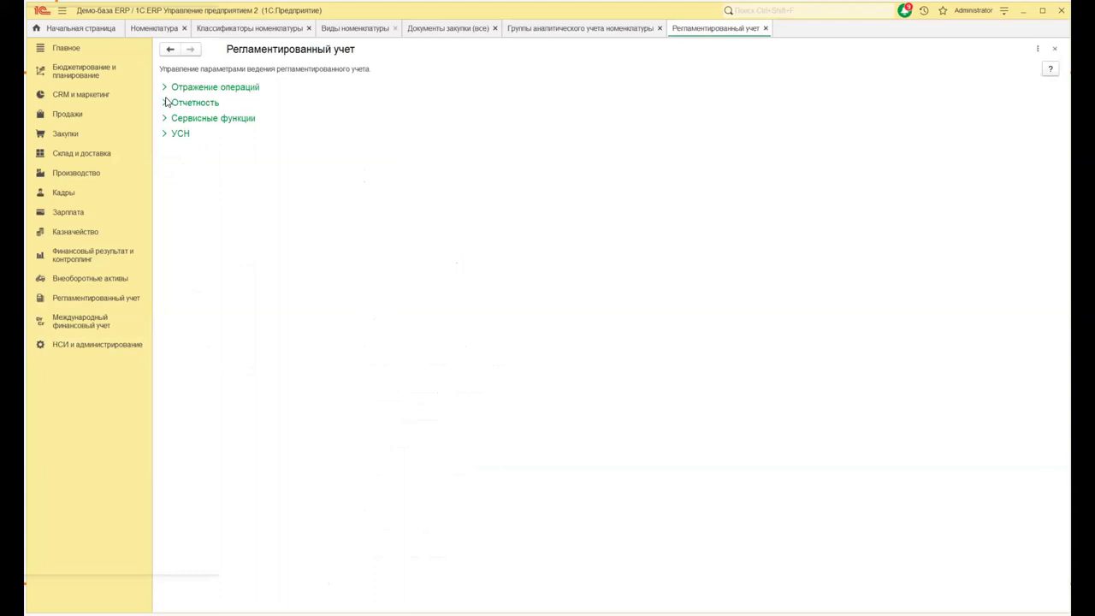
pyautogui.click(166, 89)
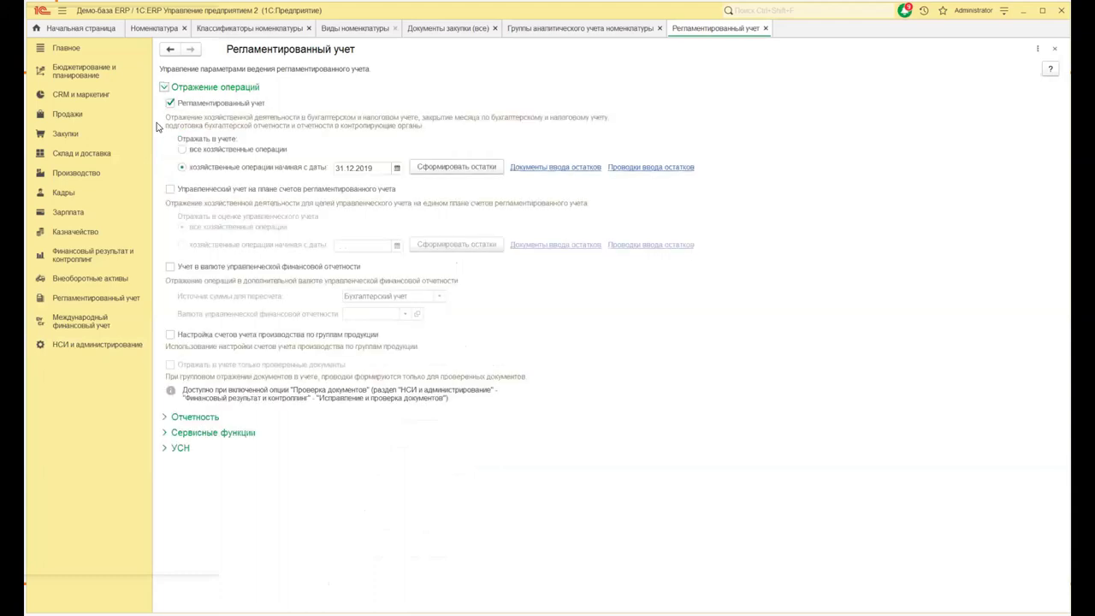
pyautogui.click(164, 87)
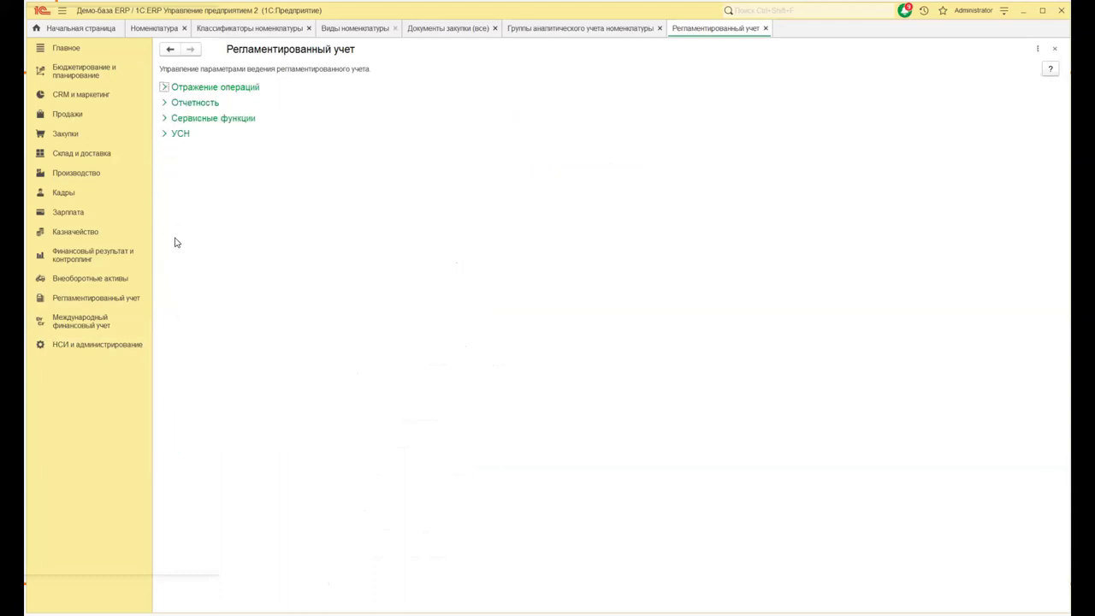
pyautogui.click(164, 119)
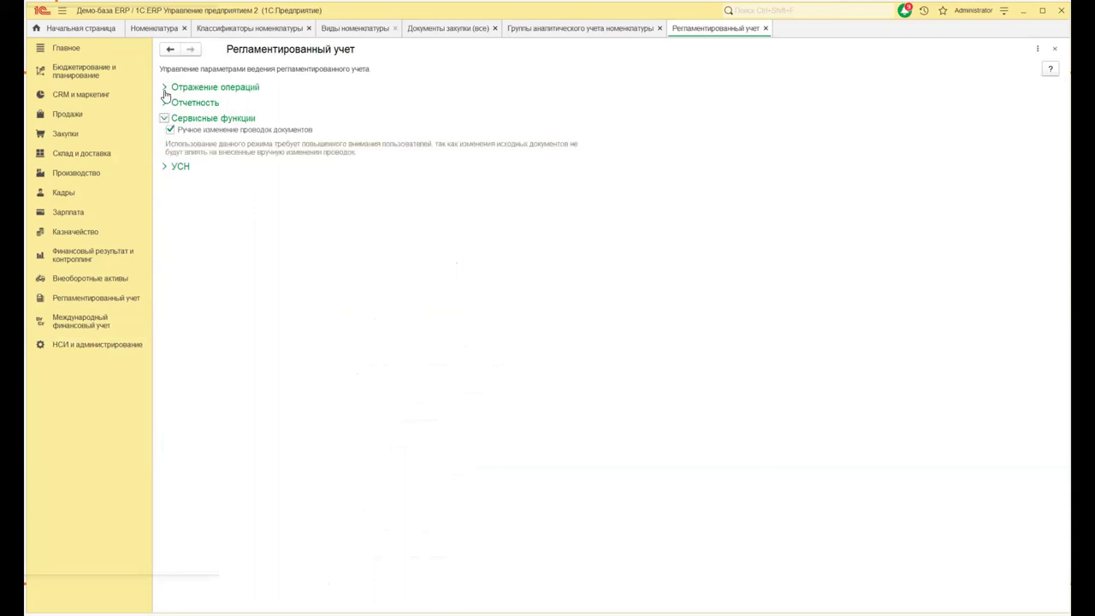
pyautogui.click(166, 89)
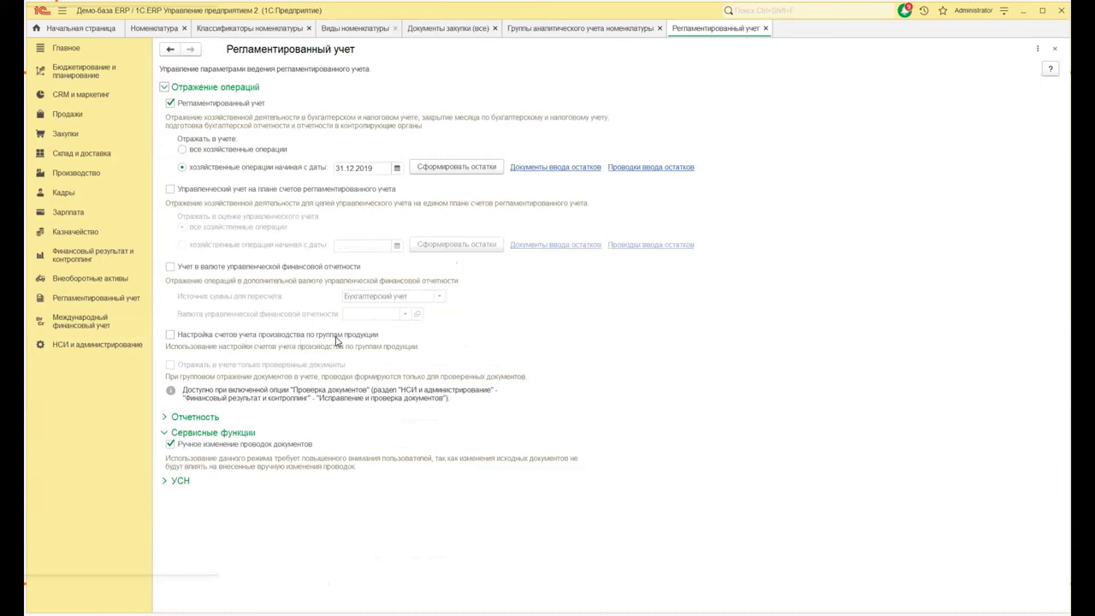
pyautogui.click(170, 335)
pyautogui.click(766, 29)
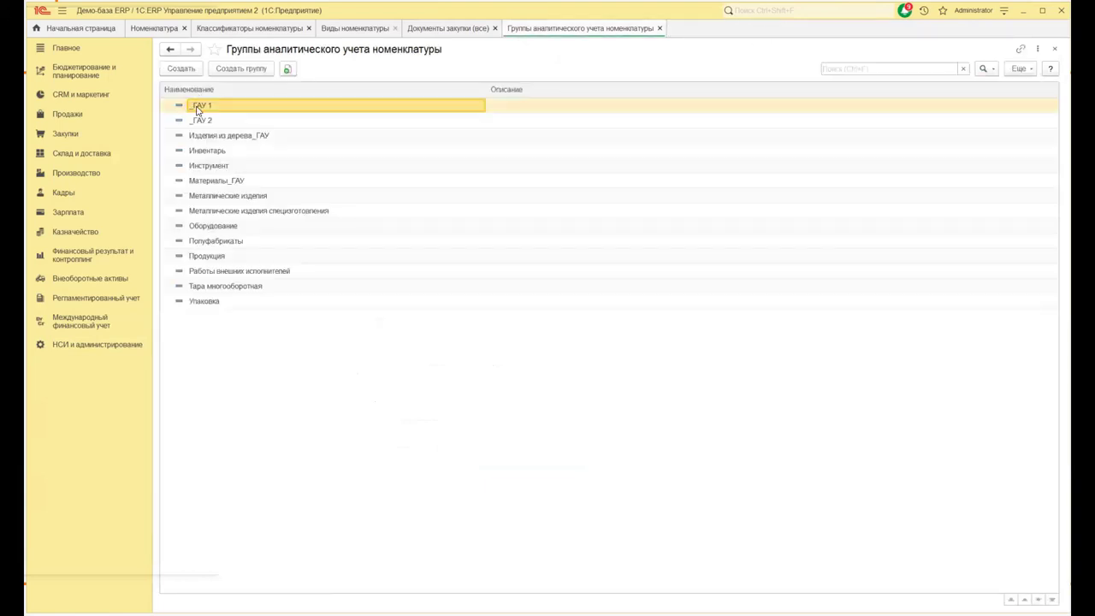
# - Open the group _ГАУ 1, view the accounts available for its Счет учета, and close the group and the item classifiers
pyautogui.doubleClick(197, 110)
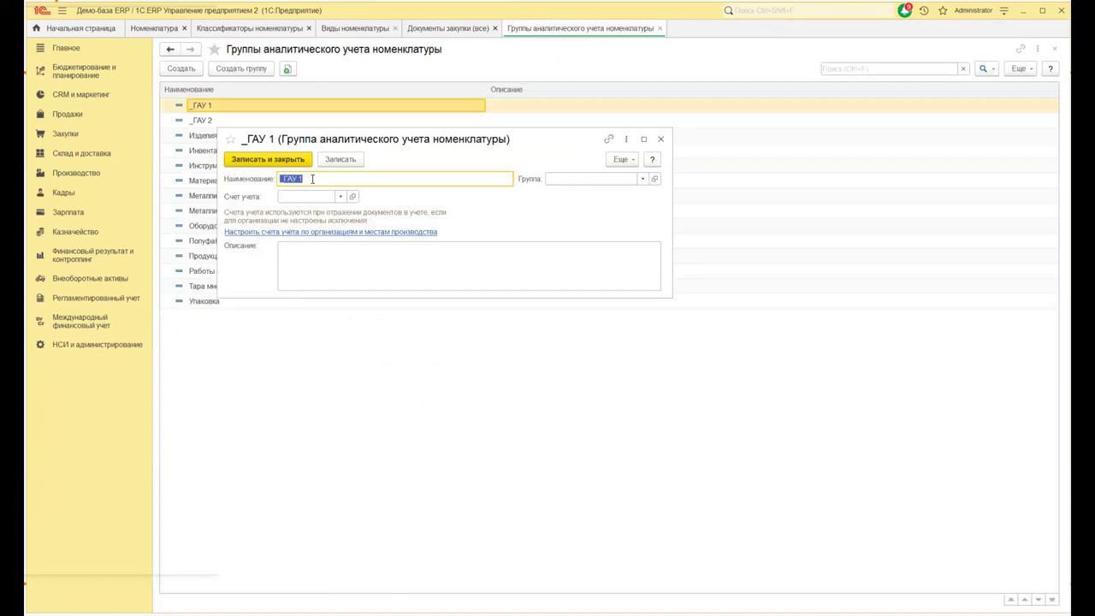
pyautogui.click(342, 199)
pyautogui.click(342, 198)
pyautogui.click(307, 255)
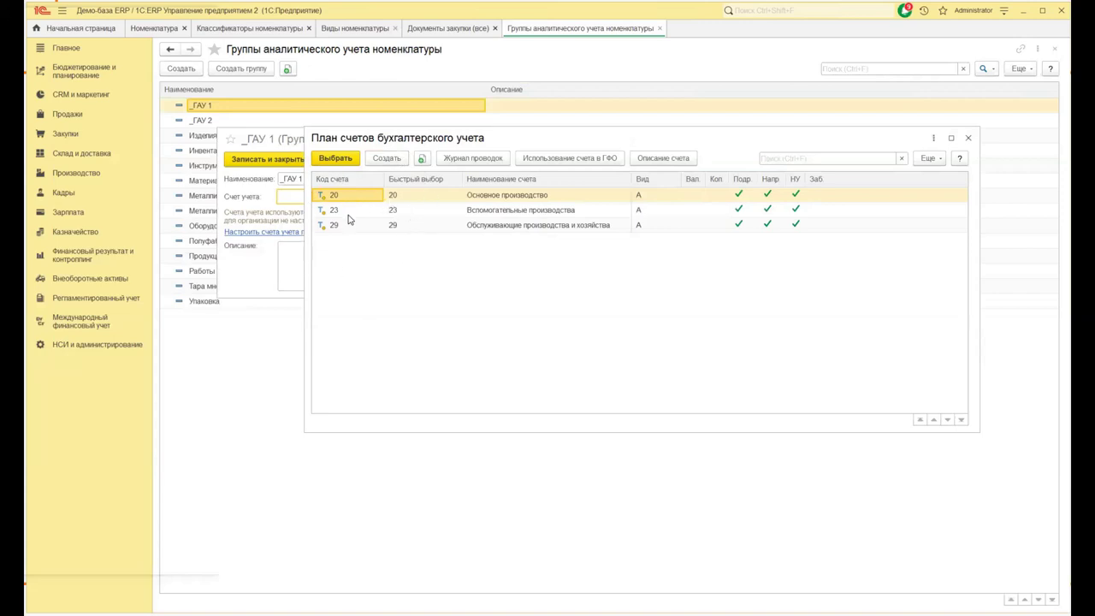
pyautogui.click(968, 138)
pyautogui.click(661, 139)
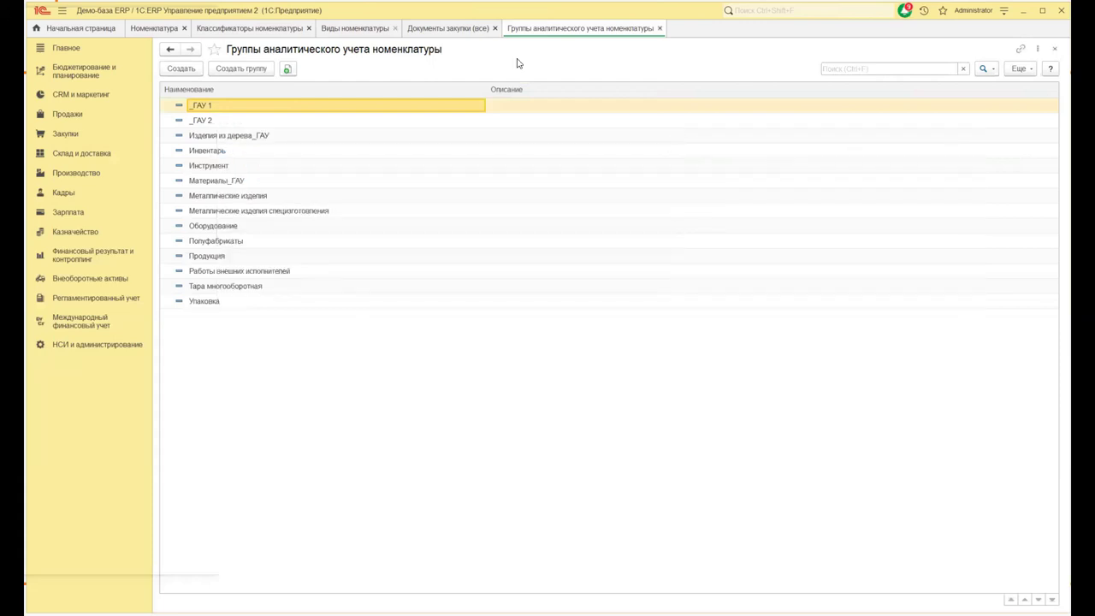
pyautogui.click(660, 30)
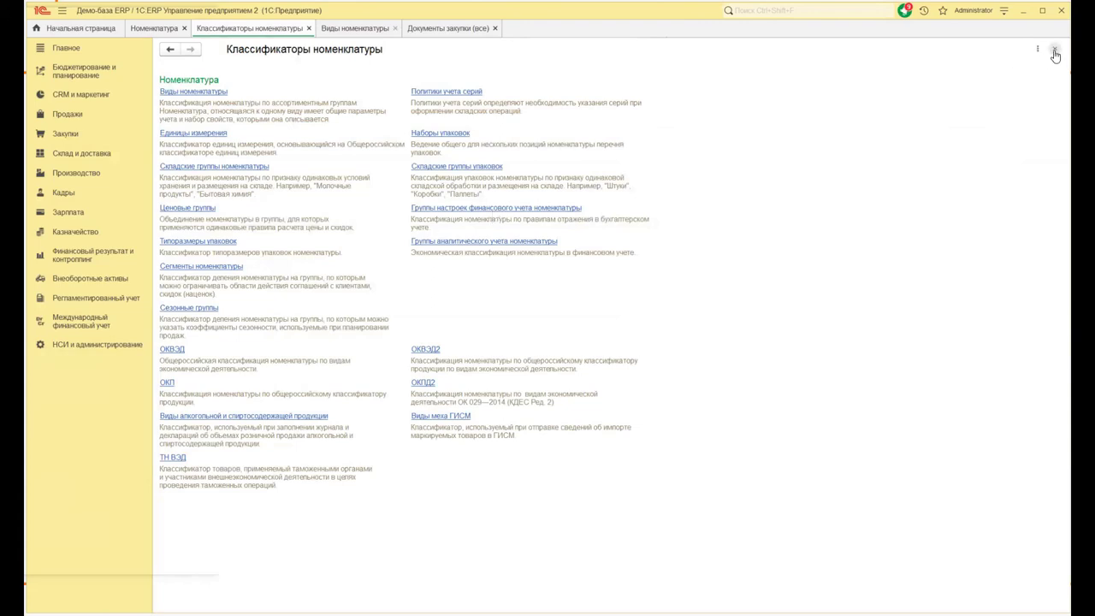
pyautogui.click(1054, 52)
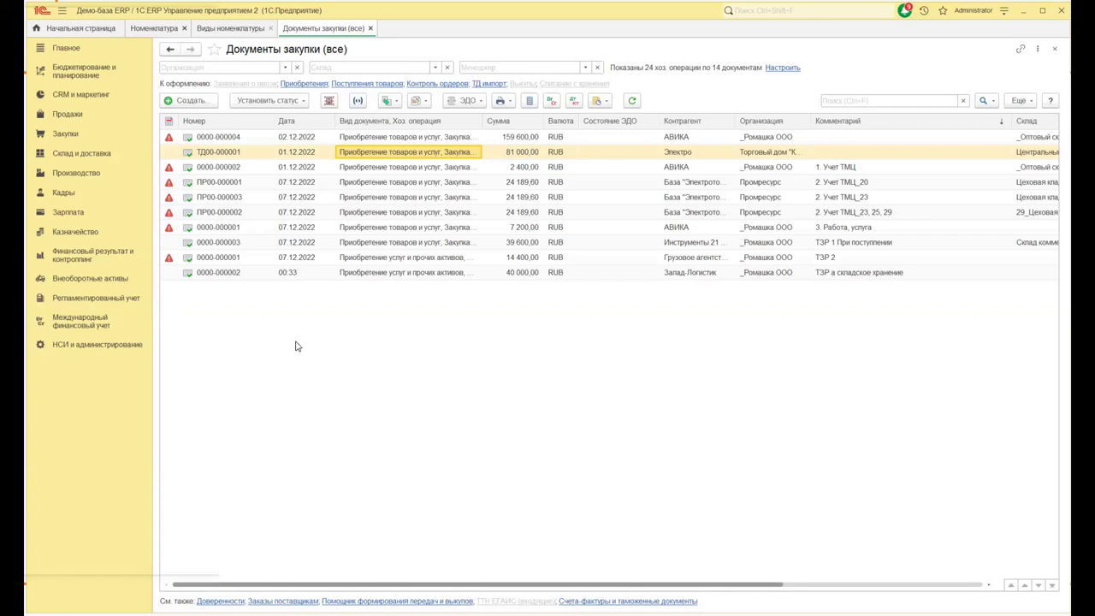
# - Open the purchase document from supplier Электро dated 01.12.2022, post it and view its goods line
pyautogui.click(362, 151)
pyautogui.doubleClick(362, 152)
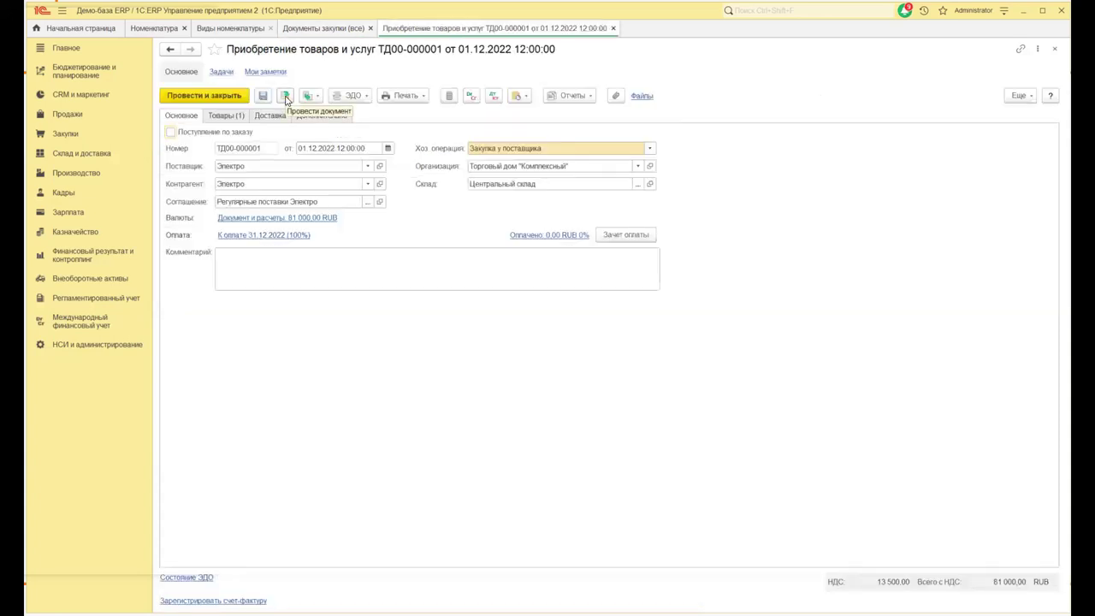
pyautogui.click(287, 97)
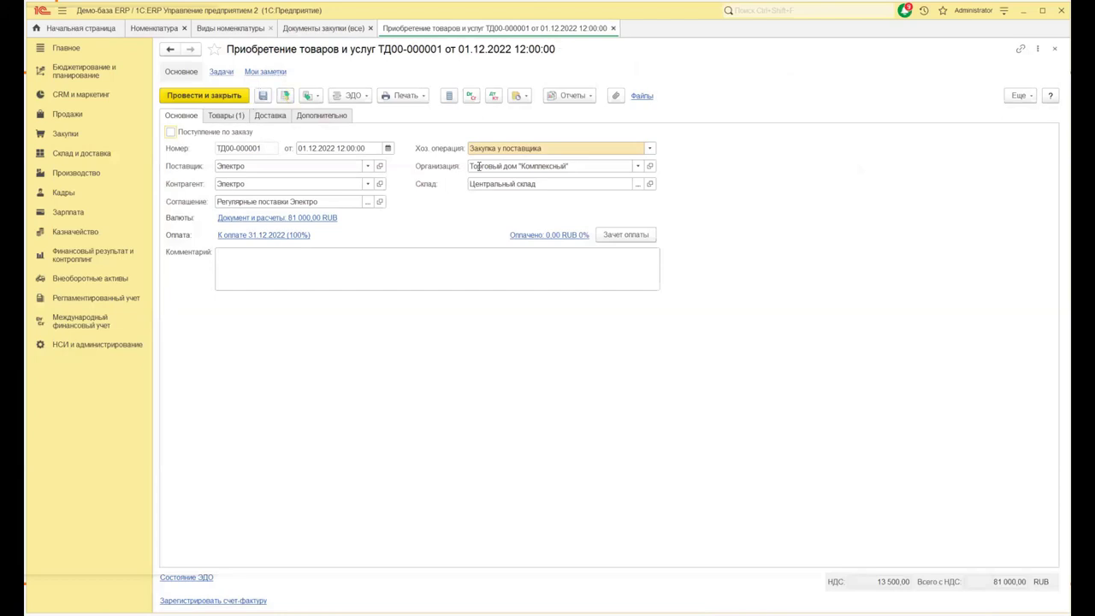
pyautogui.click(231, 117)
pyautogui.click(226, 173)
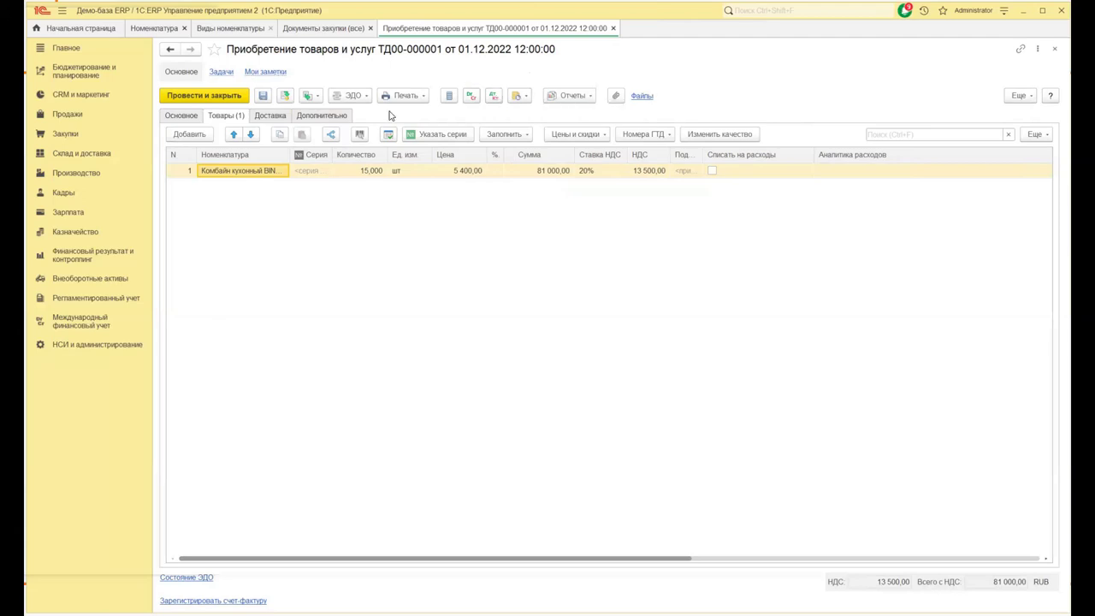
# - In the document's postings, enable Отражать в учете при открытии, reflect it in regulated accounting, and close the postings and document
pyautogui.click(493, 97)
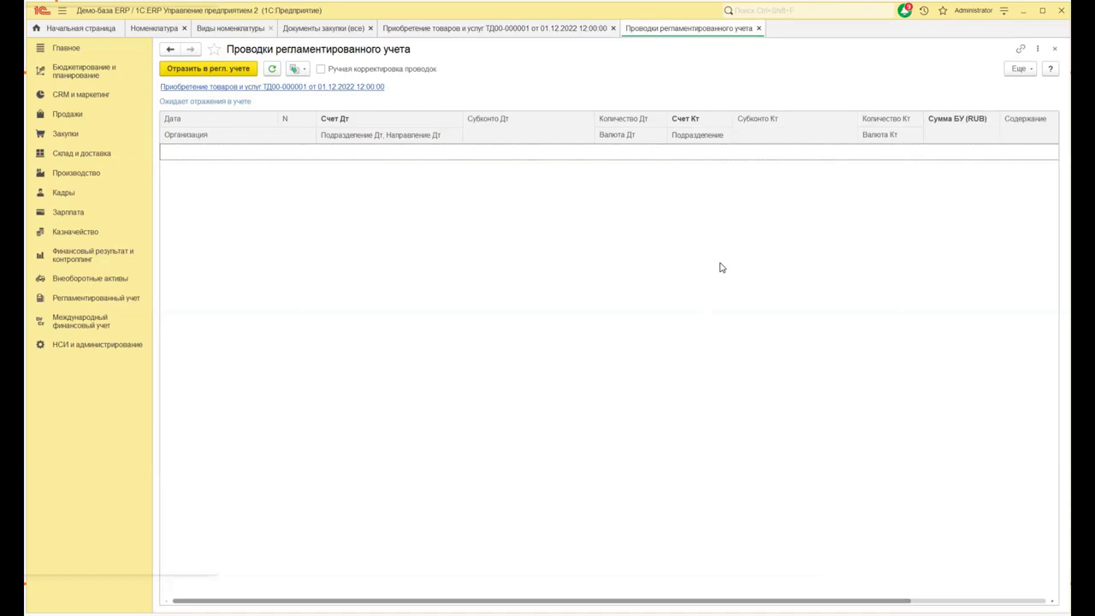
pyautogui.click(1022, 68)
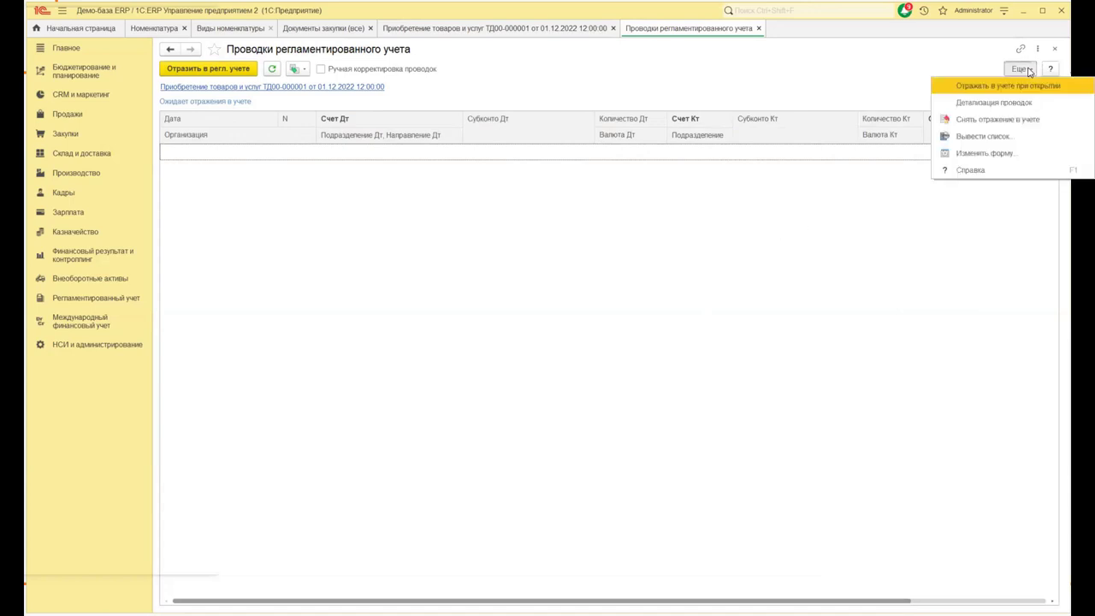
pyautogui.click(986, 86)
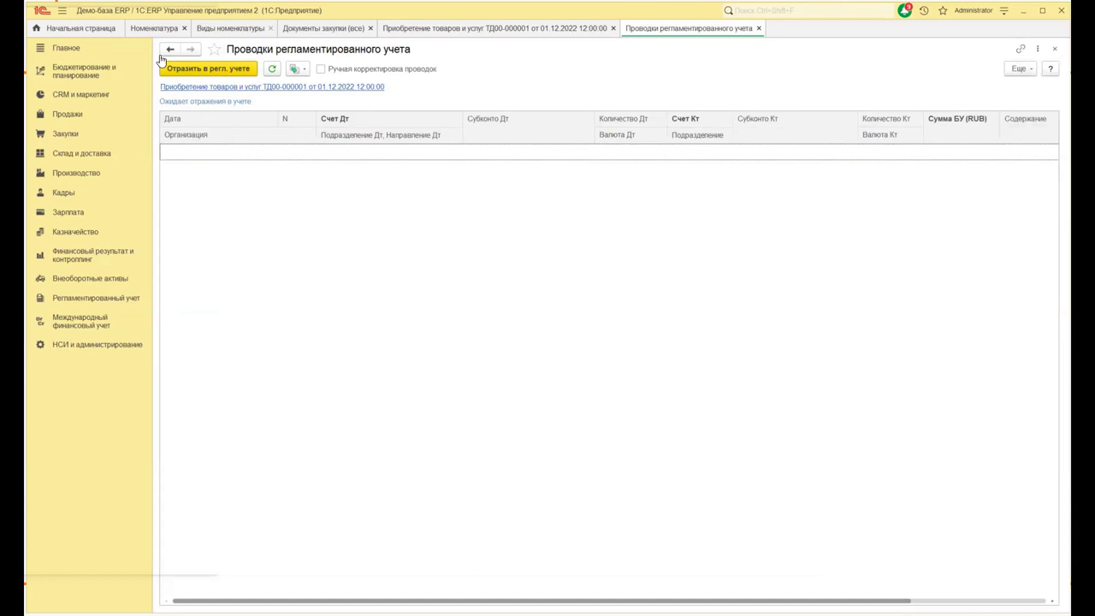
pyautogui.click(176, 70)
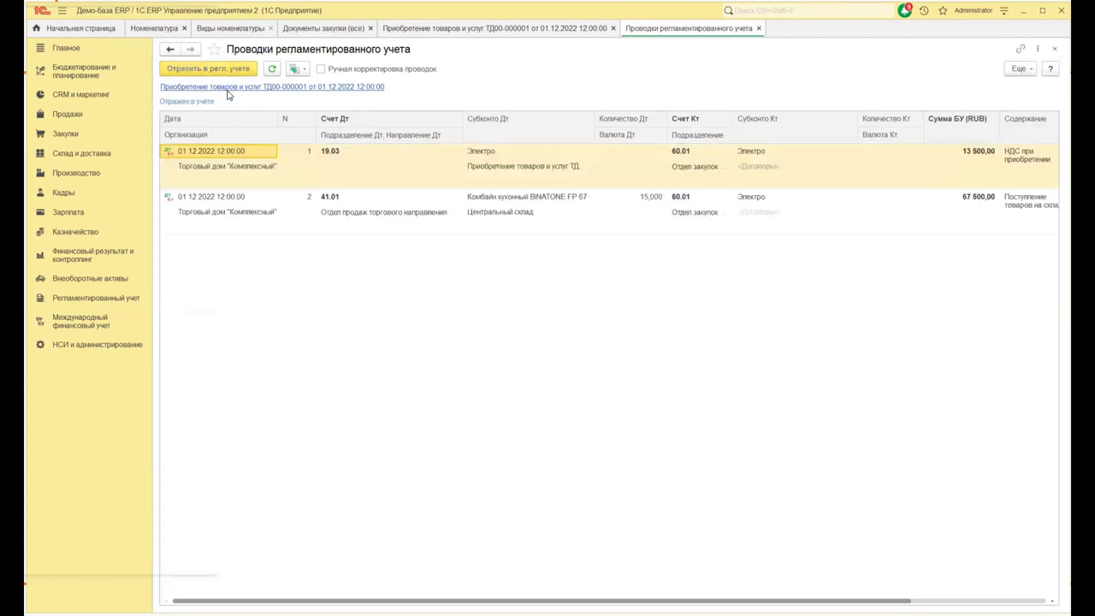
pyautogui.click(1055, 50)
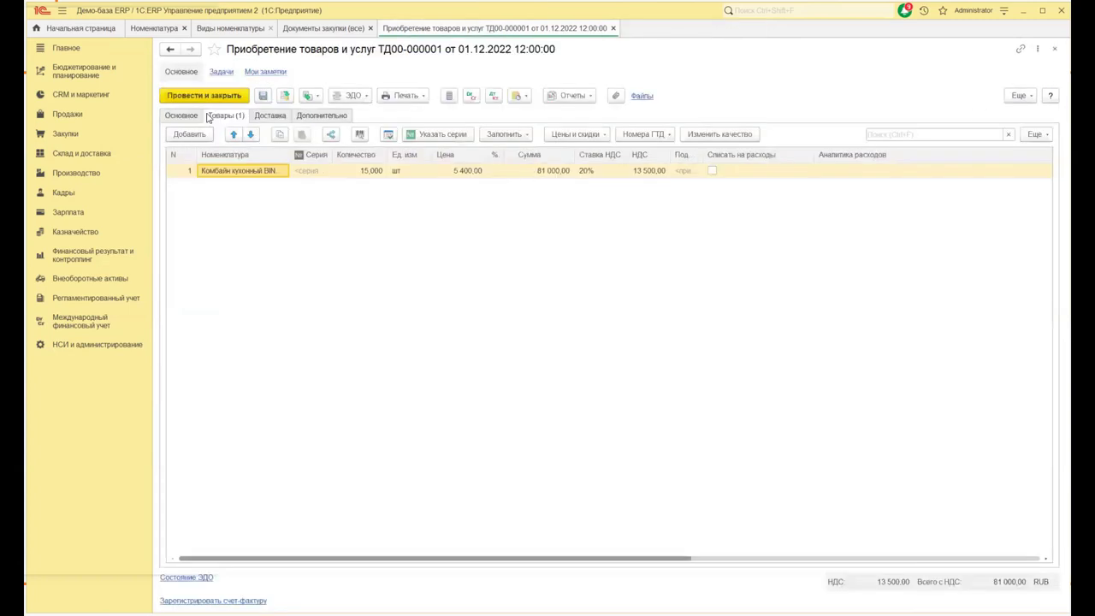
pyautogui.click(1055, 51)
# - Post the purchase document commented "1. Учет ТМЦ", open its regulated accounting postings and check the Отражать в учете при открытии option
pyautogui.click(367, 167)
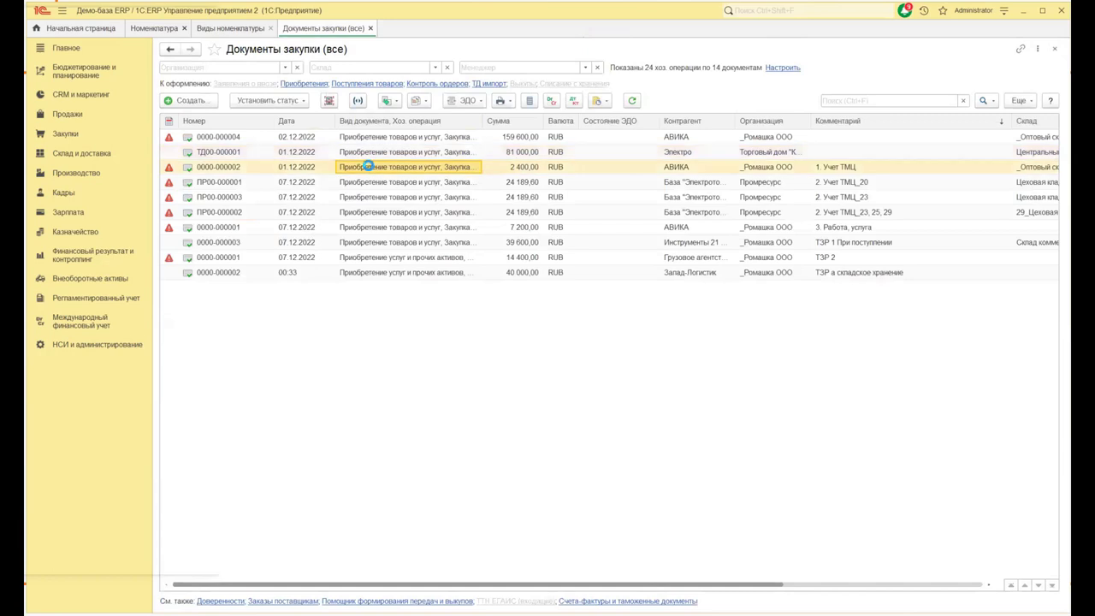
pyautogui.doubleClick(368, 167)
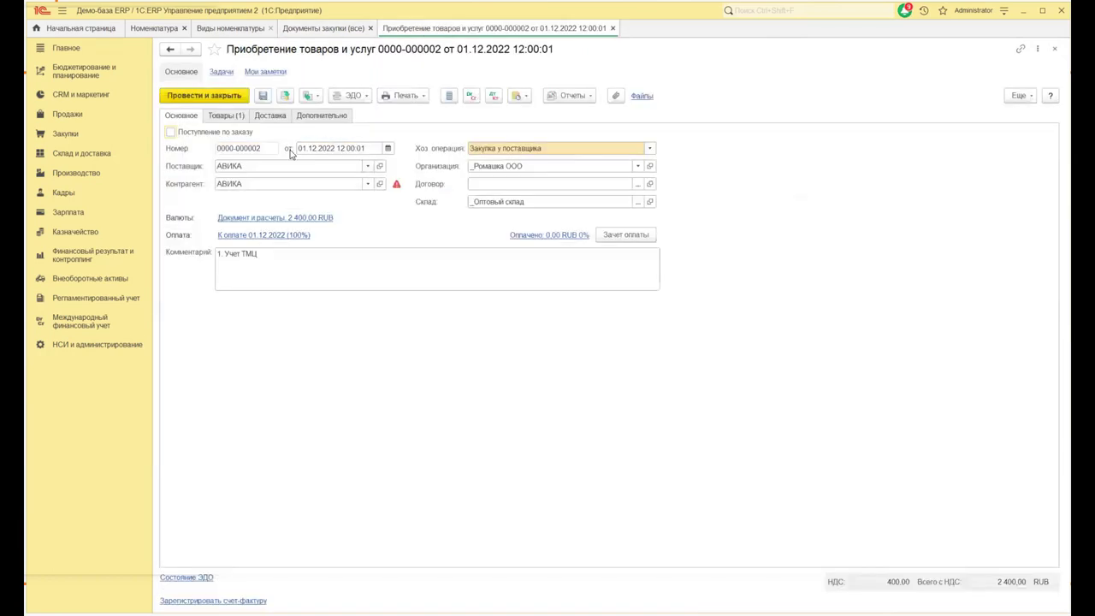
pyautogui.click(286, 96)
pyautogui.click(494, 97)
pyautogui.click(484, 150)
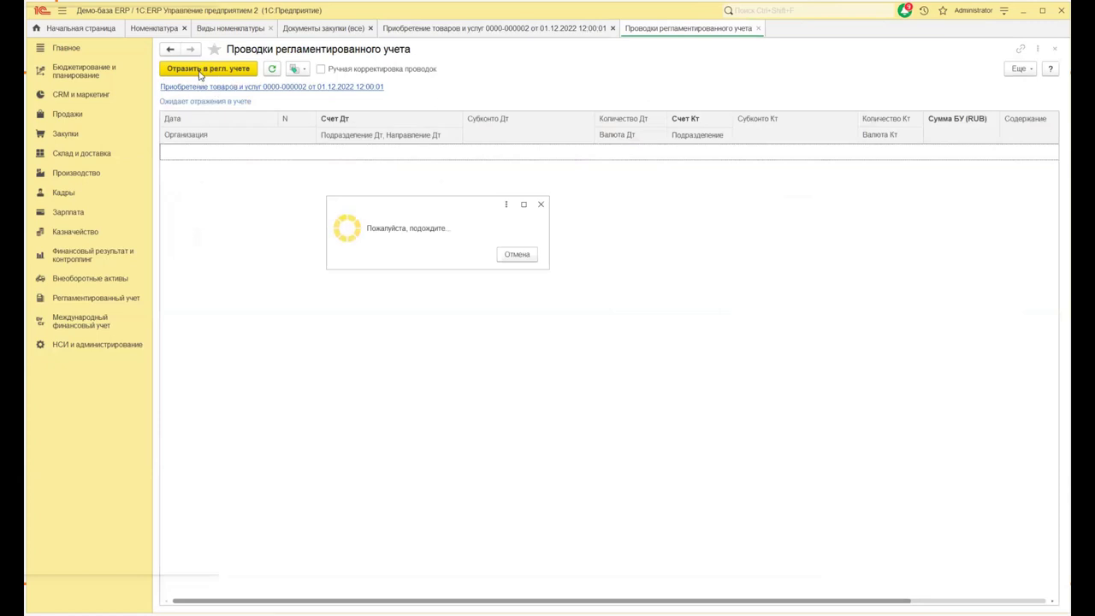
pyautogui.click(1016, 70)
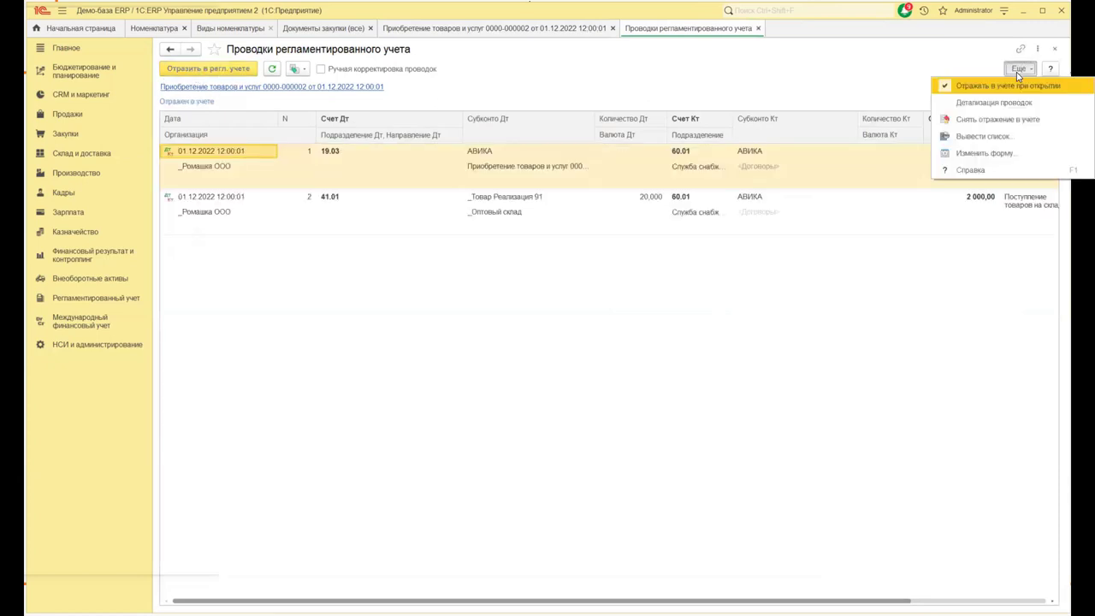
pyautogui.click(517, 282)
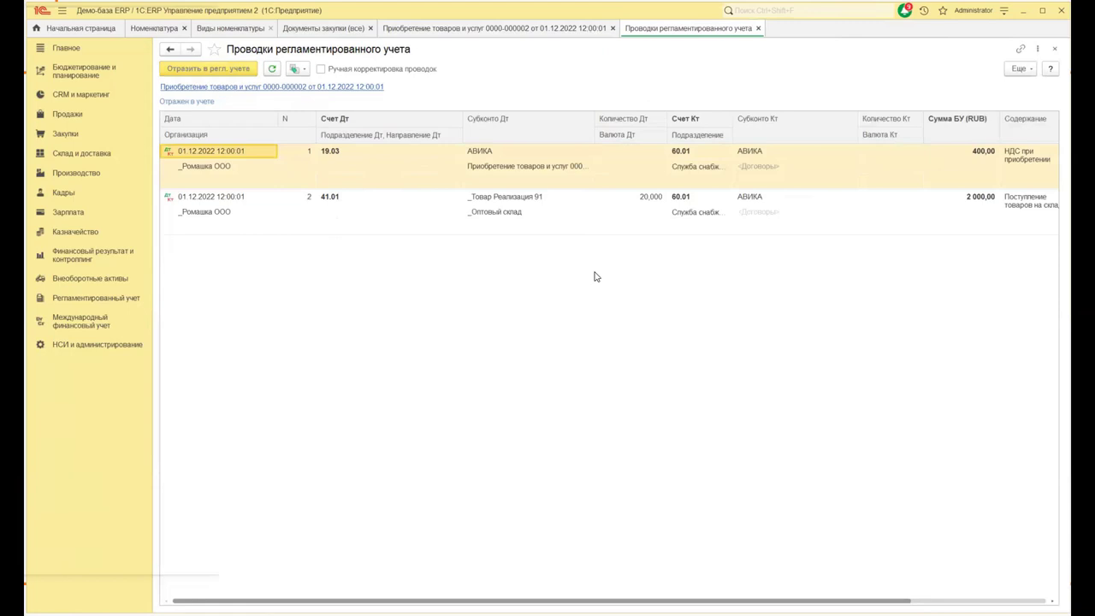
# - Examine the debit account and item subconto of the goods receipt posting
pyautogui.click(360, 202)
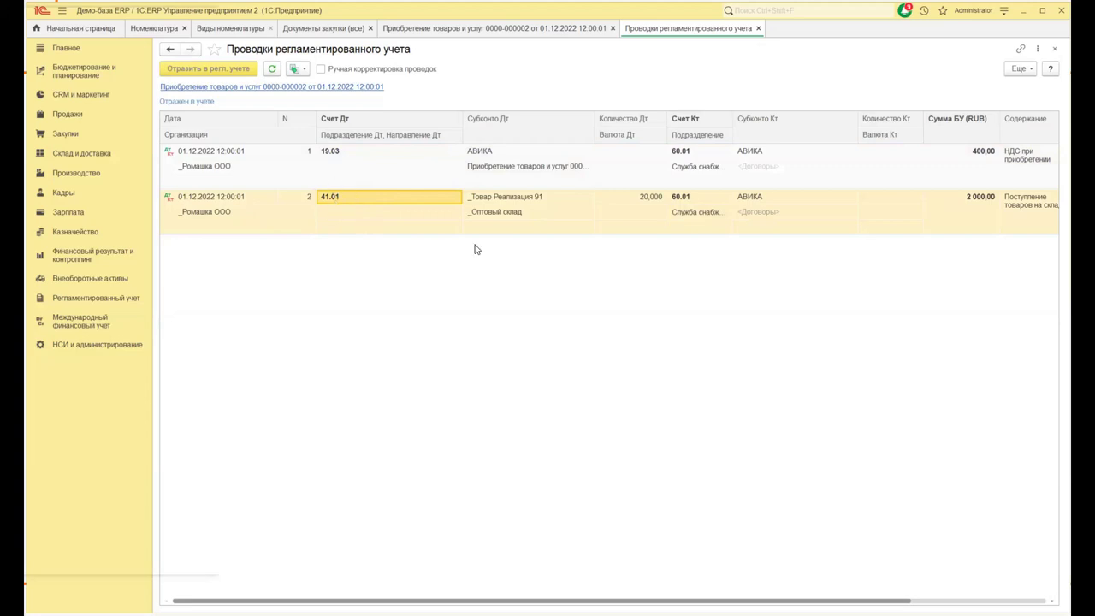
pyautogui.click(538, 199)
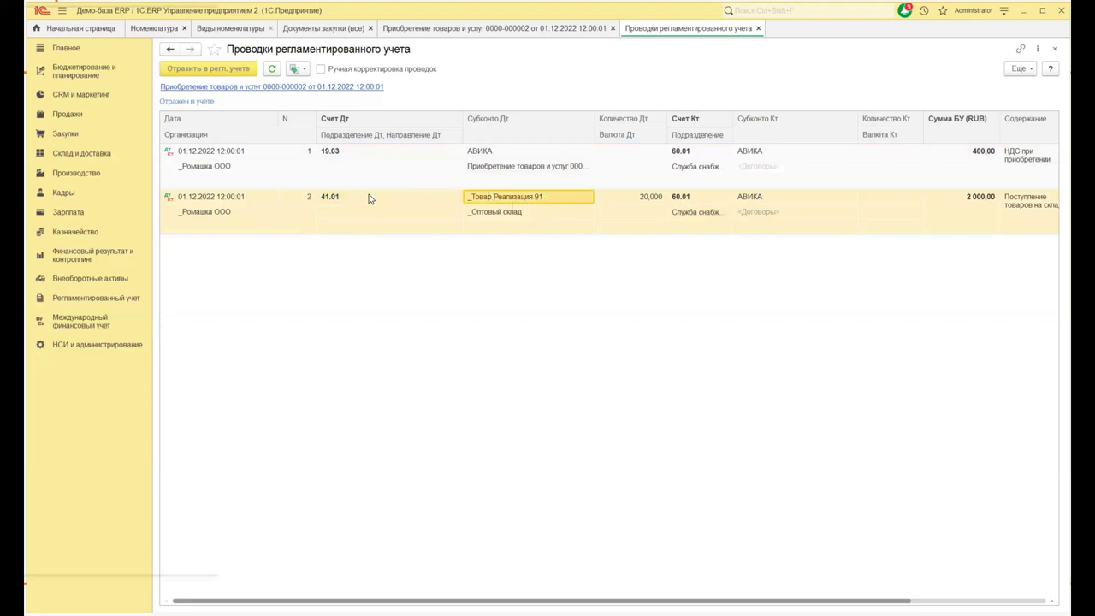
pyautogui.click(337, 198)
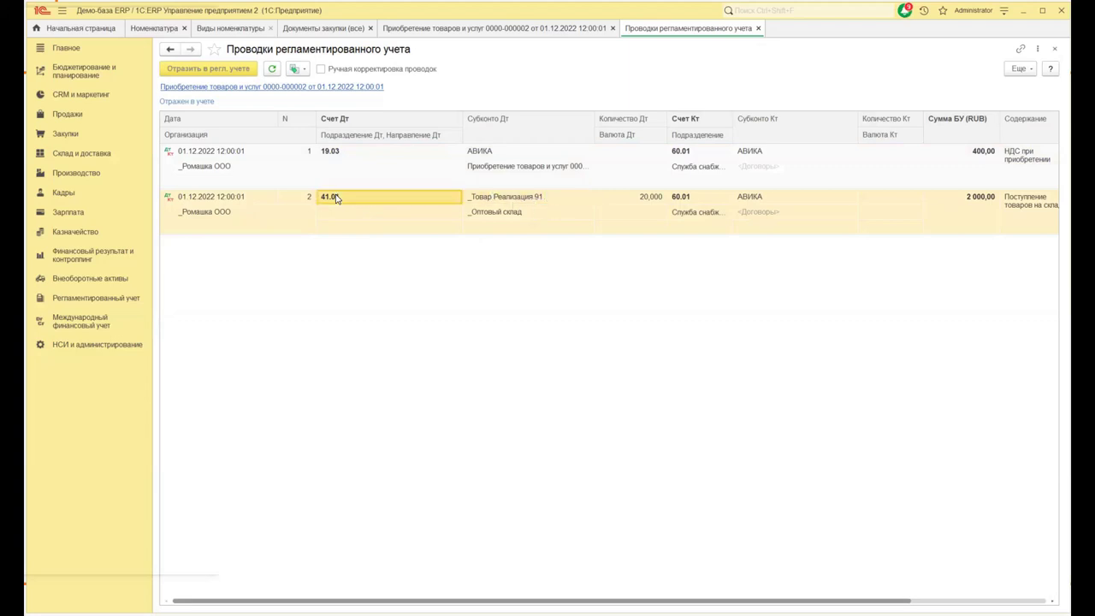
pyautogui.click(579, 203)
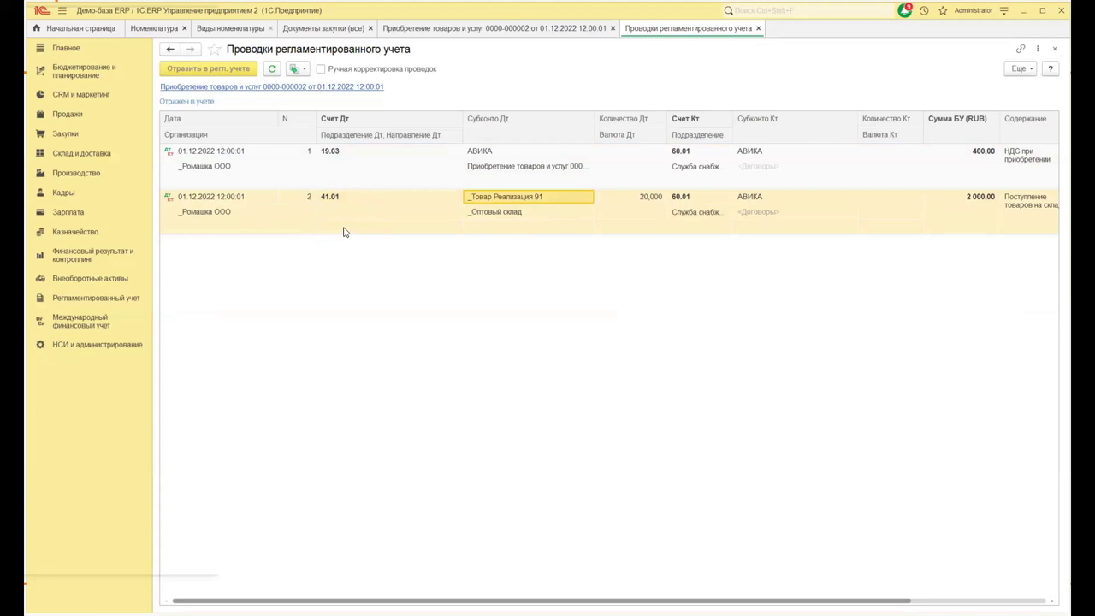
# - Open the item card _Товар Реализация 91 from the posting and view its analytical and financial accounting groups under Финансовый учет
pyautogui.doubleClick(583, 199)
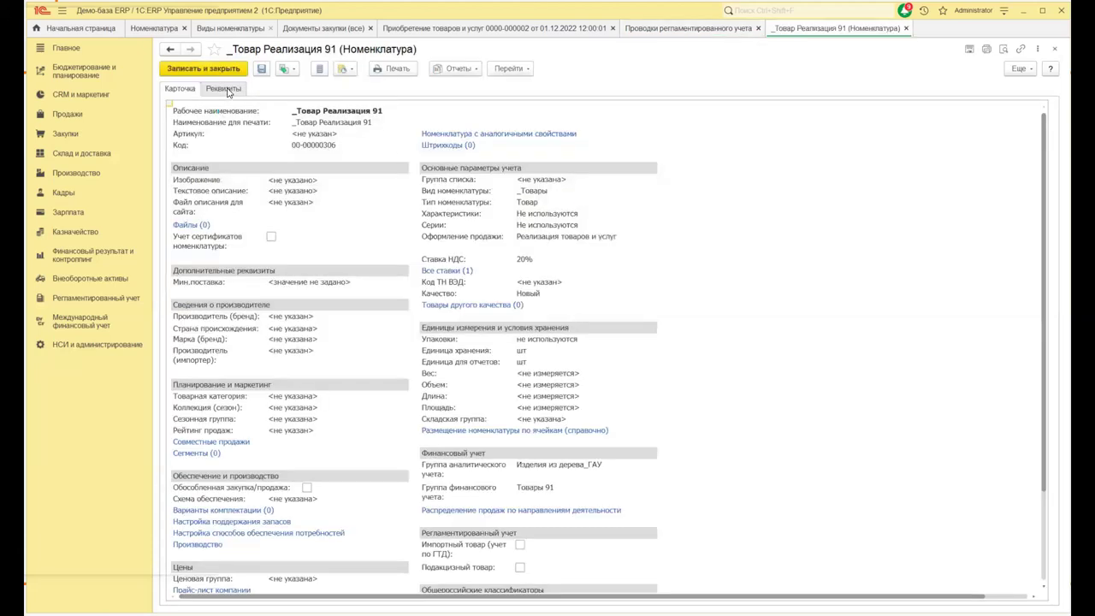
pyautogui.click(226, 89)
pyautogui.click(434, 214)
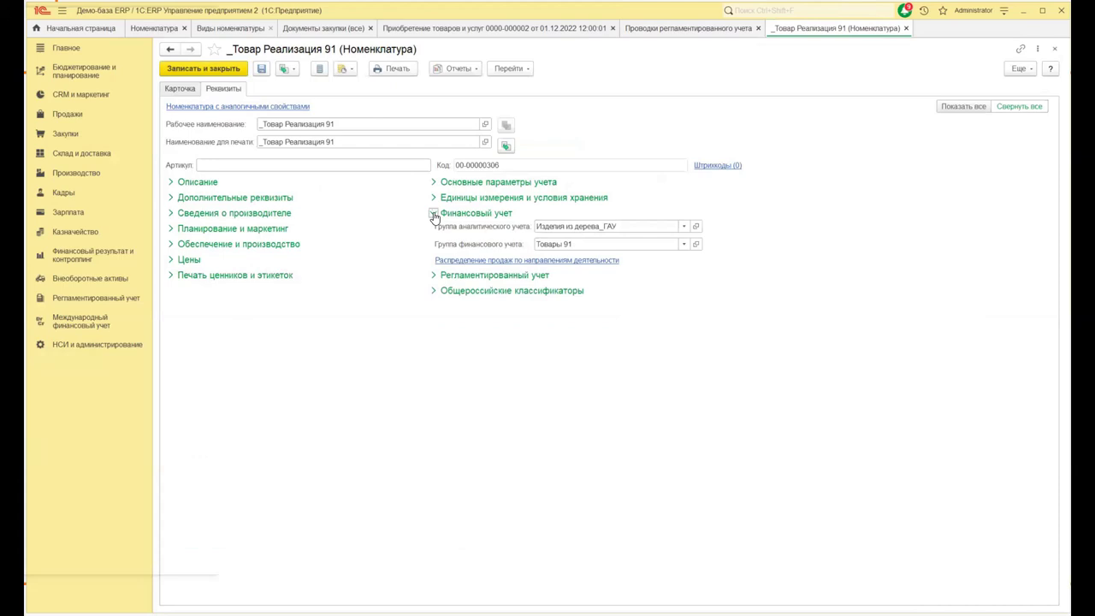
pyautogui.click(434, 215)
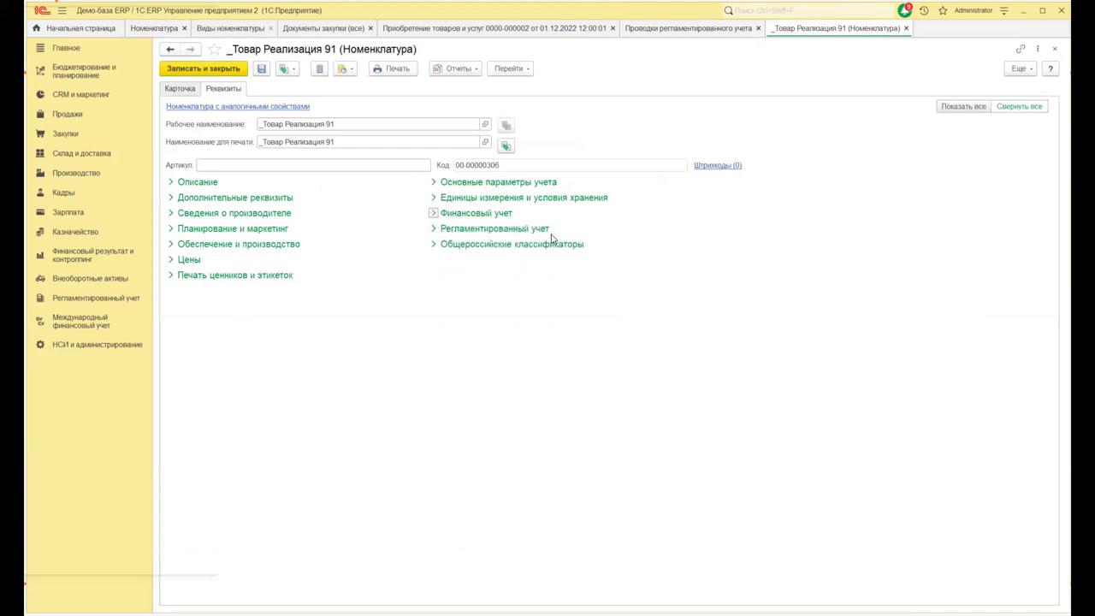
# - Open the item's financial accounting group Товары 91 and view its account setting exceptions by organization and warehouse
pyautogui.click(434, 213)
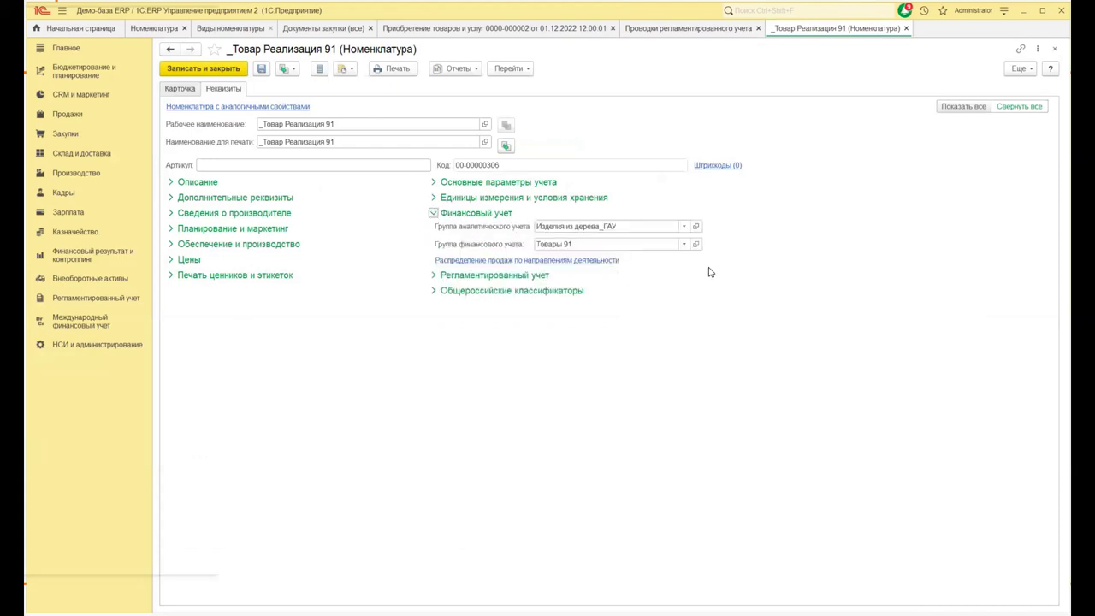
pyautogui.click(696, 244)
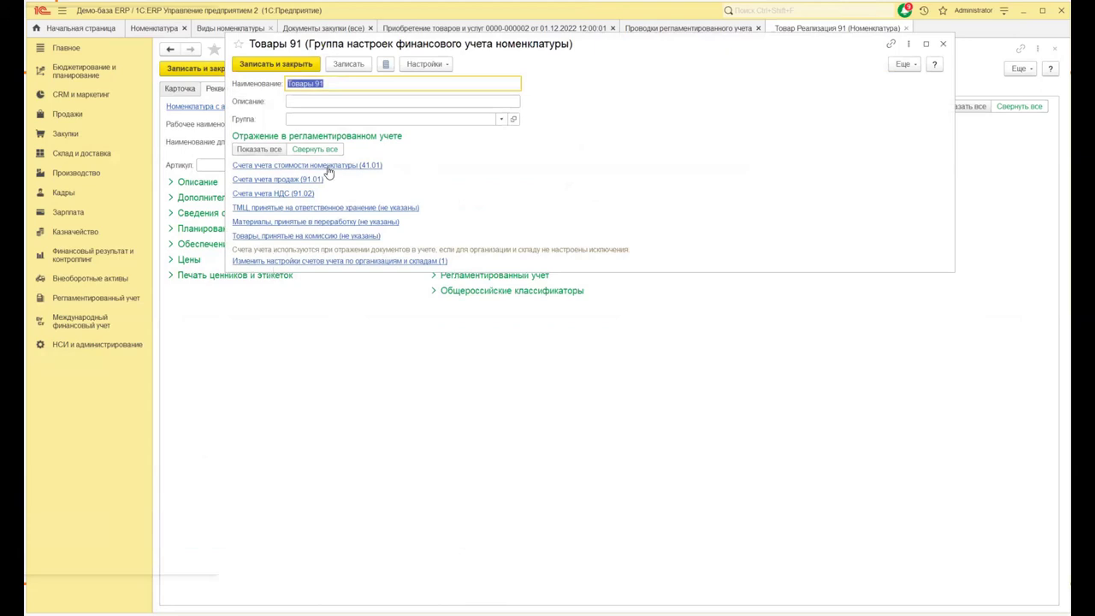
pyautogui.click(304, 262)
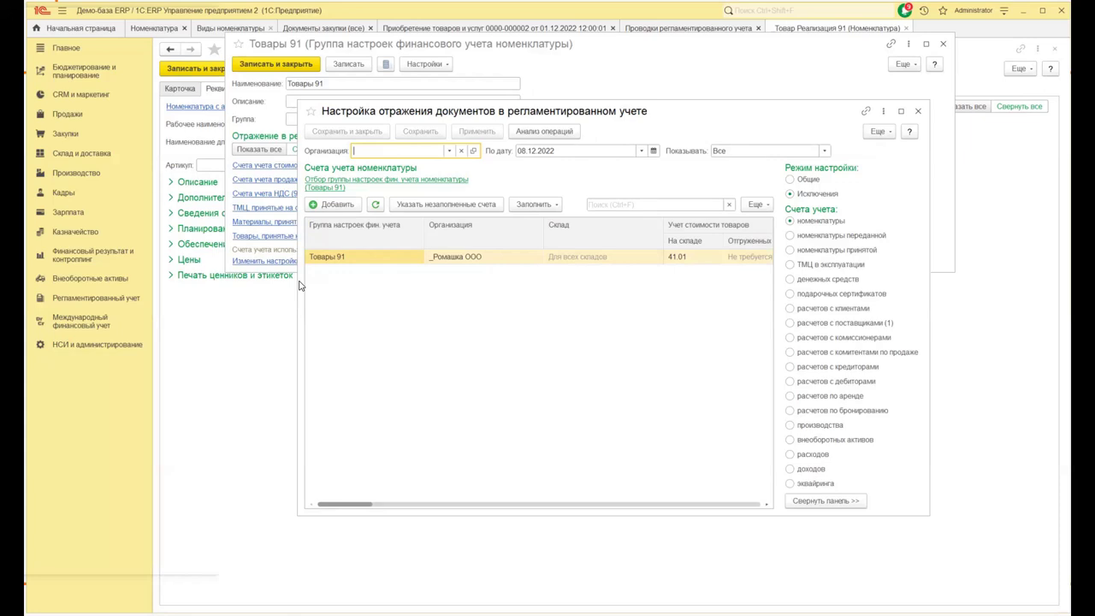
# - Open a blank account exception for Товары 91 to view its fields, discard it, and close the settings, group and item card
pyautogui.click(336, 205)
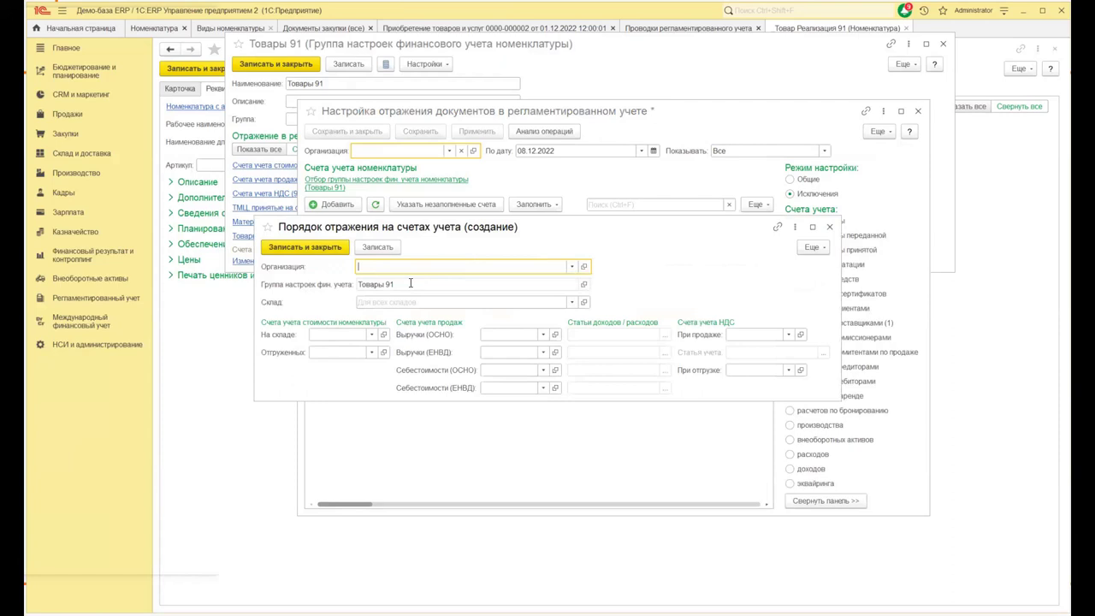
pyautogui.click(513, 333)
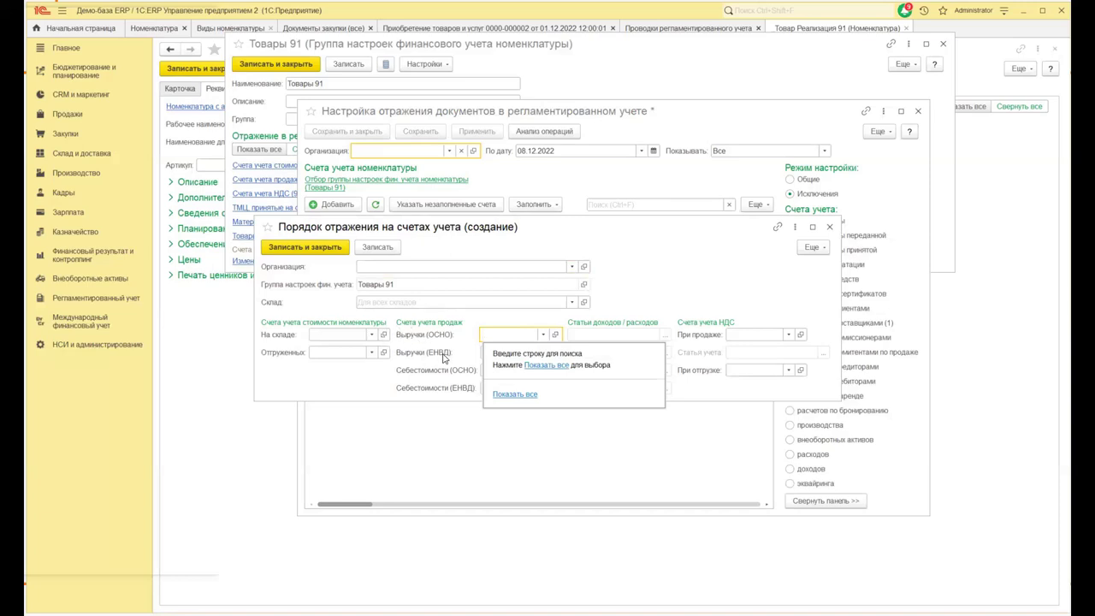
pyautogui.click(830, 229)
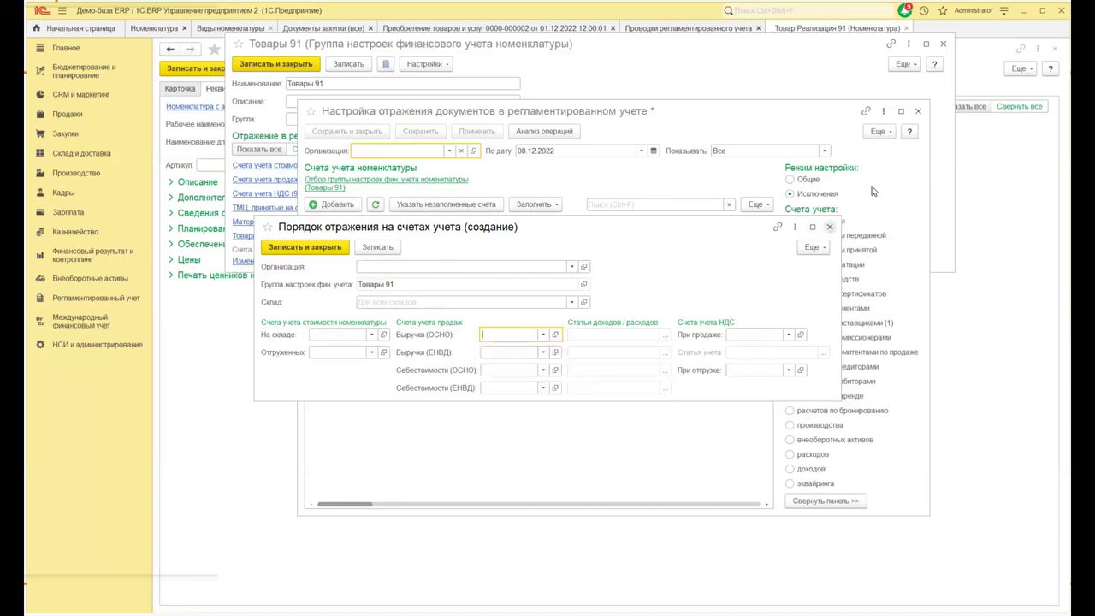
pyautogui.click(830, 228)
pyautogui.click(920, 113)
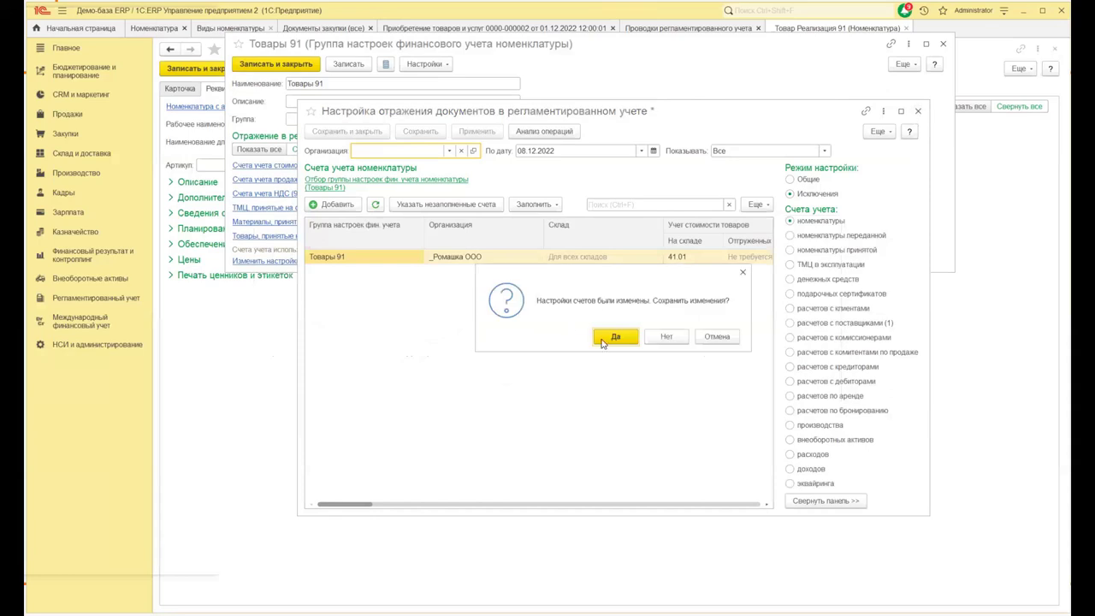
pyautogui.click(667, 337)
pyautogui.click(942, 43)
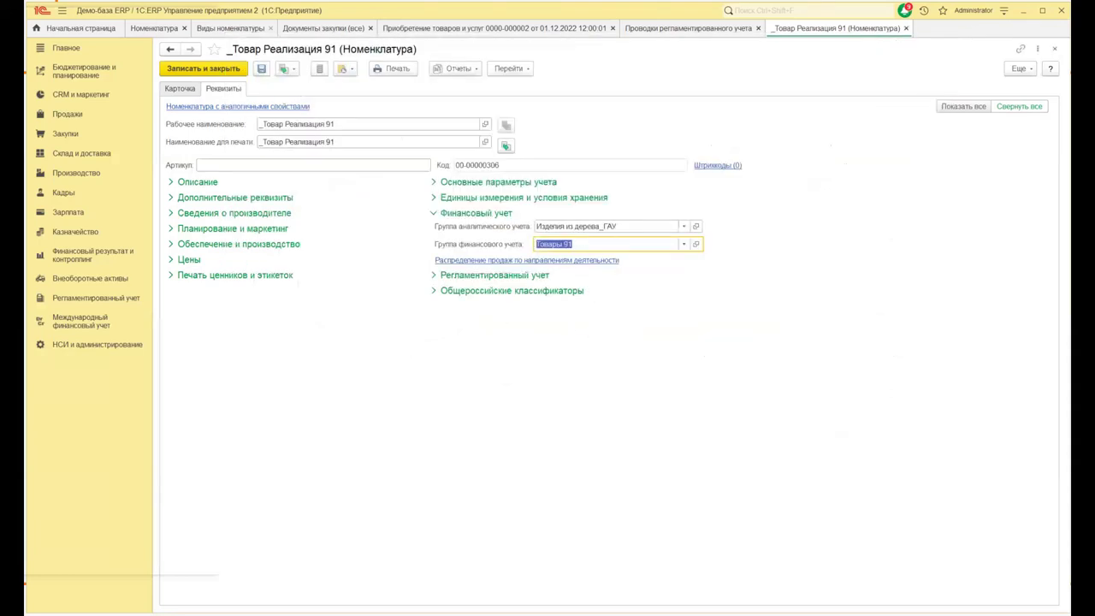
pyautogui.click(1055, 49)
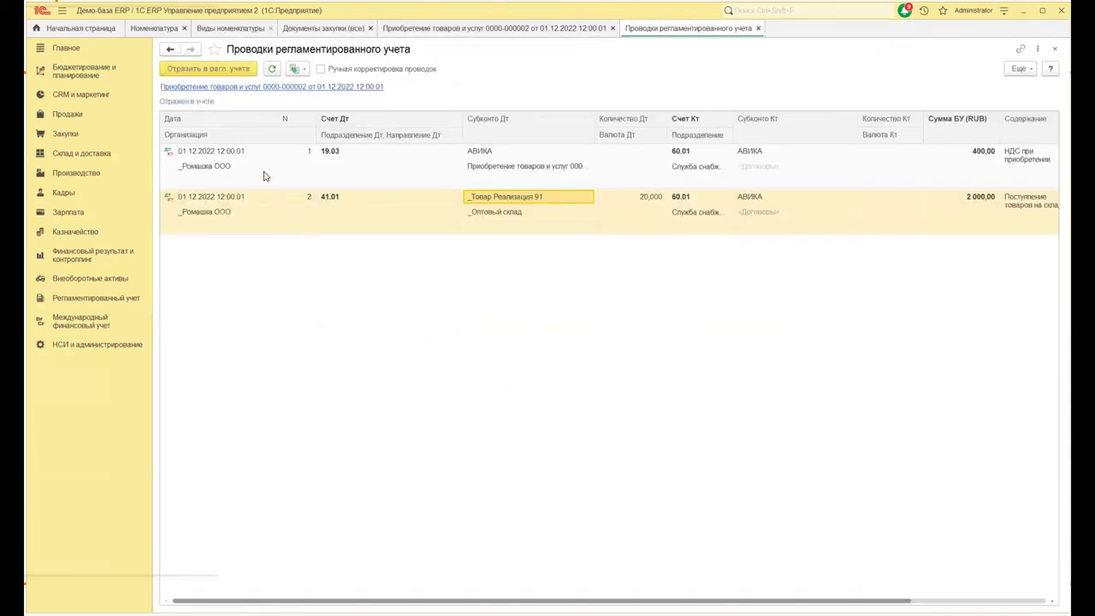
# - Examine the VAT posting's debit account and both postings' credit accounts, and close the postings and the purchase document
pyautogui.click(329, 157)
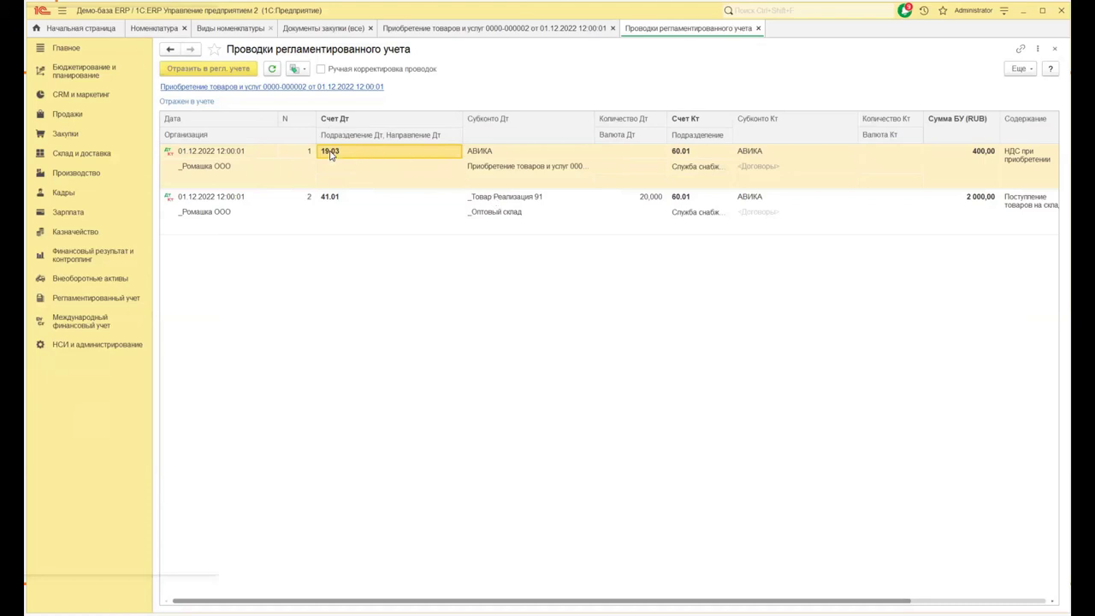
pyautogui.click(694, 202)
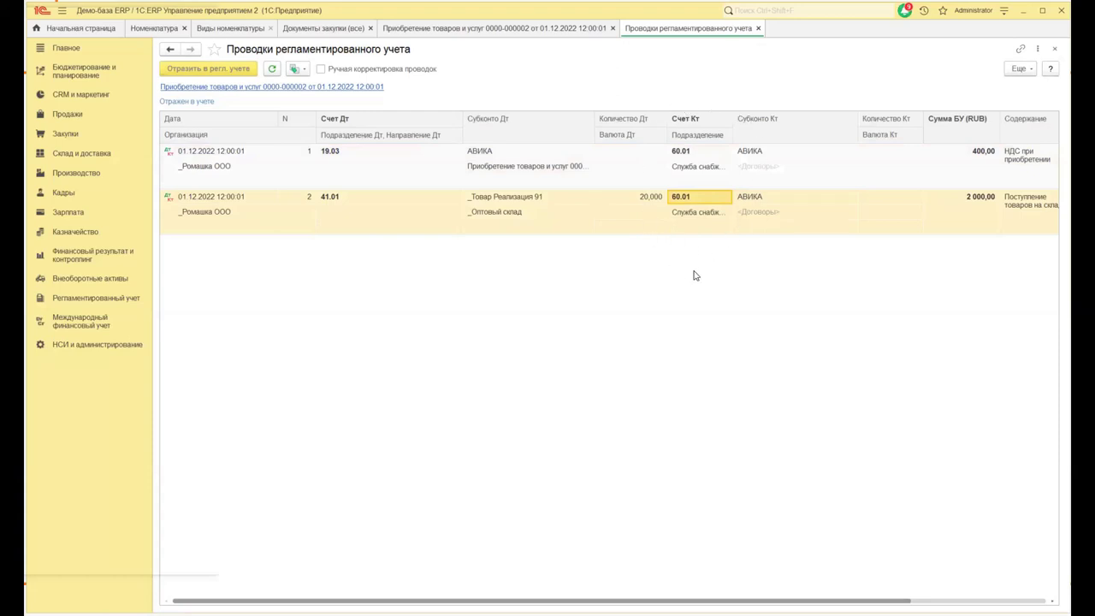
pyautogui.click(682, 156)
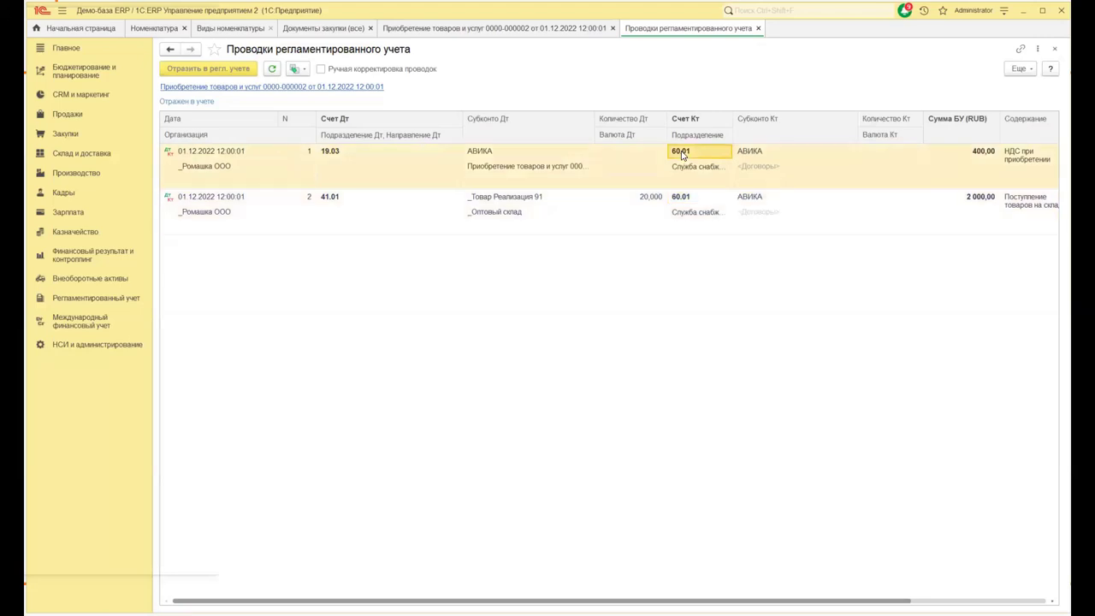
pyautogui.click(1055, 49)
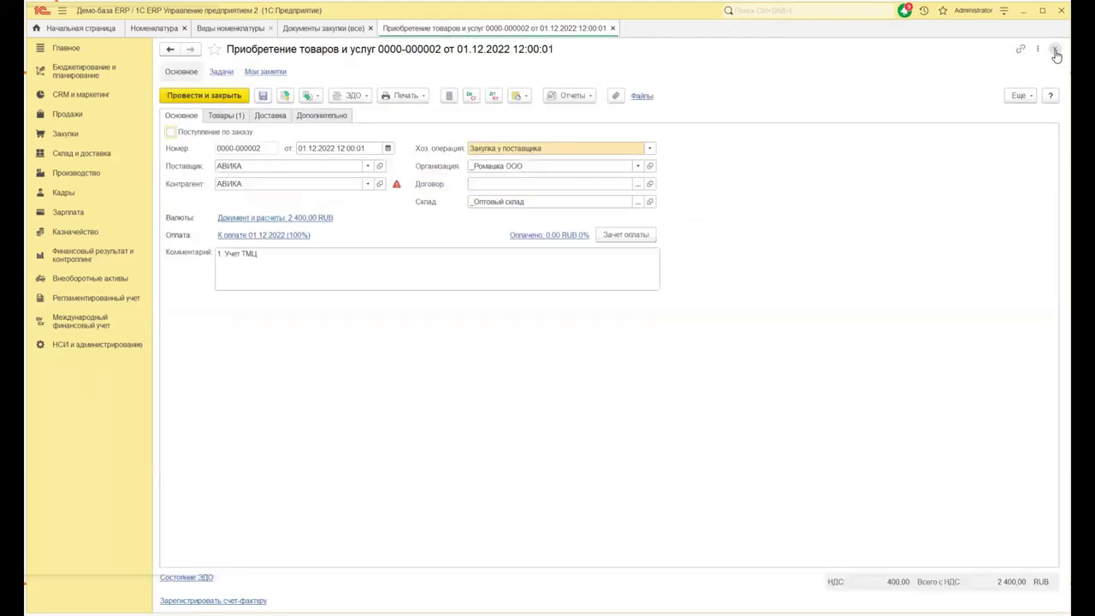
pyautogui.click(1055, 49)
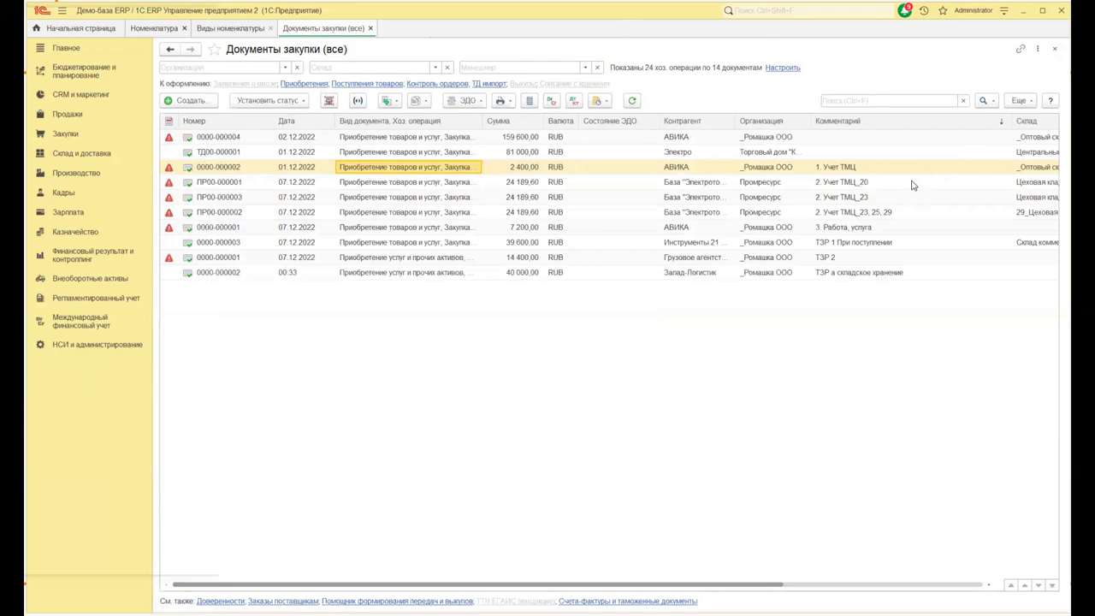
# - Open the purchase document commented "2. Учет ТМЦ_20", view its goods, post it and open its regulated accounting postings
pyautogui.click(417, 183)
pyautogui.doubleClick(400, 185)
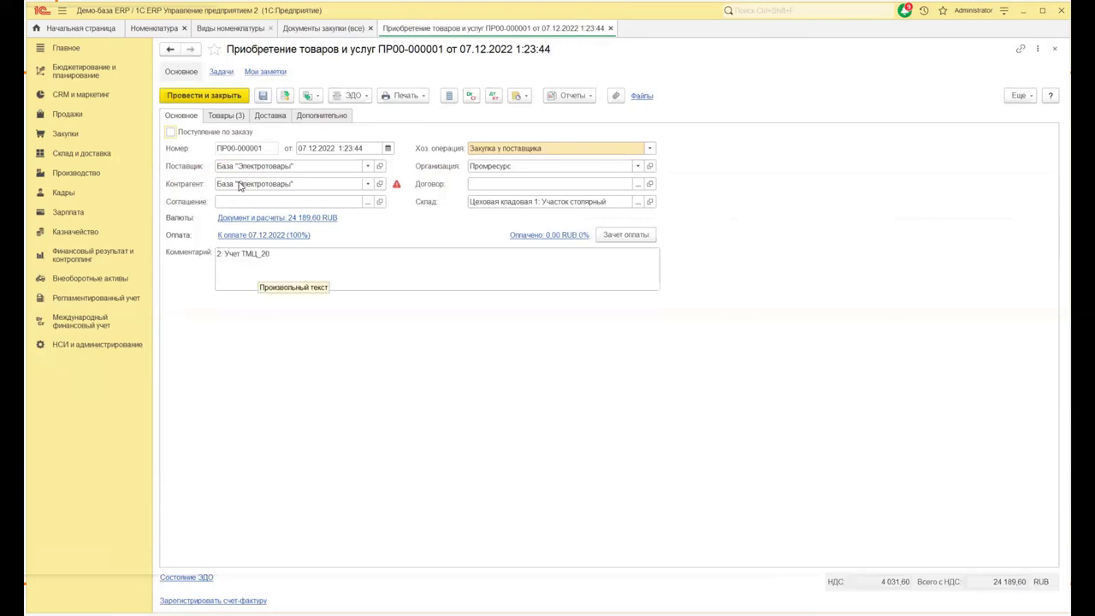
pyautogui.click(225, 117)
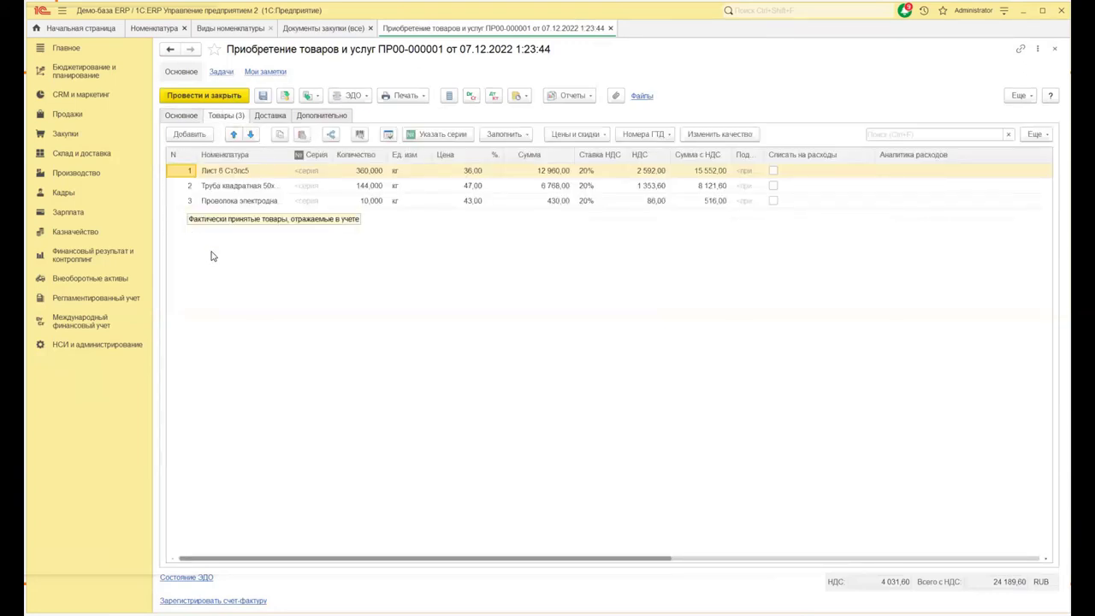
pyautogui.click(286, 95)
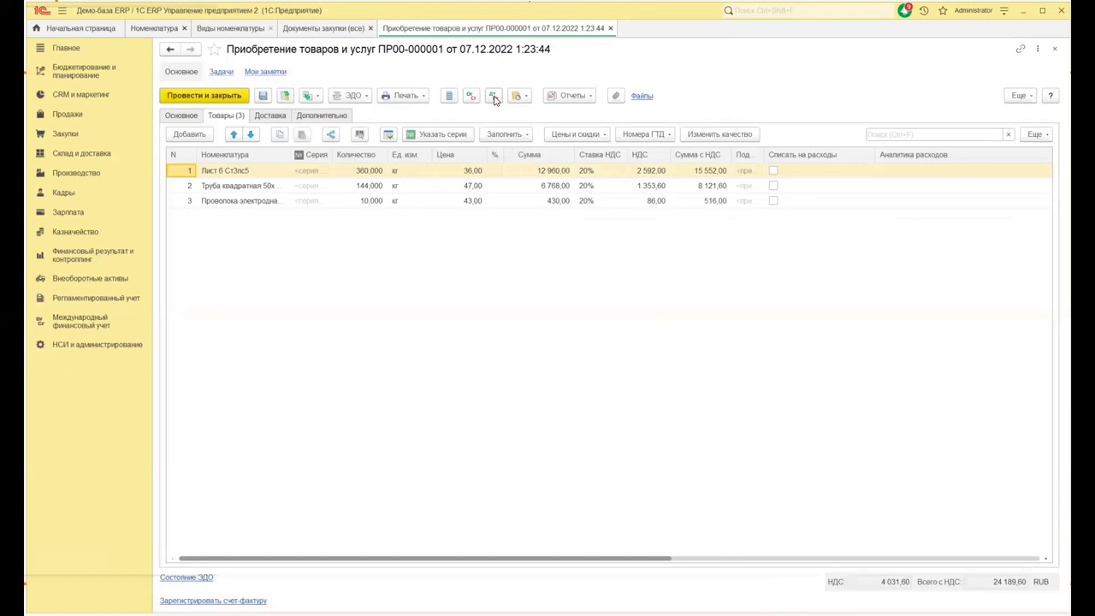
pyautogui.click(494, 96)
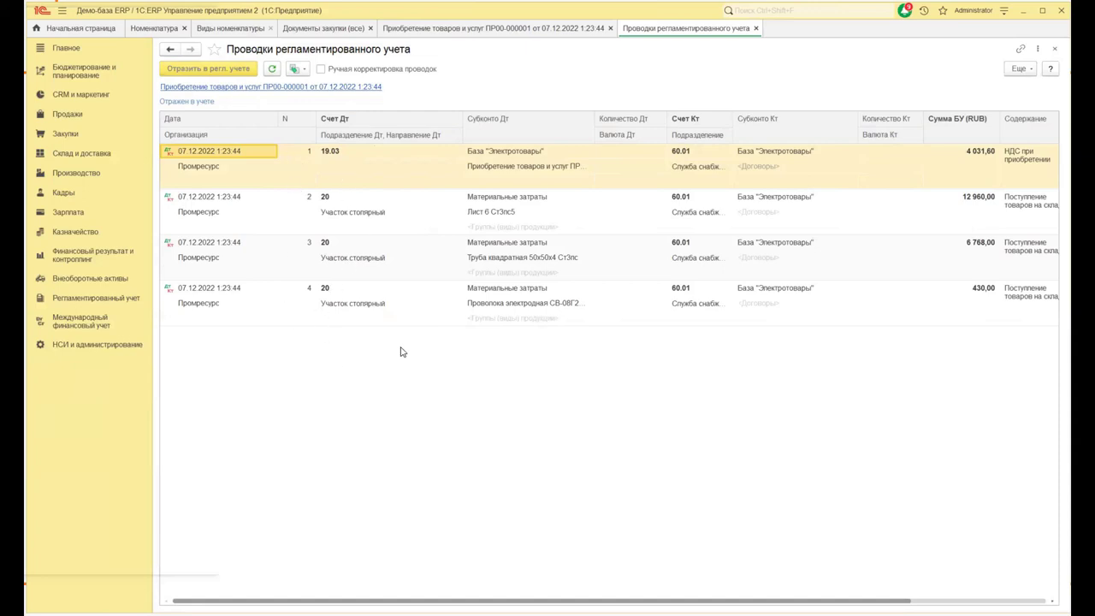
# - Close the postings, view the card of the document's warehouse Цеховая кладовая 1: Участок столярный, and return to the purchase documents list
pyautogui.click(1056, 50)
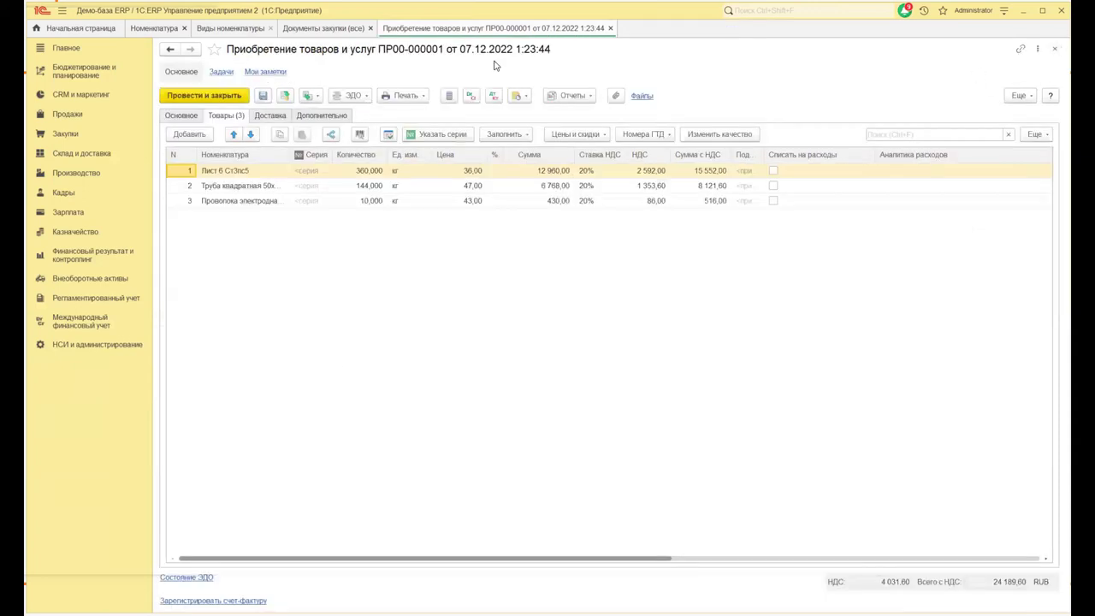
pyautogui.click(181, 117)
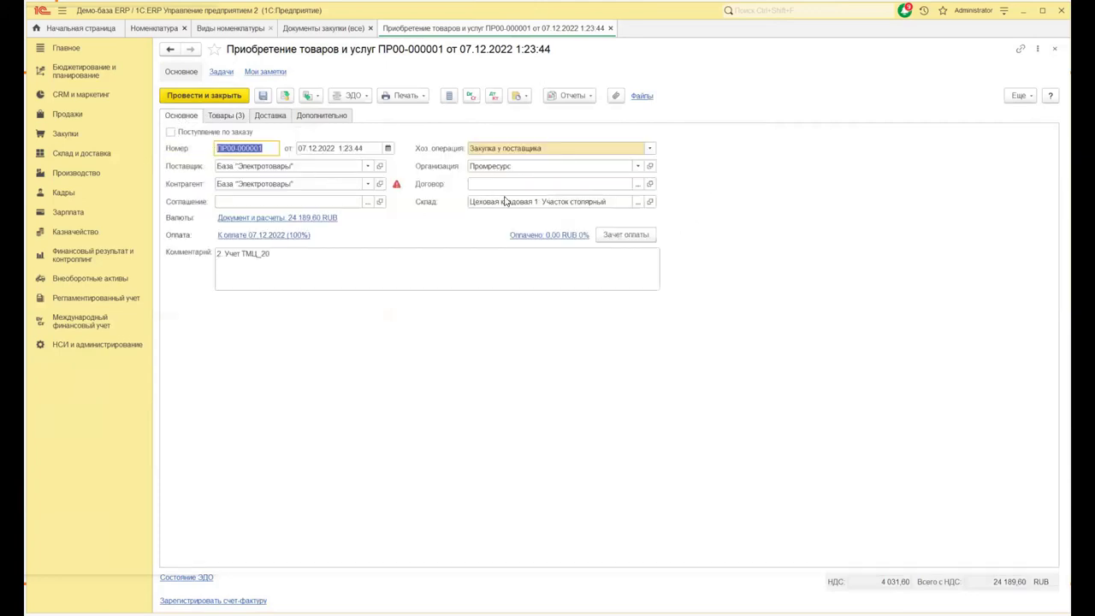
pyautogui.click(650, 202)
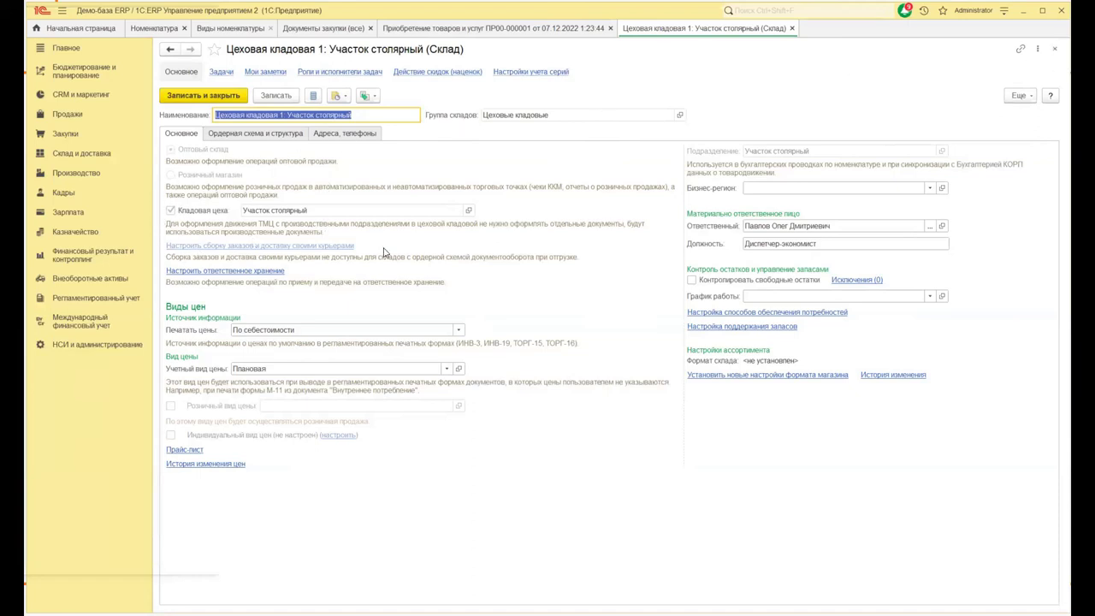
pyautogui.click(1055, 51)
pyautogui.click(1056, 51)
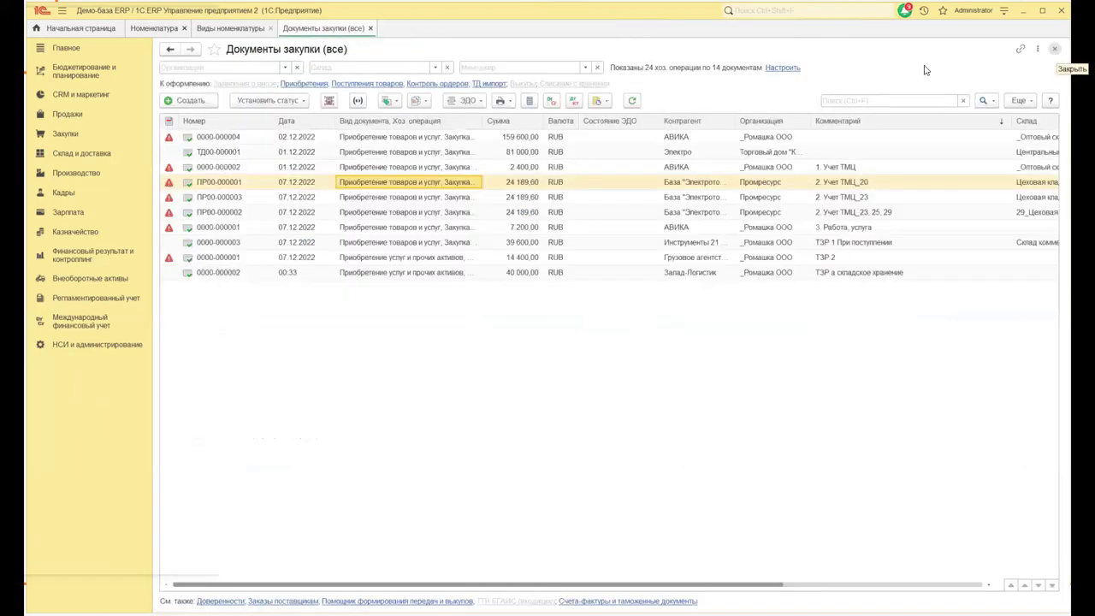
# - Post the purchase document commented "2. Учет ТМЦ_23" and view its regulated accounting postings
pyautogui.click(411, 196)
pyautogui.doubleClick(410, 197)
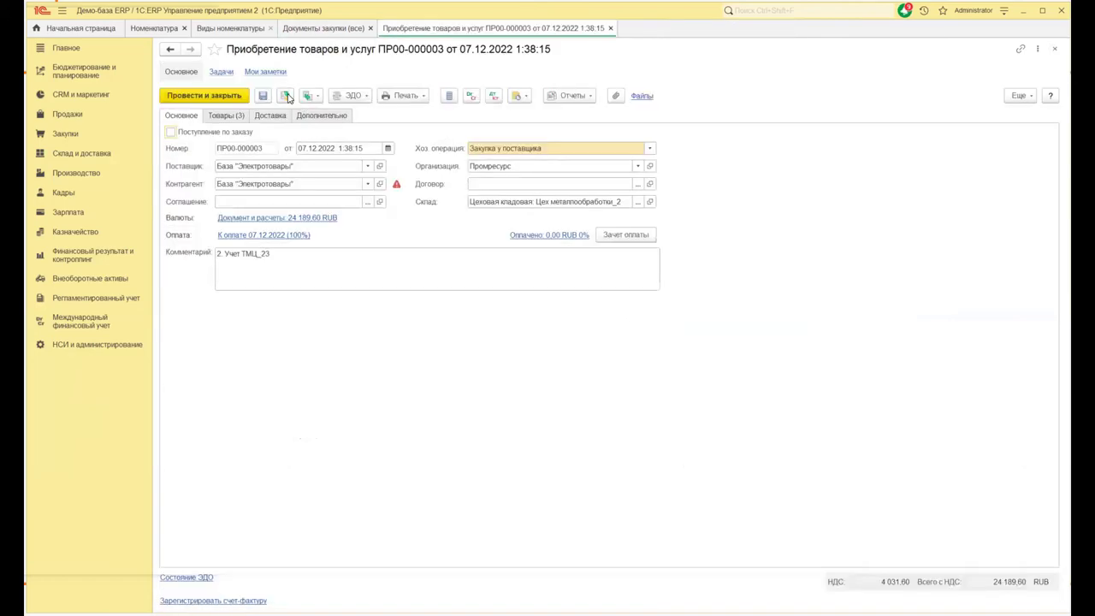
pyautogui.click(285, 96)
pyautogui.click(493, 96)
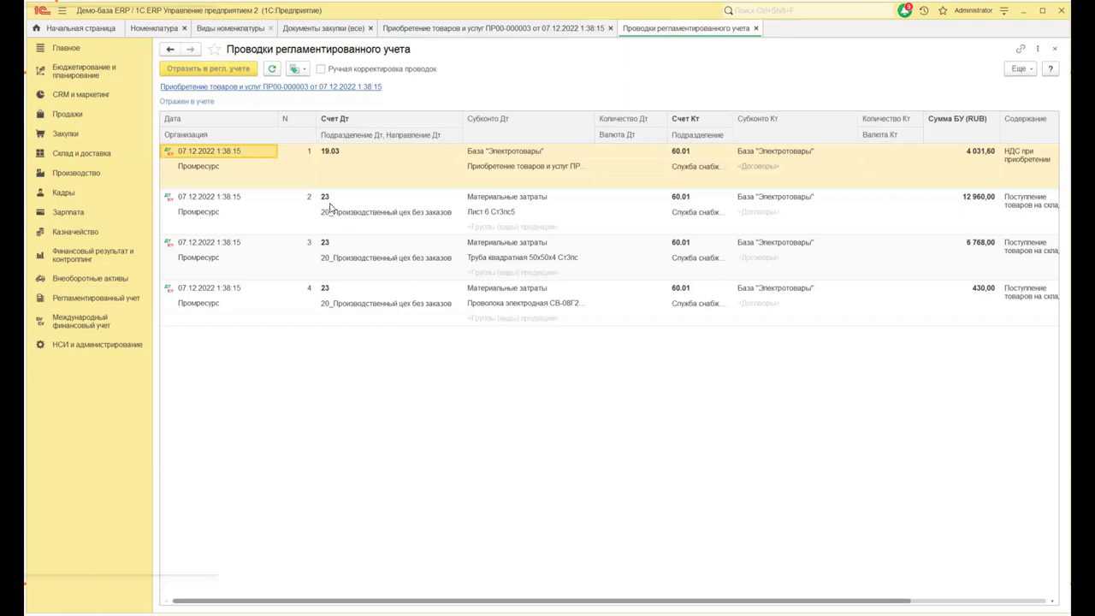
pyautogui.click(1057, 50)
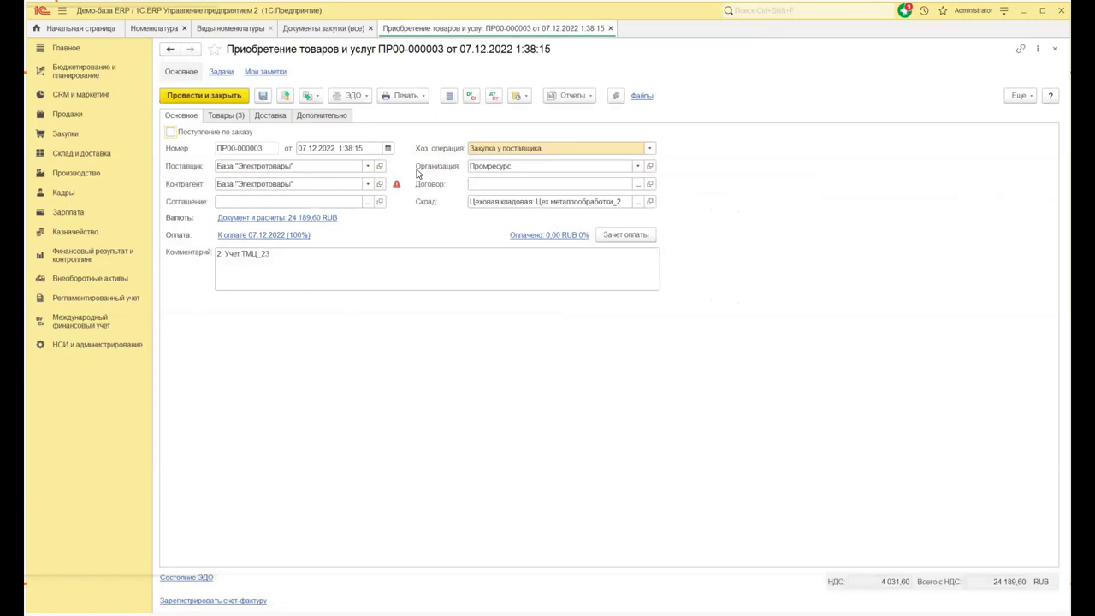
# - Check the department of warehouse Цеховая кладовая: Цех металлообработки_2 in the warehouse selection list, keep the warehouse and close the document
pyautogui.moveTo(417, 174)
pyautogui.click(638, 202)
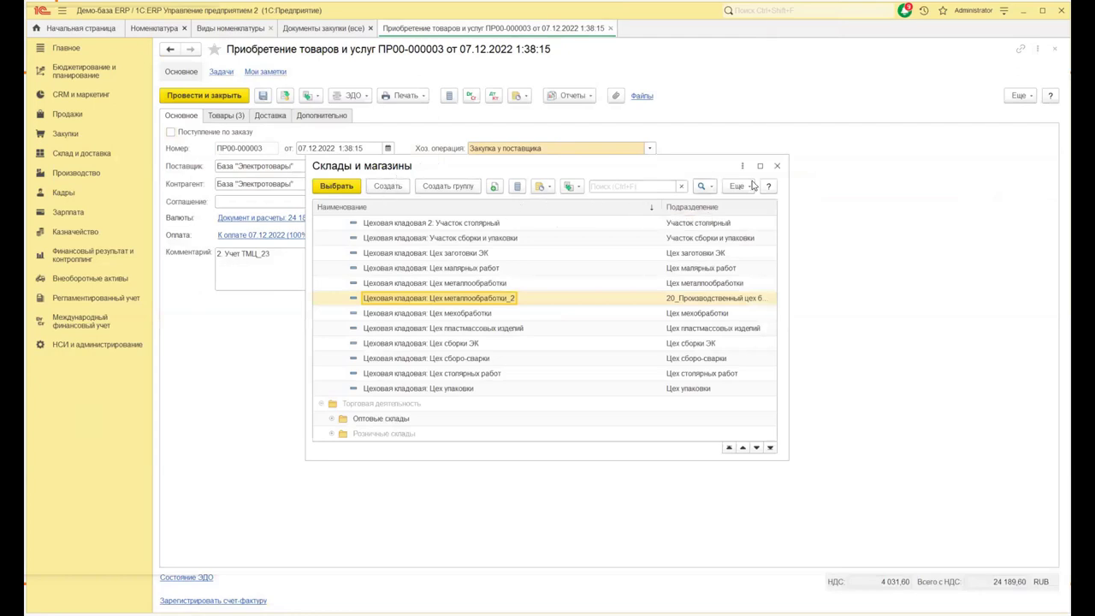
pyautogui.click(777, 165)
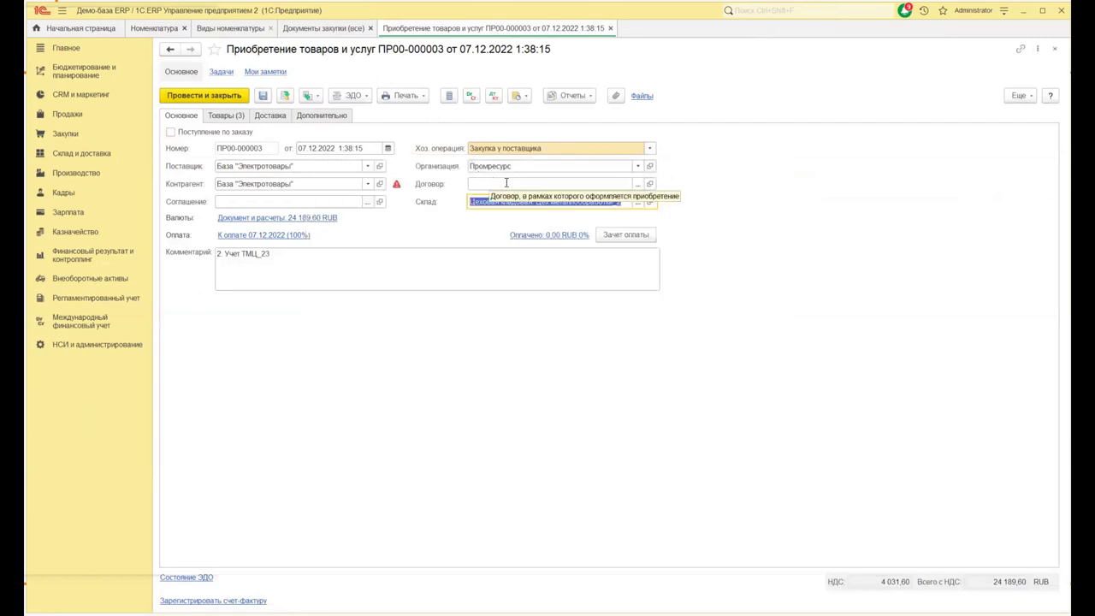
pyautogui.click(1055, 50)
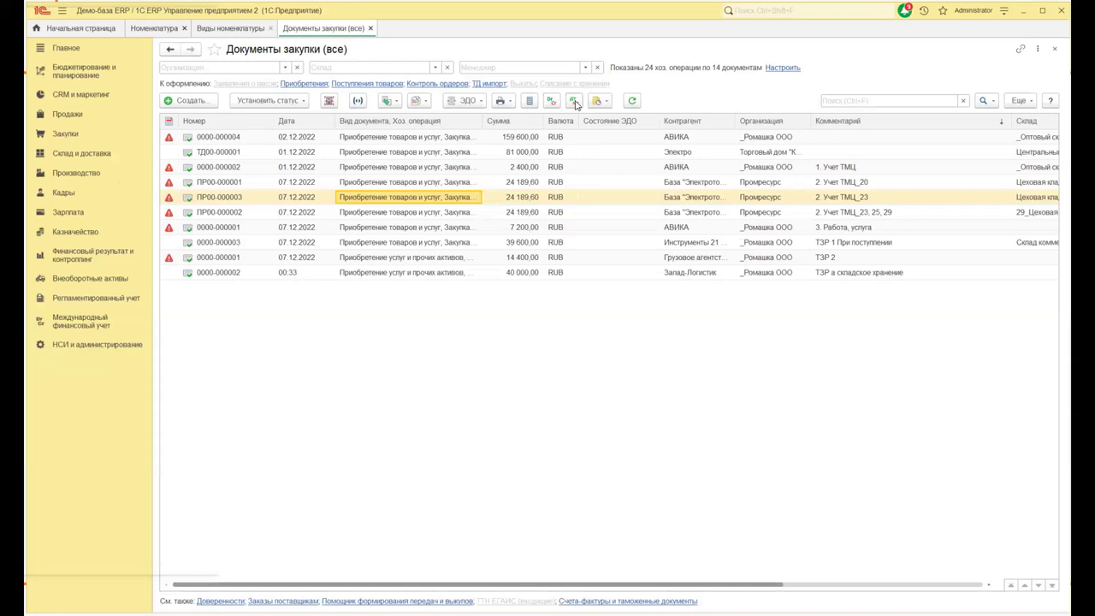
# - Open the regulated accounting postings of the purchase document commented "2. Учет ТМЦ_23, 25, 29"
pyautogui.click(398, 212)
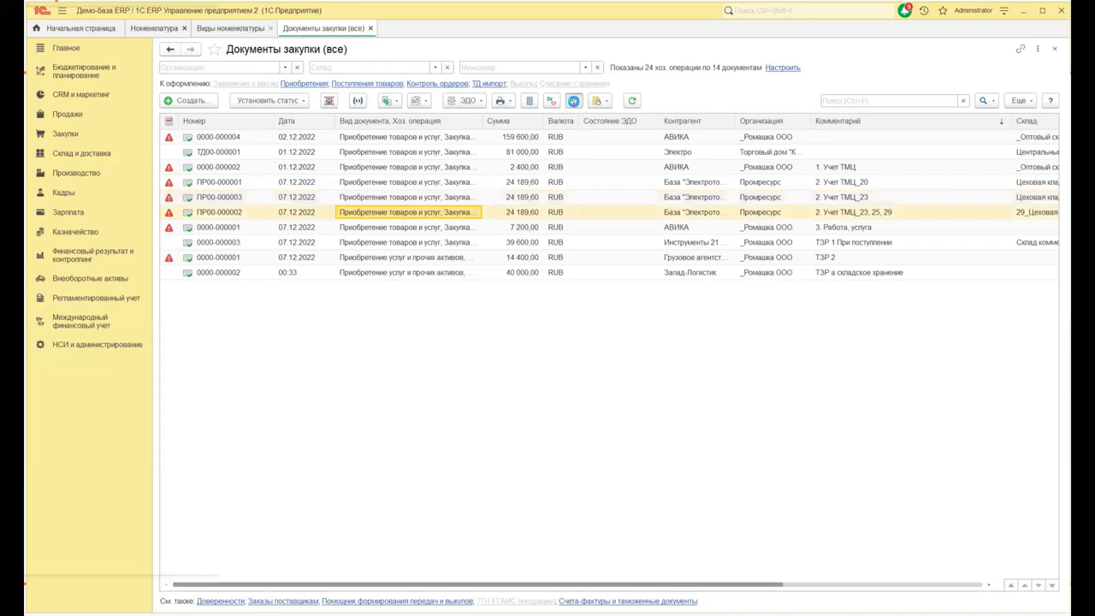
pyautogui.click(573, 101)
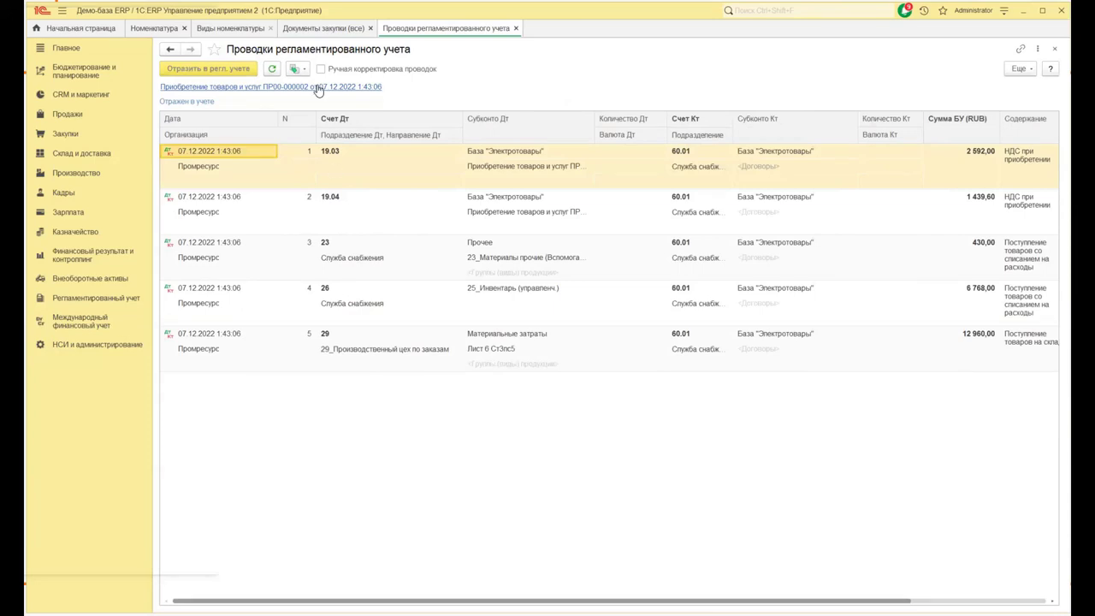
# - Disable Ручное изменение проводок документов under Сервисные функции in the regulated accounting administration settings and return to the postings
pyautogui.click(111, 345)
pyautogui.click(386, 294)
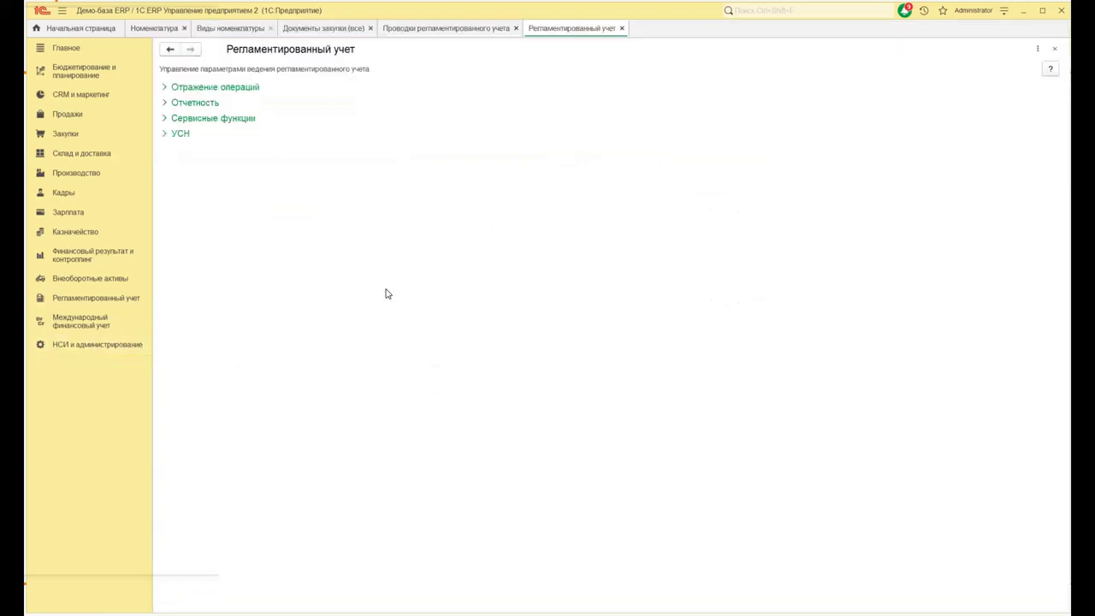
pyautogui.click(166, 119)
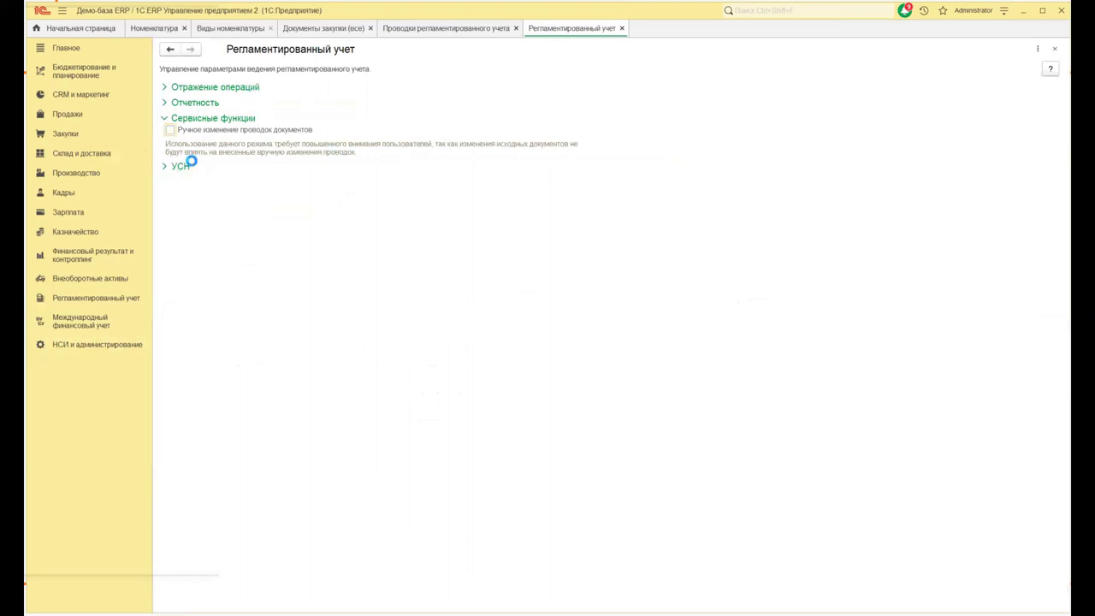
pyautogui.click(1056, 50)
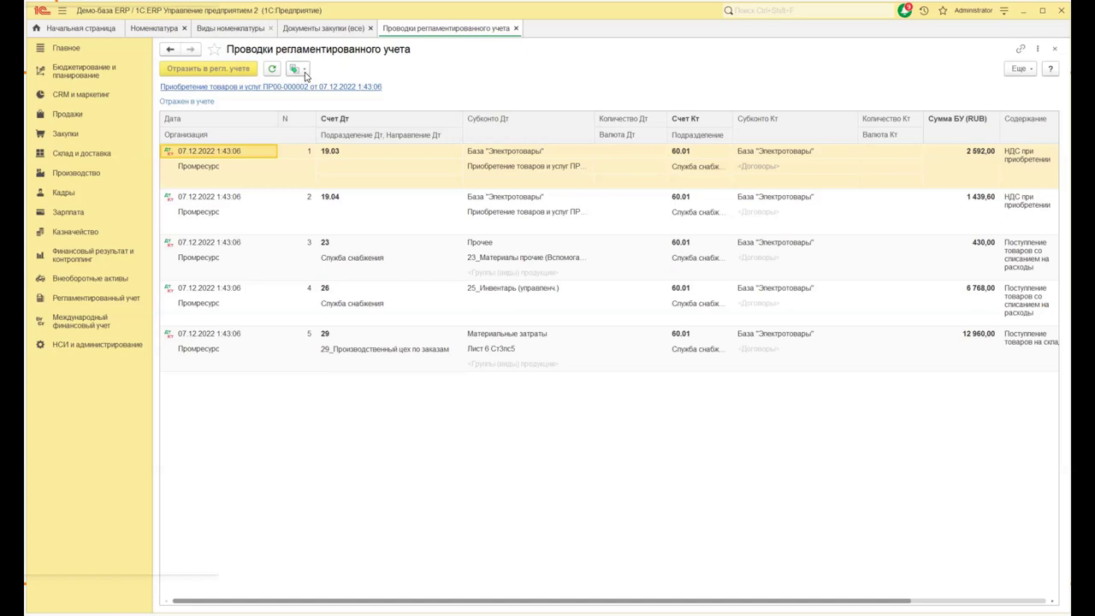
# - Create a regulated accounting operation based on the purchase document's postings and add an entry debiting account 10.01
pyautogui.click(306, 73)
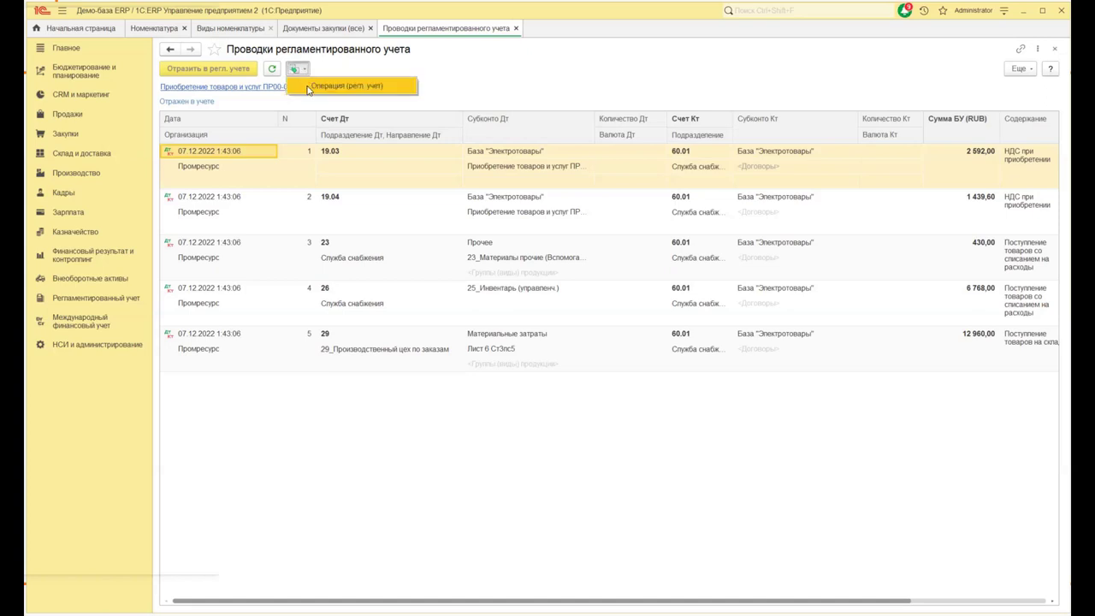
pyautogui.click(308, 88)
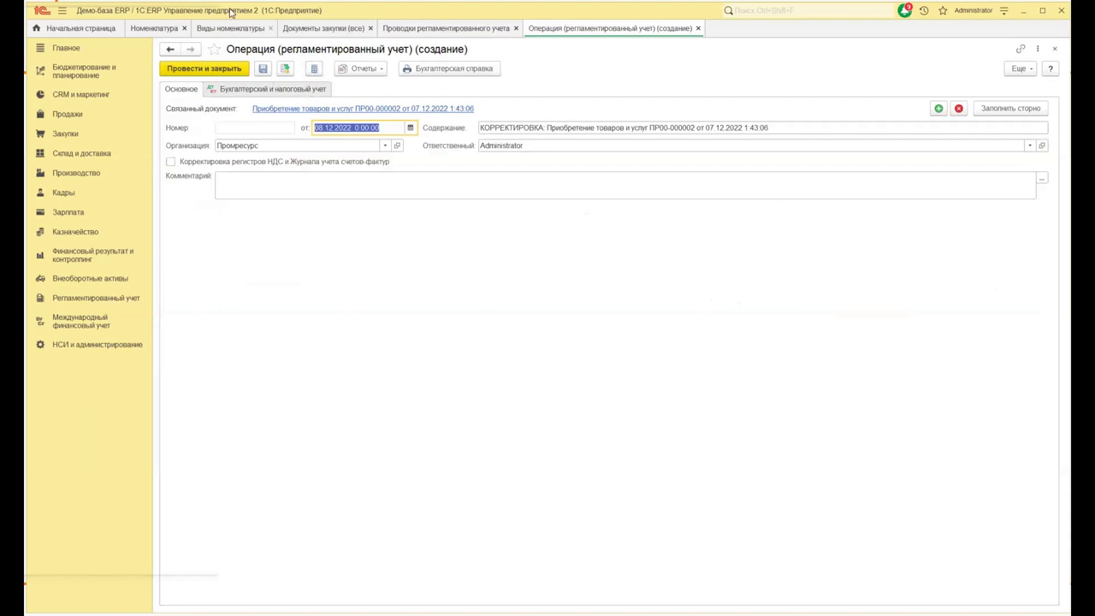
pyautogui.click(283, 90)
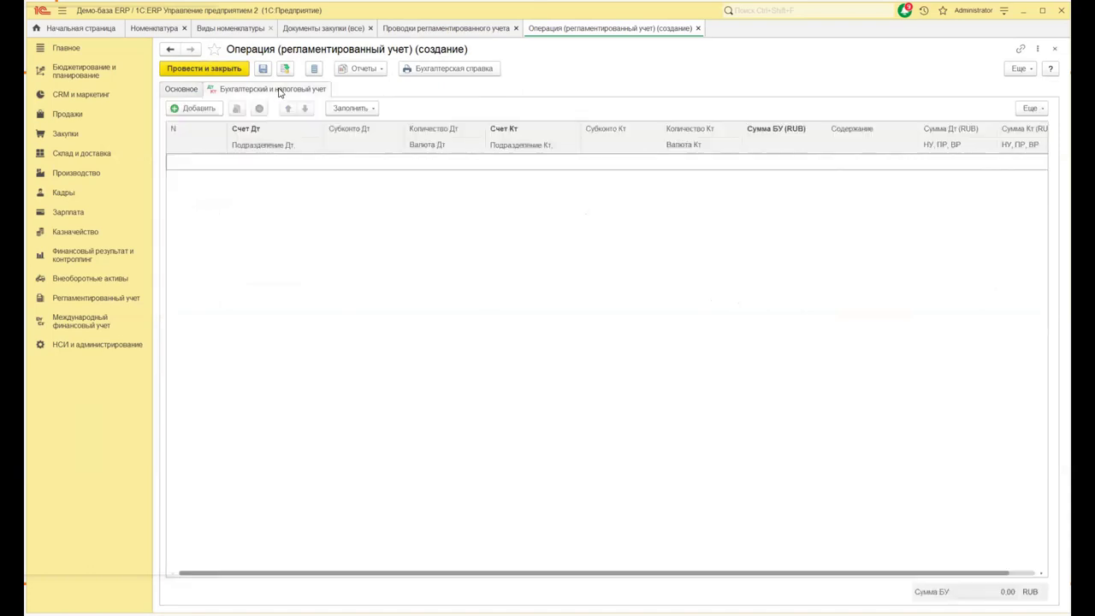
pyautogui.click(205, 109)
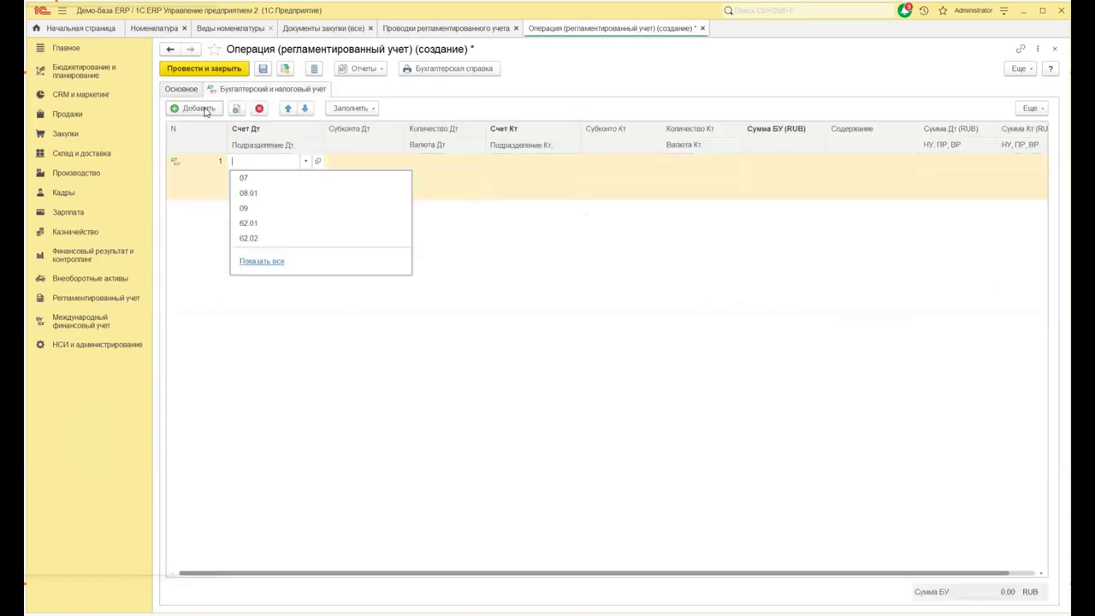
pyautogui.write('10')
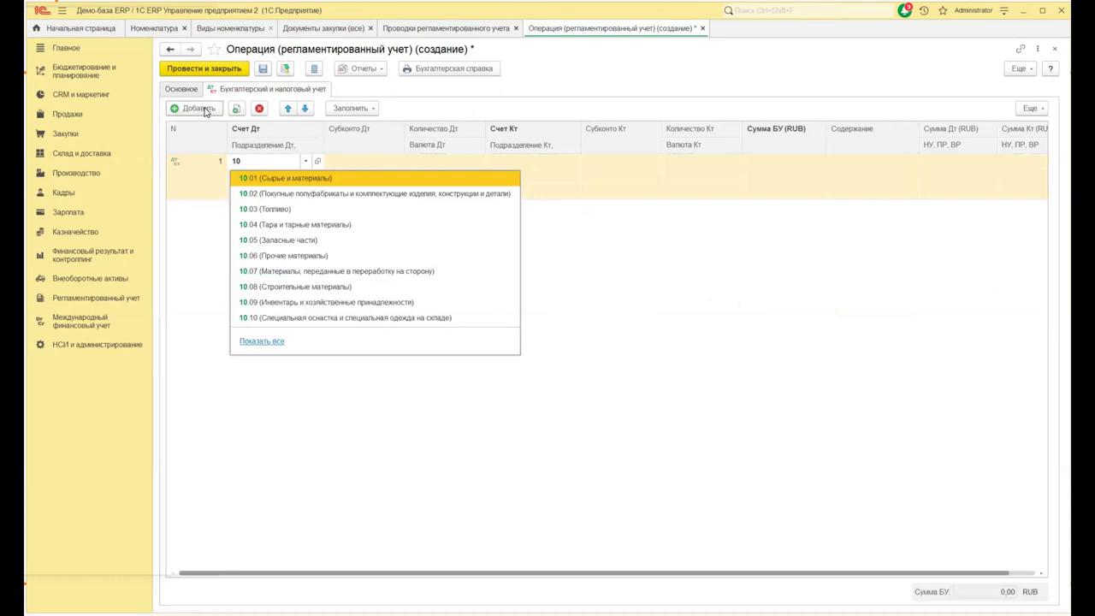
pyautogui.click(269, 178)
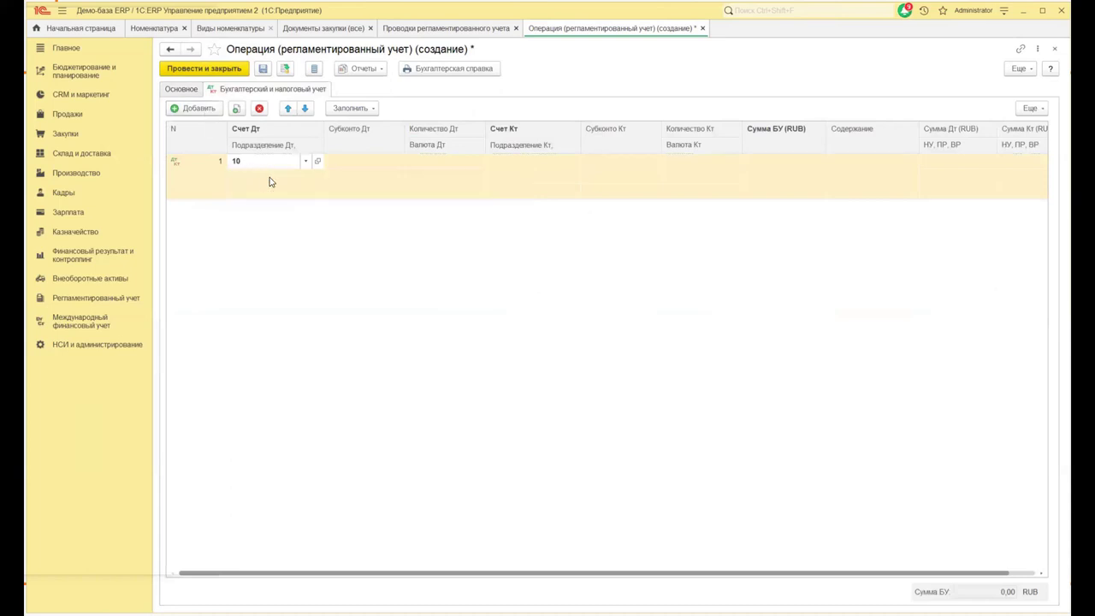
# - Set the entry's credit account to 60.01 and close the operation without saving it
pyautogui.click(440, 163)
pyautogui.write('60')
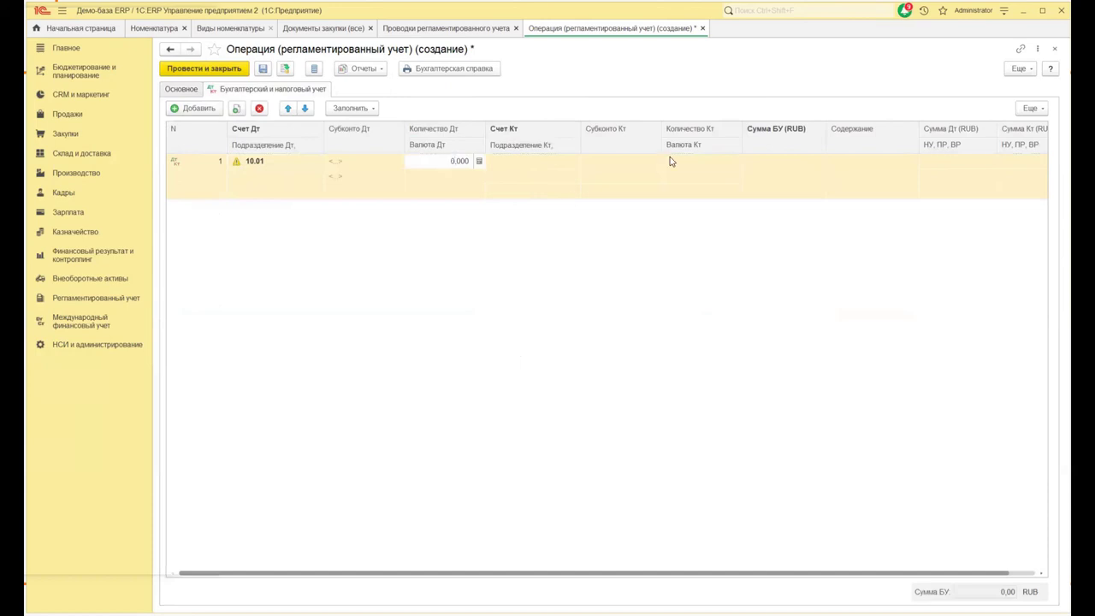
pyautogui.click(550, 162)
pyautogui.write('60')
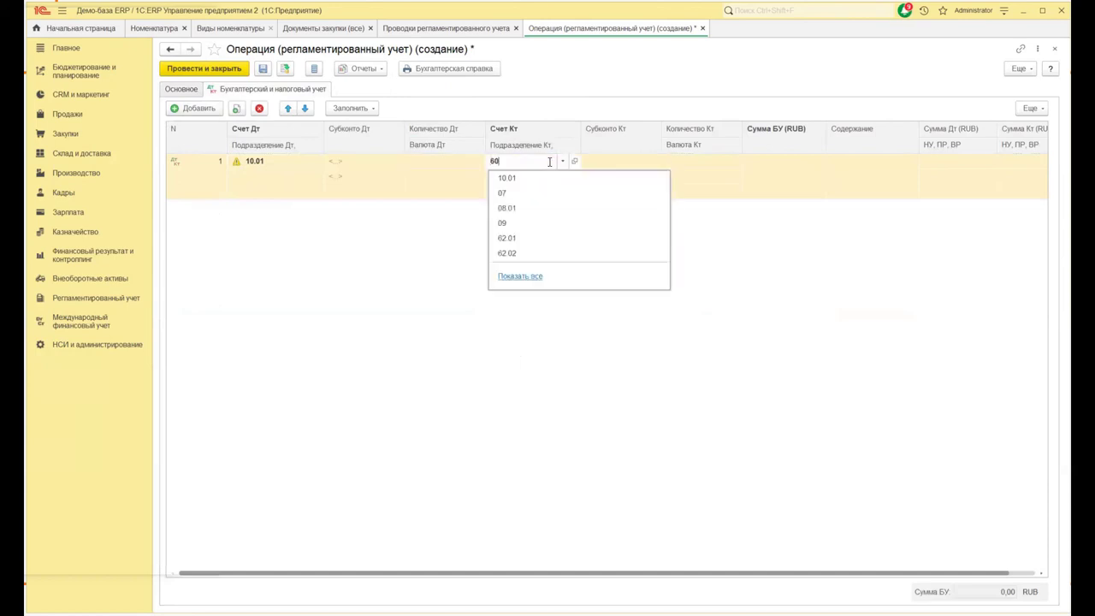
pyautogui.press('Return')
pyautogui.press('Escape')
pyautogui.press('Escape')
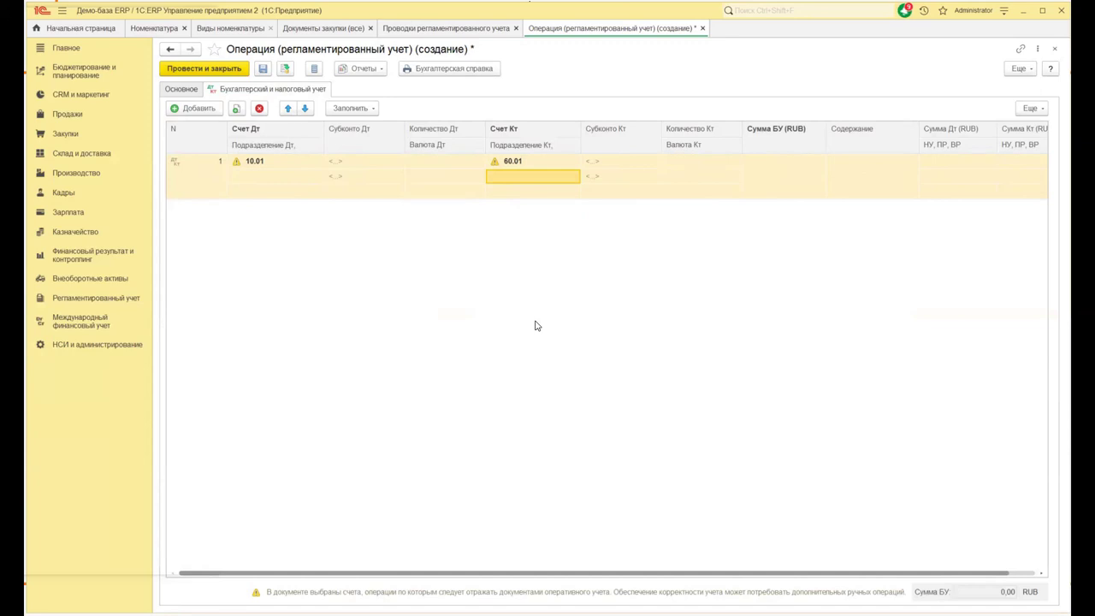
pyautogui.click(1055, 53)
pyautogui.click(590, 337)
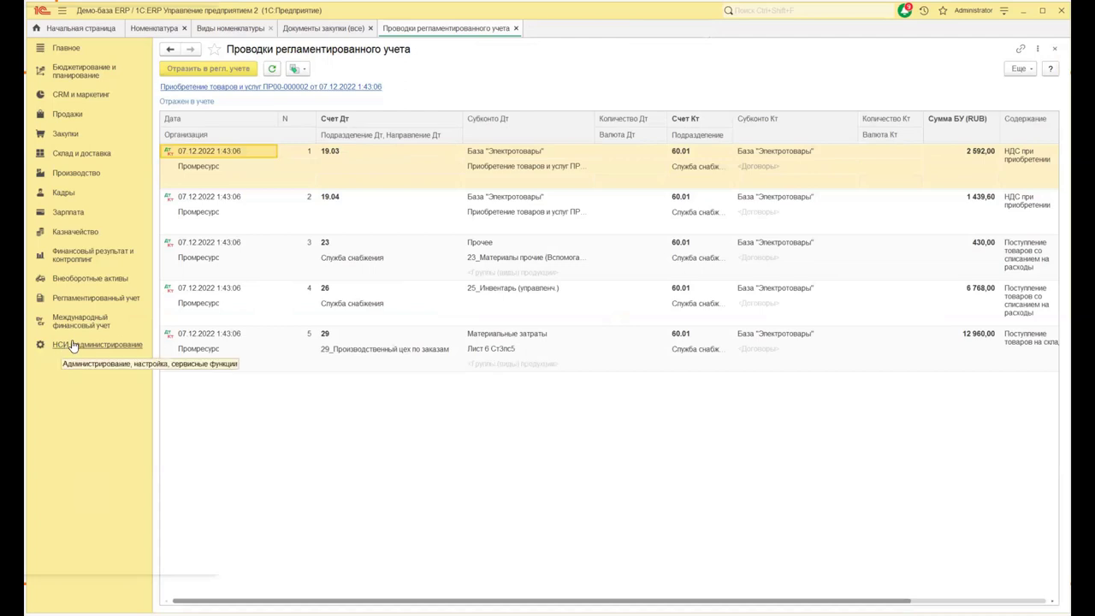
# - View the Отражение документов в регламентированном учете workspace and close it
pyautogui.click(83, 299)
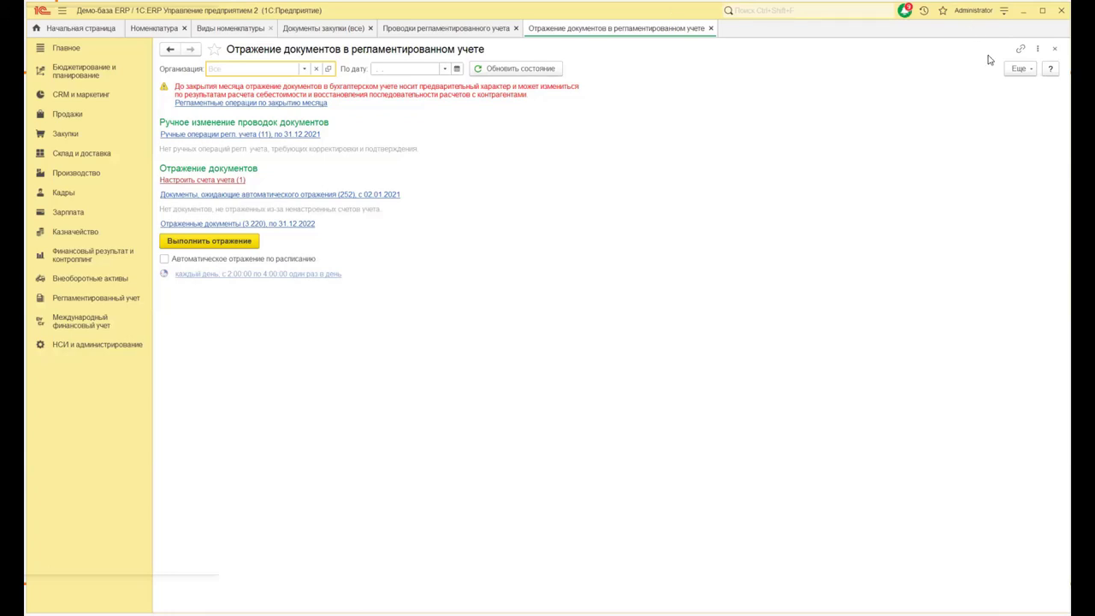
pyautogui.click(1055, 49)
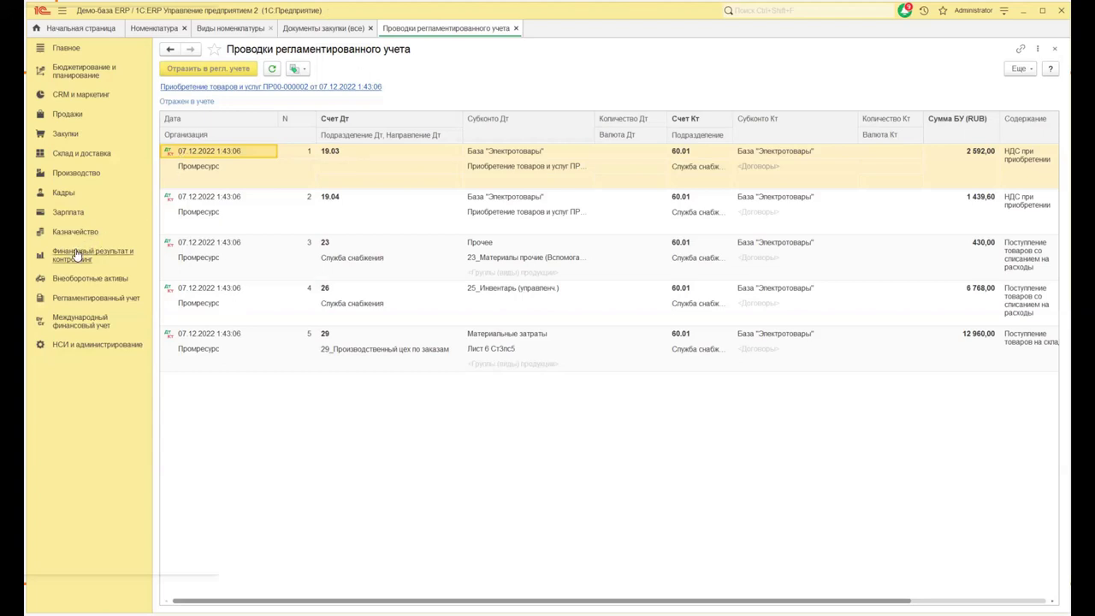
# - Open the Ведомость по товарам на складах report from the warehouse reports and check its available report variants
pyautogui.click(73, 156)
pyautogui.click(206, 86)
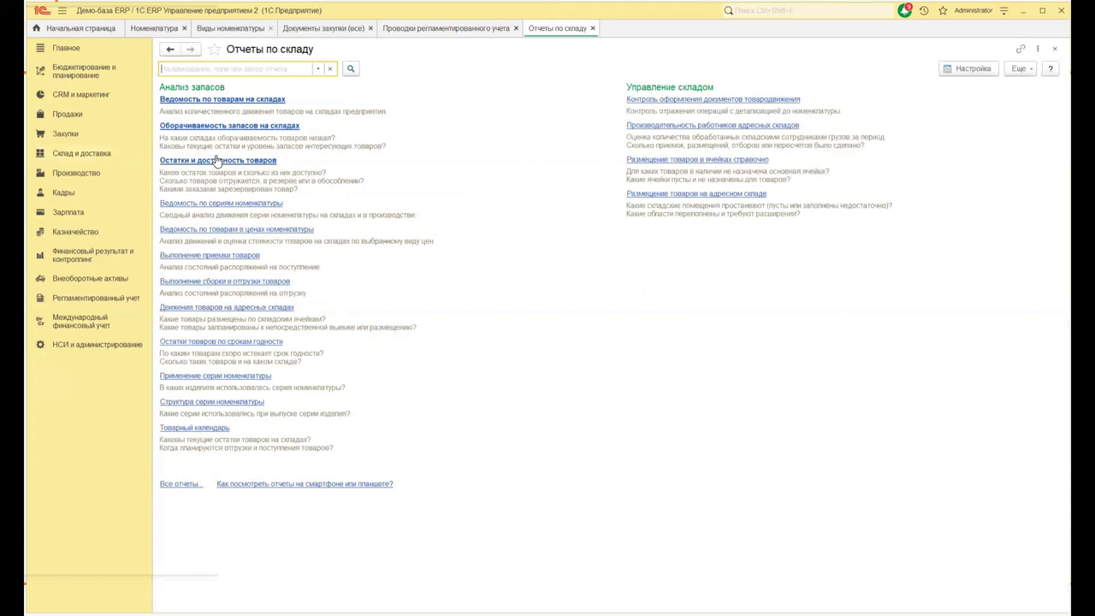
pyautogui.click(200, 101)
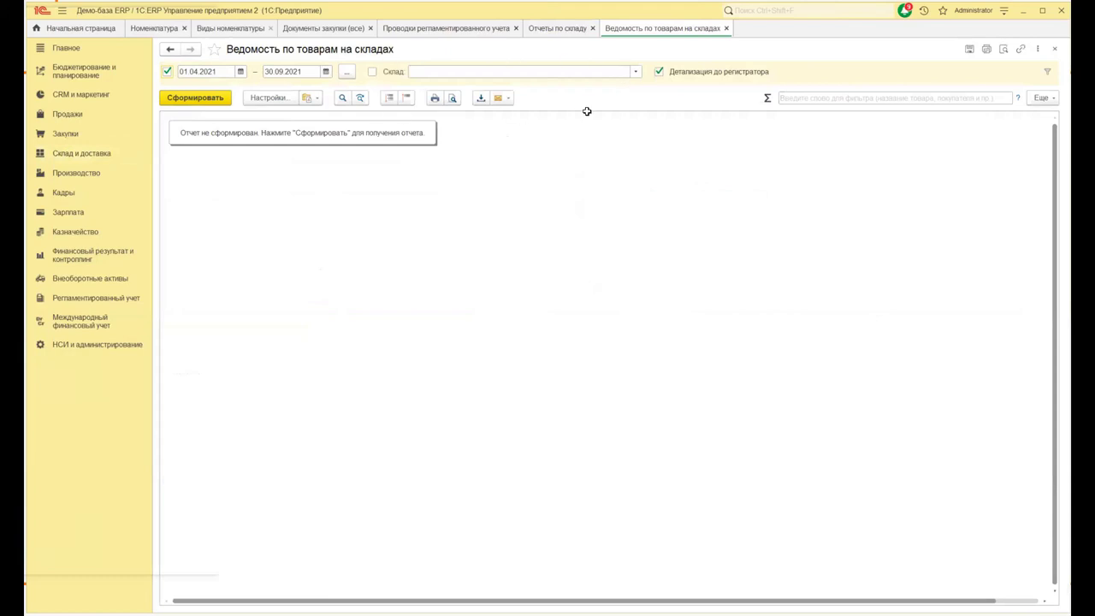
pyautogui.click(1041, 99)
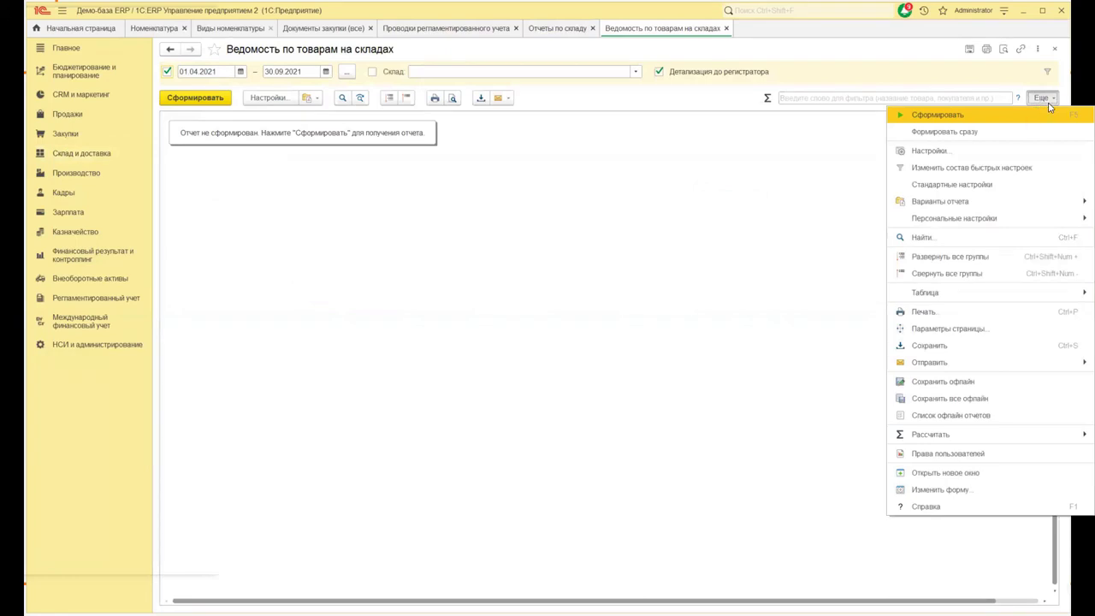
pyautogui.moveTo(935, 205)
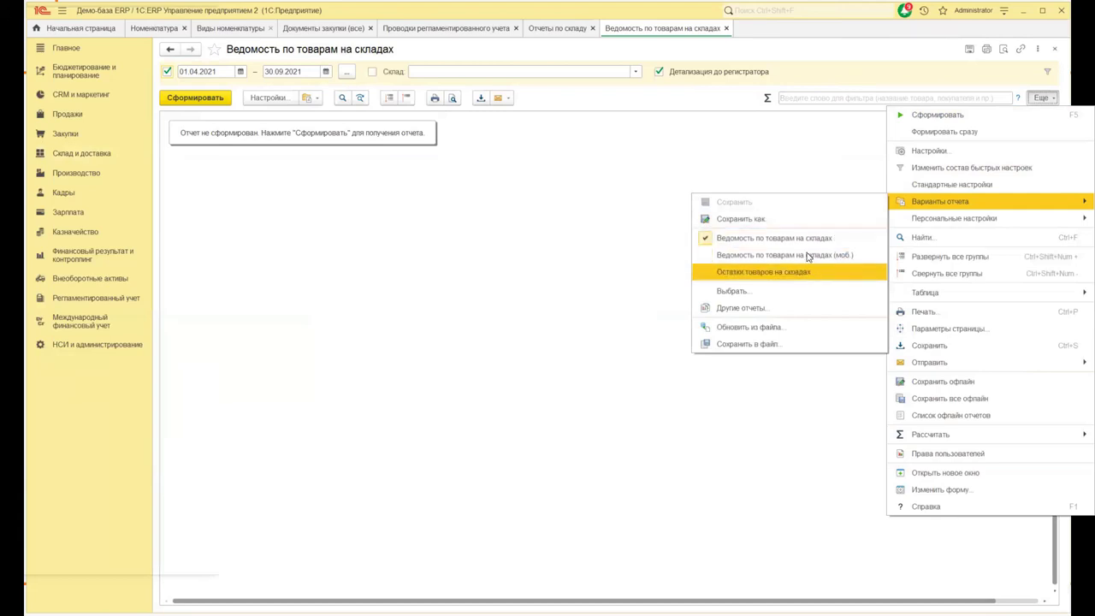
pyautogui.click(660, 153)
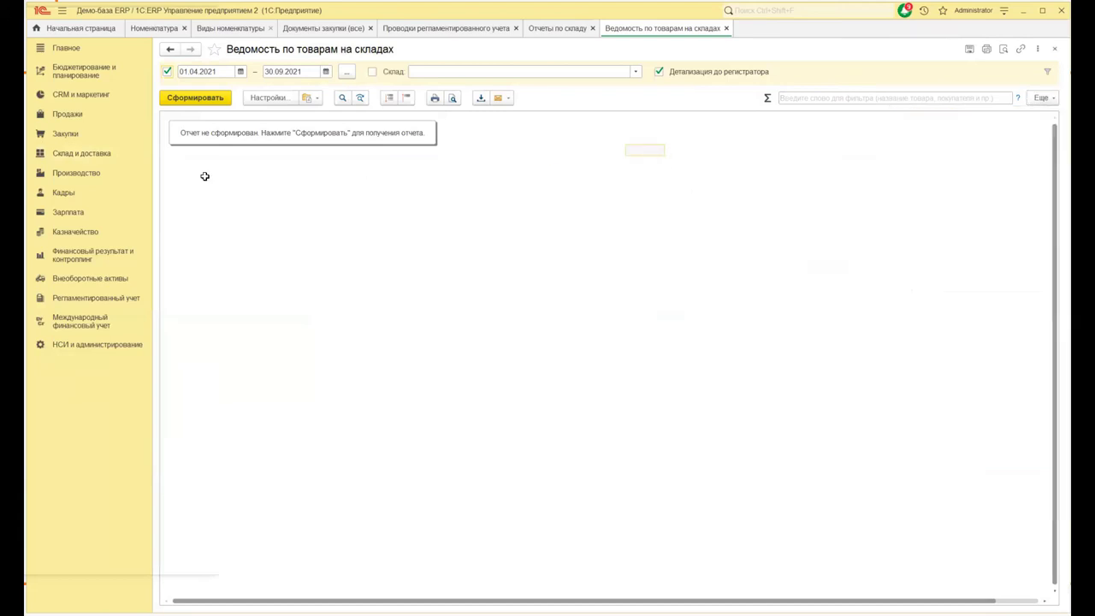
# - Generate the warehouse goods report for 01.04.2021 – 30.09.2021 and collapse its groups to Уровня 1
pyautogui.click(181, 100)
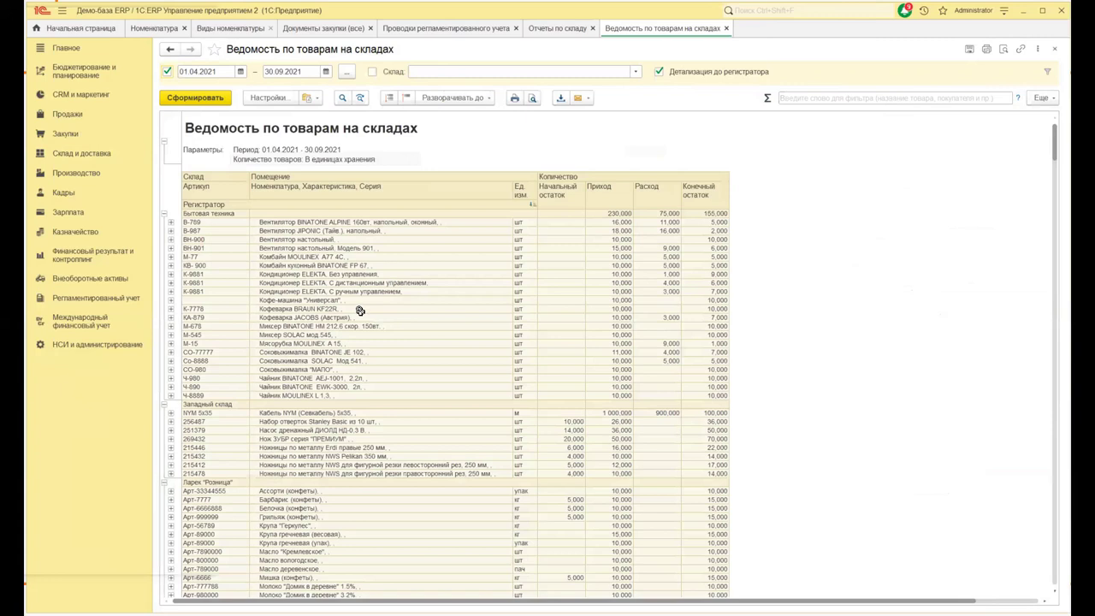
pyautogui.moveTo(721, 394); pyautogui.dragTo(704, 442)
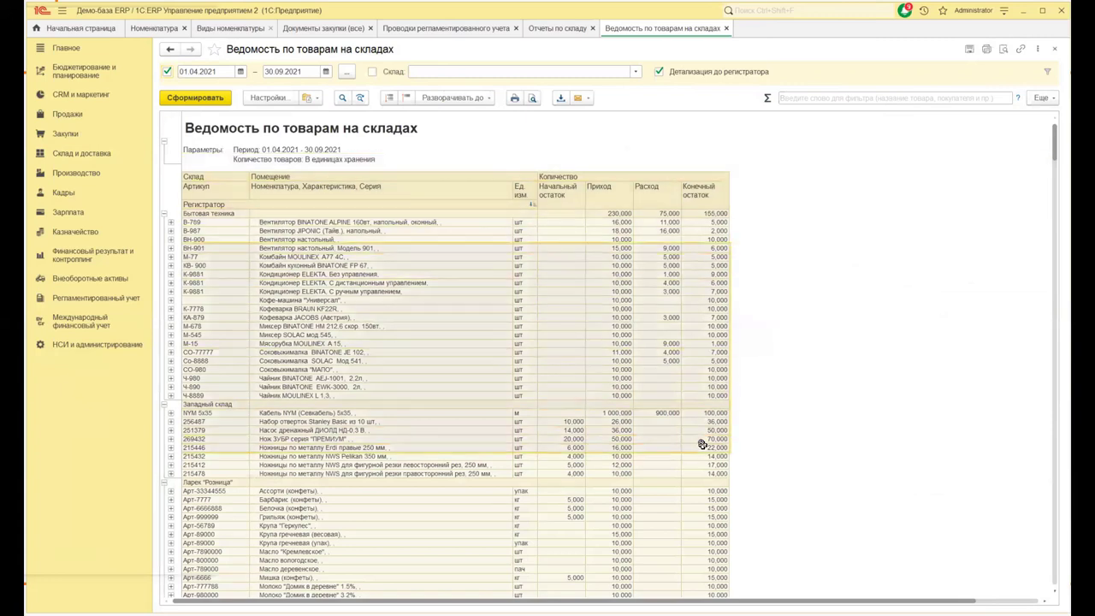
pyautogui.click(452, 100)
pyautogui.click(453, 114)
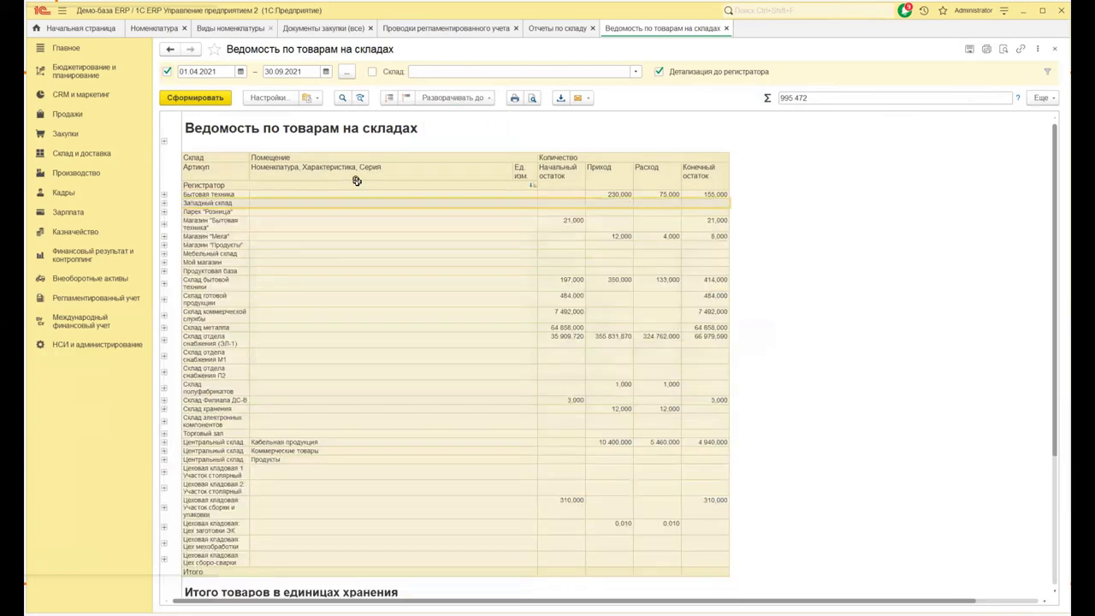
pyautogui.click(279, 219)
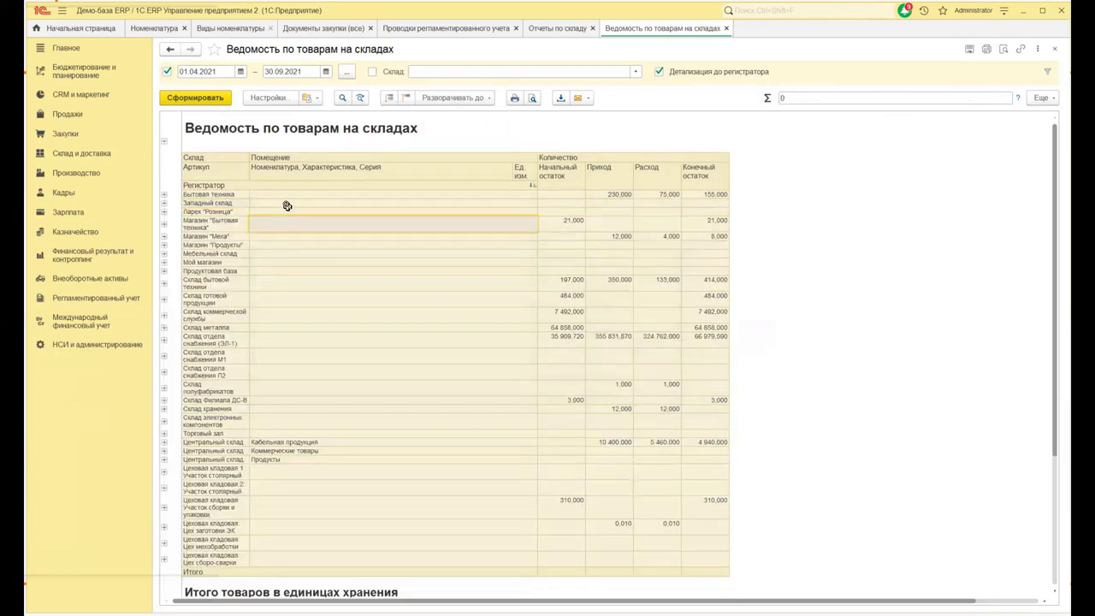
pyautogui.scroll(-5, 283, 197)
pyautogui.scroll(5, 283, 197)
# - Expand the report groups to Уровня 2 and further to Уровня 3 to view the registrar documents under each item
pyautogui.click(453, 97)
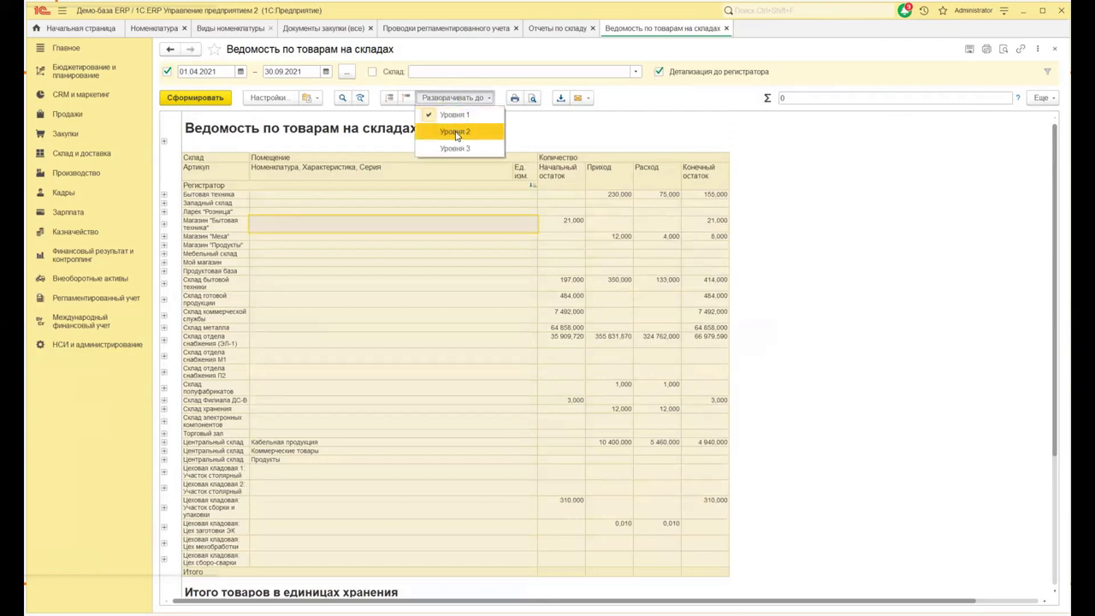
pyautogui.click(456, 134)
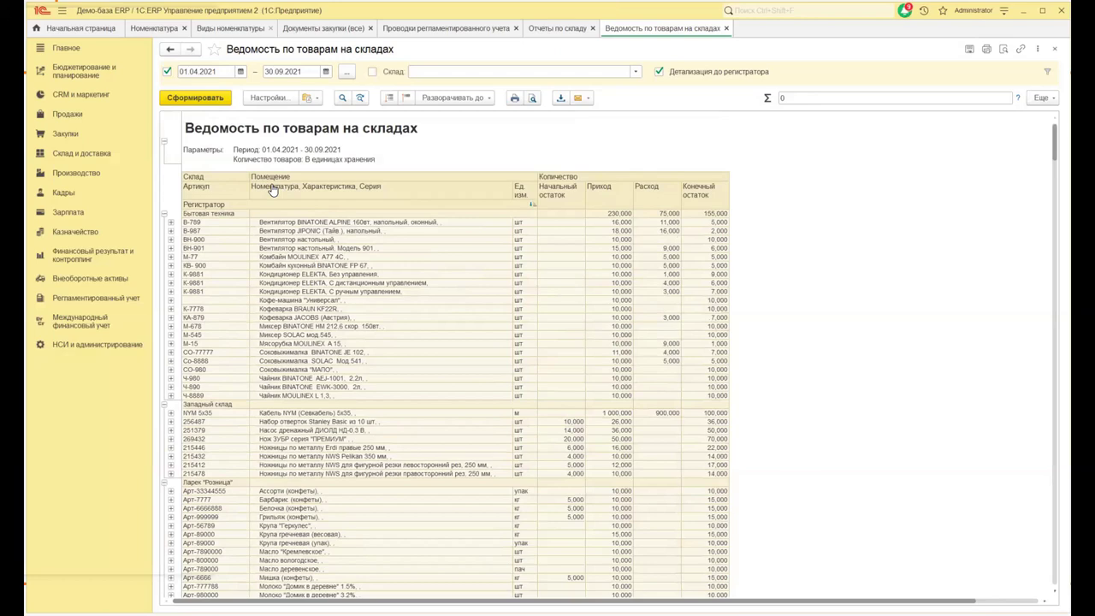
pyautogui.click(484, 98)
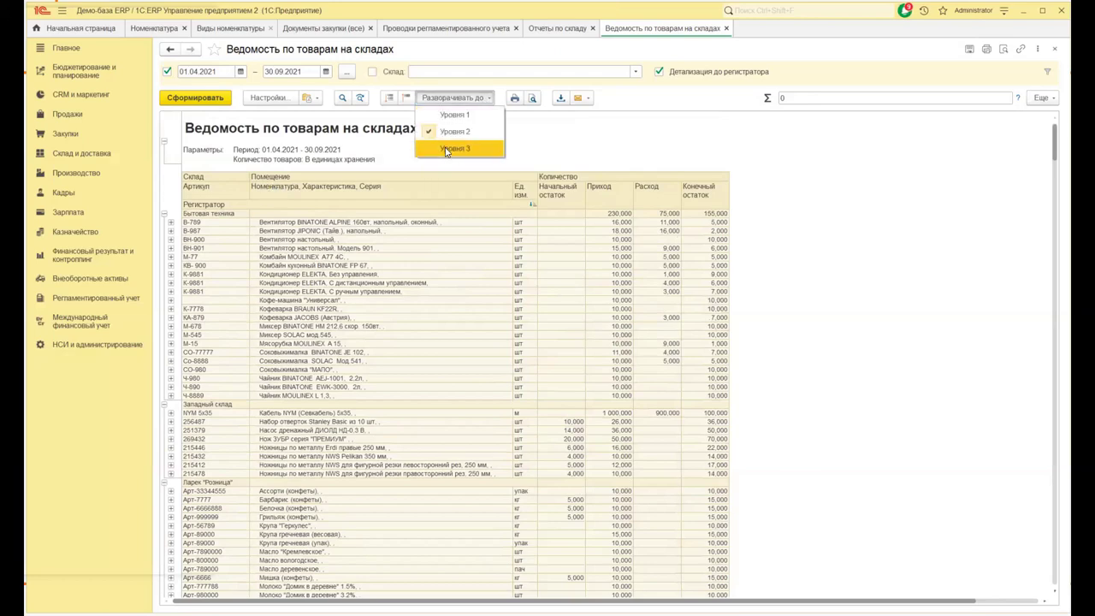
pyautogui.click(445, 148)
pyautogui.scroll(15, 272, 278)
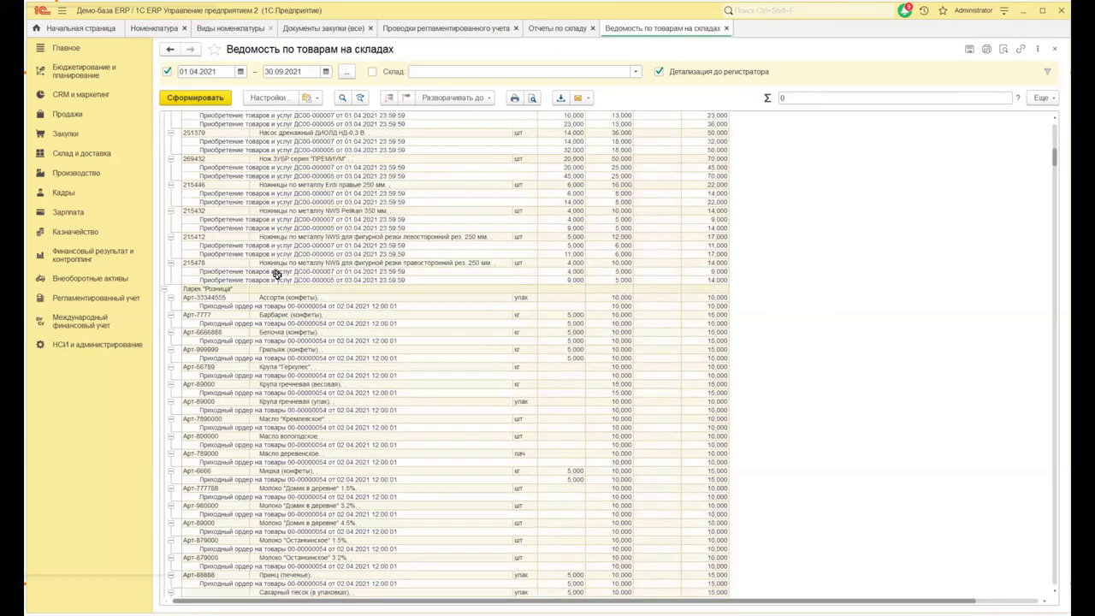
pyautogui.scroll(15, 282, 248)
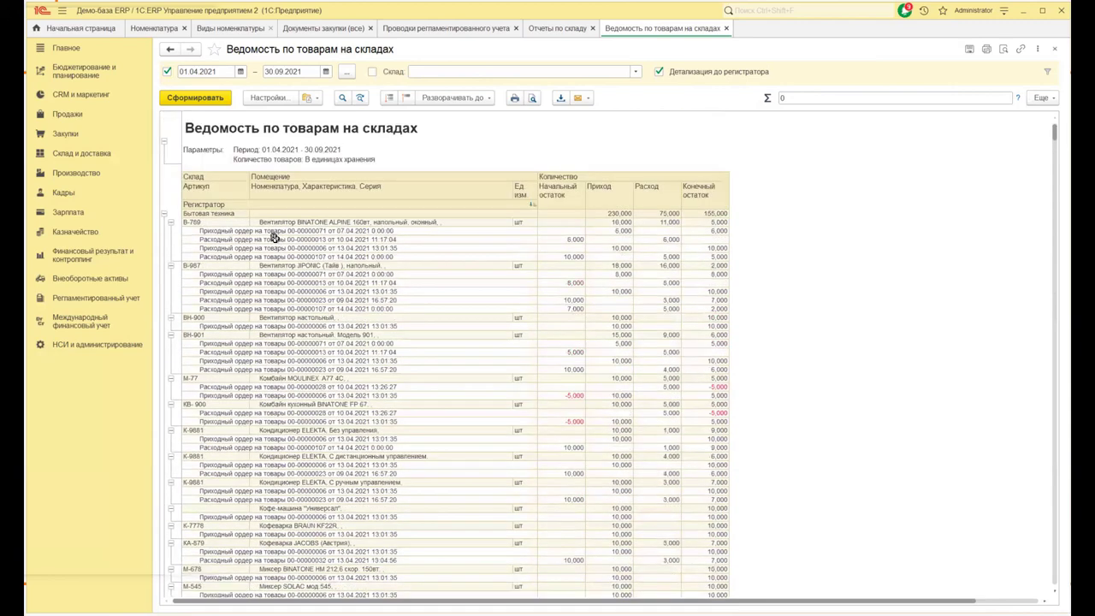
# - Show the report settings in the Расширенный view and examine the filters, including the comparison conditions available for Склад
pyautogui.click(269, 98)
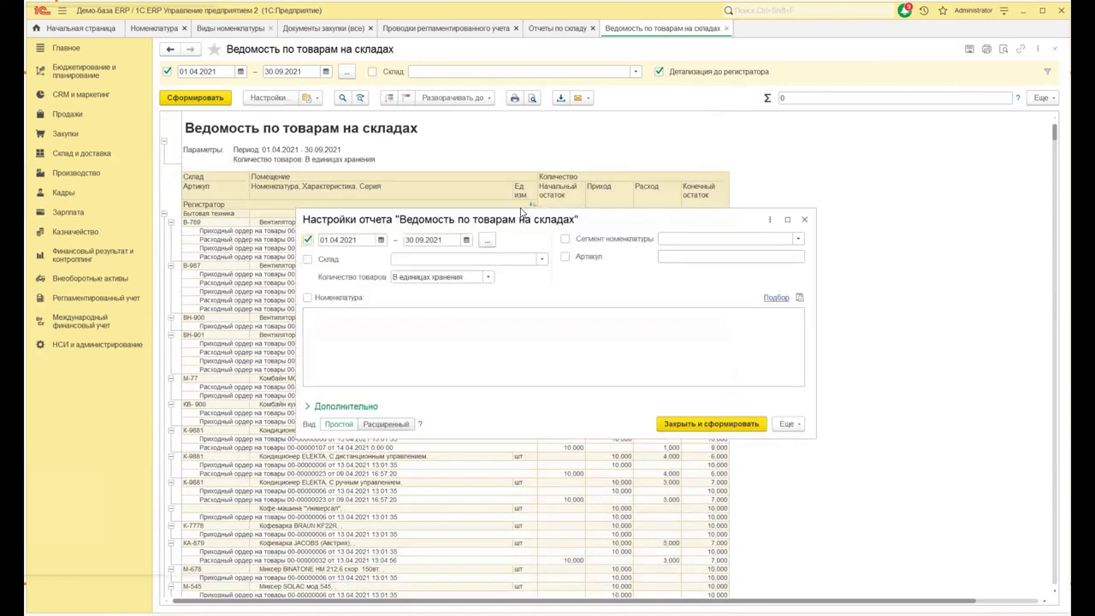
pyautogui.click(399, 370)
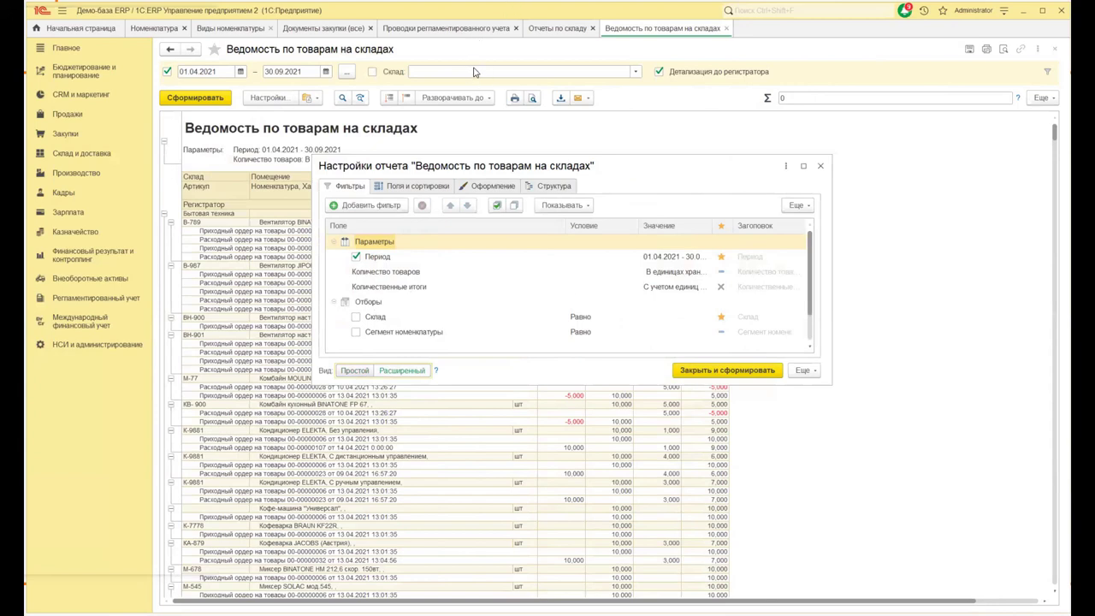
pyautogui.click(588, 321)
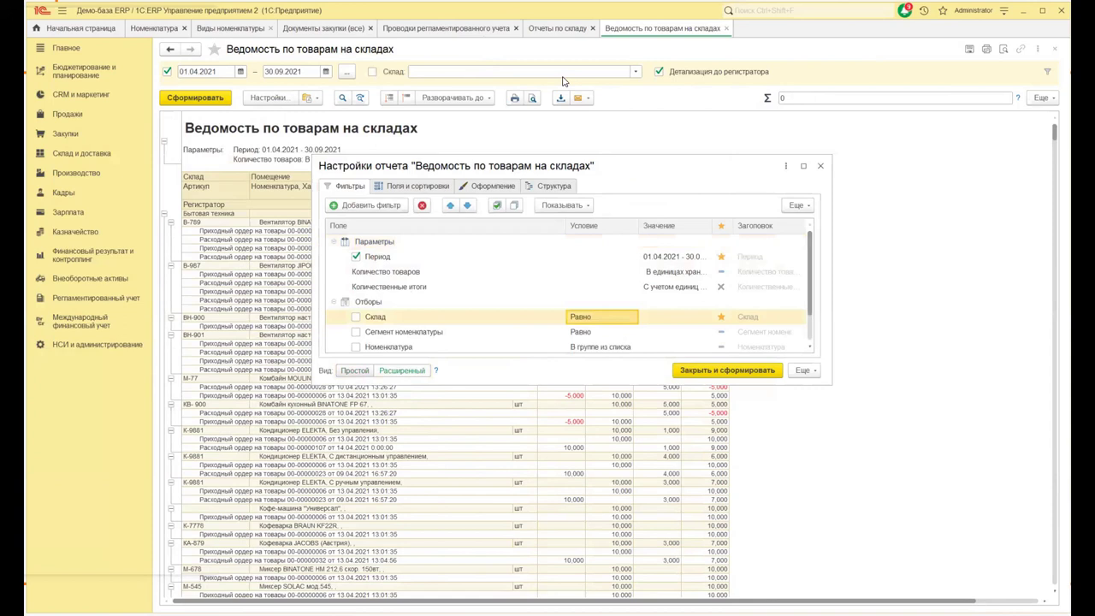
pyautogui.click(623, 320)
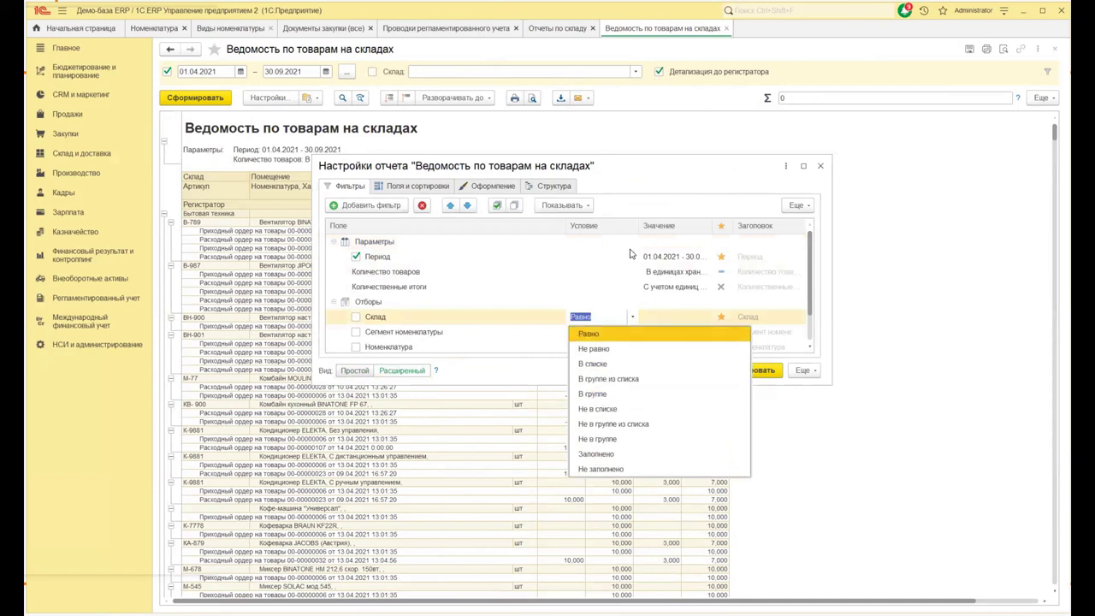
pyautogui.click(596, 258)
pyautogui.click(591, 258)
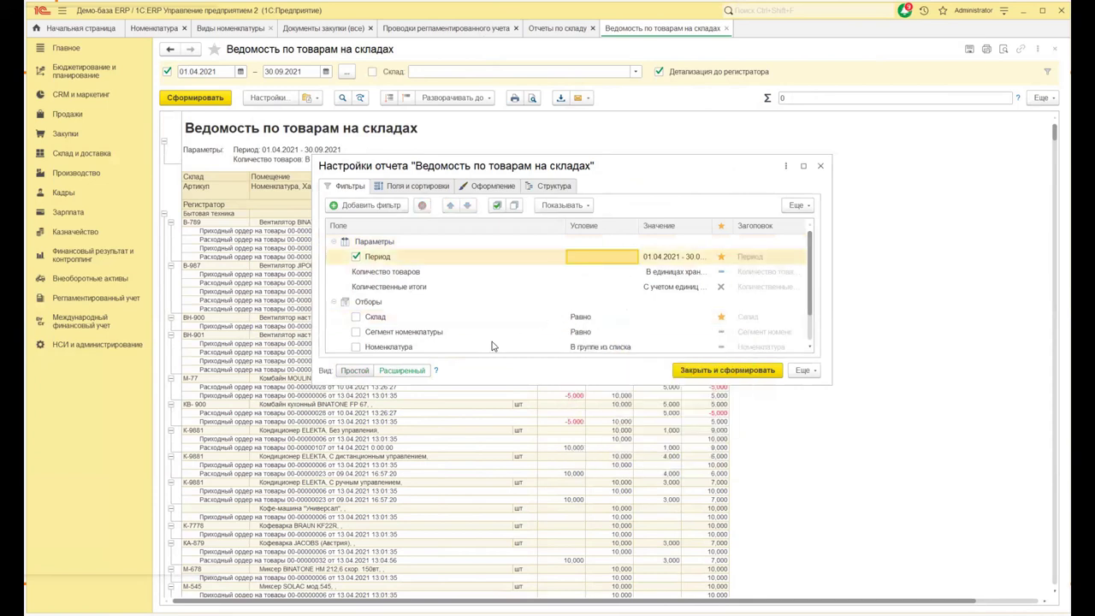
pyautogui.click(420, 345)
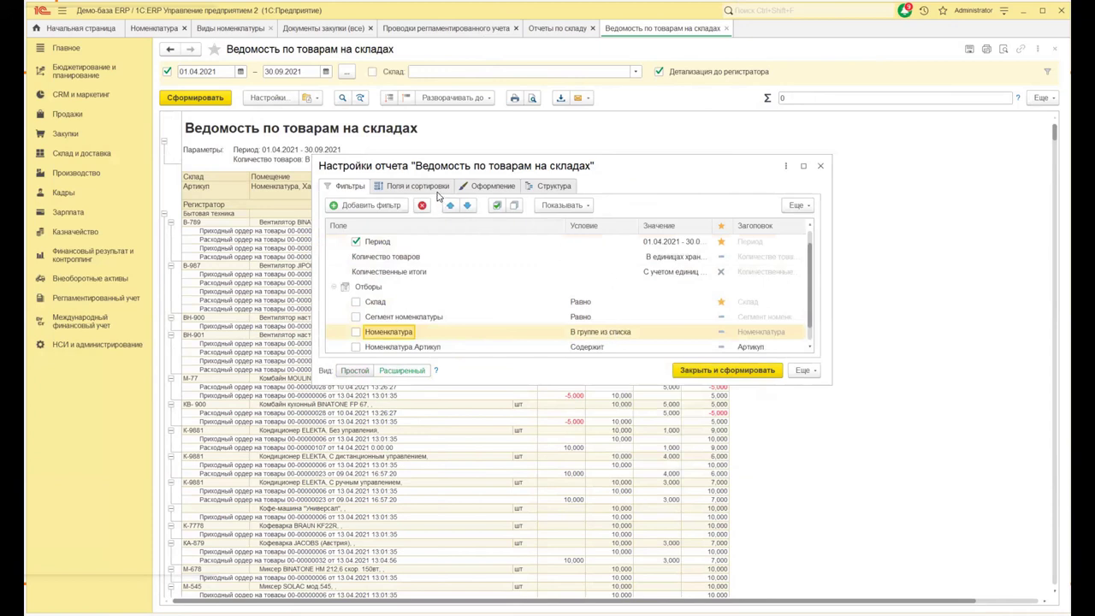
# - Examine the report structure groupings: Склад, Помещение; Номенклатура, Характеристика, Серия; and Детализация до регистратора
pyautogui.click(554, 186)
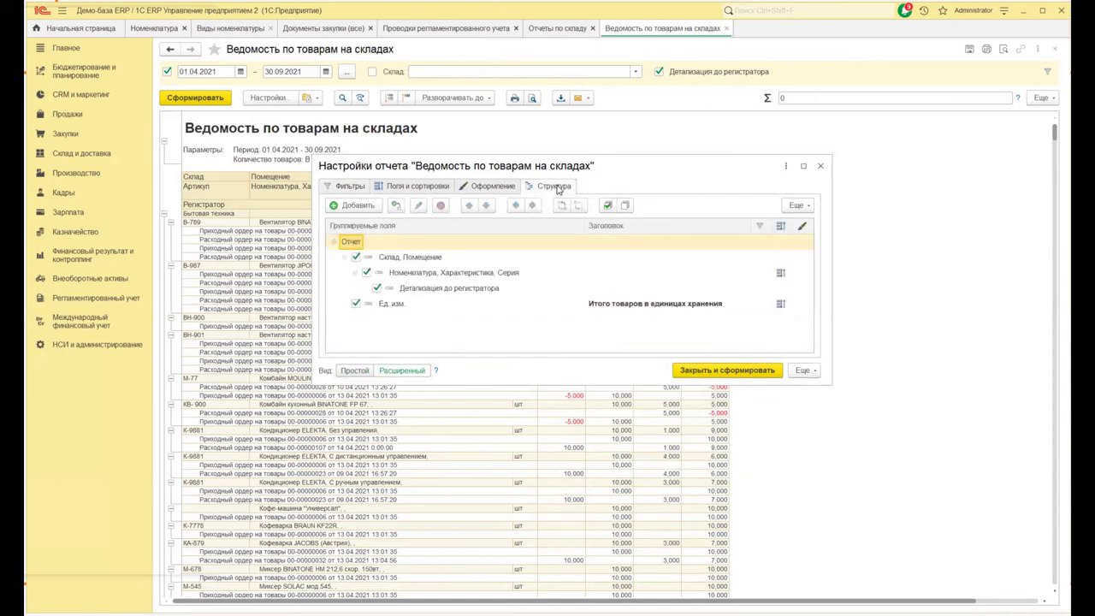
pyautogui.click(426, 260)
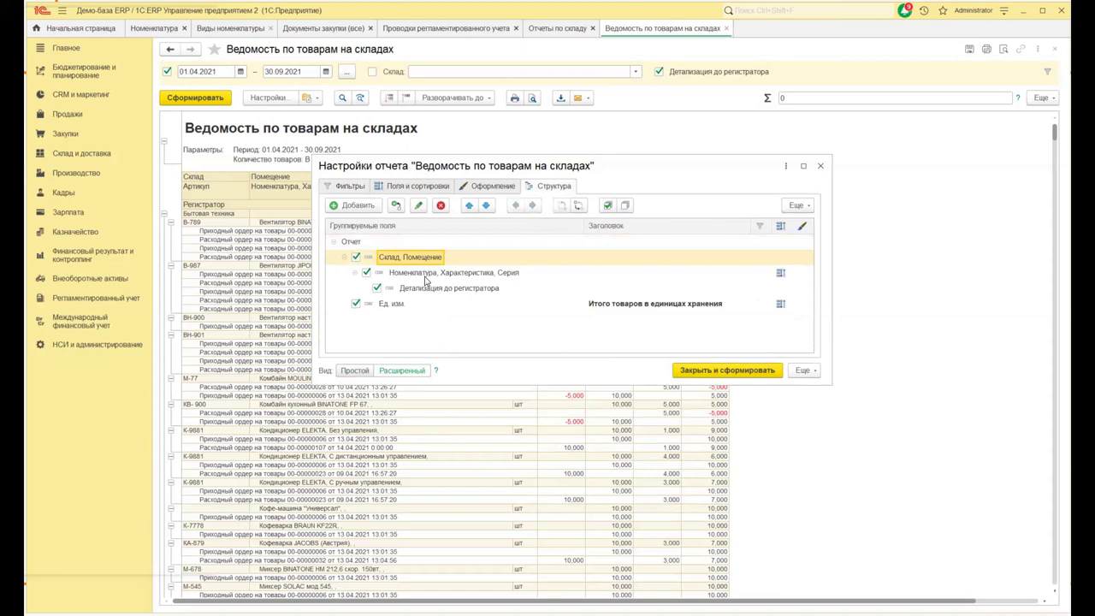
pyautogui.click(428, 275)
pyautogui.click(430, 290)
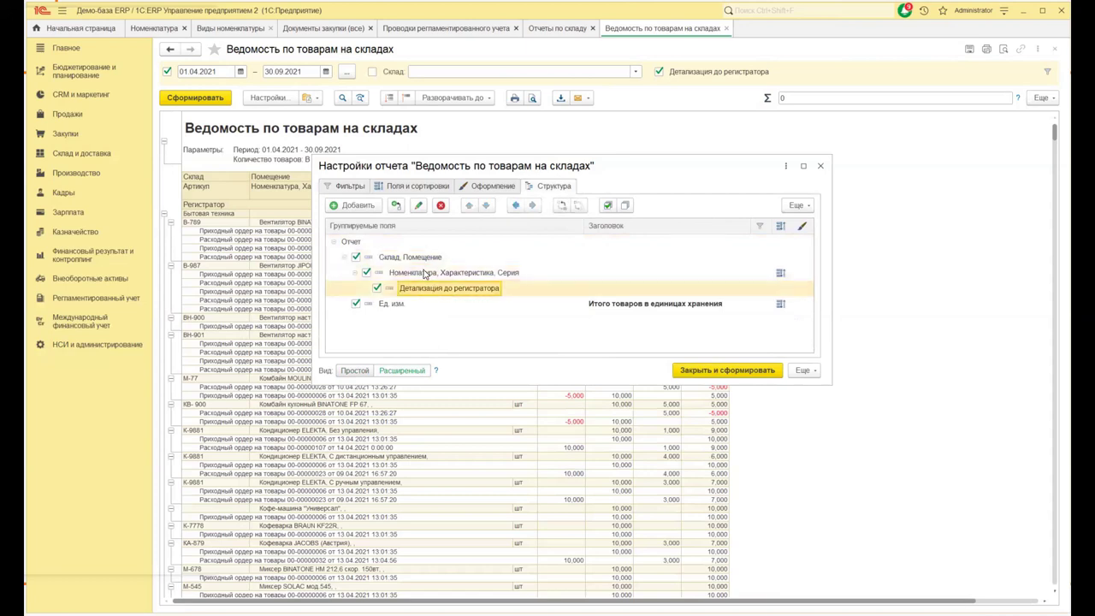
# - Exclude Помещение from the Склад, Помещение grouping in the report structure, leaving only Склад
pyautogui.click(419, 260)
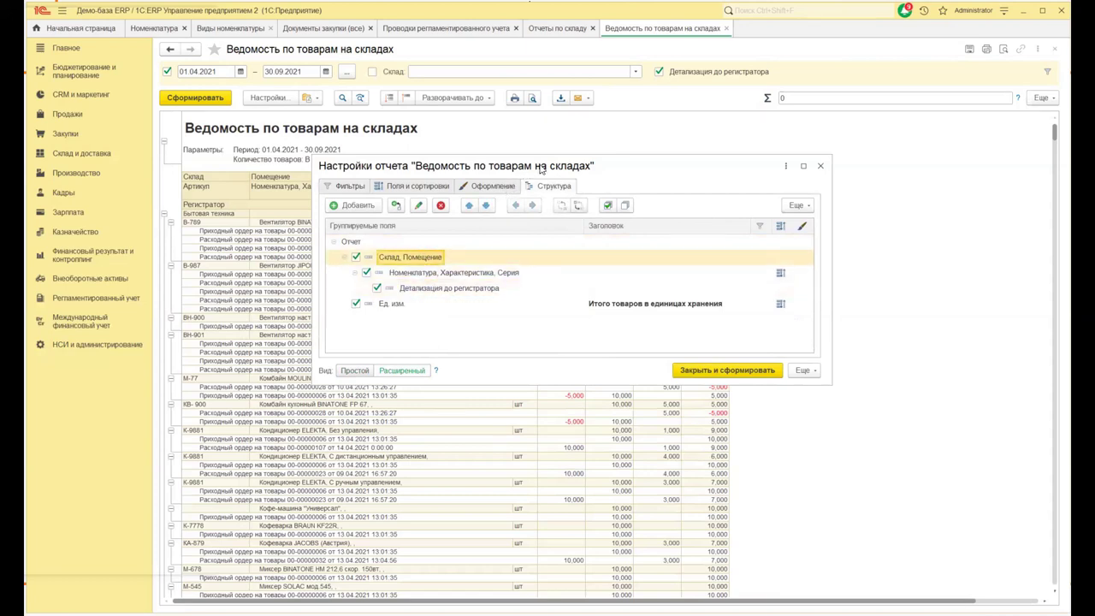
pyautogui.moveTo(541, 169); pyautogui.dragTo(715, 124)
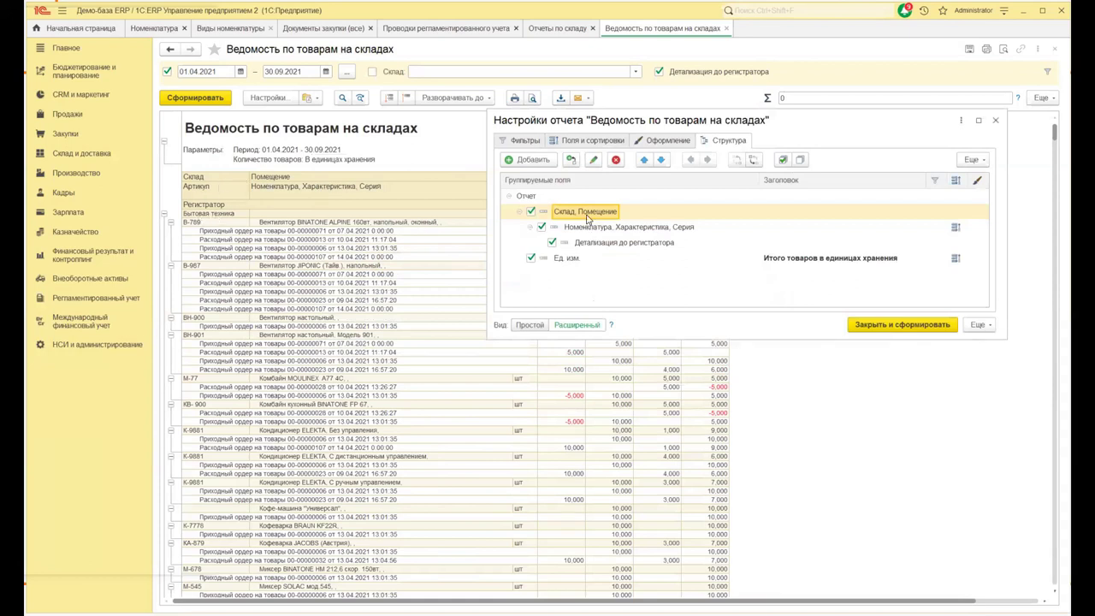
pyautogui.doubleClick(584, 213)
pyautogui.click(338, 332)
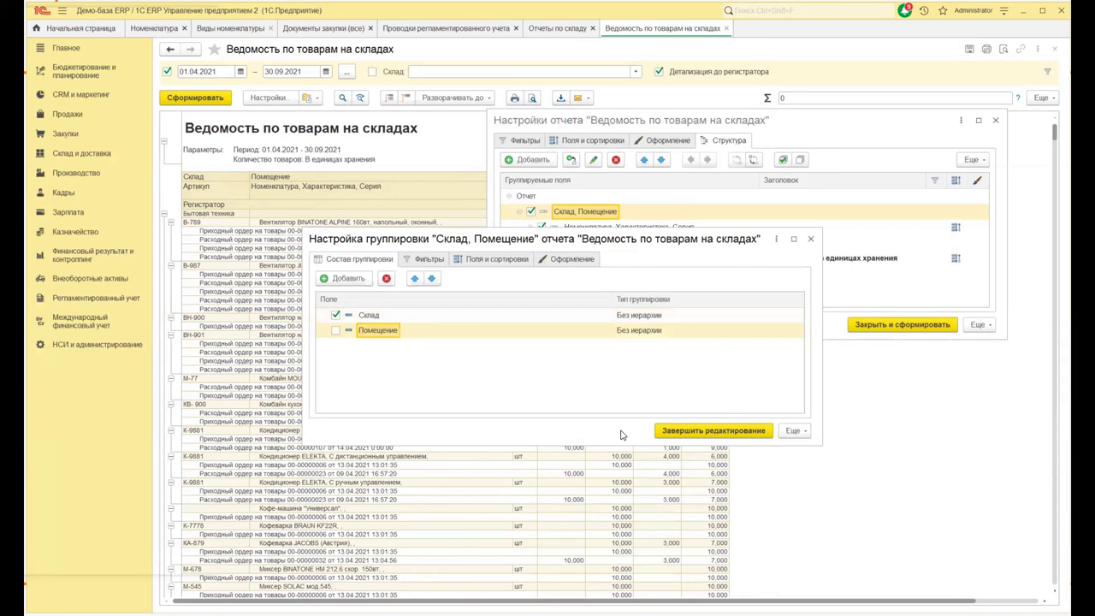
pyautogui.click(680, 431)
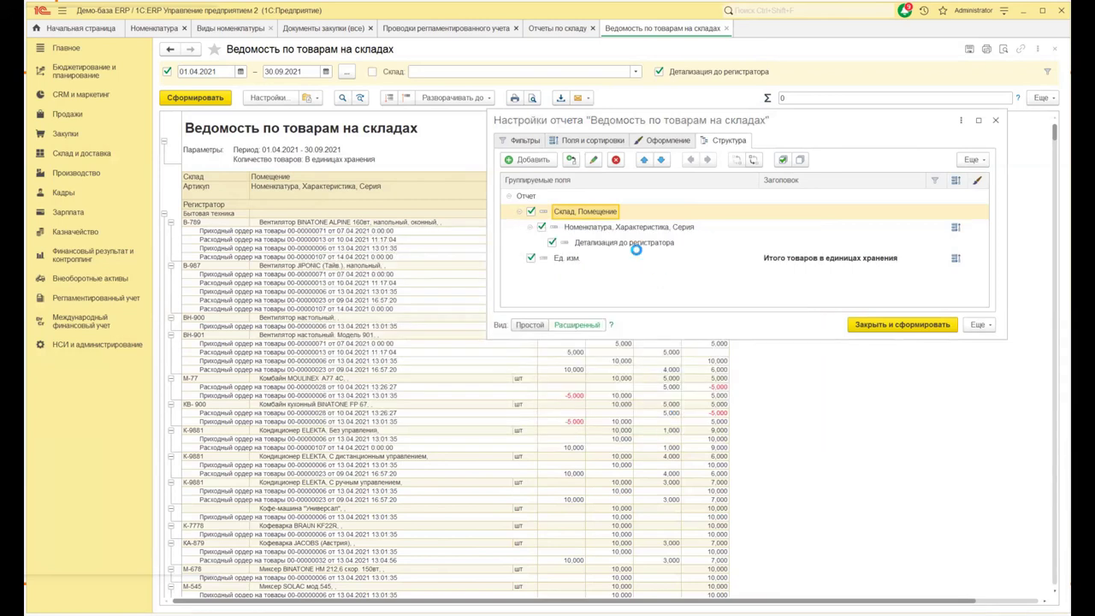
# - Exclude Характеристика and Серия from the Номенклатура, Характеристика, Серия grouping, leaving only Номенклатура
pyautogui.click(592, 227)
pyautogui.doubleClick(592, 228)
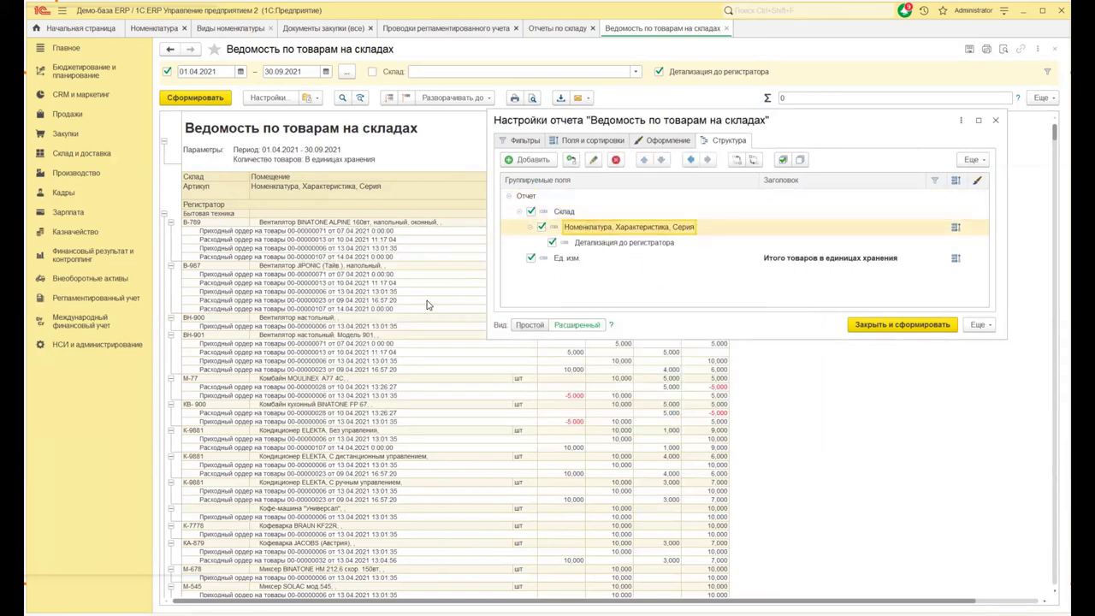
pyautogui.click(335, 345)
pyautogui.click(336, 331)
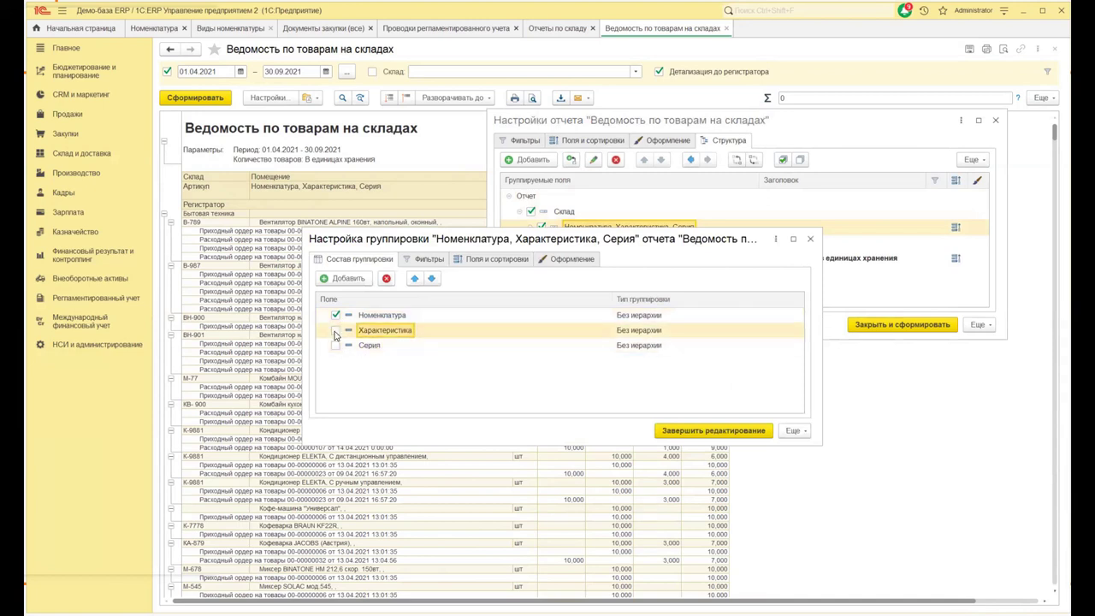
pyautogui.click(681, 432)
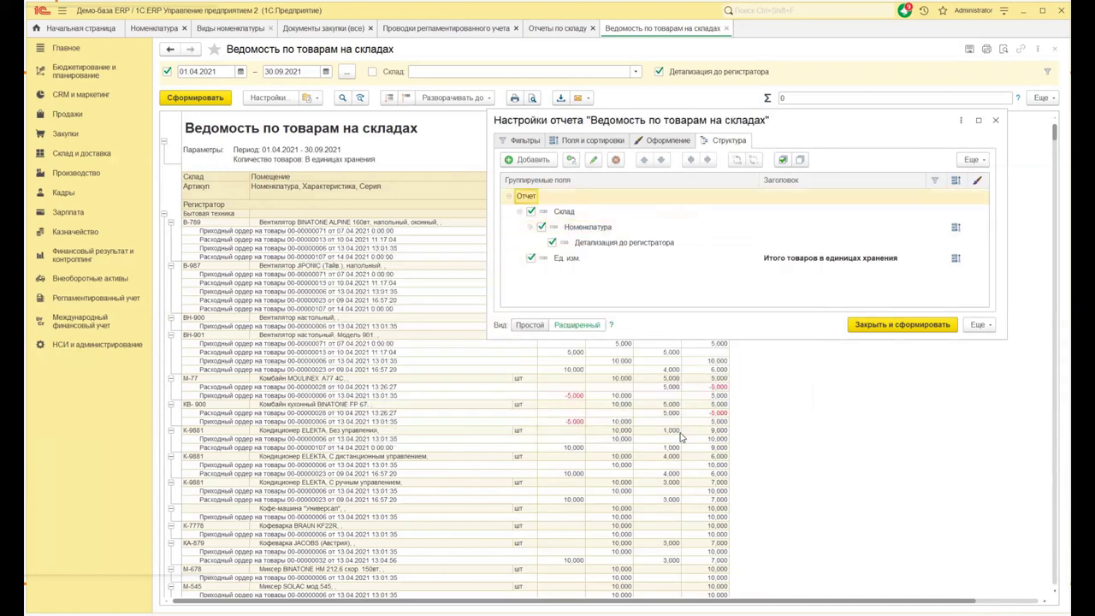
# - Close the settings and generate the report with the simplified Склад and Номенклатура groupings, keeping Детализация до регистратора
pyautogui.click(619, 245)
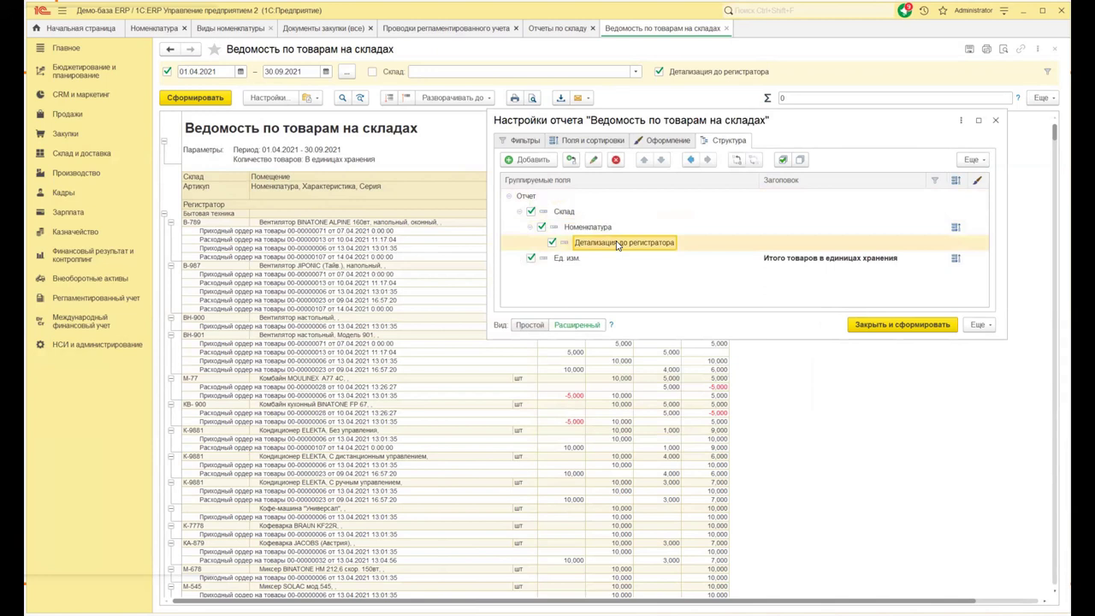
pyautogui.click(882, 330)
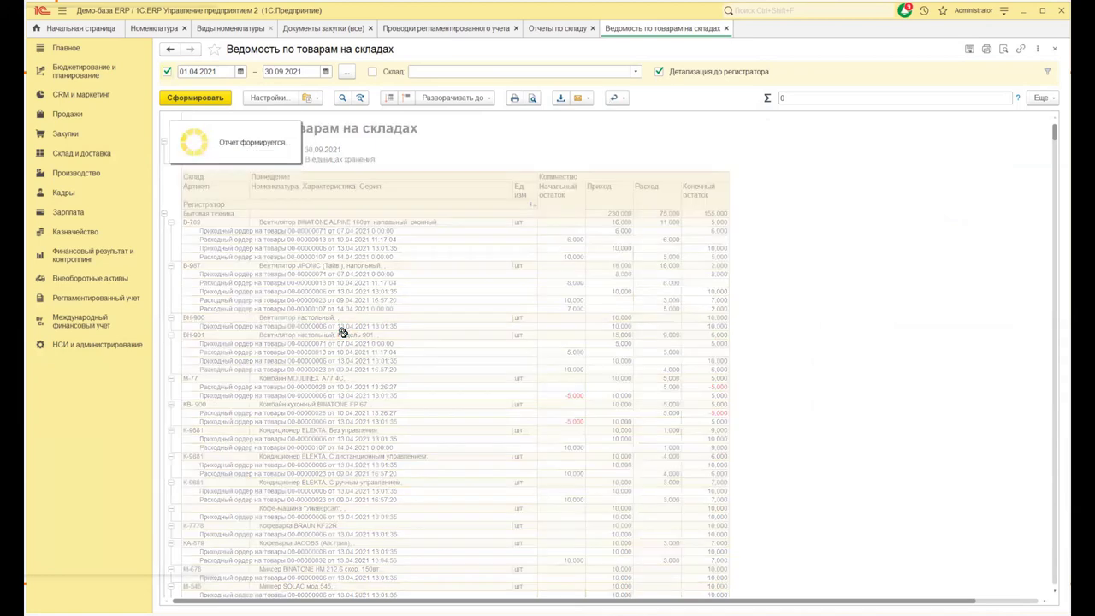
pyautogui.scroll(-10, 363, 356)
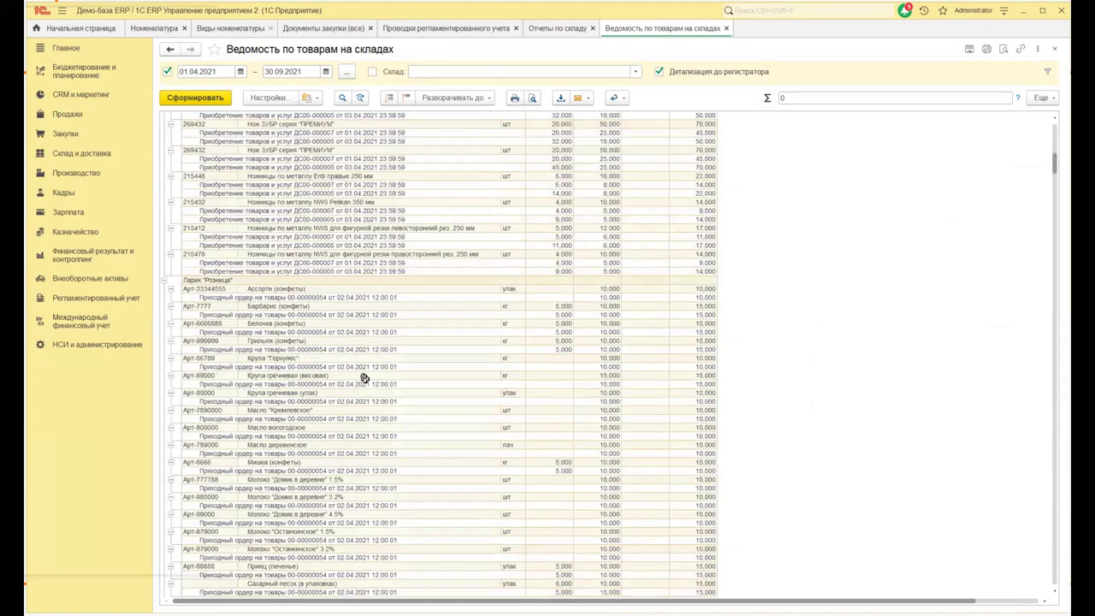
pyautogui.scroll(15, 366, 415)
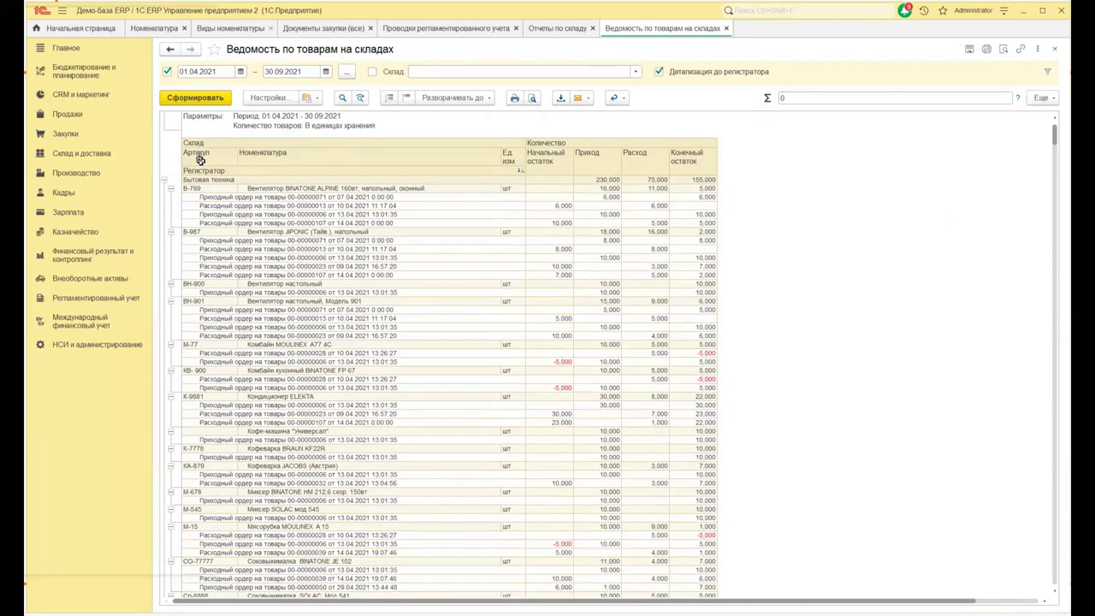
# - Exclude the Номенклатура.Артикул field from the report output and generate the report again
pyautogui.click(268, 98)
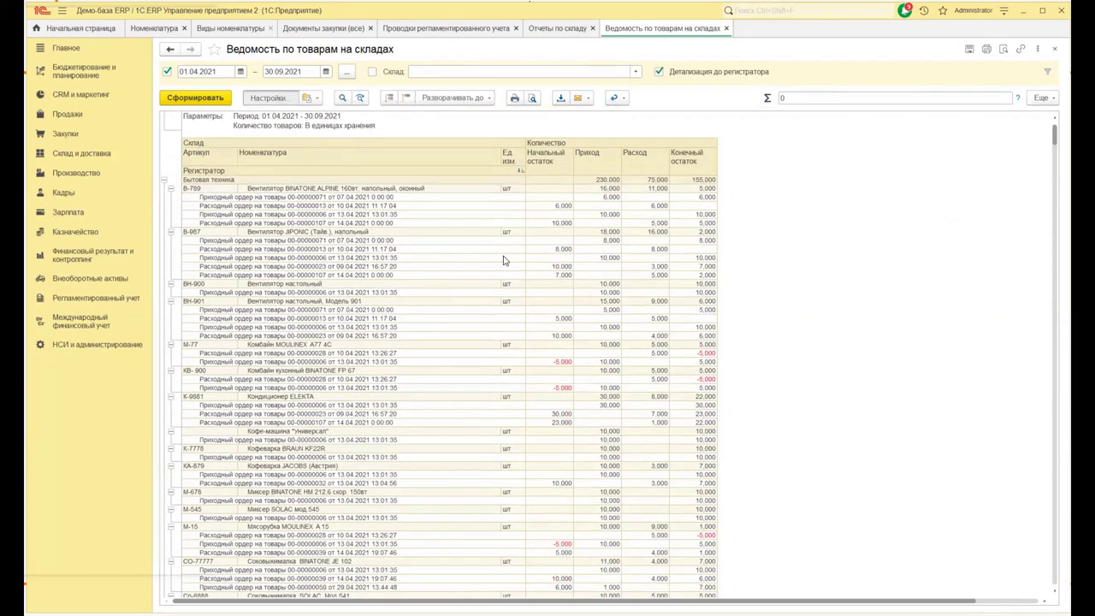
pyautogui.click(659, 140)
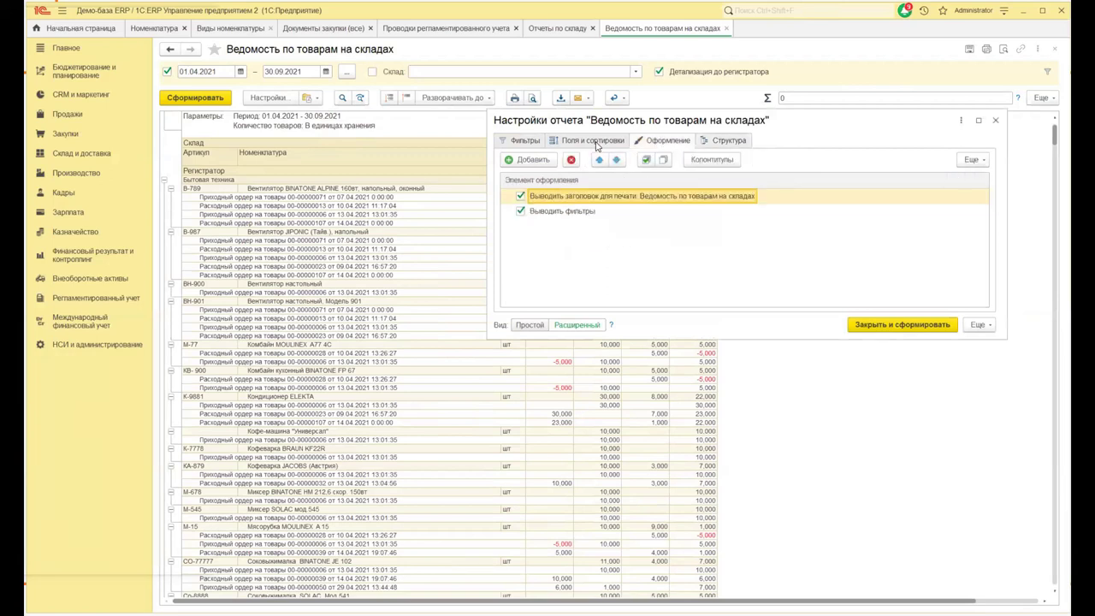
pyautogui.click(597, 141)
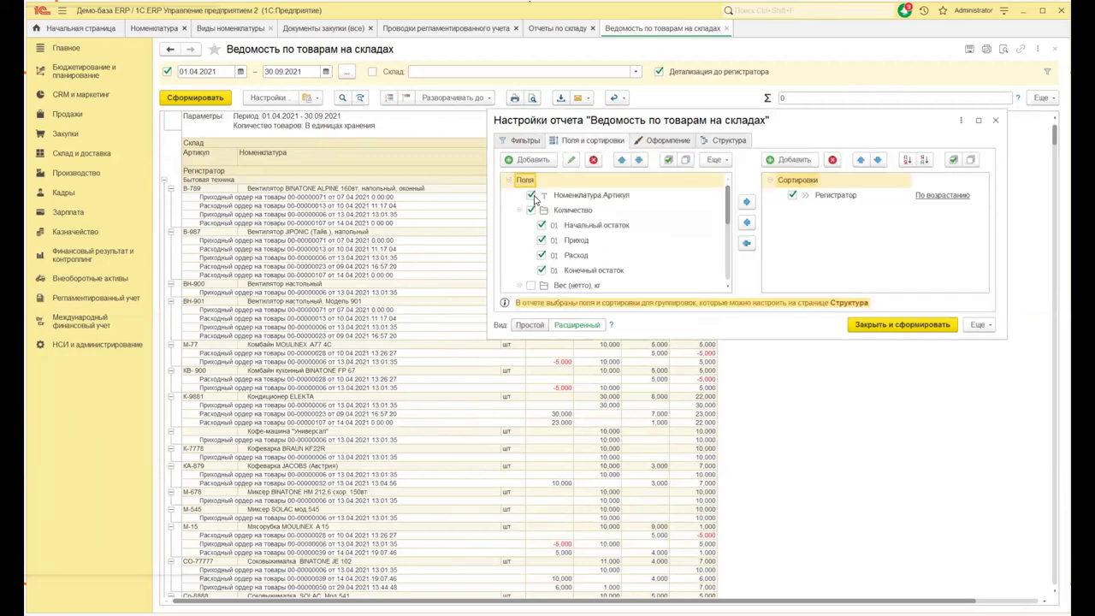
pyautogui.click(532, 196)
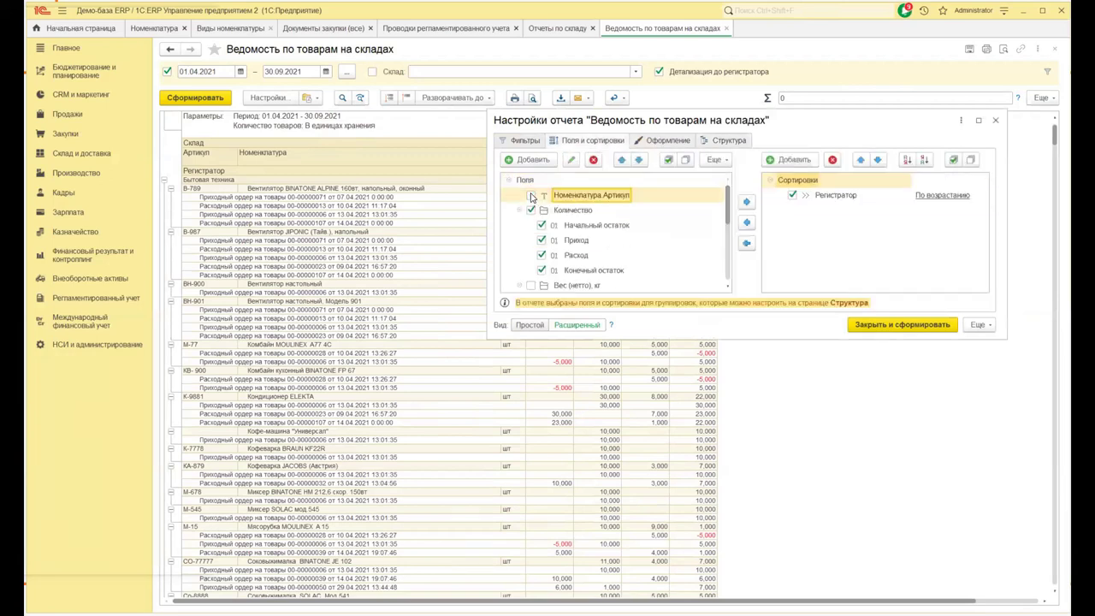
pyautogui.click(861, 326)
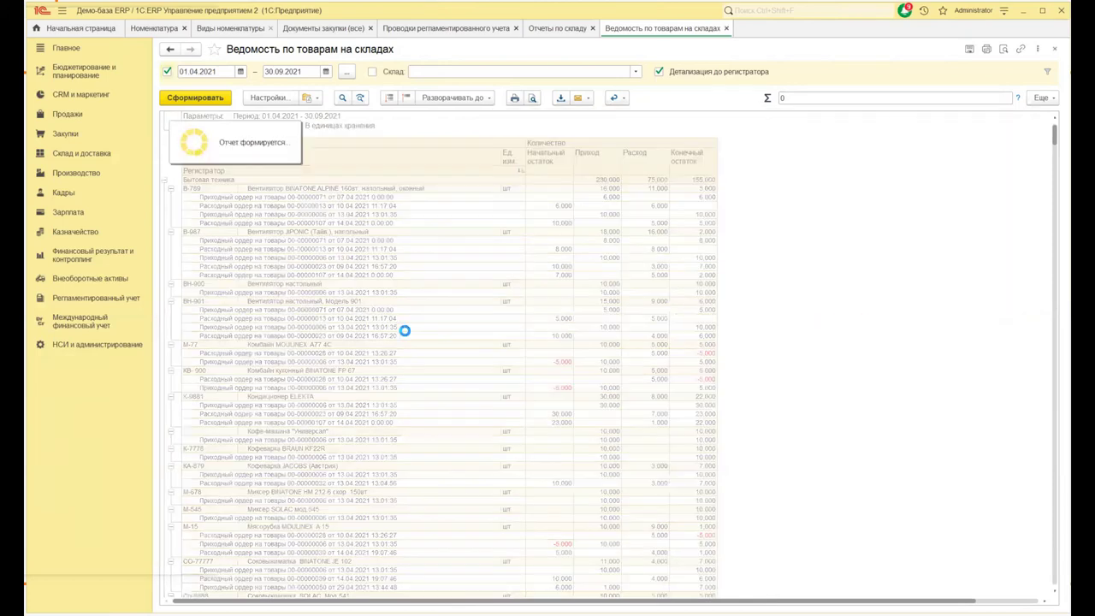
pyautogui.scroll(-5, 419, 323)
pyautogui.scroll(-5, 420, 323)
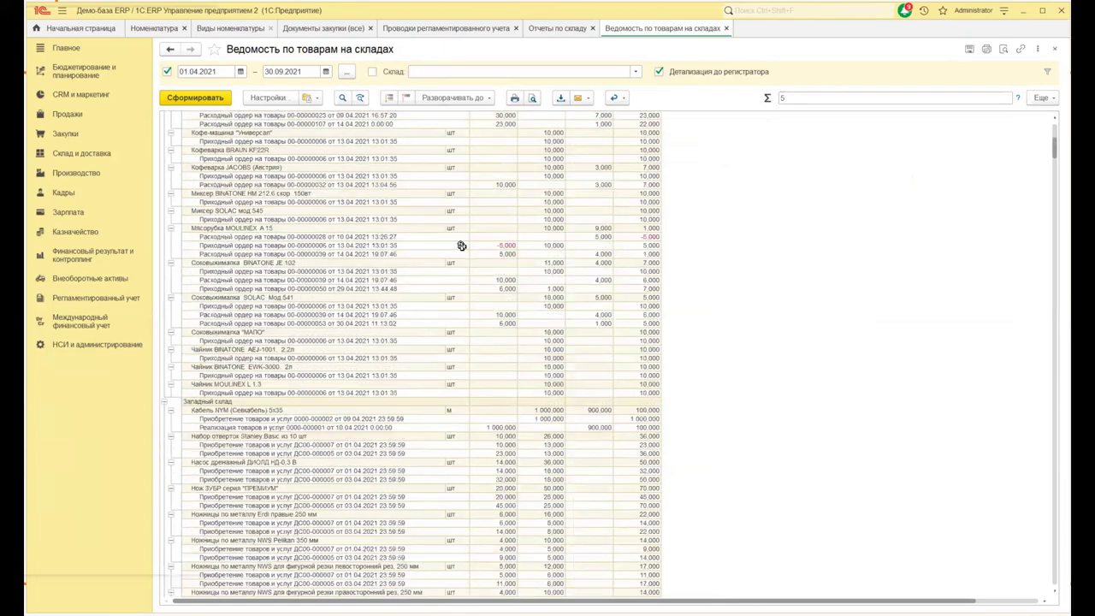
# - Collapse the report groups to Уровня 2 and review the items listed under each warehouse
pyautogui.click(471, 98)
pyautogui.click(455, 132)
pyautogui.scroll(10, 367, 323)
pyautogui.click(196, 214)
pyautogui.click(249, 378)
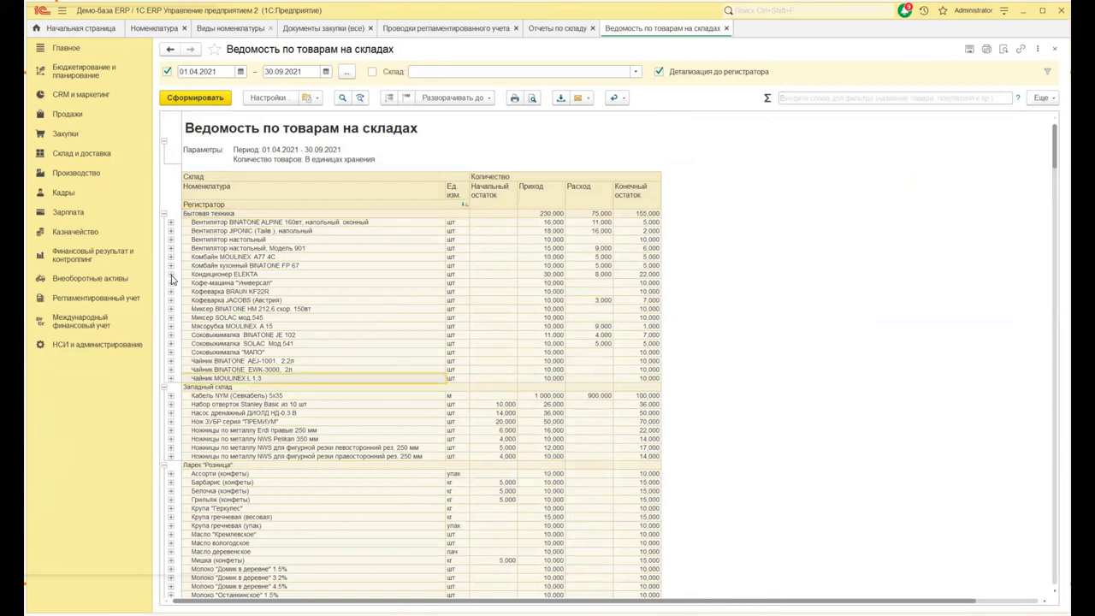
pyautogui.scroll(-10, 270, 342)
pyautogui.scroll(-9, 267, 352)
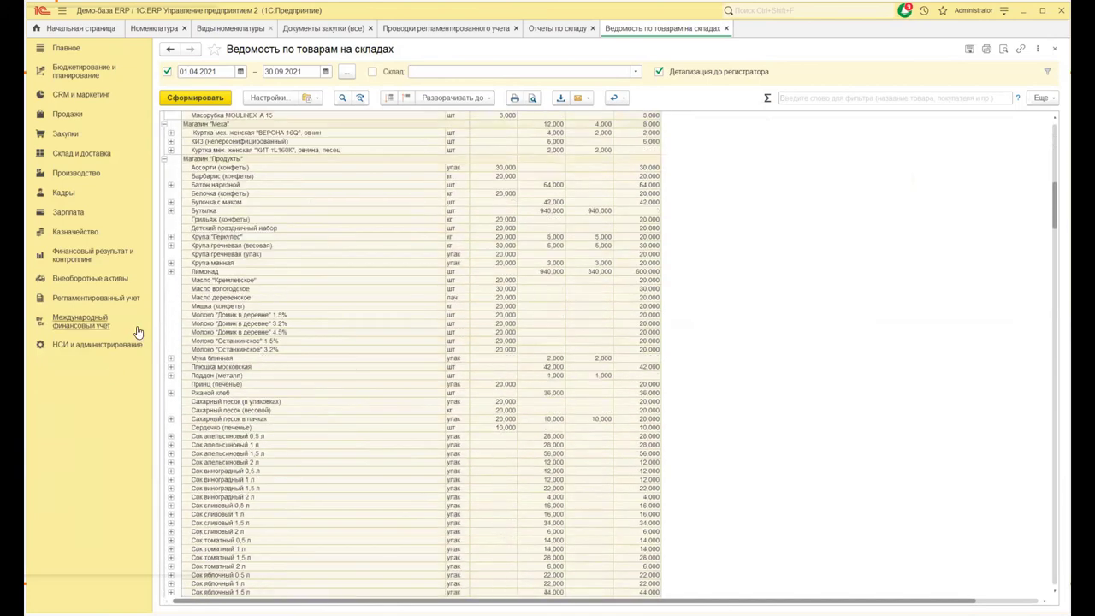
pyautogui.scroll(20, 410, 248)
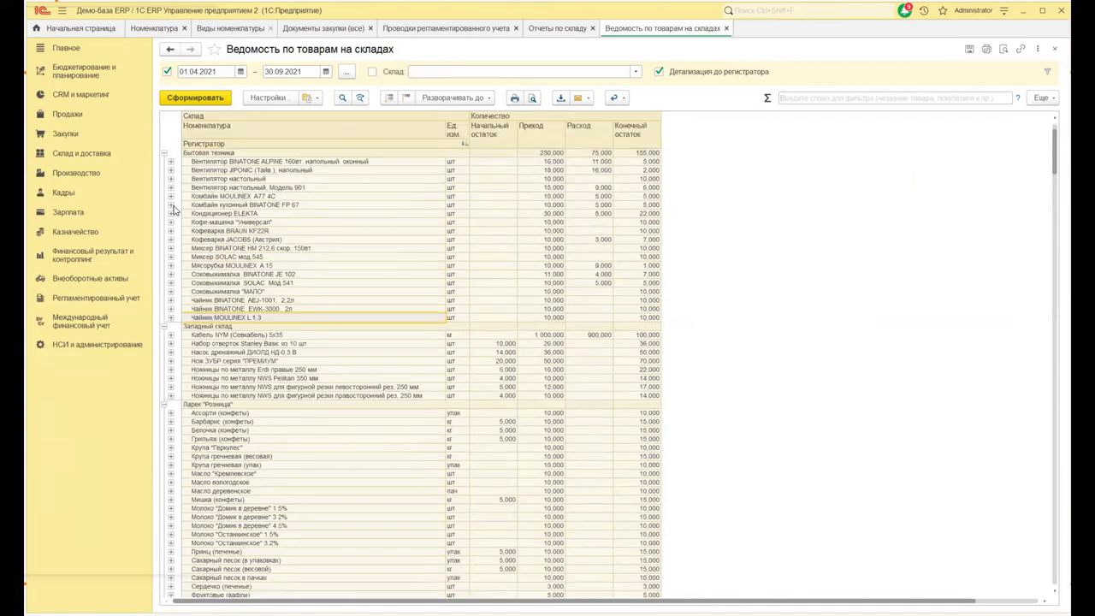
# - Expand Комбайн MOULINEX A77 4C under Бытовая техника and examine its registrar documents and their balances
pyautogui.click(171, 196)
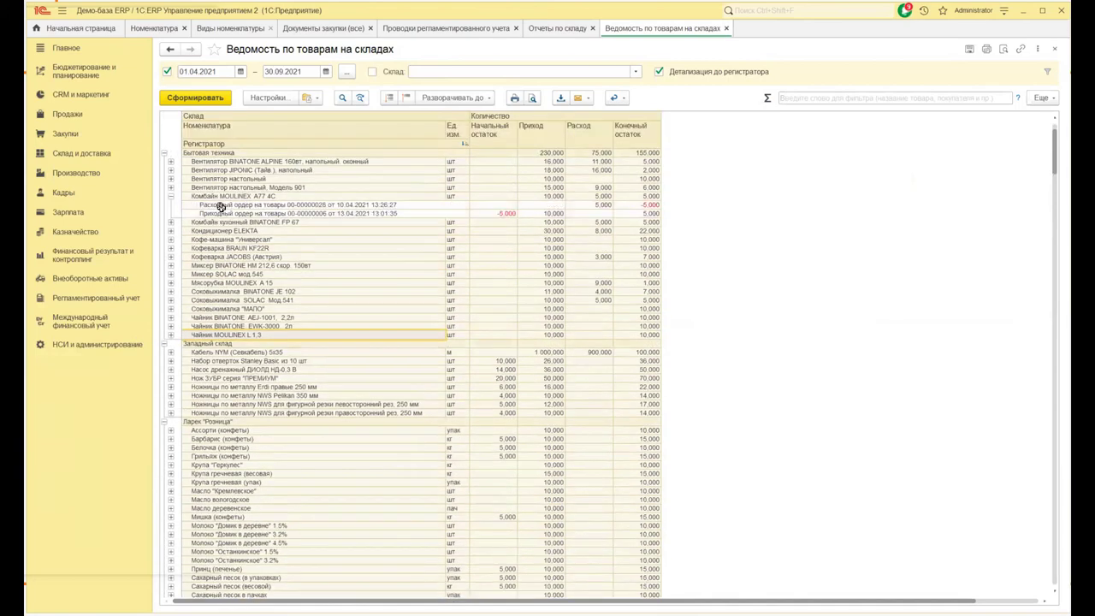
pyautogui.click(220, 205)
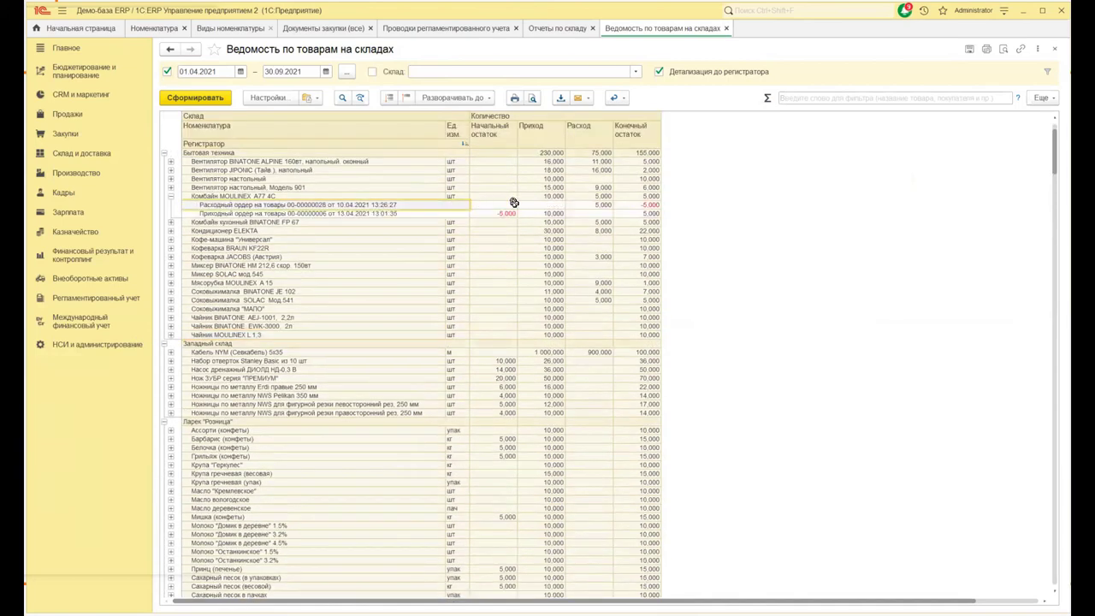
pyautogui.click(642, 206)
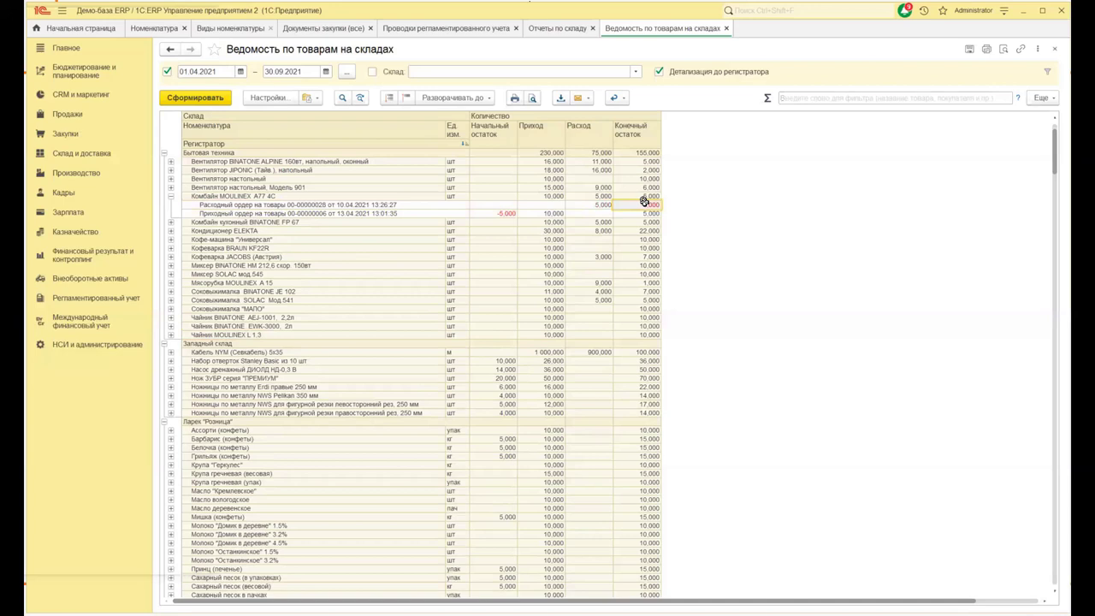
pyautogui.click(313, 214)
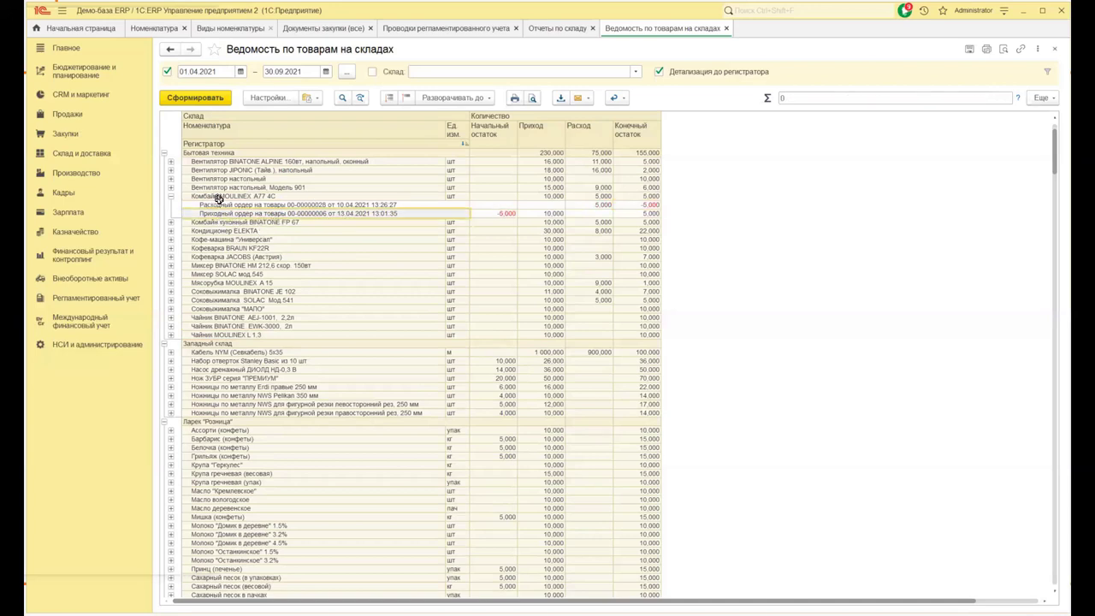
pyautogui.scroll(2, 223, 207)
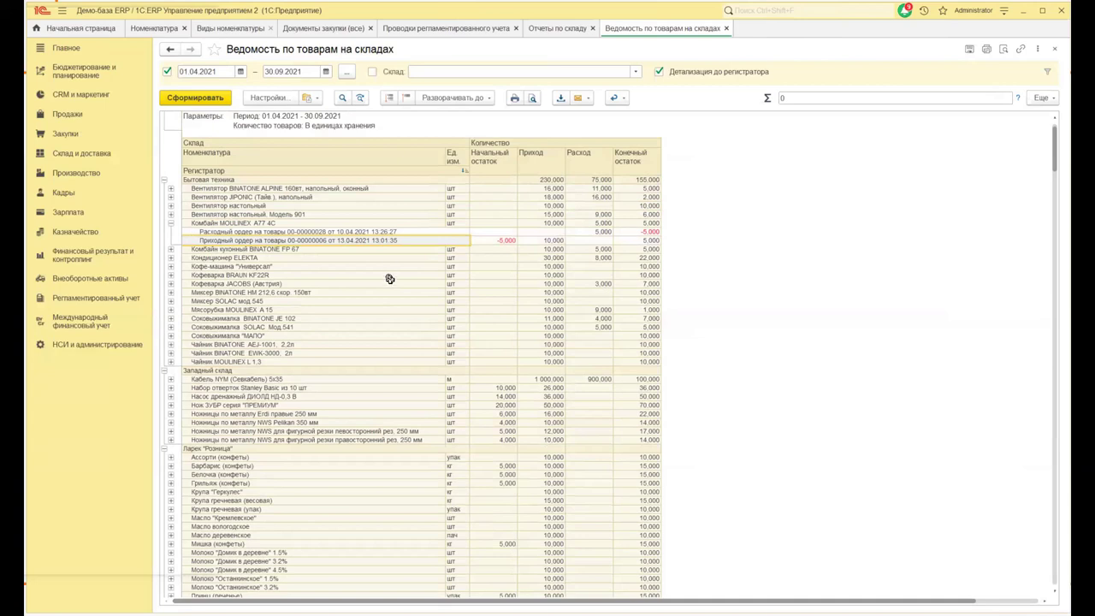
pyautogui.scroll(1, 390, 283)
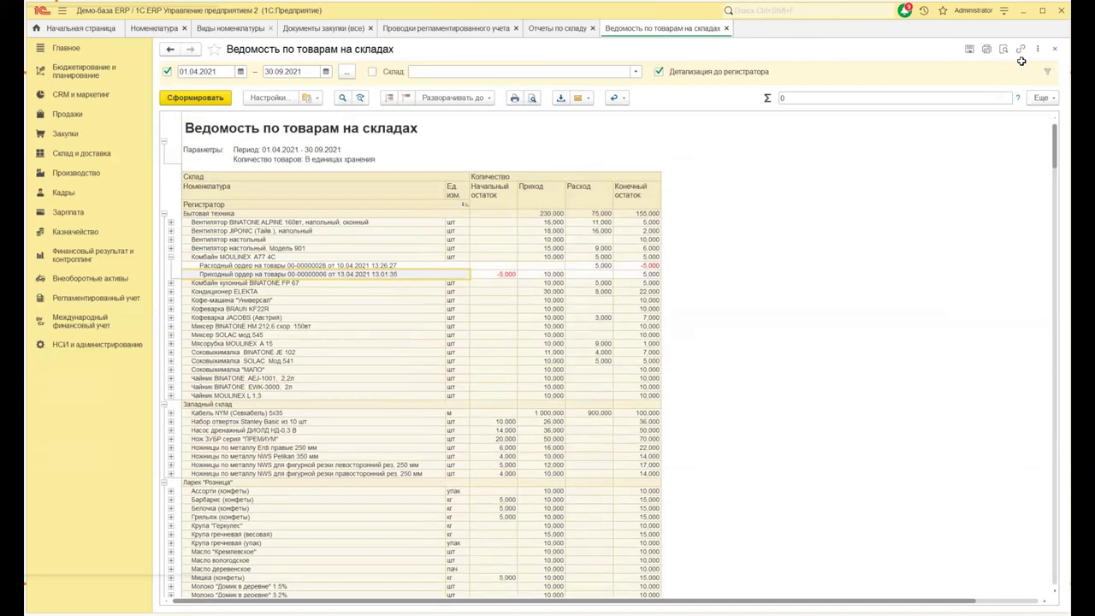
# - Try saving the report settings as a new variant with Назначение Везде and availability Указанным пользователям, and close the form without saving
pyautogui.click(1055, 49)
pyautogui.click(752, 144)
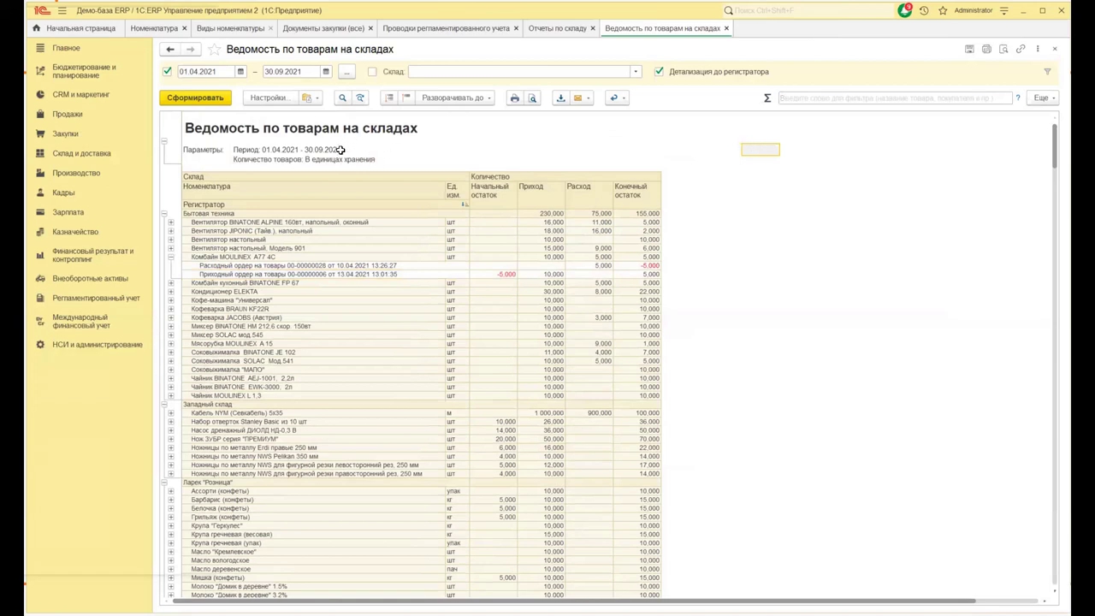
pyautogui.click(1055, 51)
pyautogui.click(313, 99)
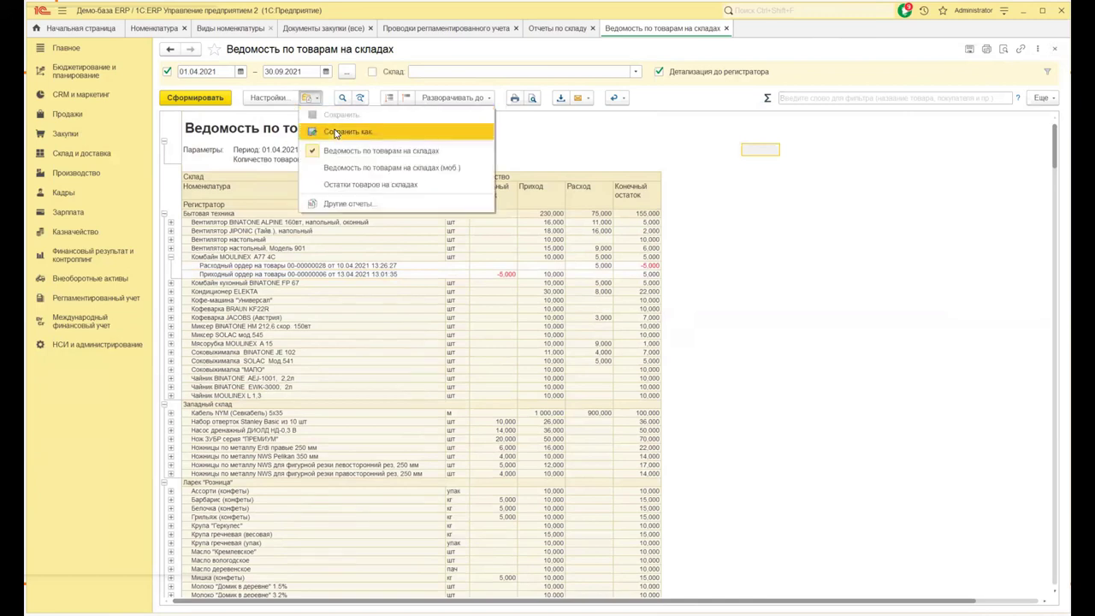
pyautogui.click(336, 132)
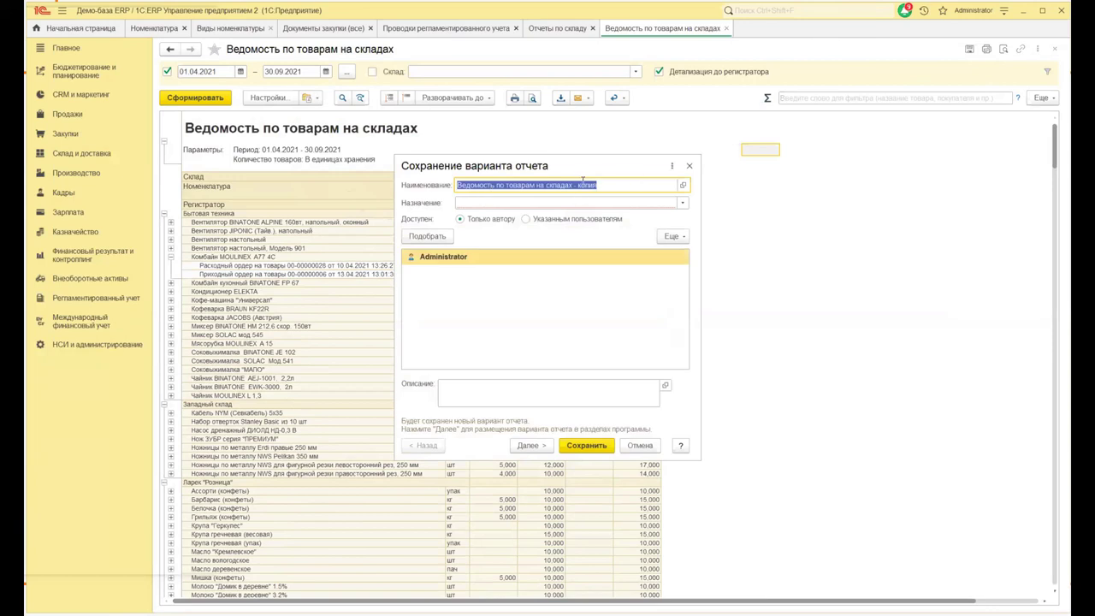
pyautogui.click(682, 202)
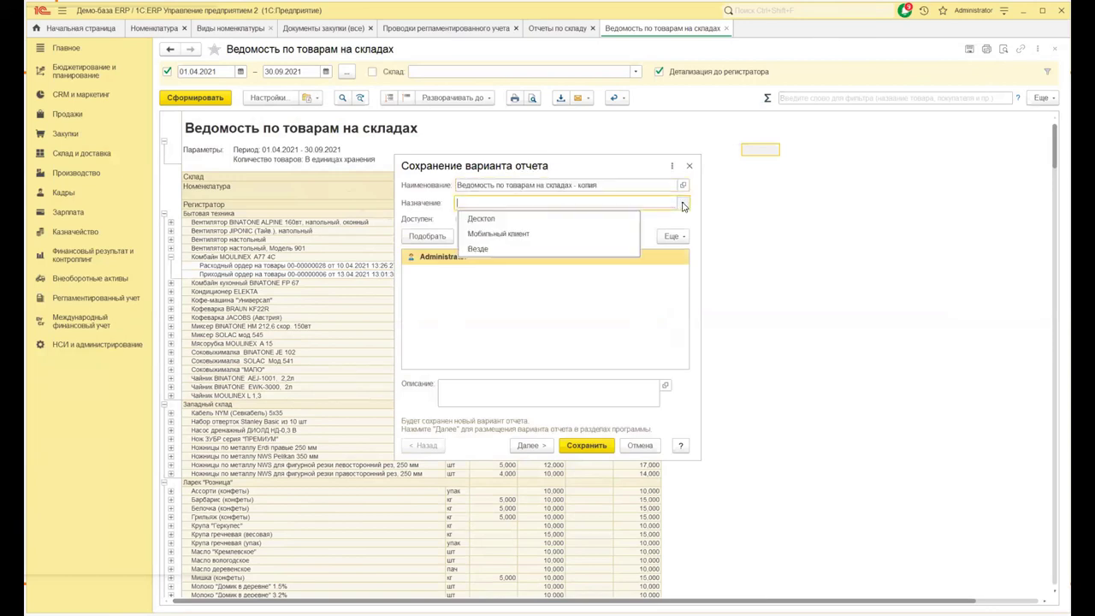
pyautogui.click(480, 249)
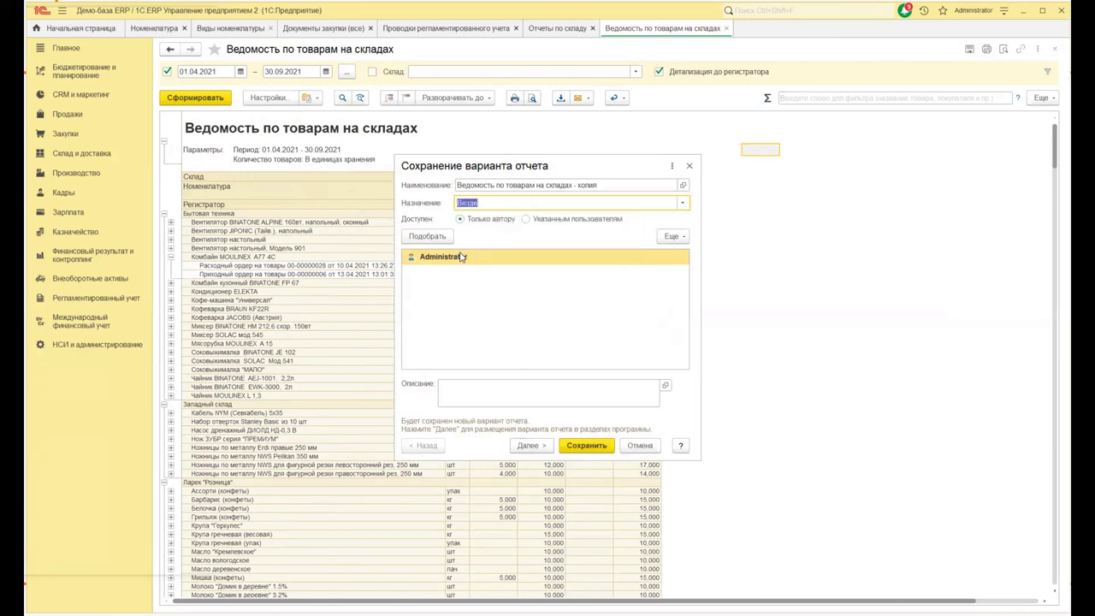
pyautogui.click(527, 222)
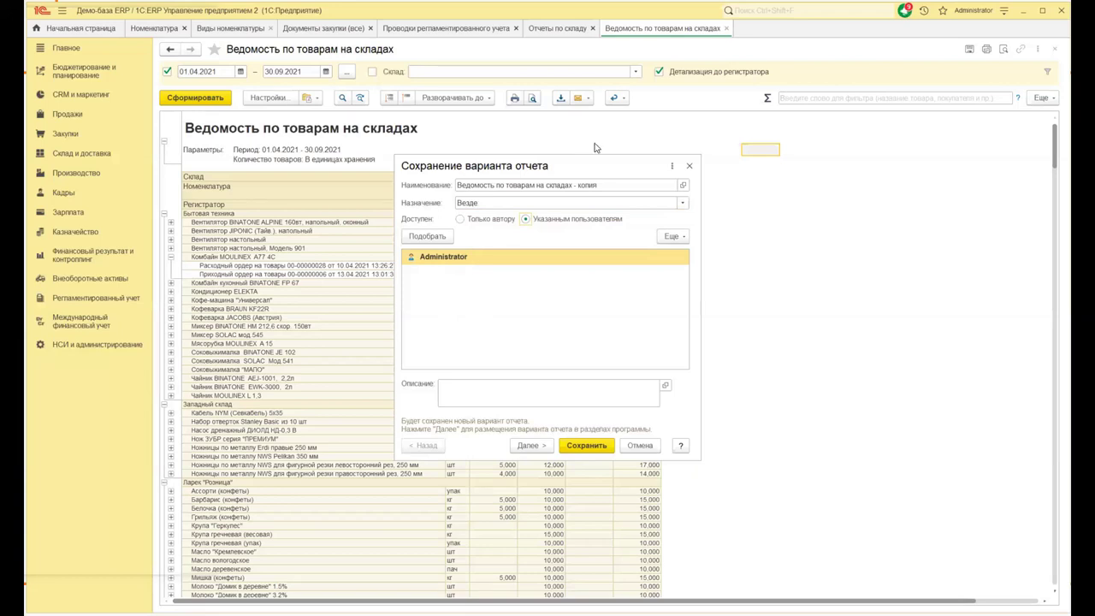
pyautogui.click(690, 165)
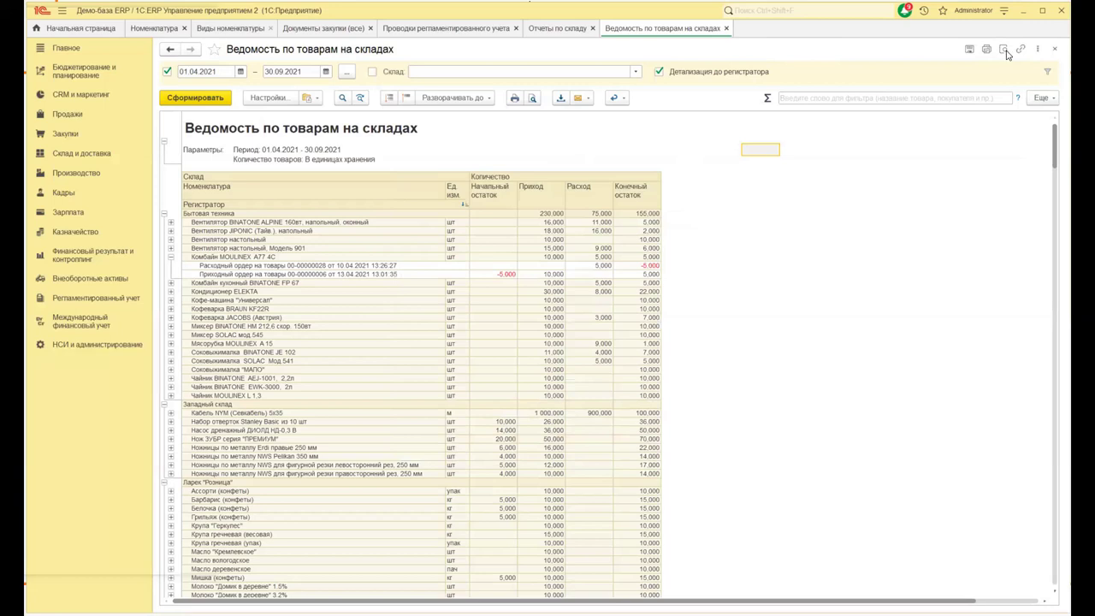
# - Start closing the modified report and cancel at the question about saving the changed variant
pyautogui.click(1054, 49)
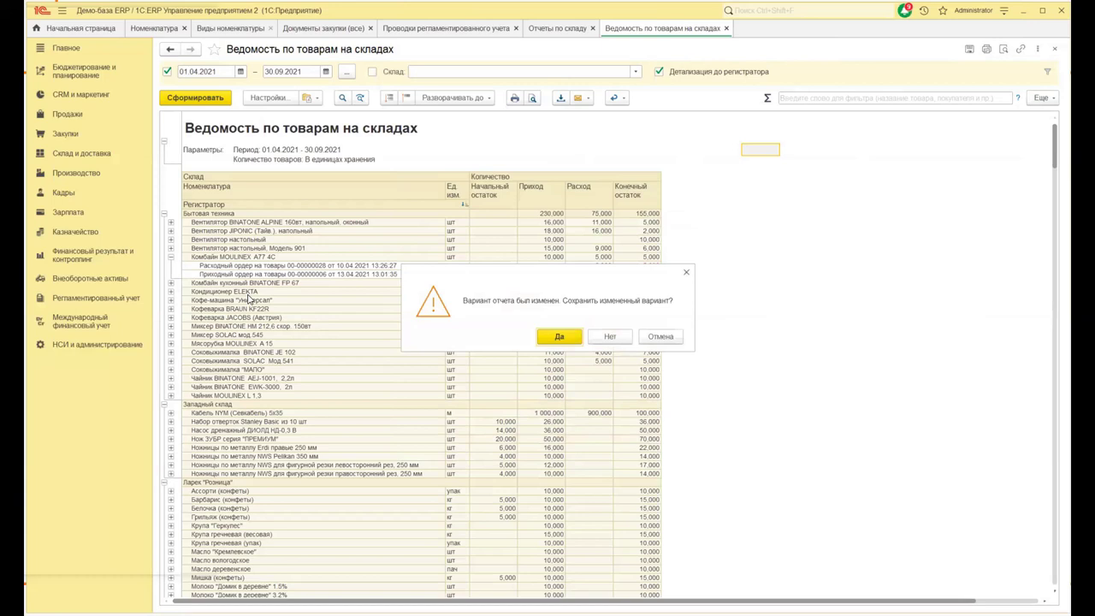
pyautogui.click(660, 337)
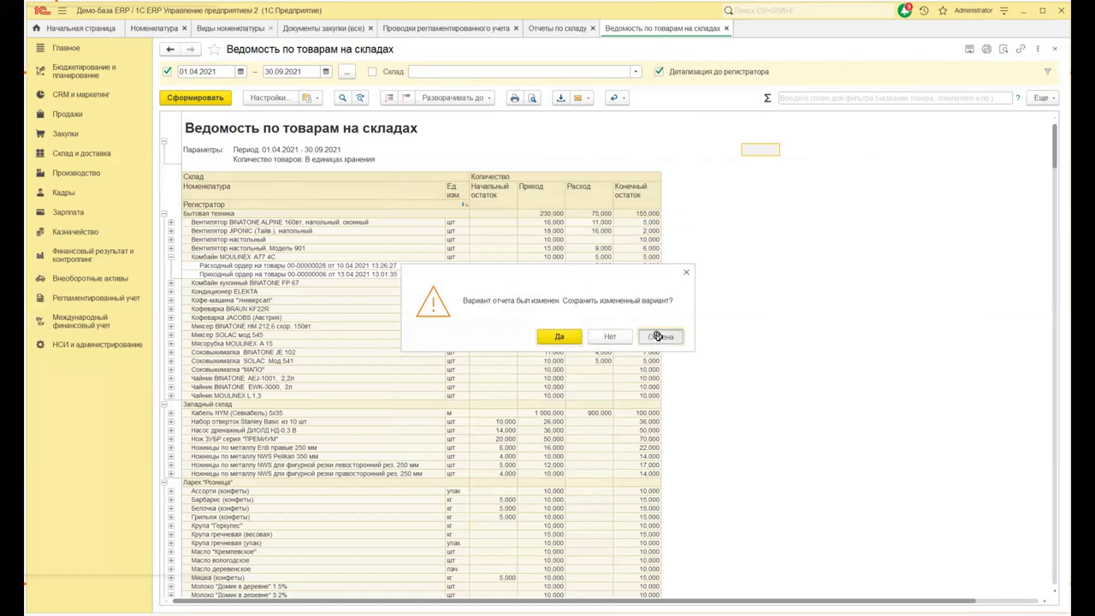
# - Close the Ведомость по товарам на складах report without saving the changed variant and open Отчеты по финансовому результату
pyautogui.press('Escape')
pyautogui.click(610, 336)
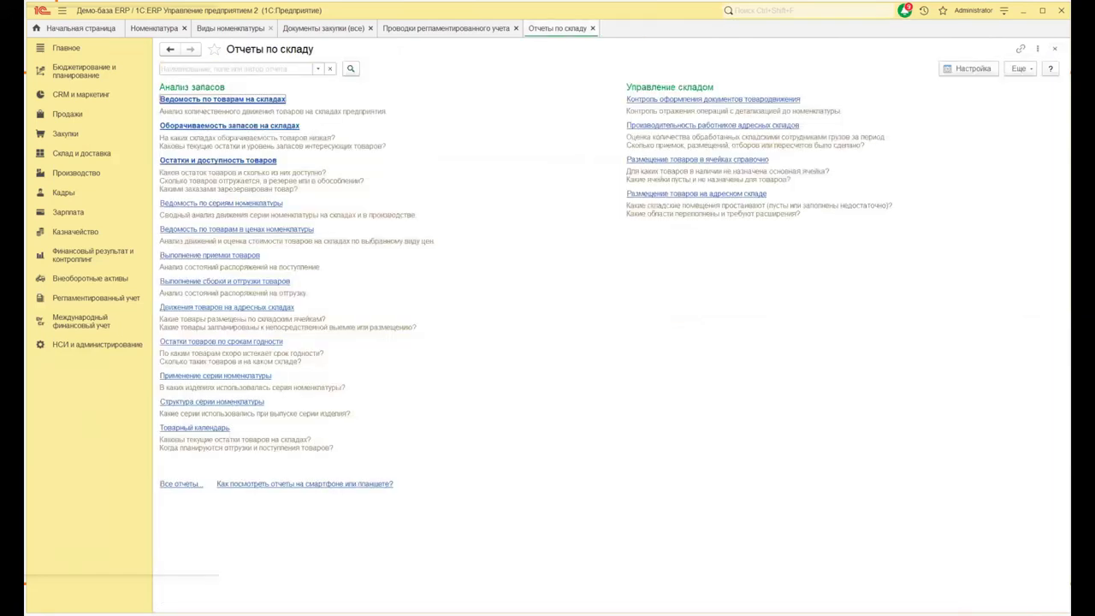
pyautogui.click(75, 255)
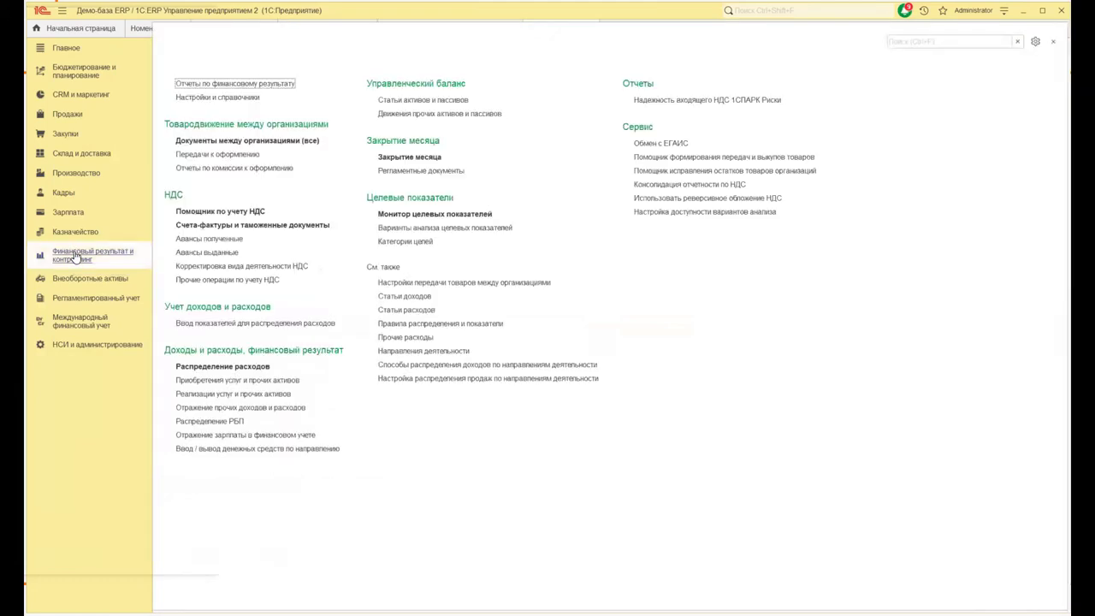
pyautogui.click(258, 84)
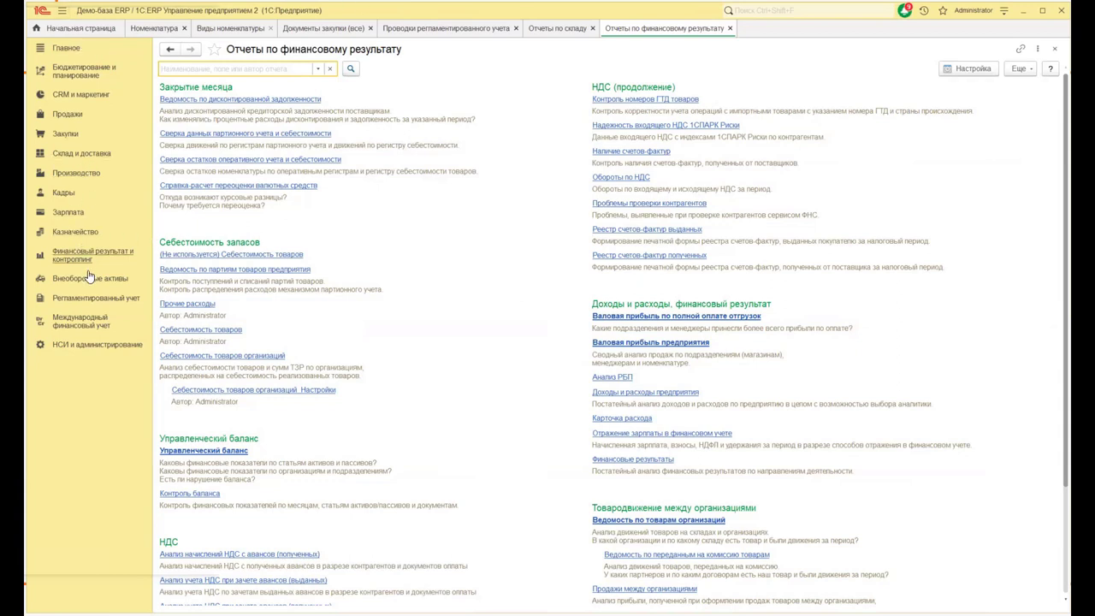
# - Create a new operation in Операции (регл. учет) and add an accounting entry line with debit account 46
pyautogui.click(91, 298)
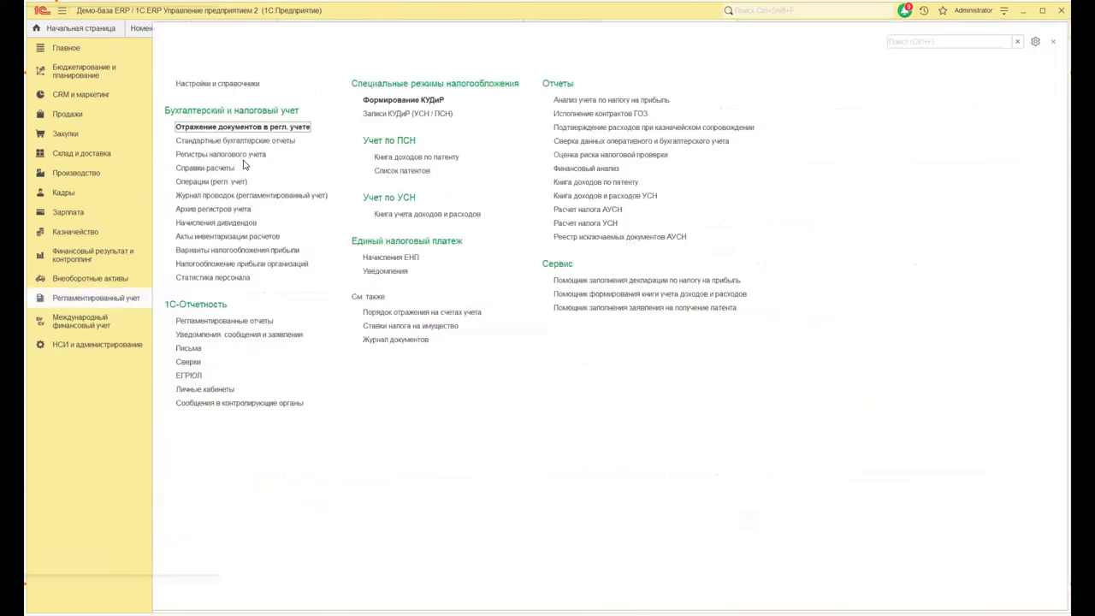
pyautogui.click(203, 182)
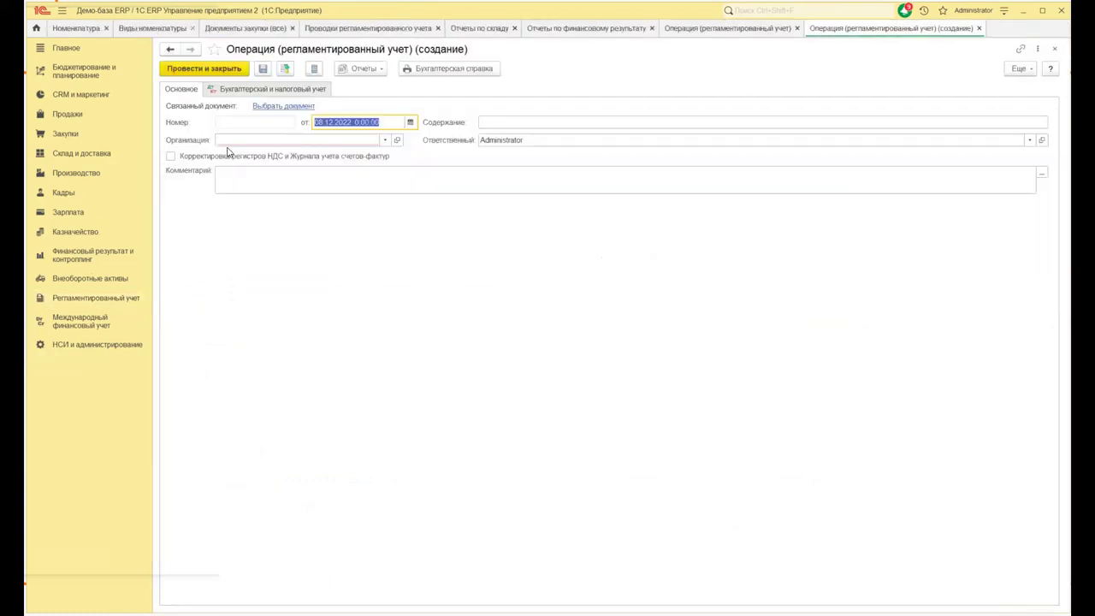
pyautogui.click(214, 88)
pyautogui.click(195, 111)
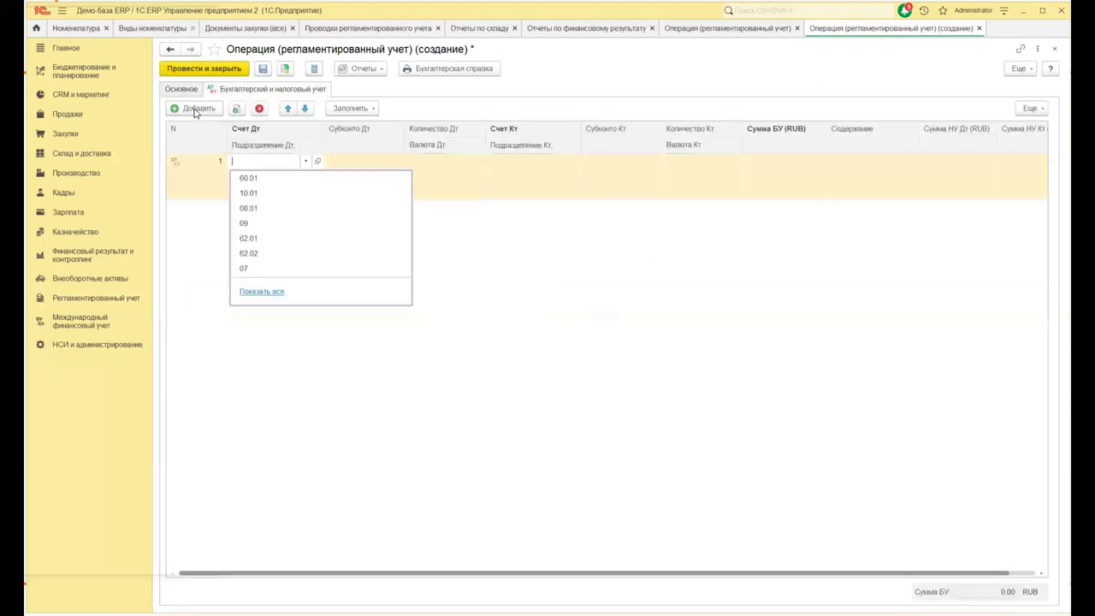
pyautogui.write('46')
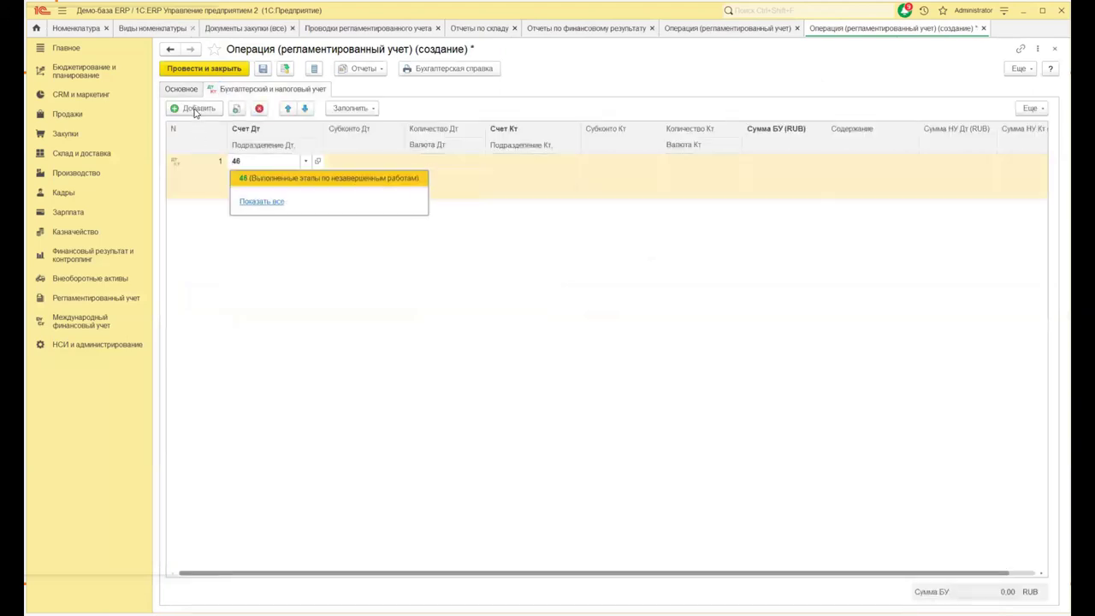
pyautogui.click(262, 178)
pyautogui.press('Tab')
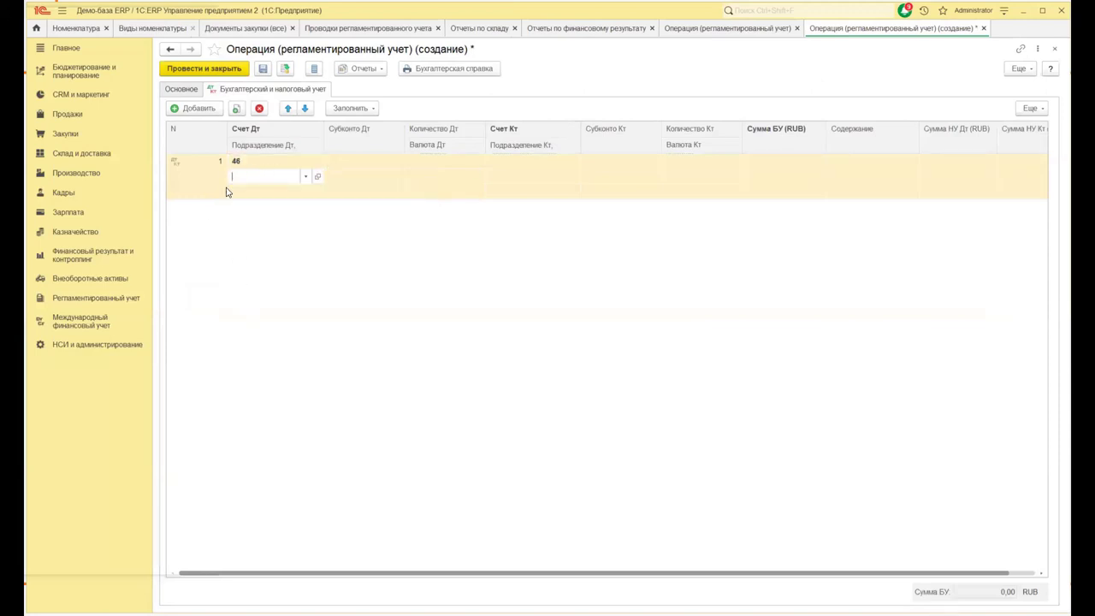
pyautogui.press('Escape')
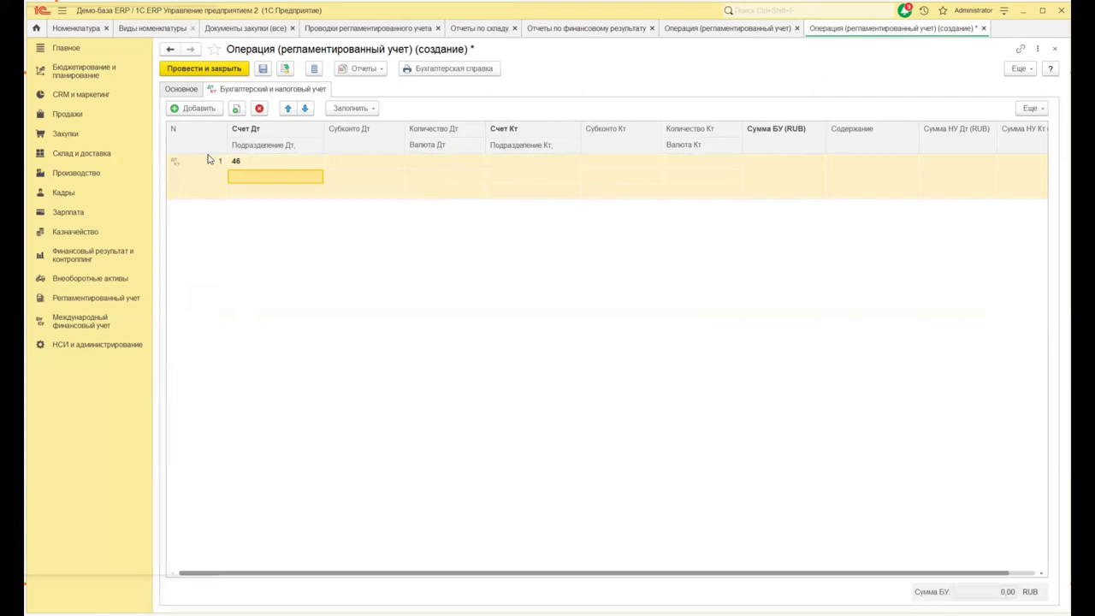
# - Try debit accounts 09 and 08.01 in the entry line and close the new operation without saving it
pyautogui.click(260, 161)
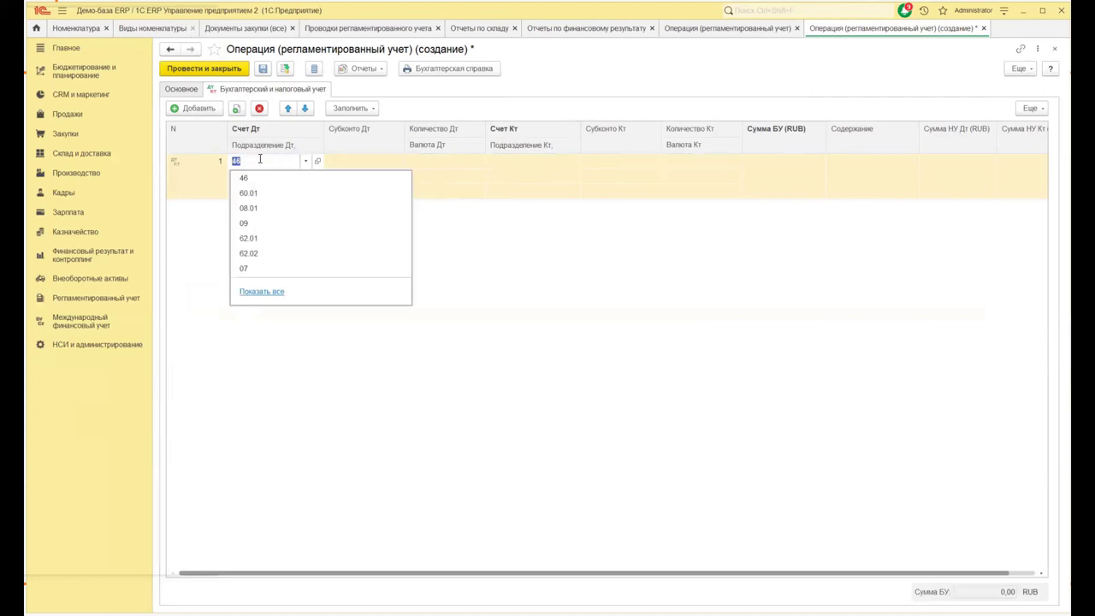
pyautogui.write('09')
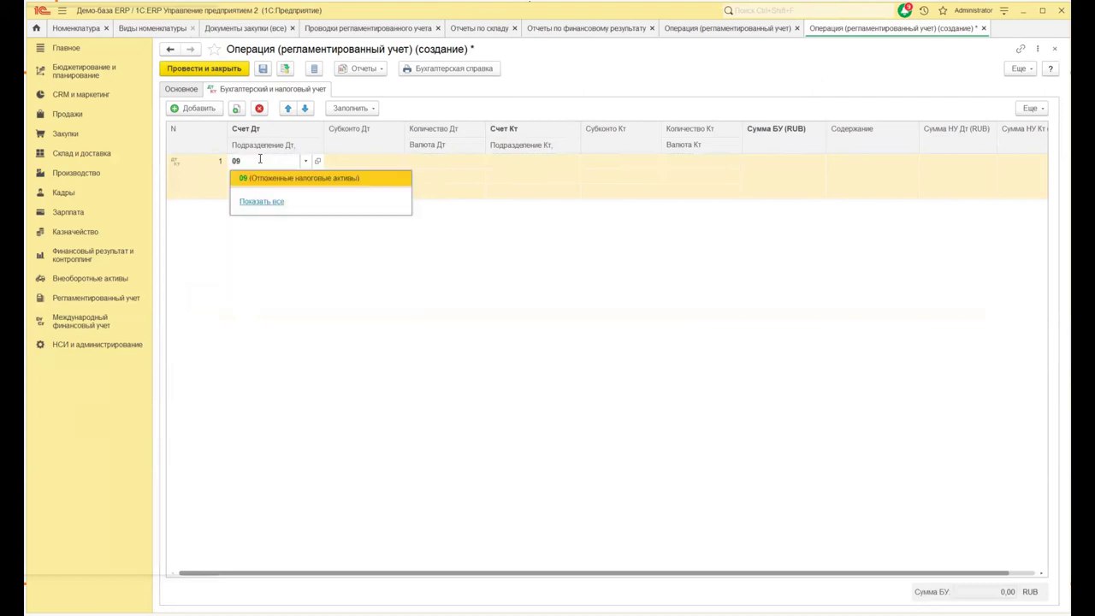
pyautogui.press('Return')
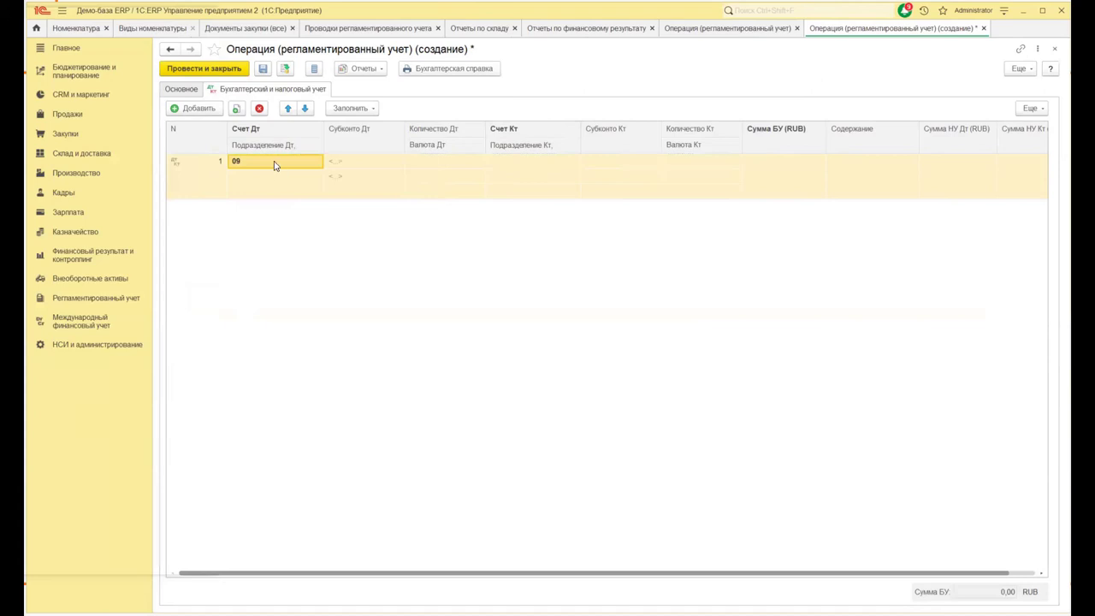
pyautogui.click(275, 163)
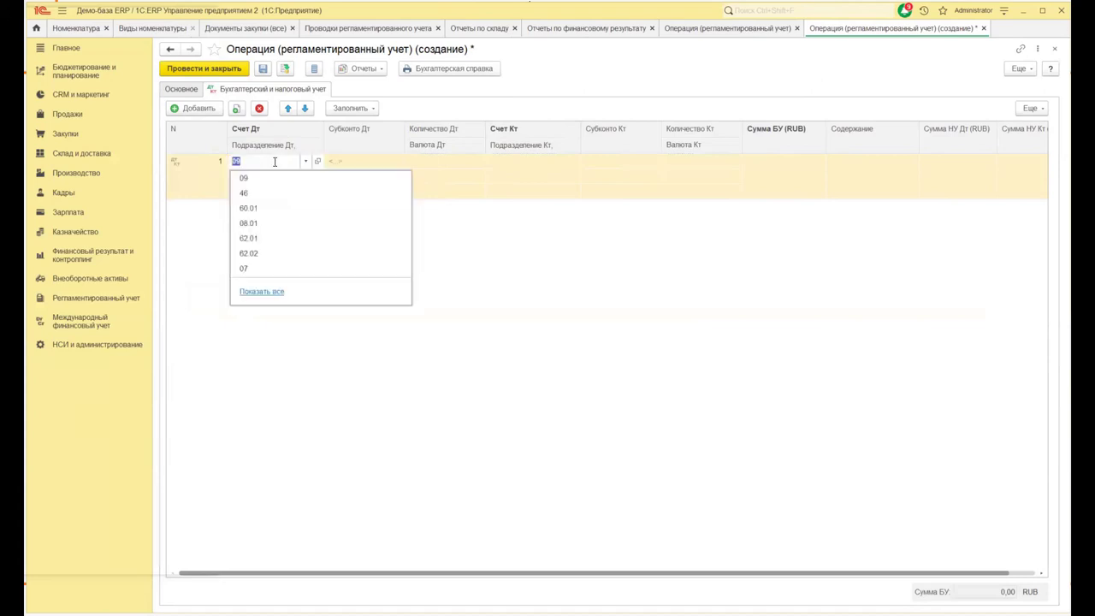
pyautogui.click(253, 224)
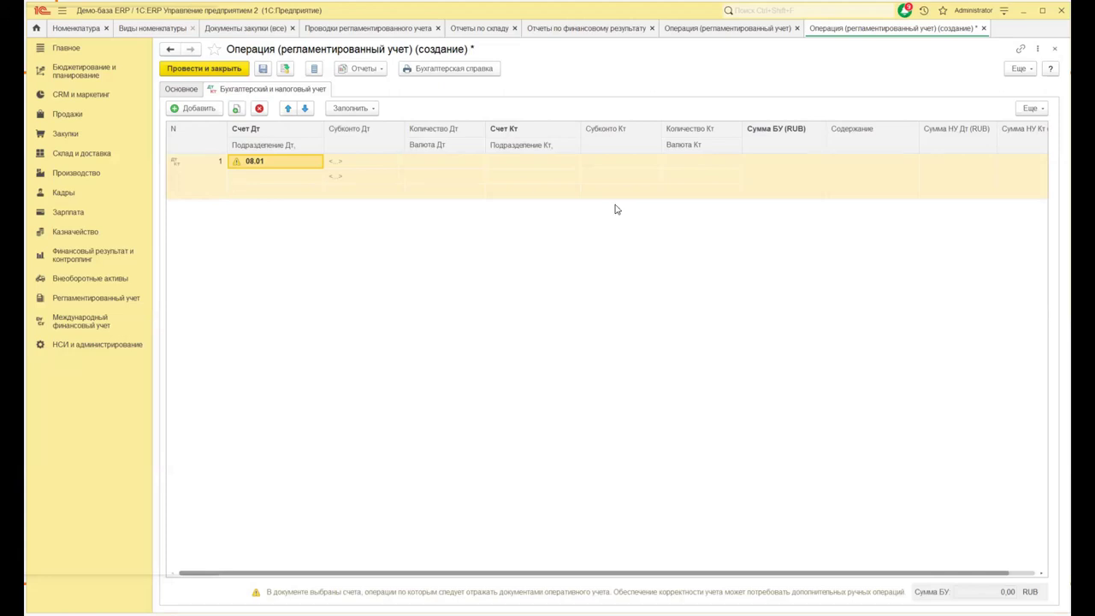
pyautogui.click(1057, 53)
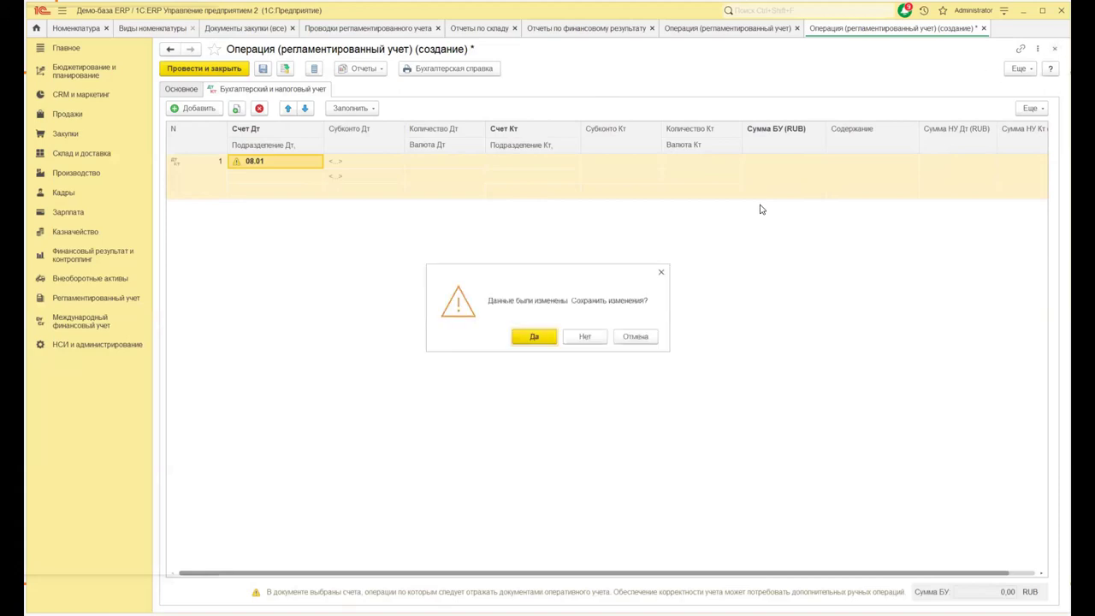
pyautogui.click(601, 340)
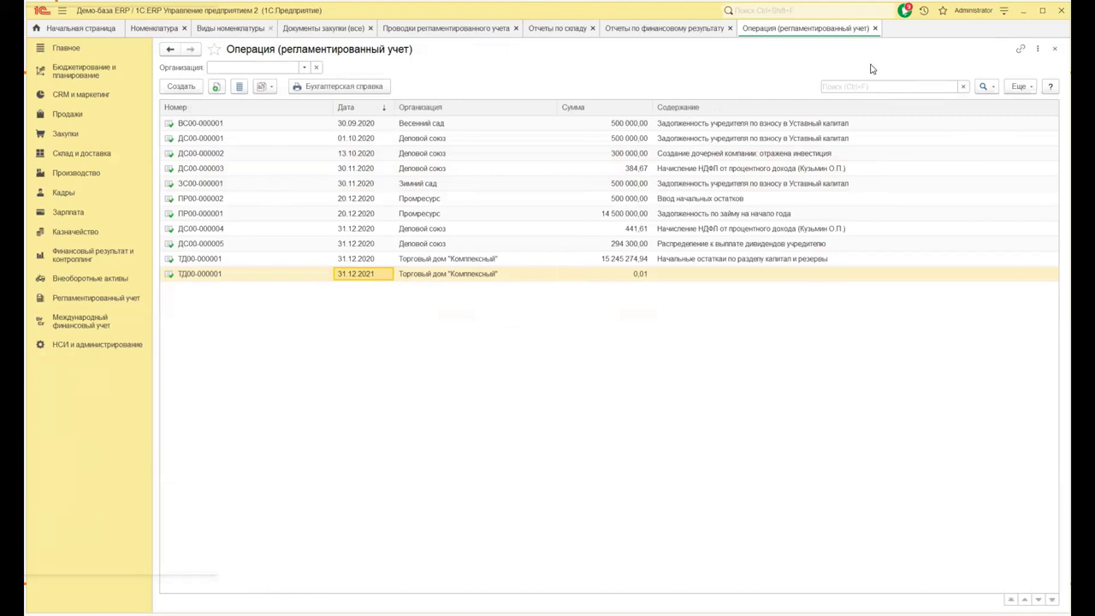
# - Close the regulated operations list, open the report "Ведомость по партиям товаров предприятия" and review its variants and cost data options
pyautogui.click(874, 28)
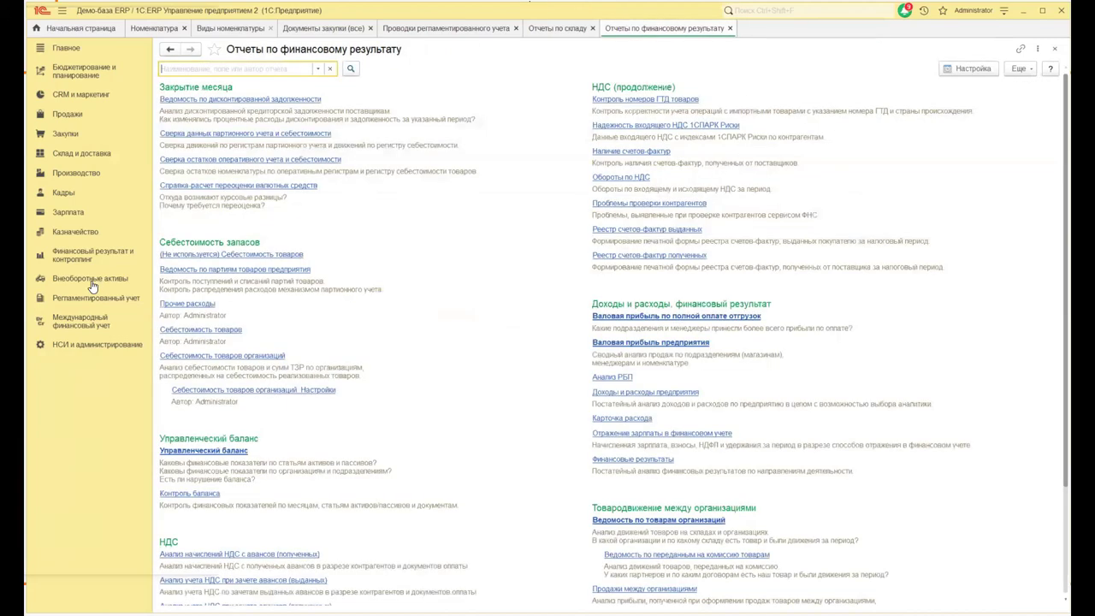
pyautogui.click(174, 270)
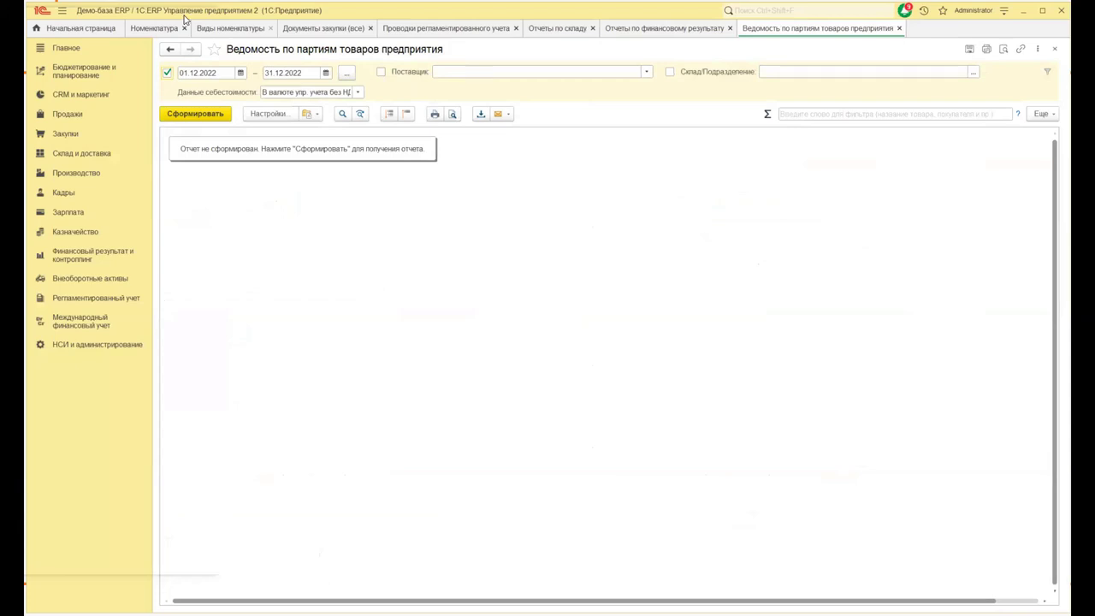
pyautogui.click(1041, 115)
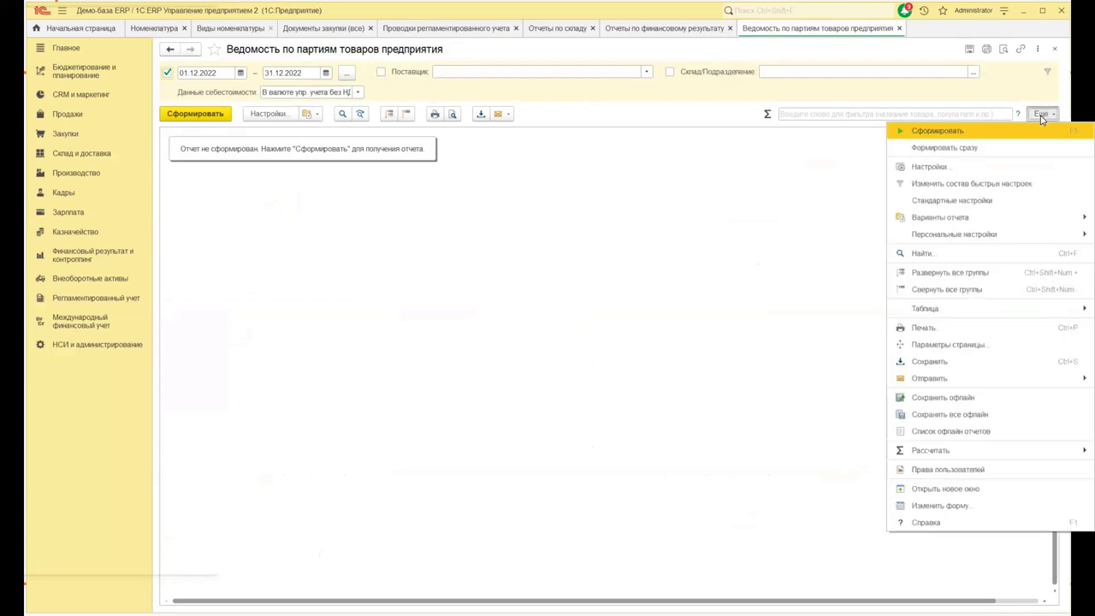
pyautogui.moveTo(973, 221)
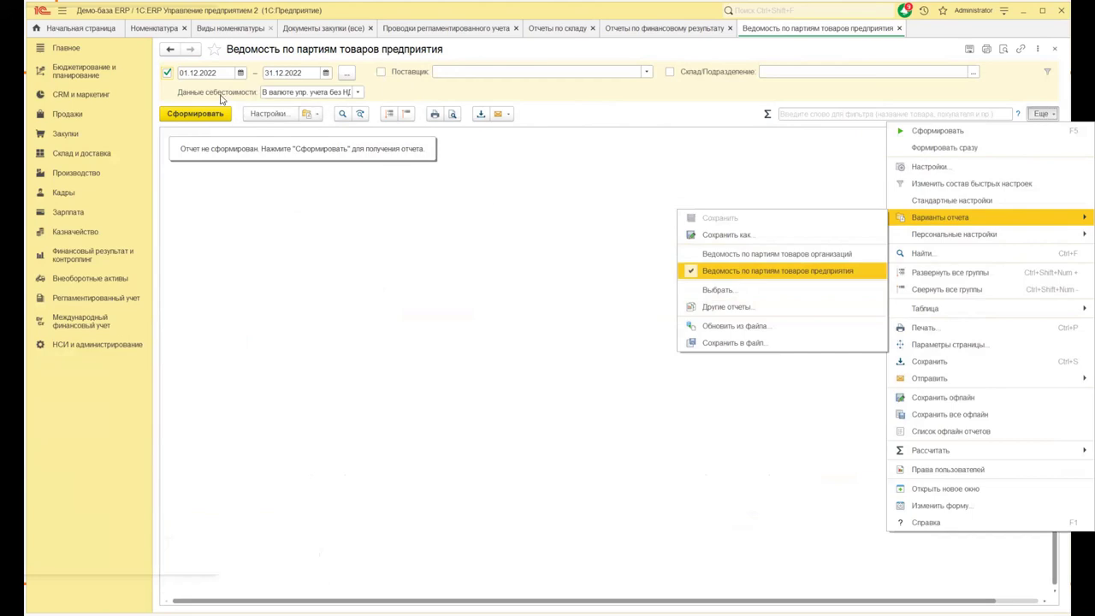
pyautogui.click(358, 93)
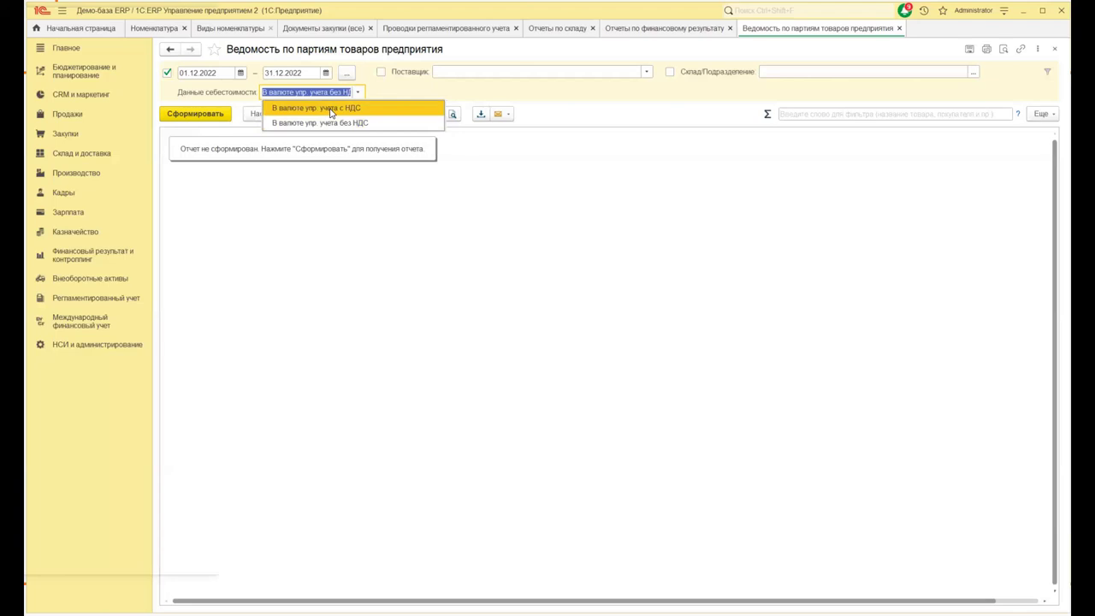
# - Switch the report to the variant "Ведомость по партиям товаров организаций" and review its available cost data options
pyautogui.click(1043, 118)
pyautogui.click(1042, 118)
pyautogui.moveTo(926, 220)
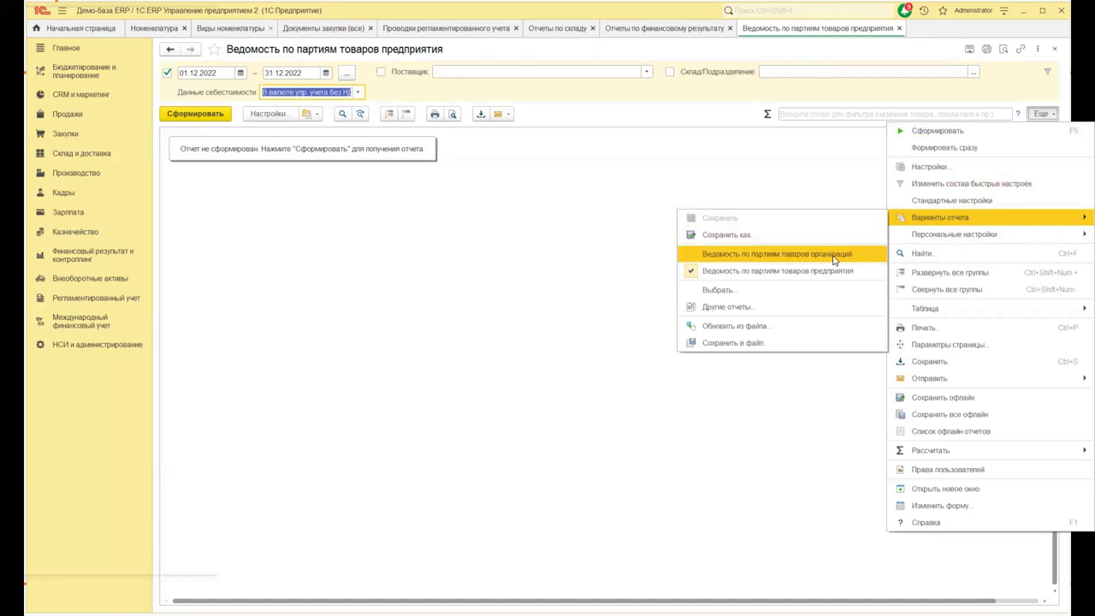
pyautogui.click(836, 255)
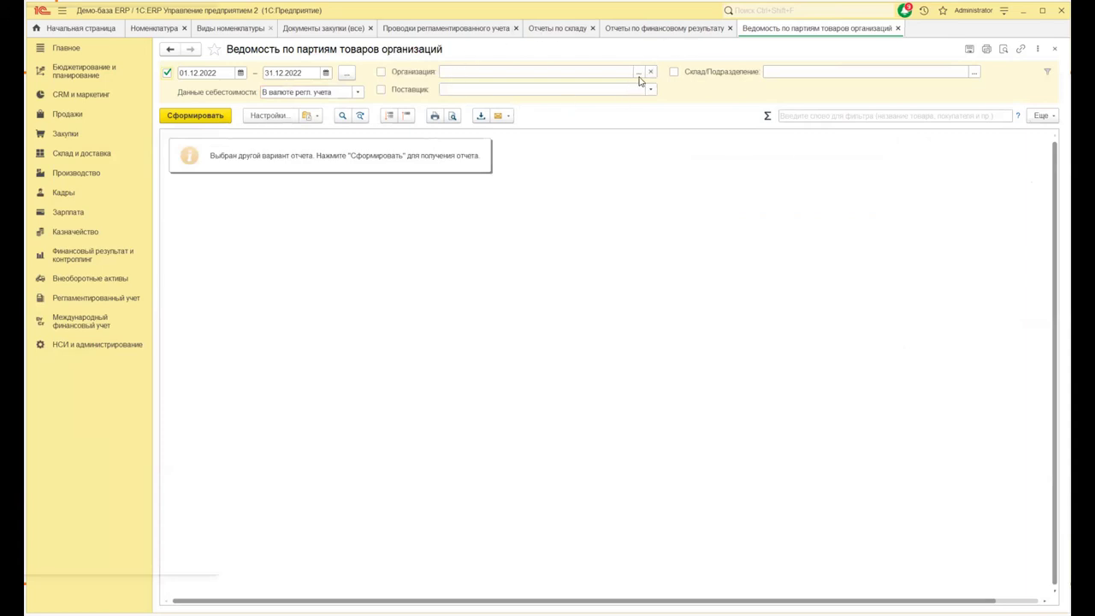
pyautogui.click(359, 92)
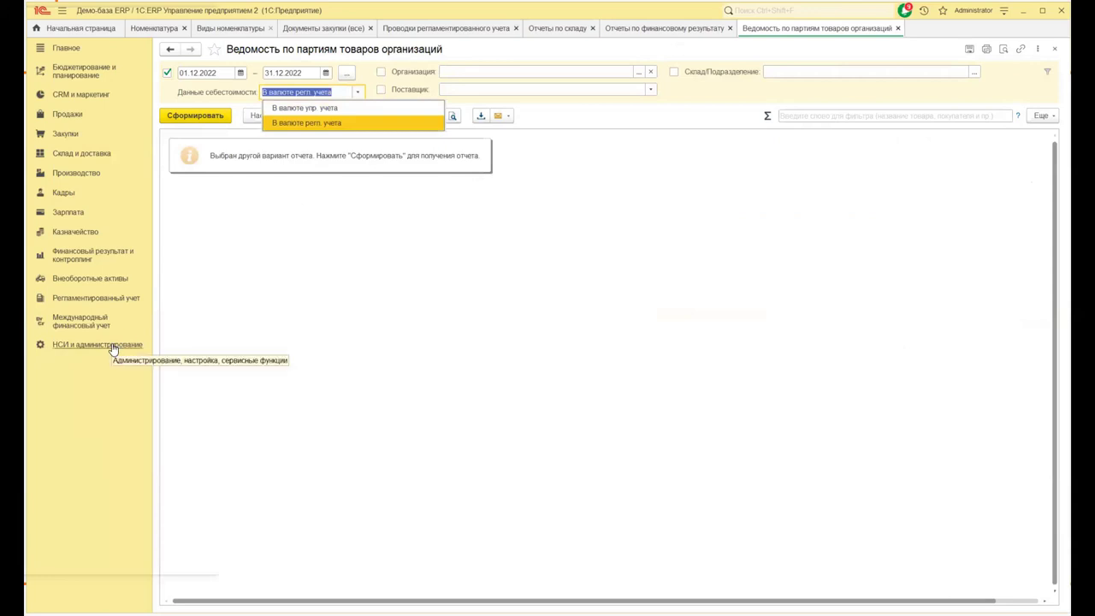
pyautogui.press('Escape')
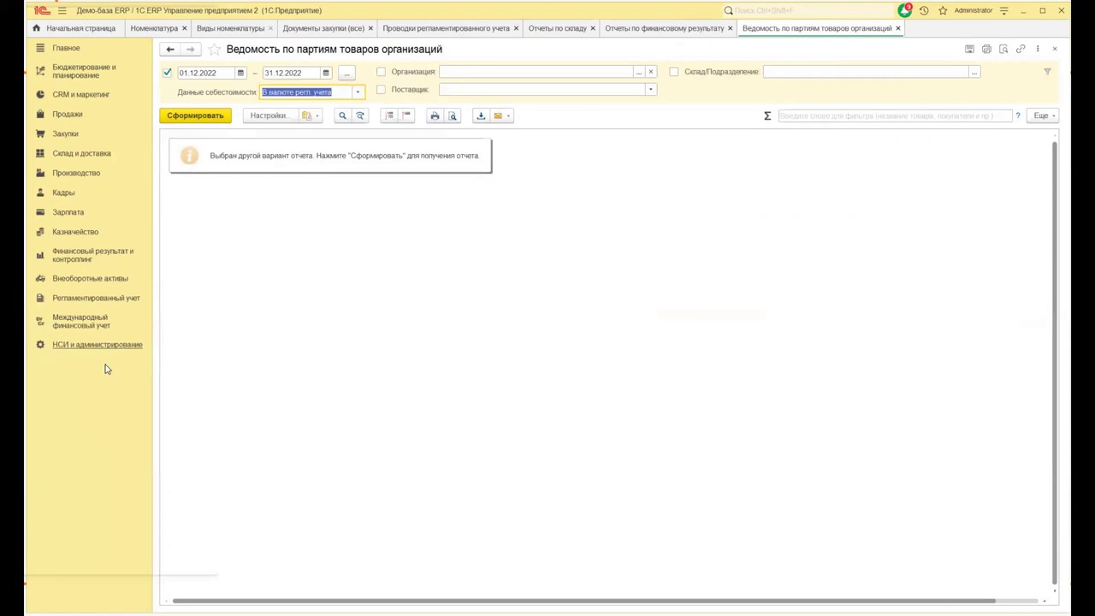
# - Check the regulated and management accounting currencies in the enterprise settings, decline editing the management currency, and close the settings
pyautogui.click(102, 346)
pyautogui.click(385, 100)
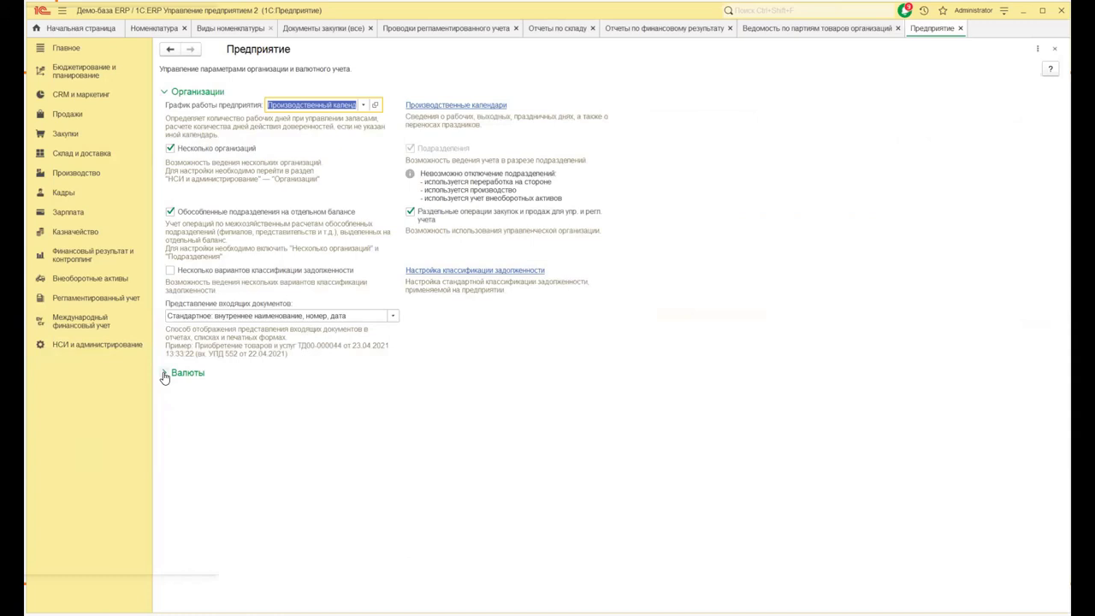
pyautogui.click(165, 375)
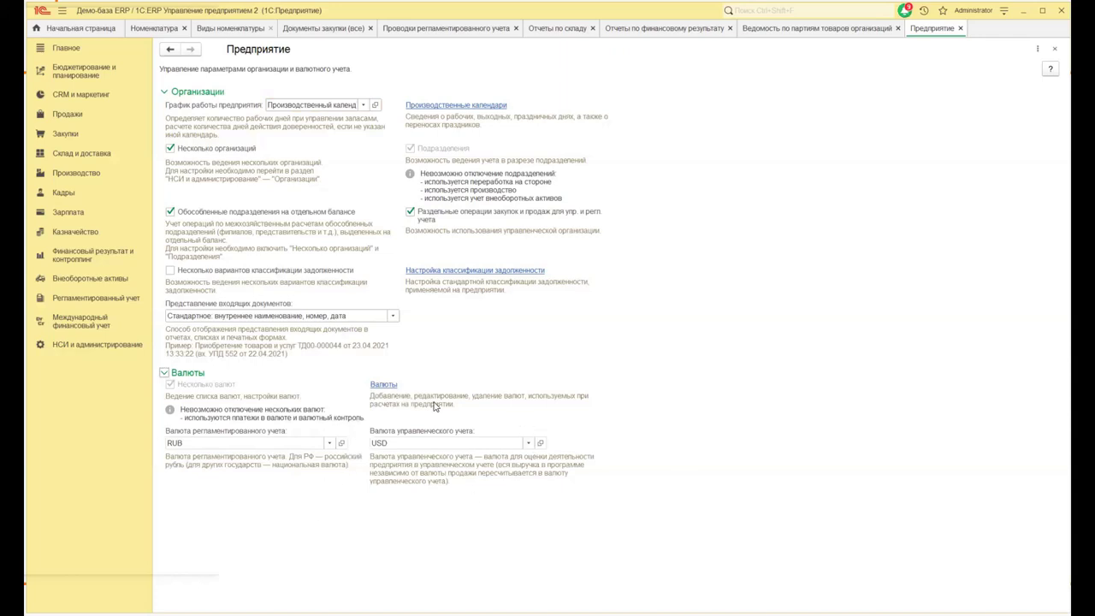
pyautogui.click(530, 447)
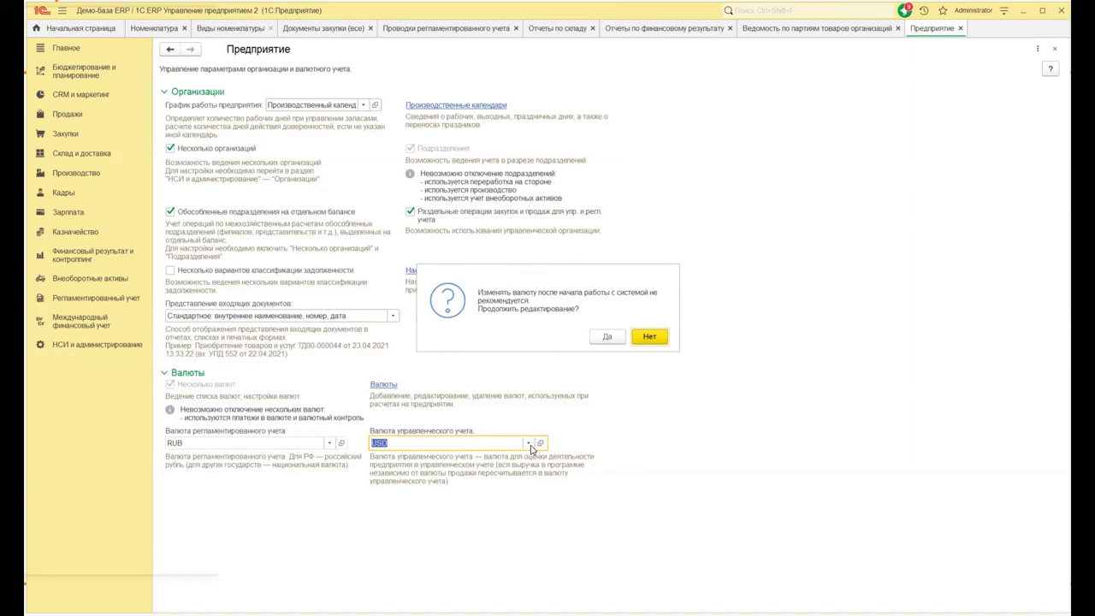
pyautogui.click(649, 337)
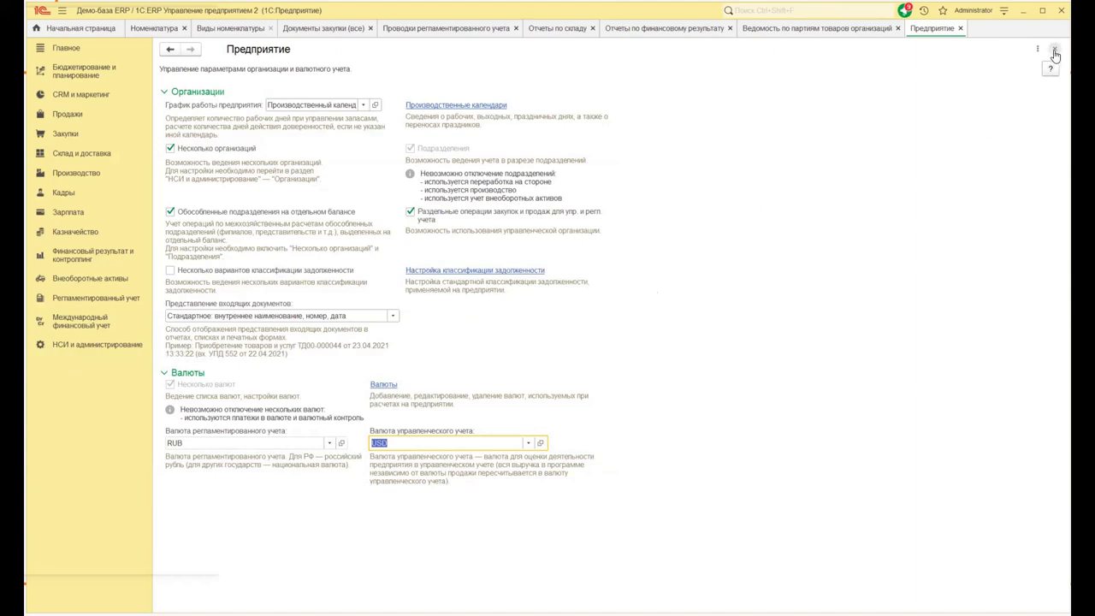
pyautogui.hotkey('ctrl', 'F4')
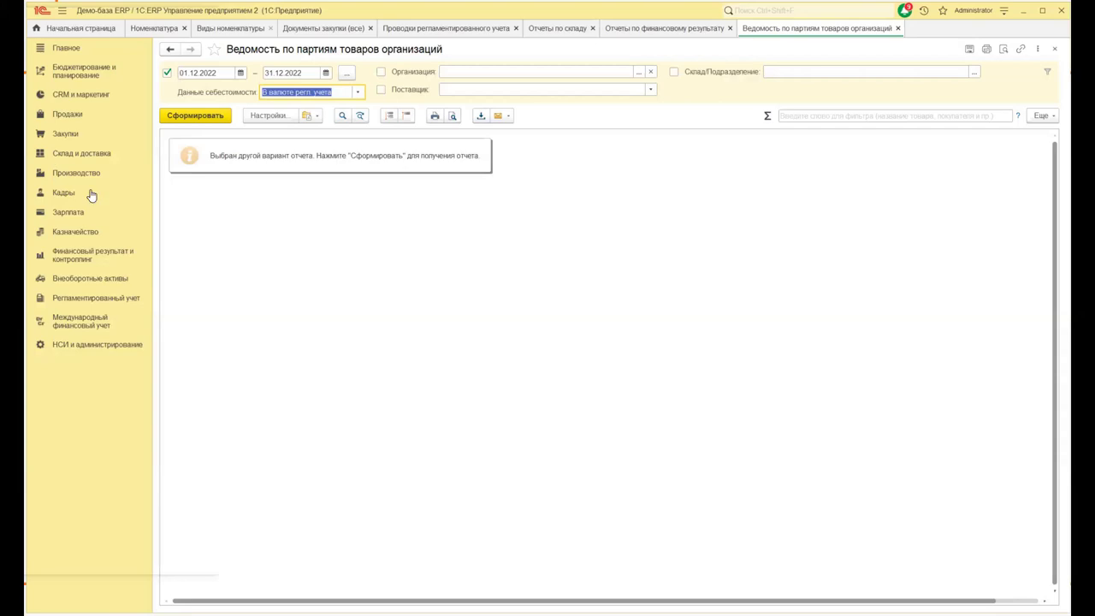
# - Open the chart of accounts from the regulated accounting settings, examine accounts 10 and 10.01, then close both pages
pyautogui.click(107, 298)
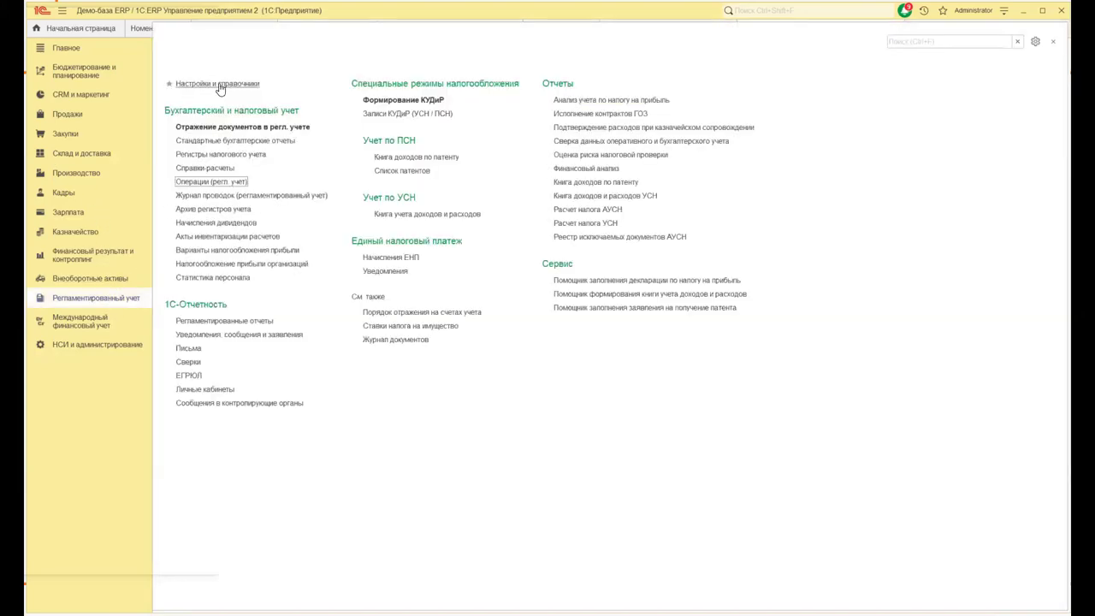
pyautogui.click(219, 86)
pyautogui.click(202, 91)
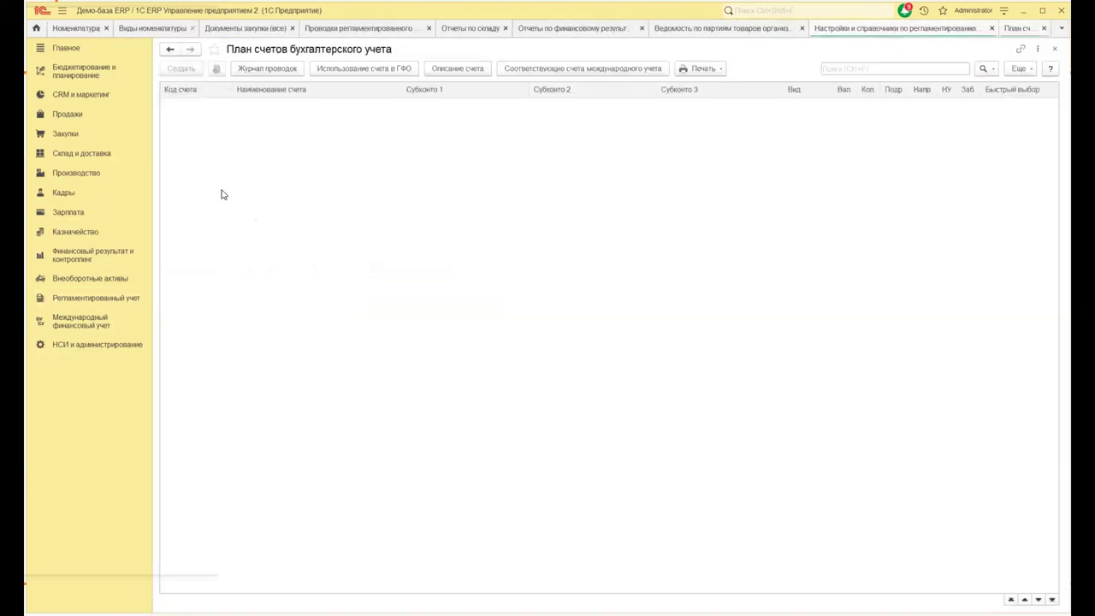
pyautogui.scroll(-10, 239, 227)
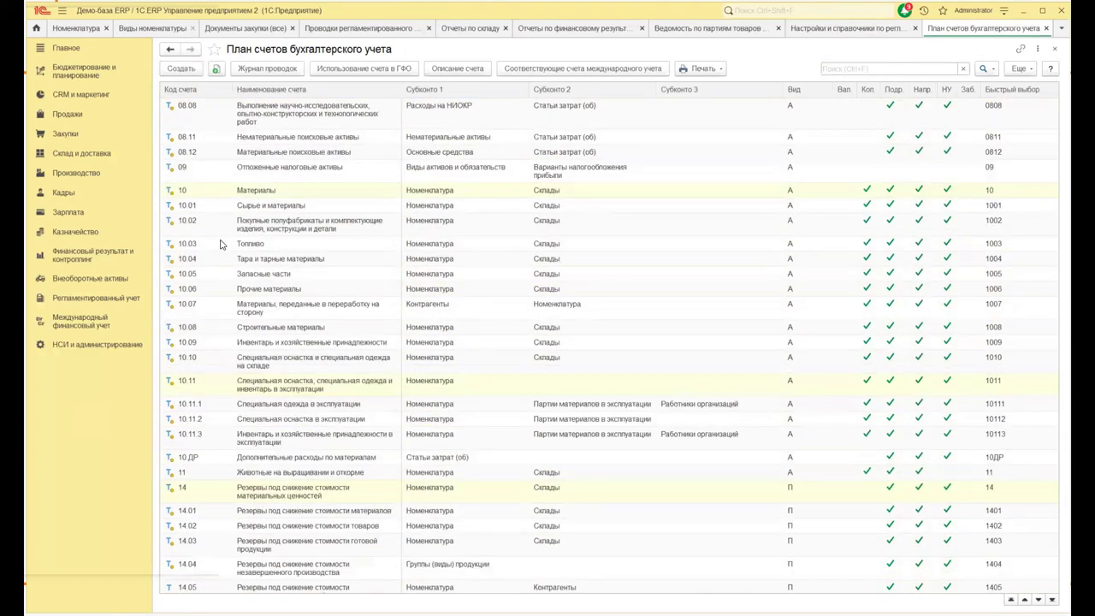
pyautogui.click(204, 211)
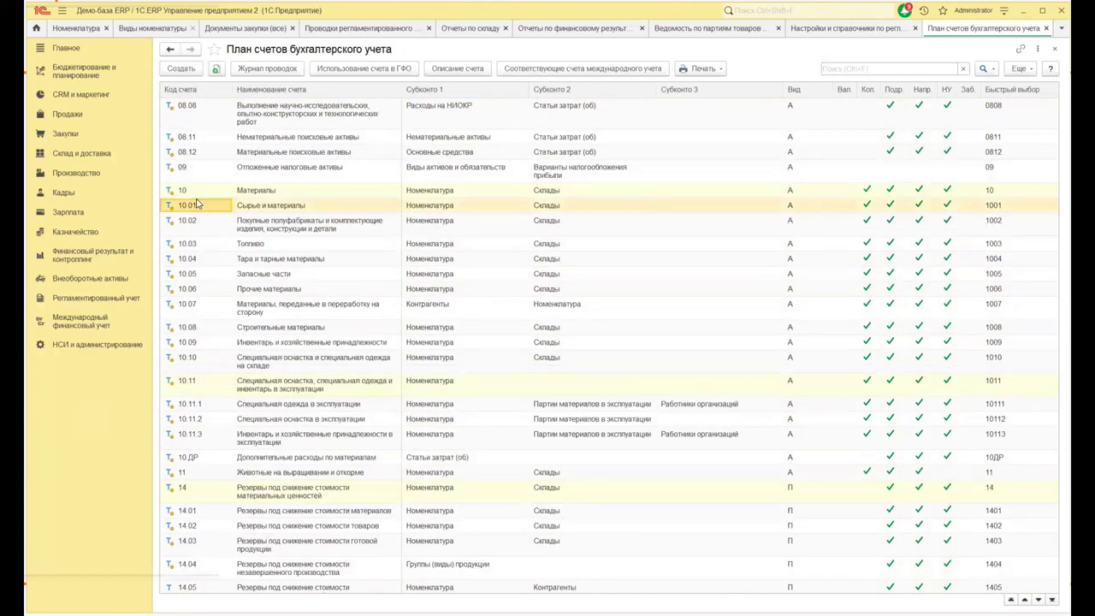
pyautogui.click(195, 193)
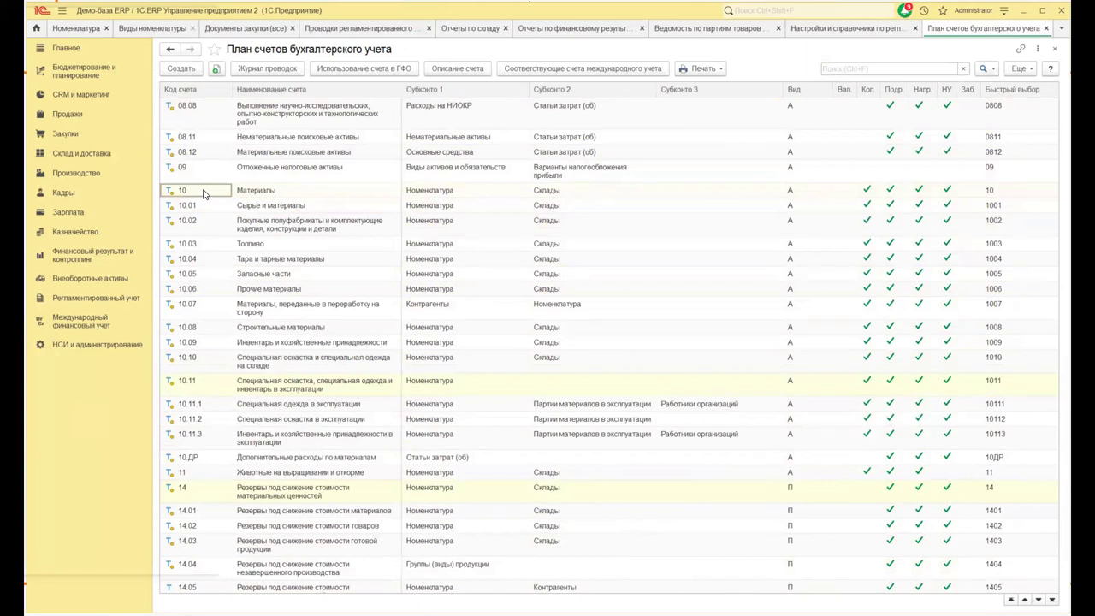
pyautogui.click(1056, 51)
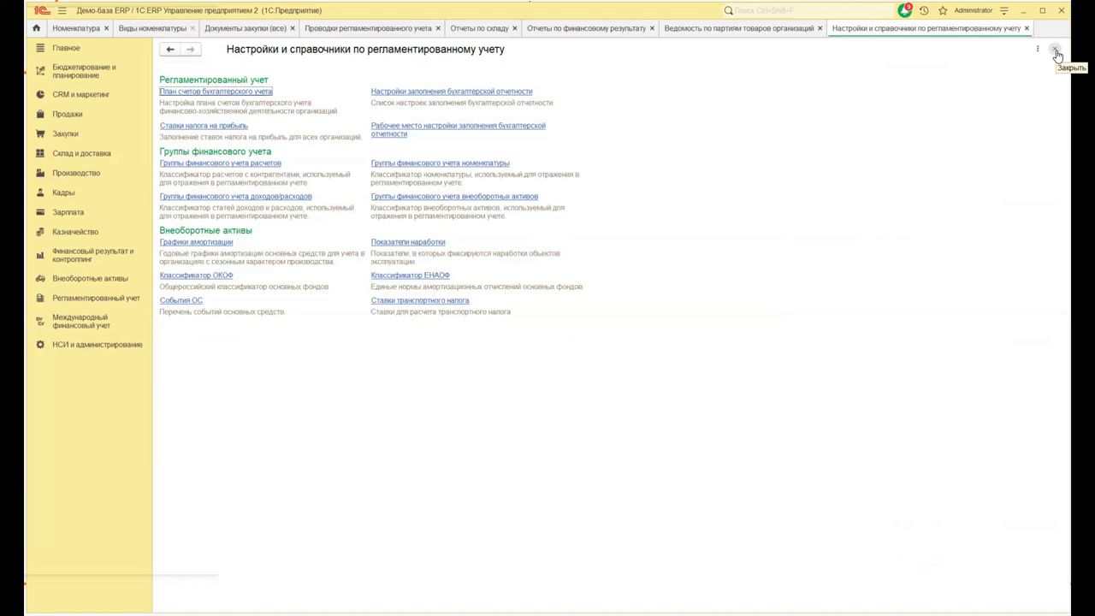
pyautogui.click(1056, 51)
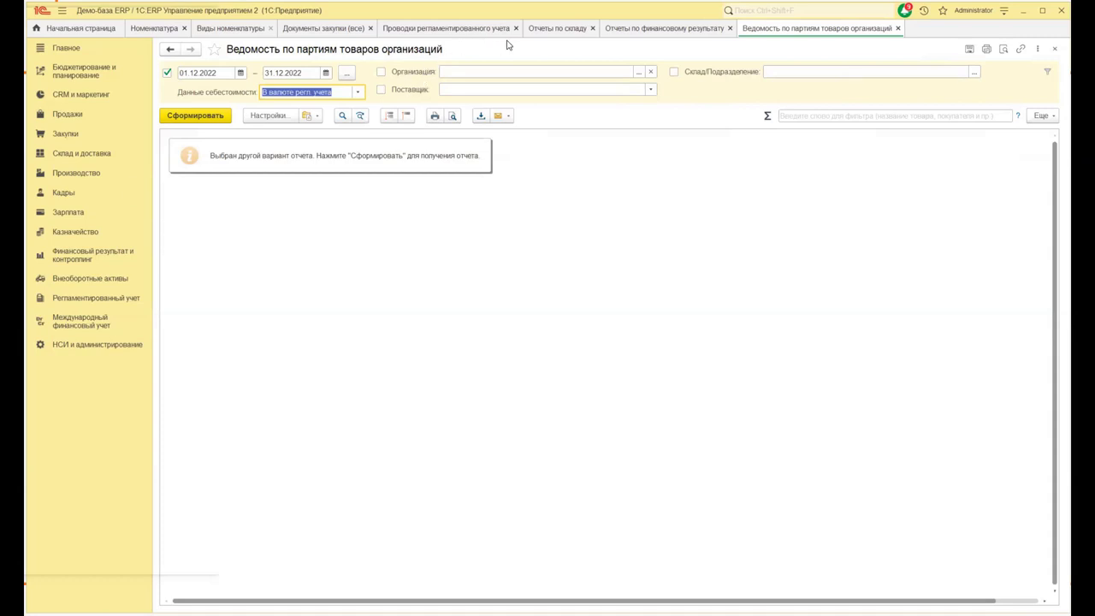
# - Open the purchase document linked in the regulated accounting postings and compare its main details, including the warehouse, with its goods lines
pyautogui.click(413, 30)
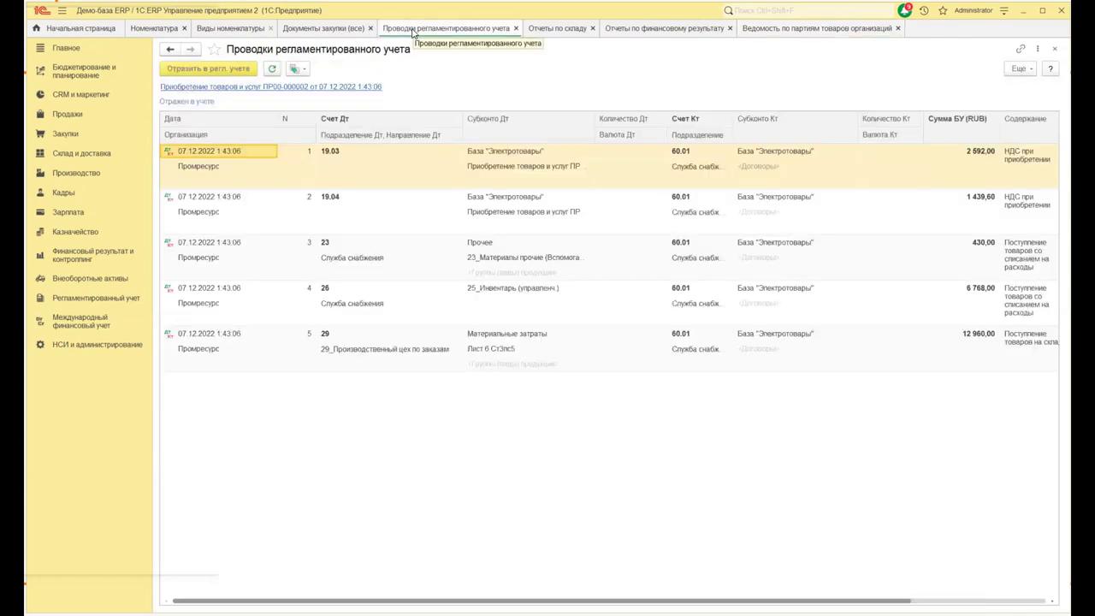
pyautogui.click(262, 89)
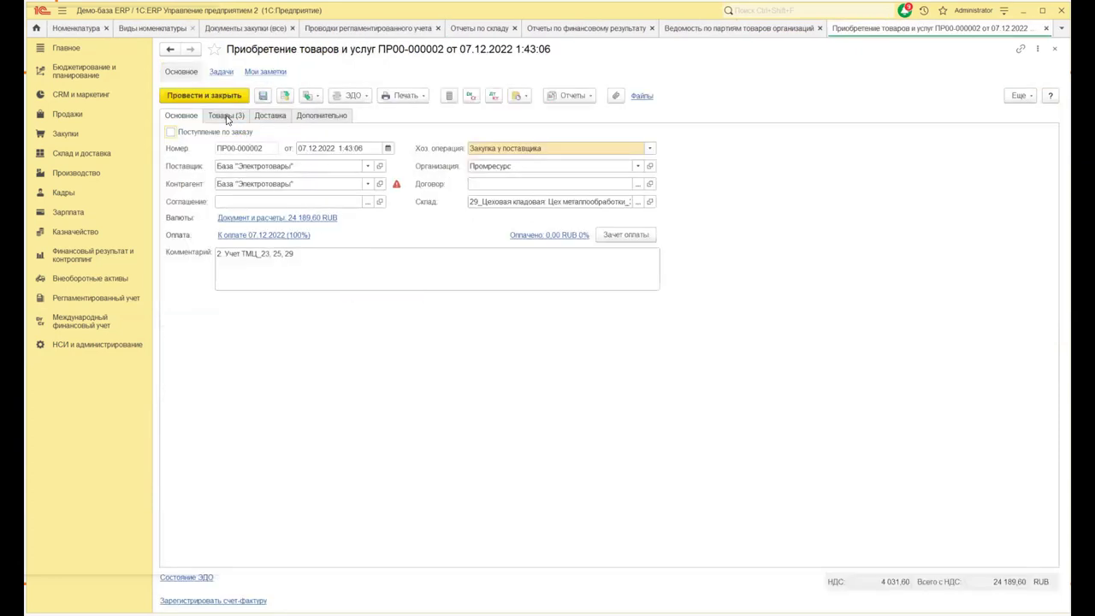
pyautogui.click(226, 117)
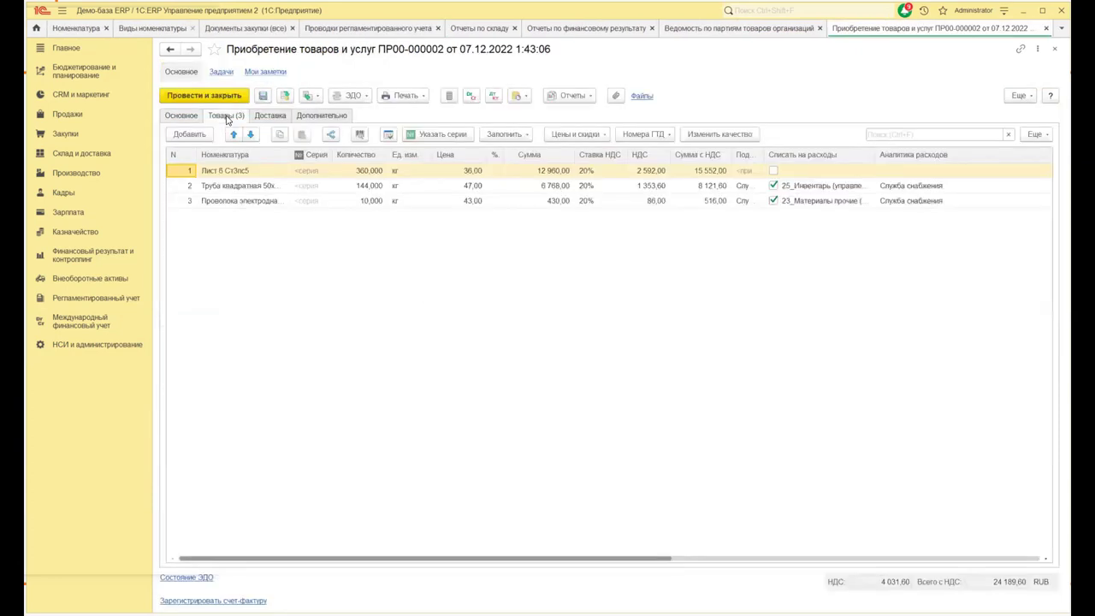
pyautogui.click(180, 116)
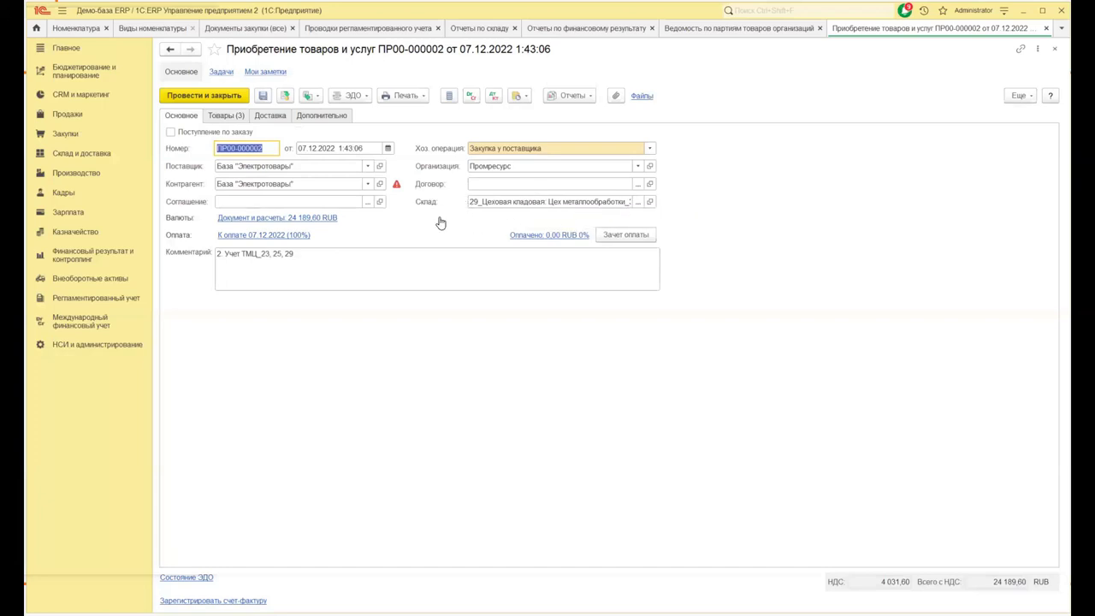
pyautogui.click(223, 117)
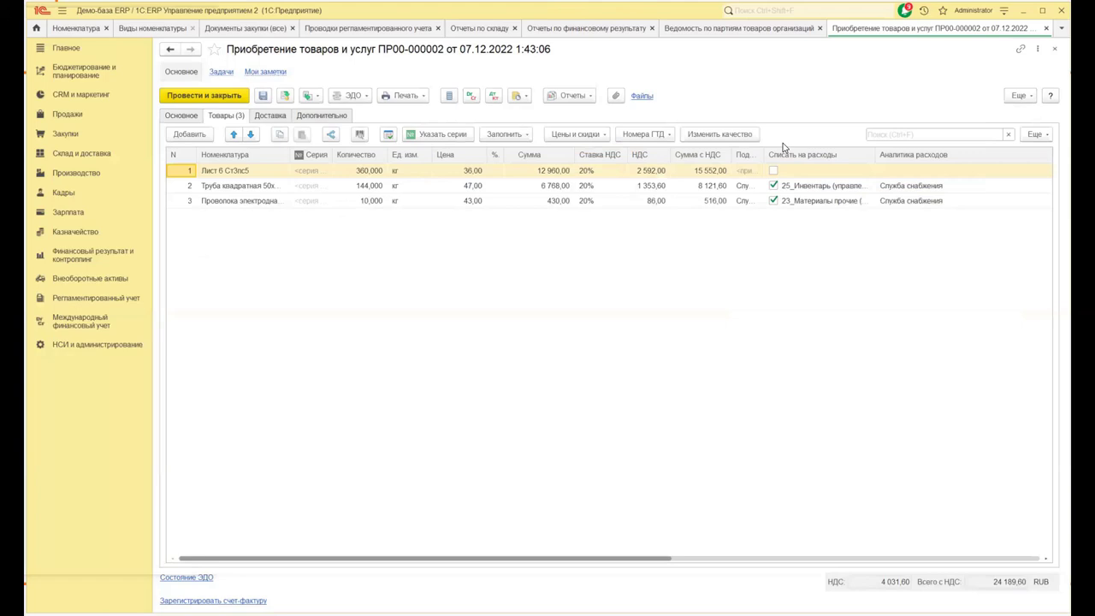
pyautogui.click(175, 115)
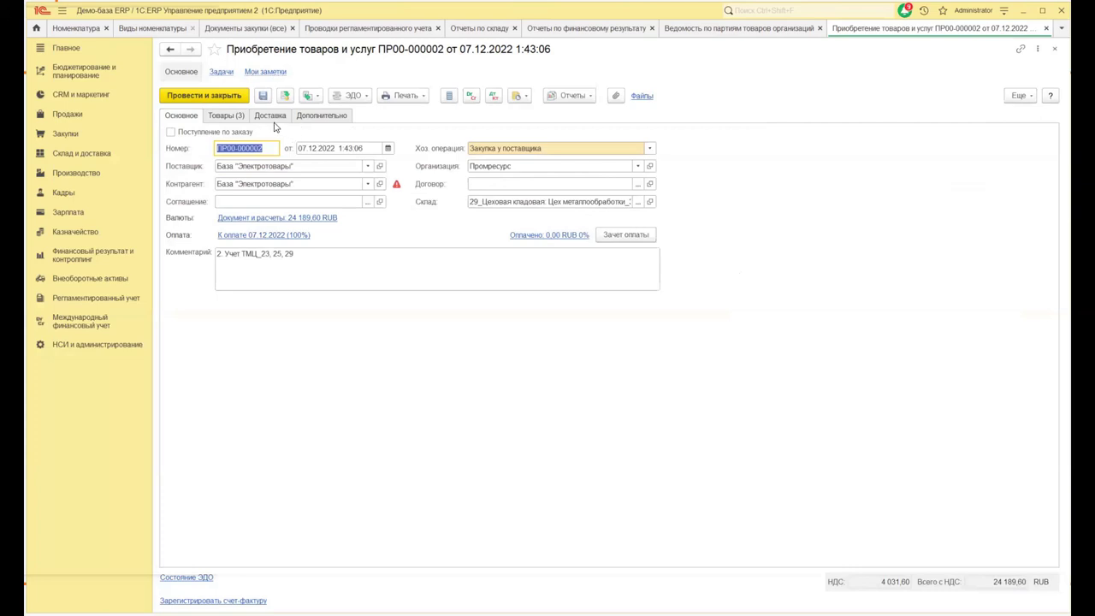
pyautogui.click(224, 116)
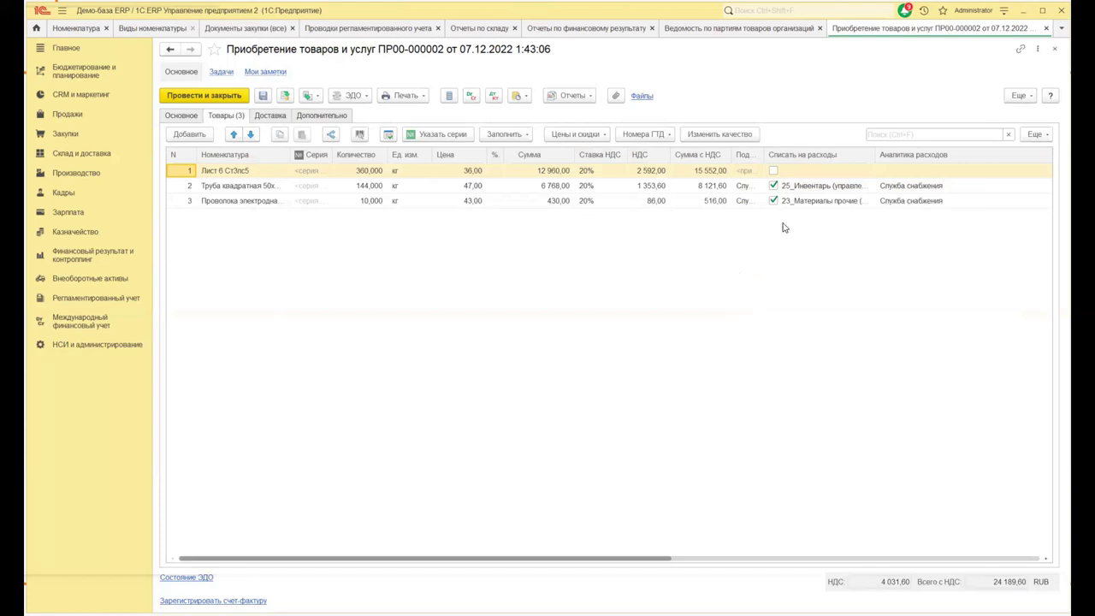
pyautogui.click(181, 116)
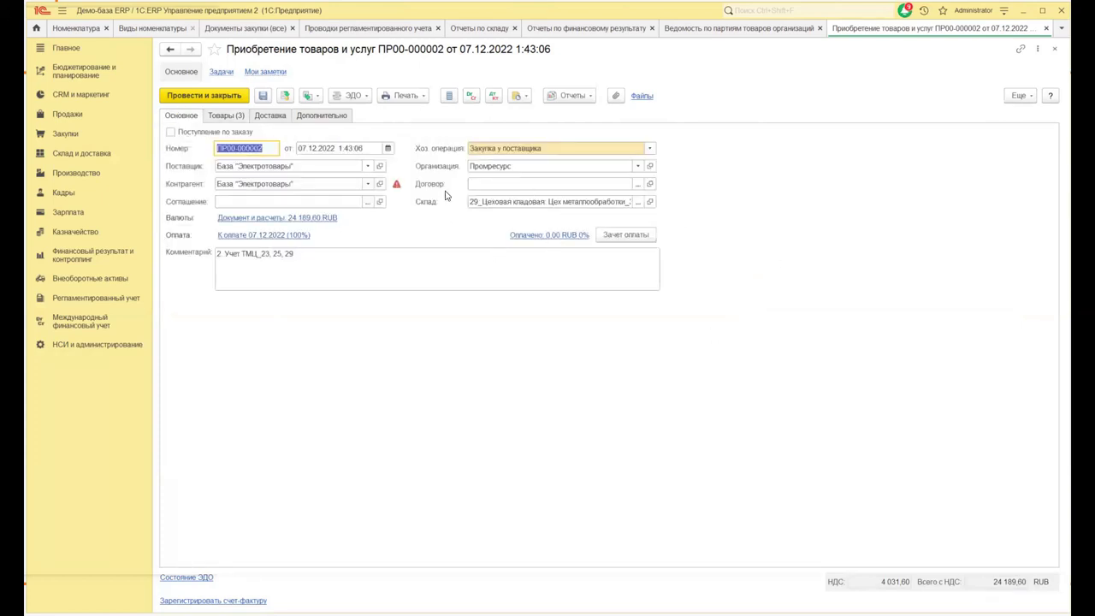
pyautogui.click(222, 116)
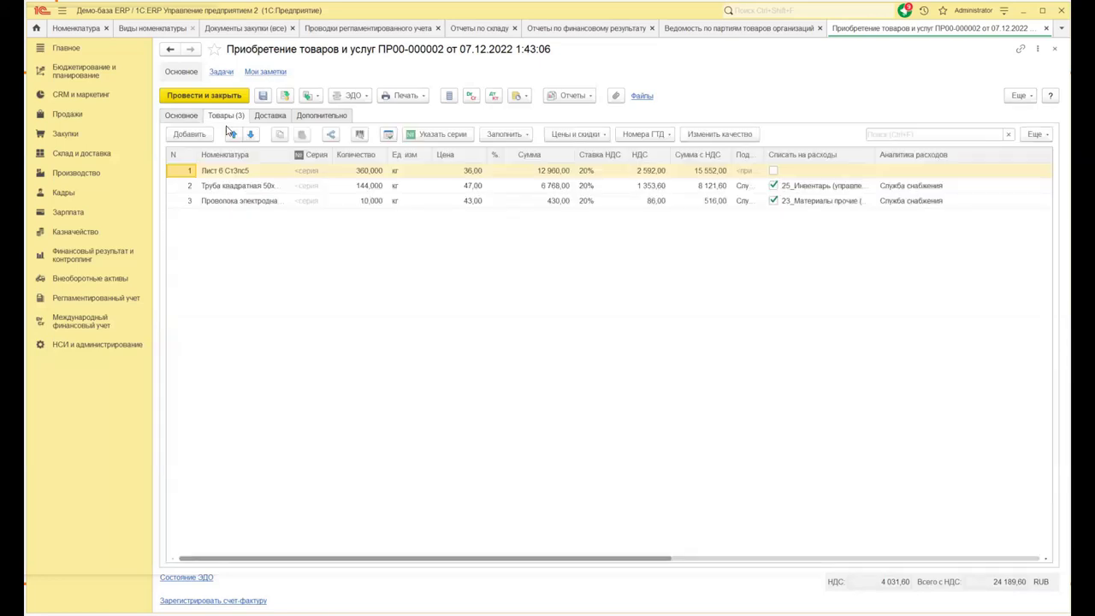
# - Compare the write-off to expenses settings of the sheet, square pipe and electrode wire goods lines
pyautogui.click(226, 173)
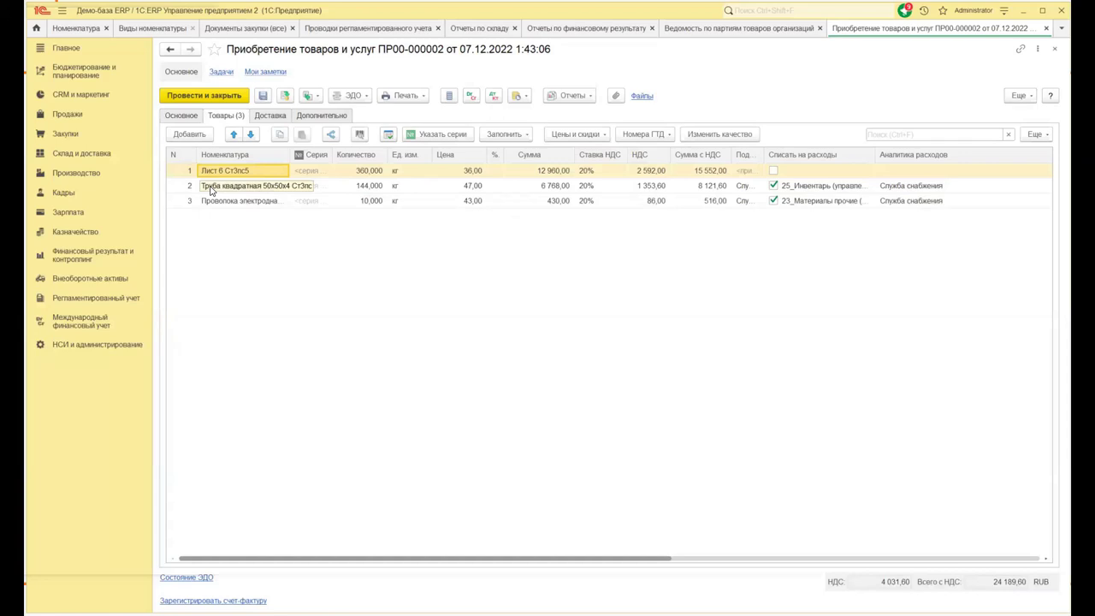
pyautogui.click(207, 187)
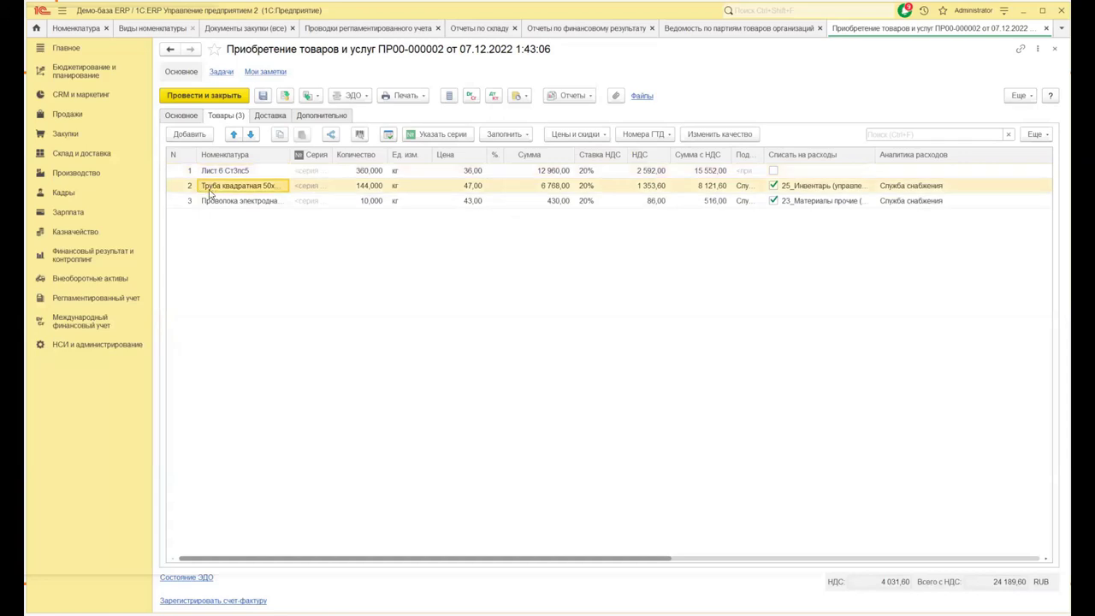
pyautogui.click(851, 192)
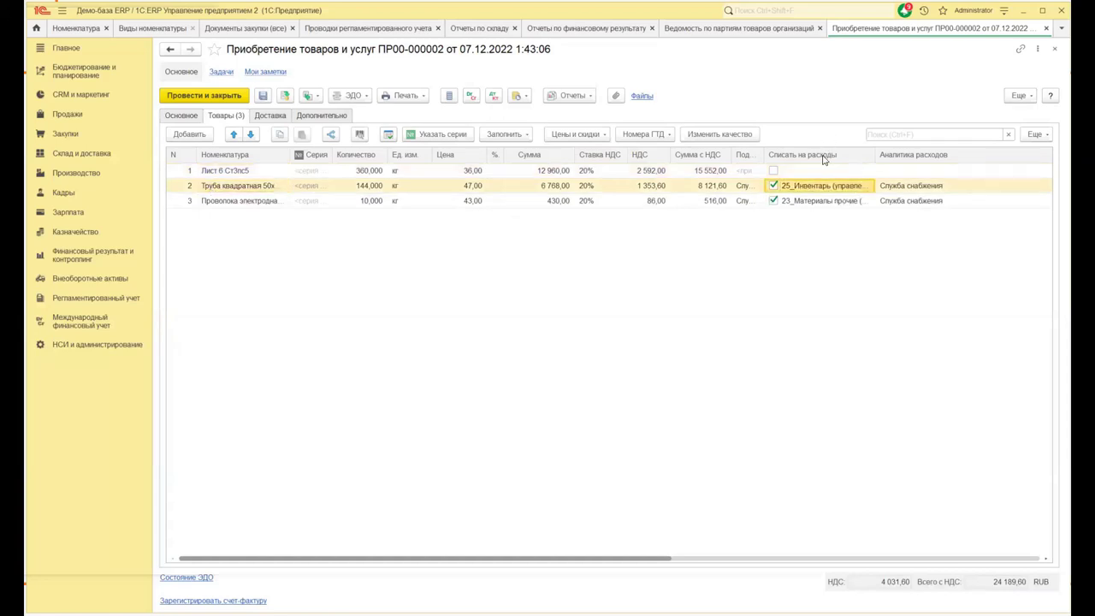
pyautogui.click(240, 201)
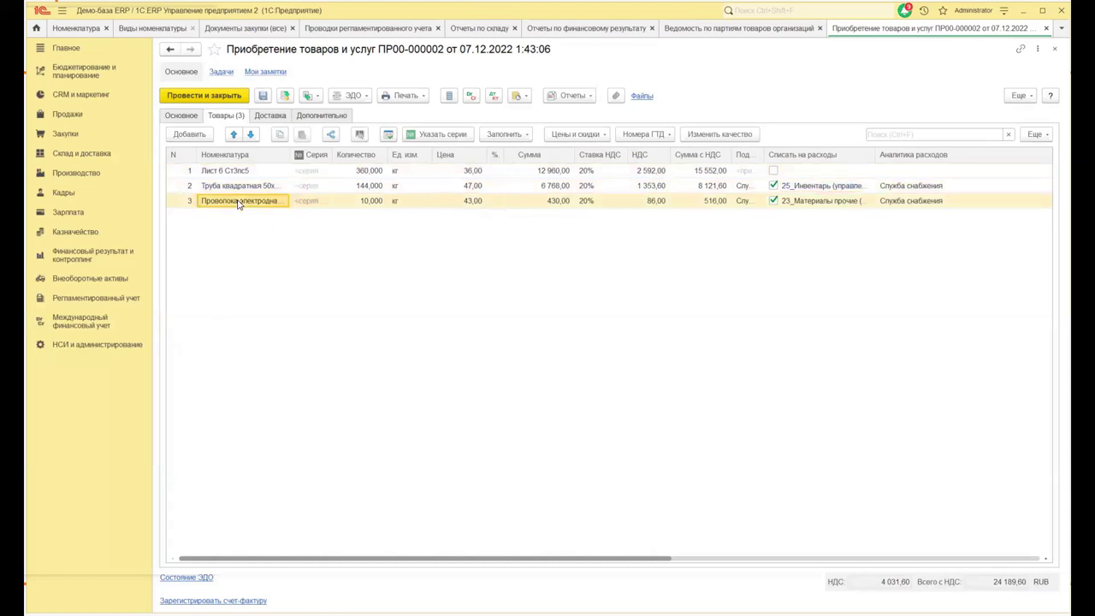
# - Open the expense item "23_Материалы прочие" from the wire line, check its accounting financial group "Вспомогательное пр-во", and close both cards
pyautogui.doubleClick(806, 201)
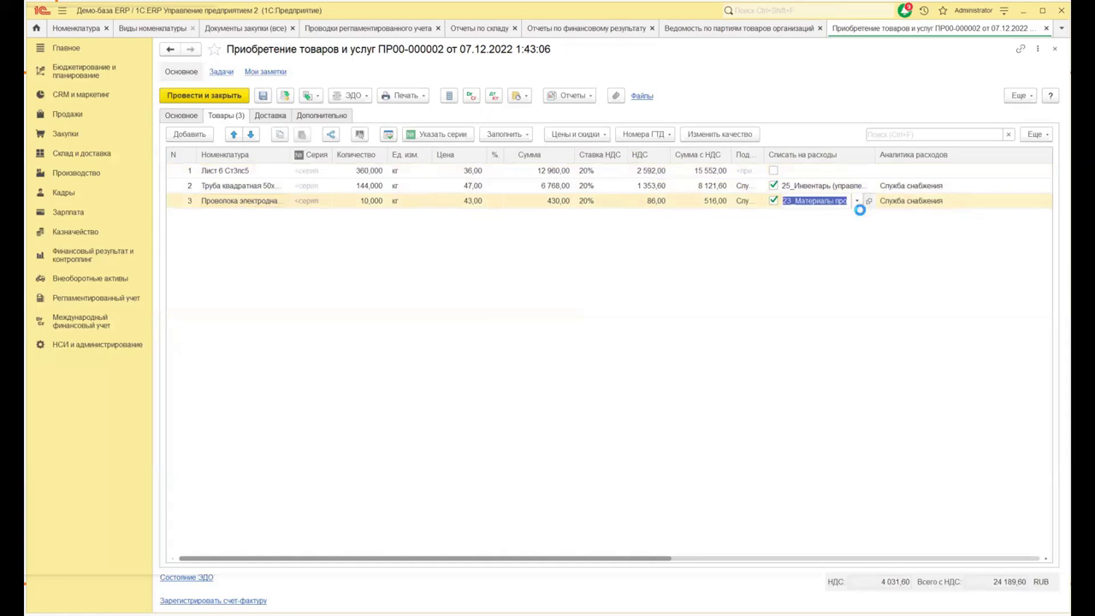
pyautogui.hotkey('shift', 'F4')
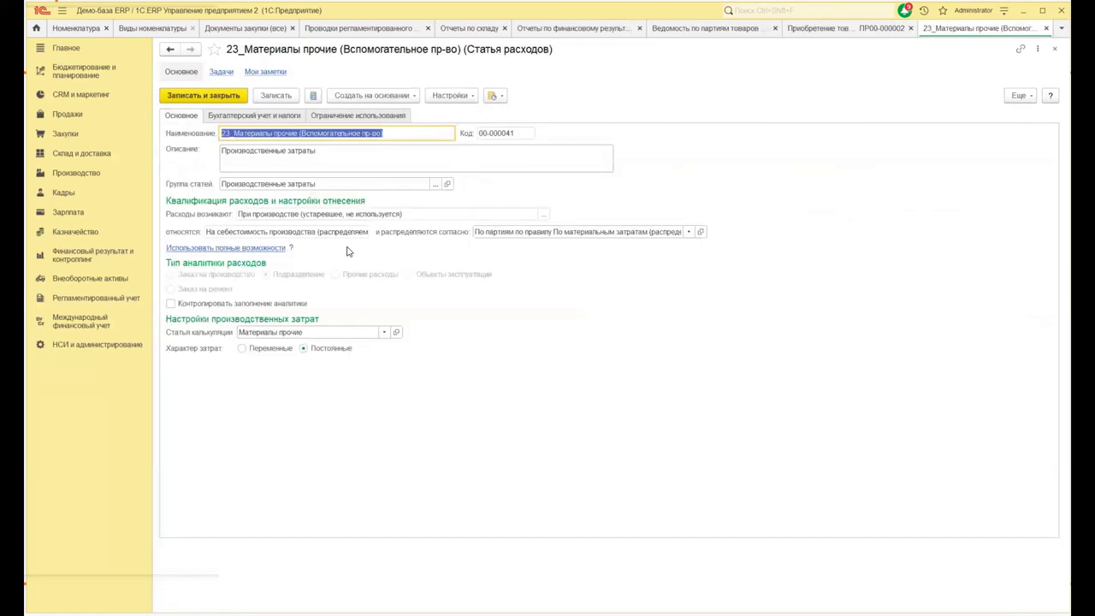
pyautogui.click(223, 116)
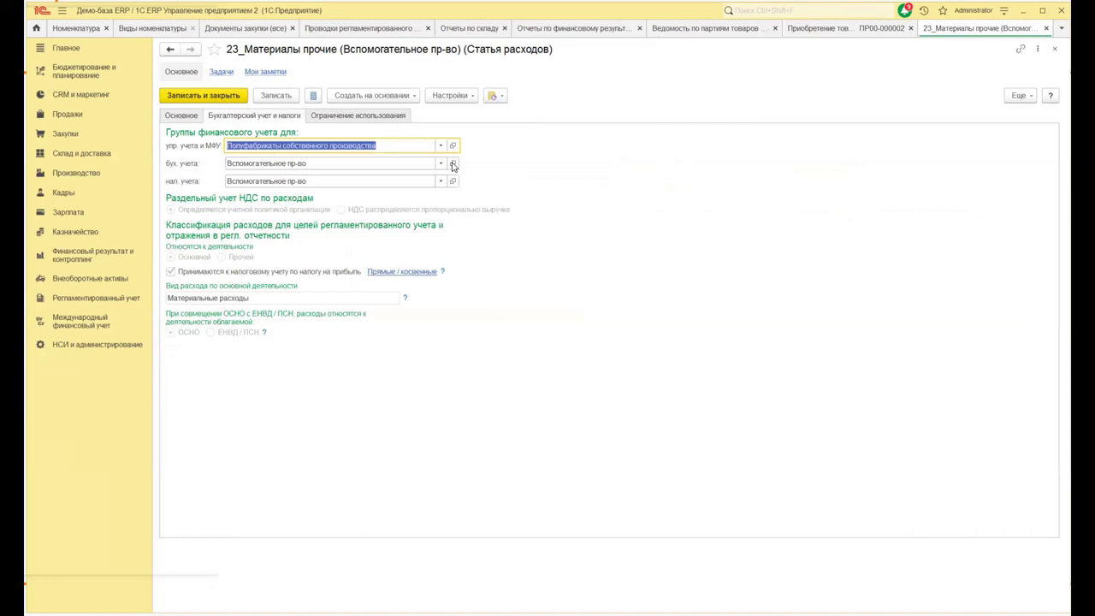
pyautogui.press('Tab')
pyautogui.click(453, 164)
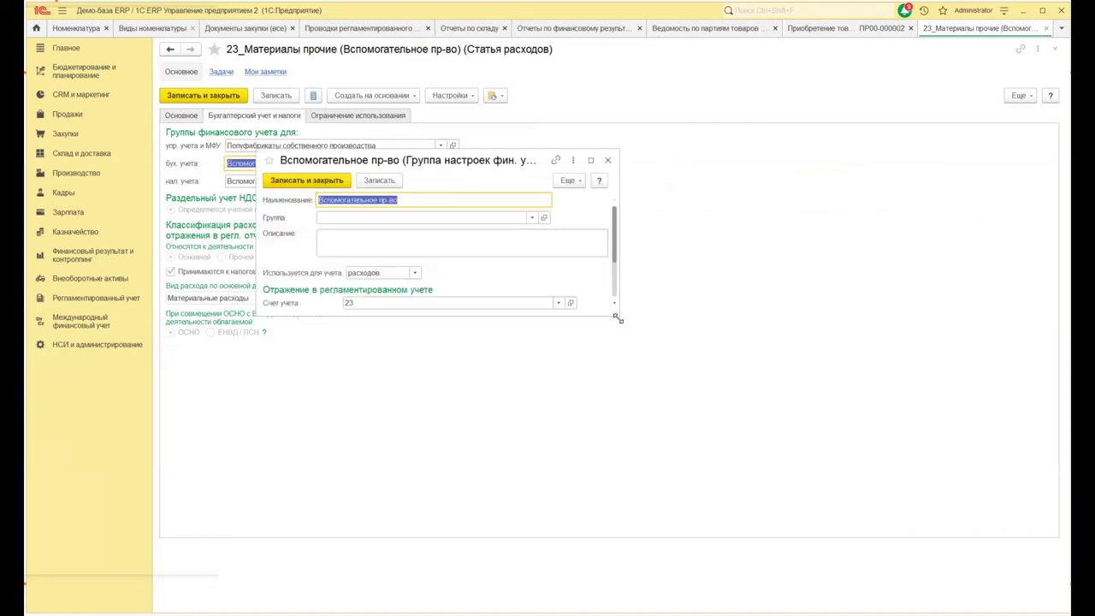
pyautogui.click(607, 160)
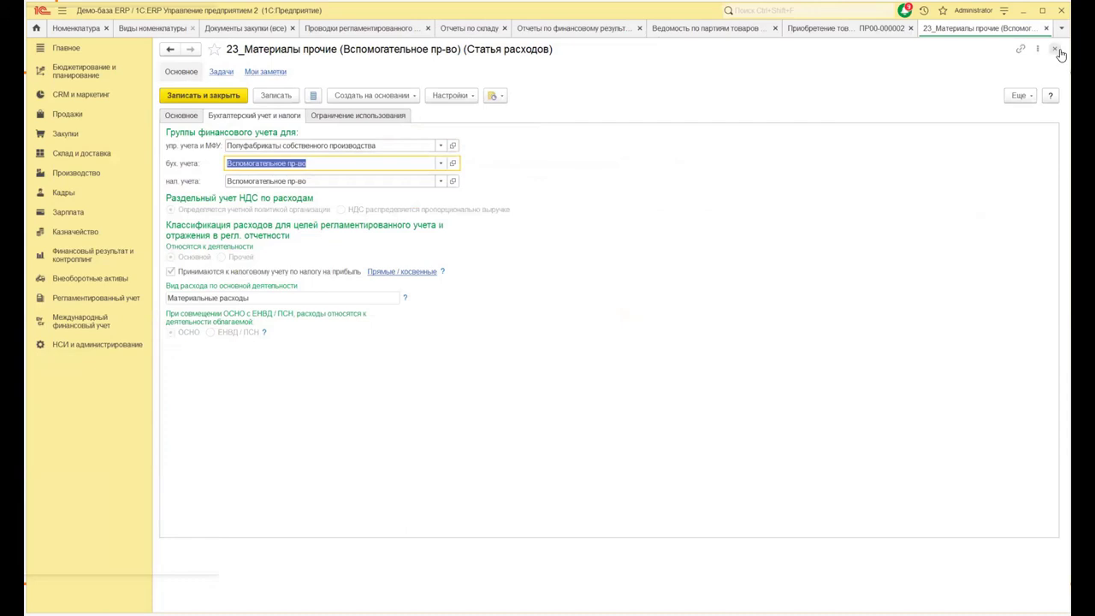
pyautogui.click(1055, 49)
# - Check the purchase document's warehouse for the "Лист 6 Ст3пс5" line and compare it with the expense items on the other goods lines
pyautogui.click(230, 173)
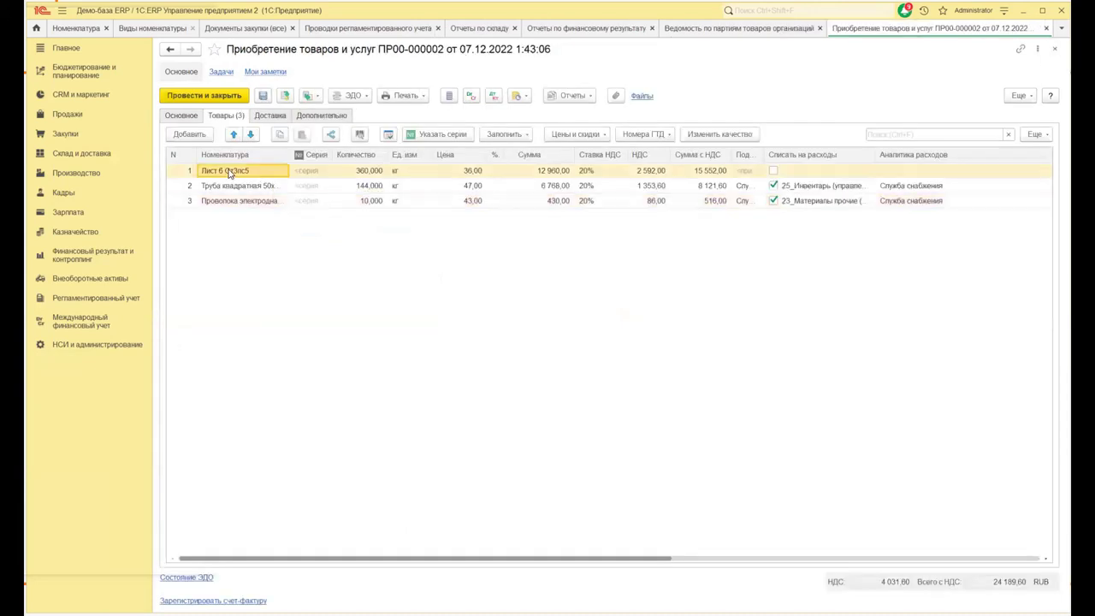
pyautogui.click(180, 114)
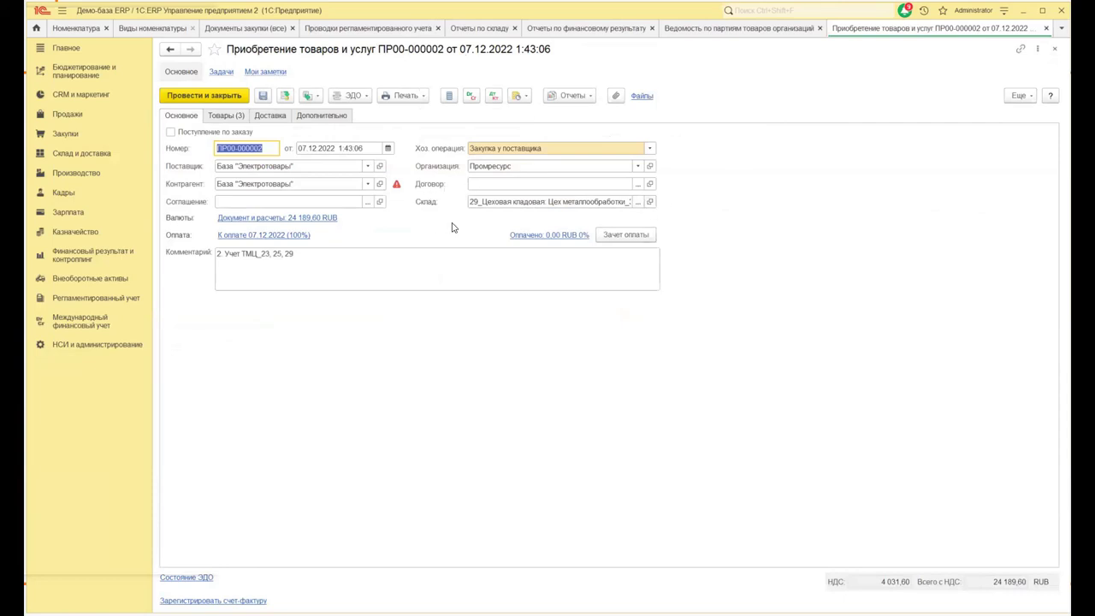
pyautogui.click(227, 116)
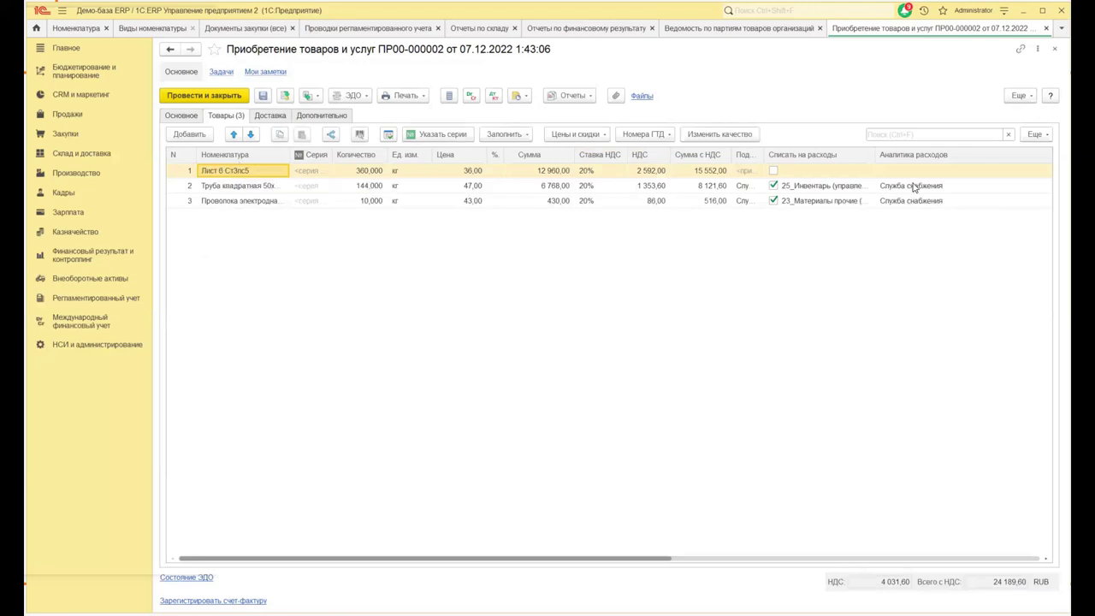
pyautogui.click(837, 202)
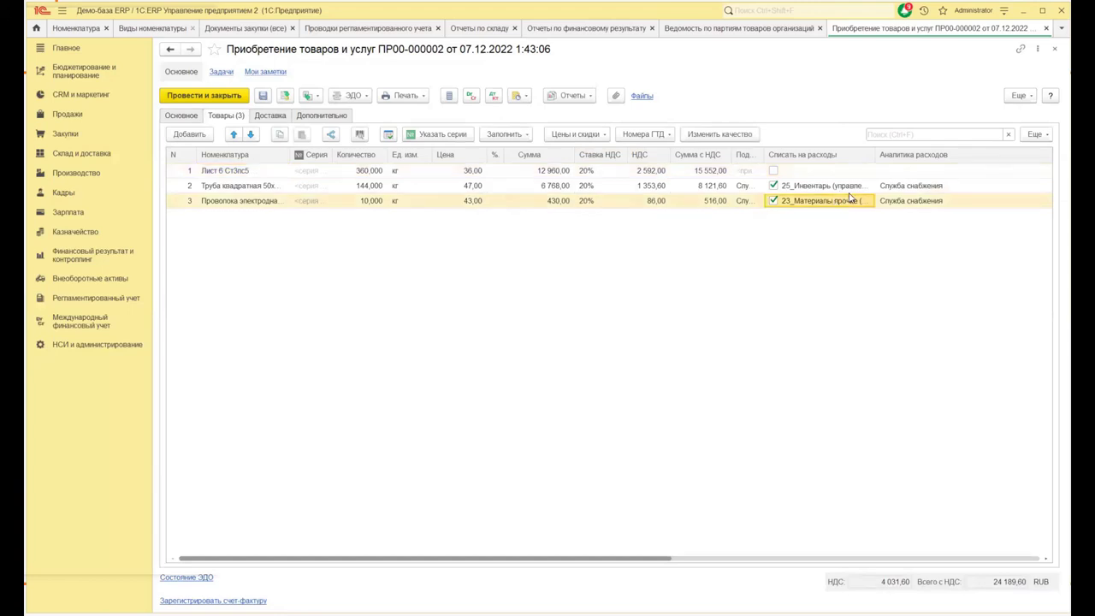
pyautogui.click(213, 174)
pyautogui.click(215, 185)
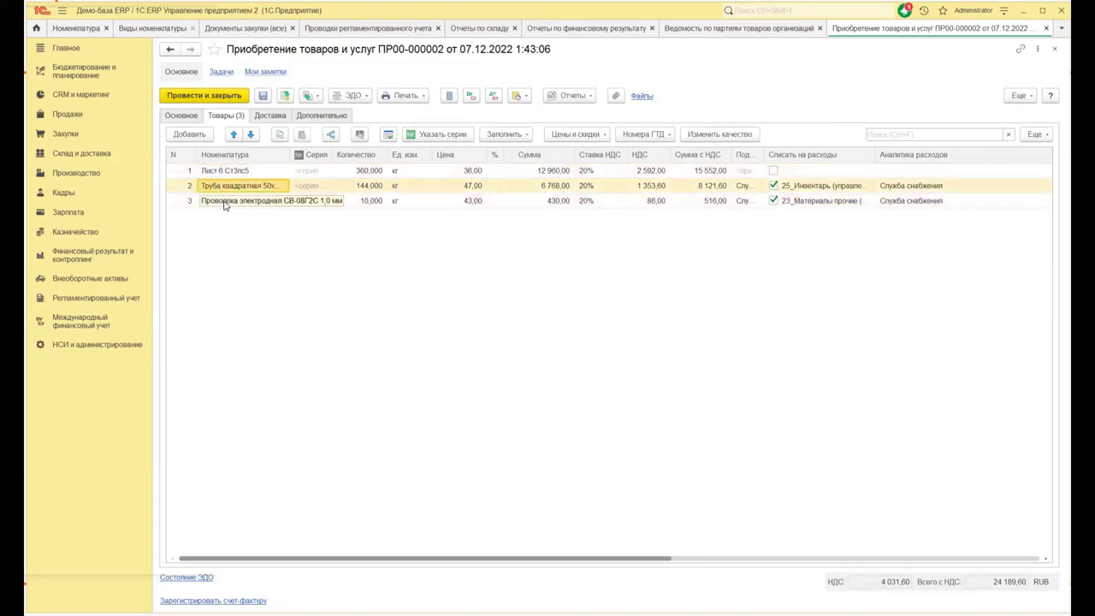
pyautogui.click(225, 201)
# - Open the document's regulated accounting postings, examine the debit entries on accounts 23, 26 and 29, and close the postings
pyautogui.click(494, 96)
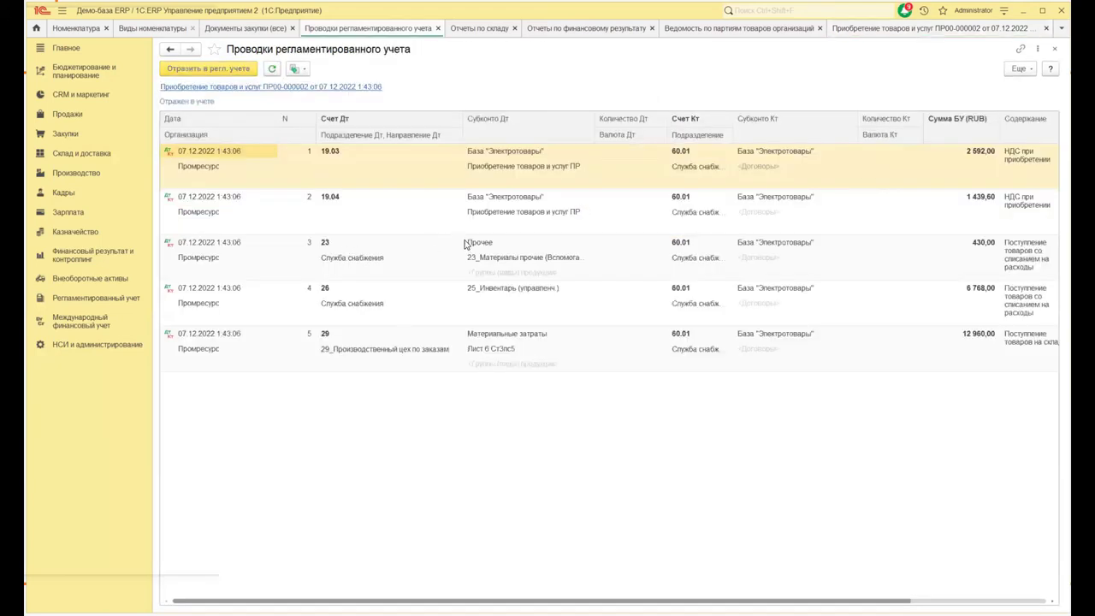
pyautogui.click(380, 251)
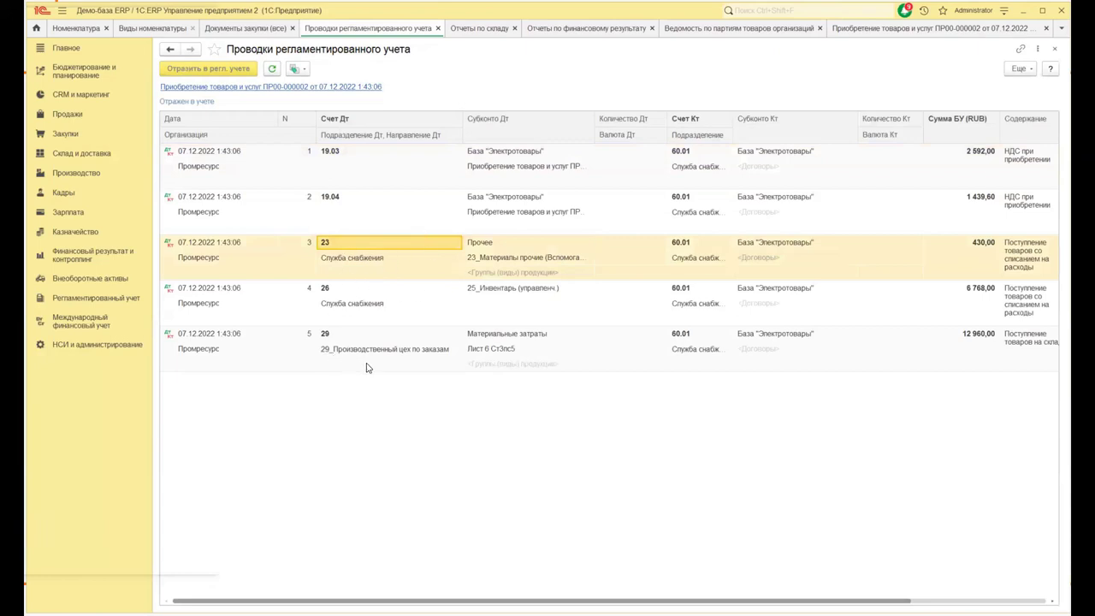
pyautogui.click(490, 350)
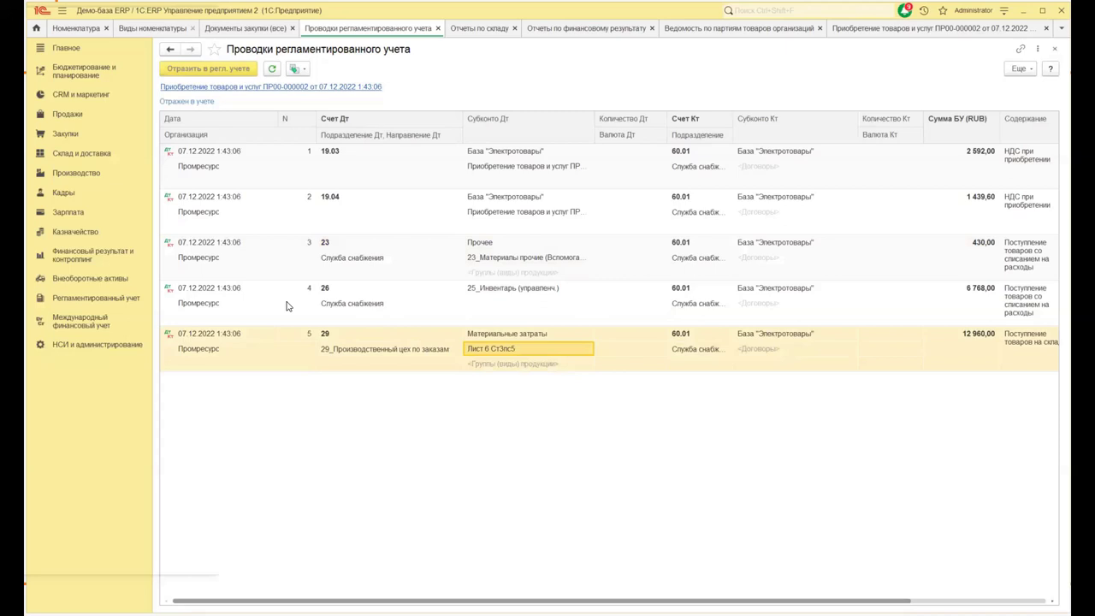
pyautogui.click(1054, 52)
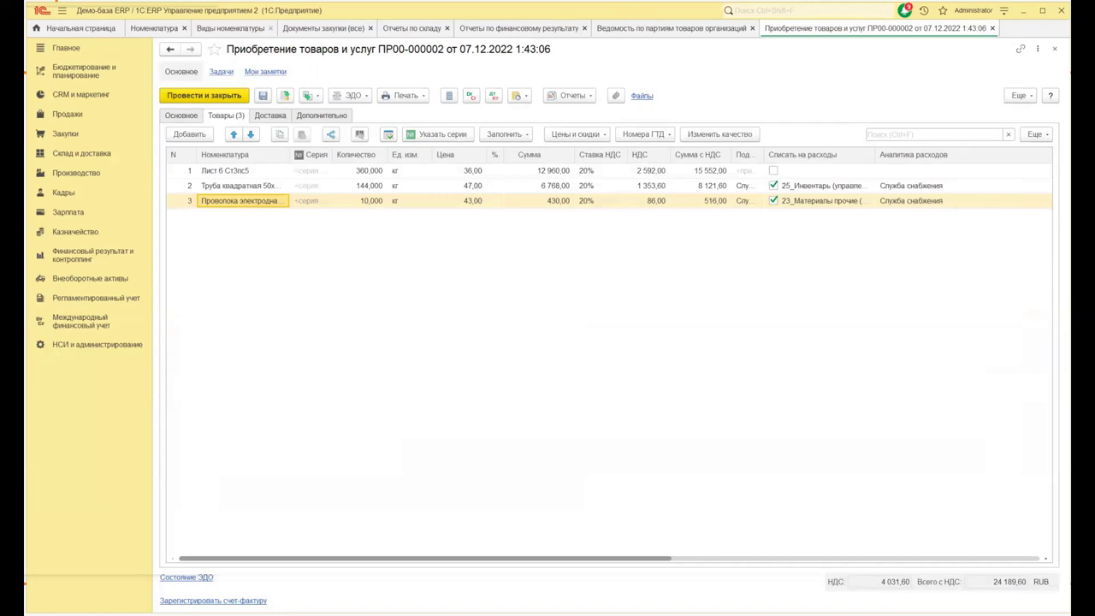
# - Review the regulated and management accounting currencies in the enterprise master data settings, then close the settings
pyautogui.click(127, 345)
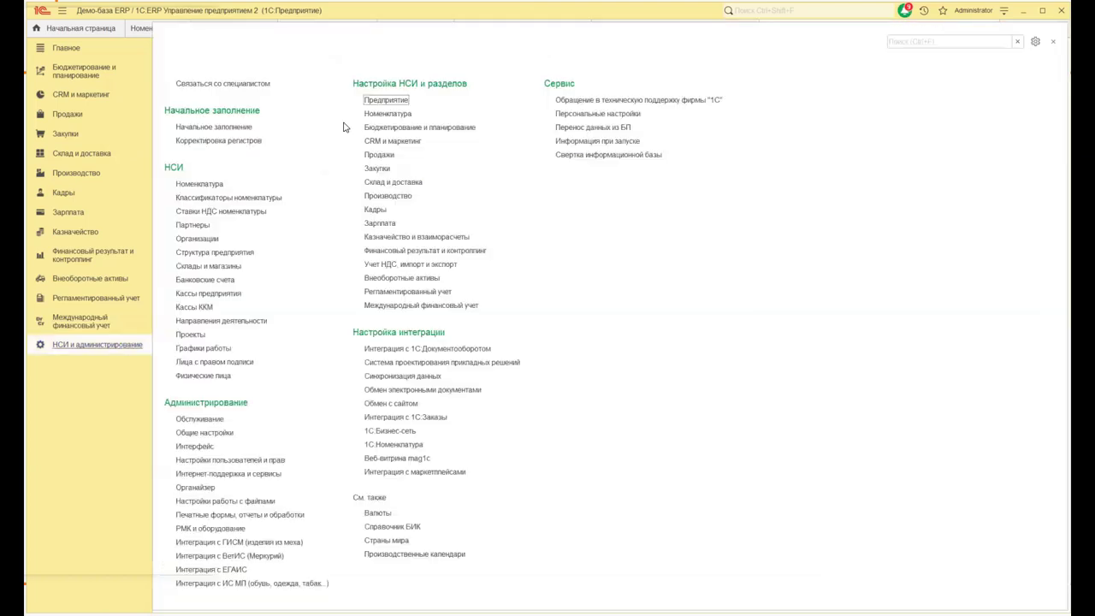
pyautogui.click(404, 103)
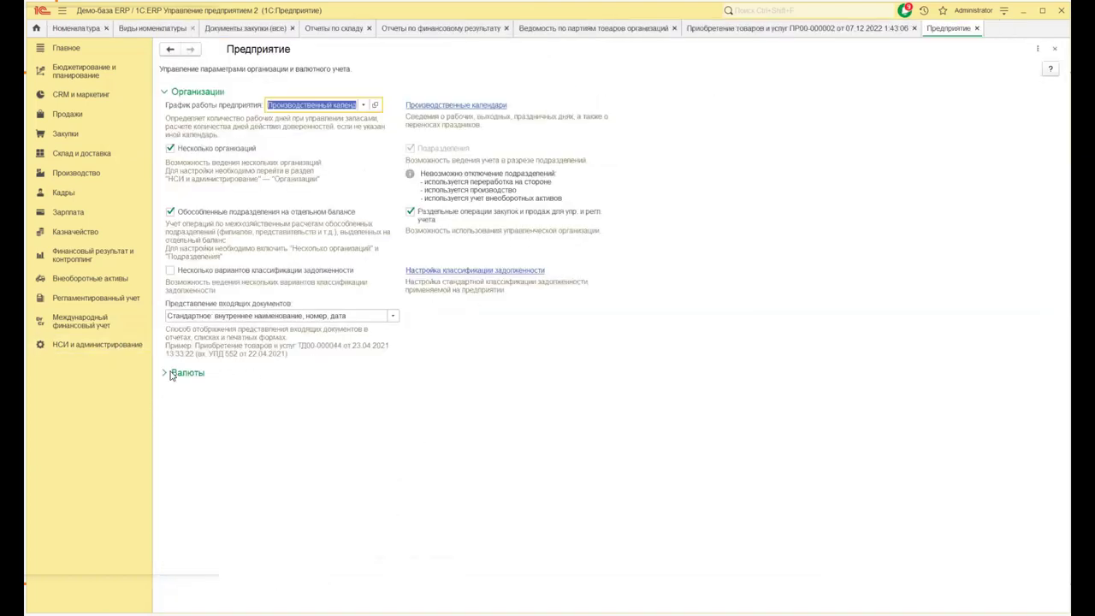
pyautogui.click(175, 377)
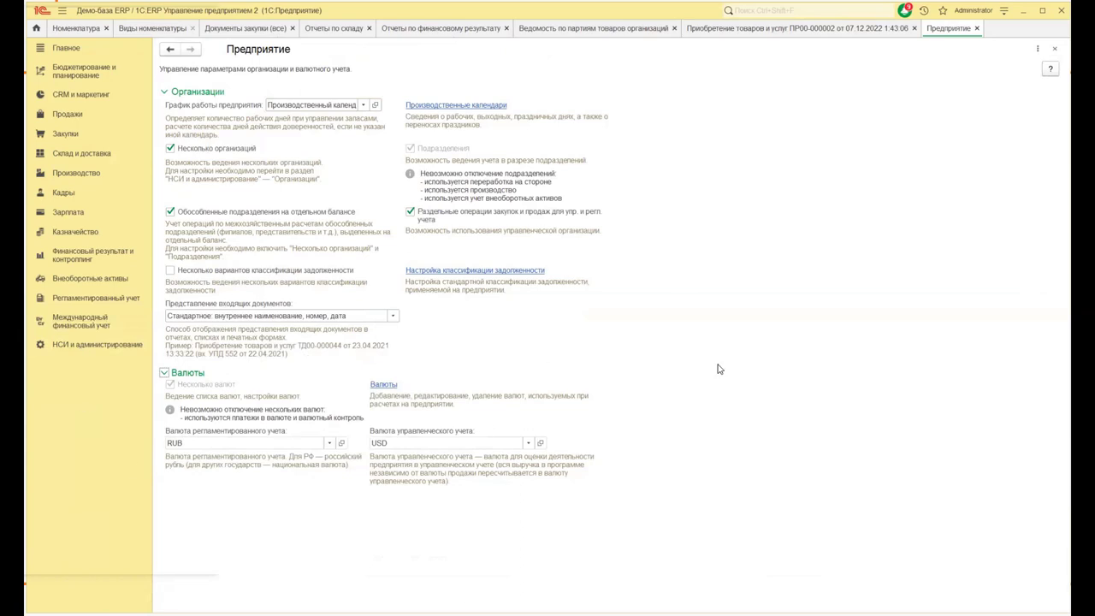
pyautogui.click(1054, 49)
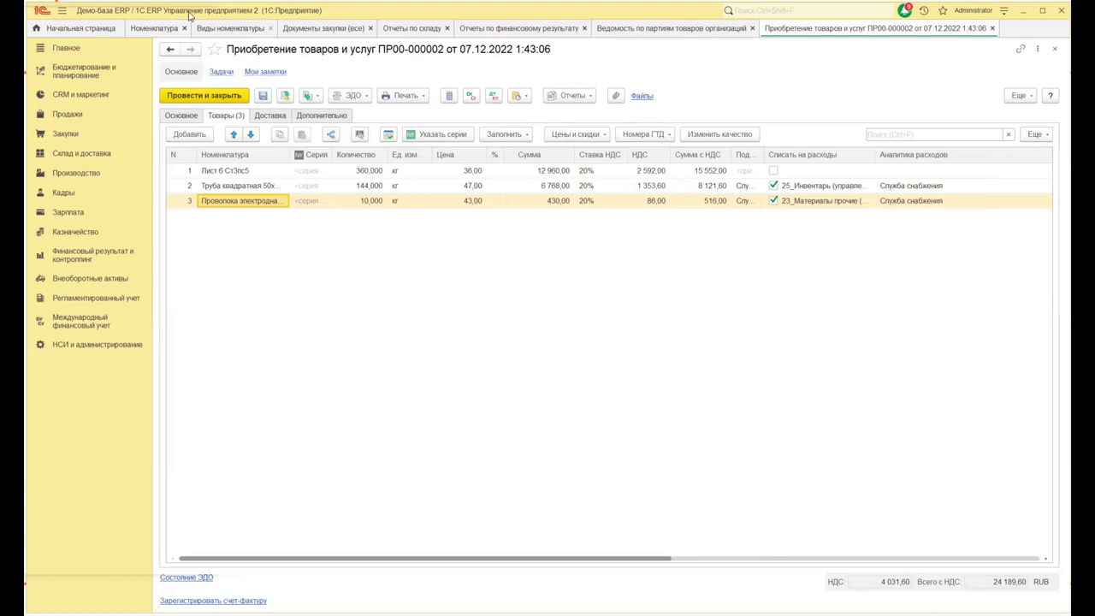
# - Generate the organization goods batch report with cost data "В валюте регл. учета" and examine the receipt cost of "_Товар Реализация 91"
pyautogui.click(698, 32)
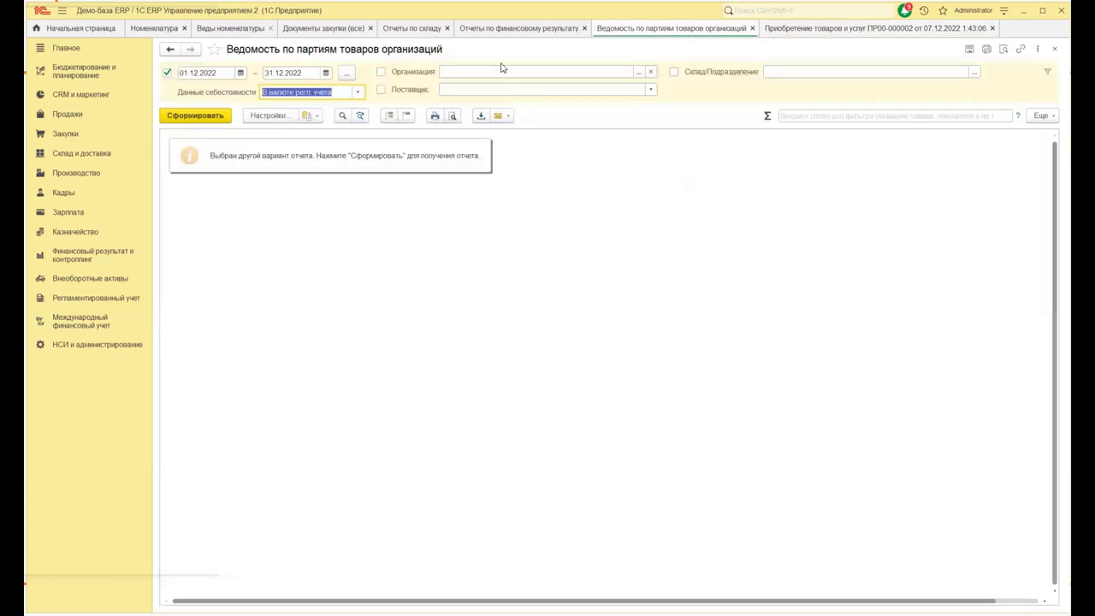
pyautogui.click(357, 92)
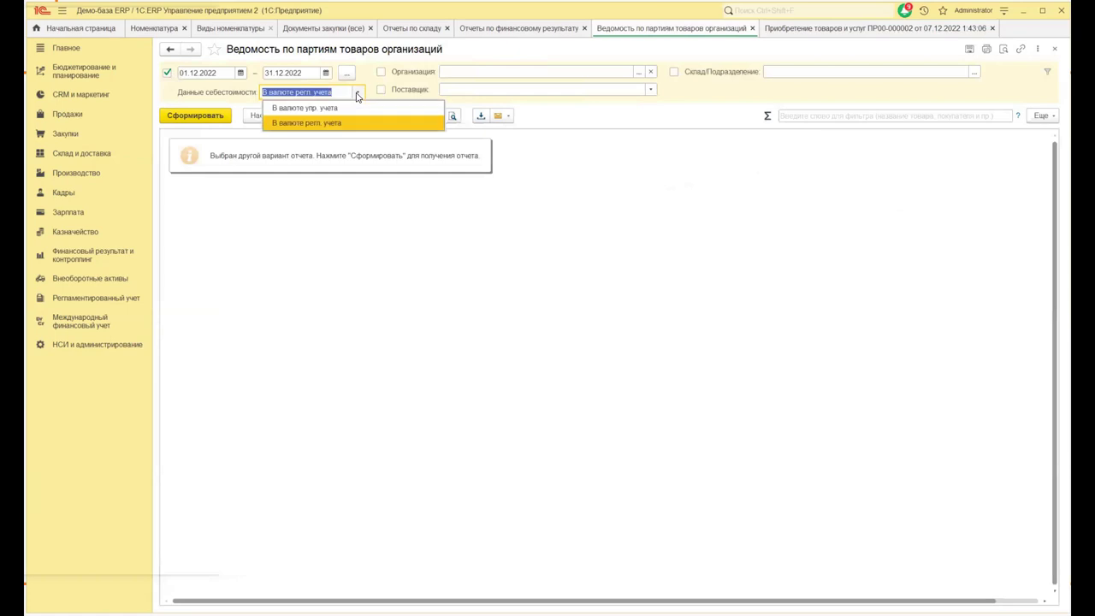
pyautogui.click(380, 125)
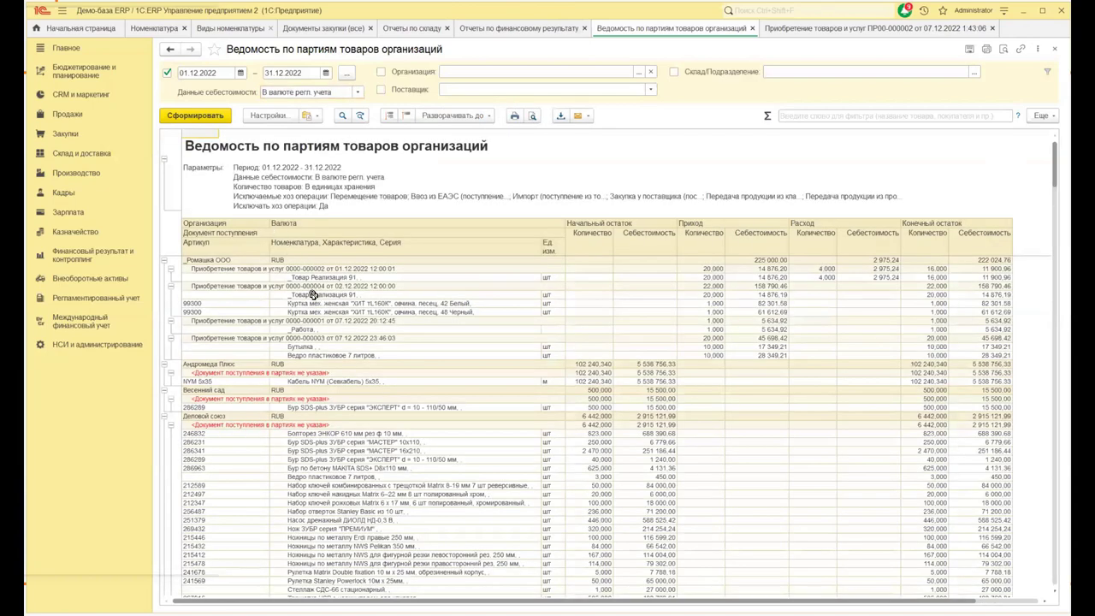
pyautogui.click(303, 278)
pyautogui.moveTo(339, 278); pyautogui.dragTo(745, 281)
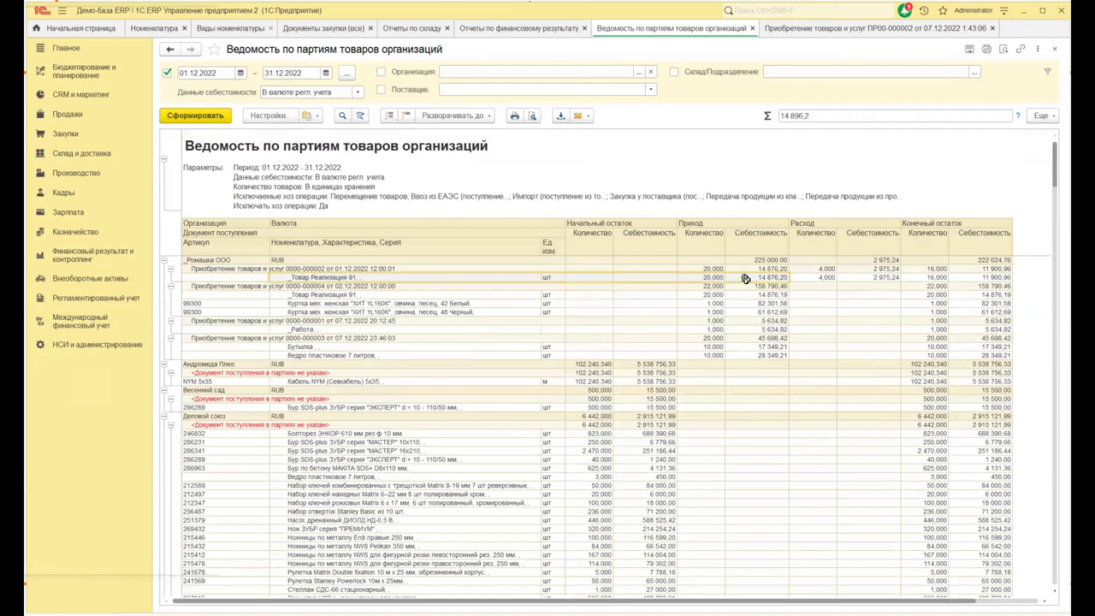
# - Regenerate the batch report with cost data "В валюте упр. учета", examine the same item's receipt cost, and close the report
pyautogui.click(358, 91)
pyautogui.click(312, 108)
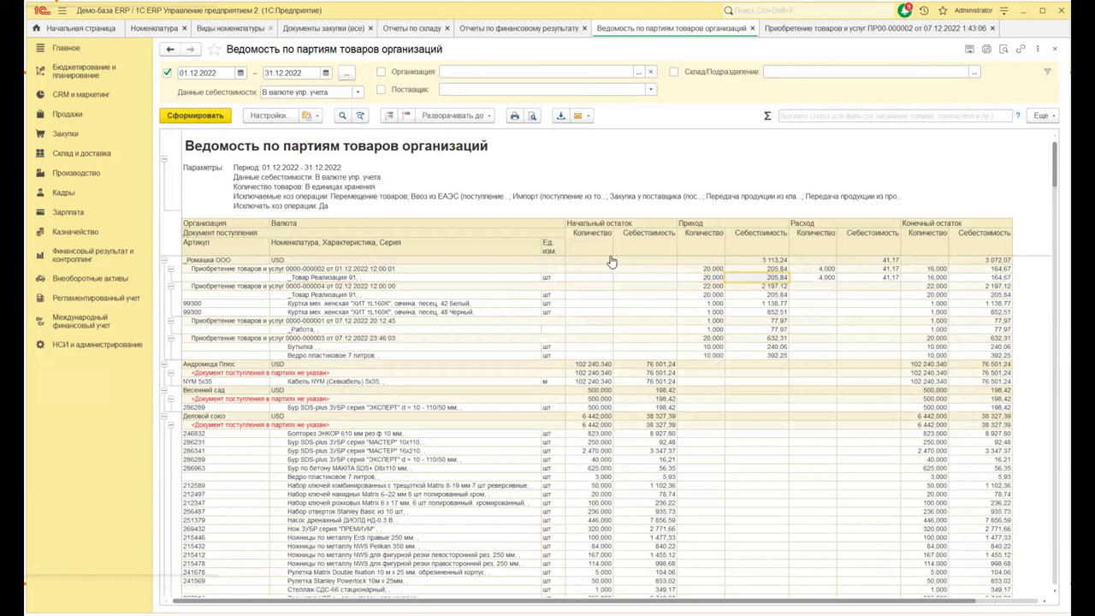
pyautogui.click(778, 272)
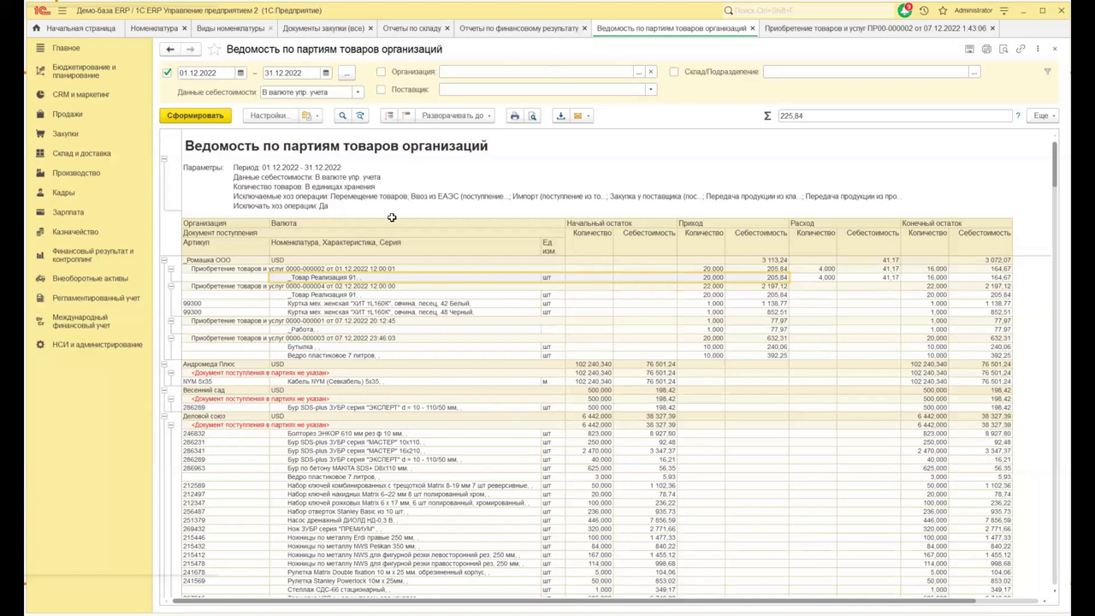
pyautogui.click(300, 234)
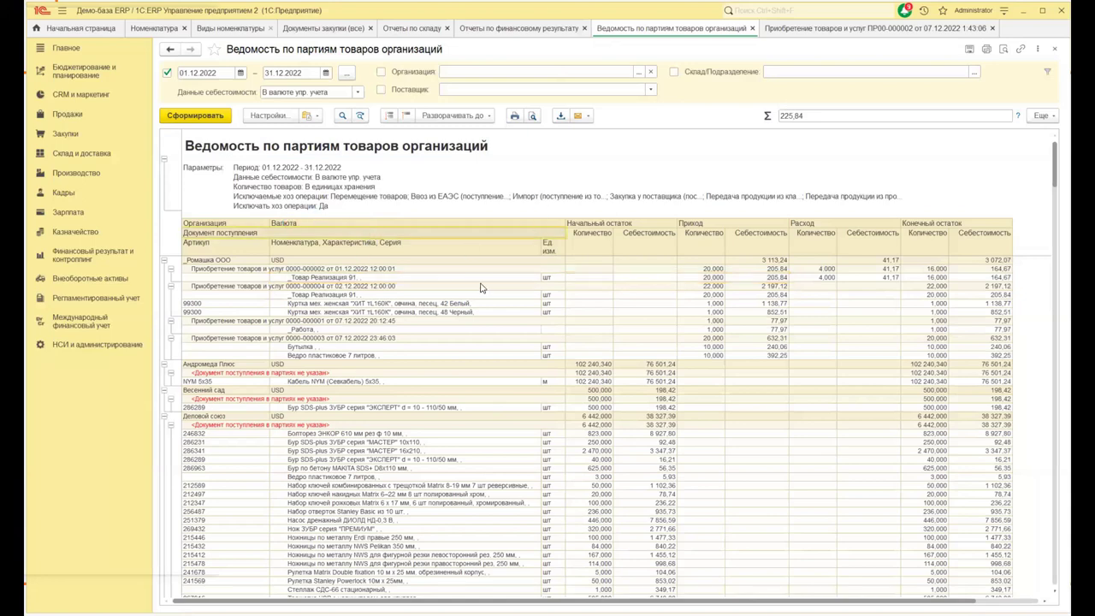
pyautogui.click(670, 127)
pyautogui.click(1054, 49)
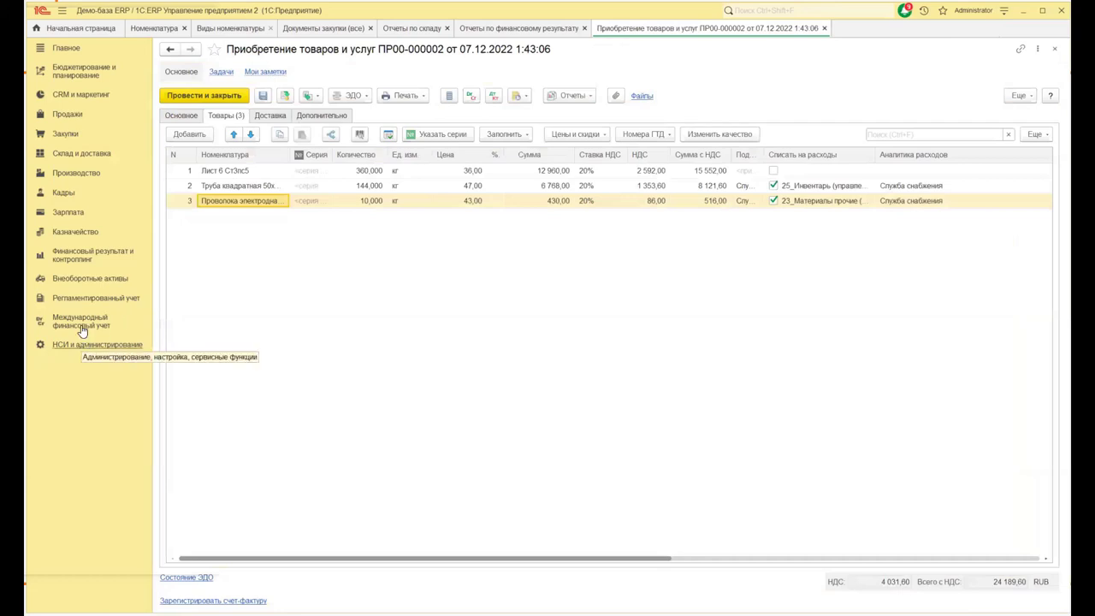
pyautogui.click(102, 256)
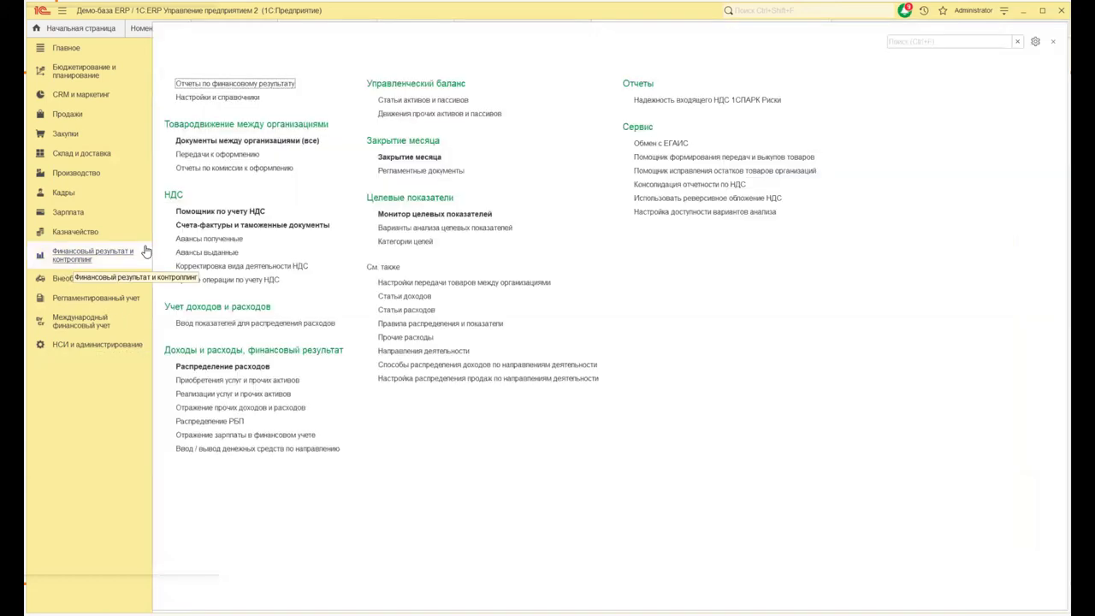
pyautogui.click(218, 84)
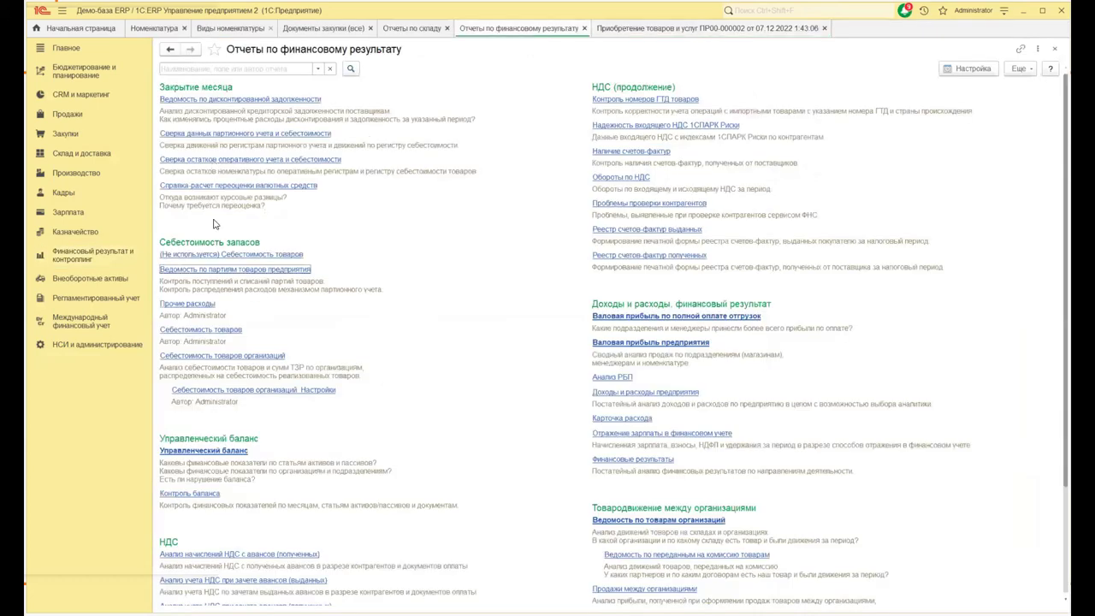
pyautogui.click(212, 331)
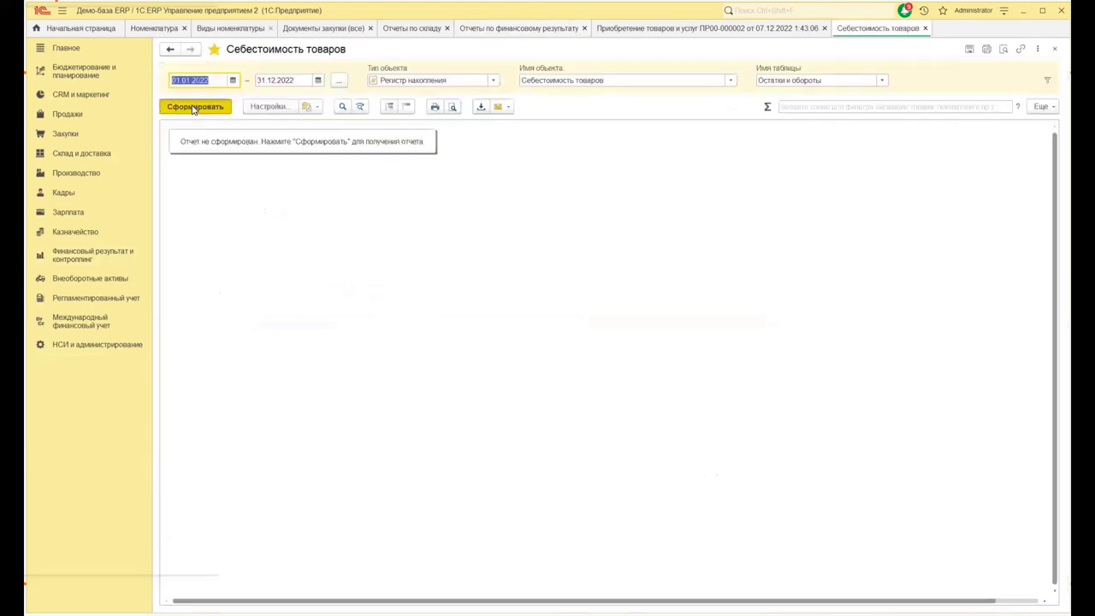
pyautogui.click(1054, 49)
# - Open the report "Себестоимость товаров организаций" from the financial result reports
pyautogui.click(76, 255)
pyautogui.click(222, 83)
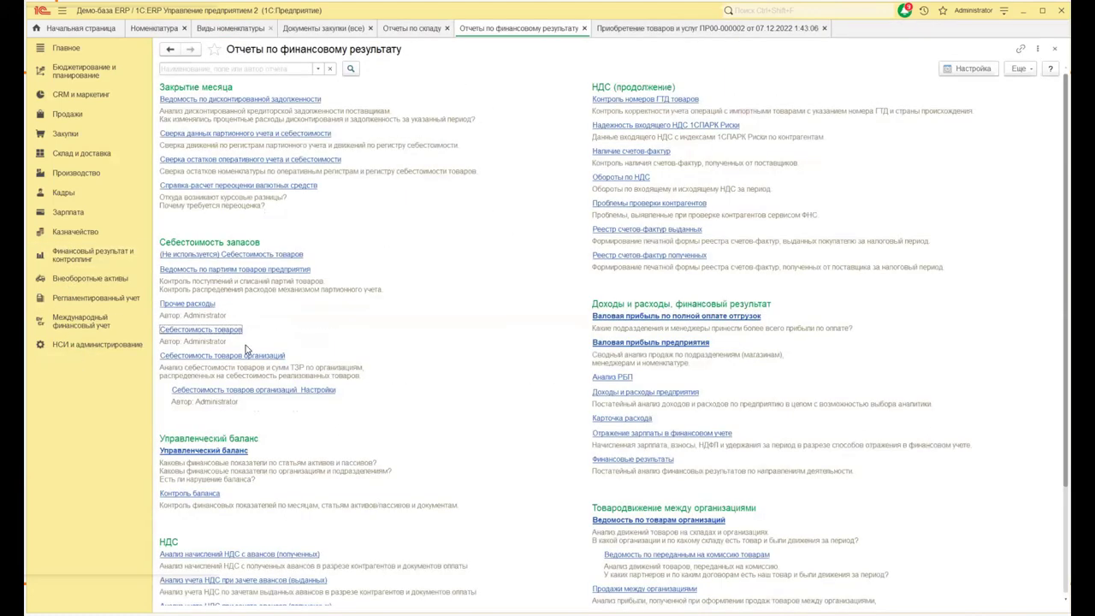
pyautogui.click(225, 356)
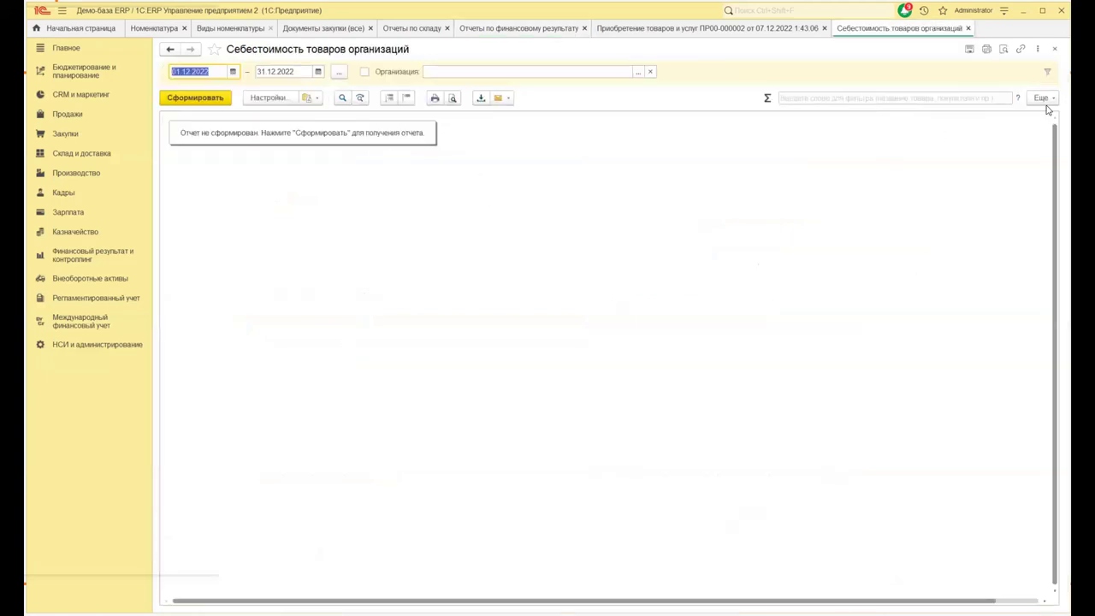
# - Generate the report variant "Себестоимость товаров организаций" for 01.12.2022 – 31.12.2022
pyautogui.click(1046, 100)
pyautogui.moveTo(960, 208)
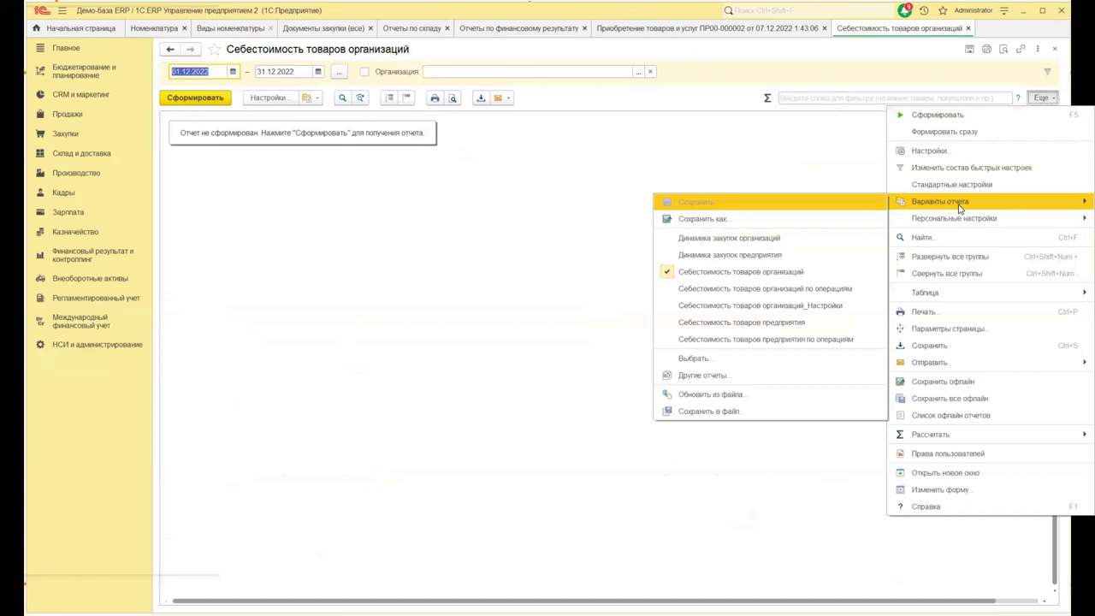
pyautogui.click(785, 276)
pyautogui.click(179, 100)
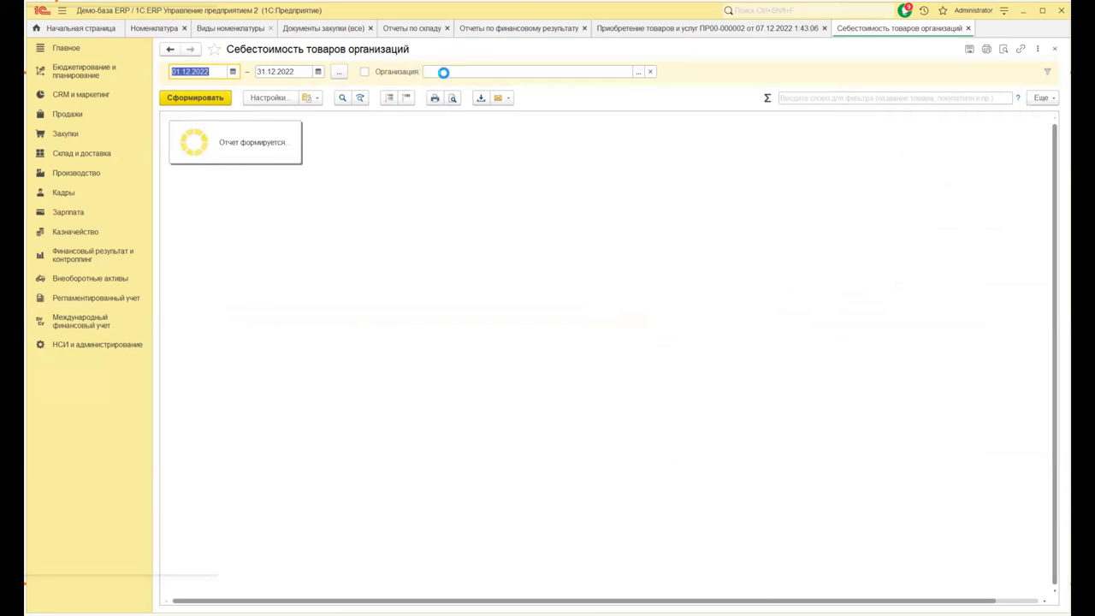
pyautogui.click(408, 254)
# - Switch to the variant "Себестоимость товаров организаций по операциям", set the period start to 01.12.2021, and generate the report
pyautogui.click(1044, 98)
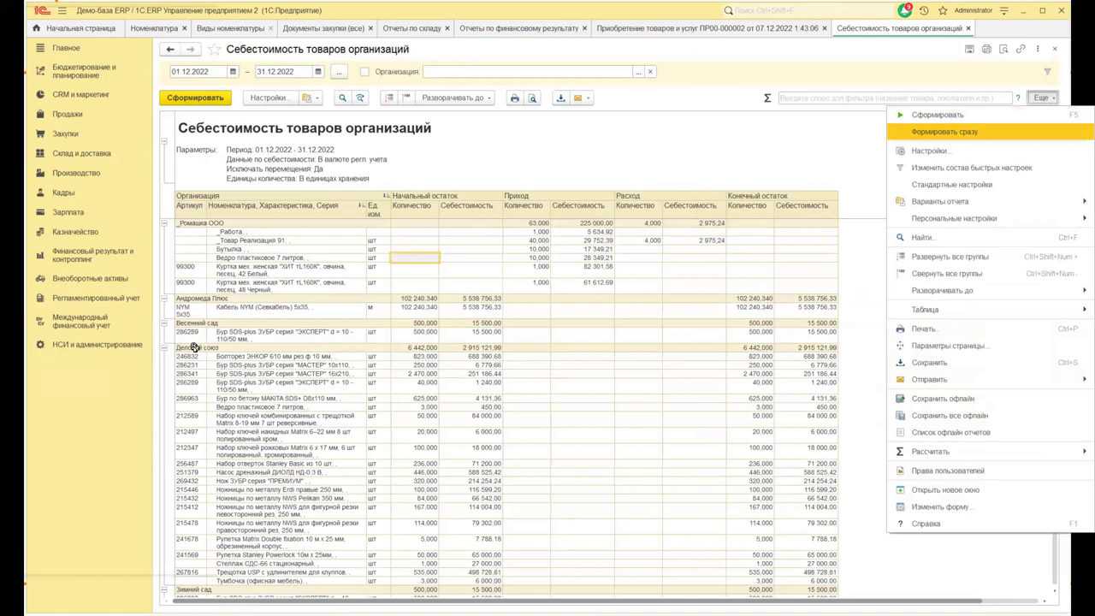
pyautogui.moveTo(924, 207)
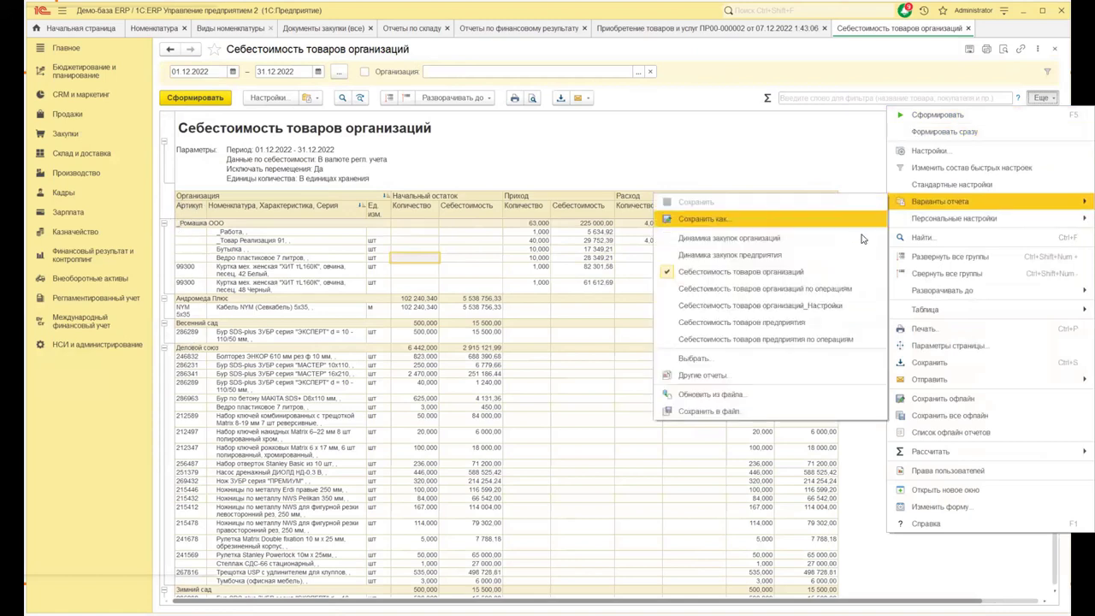
pyautogui.click(821, 288)
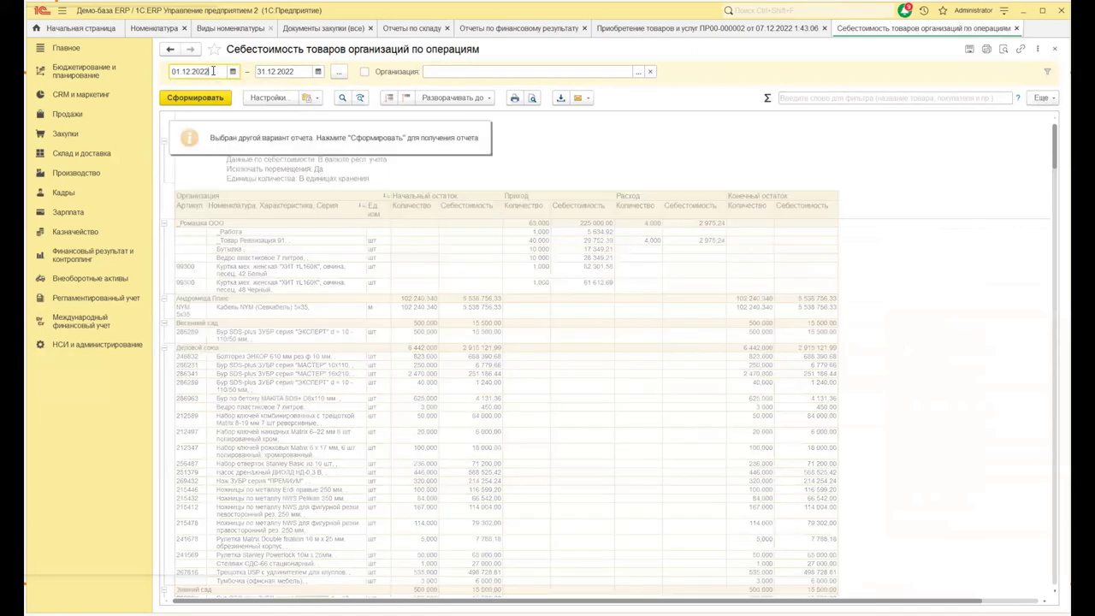
pyautogui.press('BackSpace')
pyautogui.write('1')
pyautogui.press('Tab')
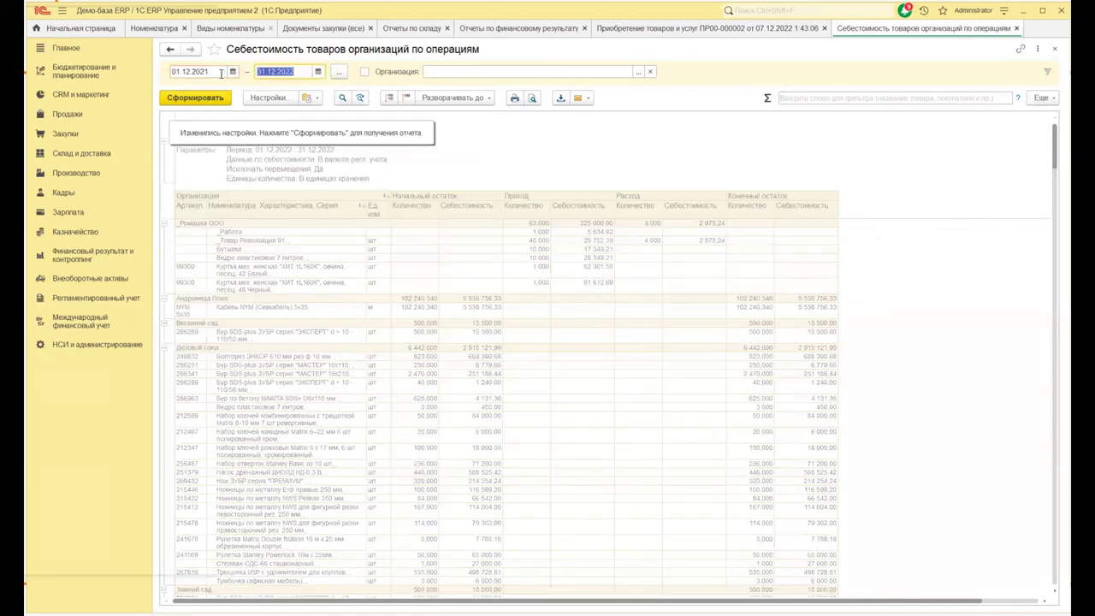
pyautogui.click(181, 99)
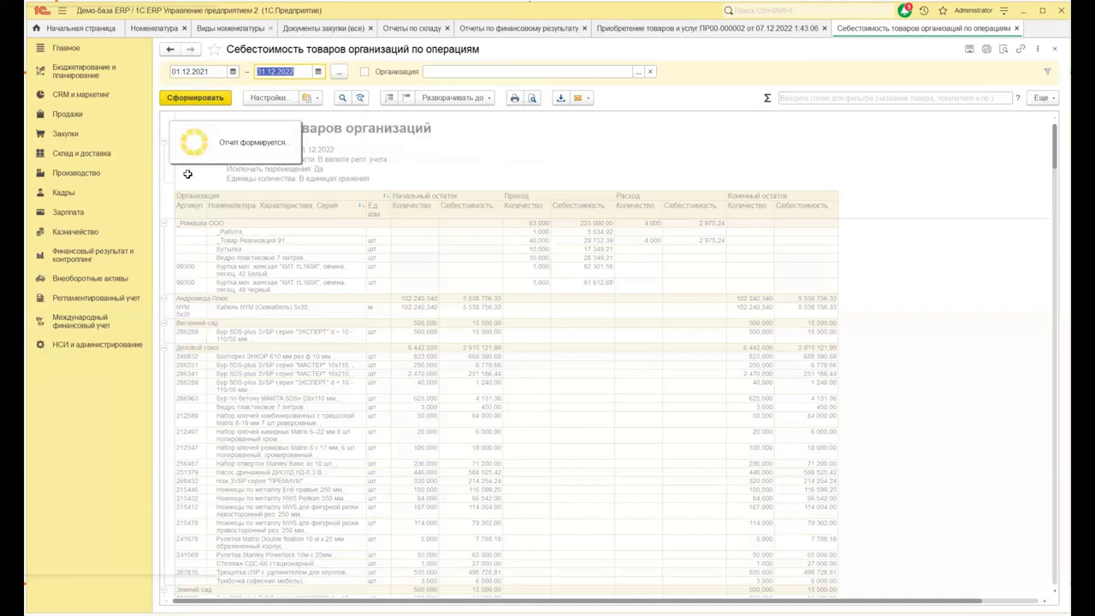
# - Examine the _Ромашка ООО receipts by operation, including production output, supplier purchases and expense allocation to cost
pyautogui.click(232, 255)
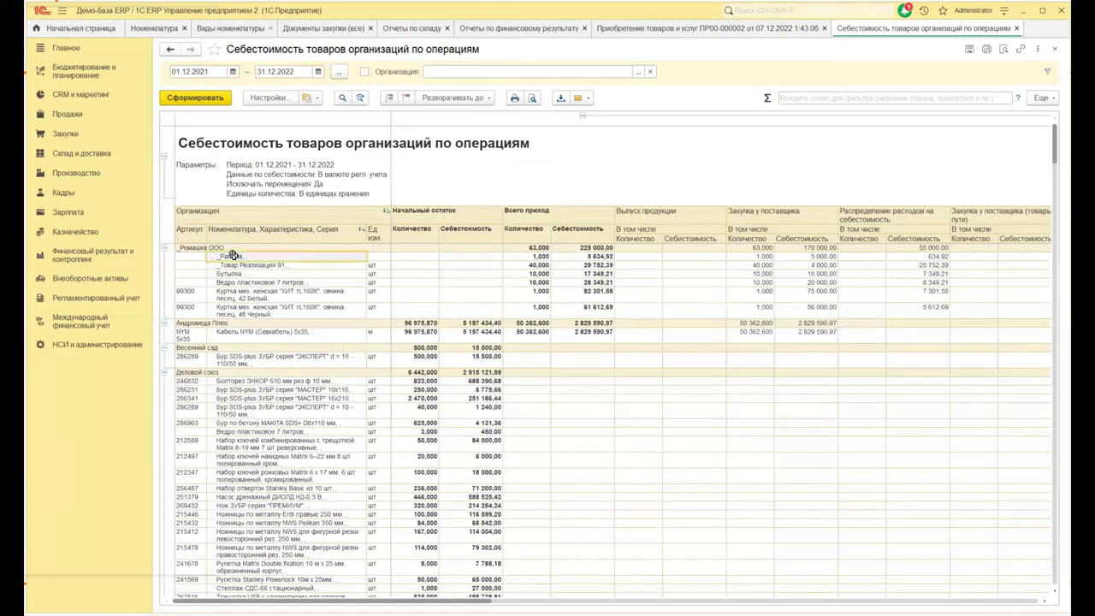
pyautogui.press('Right')
pyautogui.press('Right')
pyautogui.press('Right')
pyautogui.press('Right')
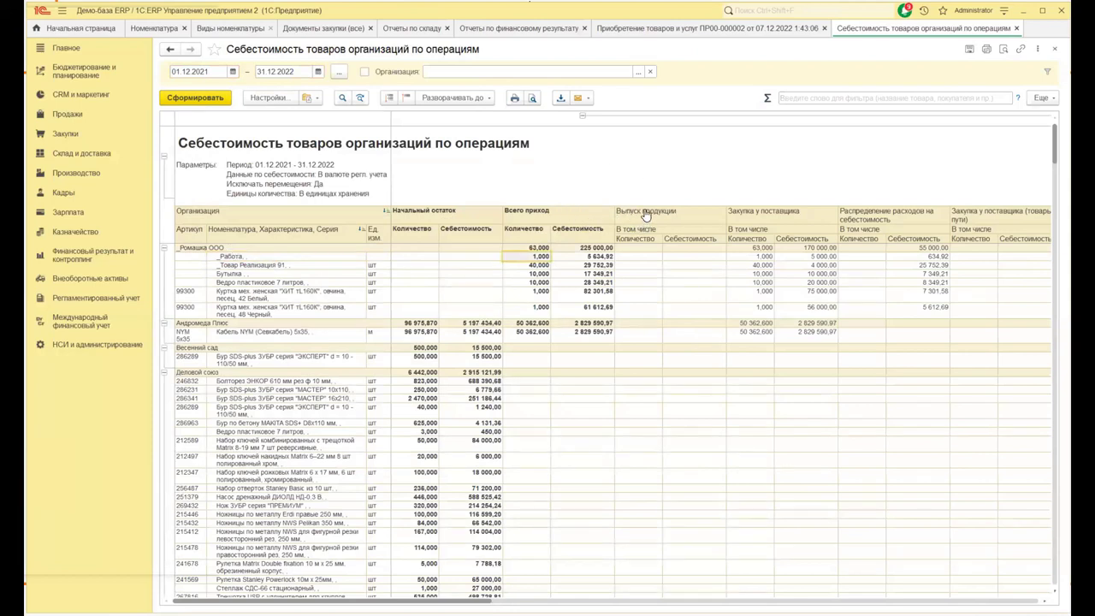
pyautogui.moveTo(646, 215); pyautogui.dragTo(657, 315)
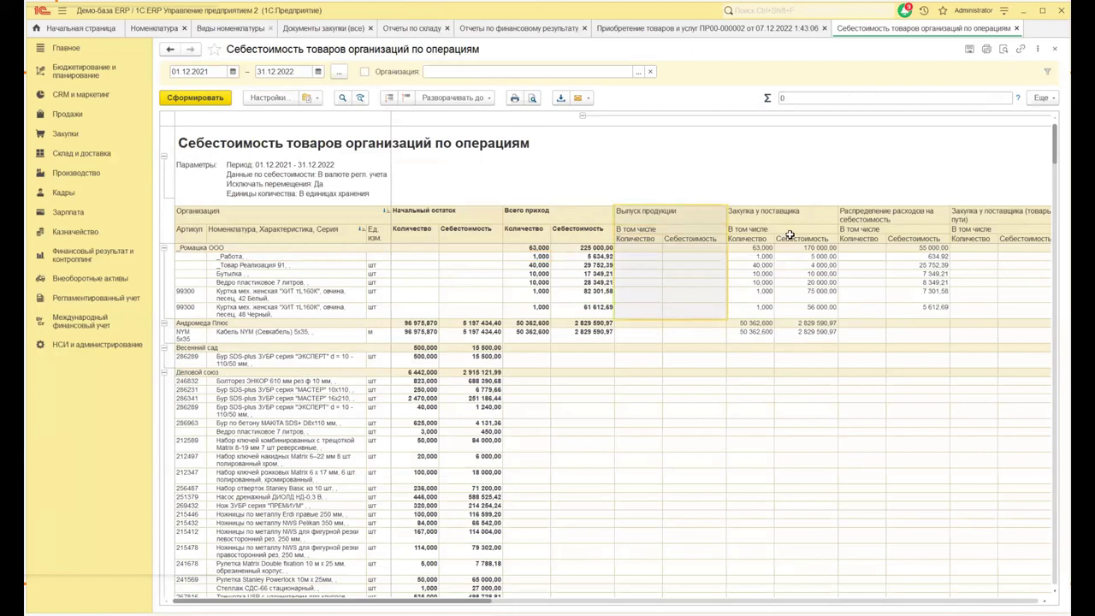
pyautogui.moveTo(787, 214); pyautogui.dragTo(787, 320)
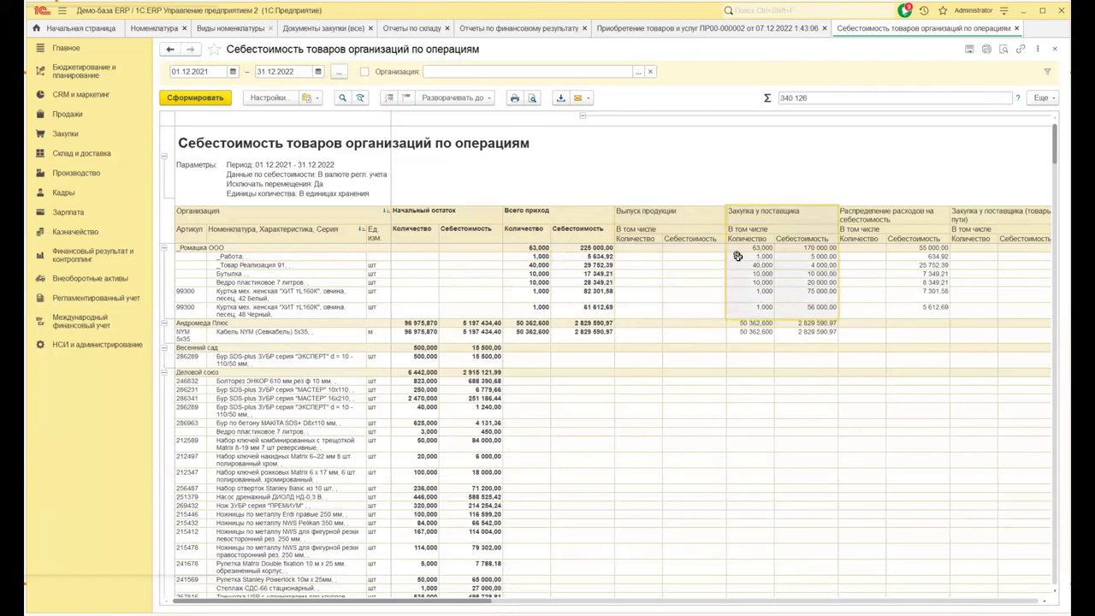
pyautogui.click(813, 258)
pyautogui.press('Right')
pyautogui.press('Right')
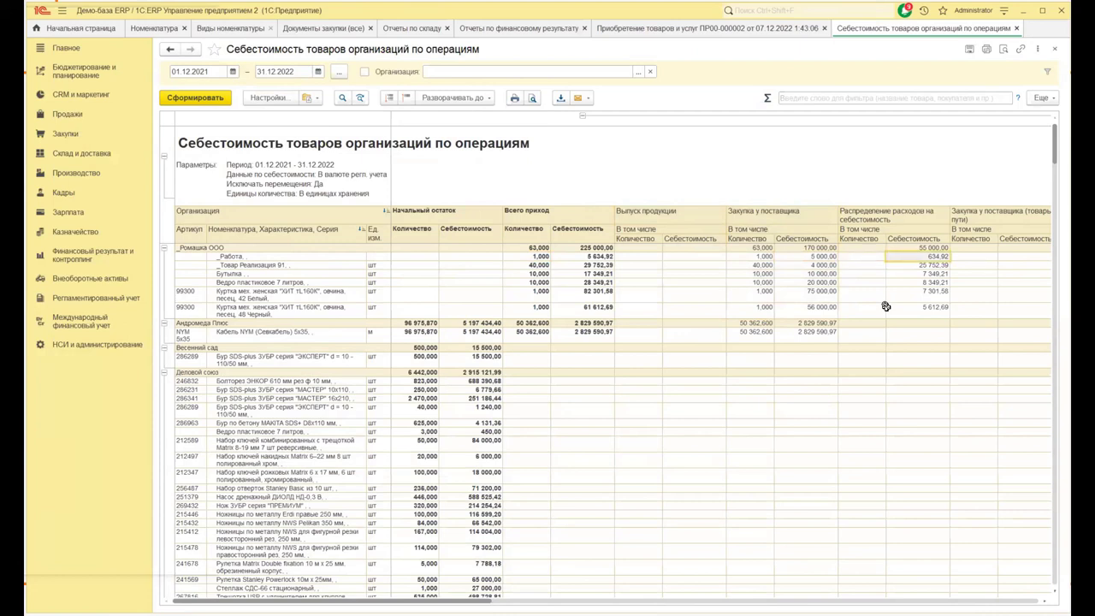
pyautogui.press('Right')
pyautogui.press('Right')
pyautogui.press('Right')
pyautogui.press('Right')
pyautogui.press('Right')
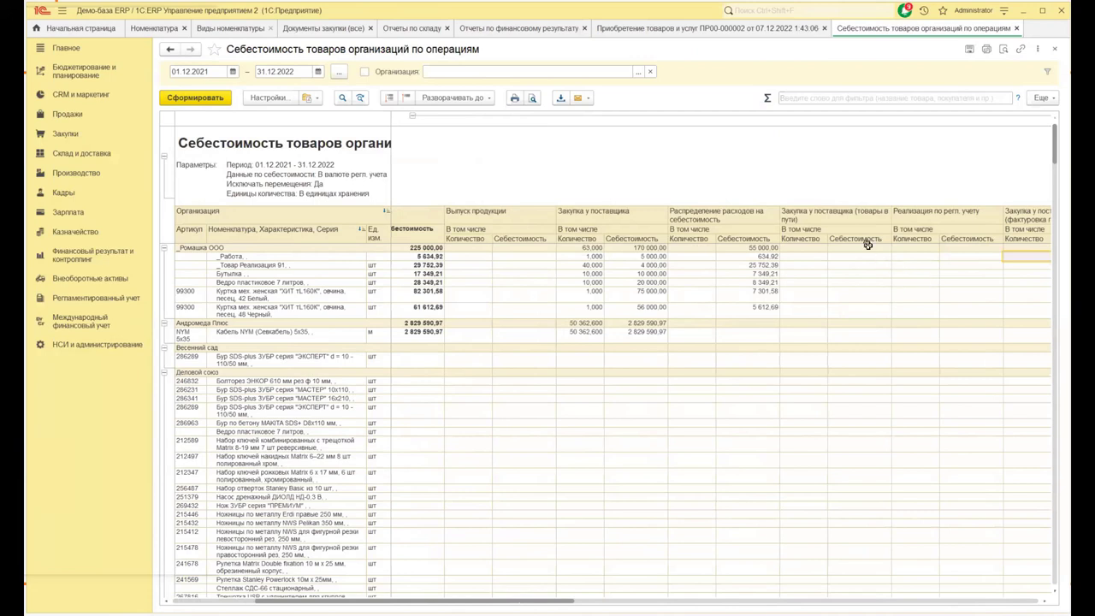
pyautogui.click(847, 216)
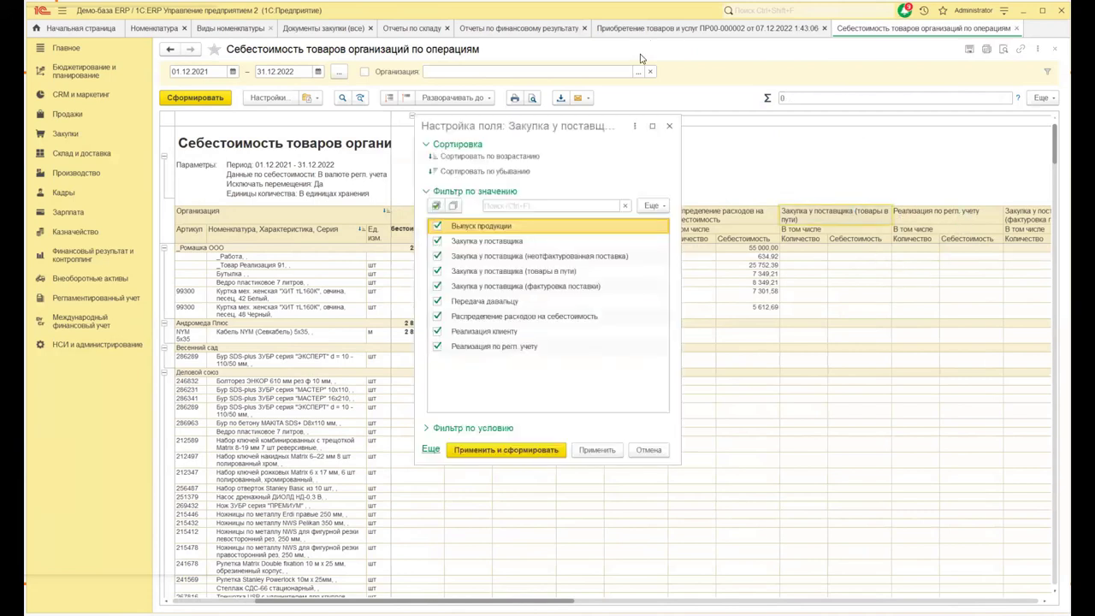
pyautogui.click(669, 126)
# - Examine the remaining operation columns, including total expense, production output and transfer to the tolling customer, across the listed organizations
pyautogui.click(900, 292)
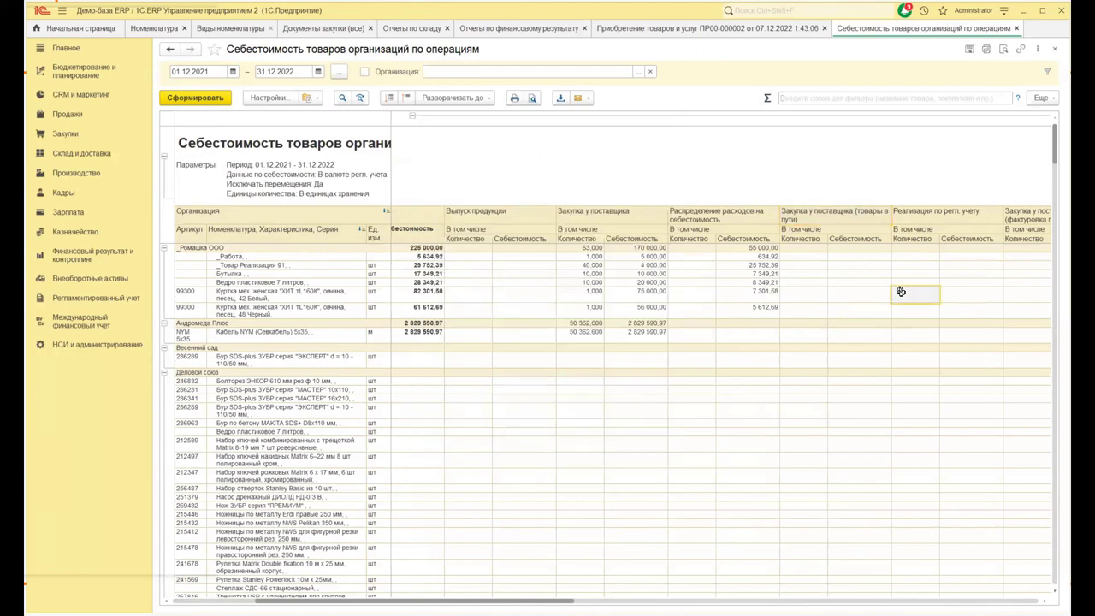
pyautogui.press('Right')
pyautogui.press('Right')
pyautogui.press('Right')
pyautogui.press('Right')
pyautogui.press('Right')
pyautogui.press('Right')
pyautogui.press('Right')
pyautogui.press('Right')
pyautogui.press('Right')
pyautogui.press('Right')
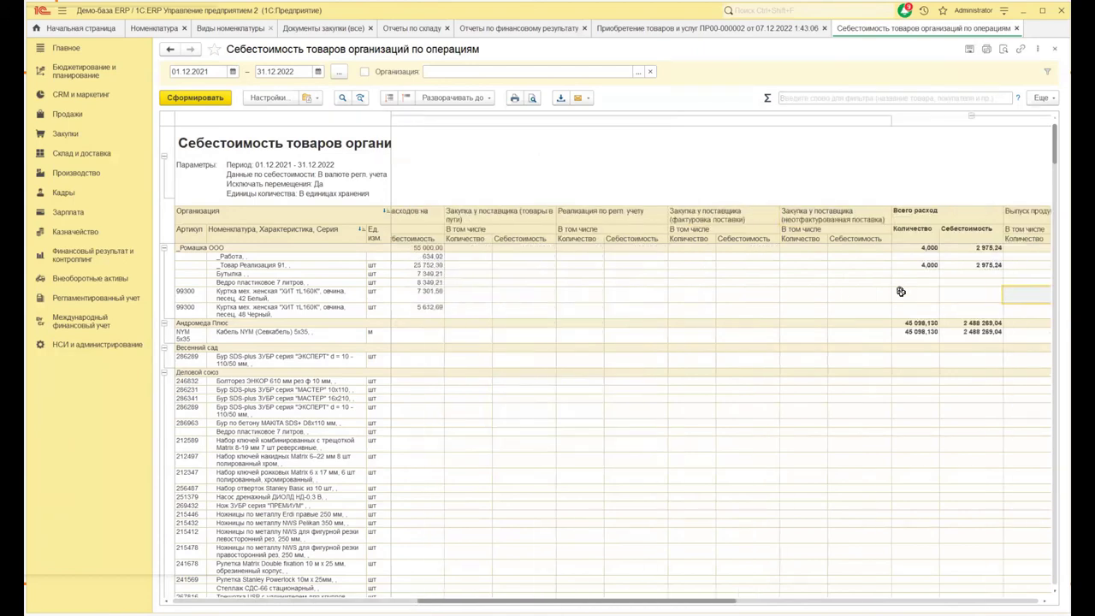
pyautogui.scroll(-10, 565, 342)
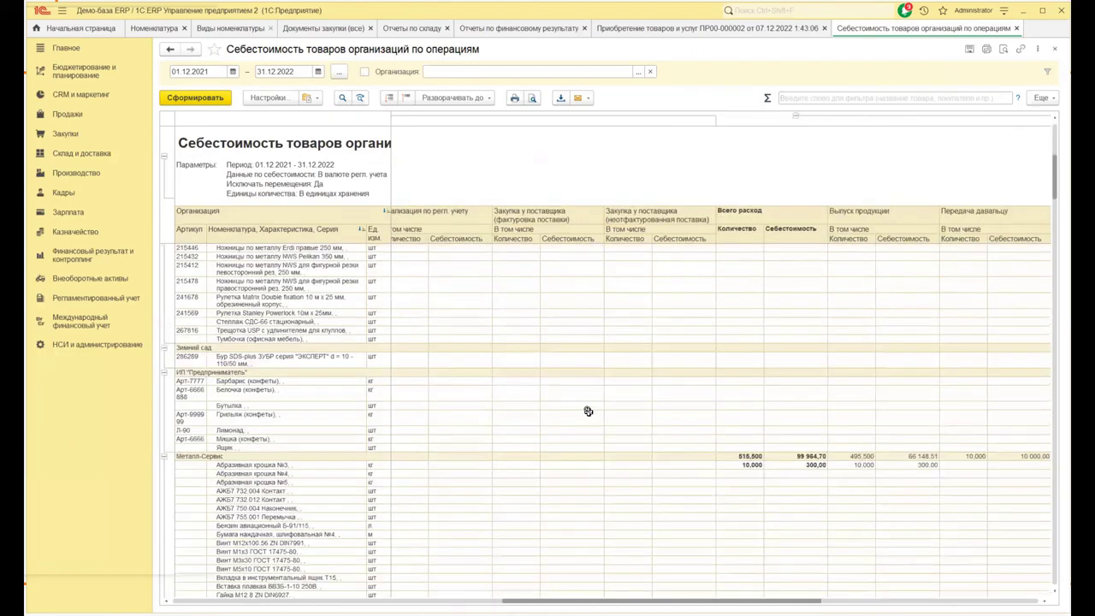
pyautogui.scroll(-15, 599, 426)
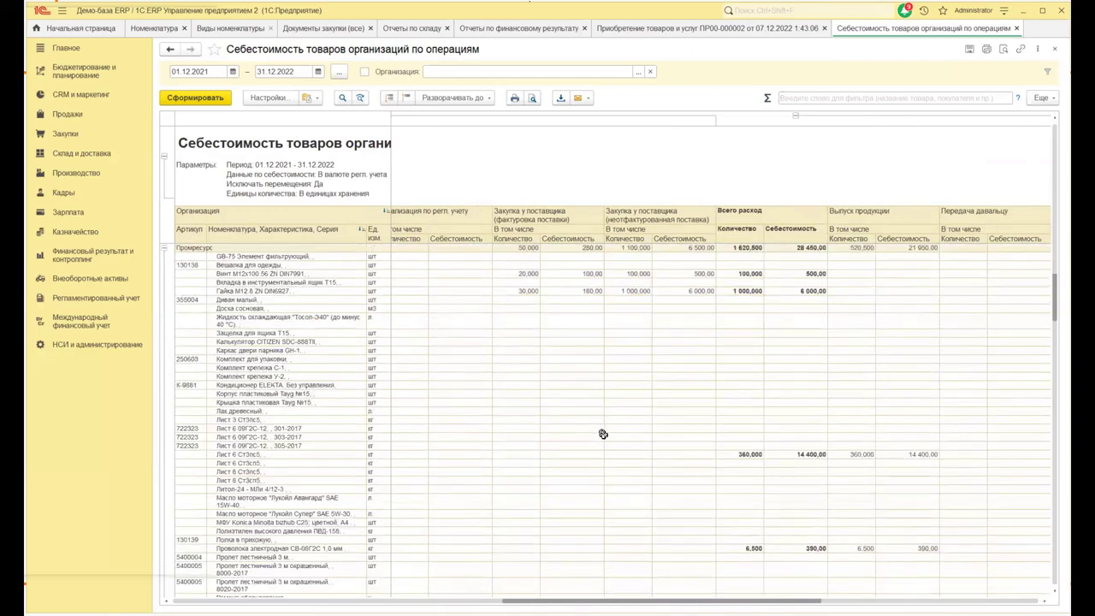
pyautogui.scroll(-6, 599, 431)
pyautogui.moveTo(661, 600); pyautogui.dragTo(335, 600)
# - Select the report variant "Себестоимость товаров организаций_Настройки", check the financial result reports list for it, and return to the report
pyautogui.click(1040, 98)
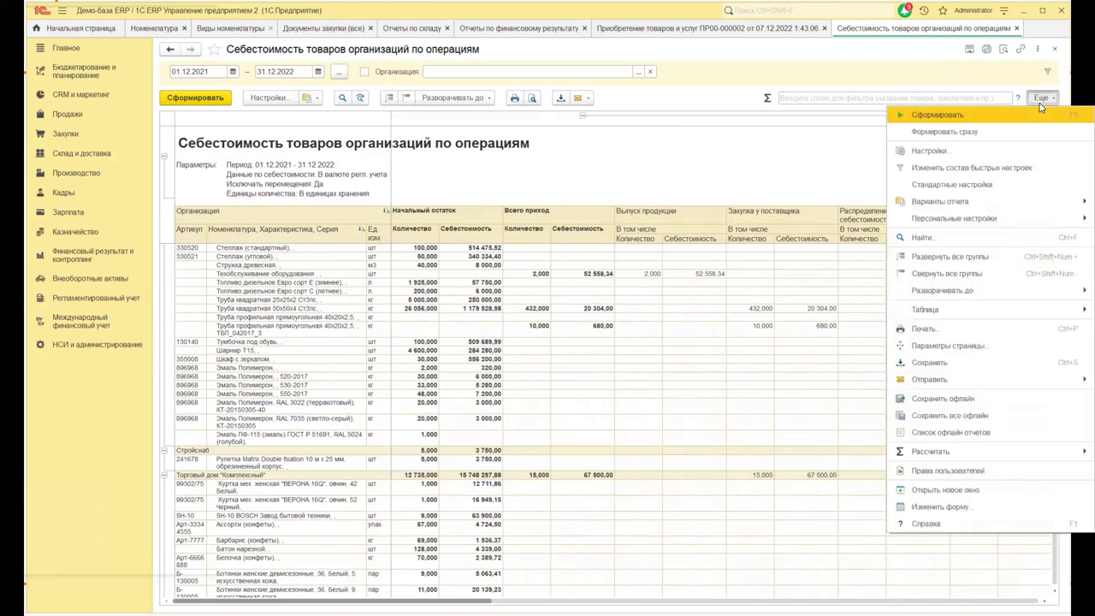
pyautogui.moveTo(954, 201)
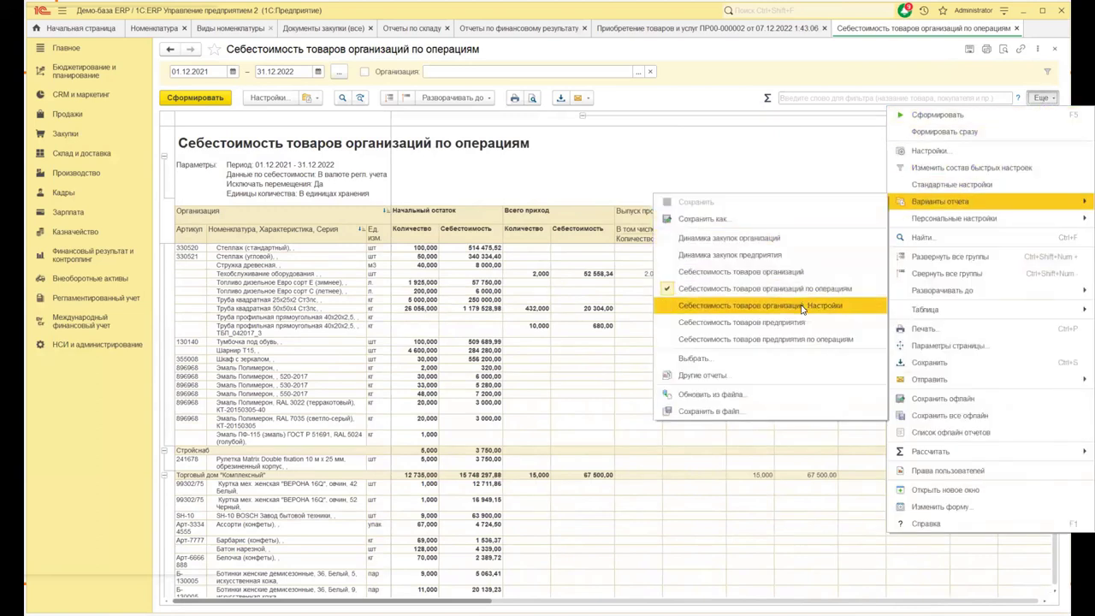
pyautogui.click(744, 312)
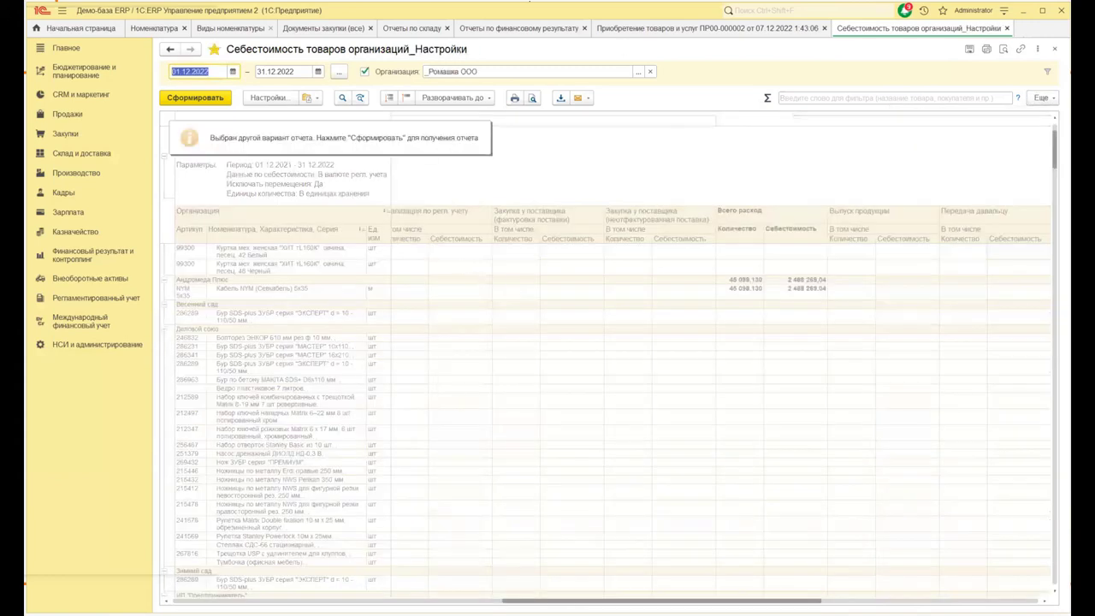
pyautogui.click(74, 255)
pyautogui.click(187, 83)
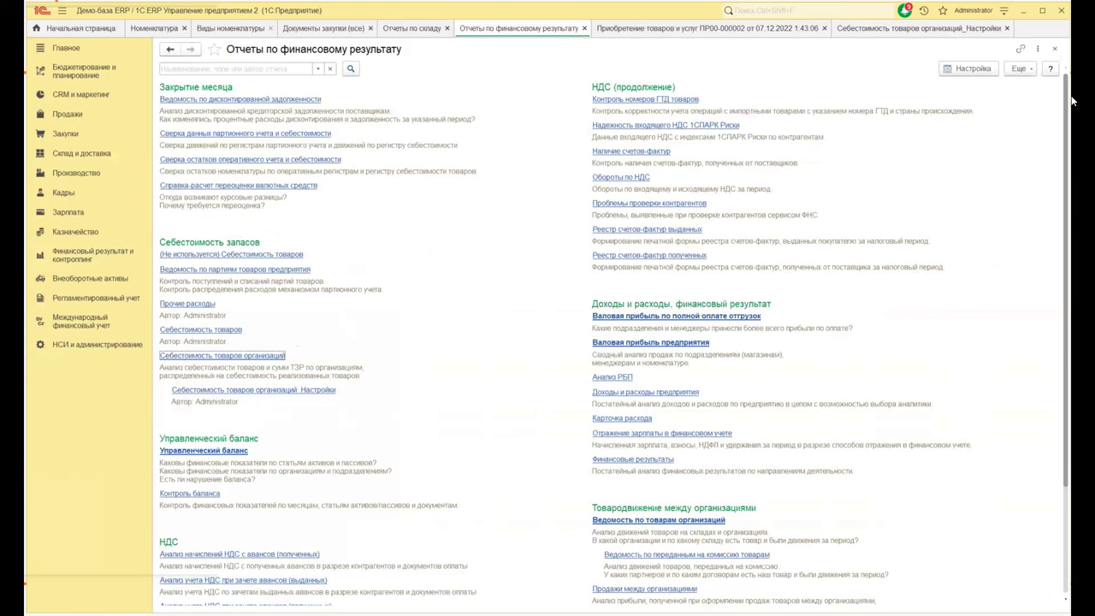
pyautogui.click(923, 26)
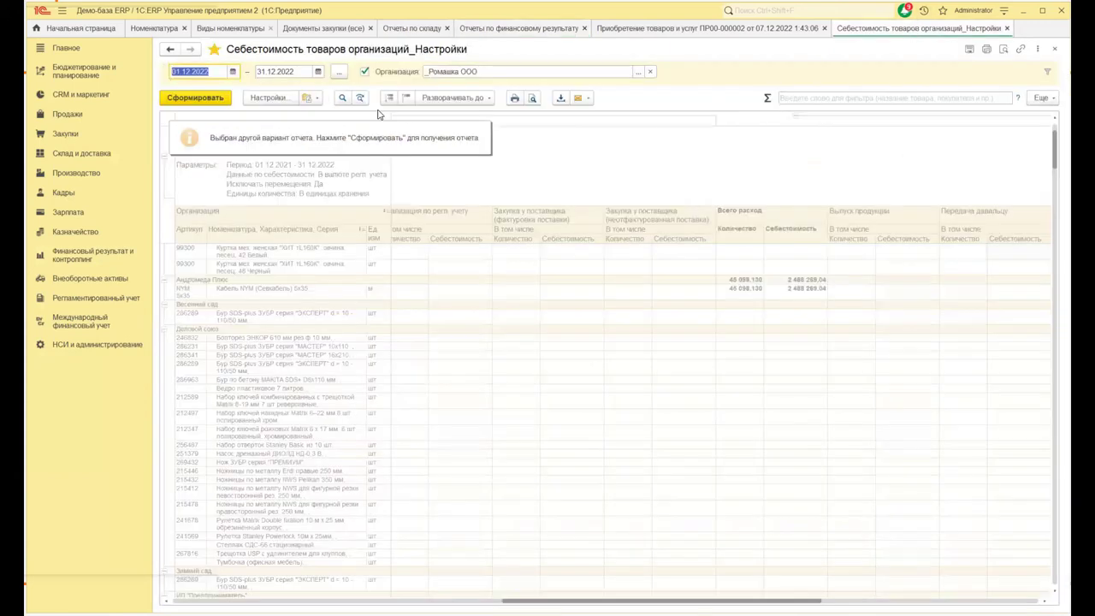
# - Generate the customized cost report for _Ромашка ООО and examine its receipt, expense and closing balance columns by document
pyautogui.click(189, 103)
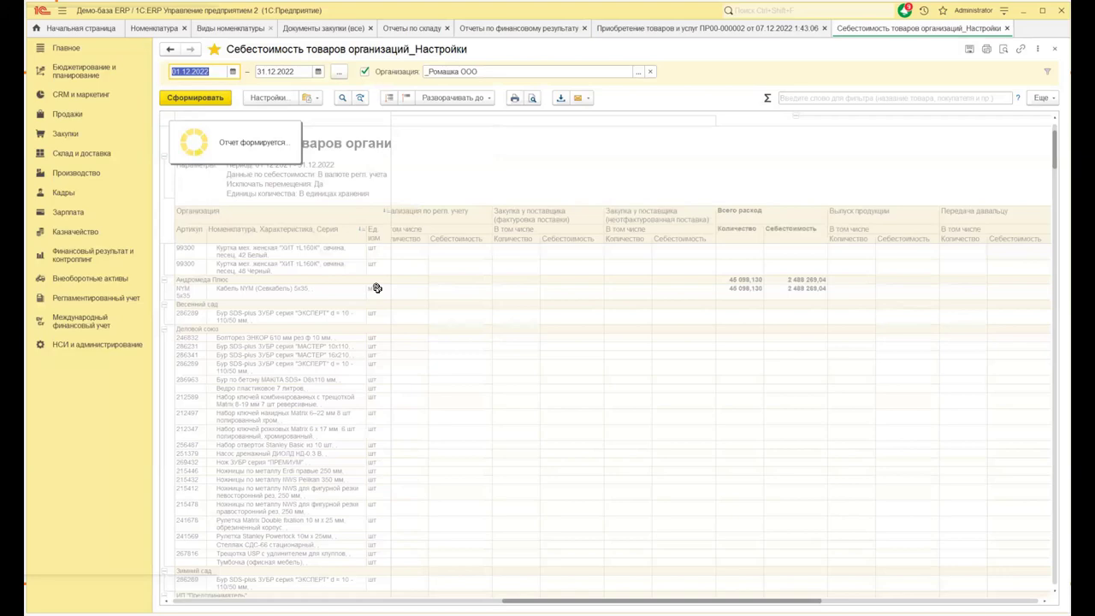
pyautogui.hscroll(10, 379, 291)
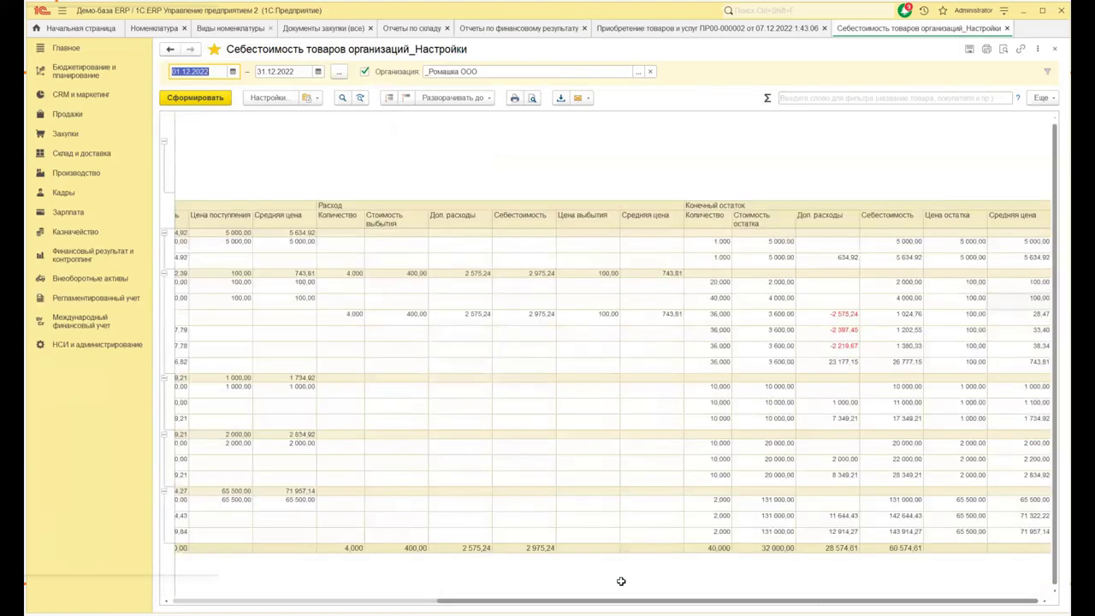
pyautogui.hscroll(-10, 617, 599)
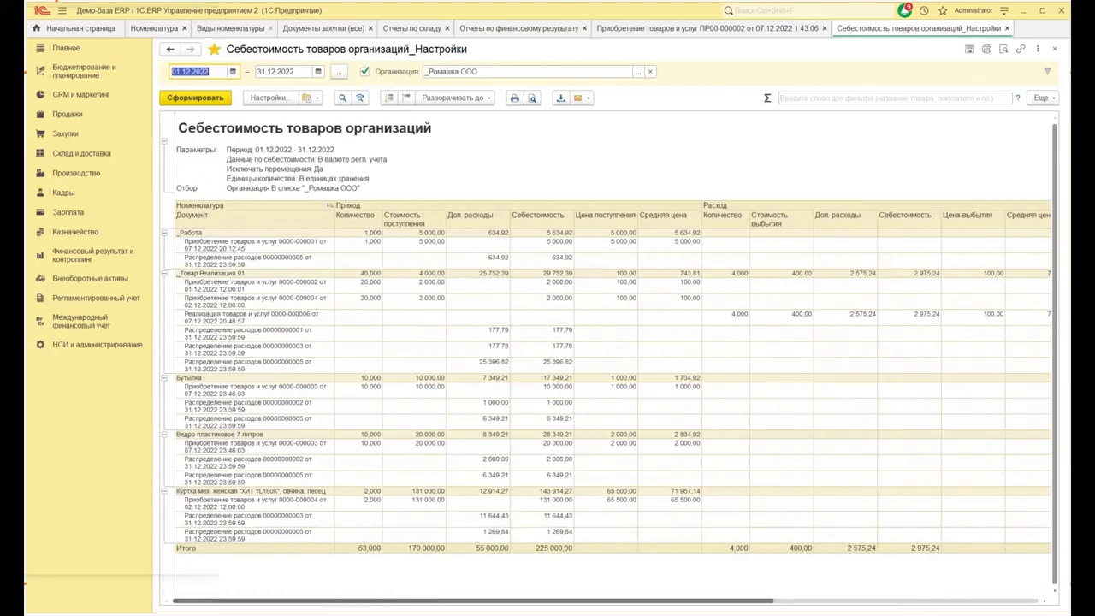
# - Open the customized report's settings in the "Расширенный" view and show its fields and sorting
pyautogui.click(267, 98)
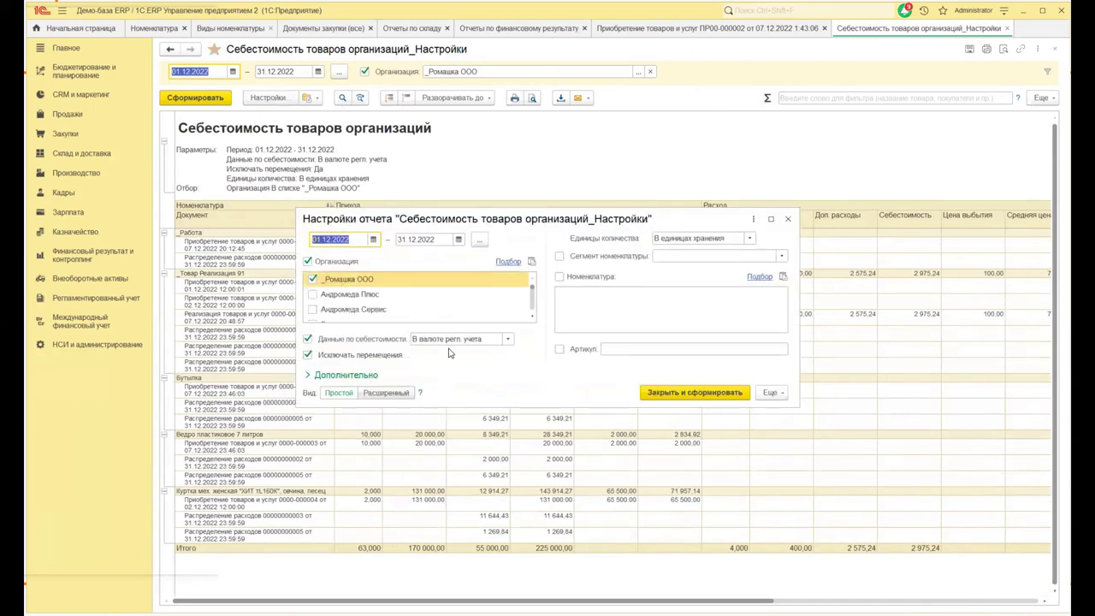
pyautogui.click(385, 392)
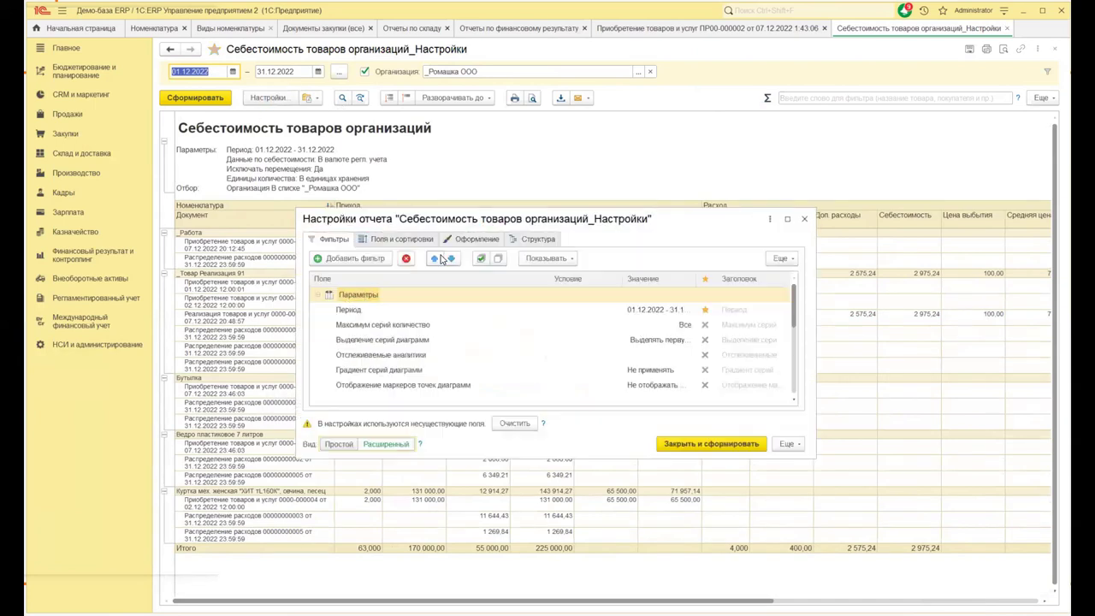
pyautogui.click(398, 242)
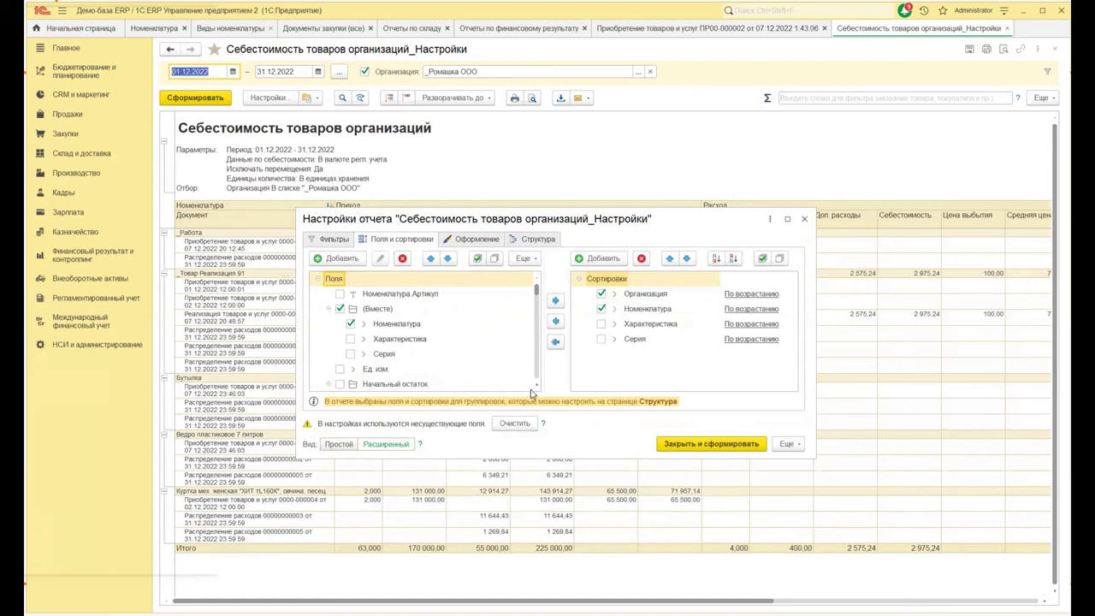
# - Examine which opening balance fields are enabled, including quantity, receipt value, additional expenses, cost, receipt price and average price
pyautogui.scroll(-5, 535, 389)
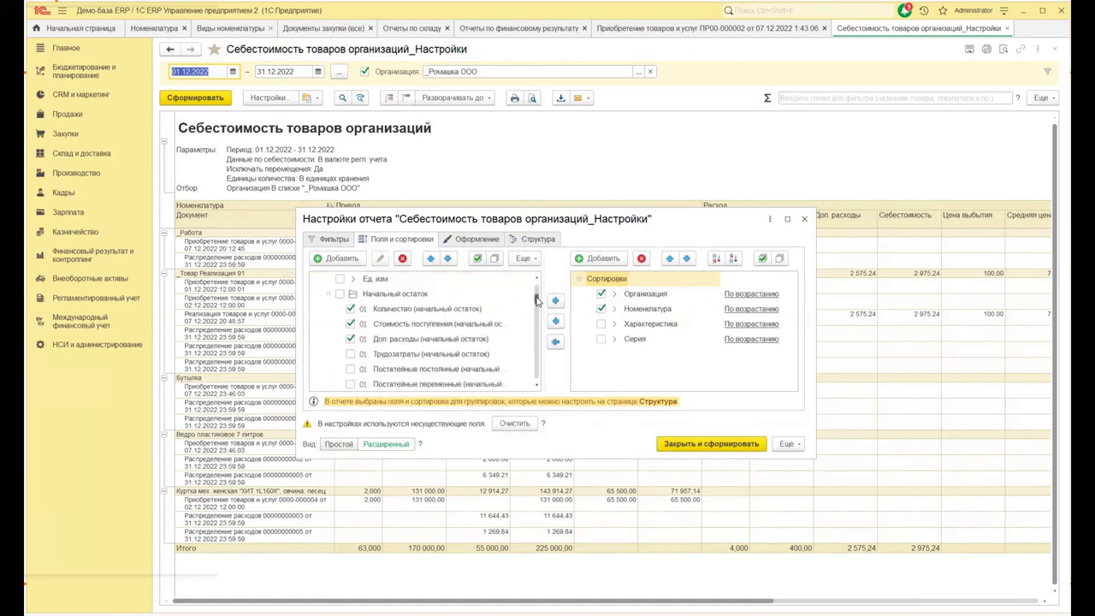
pyautogui.moveTo(537, 300); pyautogui.dragTo(537, 302)
pyautogui.scroll(1, 537, 300)
pyautogui.click(423, 310)
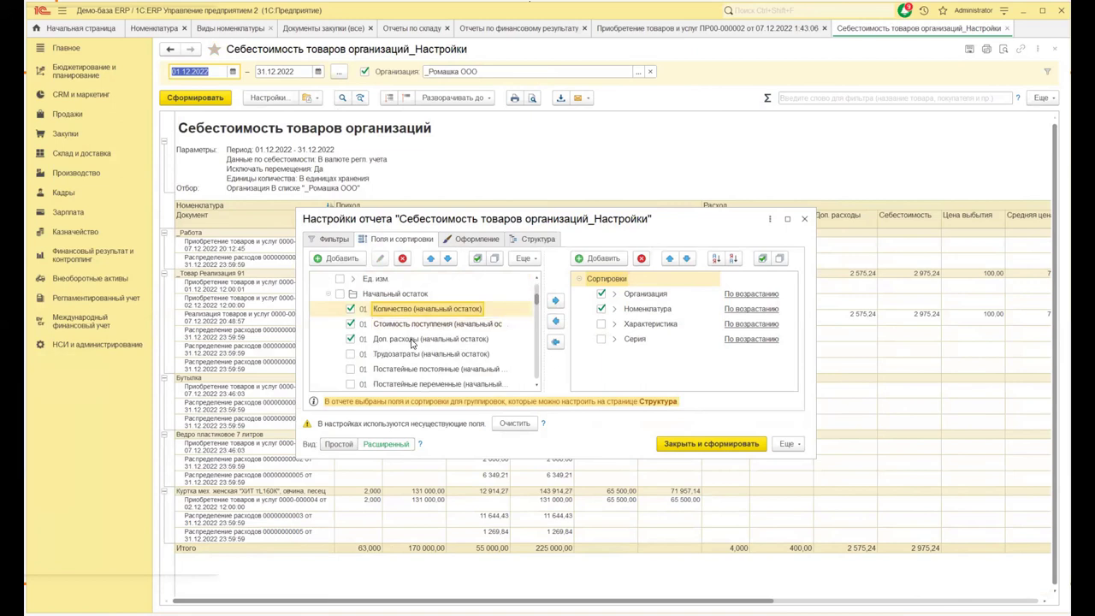
pyautogui.click(412, 342)
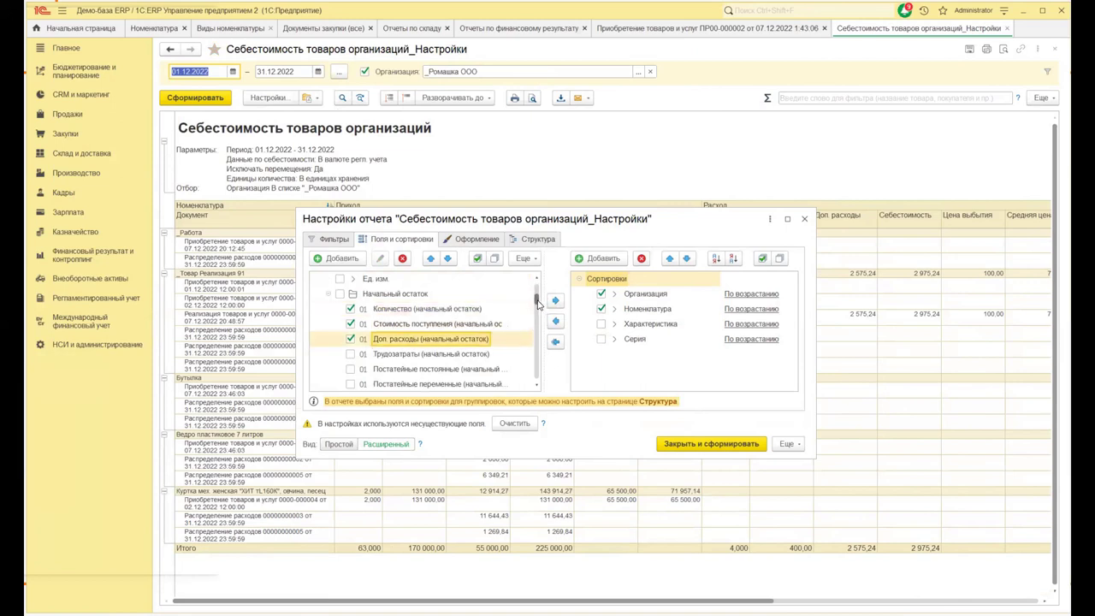
pyautogui.scroll(-3, 539, 310)
pyautogui.scroll(-3, 539, 310)
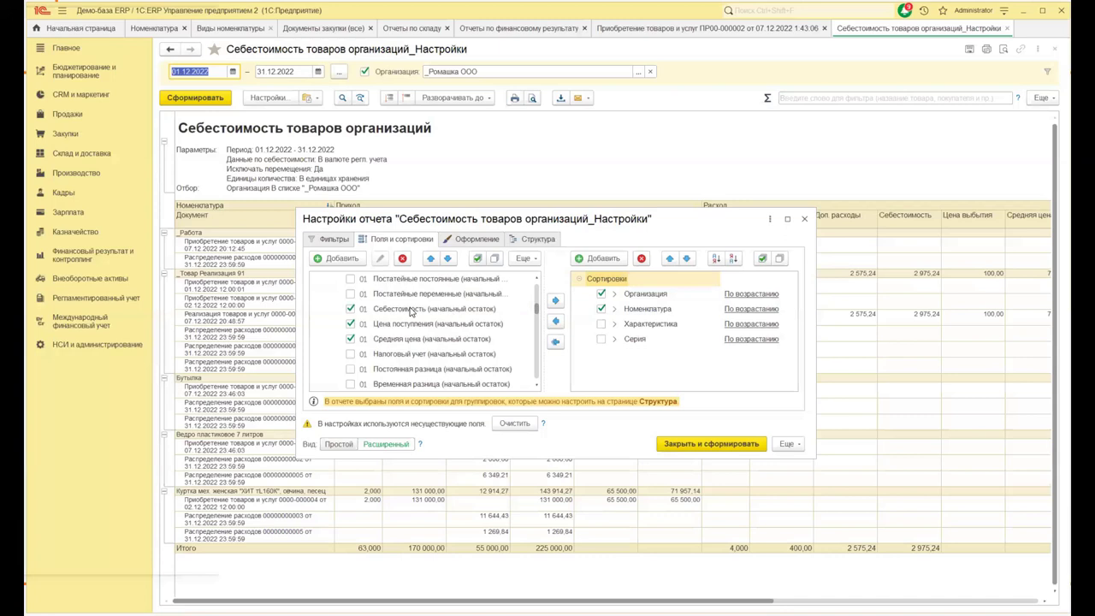
pyautogui.click(411, 310)
pyautogui.click(408, 324)
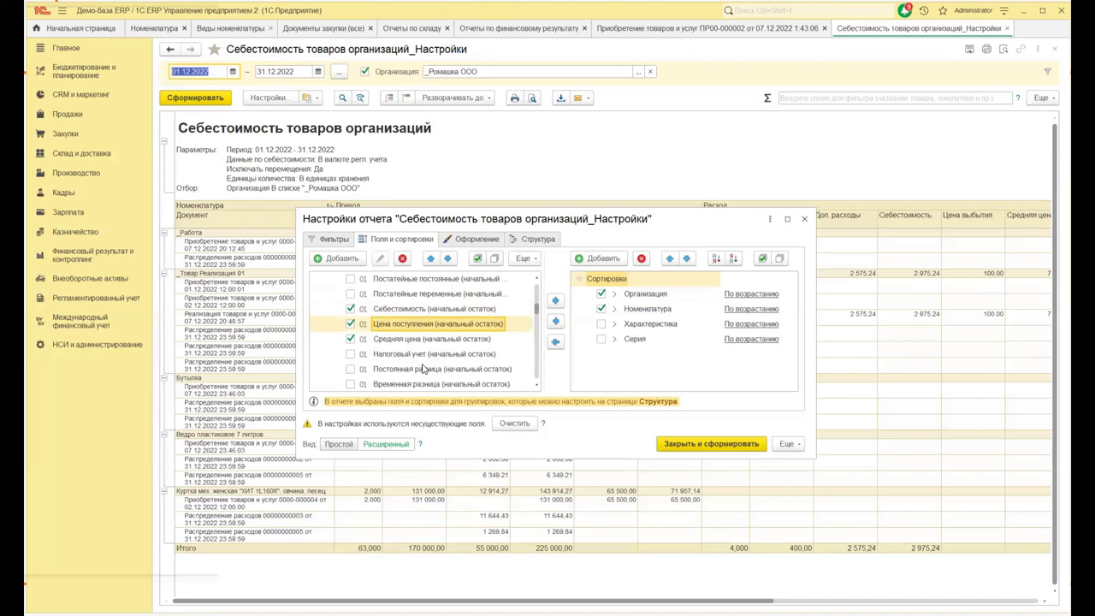
pyautogui.scroll(3, 407, 362)
pyautogui.scroll(2, 406, 362)
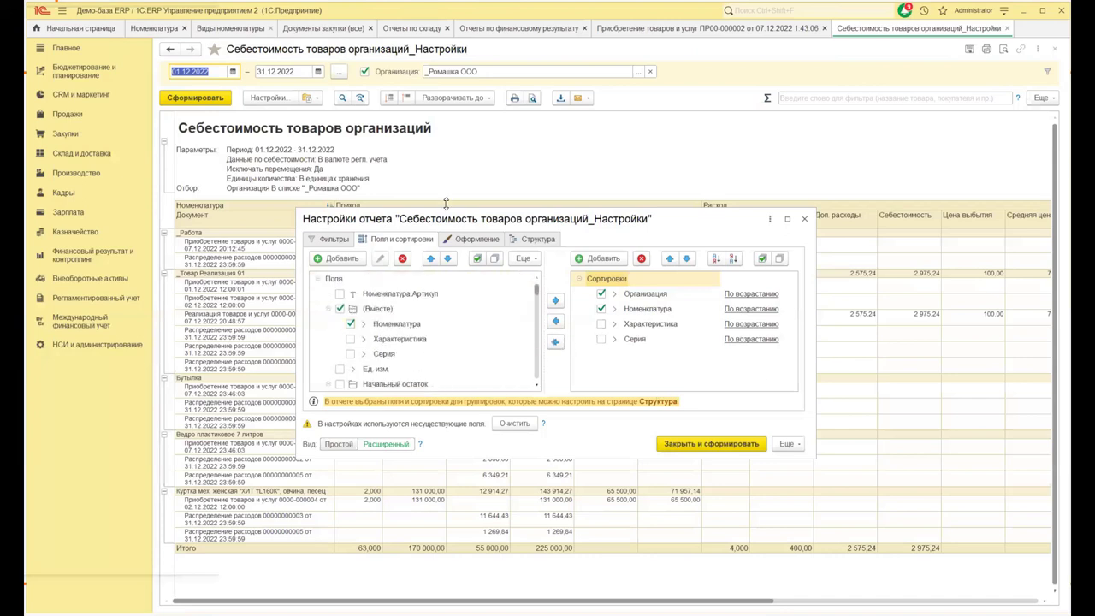
# - Check the remaining opening balance fields in the report settings, then close the settings and regenerate the customized cost report
pyautogui.moveTo(446, 203); pyautogui.dragTo(445, 62)
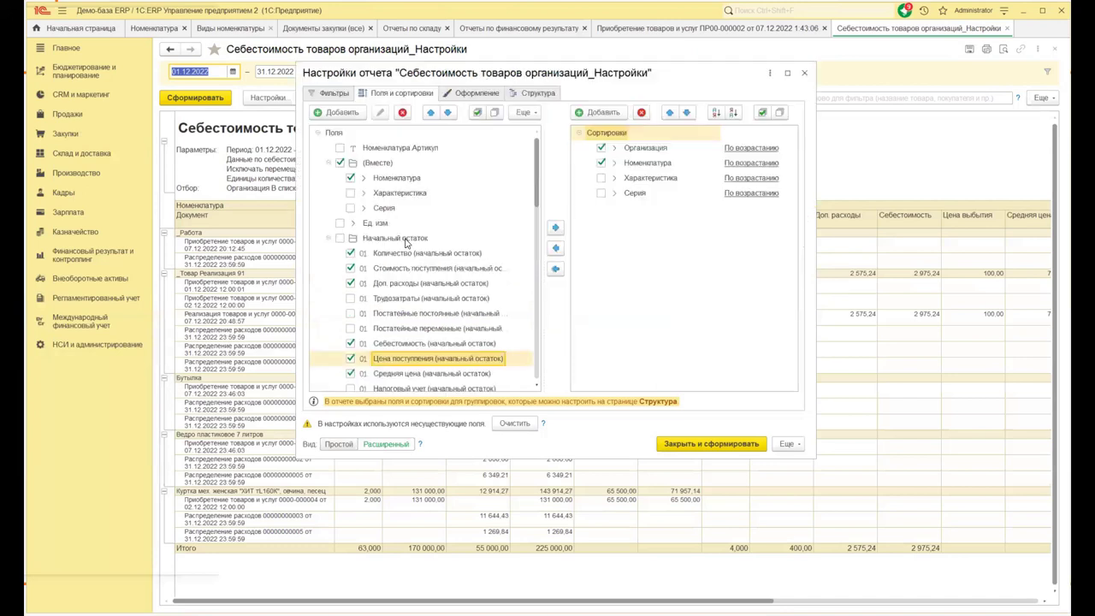
pyautogui.click(413, 314)
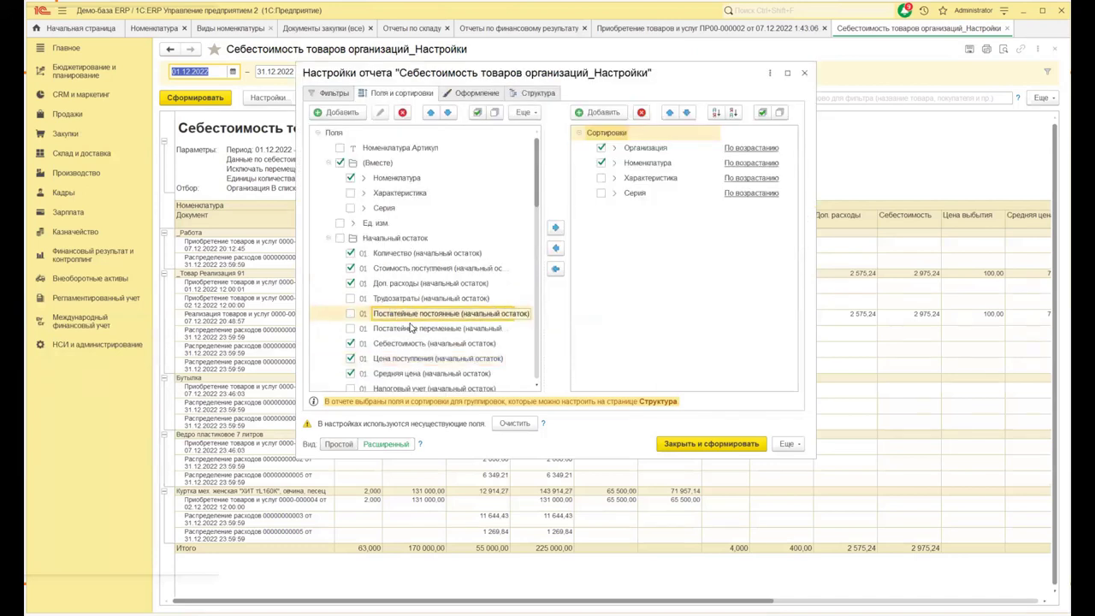
pyautogui.scroll(-1, 411, 325)
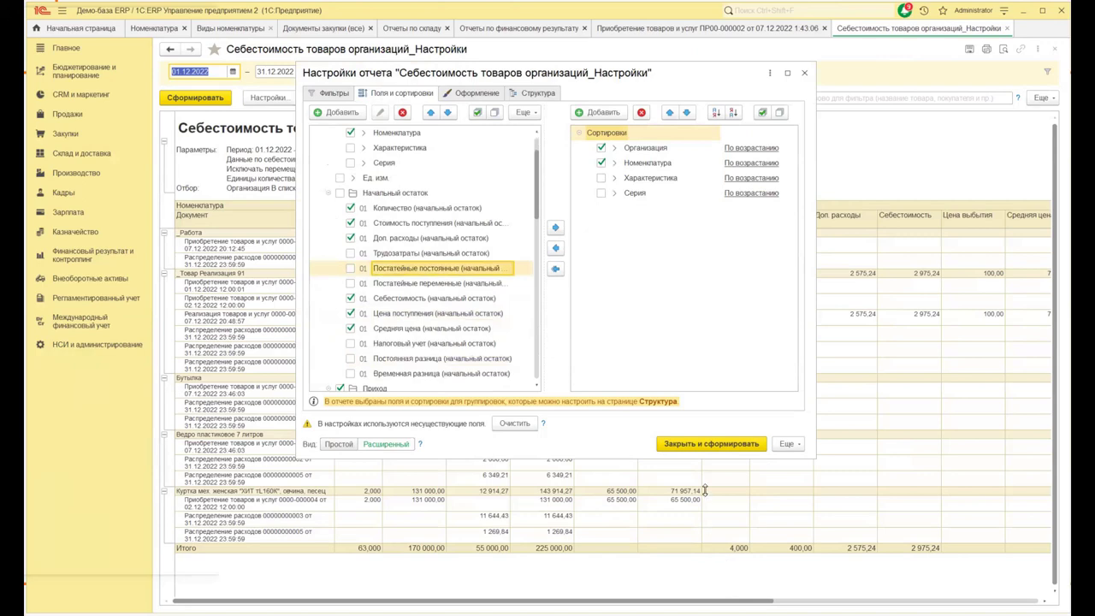
pyautogui.click(697, 446)
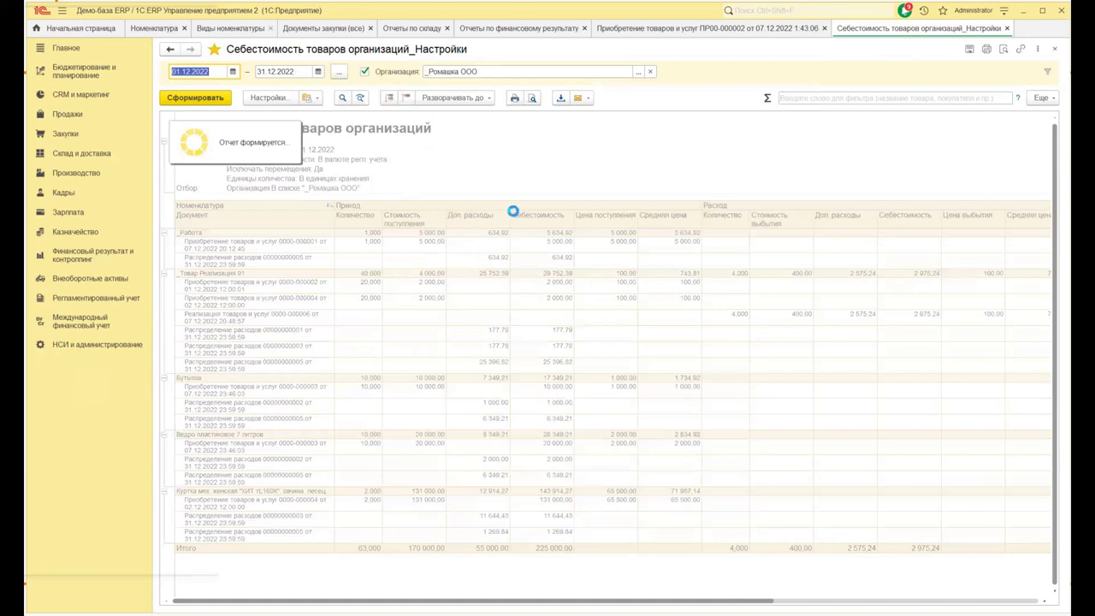
pyautogui.hscroll(-1, 547, 440)
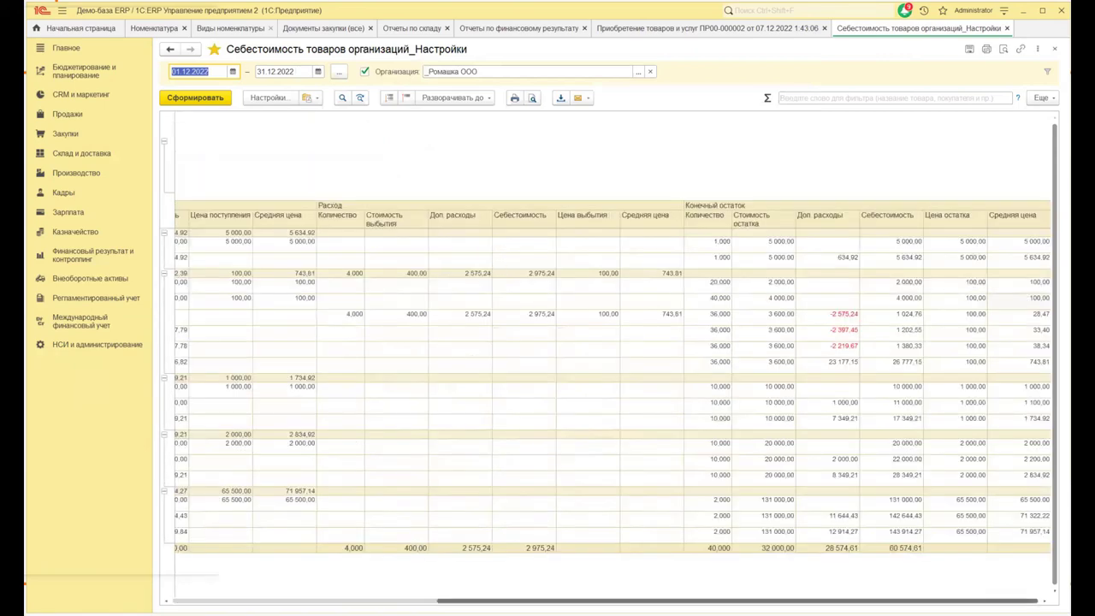
pyautogui.hscroll(-10, 547, 385)
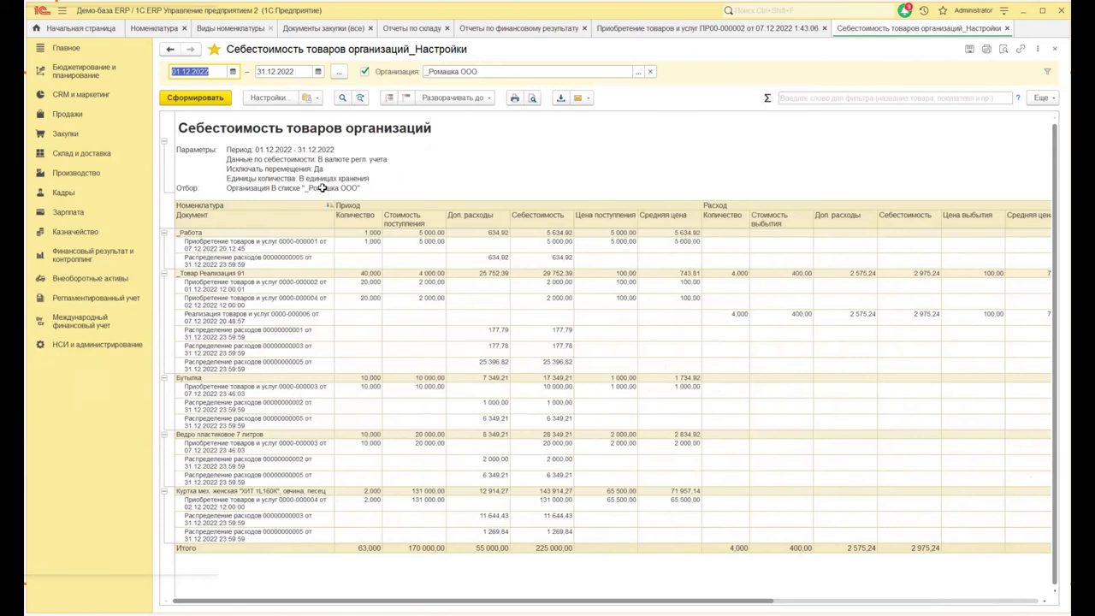
# - Collapse the cost report to the "Номенклатура" level and expand the documents under the _Работа item
pyautogui.click(482, 99)
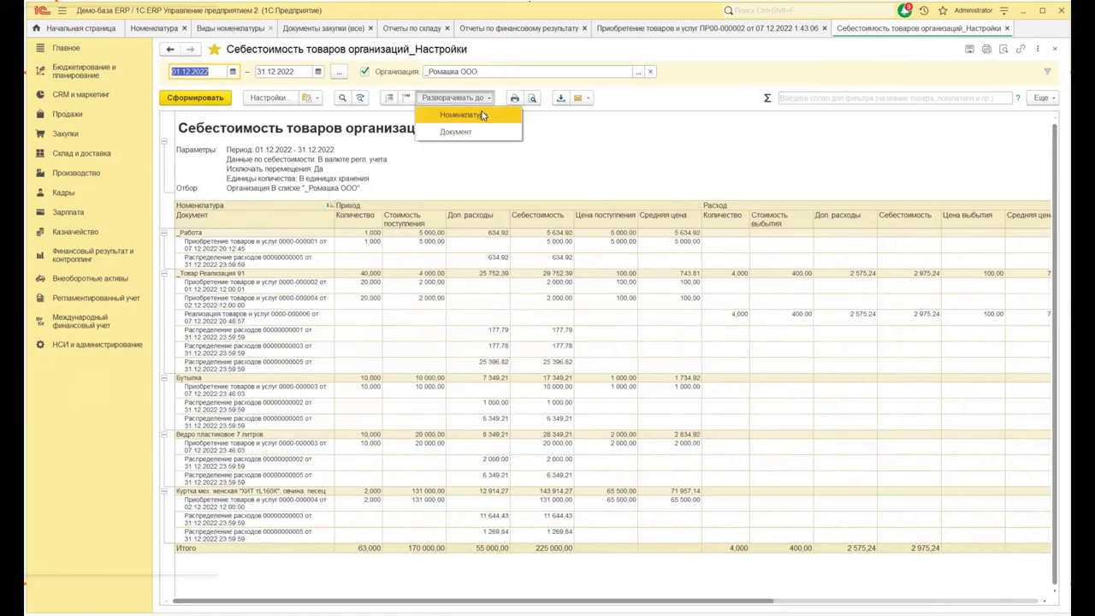
pyautogui.click(476, 115)
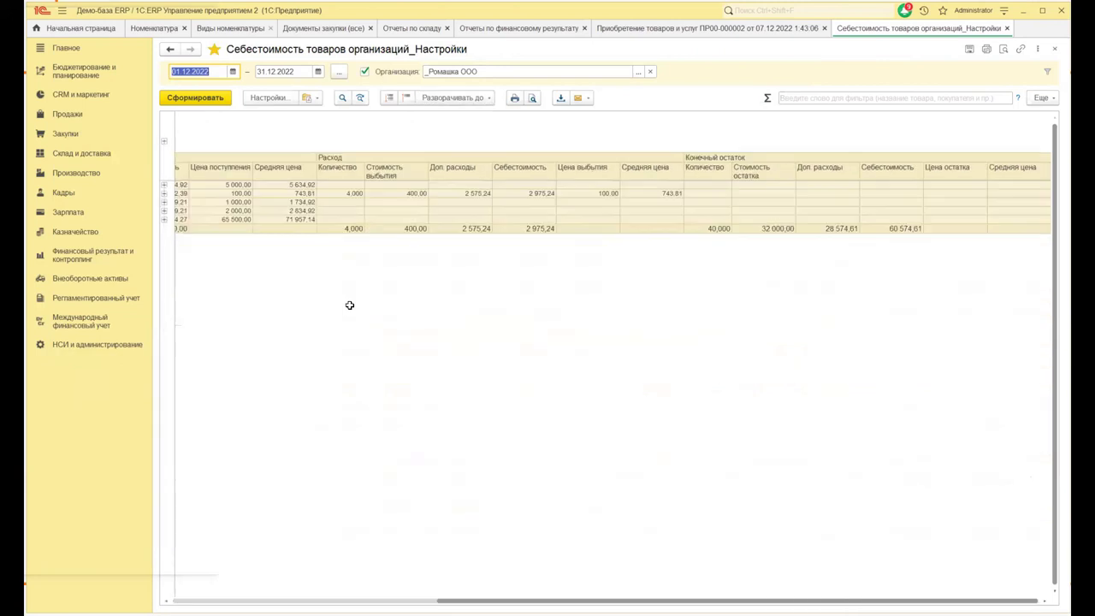
pyautogui.moveTo(575, 600); pyautogui.dragTo(117, 593)
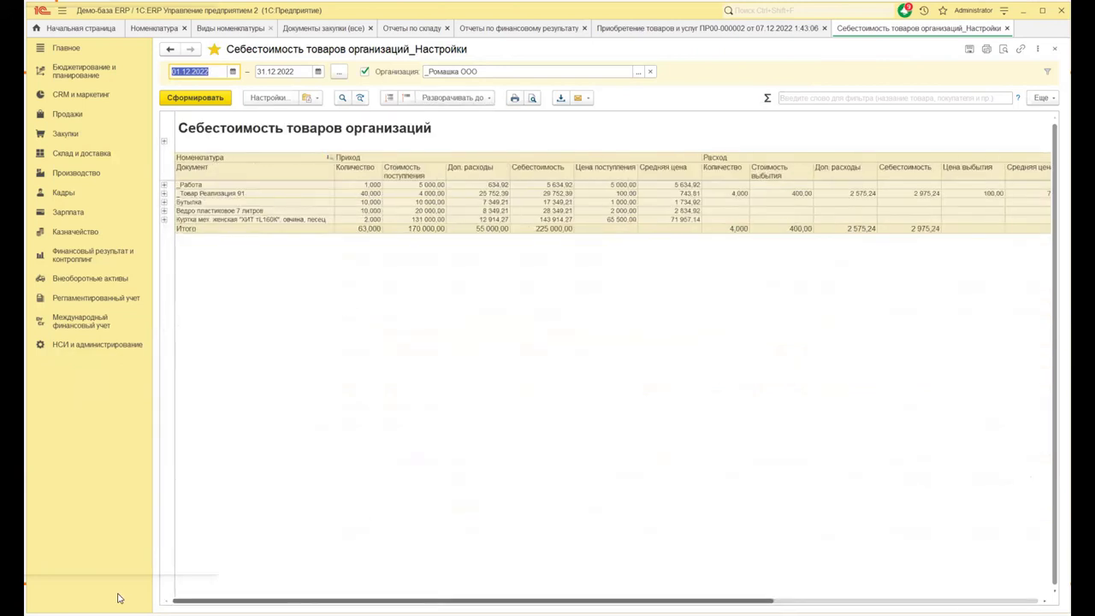
pyautogui.click(258, 279)
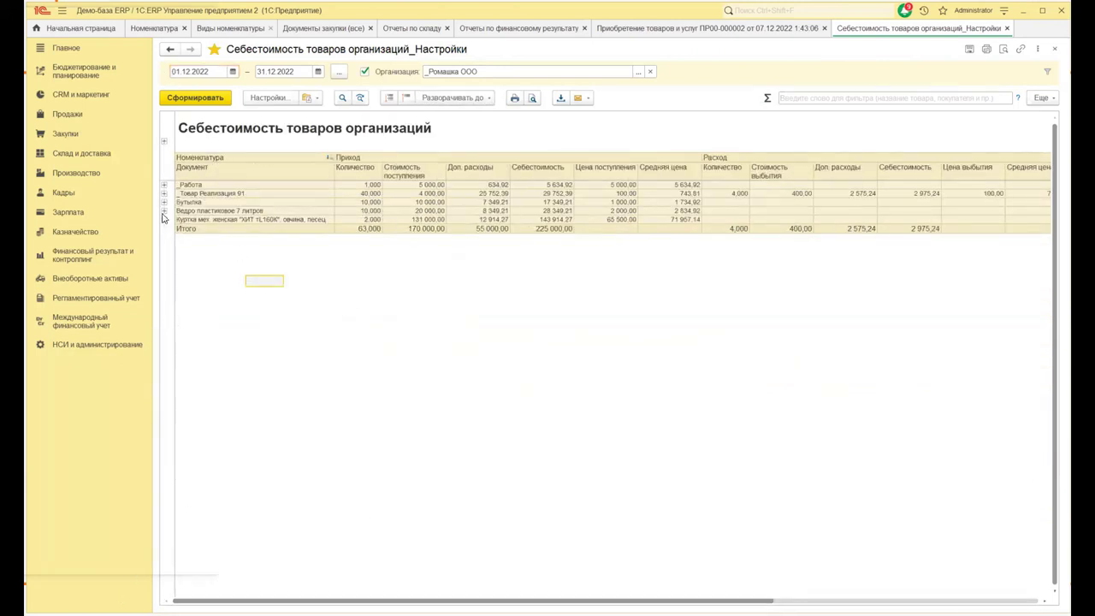
pyautogui.click(164, 187)
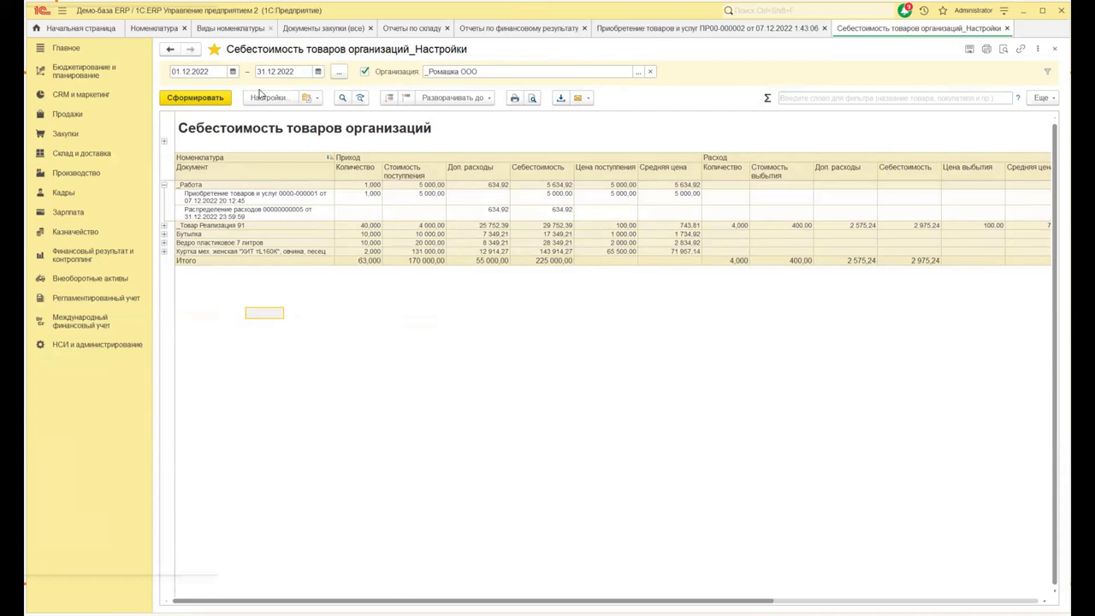
# - Open the regulated accounting report "Сверка данных оперативного и бухгалтерского учета" and generate it for ИП "Предприниматель"
pyautogui.click(77, 155)
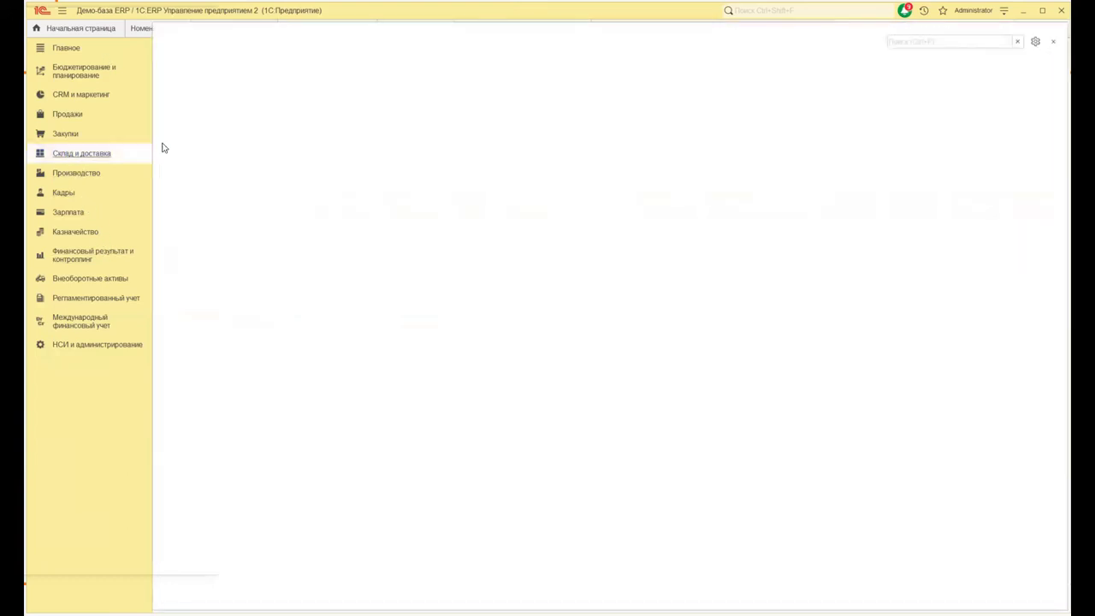
pyautogui.click(197, 87)
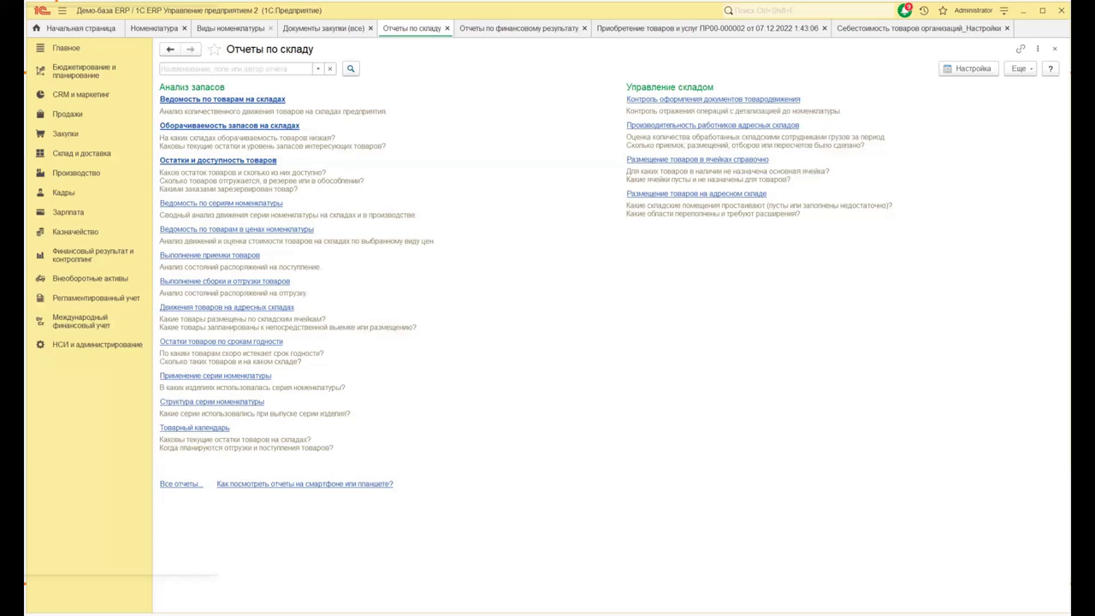
pyautogui.click(101, 301)
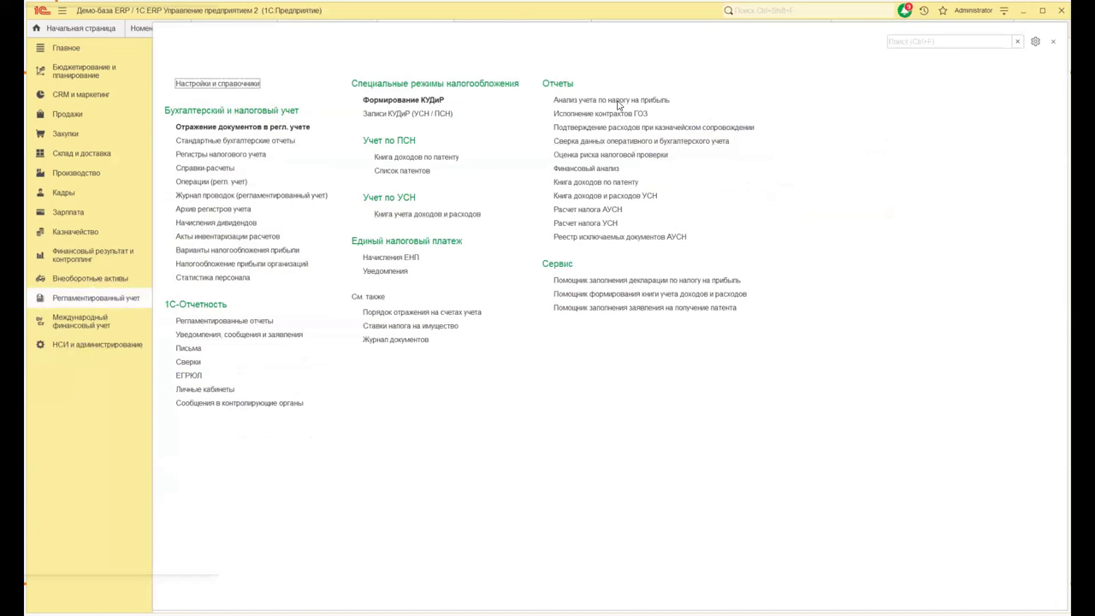
pyautogui.click(583, 144)
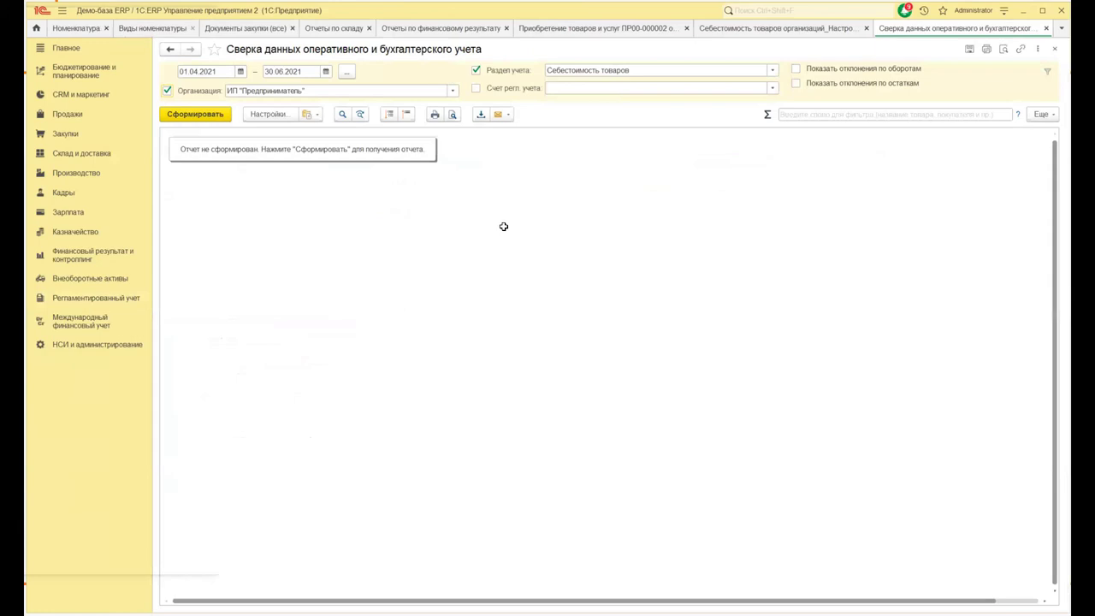
pyautogui.click(181, 114)
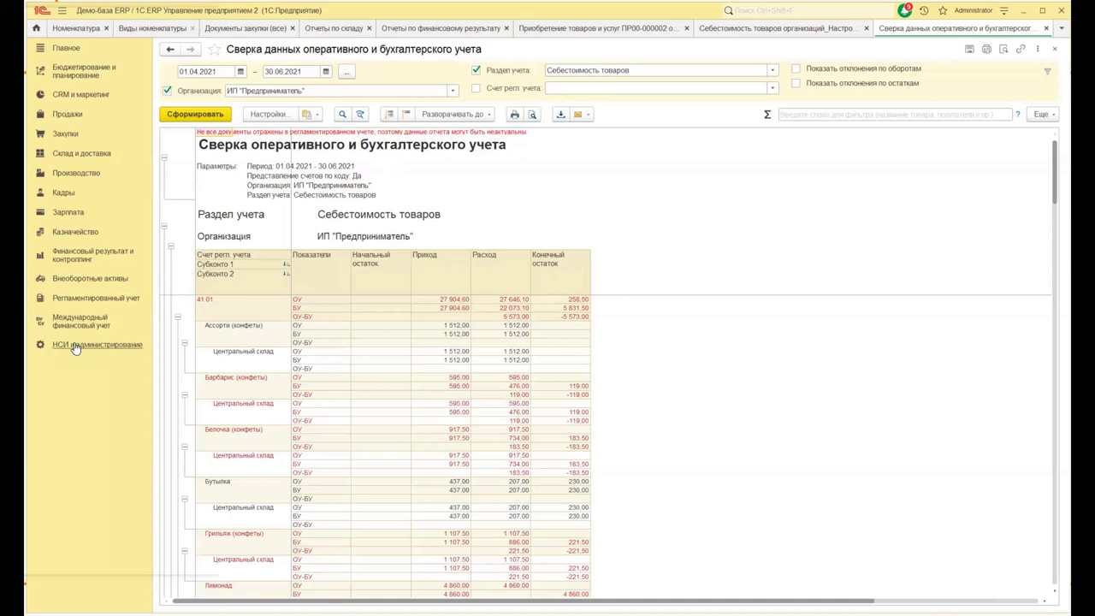
# - Review the accounting sections and the regulated account filter available in the reconciliation report
pyautogui.click(81, 297)
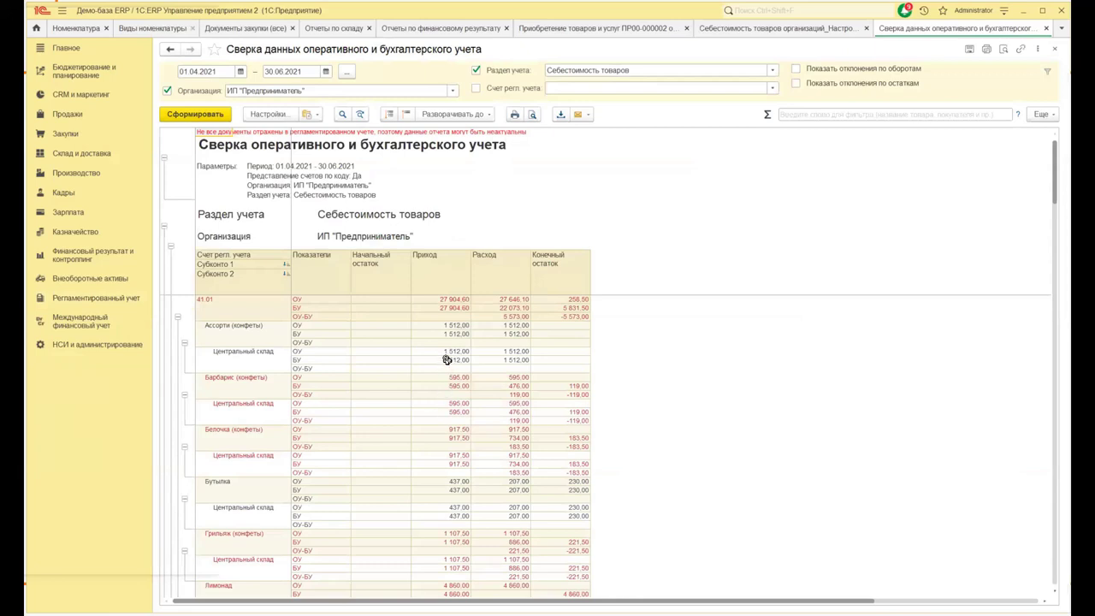
pyautogui.click(771, 73)
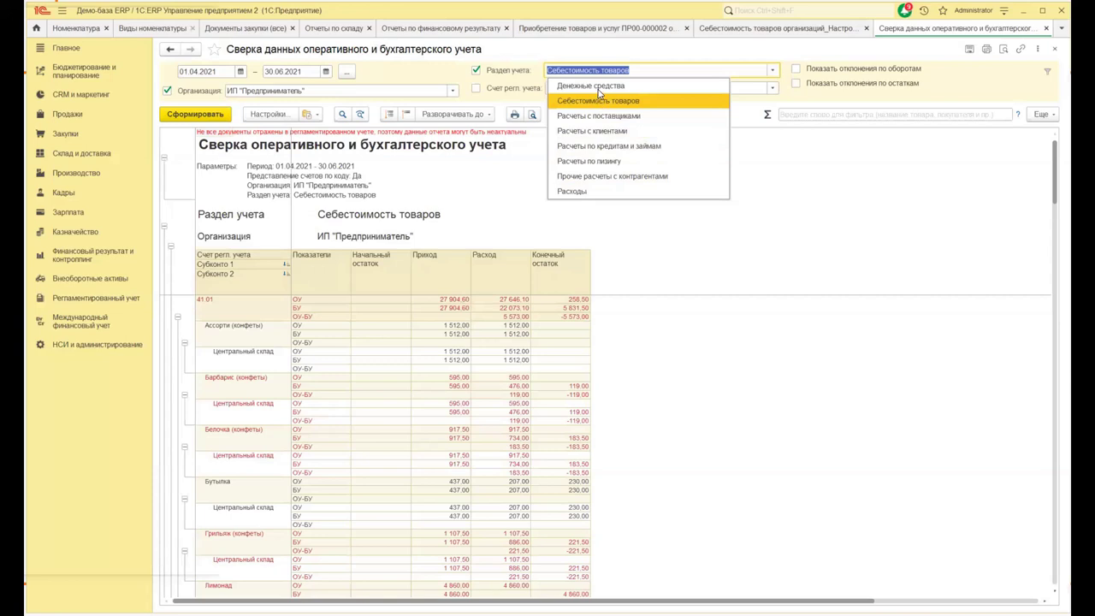
pyautogui.click(781, 173)
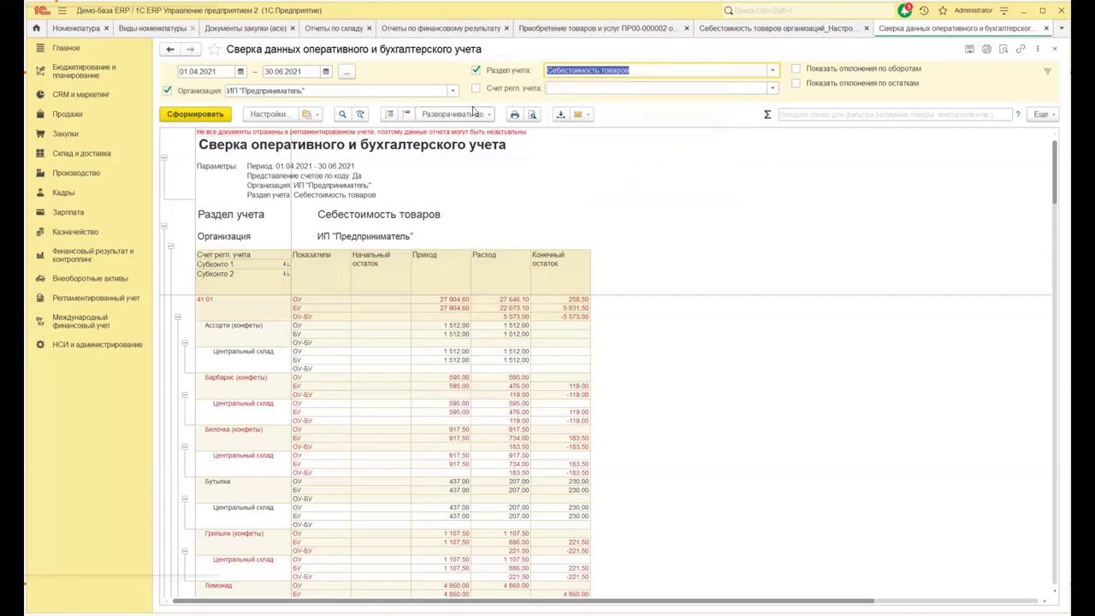
pyautogui.click(774, 89)
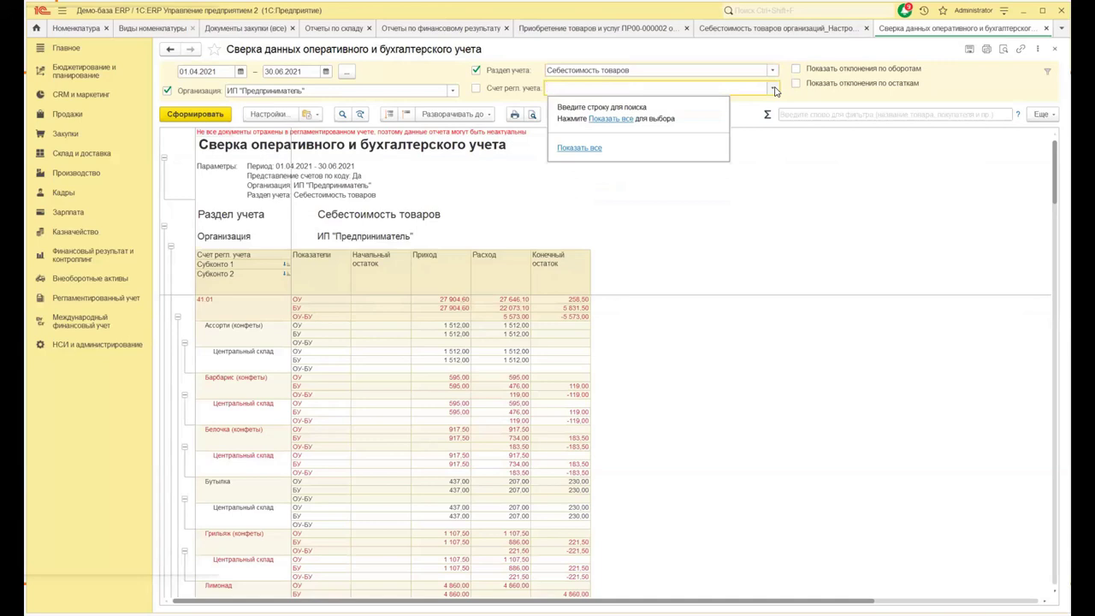
pyautogui.click(710, 242)
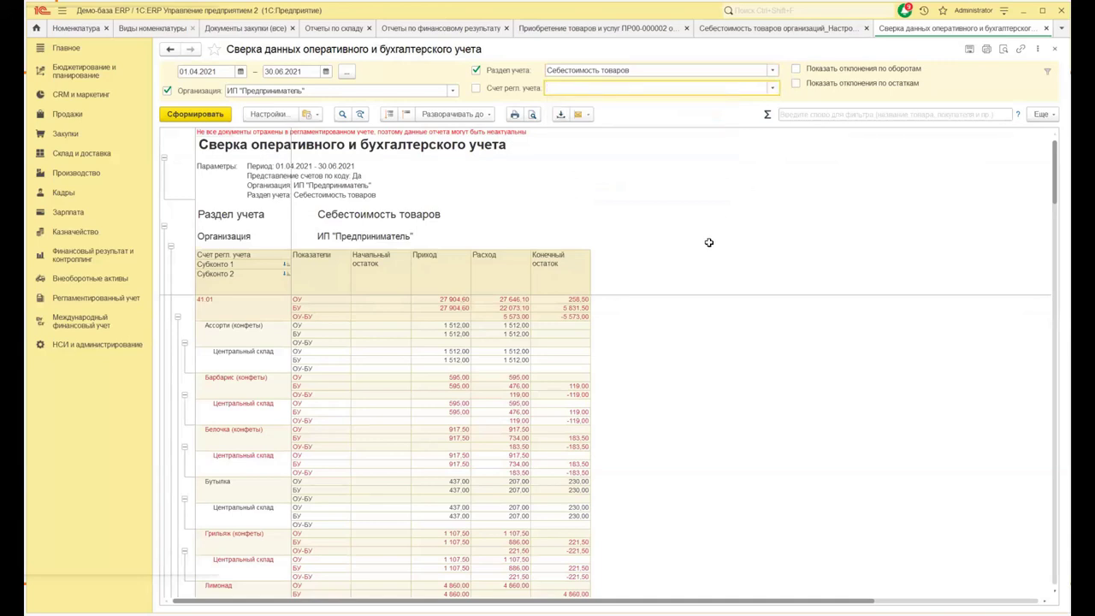
# - Limit the reconciliation report to deviations by turnover and by balance, and regenerate it
pyautogui.click(795, 70)
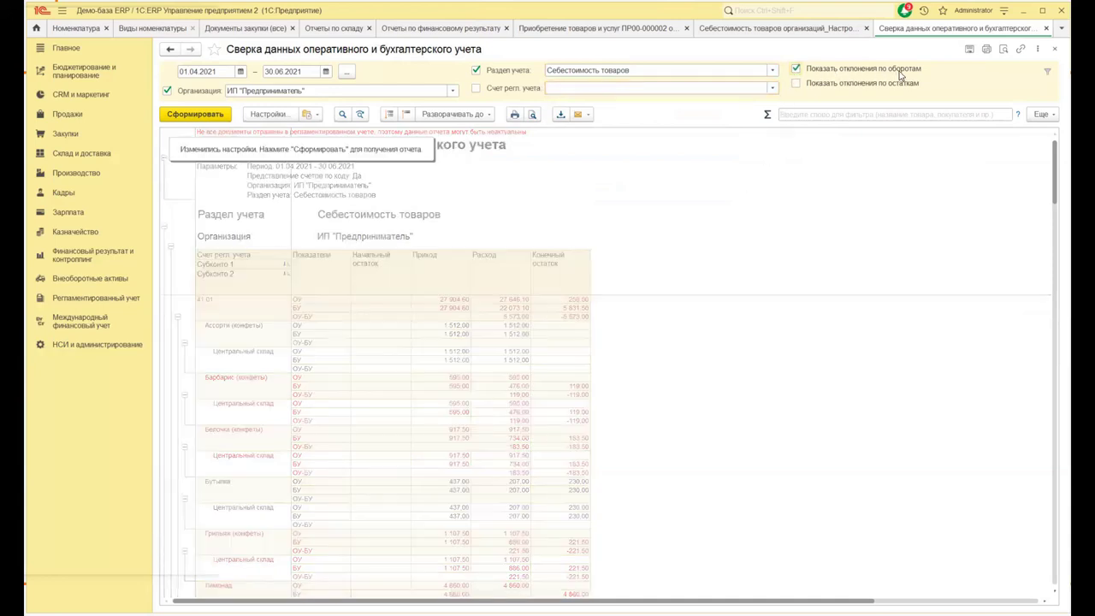
pyautogui.click(797, 87)
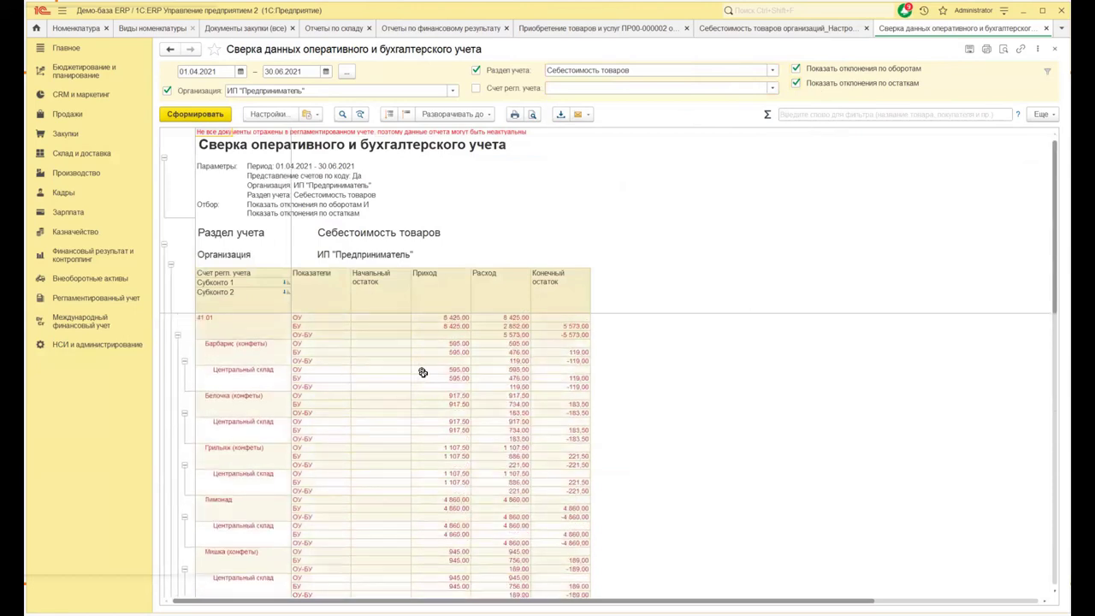
# - Examine the Барбарис (конфеты) rows under account 41.01 and open that item's breakdown by registrar
pyautogui.click(208, 343)
pyautogui.click(233, 375)
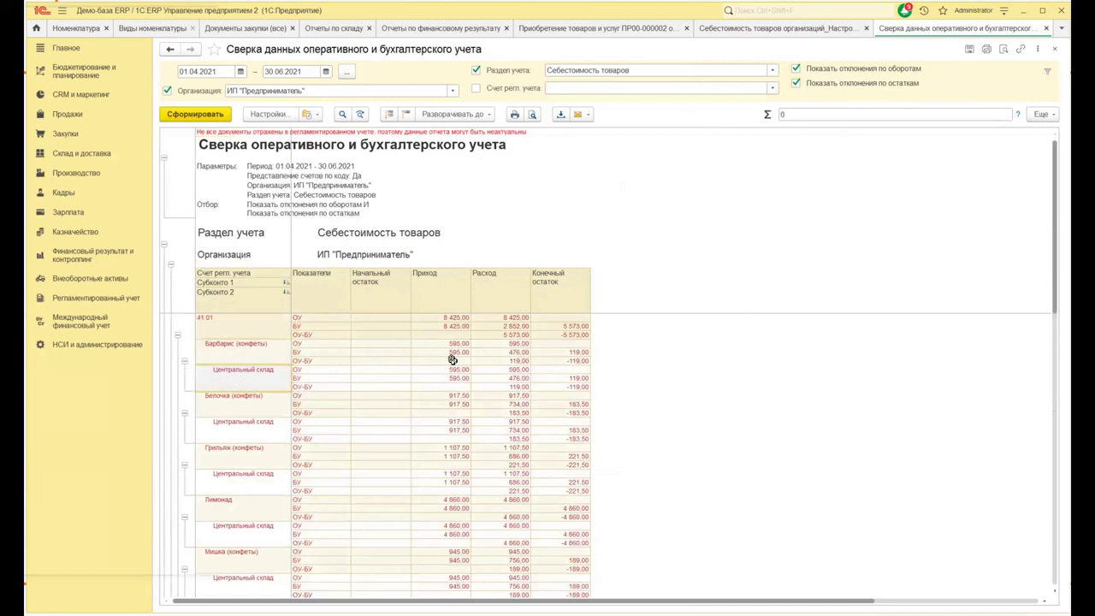
pyautogui.click(462, 350)
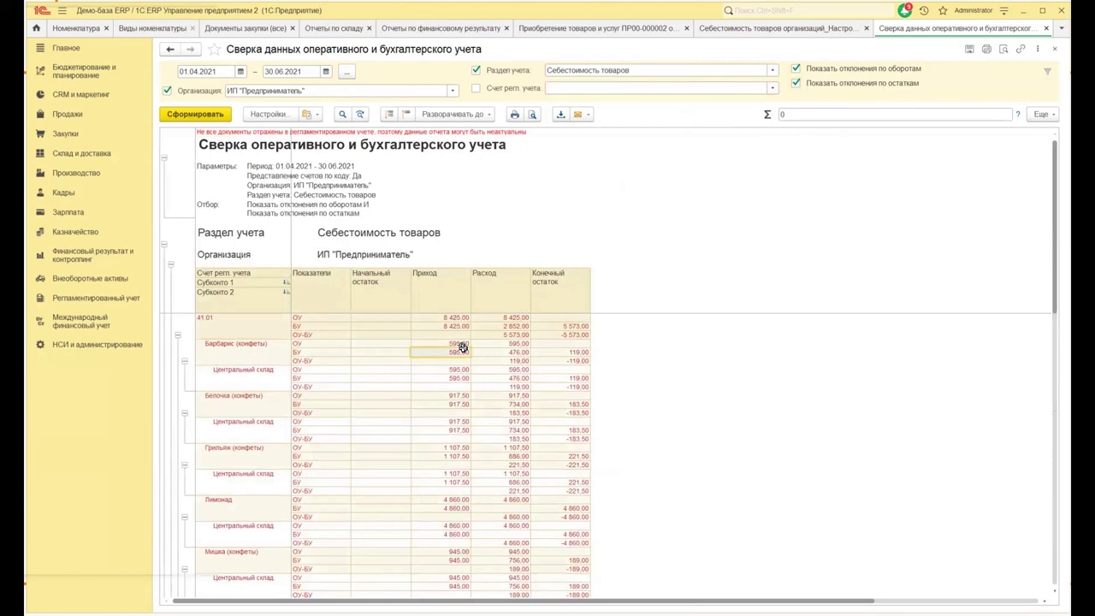
pyautogui.doubleClick(462, 348)
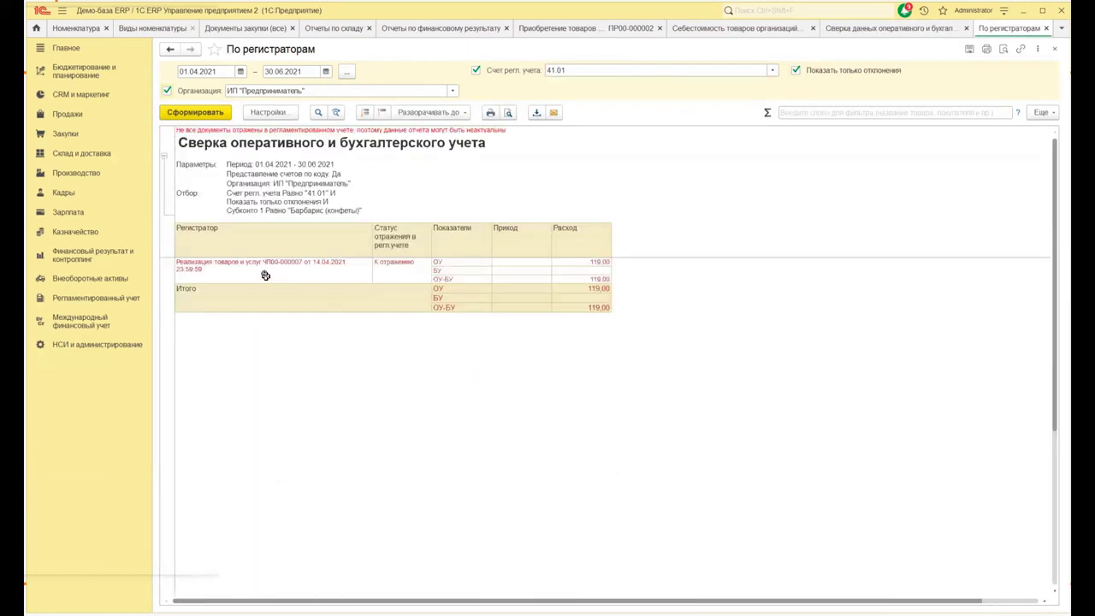
# - Open the goods sale document dated 14.04.2021 from the breakdown, reflect it in regulated accounting and show its postings
pyautogui.click(256, 270)
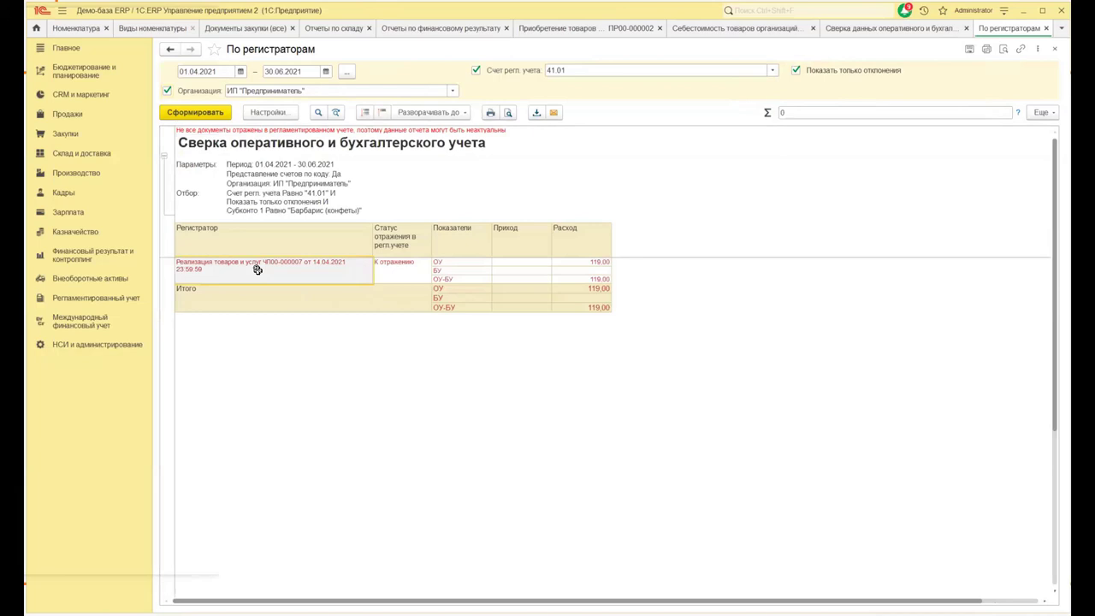
pyautogui.click(593, 262)
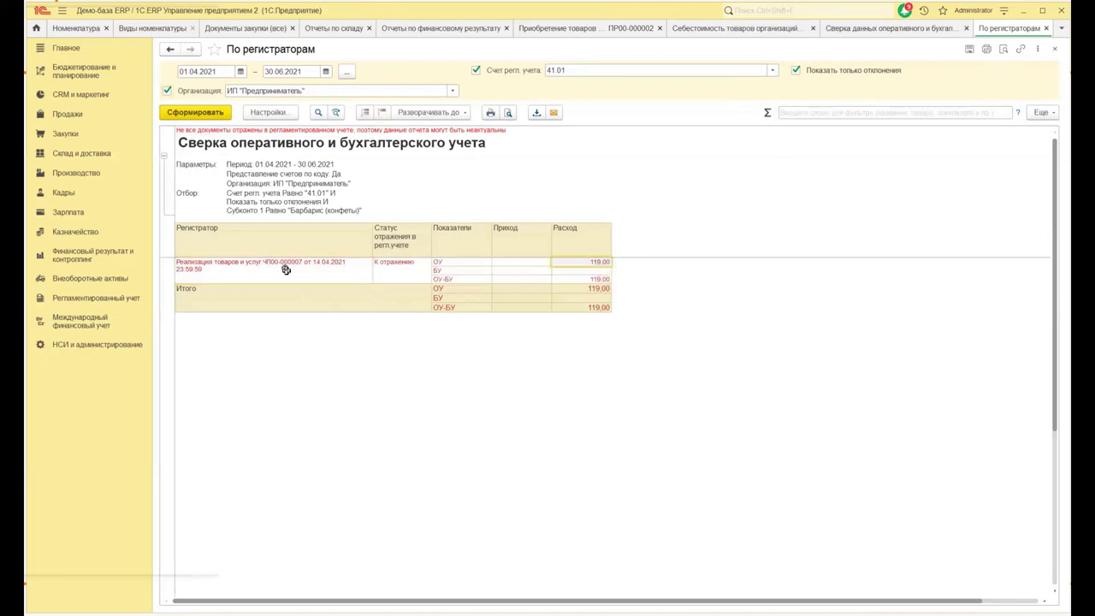
pyautogui.click(203, 270)
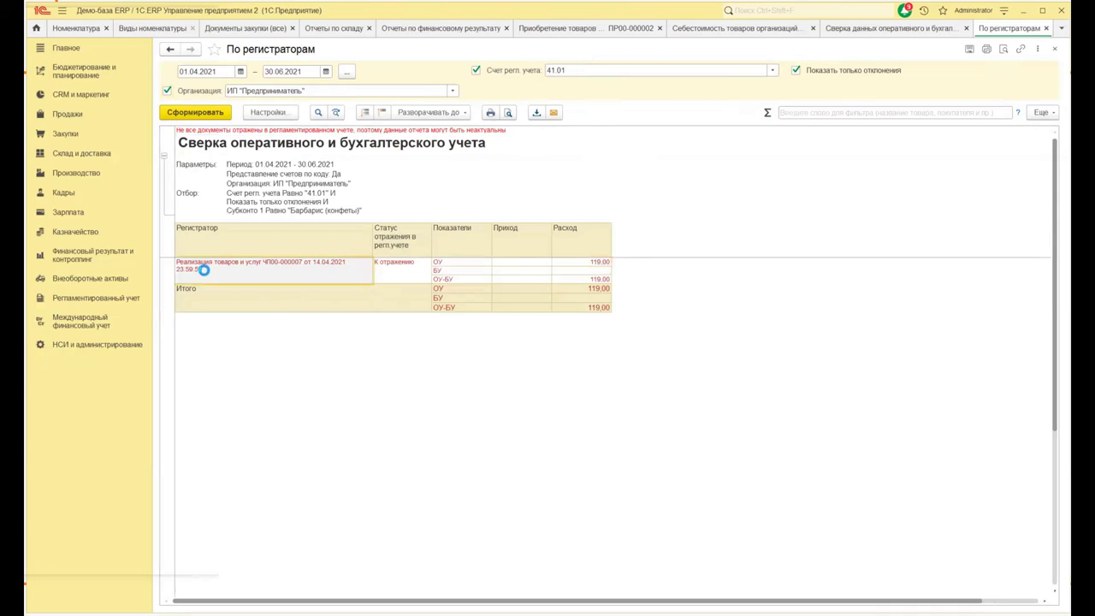
pyautogui.doubleClick(204, 270)
pyautogui.click(497, 99)
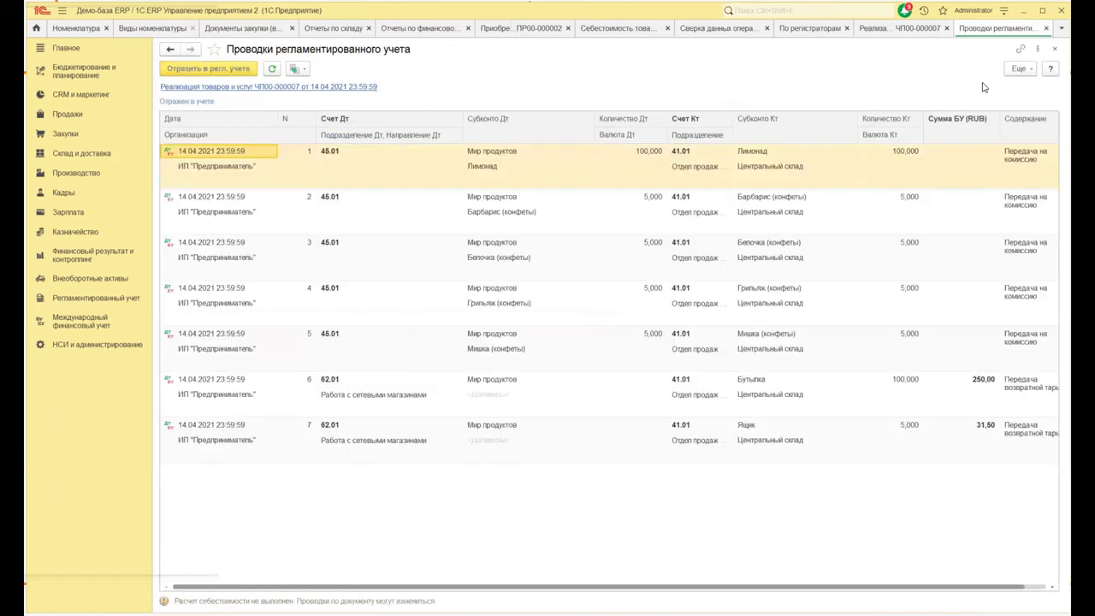
# - Close the postings and sale document, recheck the registrar breakdown for Барбарис (конфеты), and return to the reconciliation report
pyautogui.click(1056, 50)
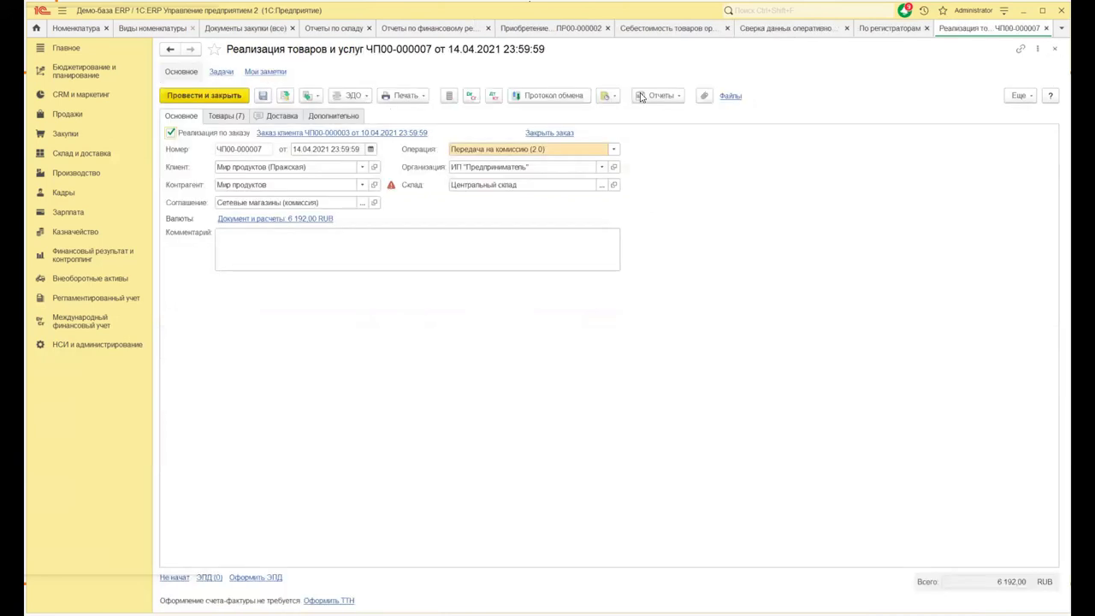
pyautogui.click(1056, 51)
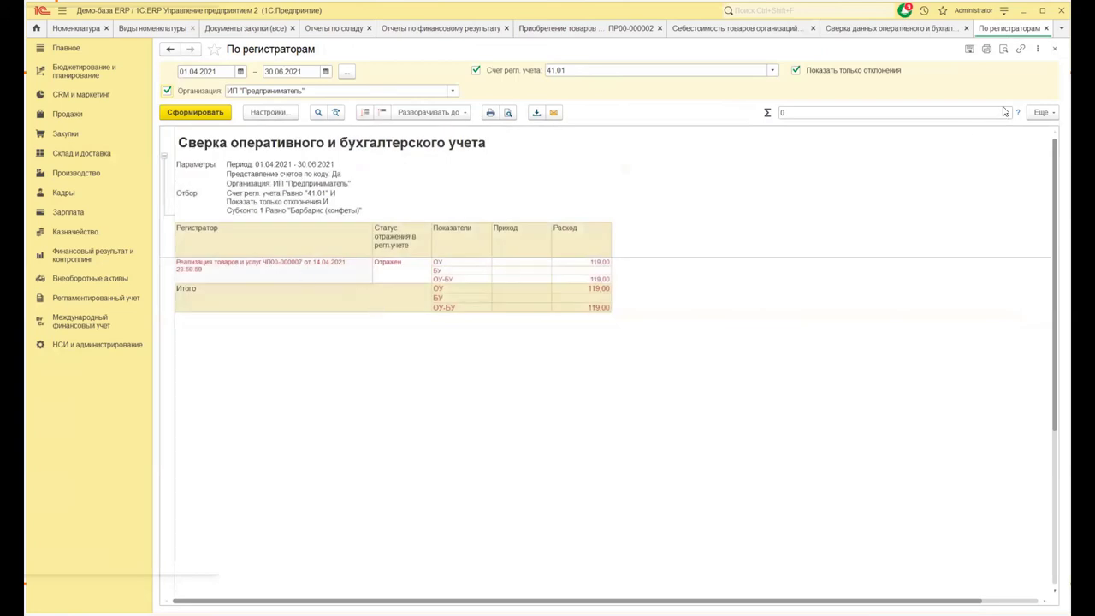
pyautogui.click(1054, 49)
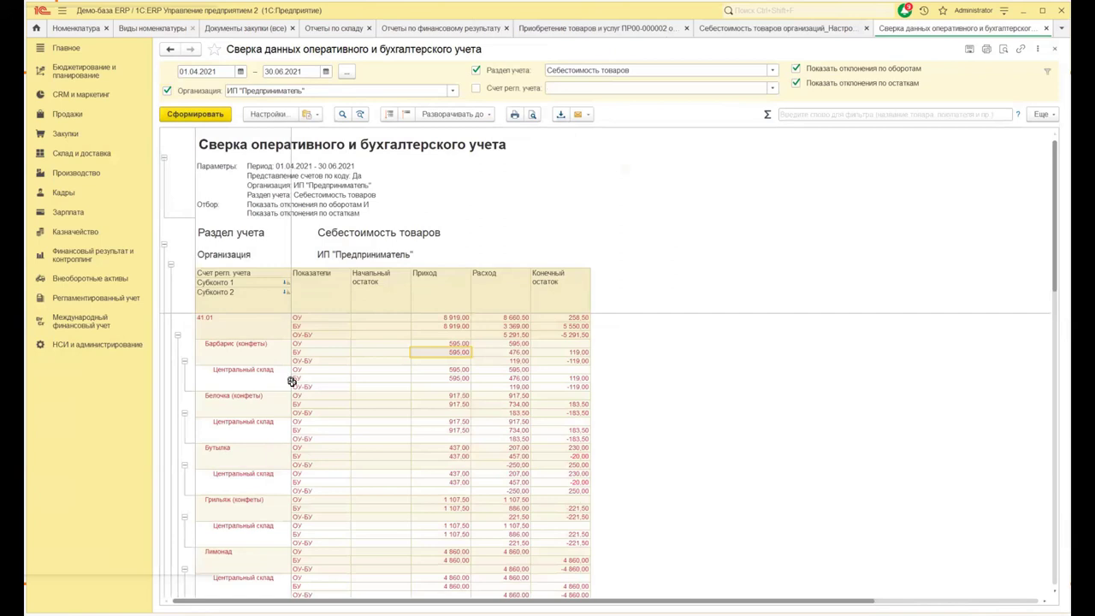
pyautogui.doubleClick(454, 352)
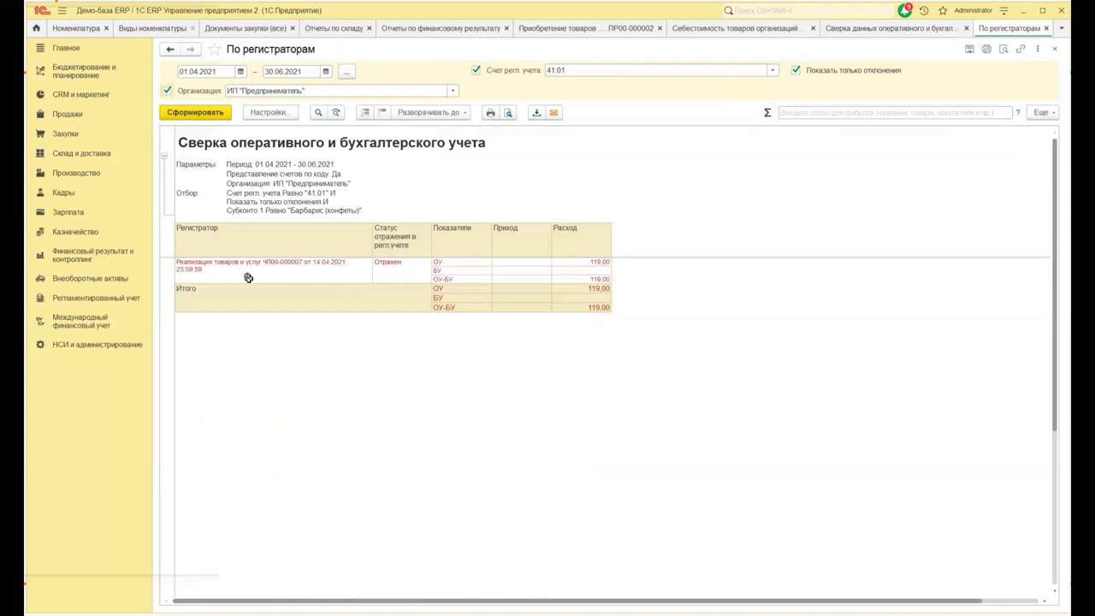
pyautogui.click(1055, 53)
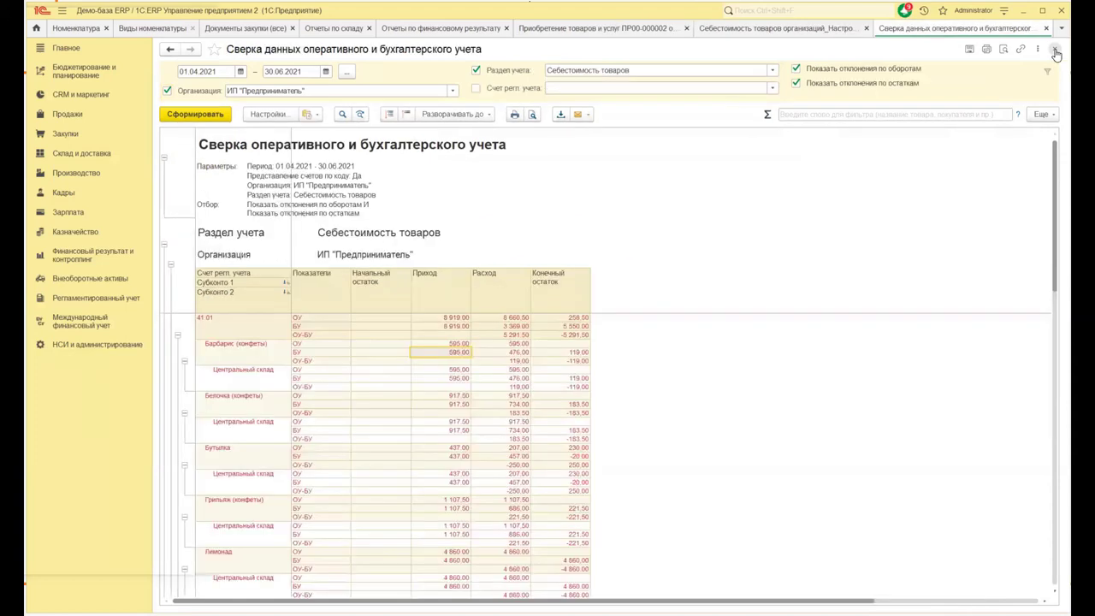
# - Look through the remaining deviations in the reconciliation report and regenerate it for the organization _Ромашка ООО
pyautogui.scroll(-6, 402, 353)
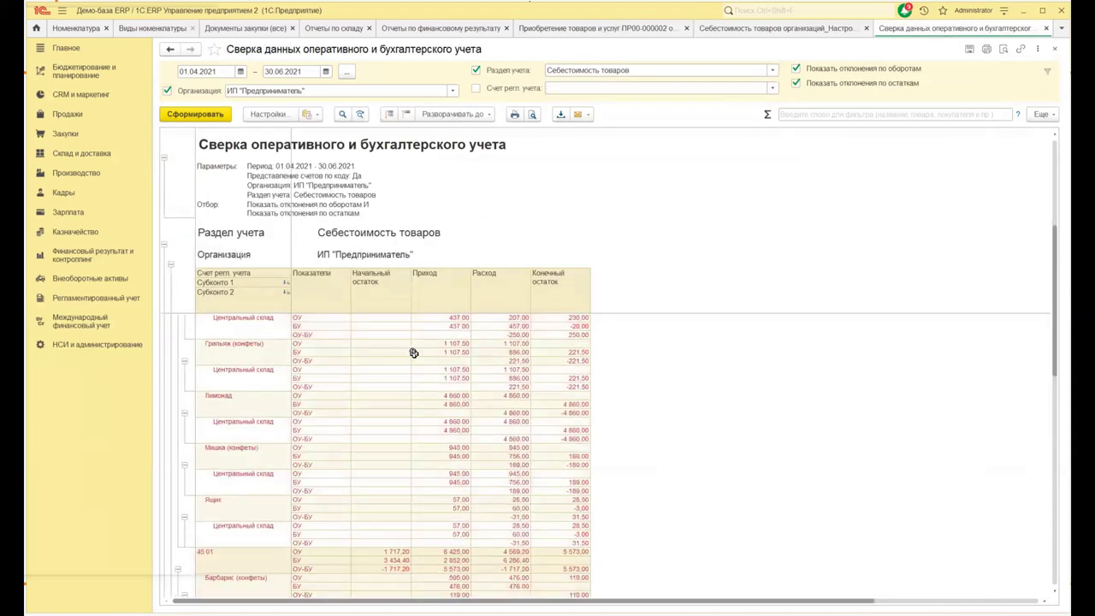
pyautogui.scroll(-5, 432, 350)
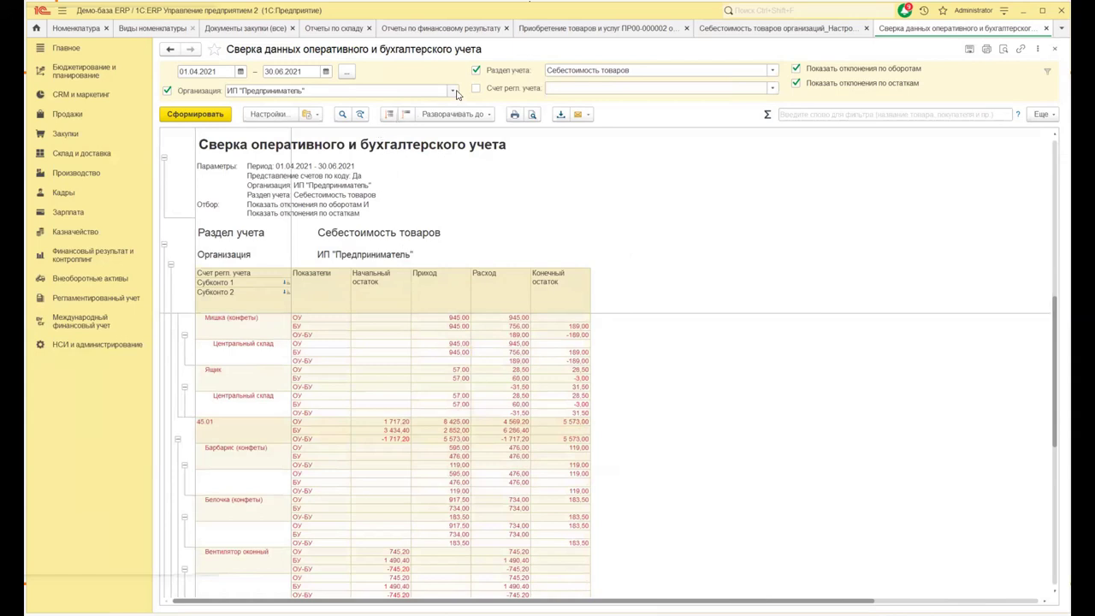
pyautogui.click(453, 90)
pyautogui.click(351, 107)
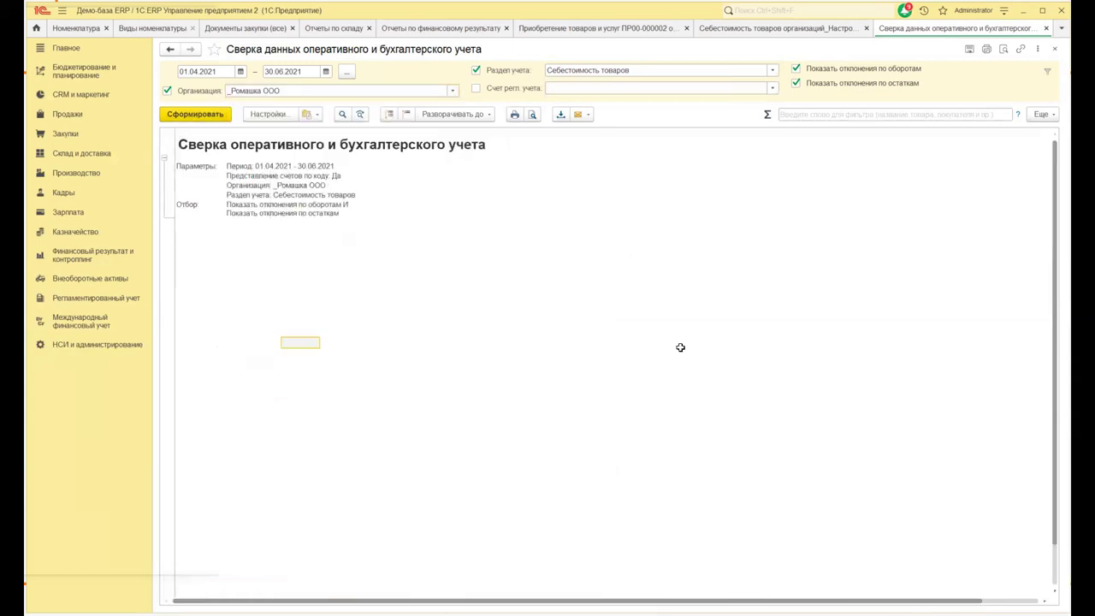
pyautogui.scroll(-3, 582, 318)
pyautogui.scroll(3, 581, 313)
pyautogui.scroll(-1, 582, 313)
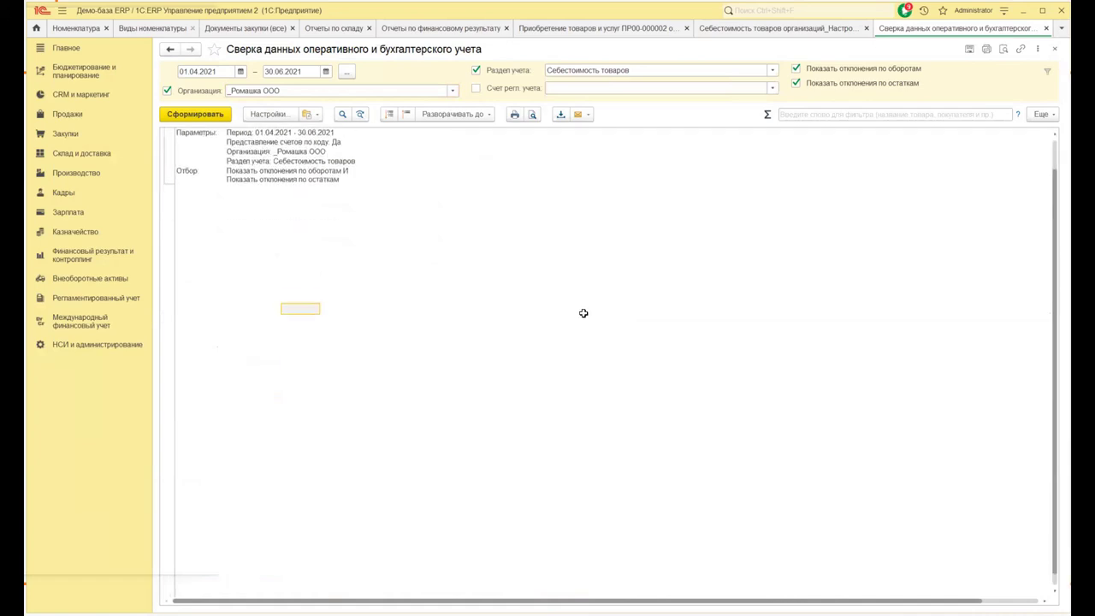
pyautogui.scroll(1, 576, 310)
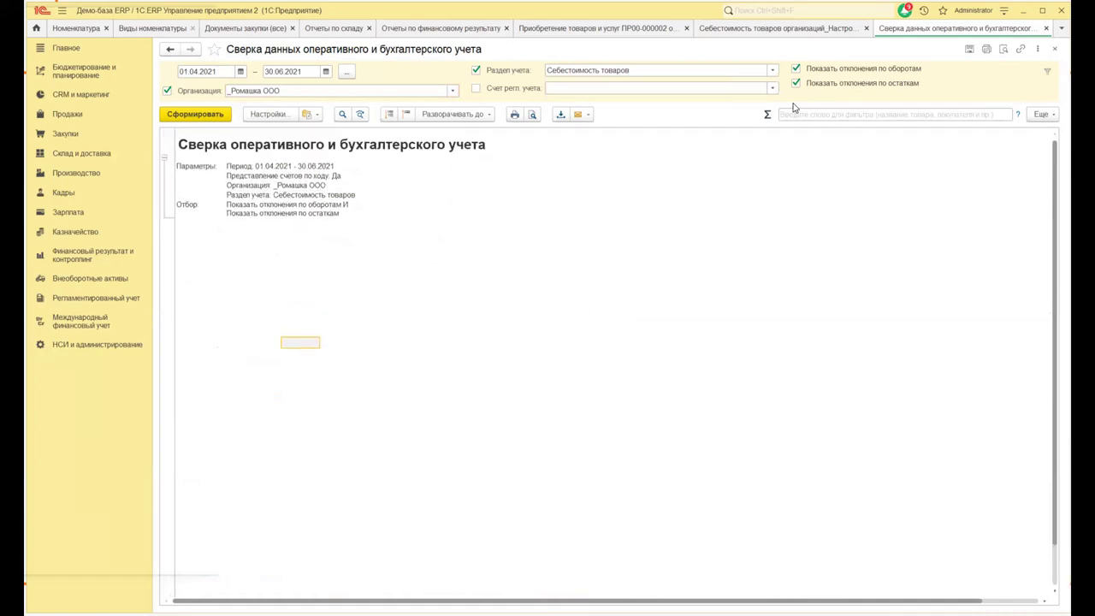
# - Turn off the restrictions to deviations by turnover and by balance and regenerate the reconciliation report
pyautogui.click(796, 84)
pyautogui.click(796, 68)
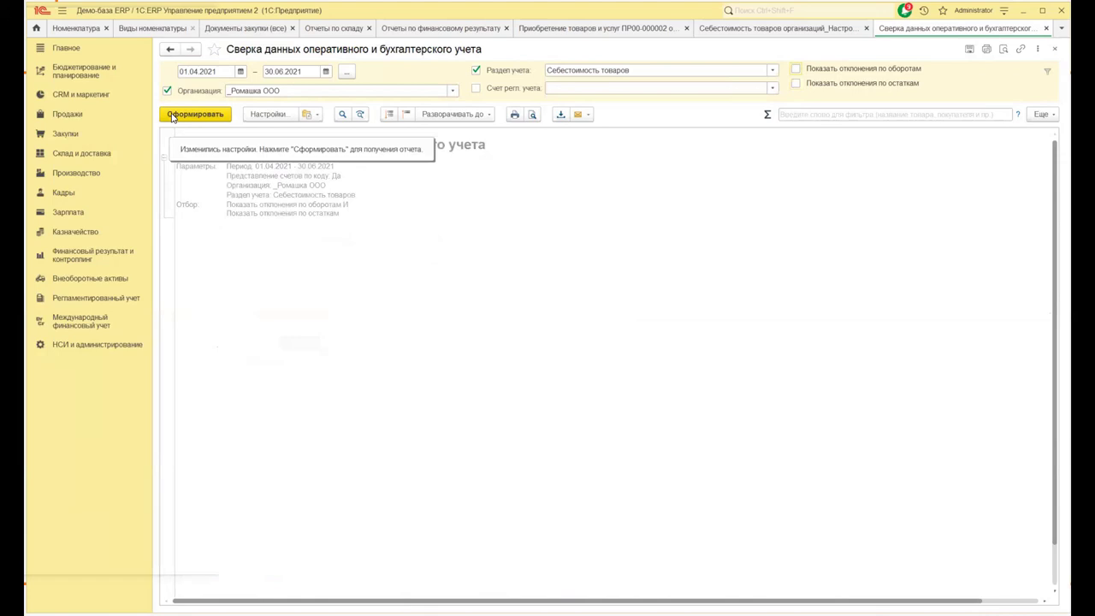
pyautogui.click(192, 115)
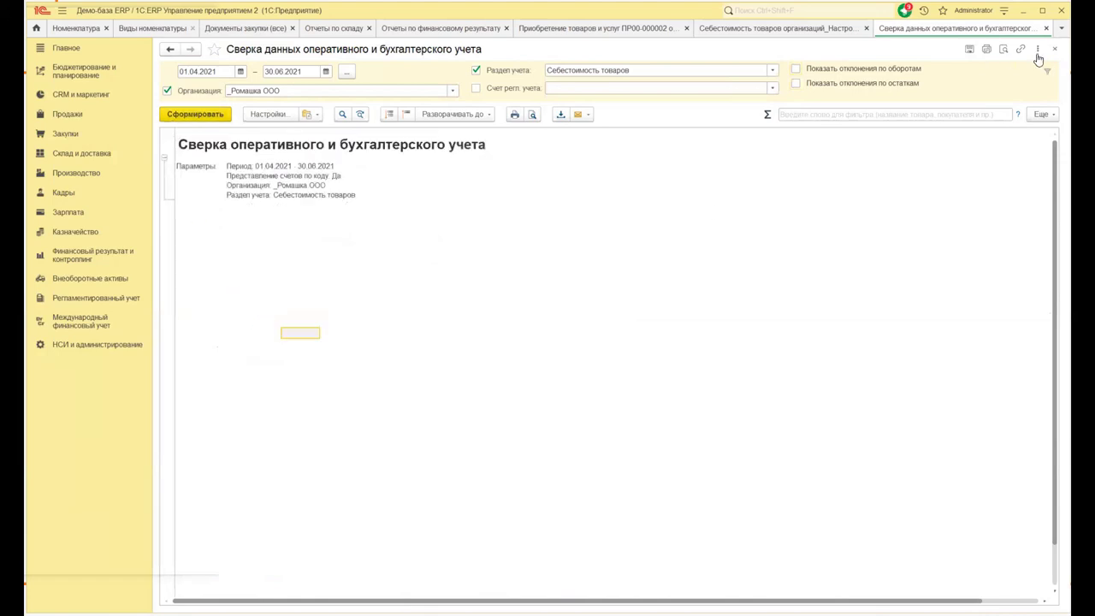
# - Set the reconciliation report's period to 01.01.2022 – 31.12.2022 and regenerate it
pyautogui.click(346, 73)
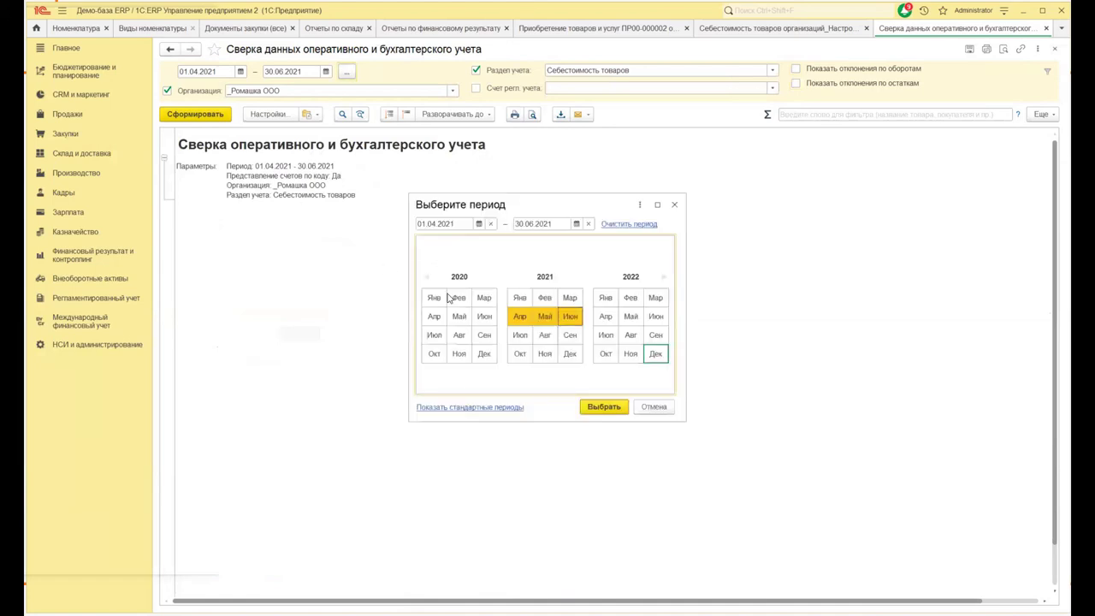
pyautogui.moveTo(605, 297); pyautogui.dragTo(655, 353)
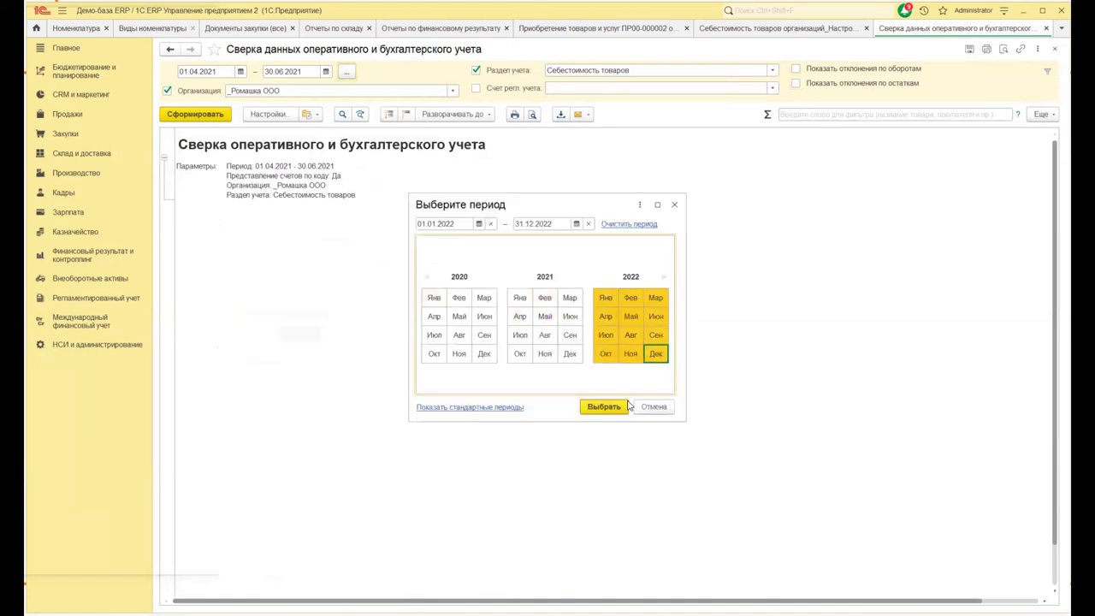
pyautogui.click(617, 406)
pyautogui.click(202, 118)
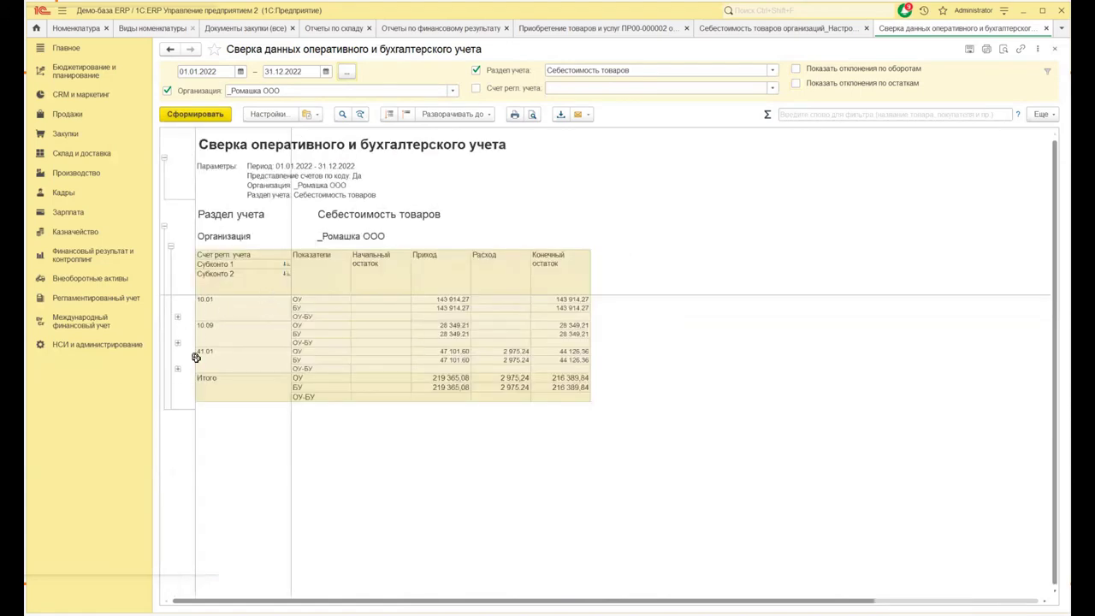
# - Compare the operational and accounting amounts by account, expanding account 10.01 down to the item and warehouse
pyautogui.moveTo(305, 300); pyautogui.dragTo(583, 388)
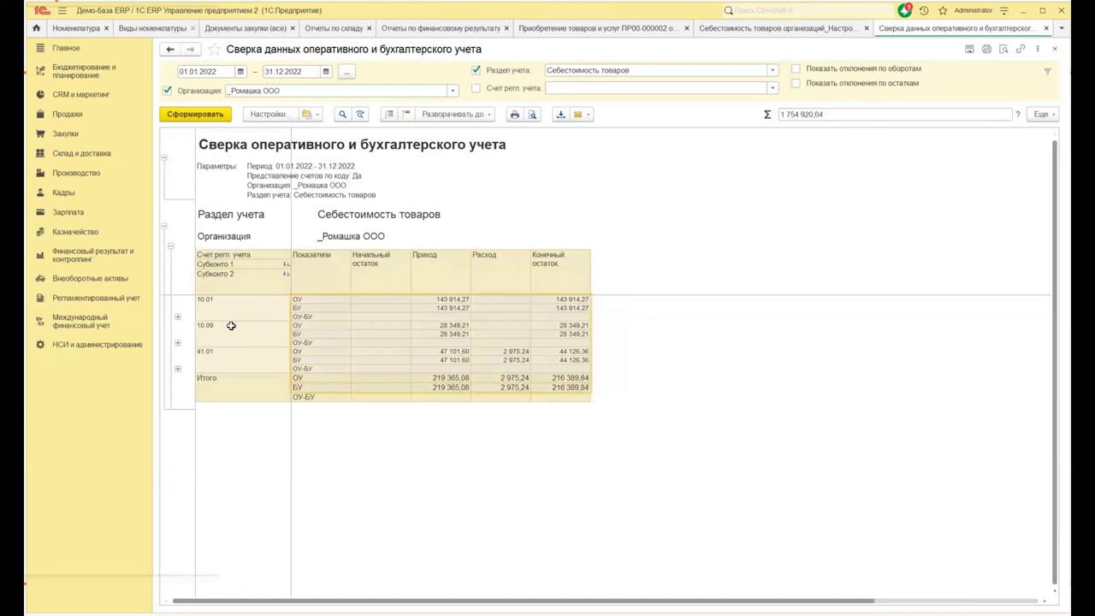
pyautogui.click(178, 319)
pyautogui.click(184, 344)
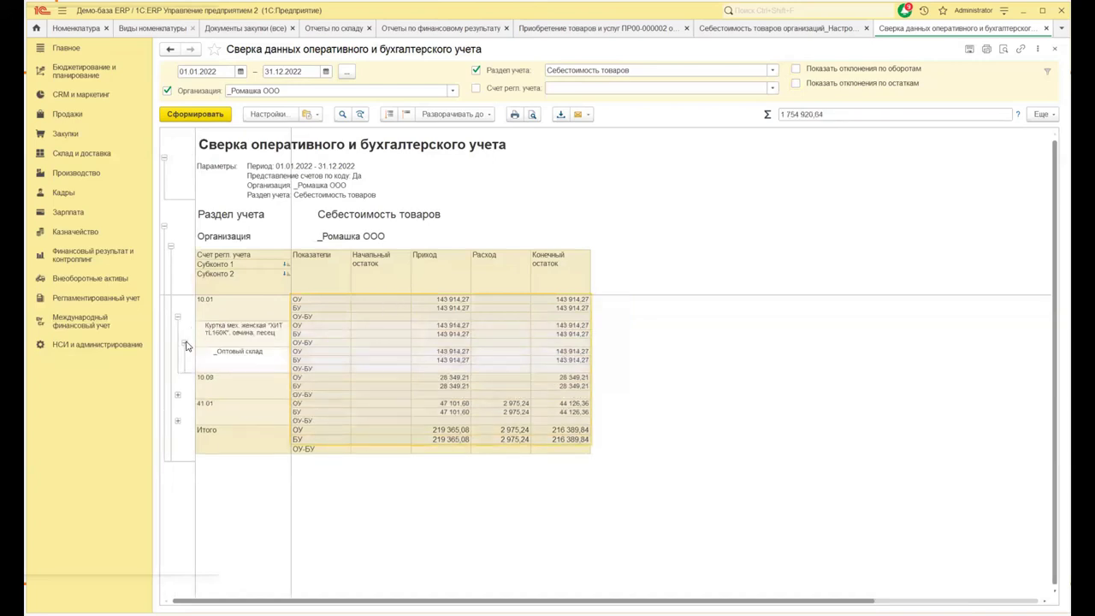
pyautogui.click(440, 361)
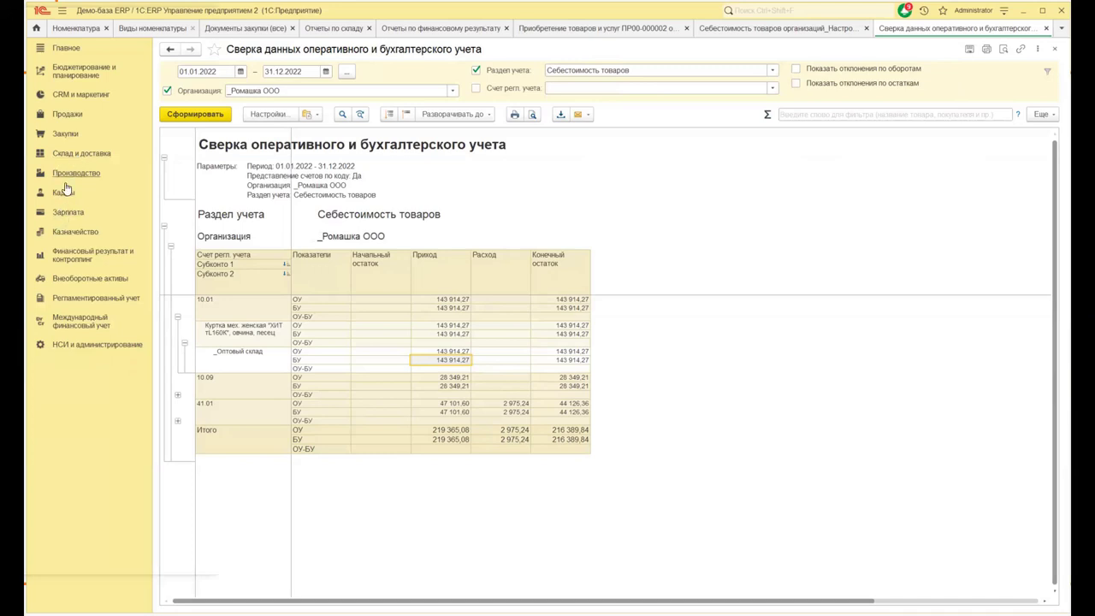
# - Open the purchase document commented "3. Работа, услуга" from the list of all purchase documents and show its goods rows
pyautogui.click(64, 134)
pyautogui.click(227, 264)
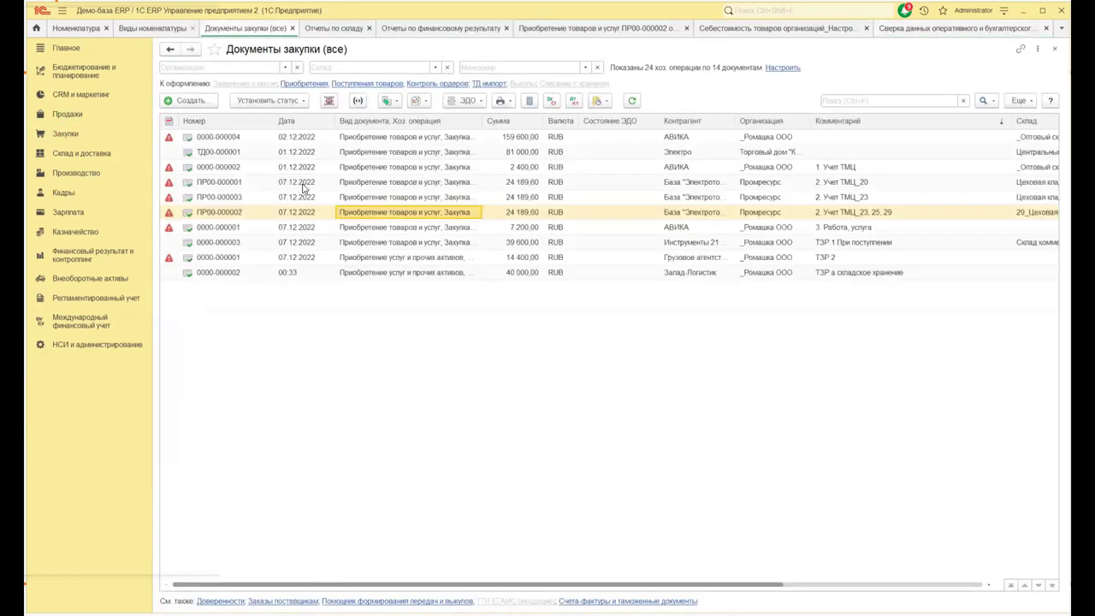
pyautogui.click(346, 227)
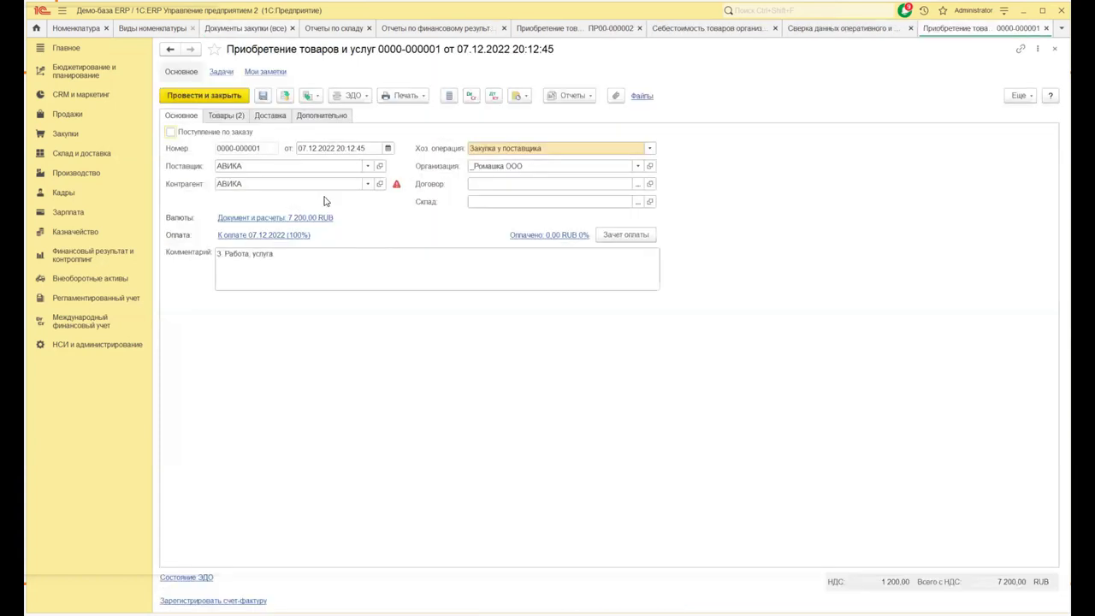
pyautogui.click(226, 116)
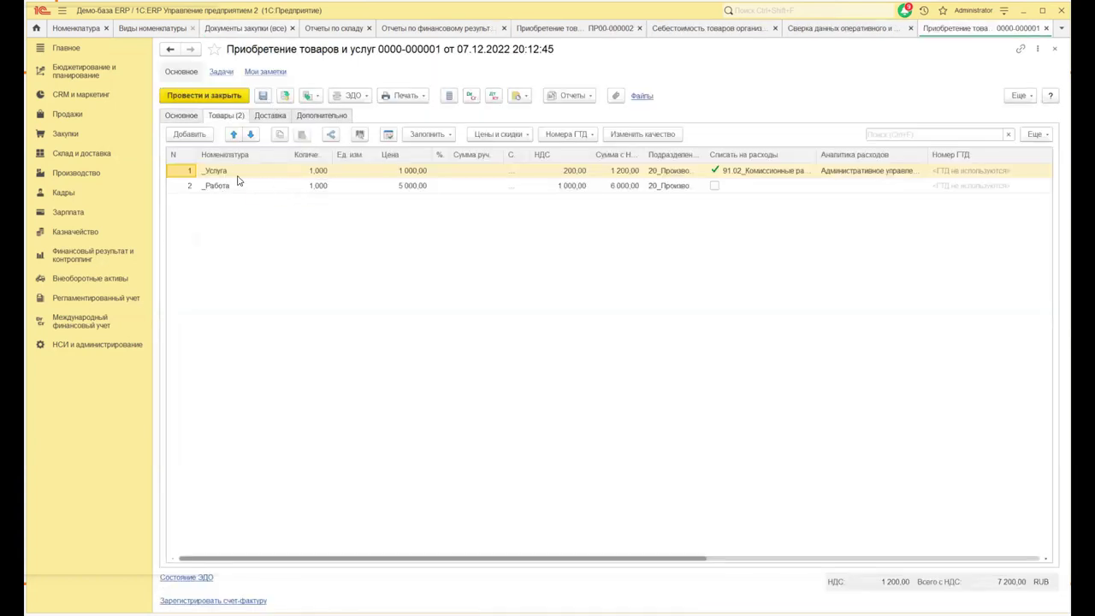
# - Open the item card of _Услуга from the first goods row and show all sections of its attributes
pyautogui.click(237, 172)
pyautogui.click(236, 186)
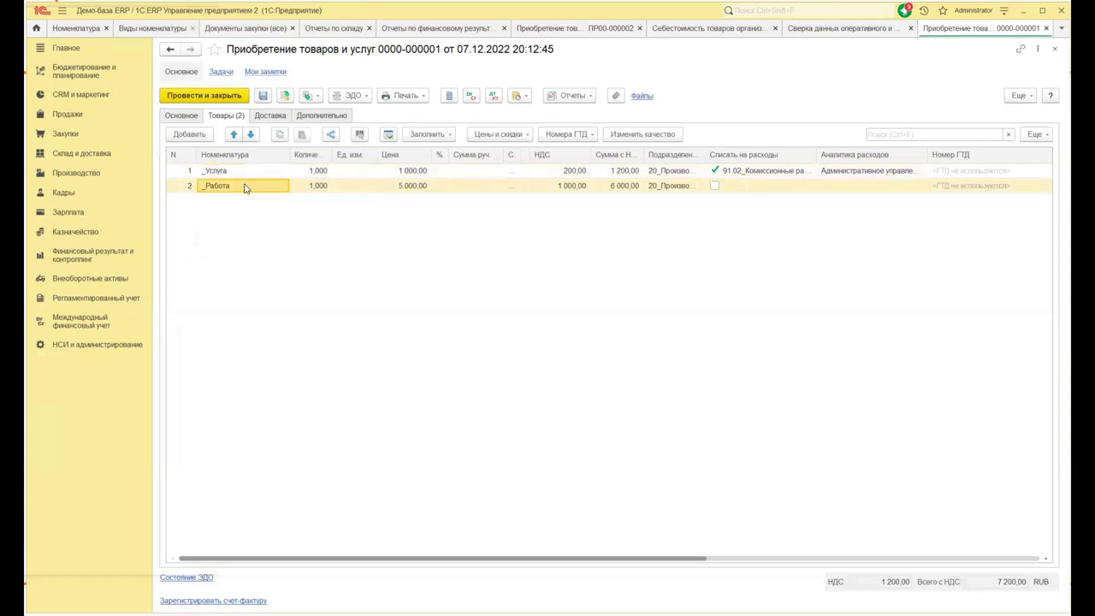
pyautogui.doubleClick(278, 172)
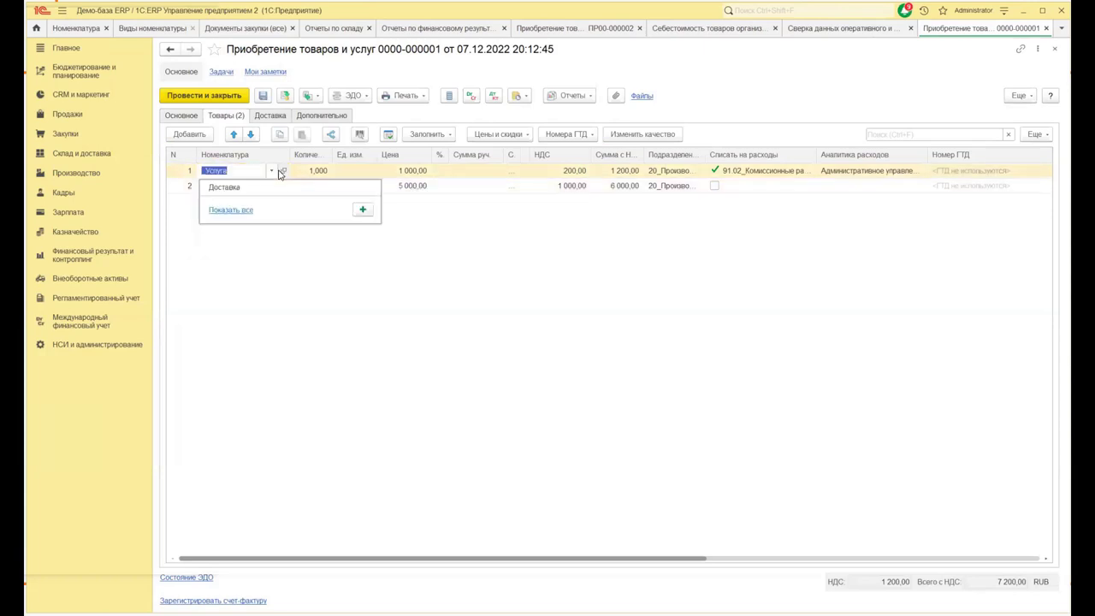
pyautogui.press('Escape')
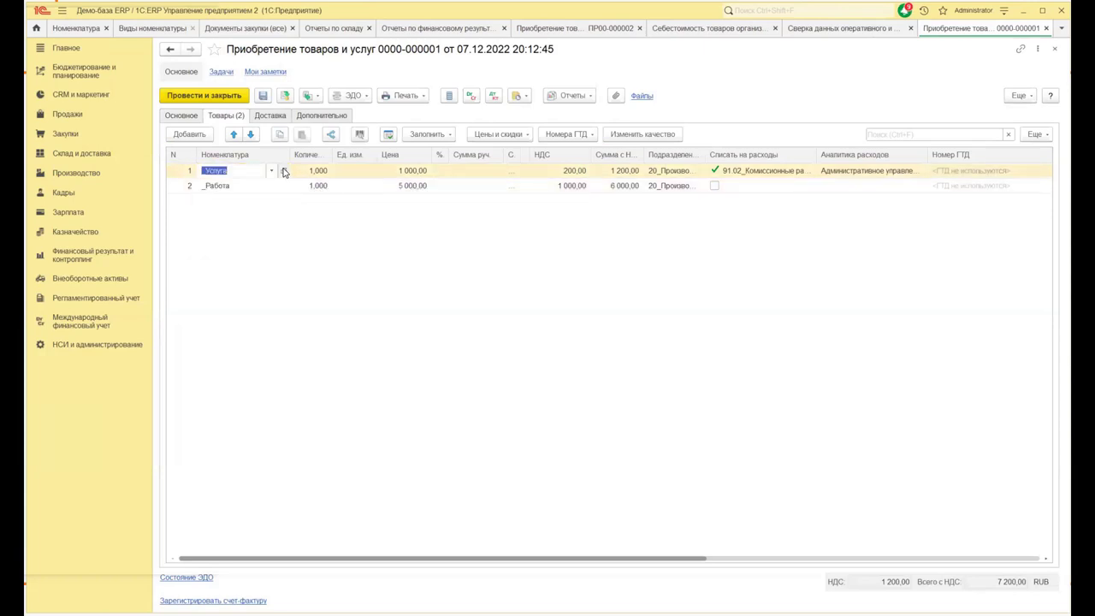
pyautogui.click(282, 170)
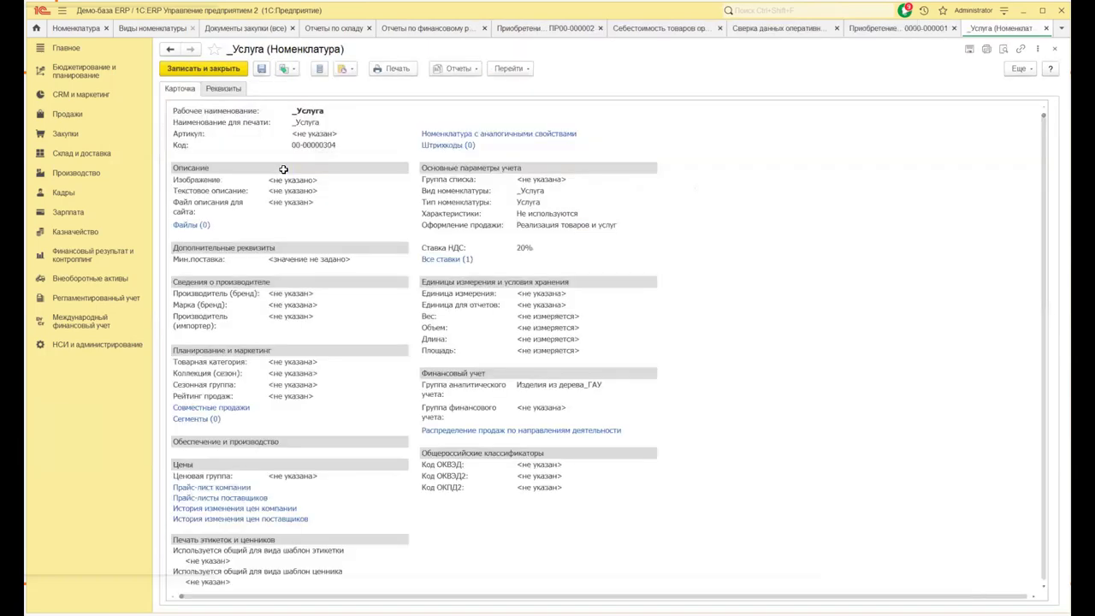
pyautogui.click(221, 88)
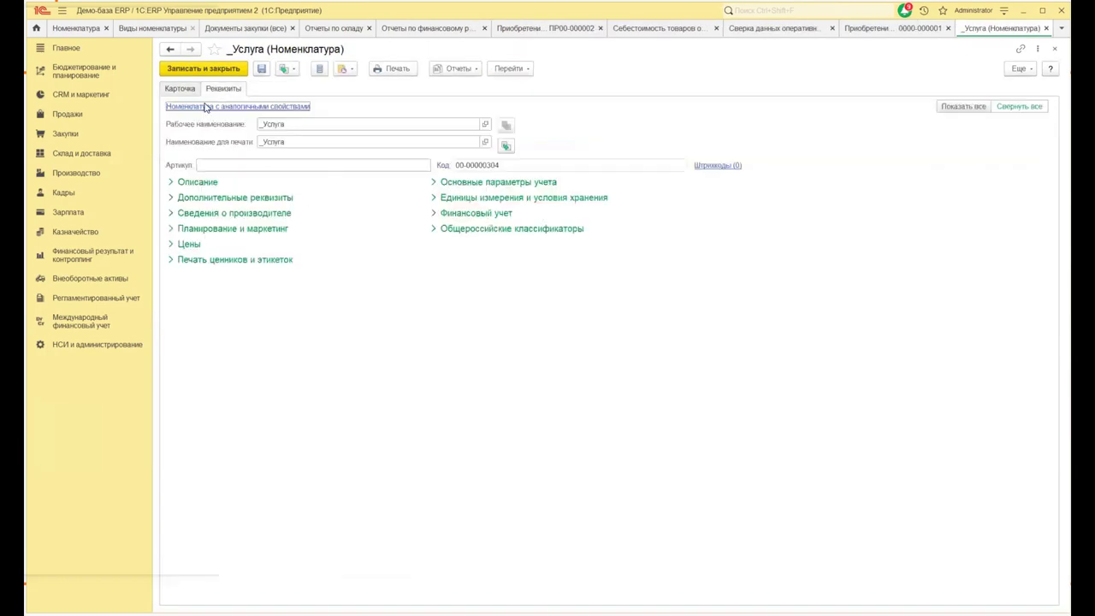
pyautogui.click(180, 89)
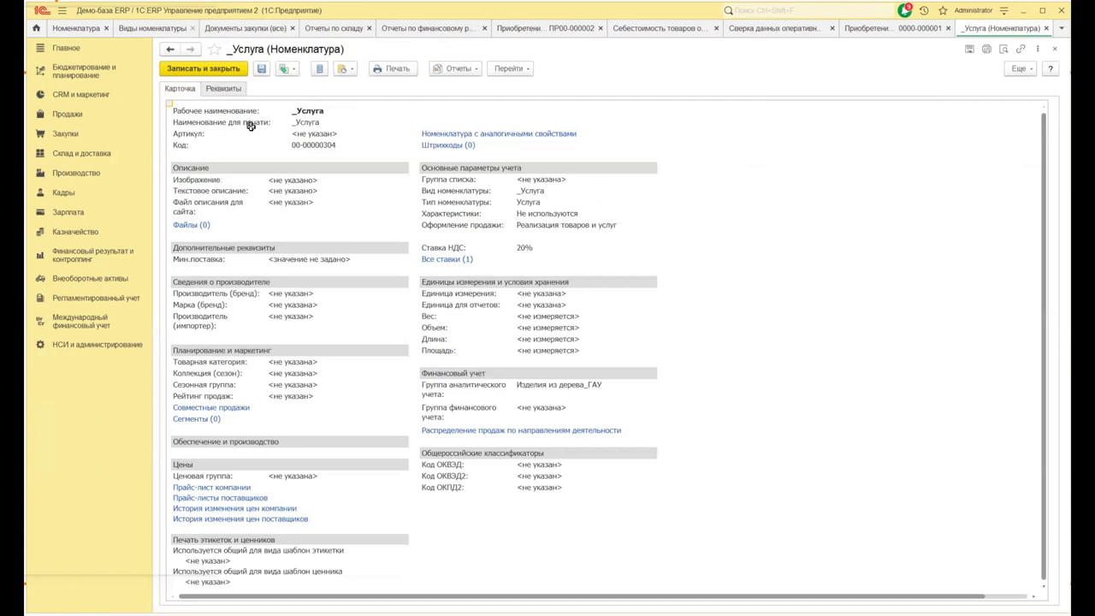
pyautogui.click(221, 89)
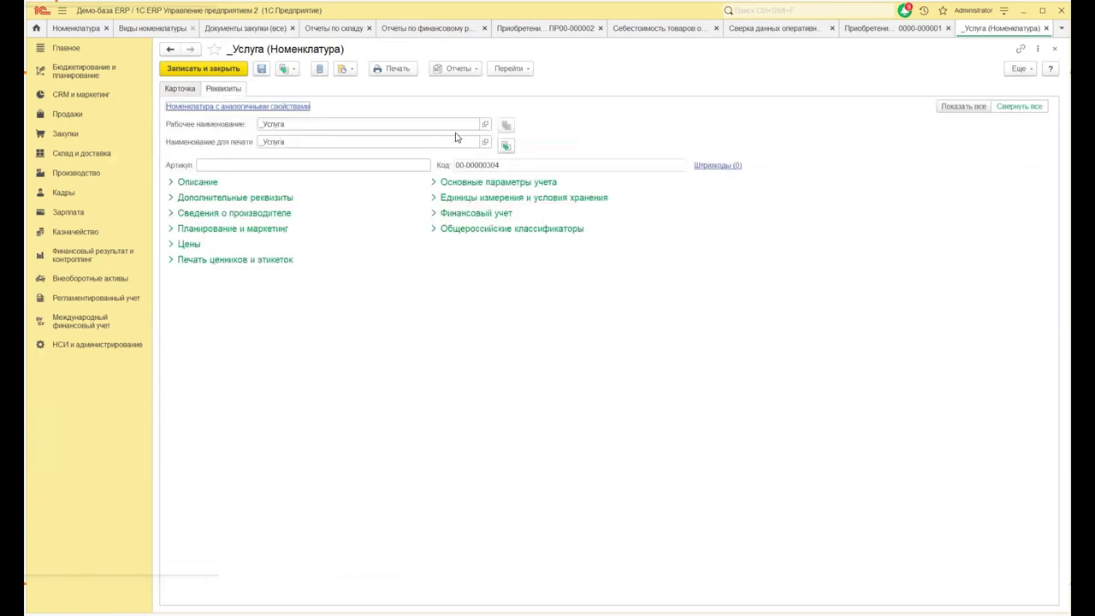
pyautogui.click(955, 108)
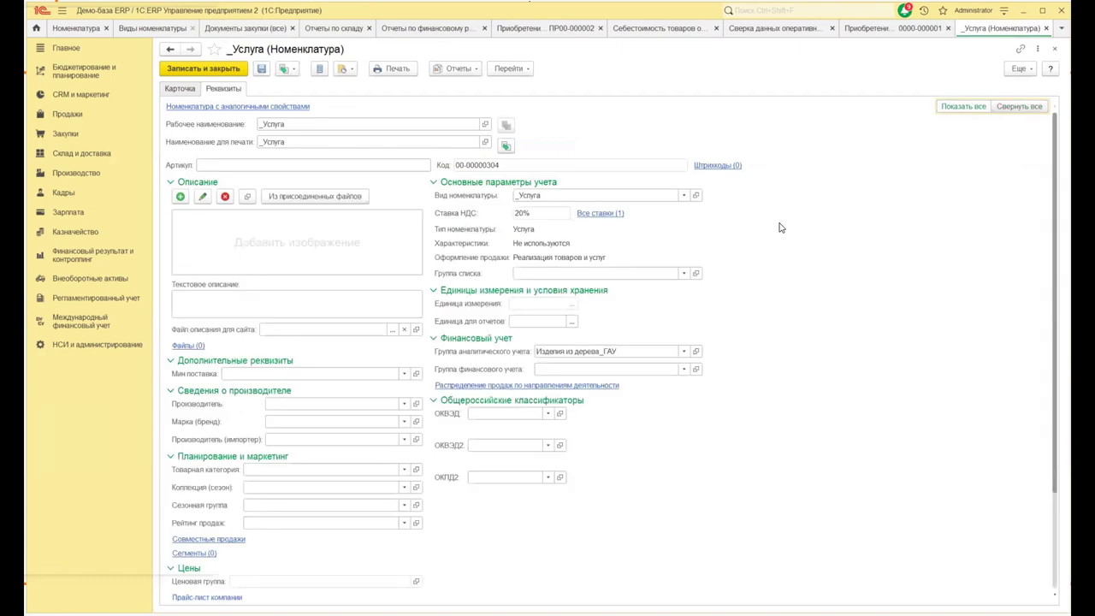
# - Open the item kind _Услуга, review its main settings, and close it together with the item card
pyautogui.click(690, 195)
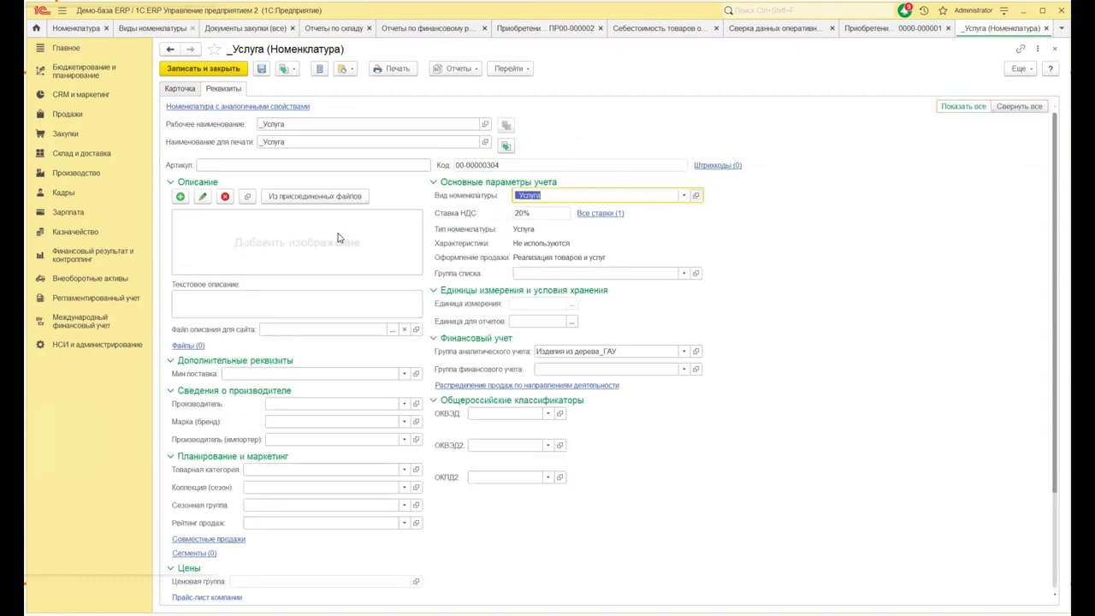
pyautogui.click(233, 98)
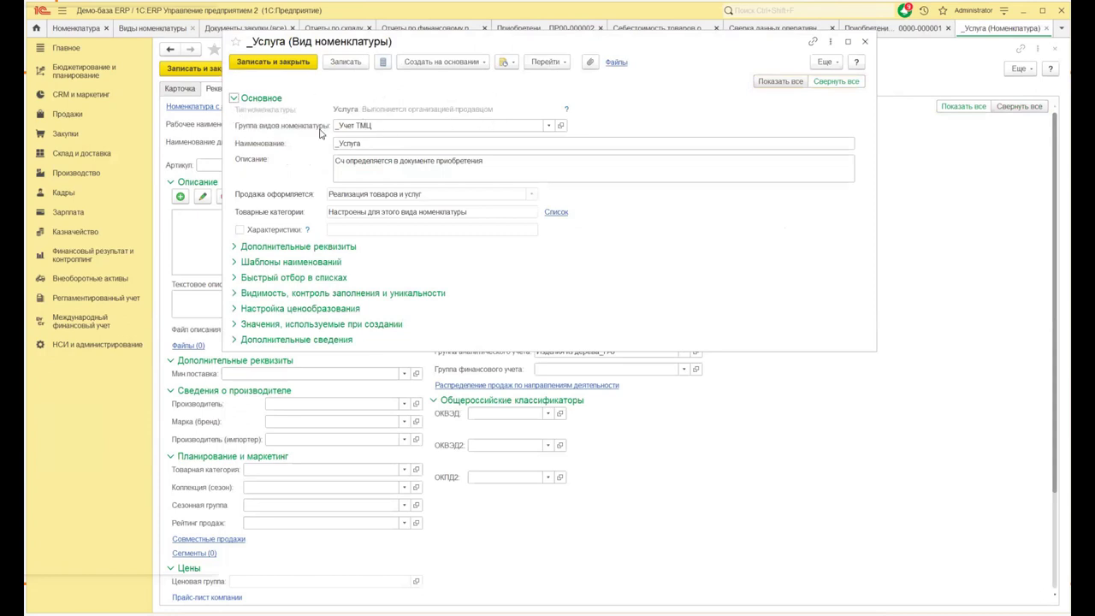
pyautogui.click(864, 42)
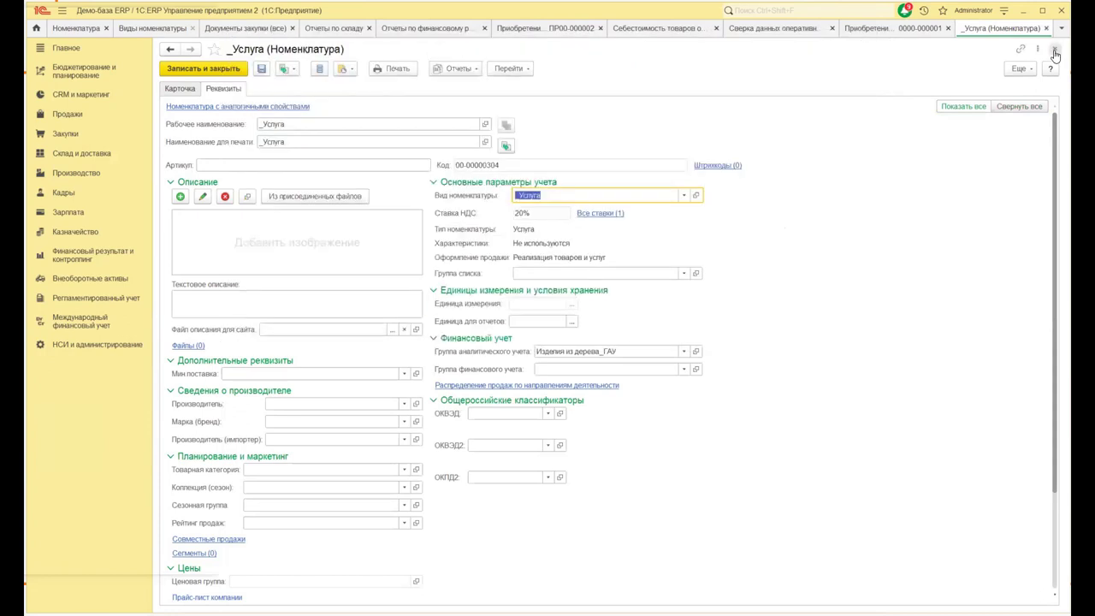
pyautogui.click(1056, 49)
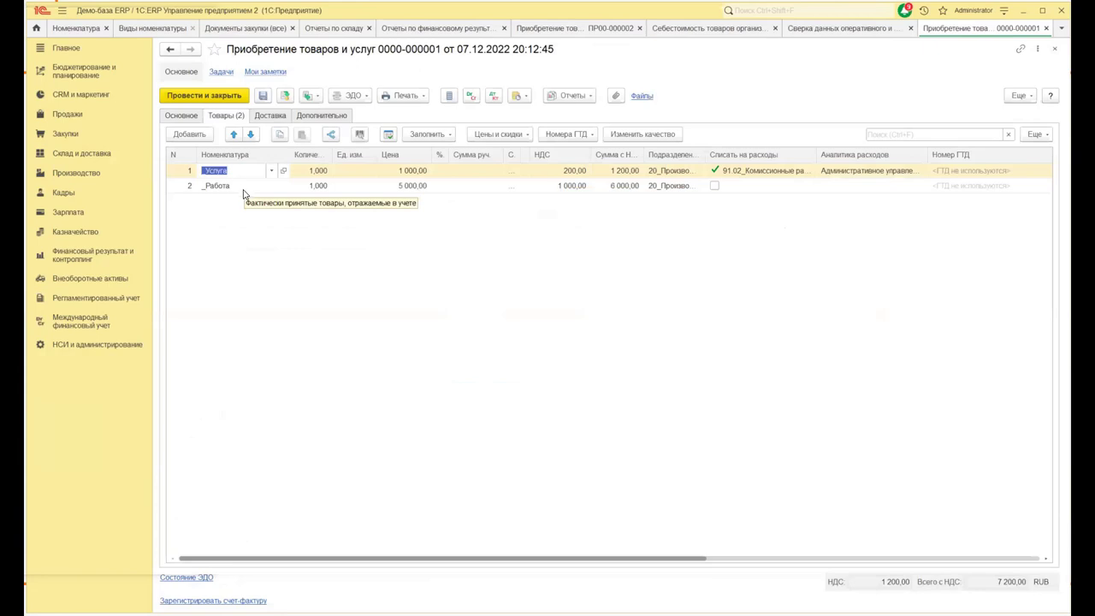
# - Check the expense write-off settings of the _Услуга and _Работа rows and examine the document's regulated accounting postings
pyautogui.click(236, 228)
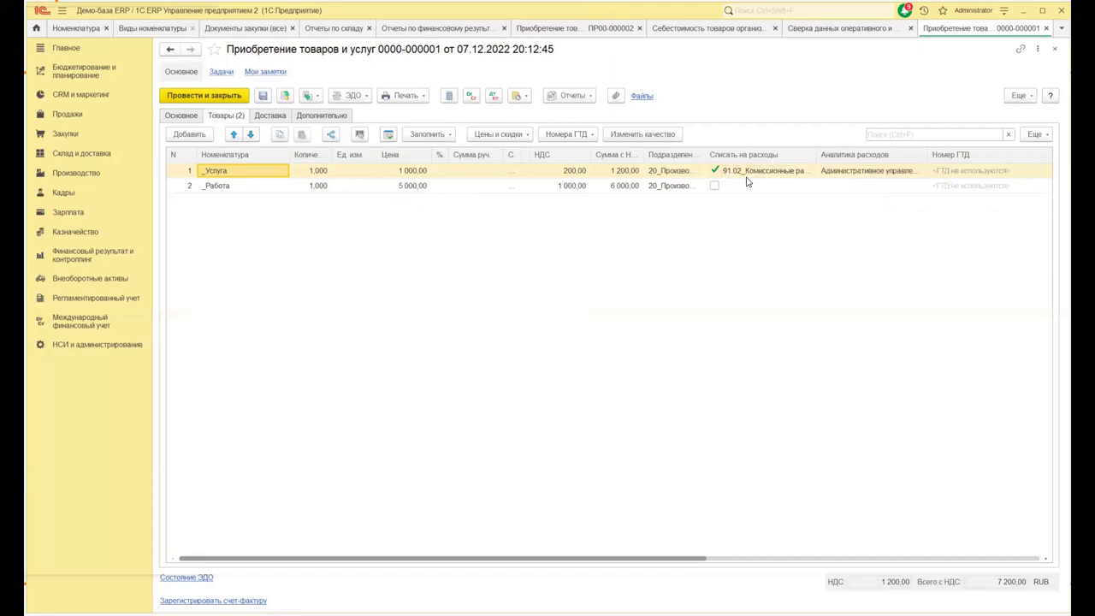
pyautogui.click(249, 192)
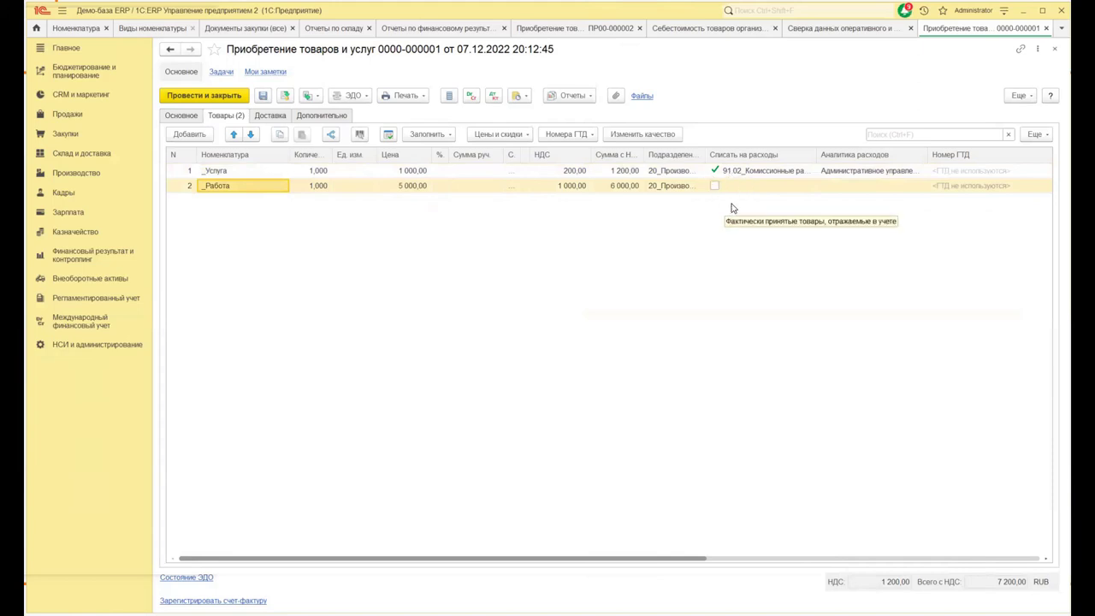
pyautogui.click(493, 98)
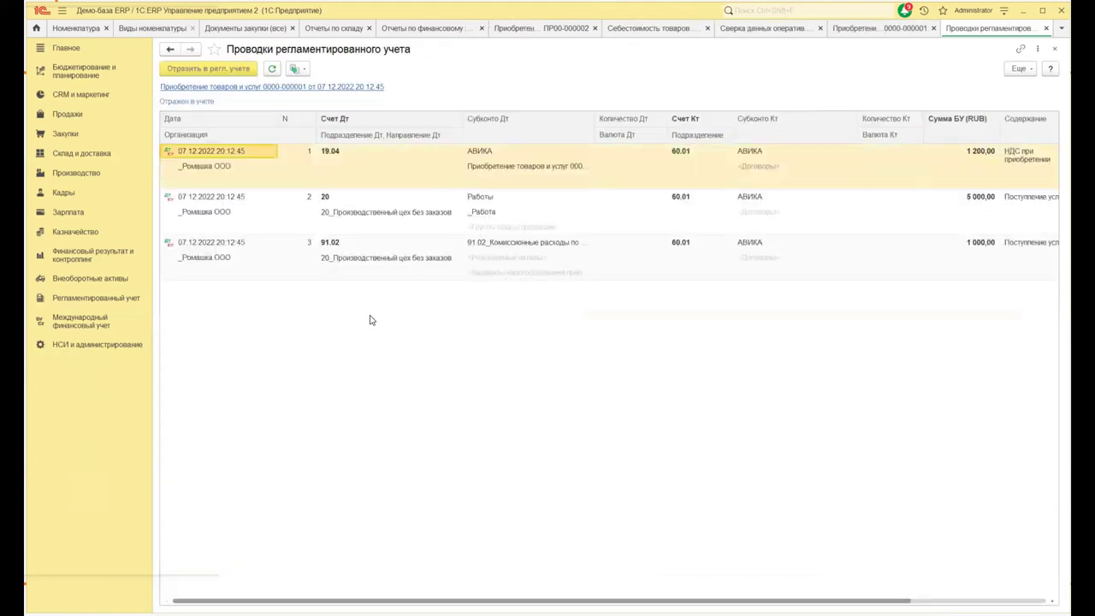
pyautogui.click(346, 248)
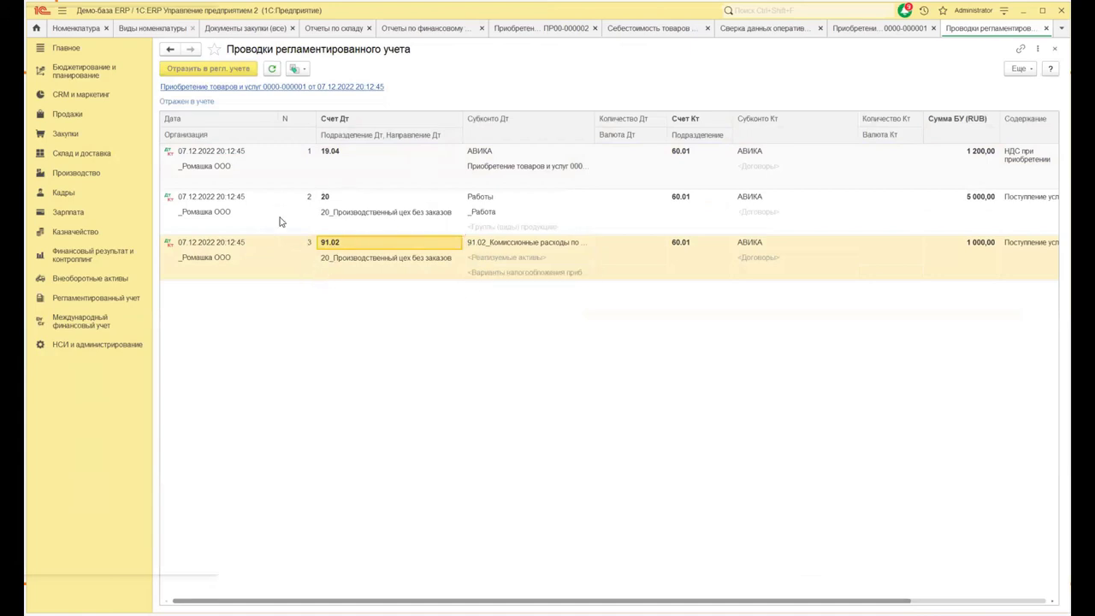
# - Return to the purchase document's goods rows and widen the Подразделение-получатель column to show the full department names
pyautogui.click(856, 32)
pyautogui.click(182, 116)
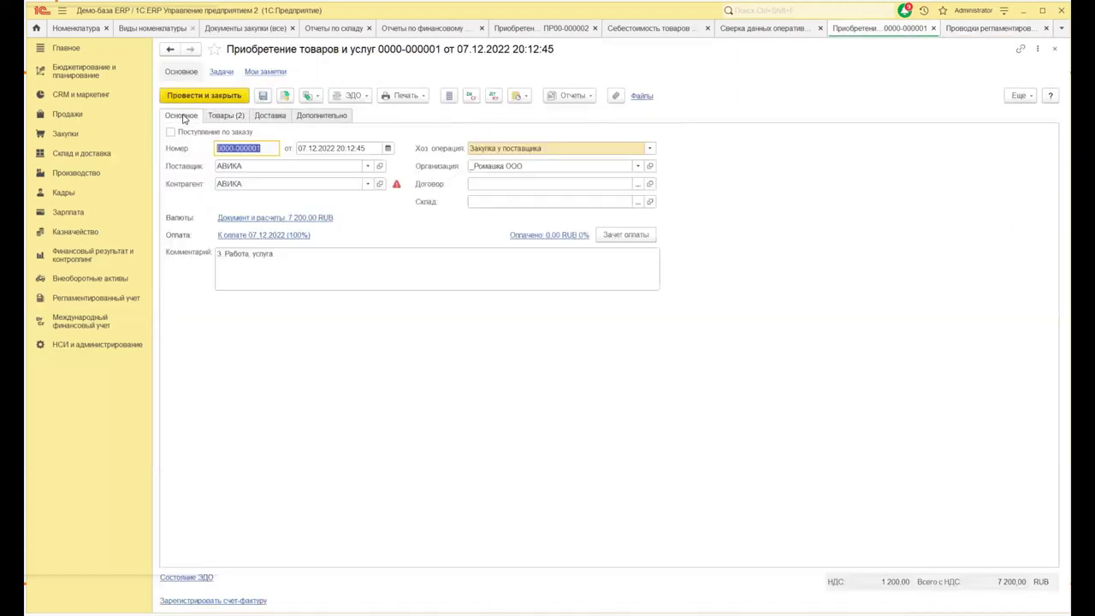
pyautogui.click(213, 118)
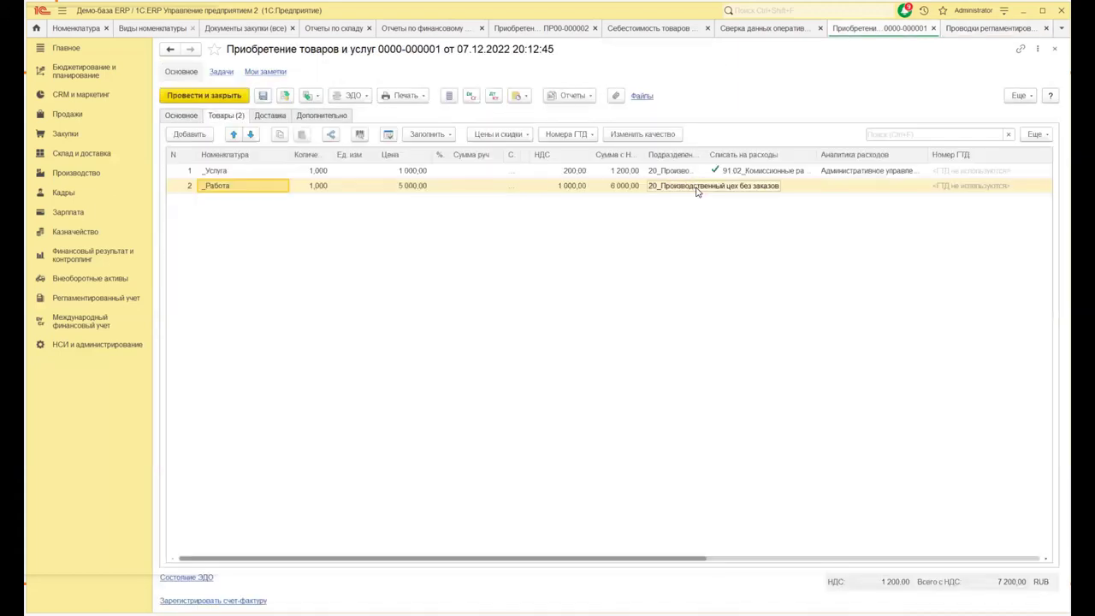
pyautogui.click(695, 188)
pyautogui.moveTo(709, 155); pyautogui.dragTo(791, 150)
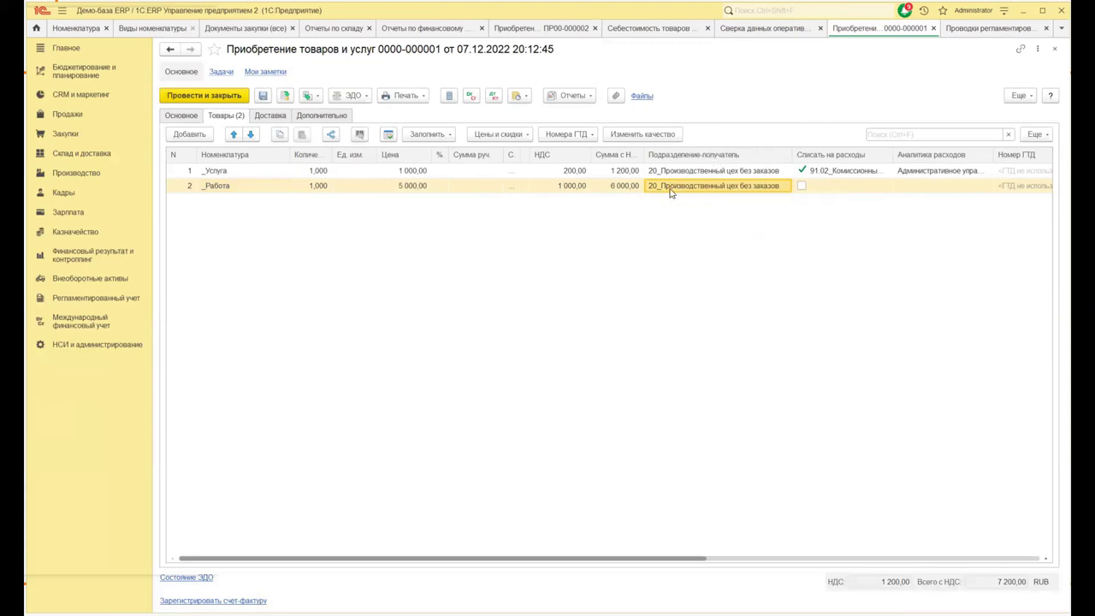
# - Compare the _Услуга row's expense write-off with the document's regulated accounting postings by debit account, and close both the postings and the purchase document
pyautogui.click(825, 173)
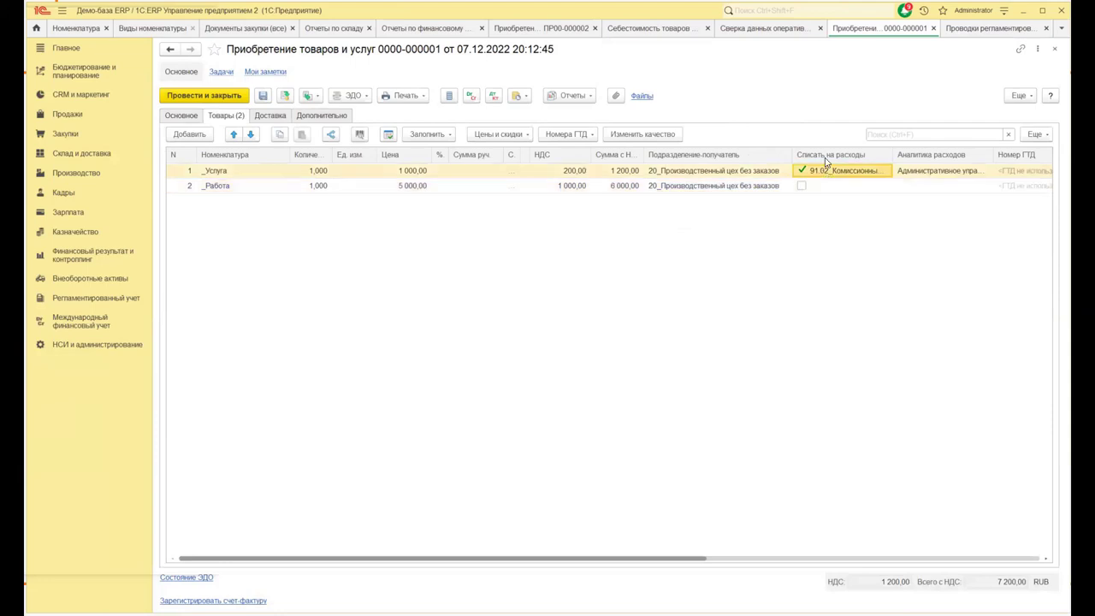
pyautogui.click(1003, 33)
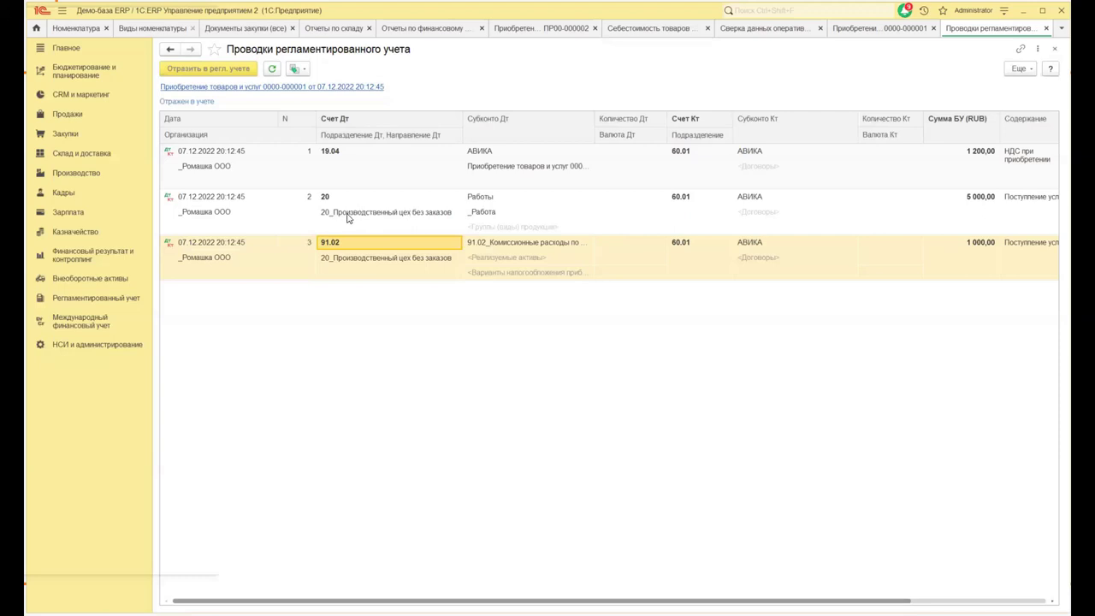
pyautogui.click(343, 156)
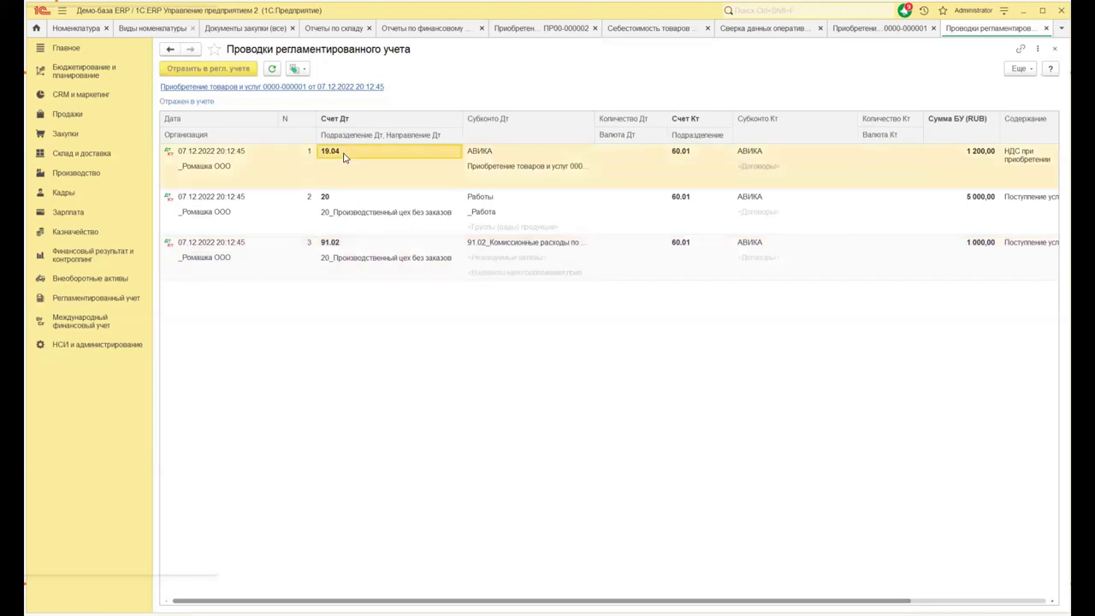
pyautogui.click(327, 198)
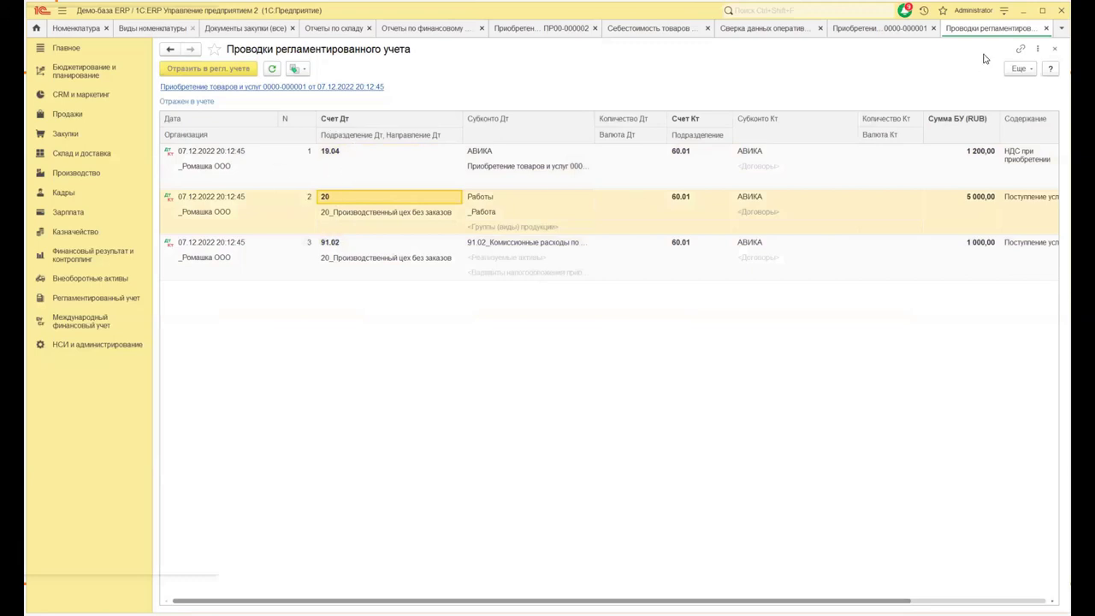
pyautogui.click(1055, 49)
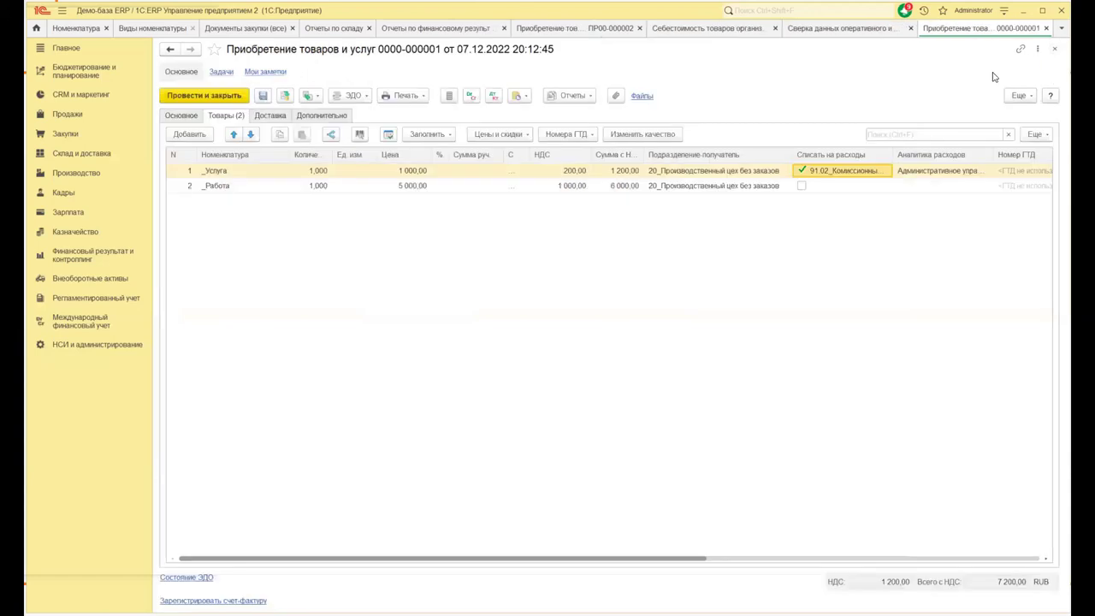
pyautogui.click(1056, 50)
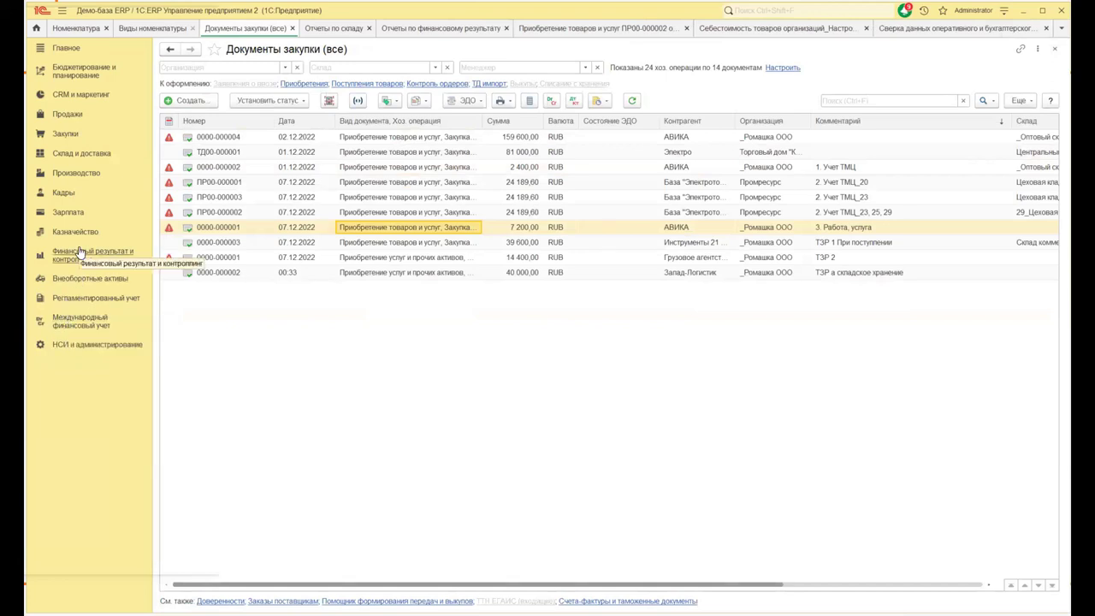
# - Open the list of all internal warehouse documents and open the Перемещение товаров document of 21.10.2021 commented "1 Собственно перемещение"
pyautogui.click(83, 159)
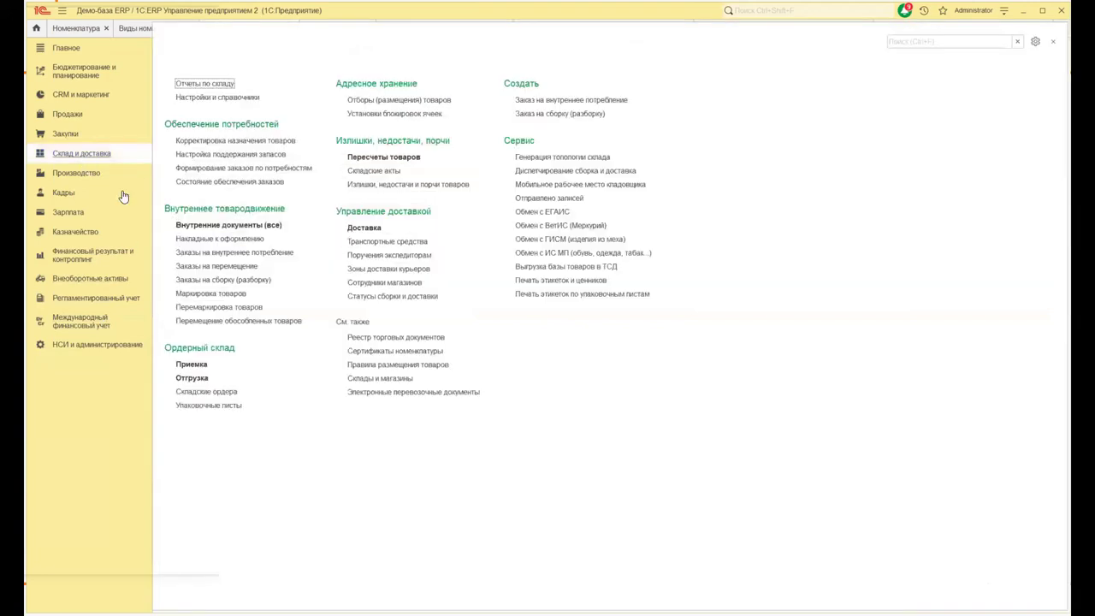
pyautogui.click(193, 224)
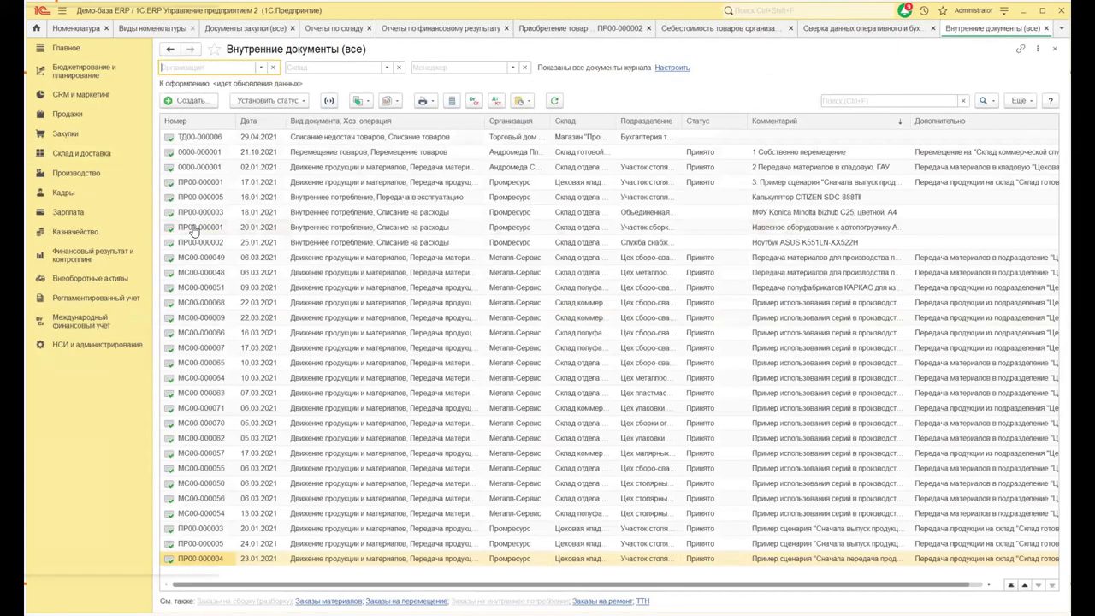
pyautogui.click(298, 154)
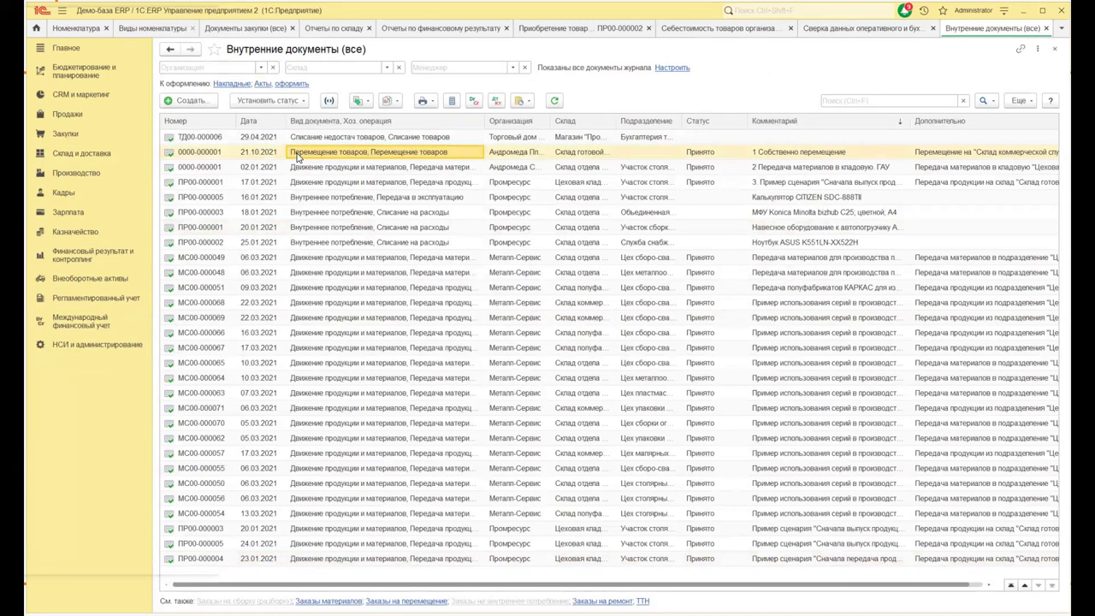
pyautogui.doubleClick(296, 156)
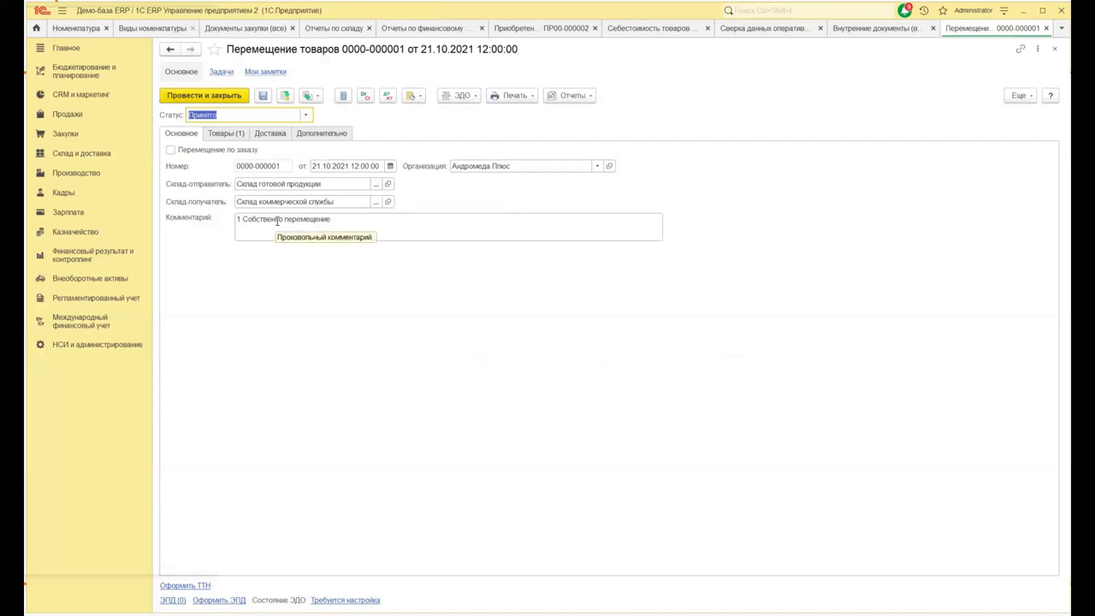
# - Review the statuses available for the goods transfer and check its goods row for Стеллаж (стандартный)
pyautogui.click(307, 115)
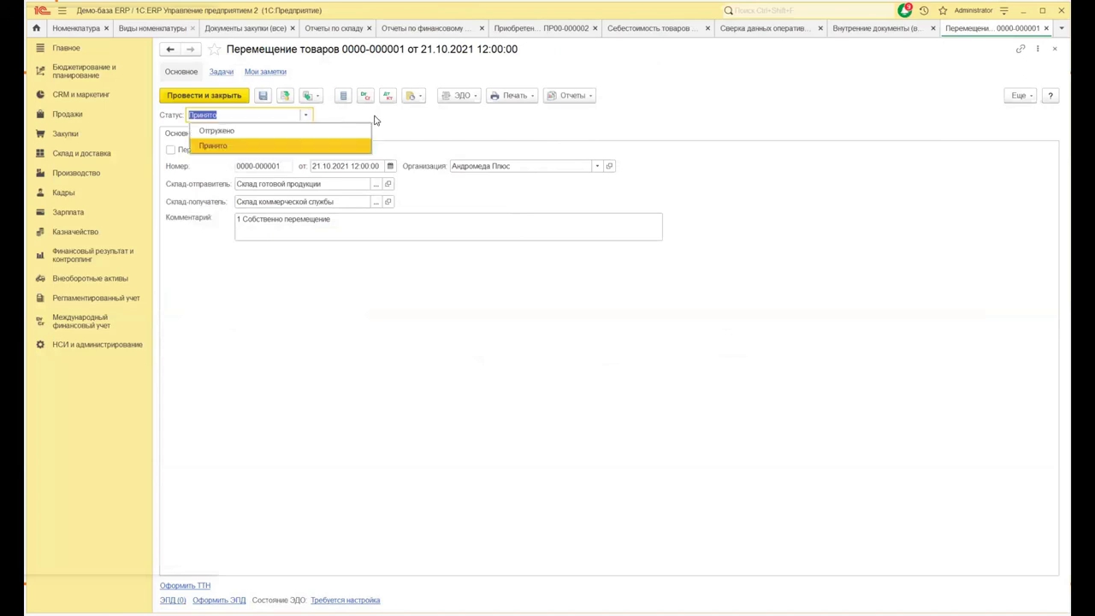
pyautogui.click(430, 122)
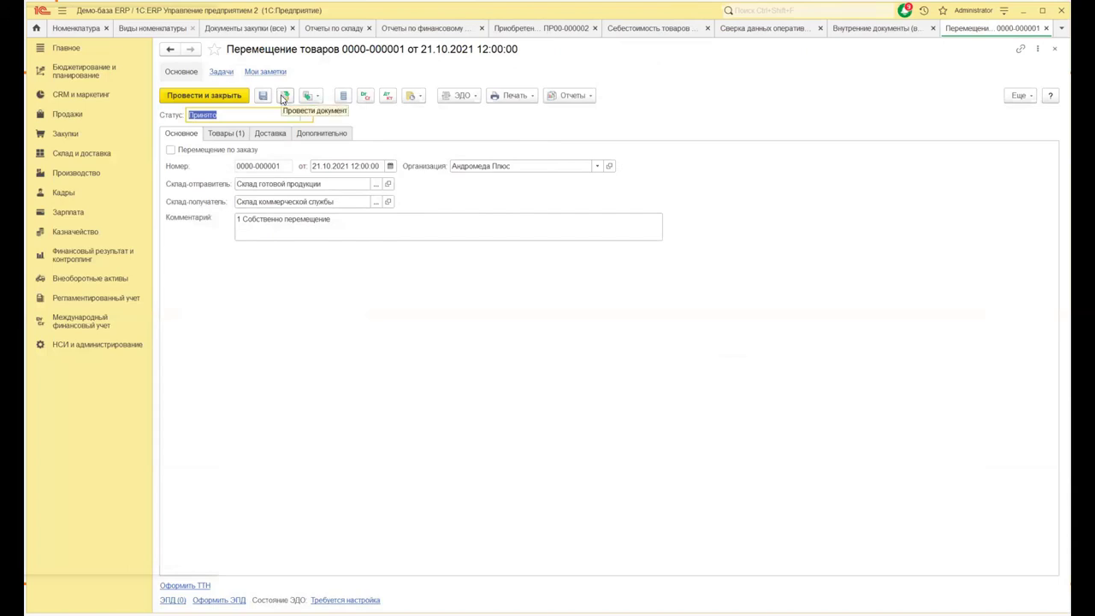
pyautogui.click(227, 136)
pyautogui.click(255, 189)
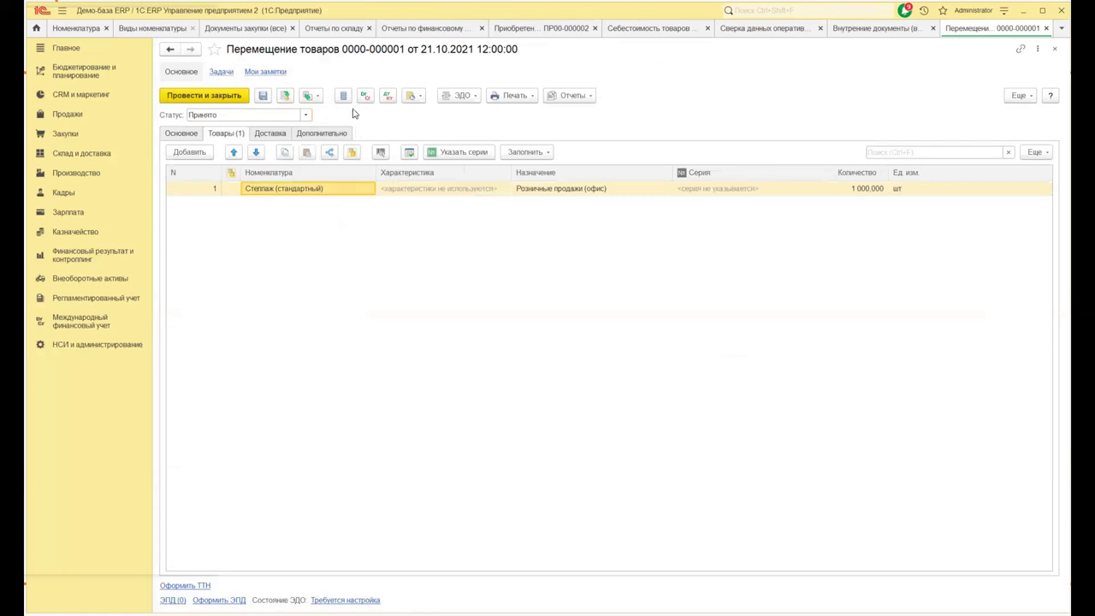
# - Open the transfer's regulated accounting postings and examine the debit account, the item and the sending and receiving warehouses
pyautogui.click(388, 96)
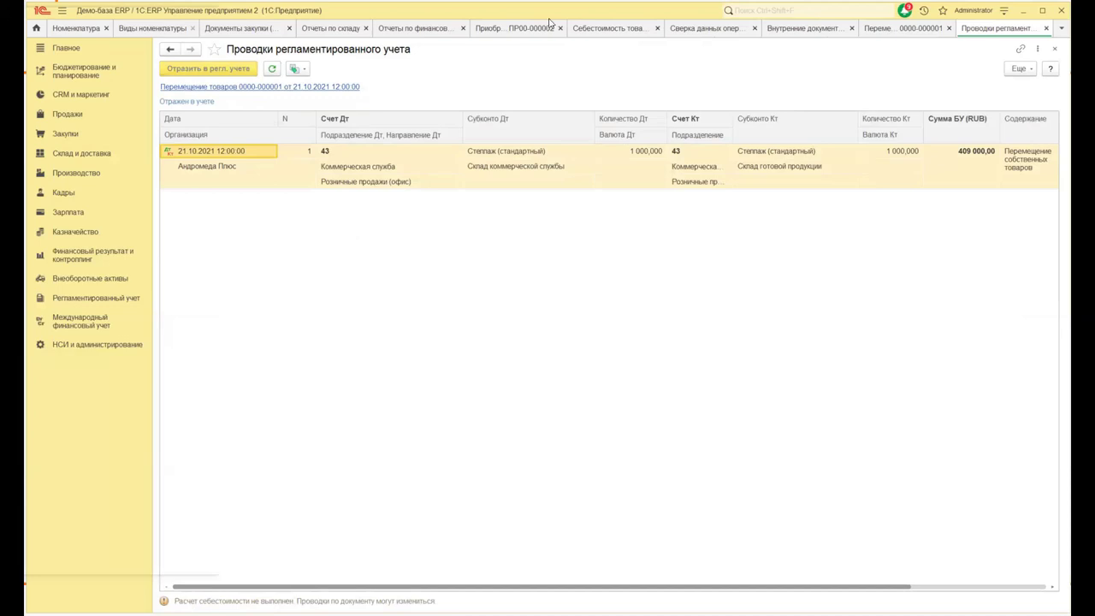
pyautogui.click(480, 171)
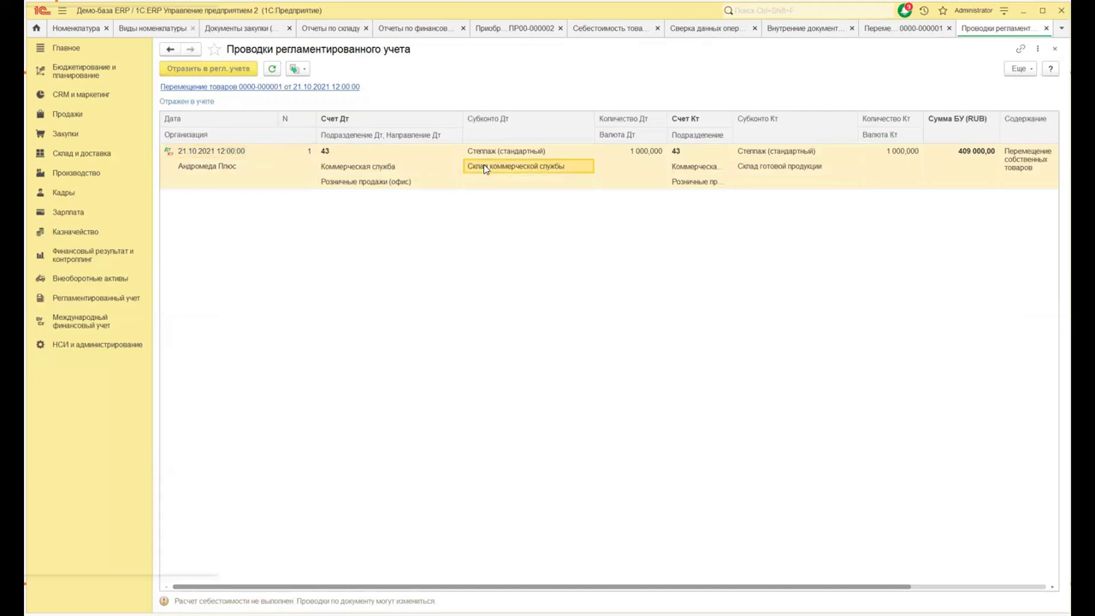
pyautogui.click(789, 171)
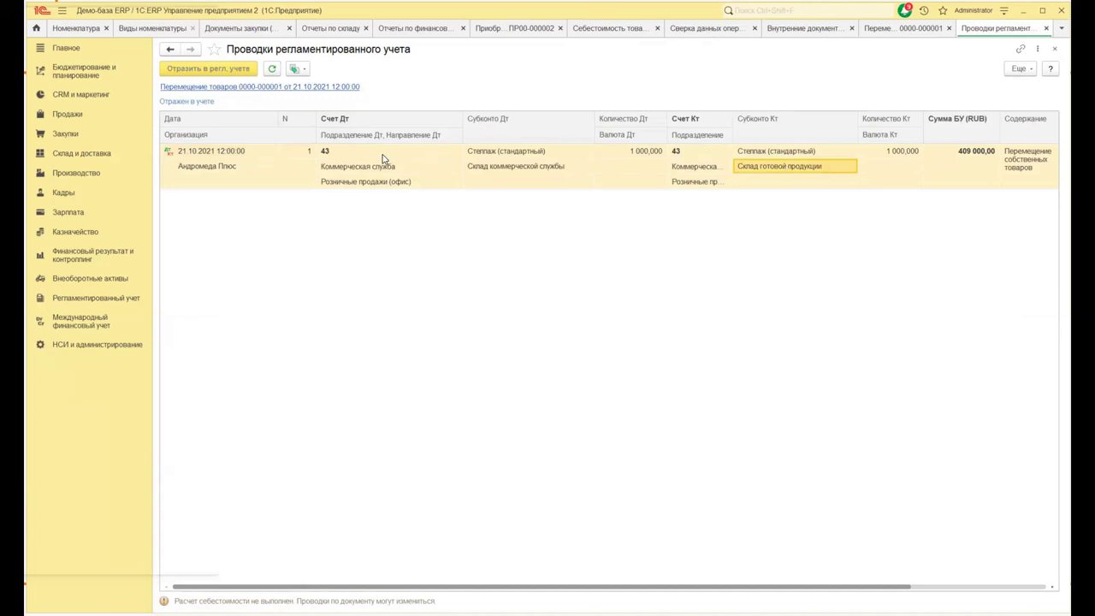
pyautogui.click(505, 155)
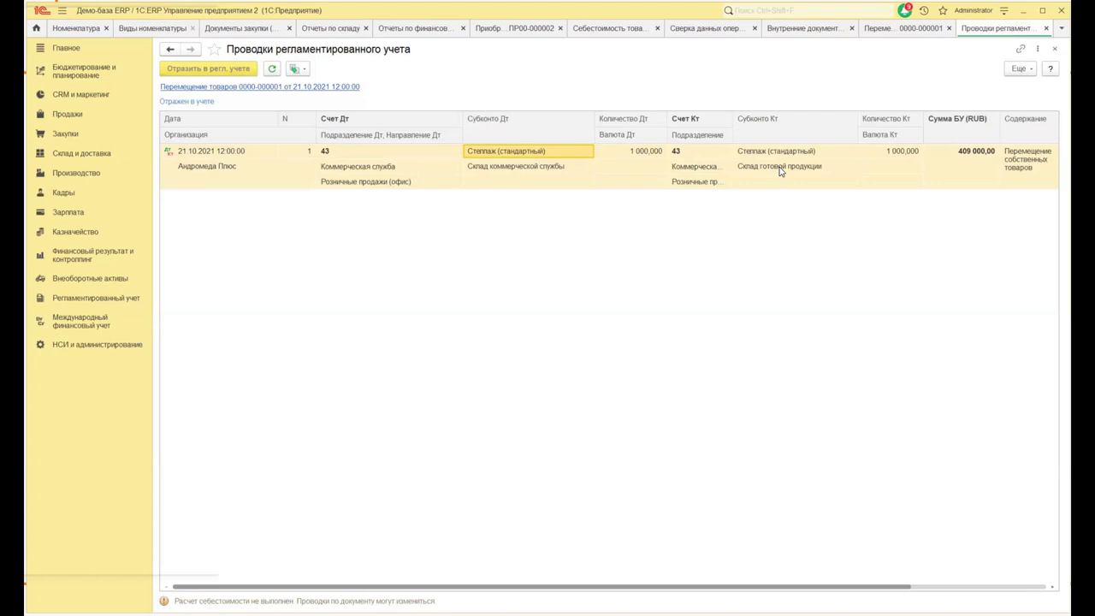
pyautogui.click(354, 154)
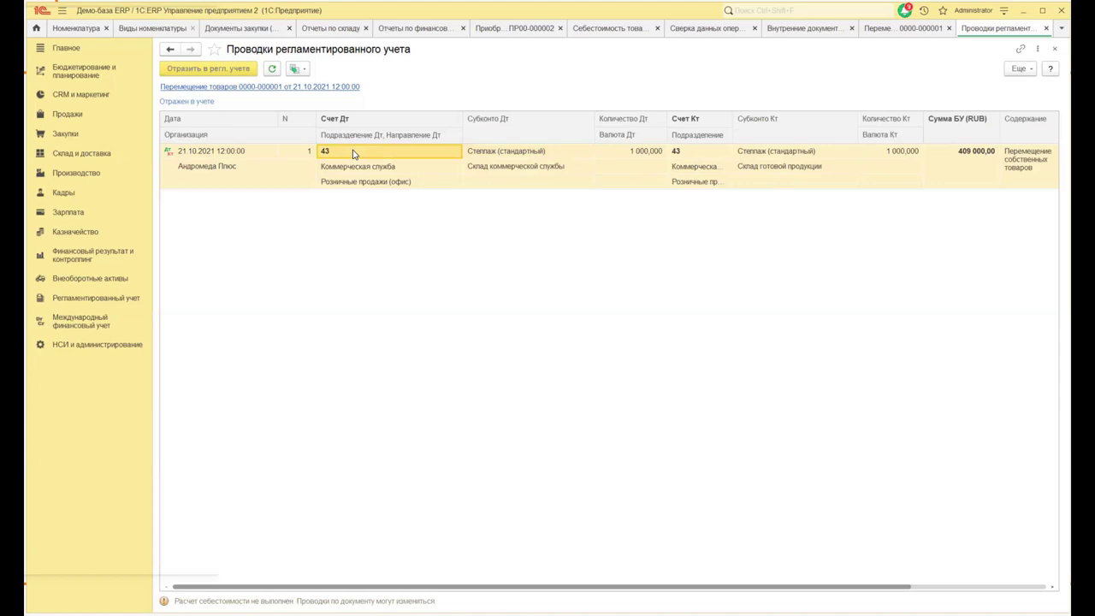
# - Open the Стеллаж (стандартный) item card from the posting and open its financial accounting group Готовая продукция from the Финансовый учет attributes
pyautogui.click(578, 155)
pyautogui.doubleClick(579, 154)
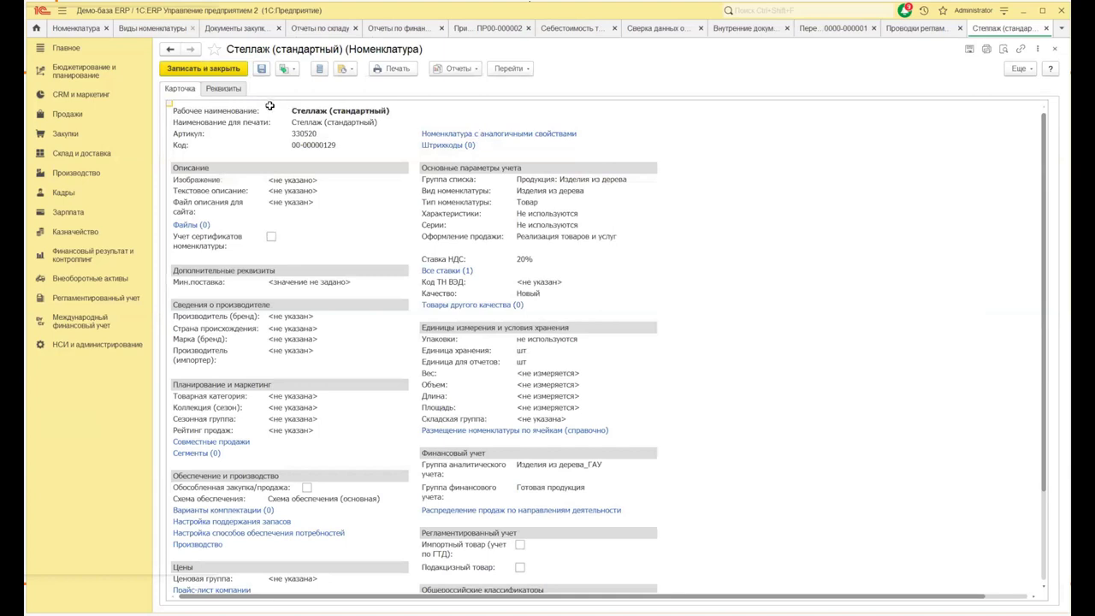
pyautogui.click(225, 89)
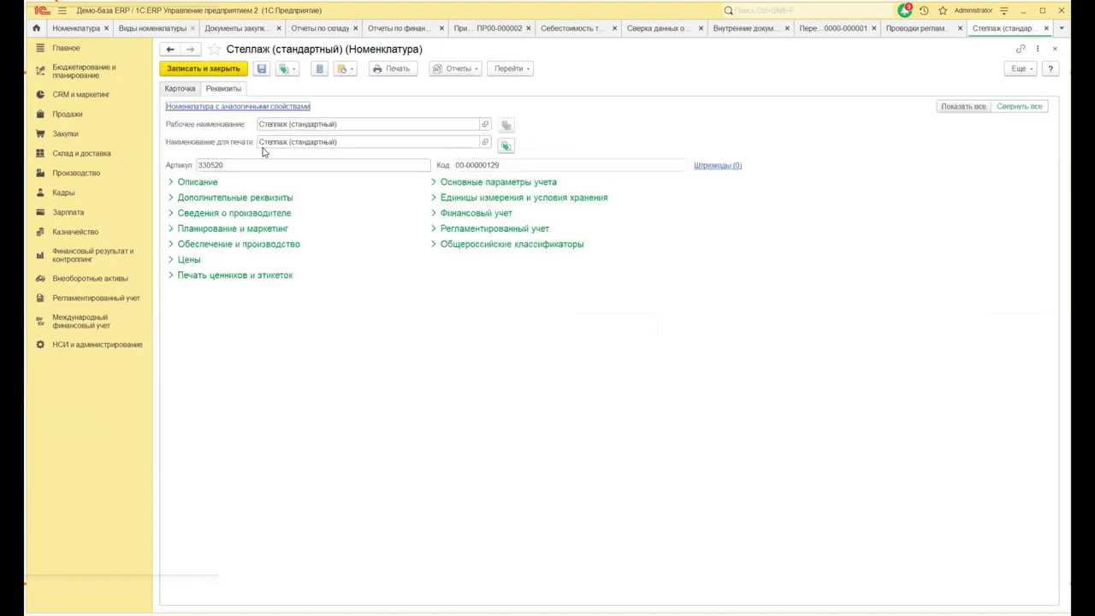
pyautogui.click(433, 214)
pyautogui.click(695, 245)
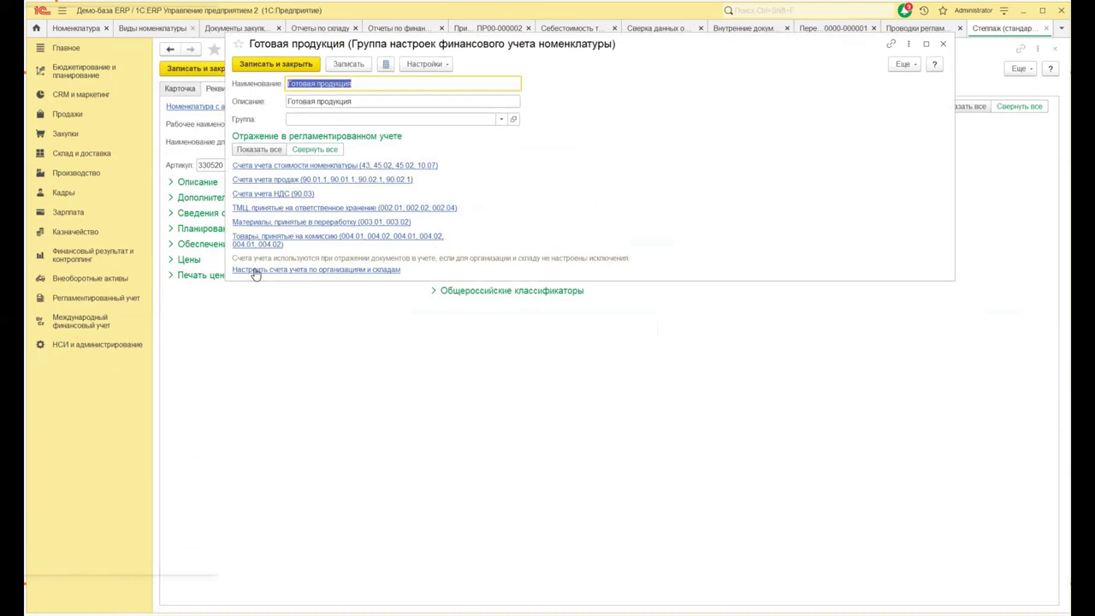
# - Examine the group's account settings by organization and warehouse, including the warehouse field of a new exception entry, and discard the changes
pyautogui.click(255, 271)
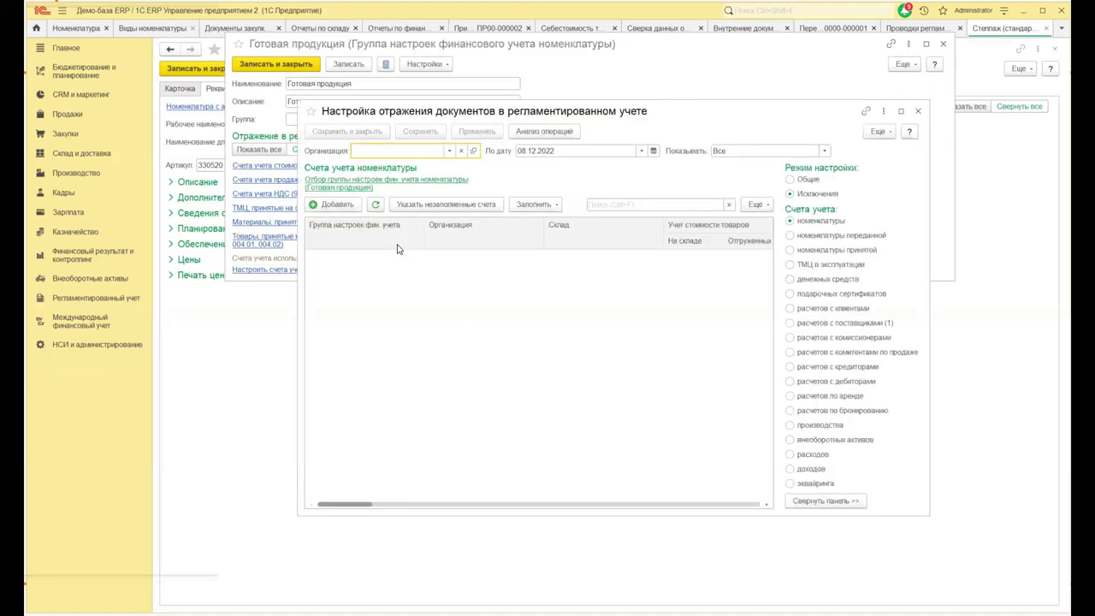
pyautogui.click(336, 205)
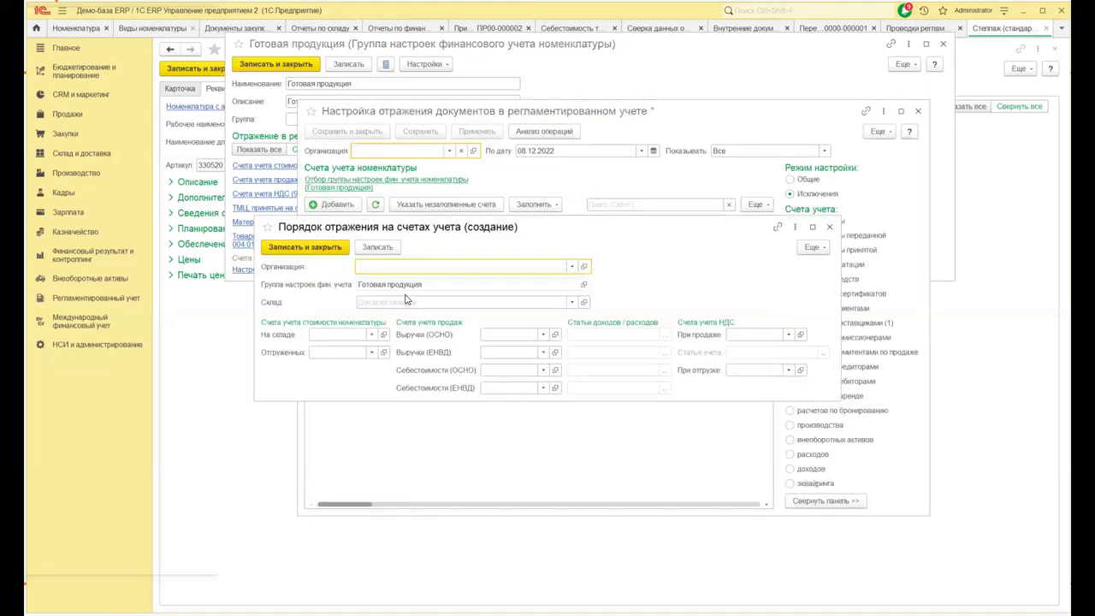
pyautogui.click(450, 302)
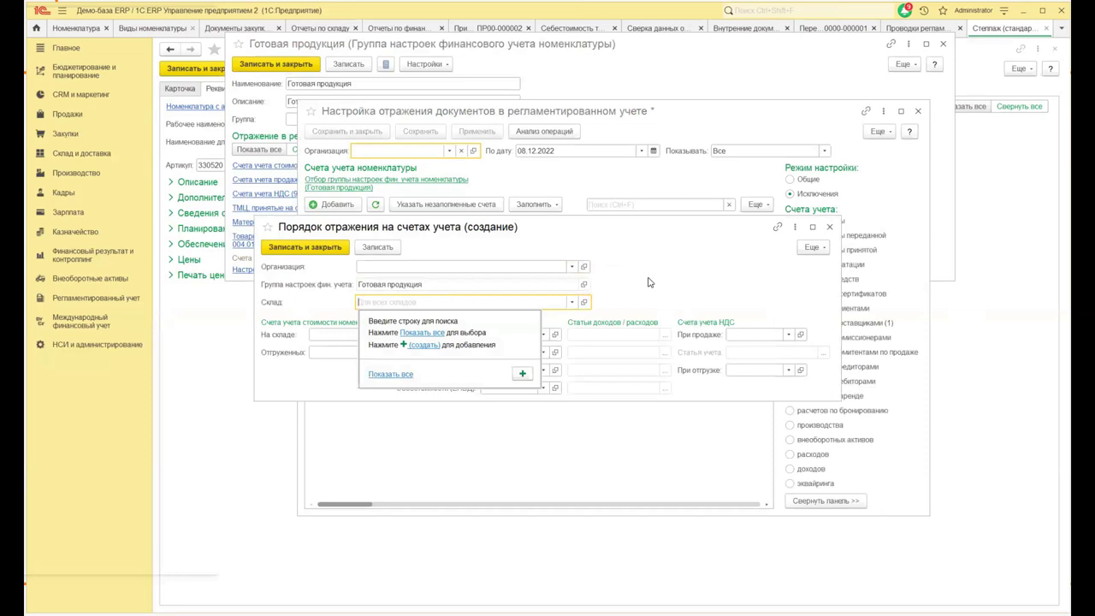
pyautogui.click(874, 203)
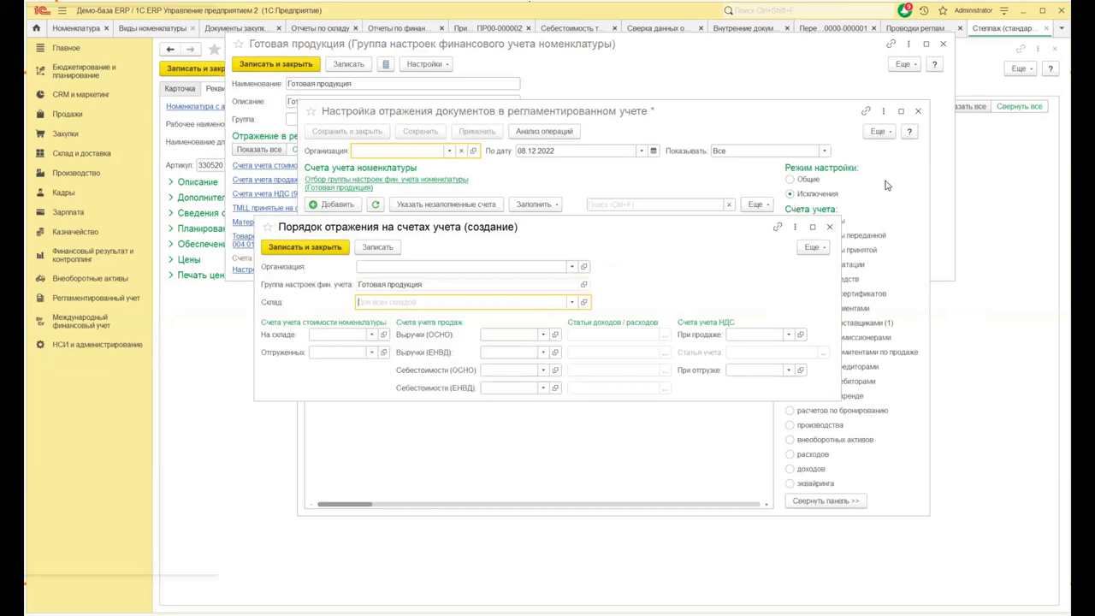
pyautogui.click(829, 227)
pyautogui.click(917, 111)
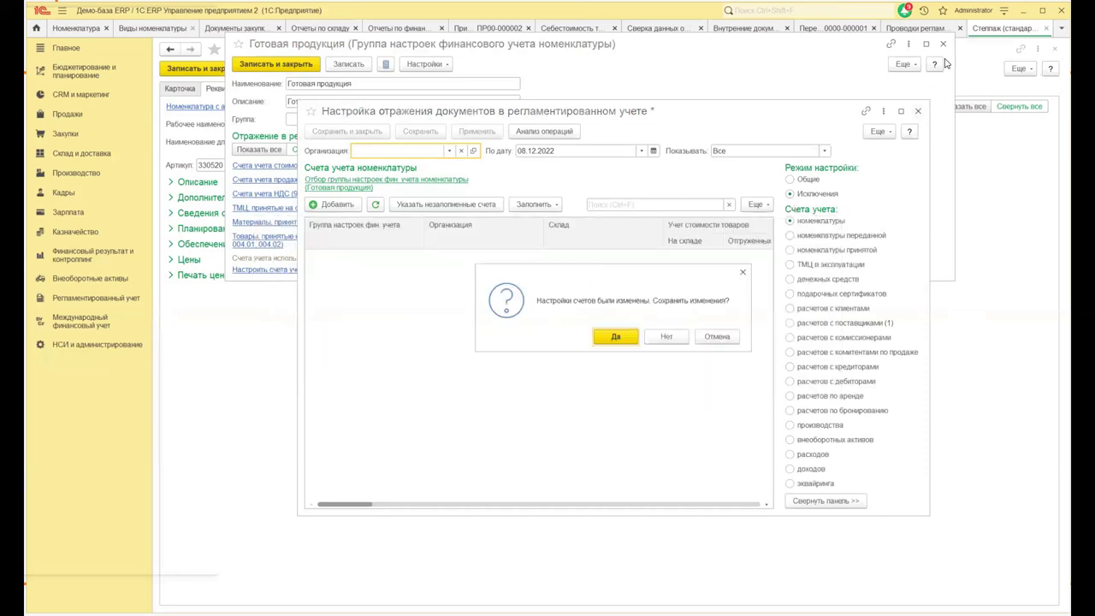
pyautogui.click(669, 336)
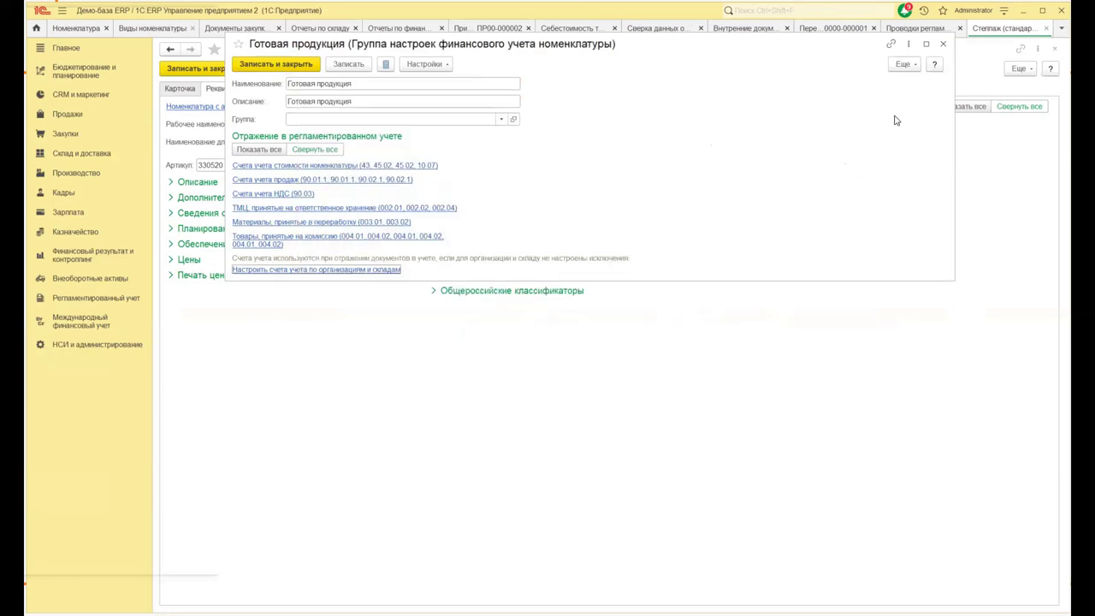
# - Close the Готовая продукция group, the item card, the postings and the transfer document to return to the internal documents list
pyautogui.click(942, 42)
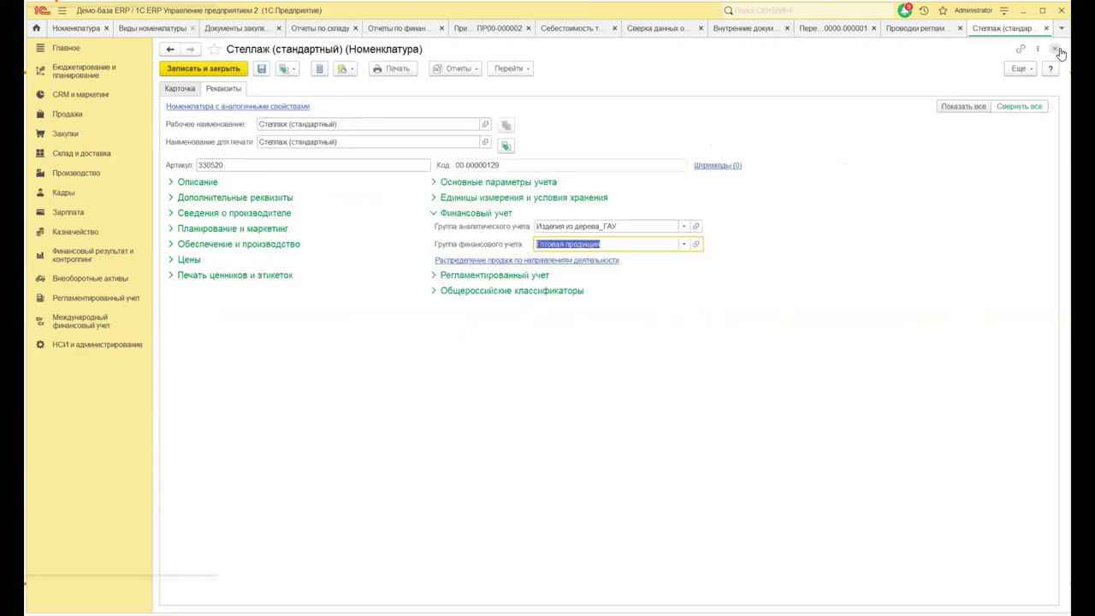
pyautogui.click(1058, 52)
pyautogui.click(1058, 51)
pyautogui.click(1057, 51)
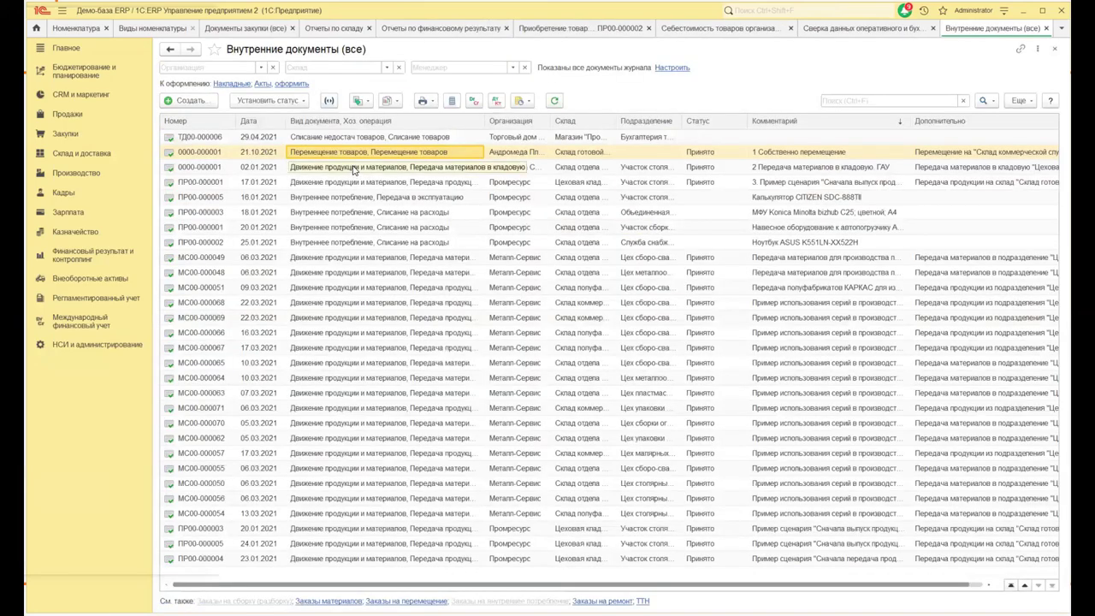
# - Review the available operations, the materials and the regulated accounting postings of the Передача материалов в кладовую document of 02.01.2021
pyautogui.doubleClick(353, 170)
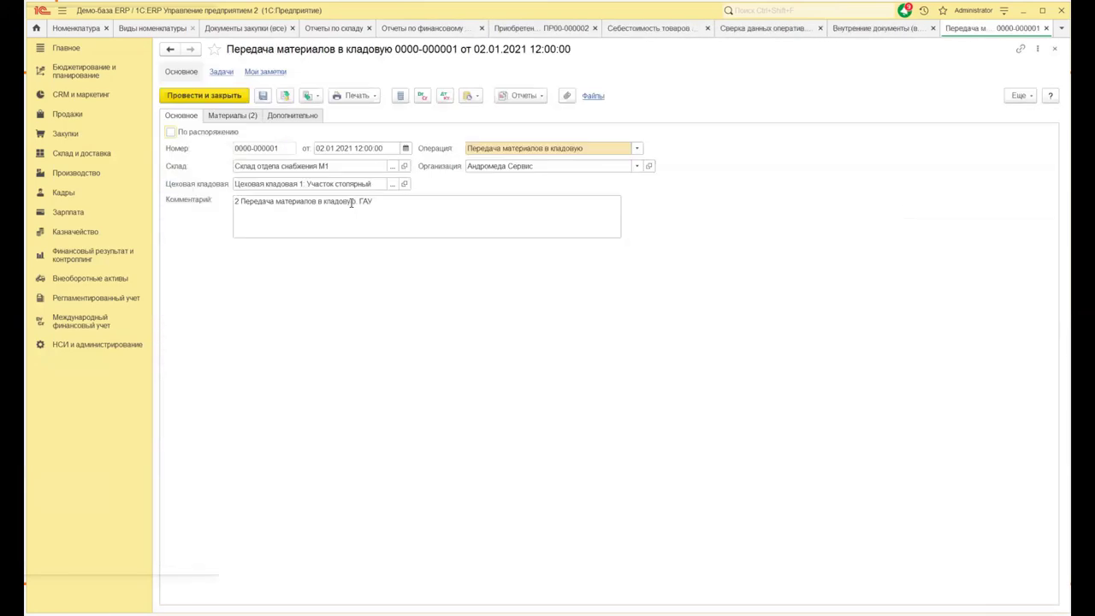
pyautogui.click(637, 150)
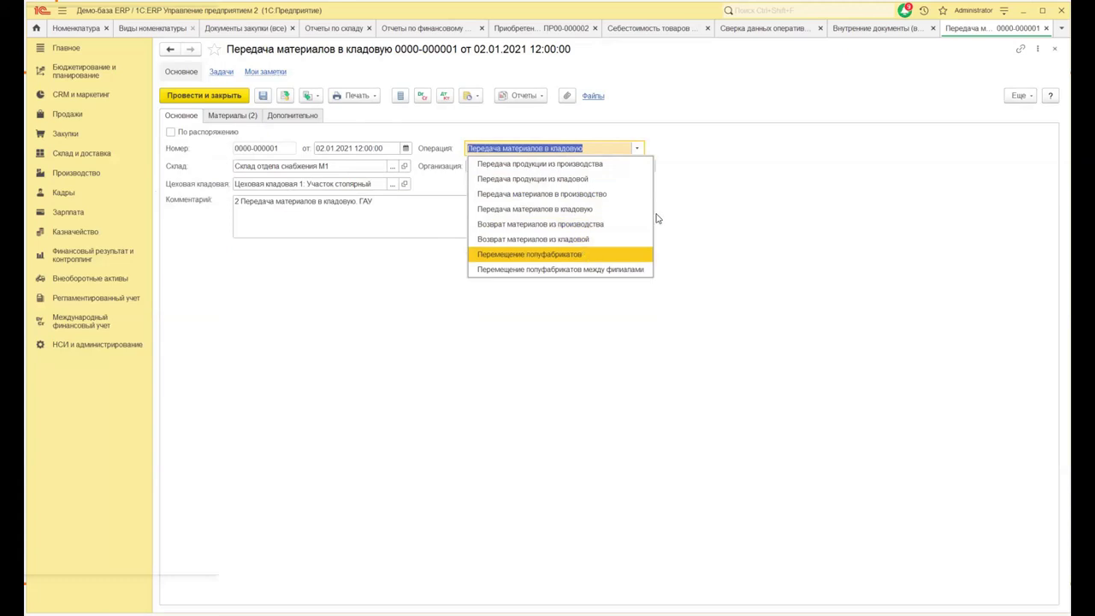
pyautogui.click(766, 177)
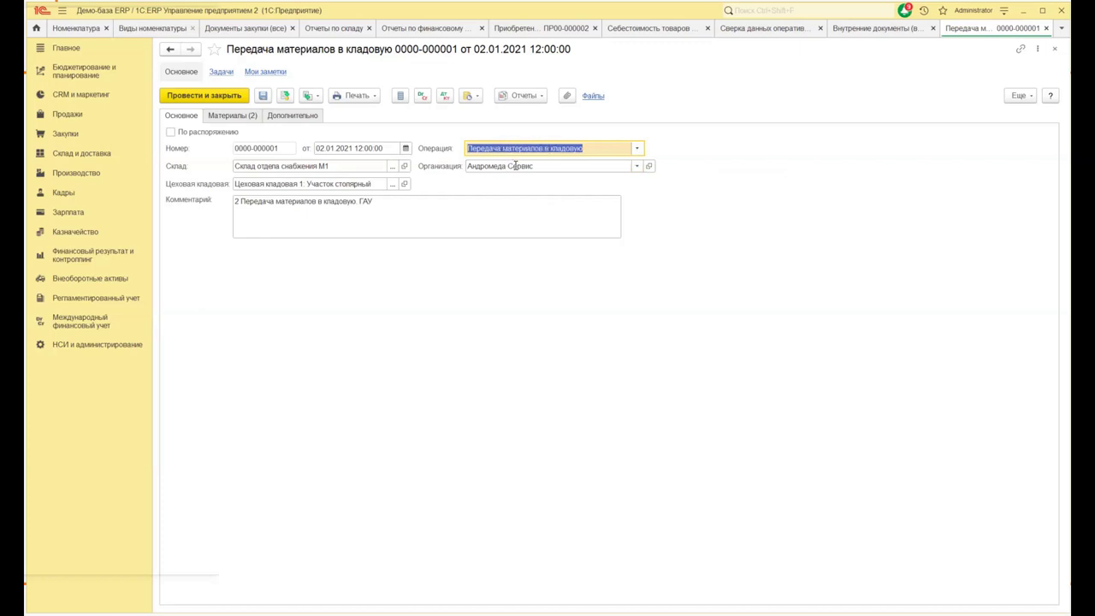
pyautogui.click(231, 117)
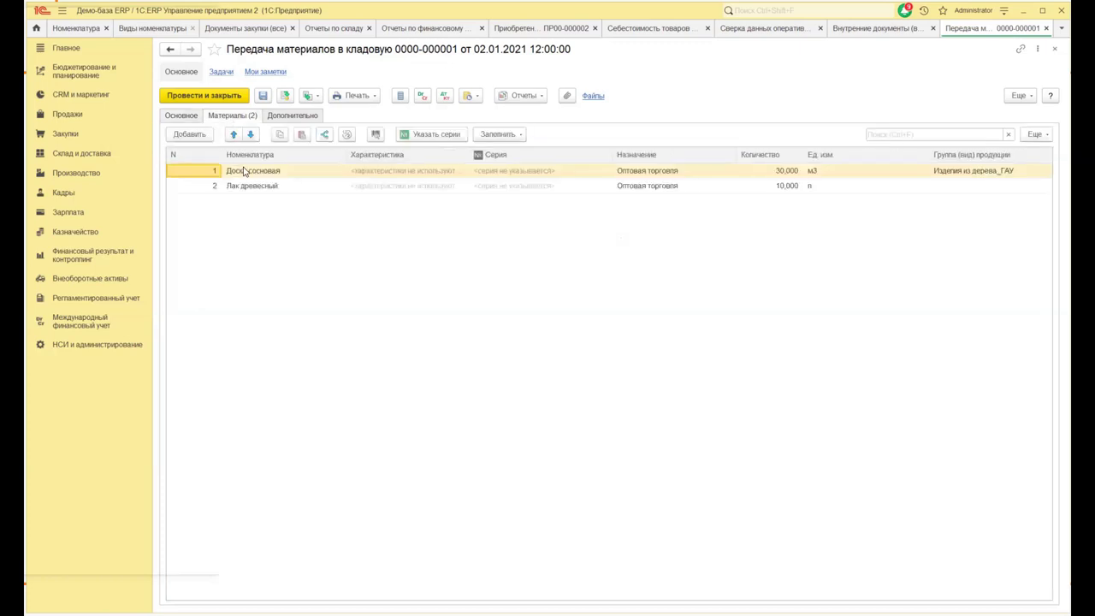
pyautogui.click(182, 117)
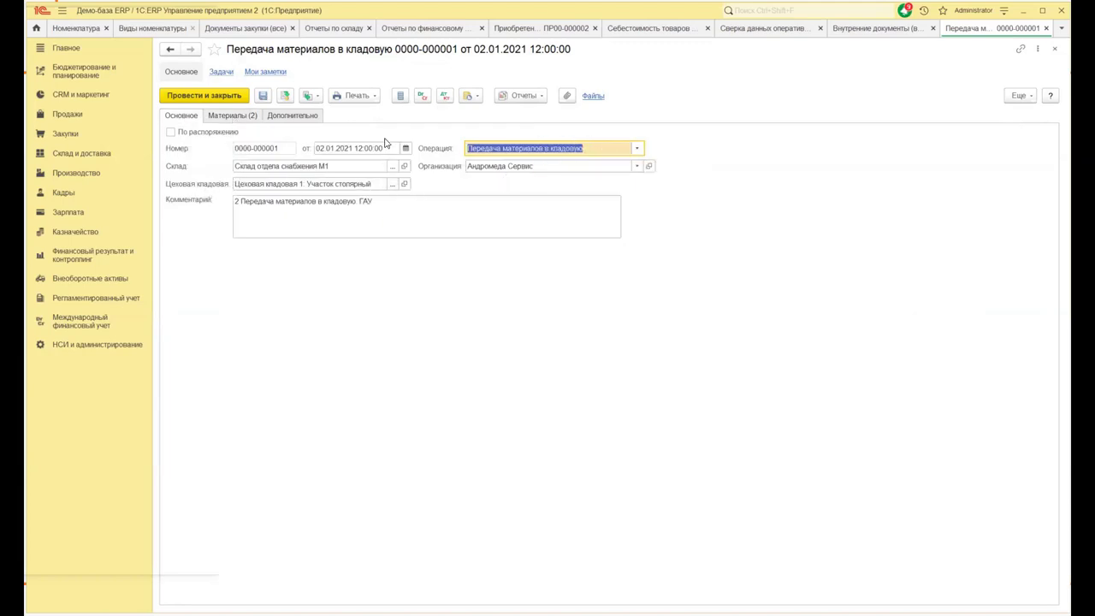
pyautogui.click(445, 96)
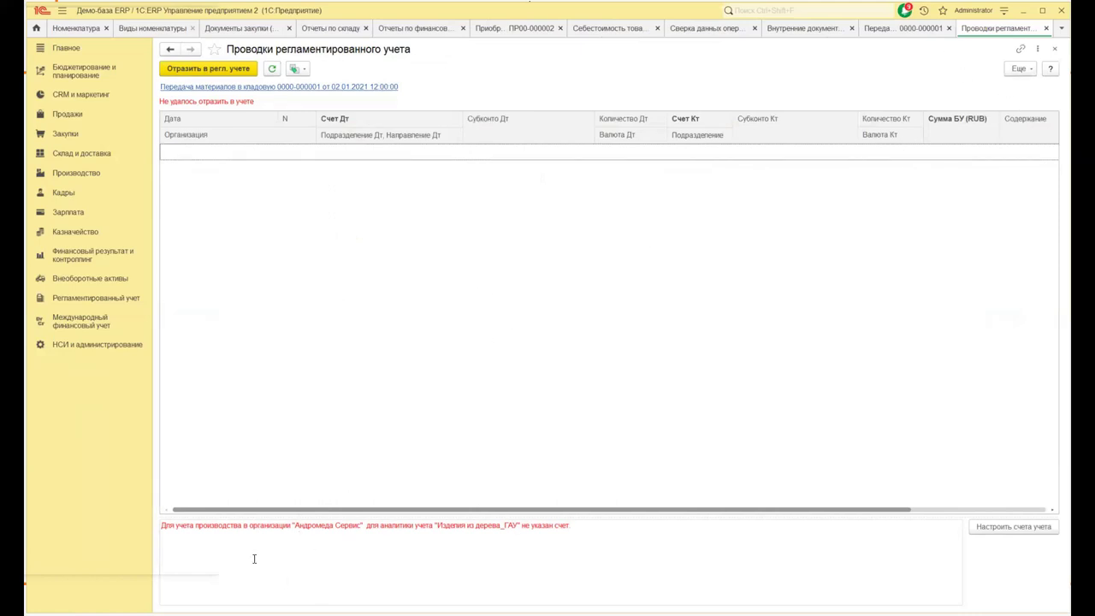
# - Open the account settings from the unreflected postings, examine the production account for Изделия из дерева_ГАУ, and close the settings and postings
pyautogui.click(988, 529)
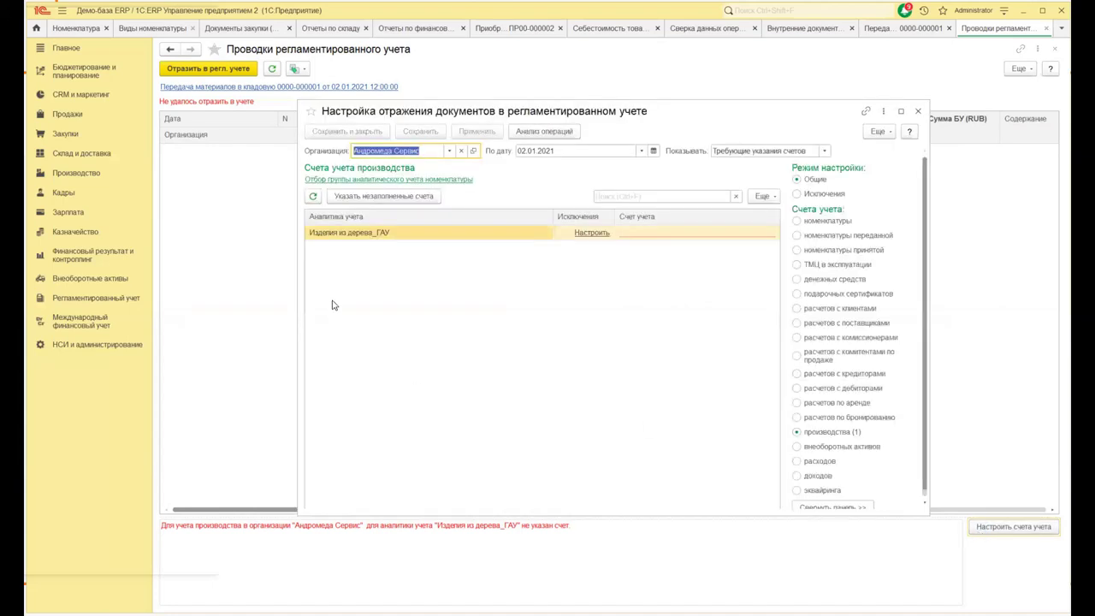
pyautogui.click(918, 112)
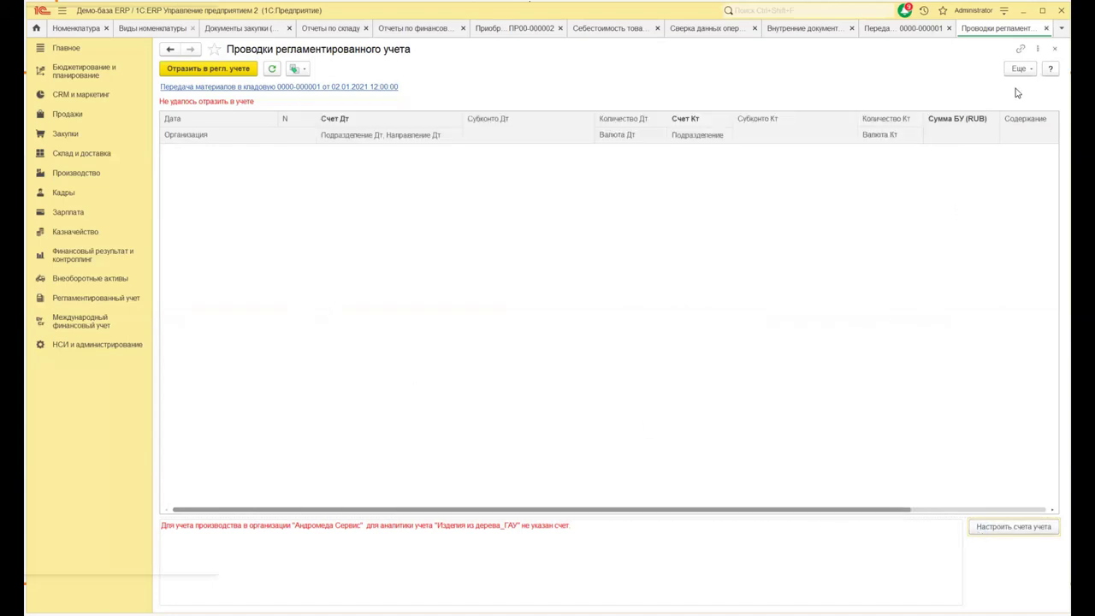
pyautogui.click(1056, 52)
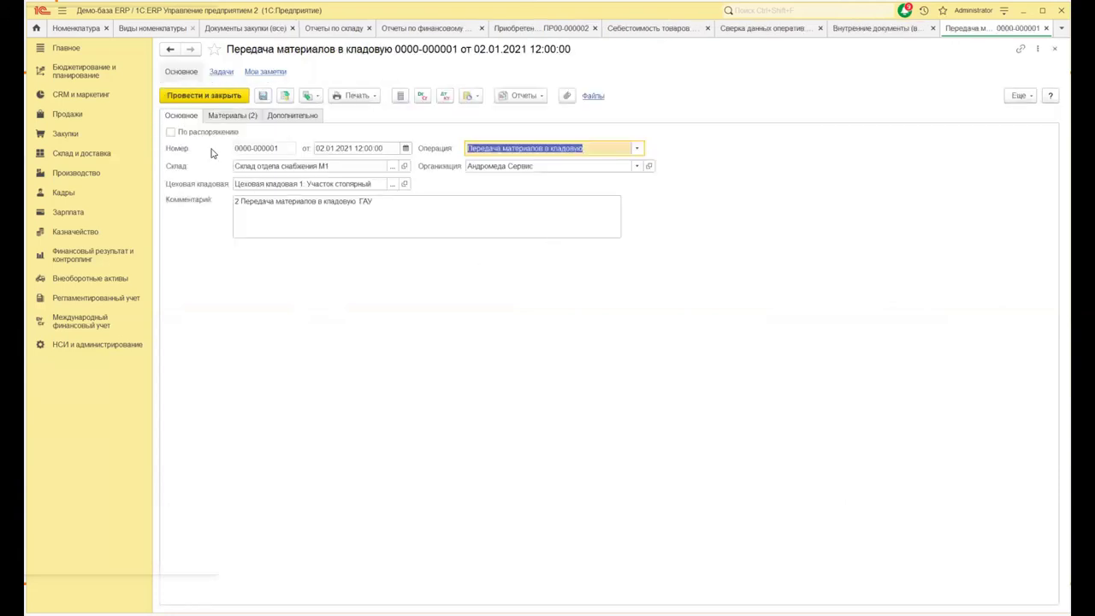
# - Open the product group Изделия из дерева_ГАУ from the Доска сосновая material row, set its account to 23 and save it
pyautogui.click(215, 115)
pyautogui.click(305, 173)
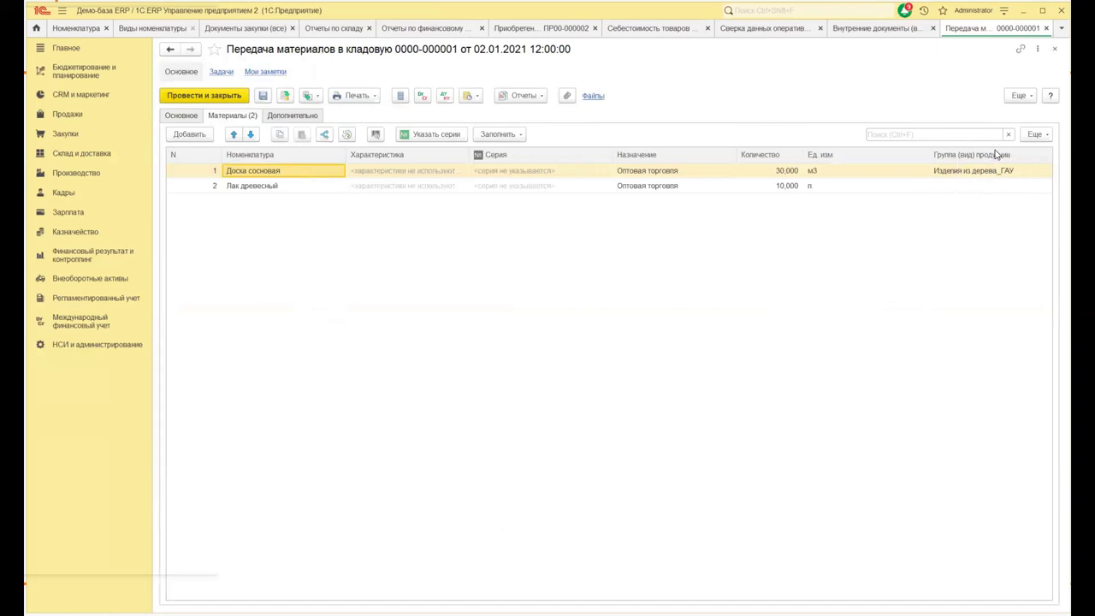
pyautogui.doubleClick(1031, 177)
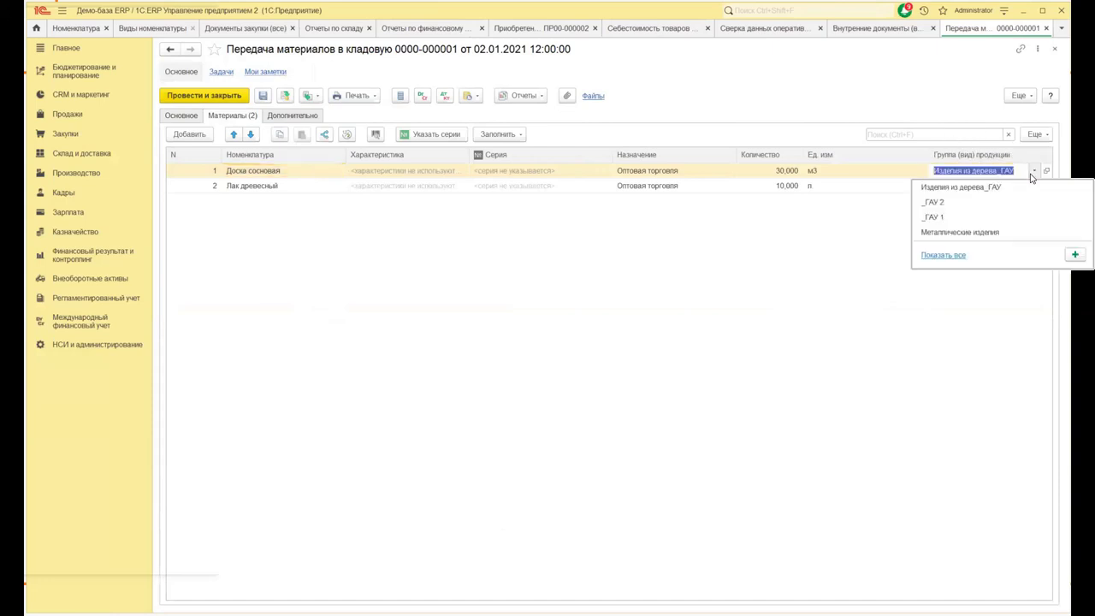
pyautogui.press('Escape')
pyautogui.hotkey('shift', 'F4')
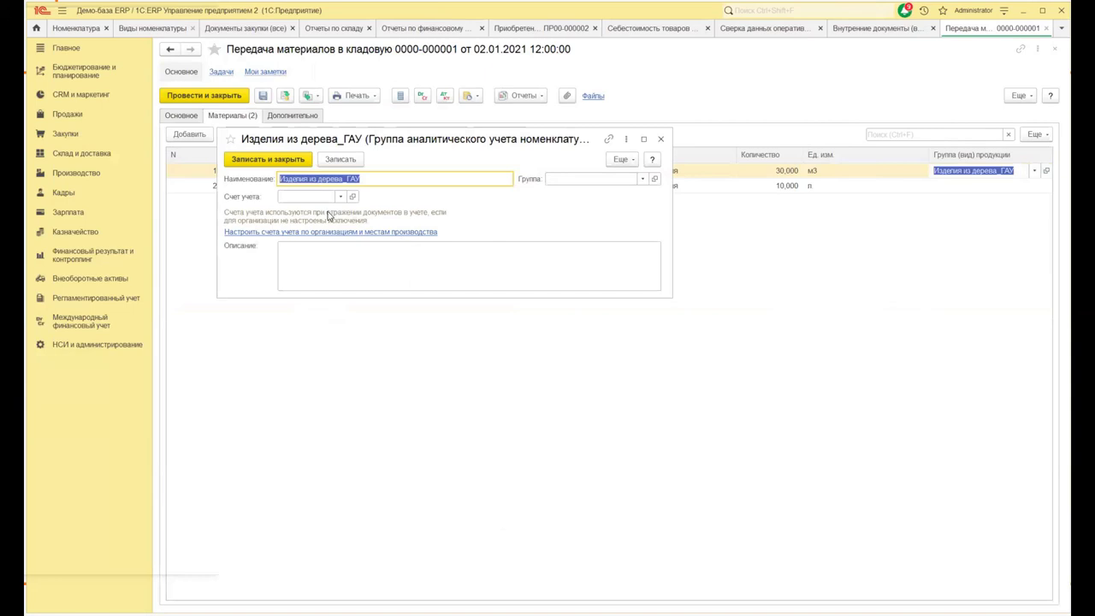
pyautogui.write('23')
pyautogui.press('Return')
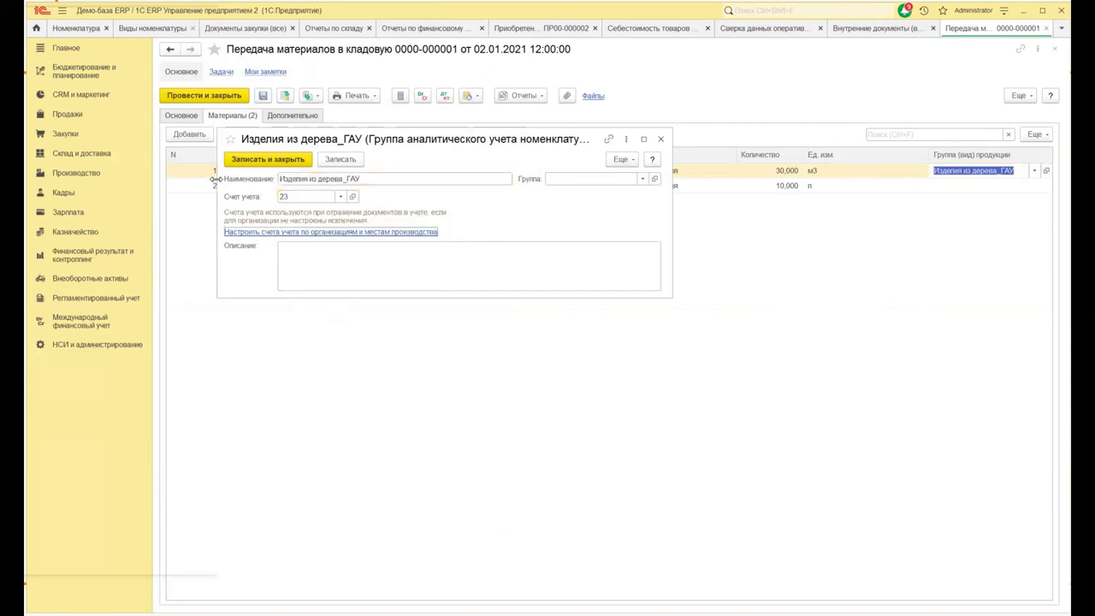
pyautogui.click(257, 159)
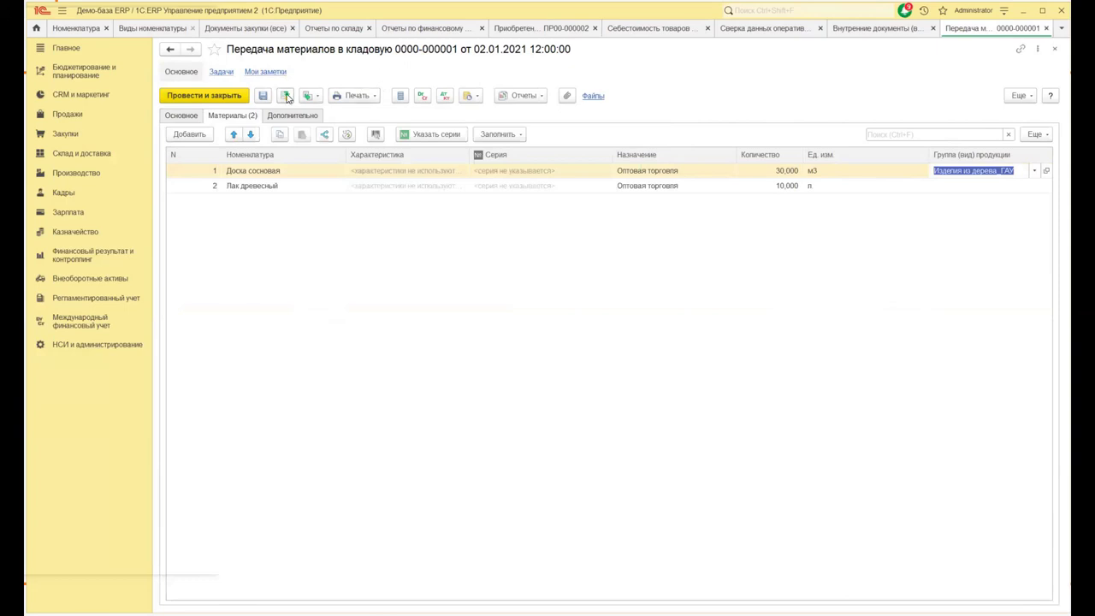
# - Open the document's regulated accounting postings and examine the debit account and product group in the Доска сосновая posting
pyautogui.click(447, 96)
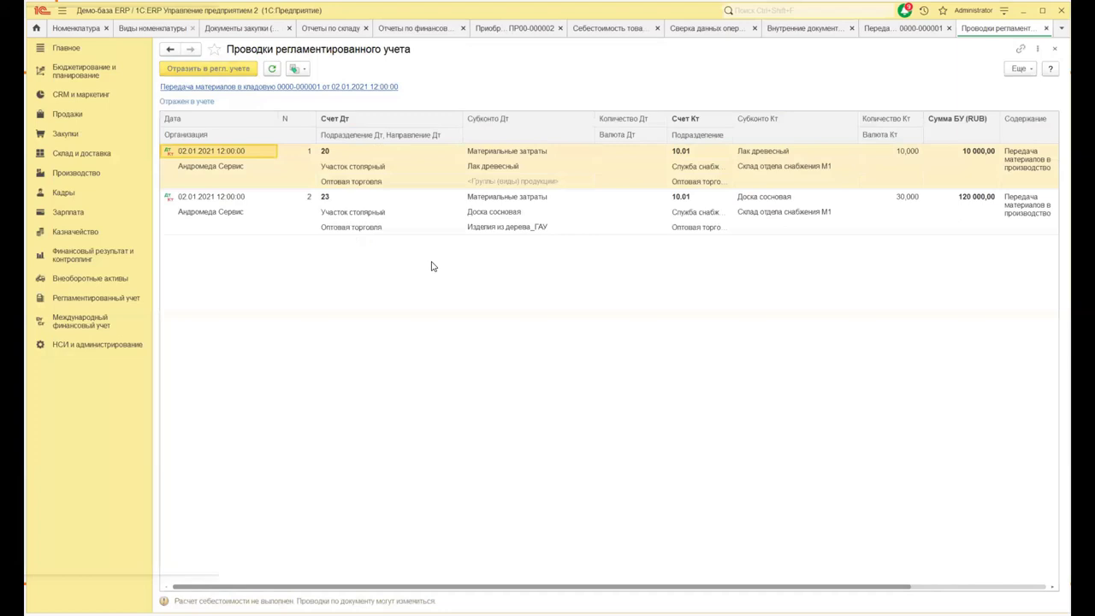
pyautogui.click(340, 202)
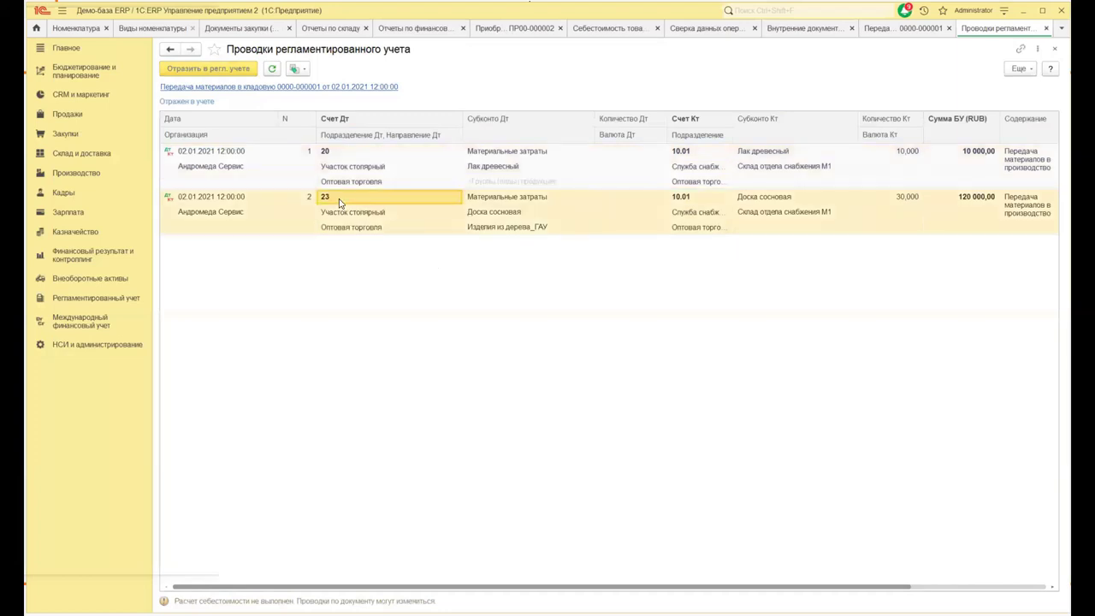
pyautogui.click(492, 227)
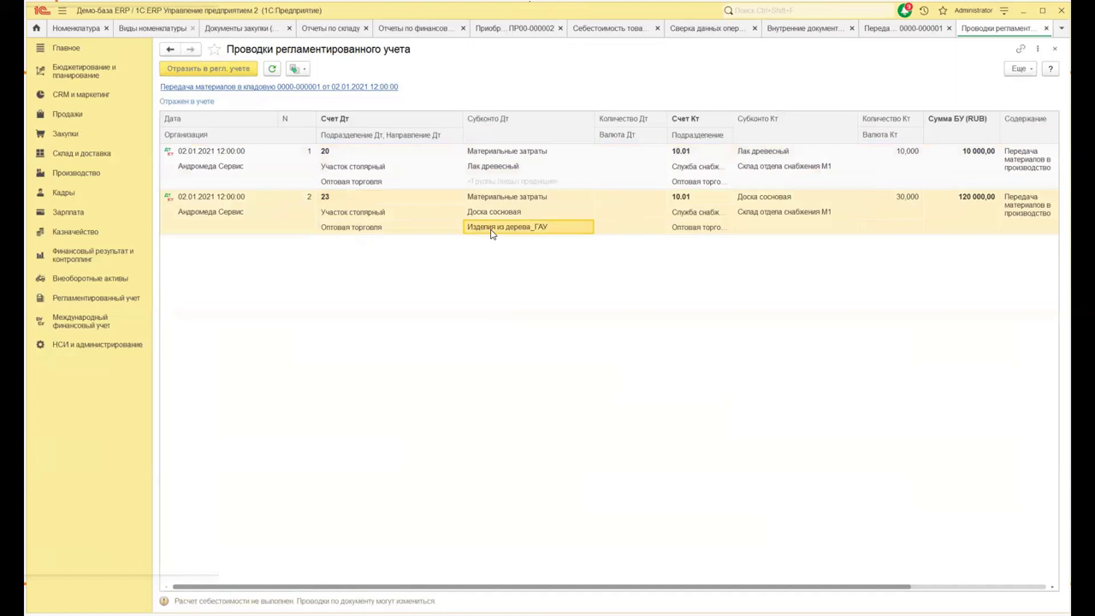
pyautogui.click(342, 199)
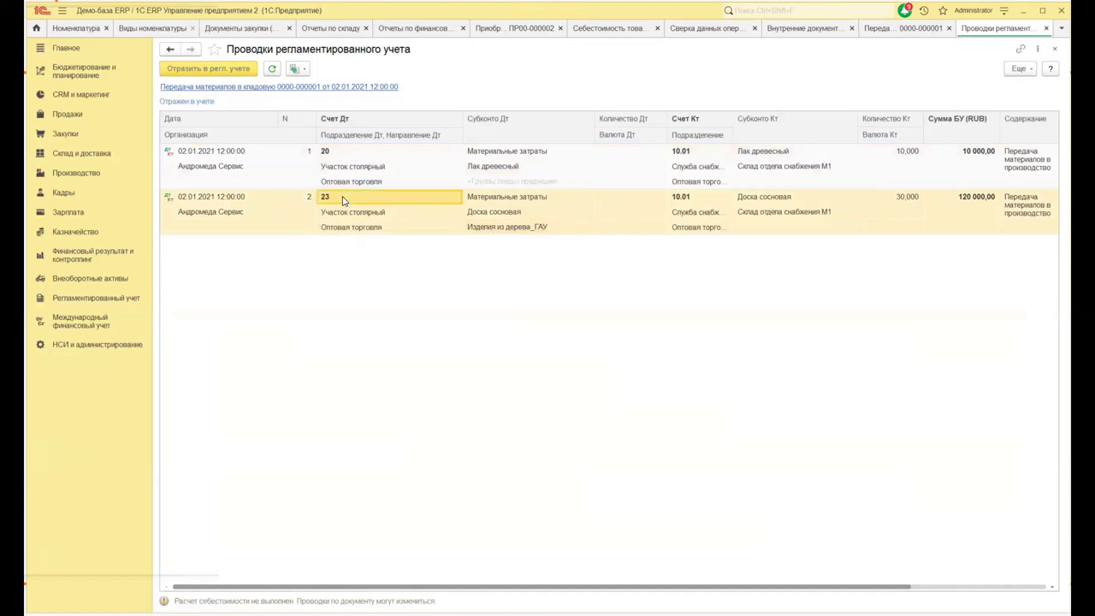
# - Compare the product group field of the Лак древесный material row with the document's postings
pyautogui.click(907, 28)
pyautogui.click(963, 185)
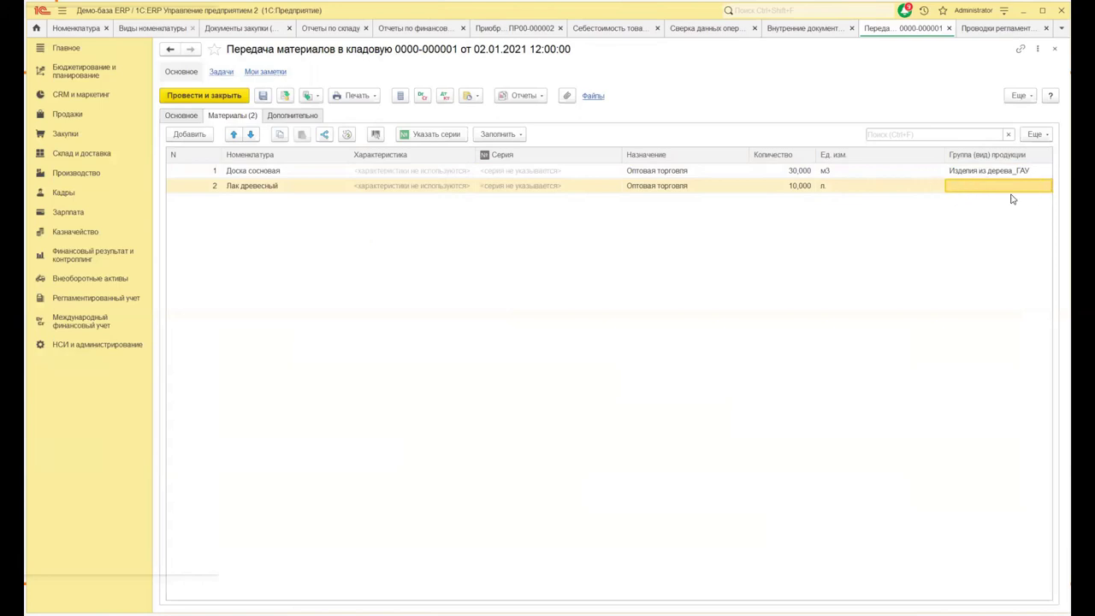
pyautogui.click(982, 29)
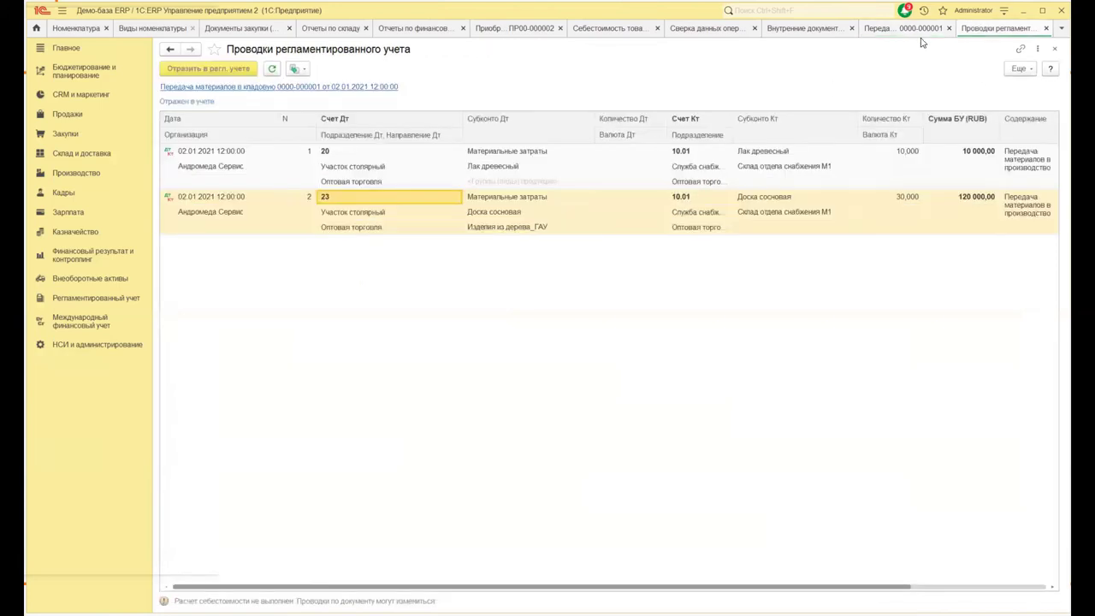
pyautogui.click(909, 29)
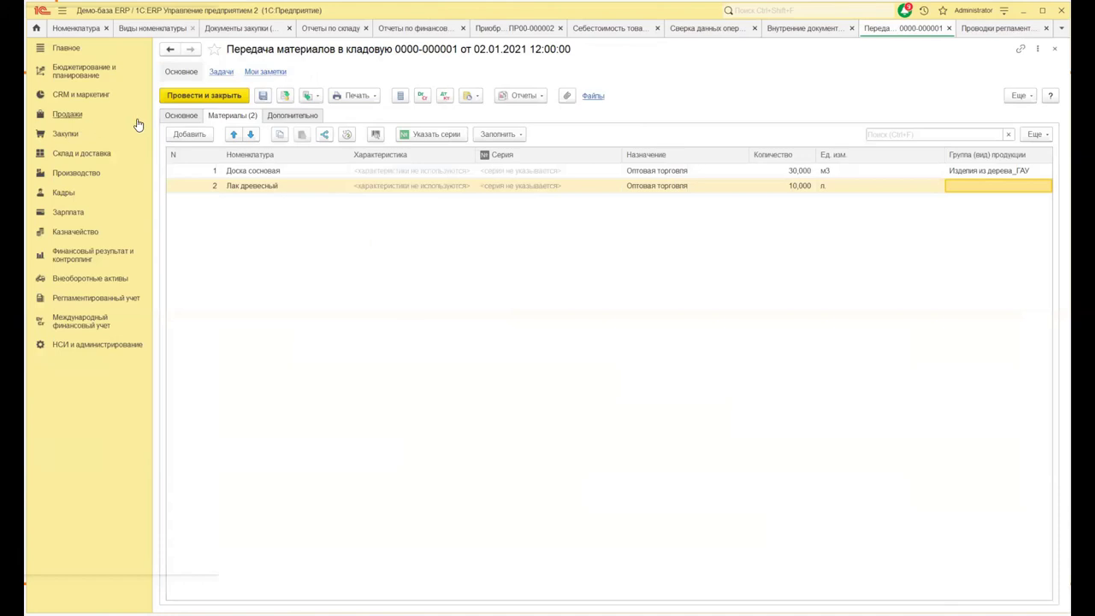
# - Check the document's warehouse, storeroom and materials against the credit accounts in both postings, and close the document and postings
pyautogui.click(181, 116)
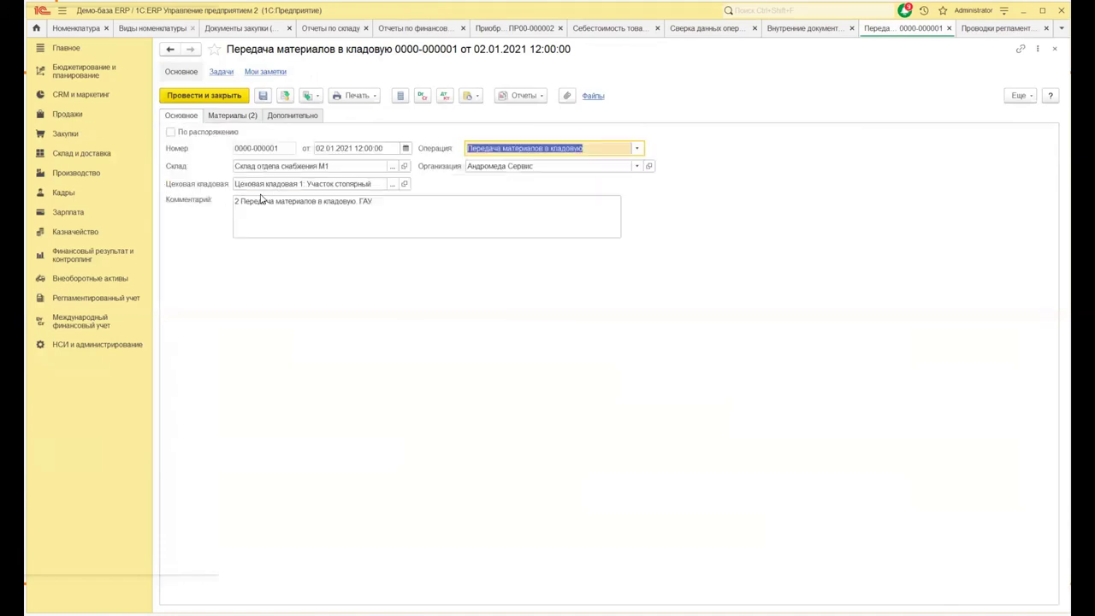
pyautogui.click(973, 30)
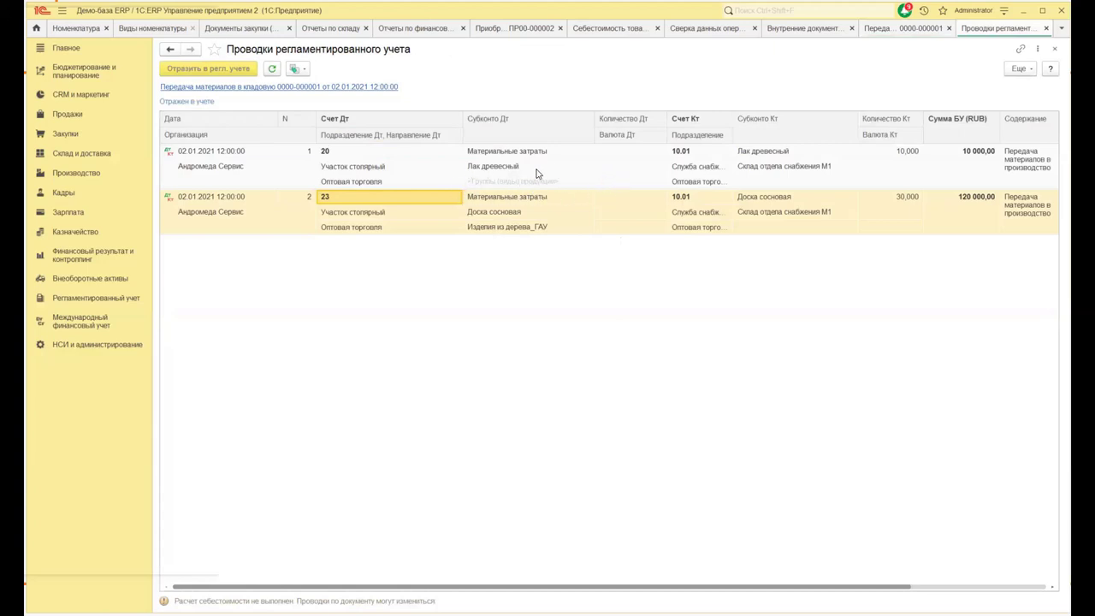
pyautogui.click(696, 202)
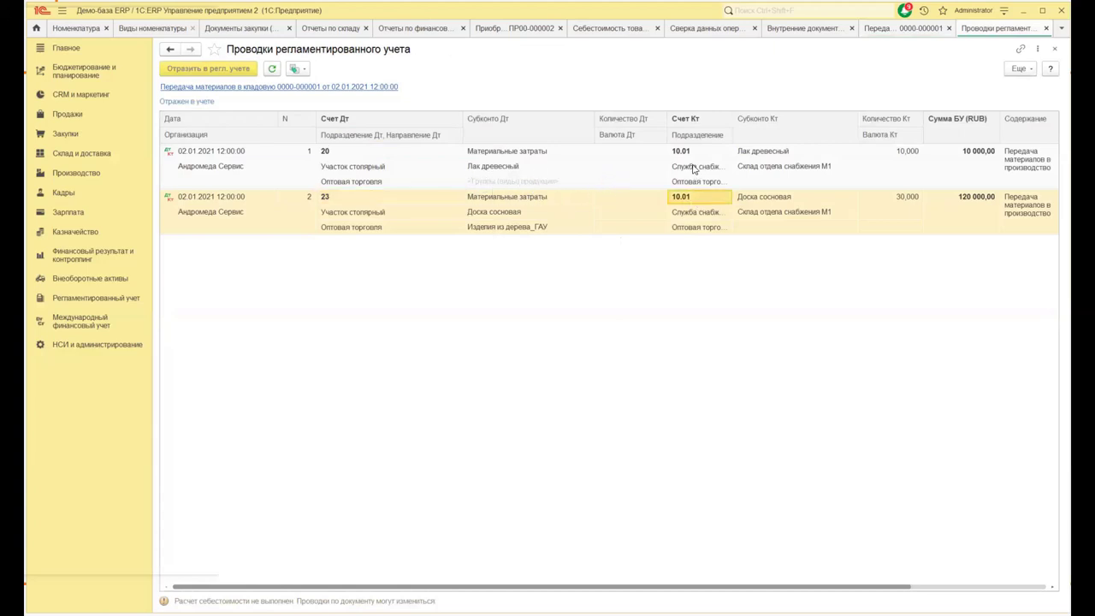
pyautogui.click(690, 157)
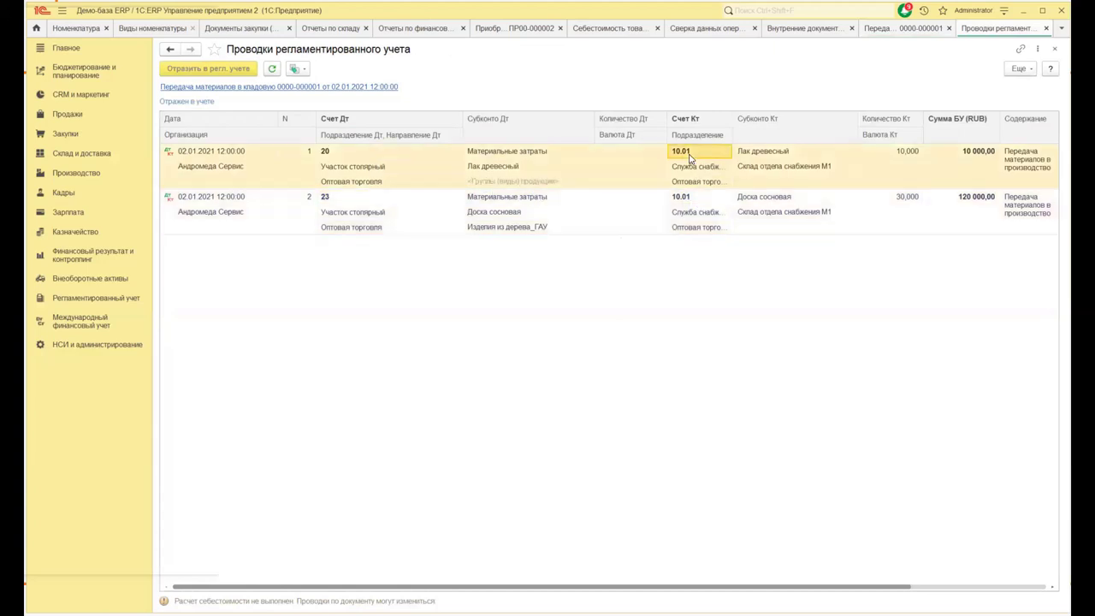
pyautogui.click(907, 29)
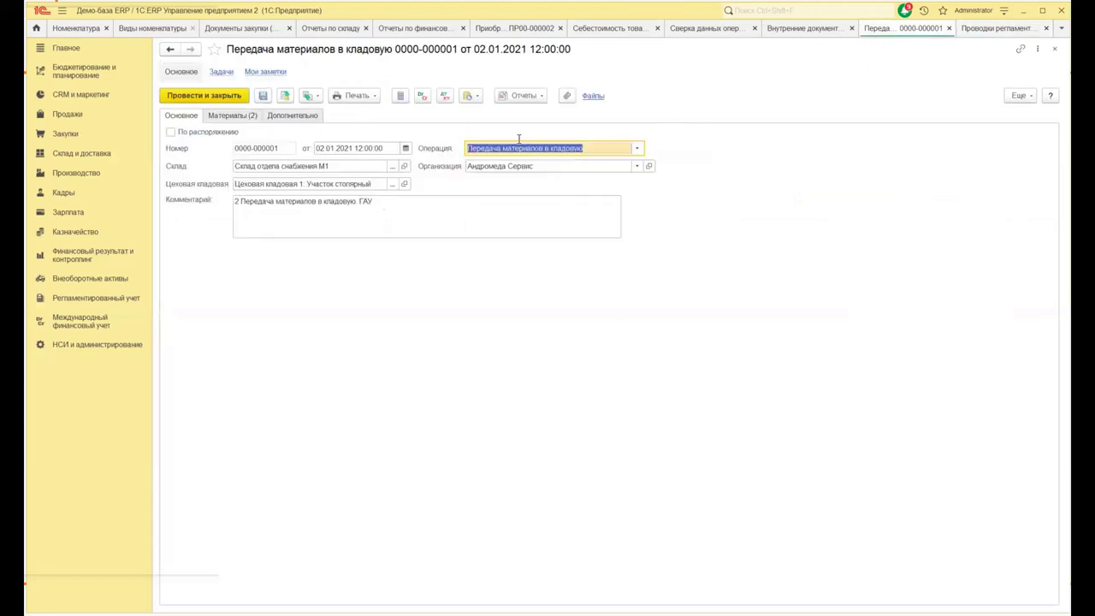
pyautogui.click(232, 115)
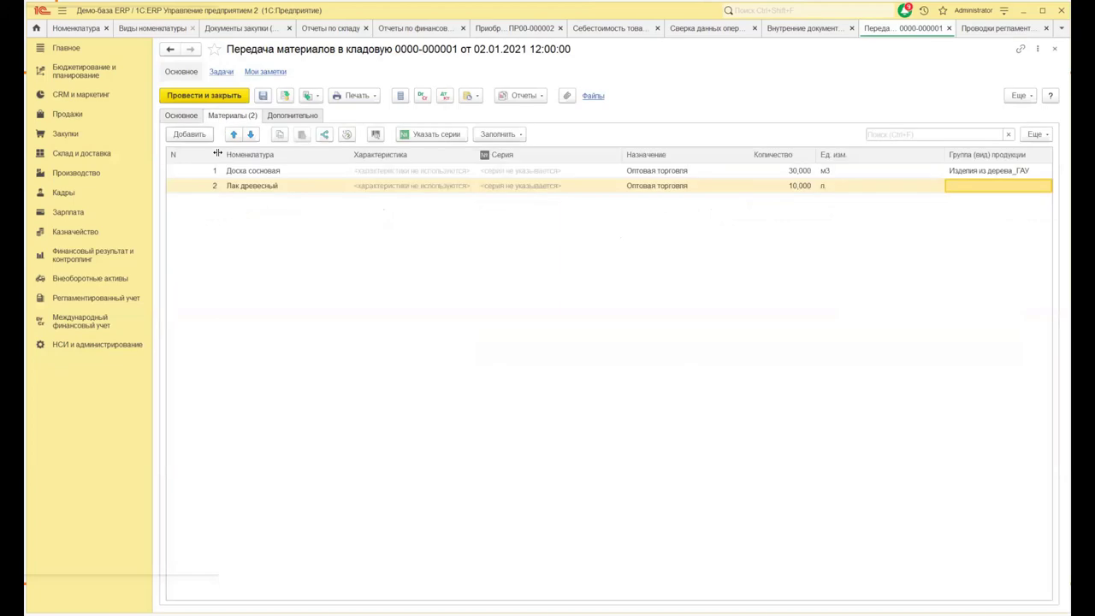
pyautogui.click(1055, 48)
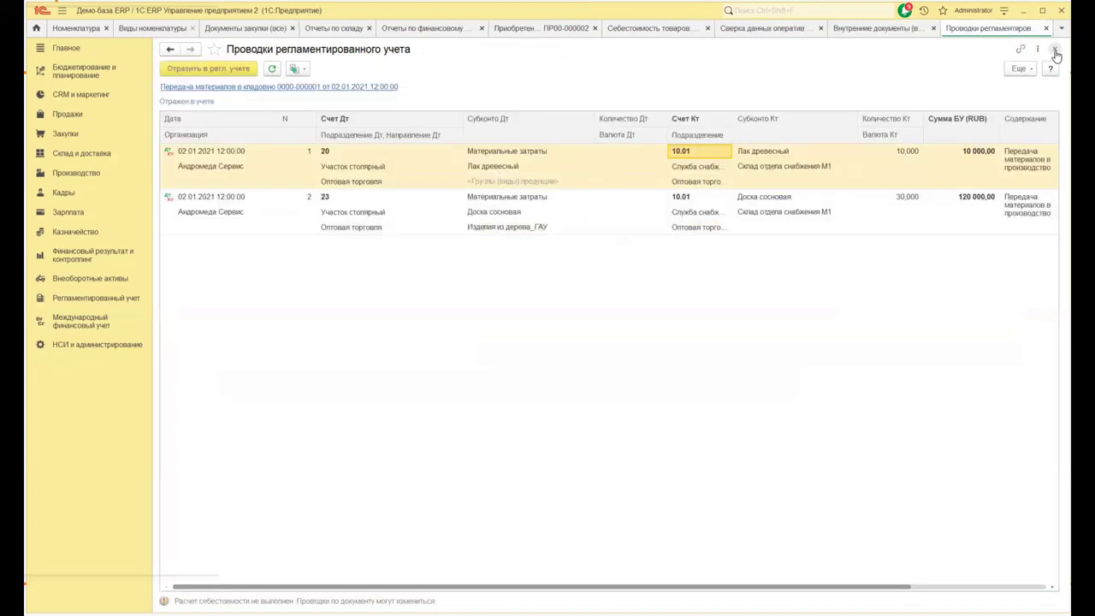
pyautogui.press('Escape')
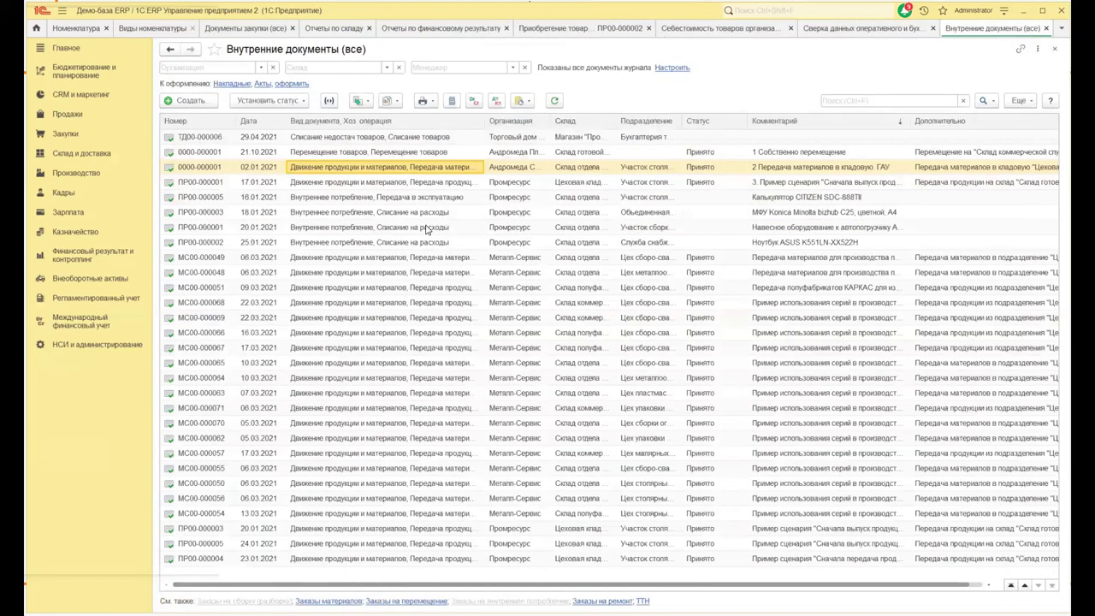
# - Open the Передача продукции из кладовой document of 17.01.2021 and review its products, main details and regulated accounting postings
pyautogui.click(370, 182)
pyautogui.doubleClick(370, 184)
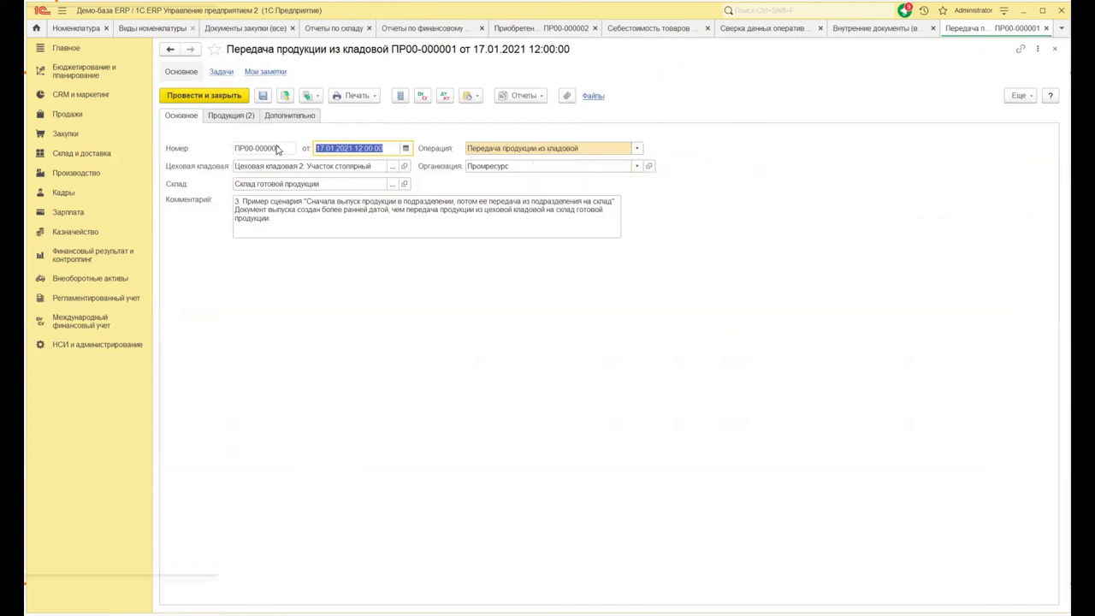
pyautogui.click(235, 117)
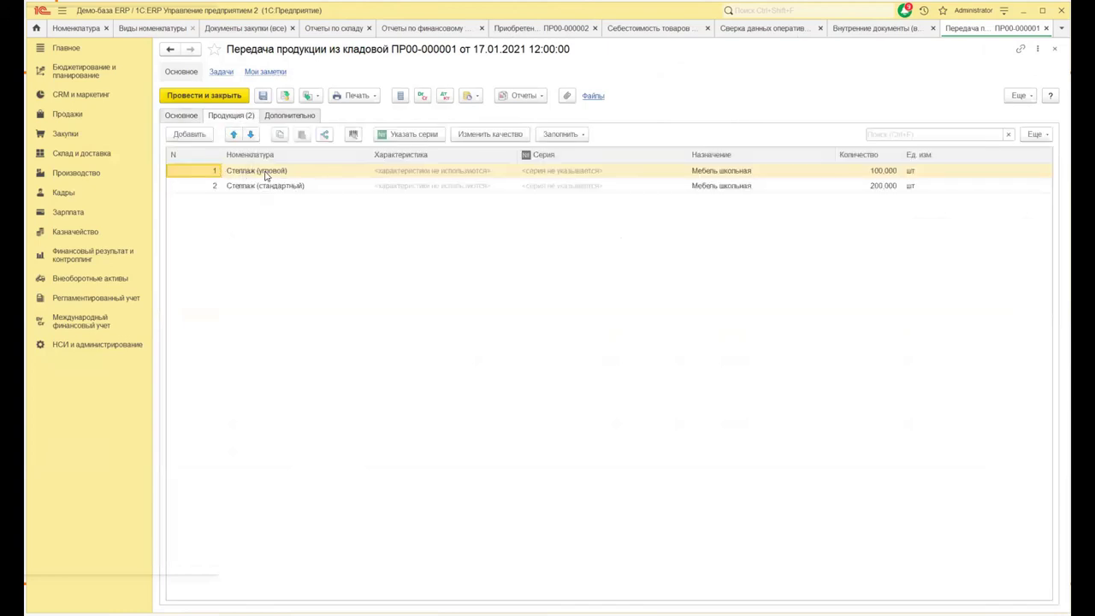
pyautogui.click(182, 117)
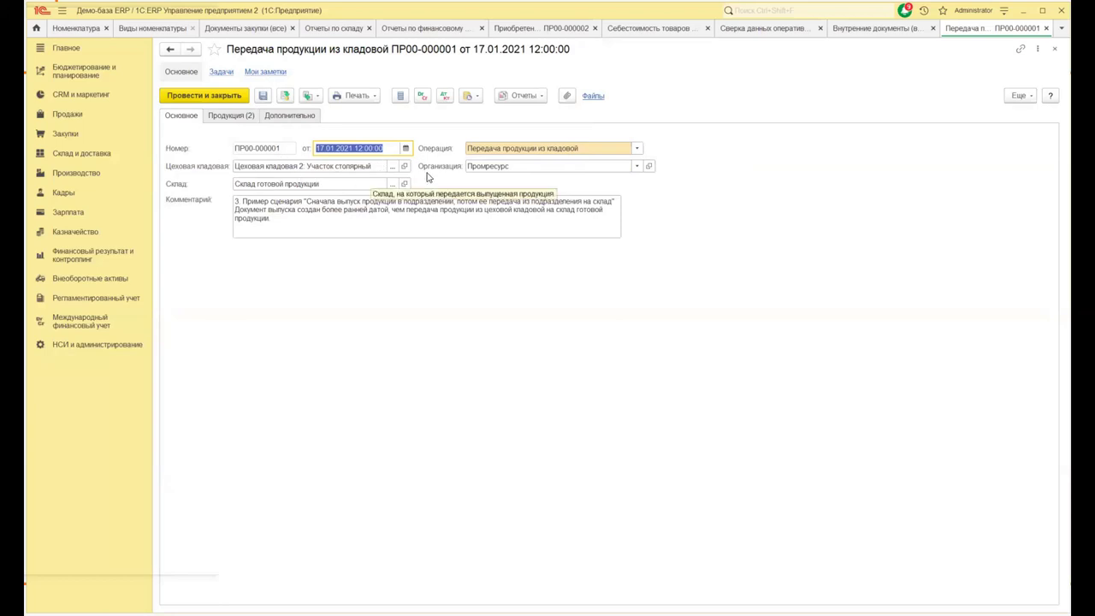
pyautogui.click(444, 96)
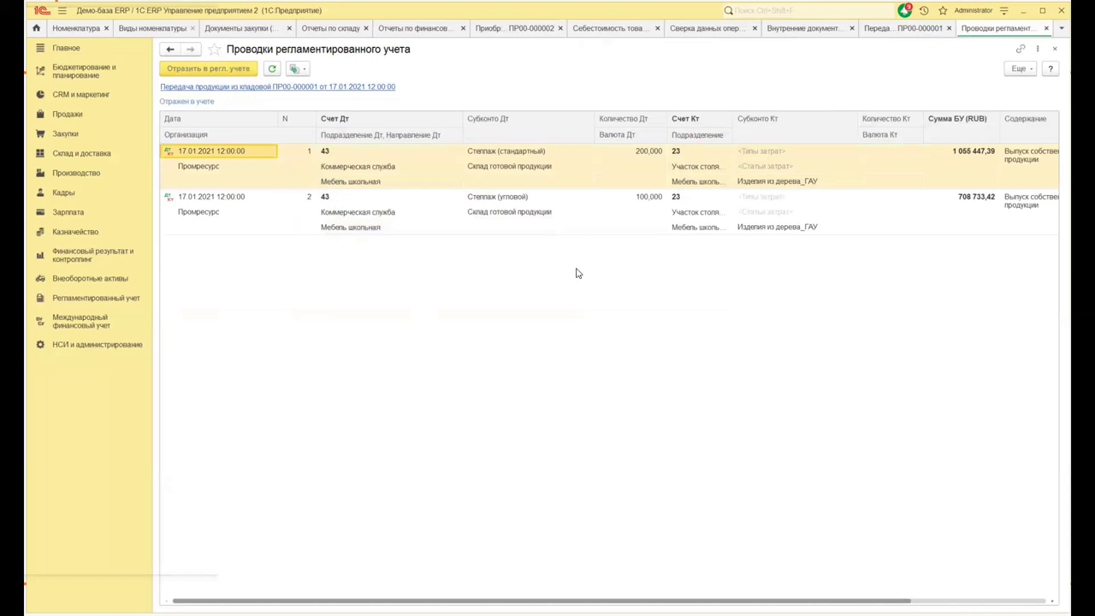
pyautogui.click(1055, 49)
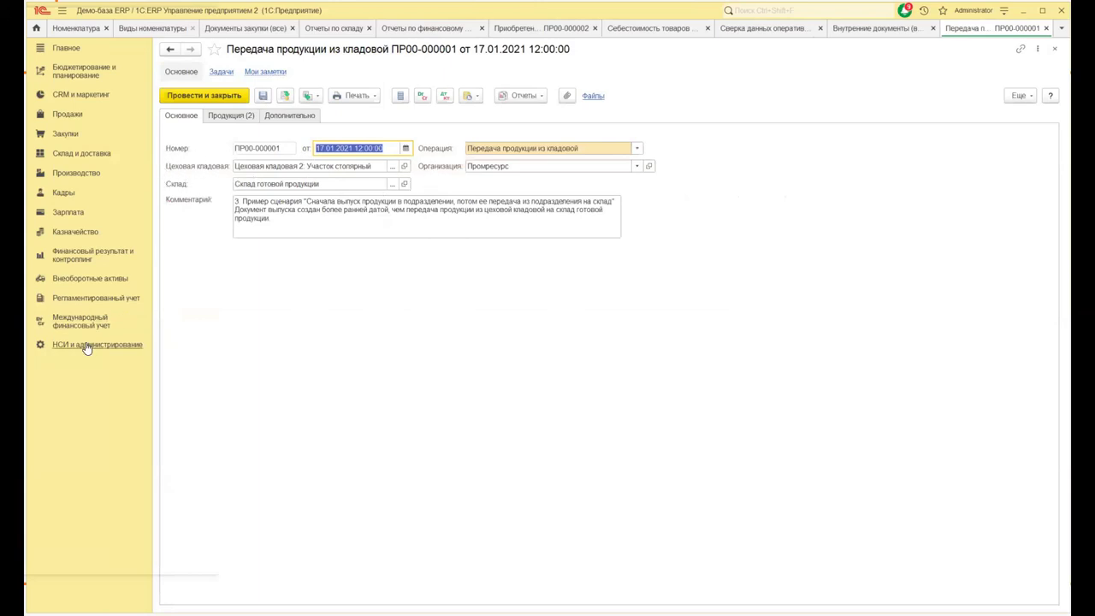
# - Examine the general production accounts and their exceptions in the regulated accounting reflection settings, and return to the internal documents list
pyautogui.click(84, 297)
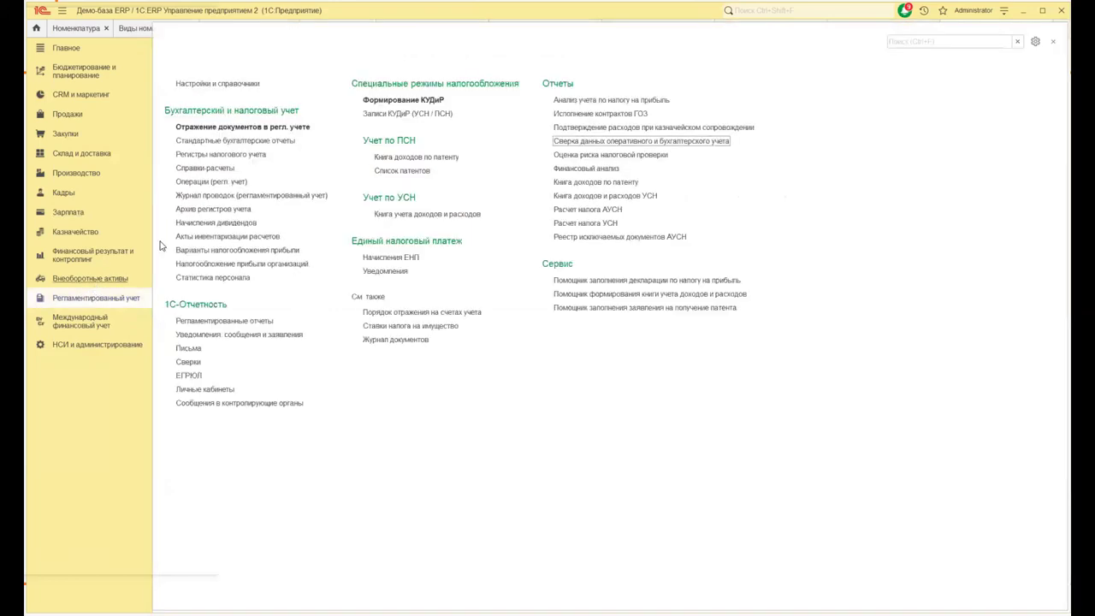
pyautogui.click(195, 127)
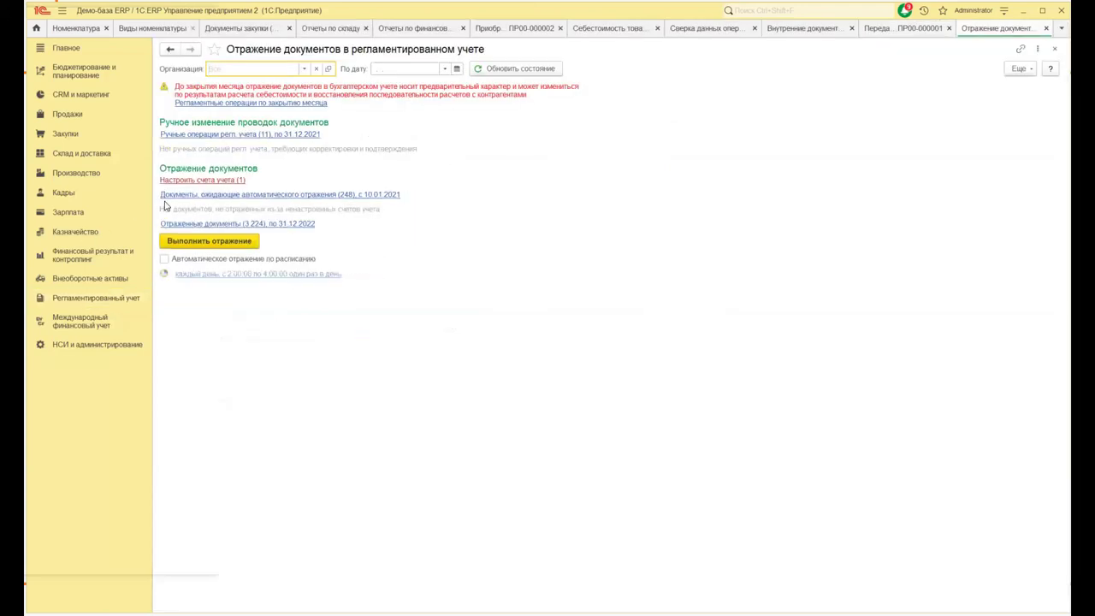
pyautogui.click(197, 180)
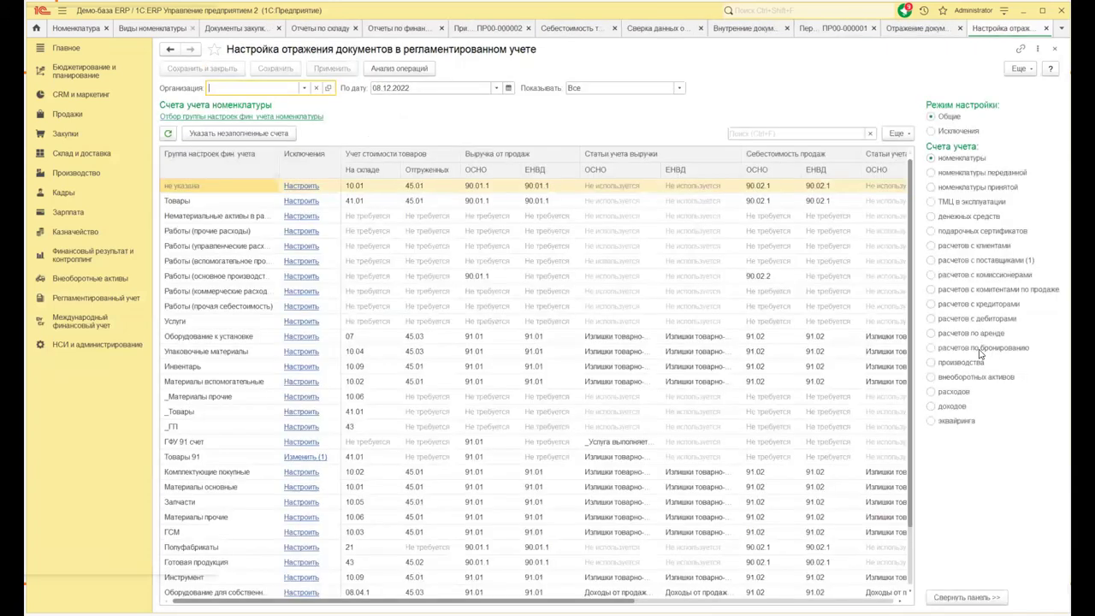
pyautogui.click(959, 363)
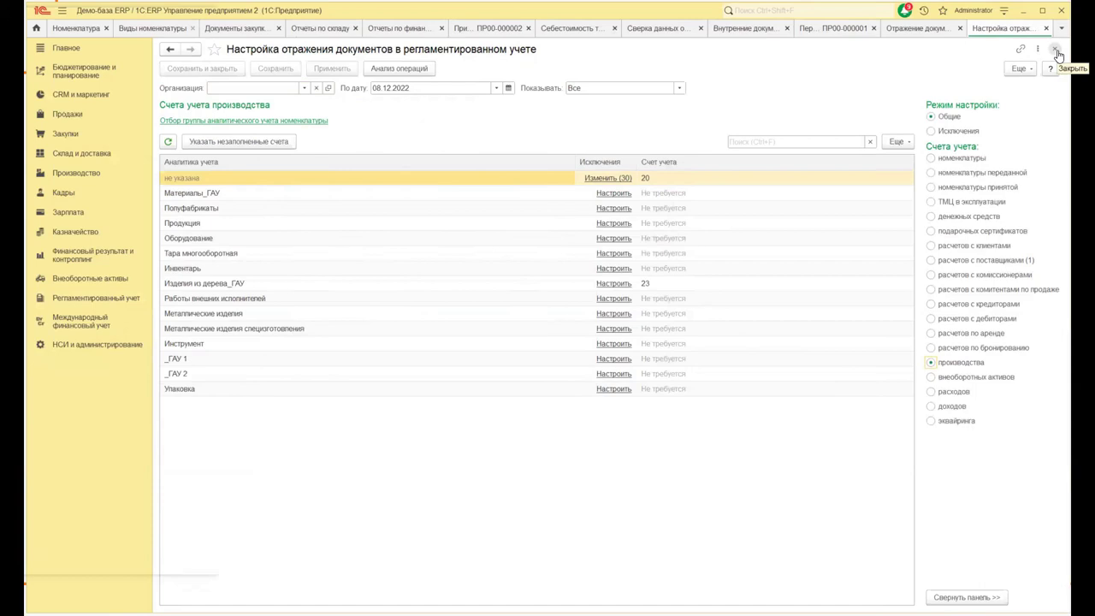
pyautogui.click(606, 178)
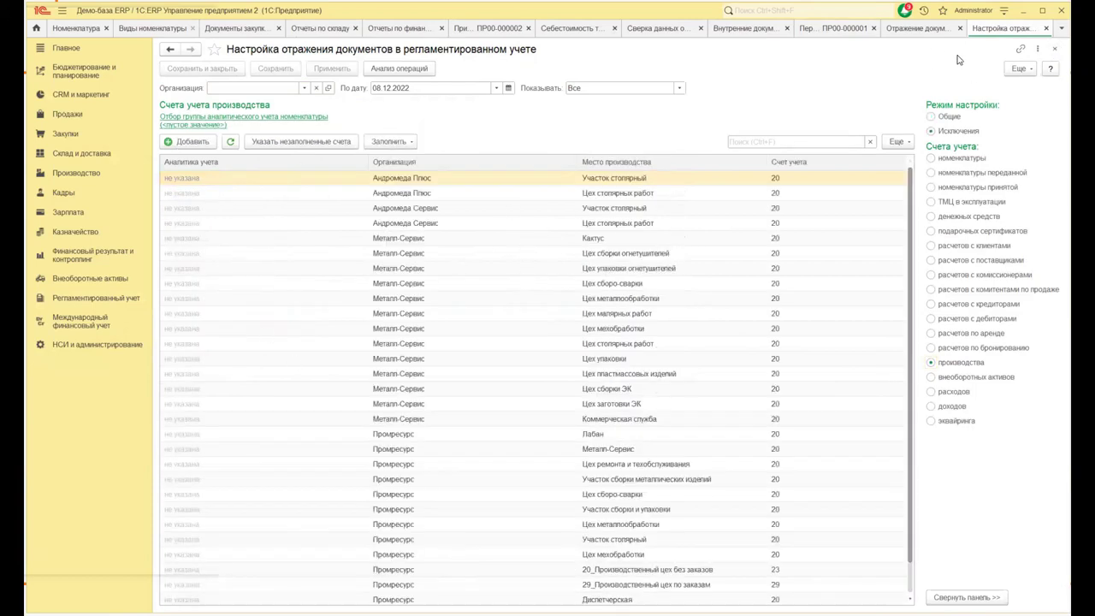
pyautogui.click(1053, 53)
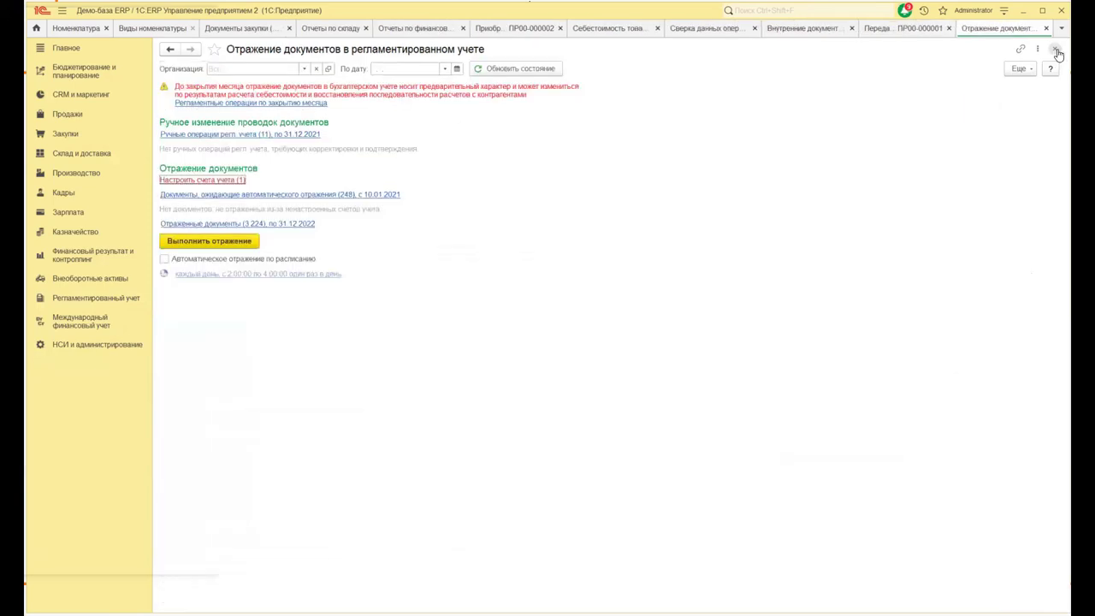
pyautogui.click(1057, 53)
pyautogui.press('Escape')
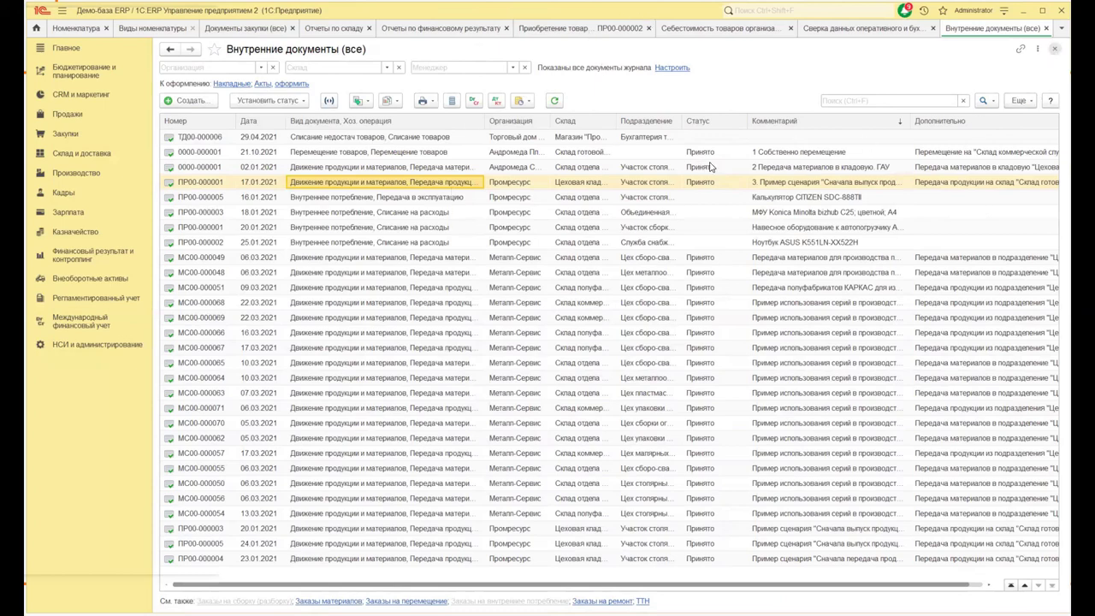
# - Close the internal documents list and make the purchase documents list include all document types and business operations
pyautogui.click(1055, 49)
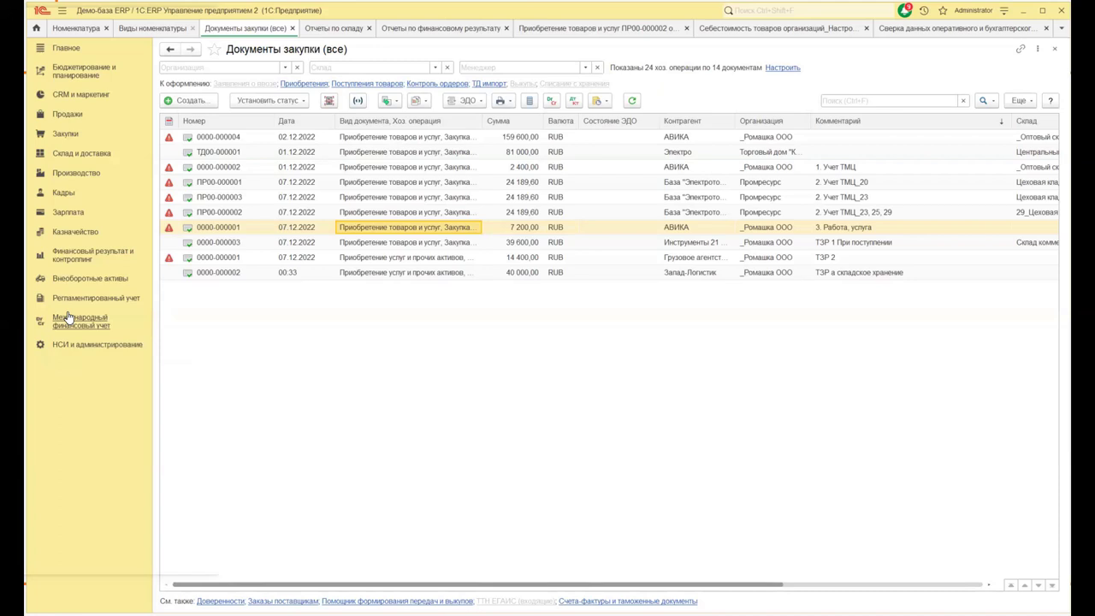
pyautogui.click(783, 68)
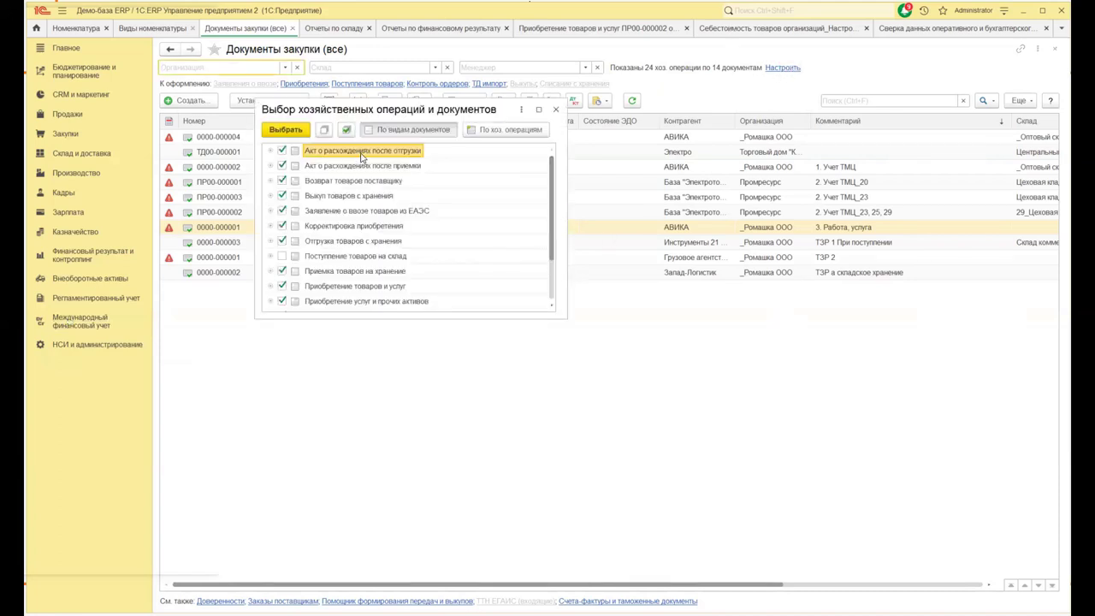
pyautogui.click(344, 133)
pyautogui.click(288, 130)
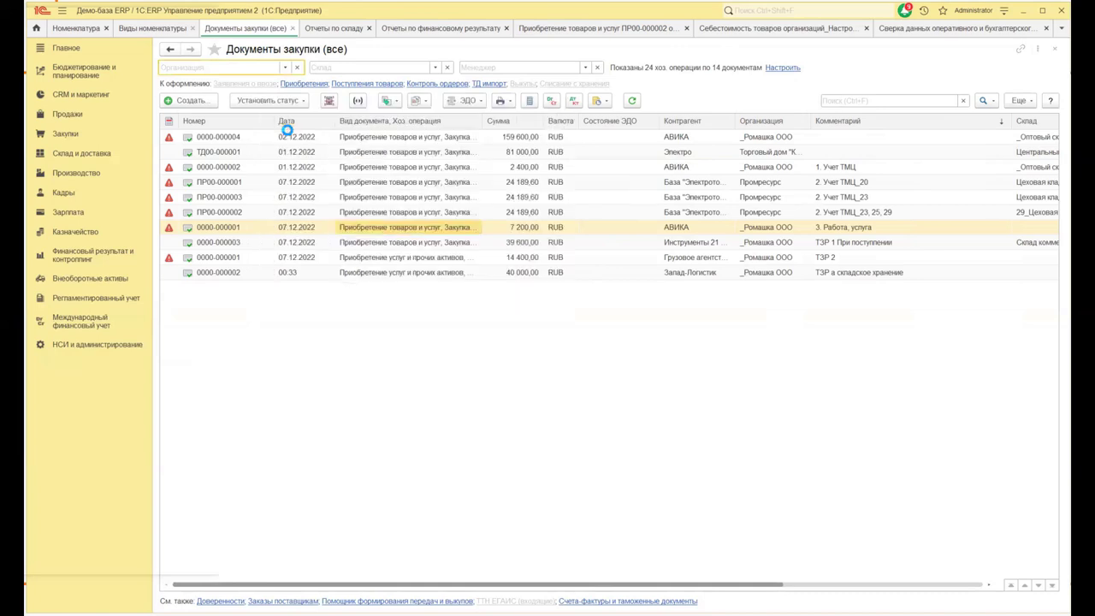
pyautogui.click(361, 247)
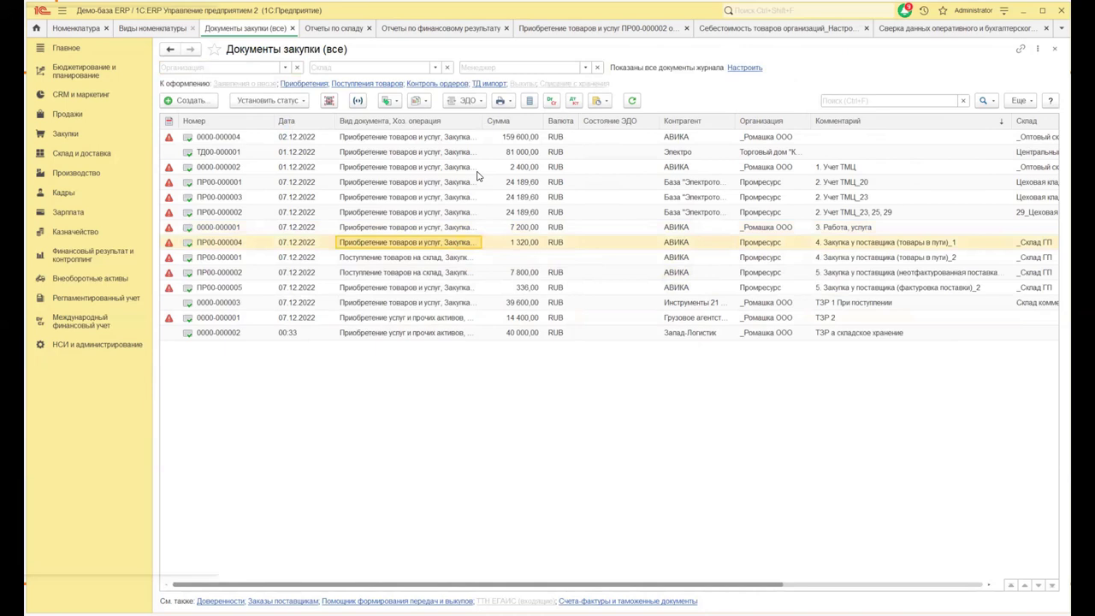
# - Open the purchase document commented "4. Закупка у поставщика (товары в пути)_1" and review its contract's settlement and paperwork terms
pyautogui.click(384, 243)
pyautogui.doubleClick(382, 243)
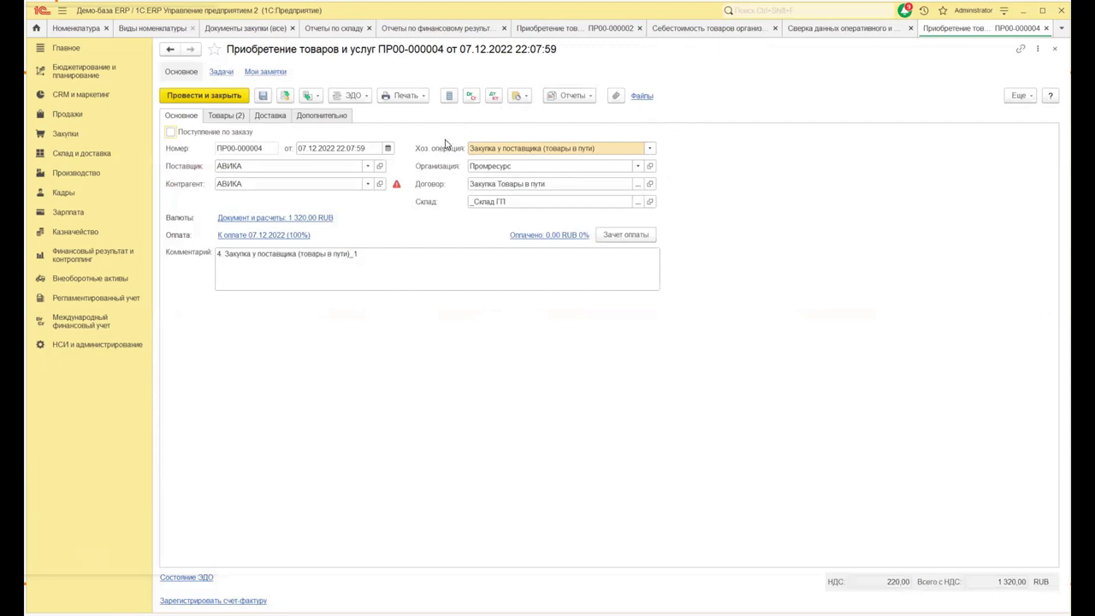
pyautogui.click(650, 184)
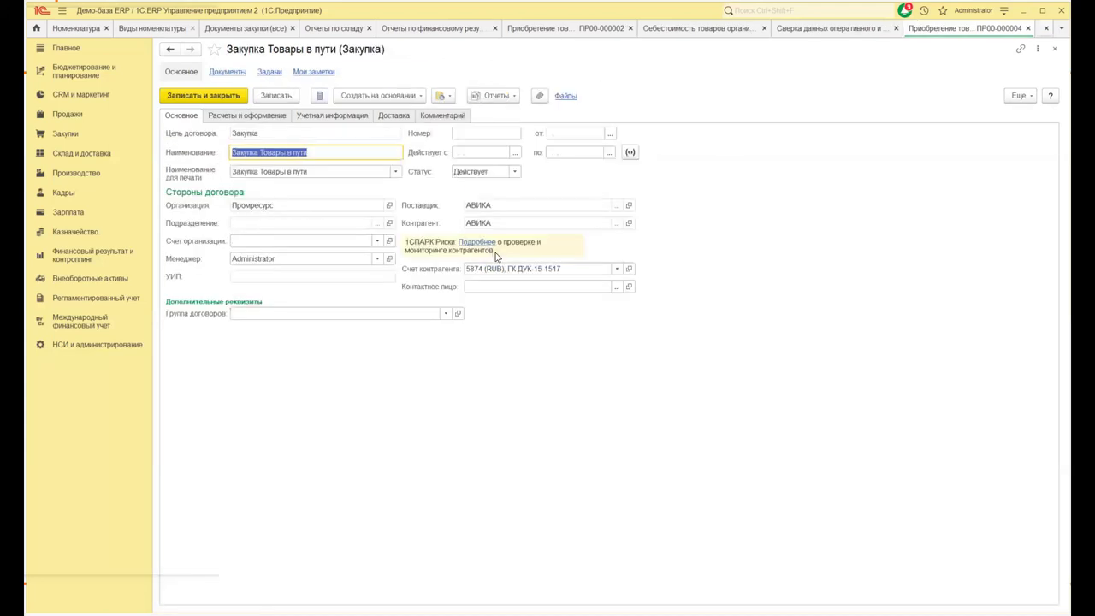
pyautogui.click(248, 117)
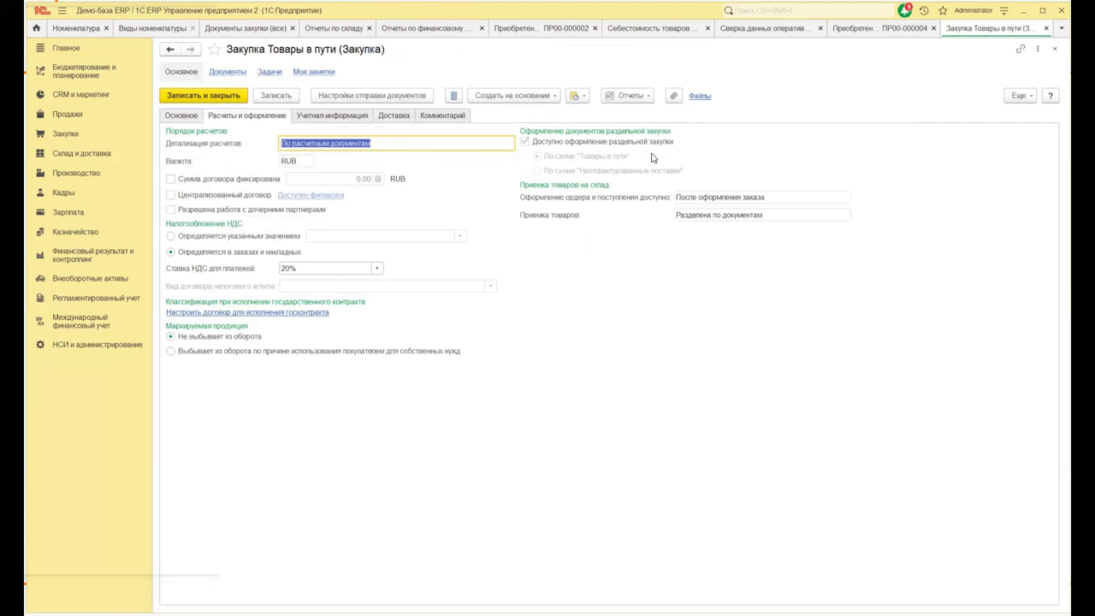
# - Unlock the contract's attributes to examine the "Товары в пути" and "Неотфактурованные поставки" separate purchase schemes, and close it without saving
pyautogui.click(1023, 97)
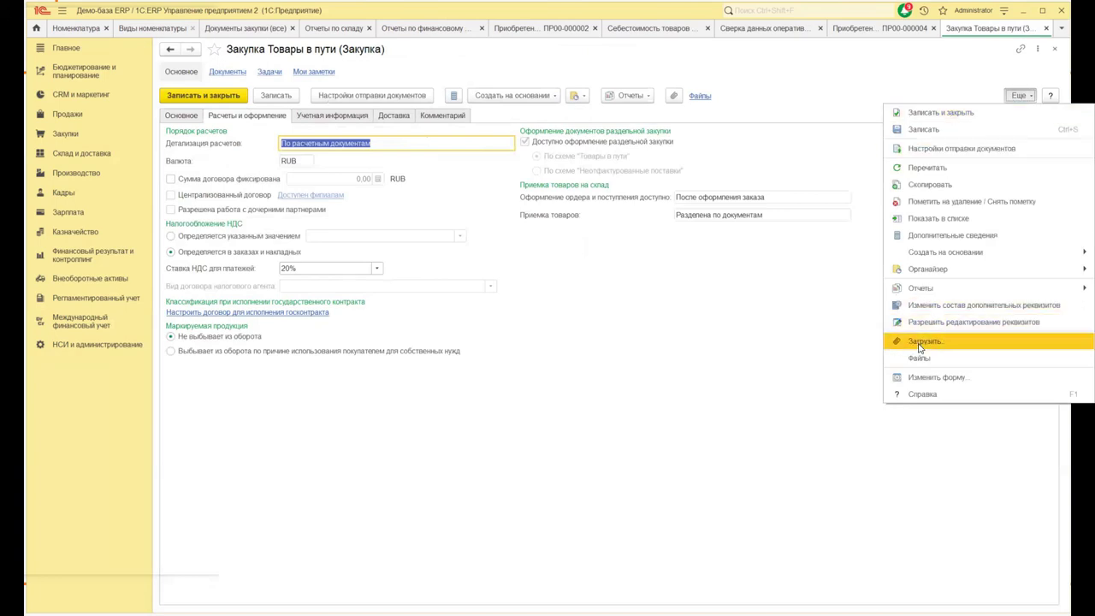
pyautogui.click(857, 329)
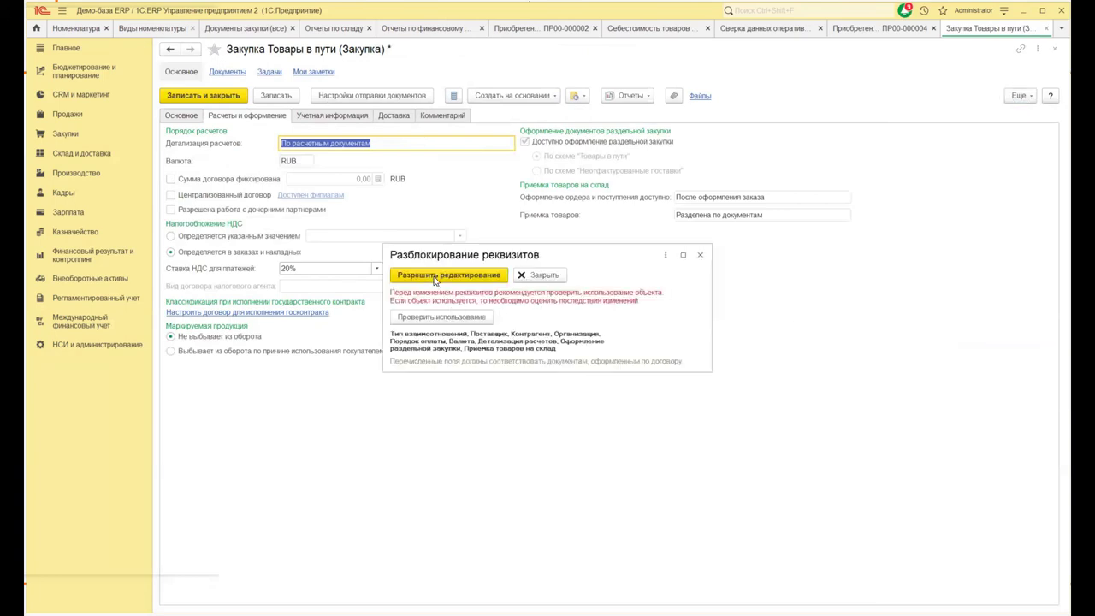
pyautogui.click(437, 281)
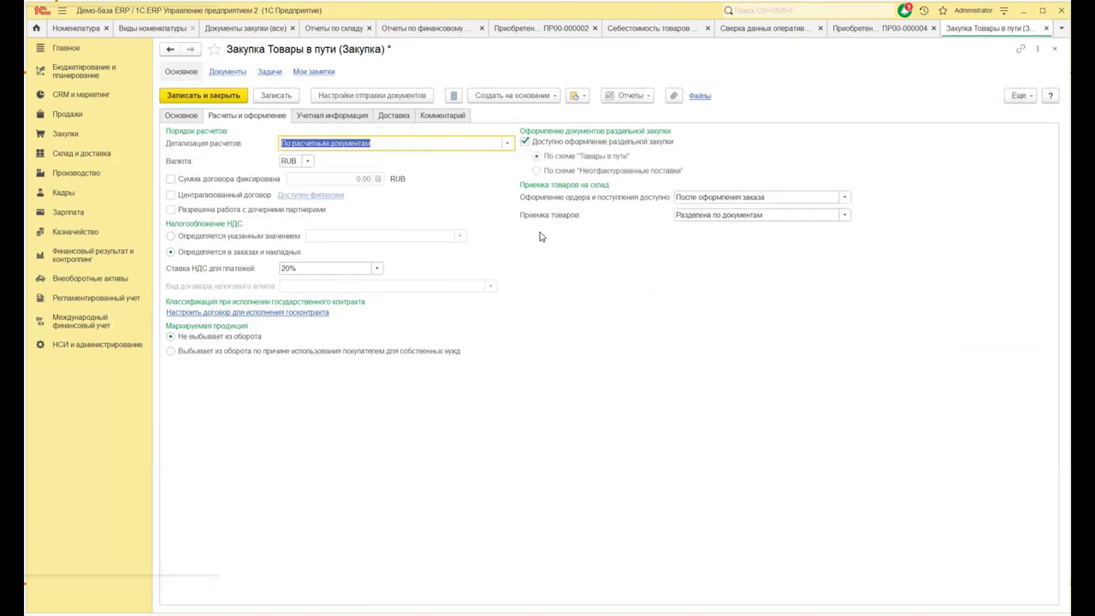
pyautogui.click(538, 174)
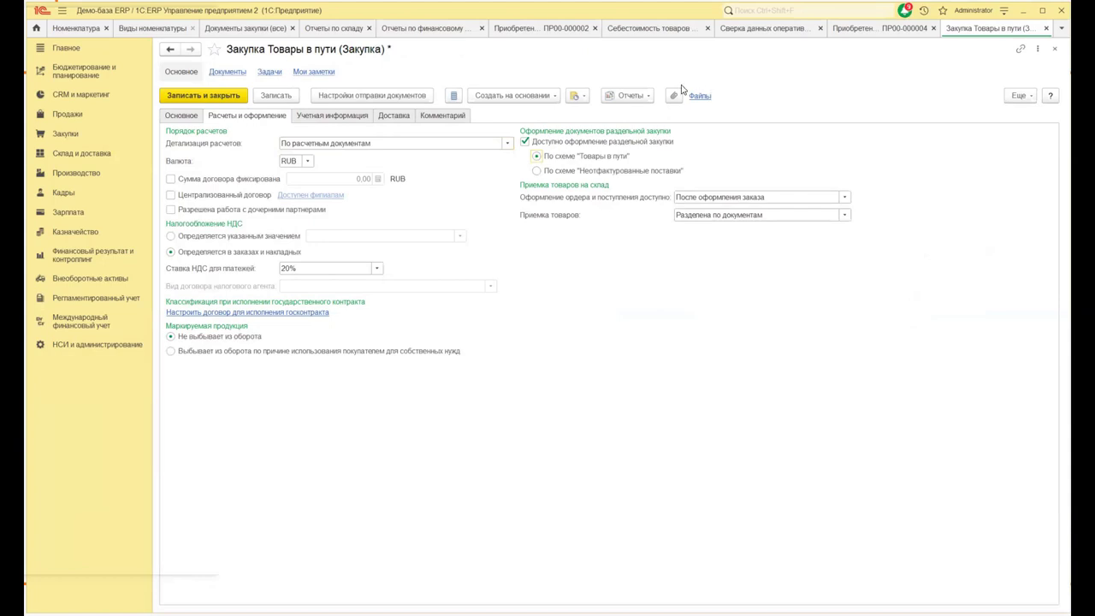
pyautogui.click(1055, 49)
pyautogui.click(585, 336)
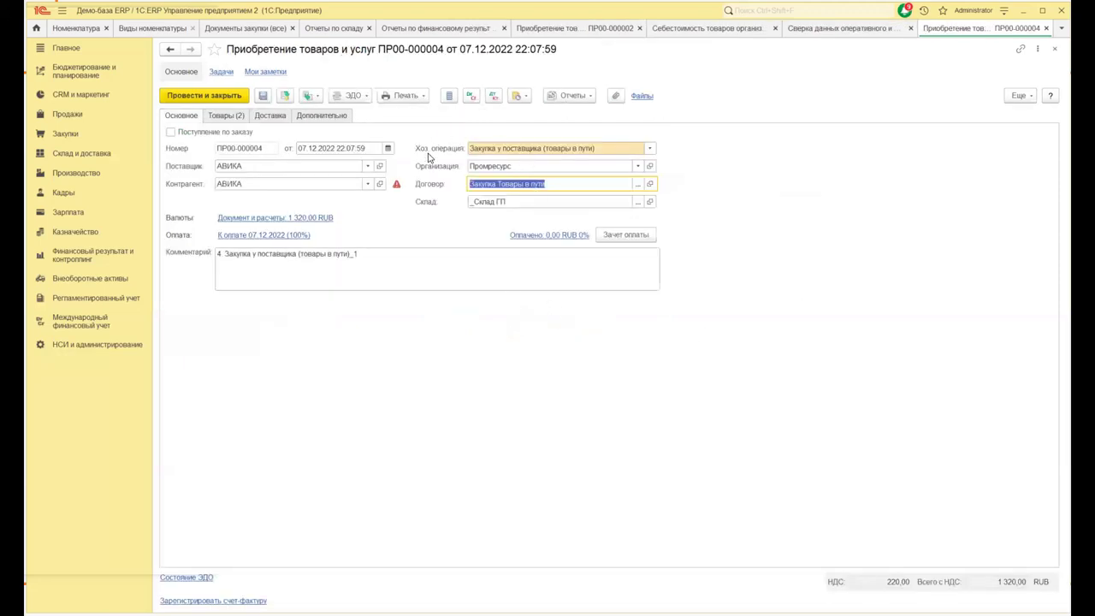
# - Try the operation Закупка у поставщика (фактуровка поставки) with the contract cleared, and close the purchase document without saving
pyautogui.click(650, 148)
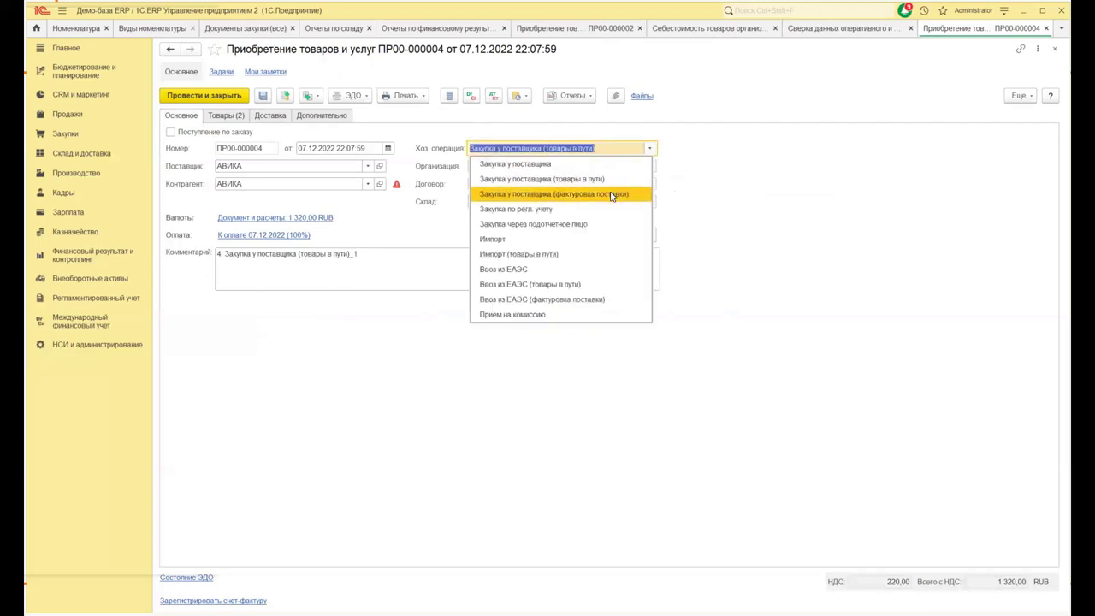
pyautogui.click(613, 195)
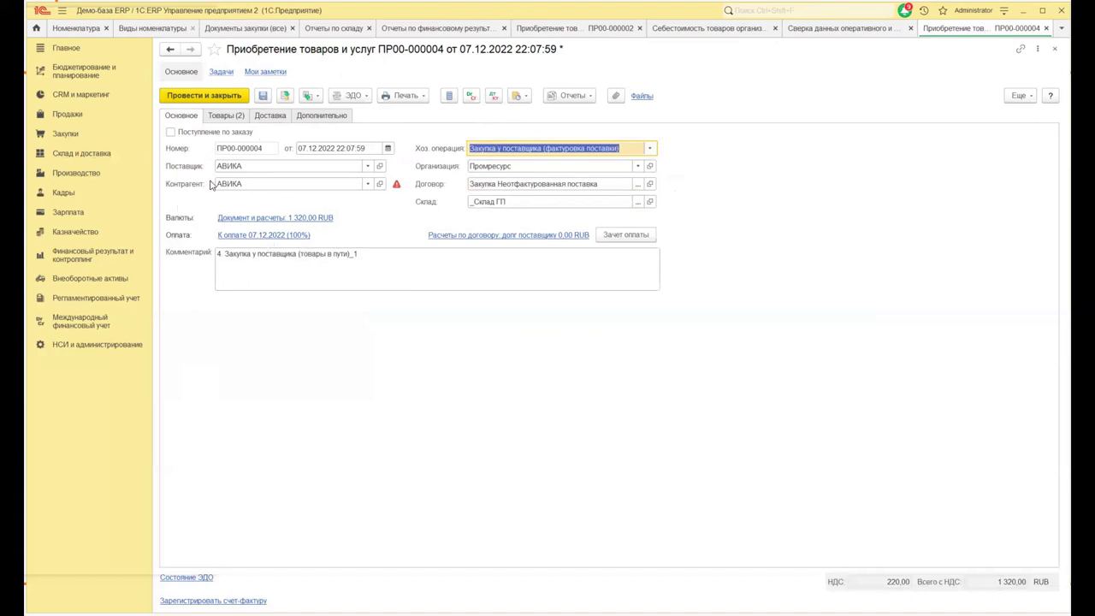
pyautogui.click(638, 187)
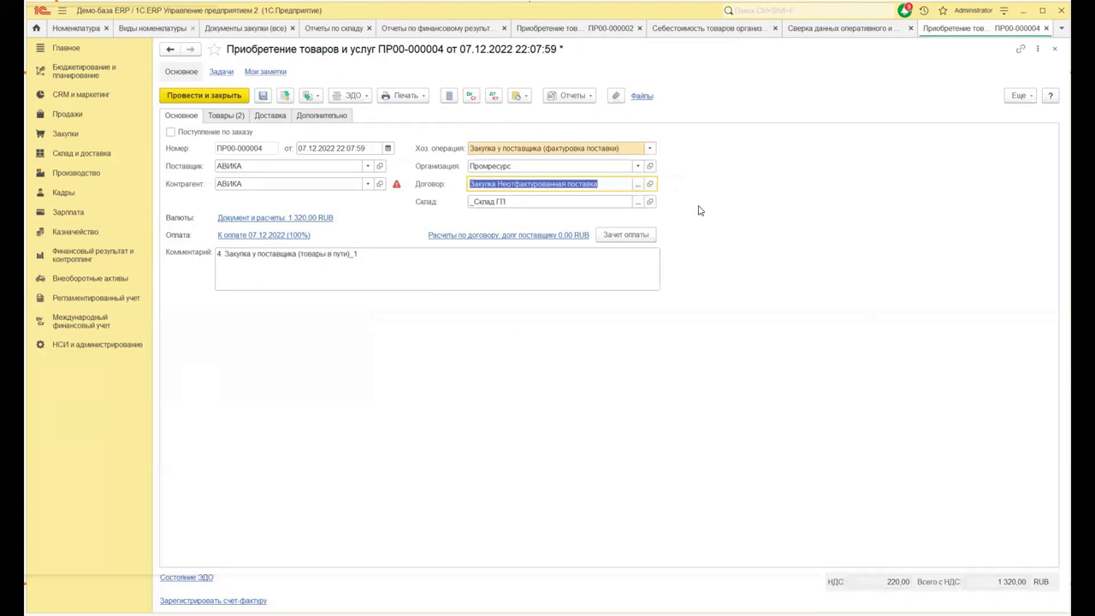
pyautogui.press('Delete')
pyautogui.press('Tab')
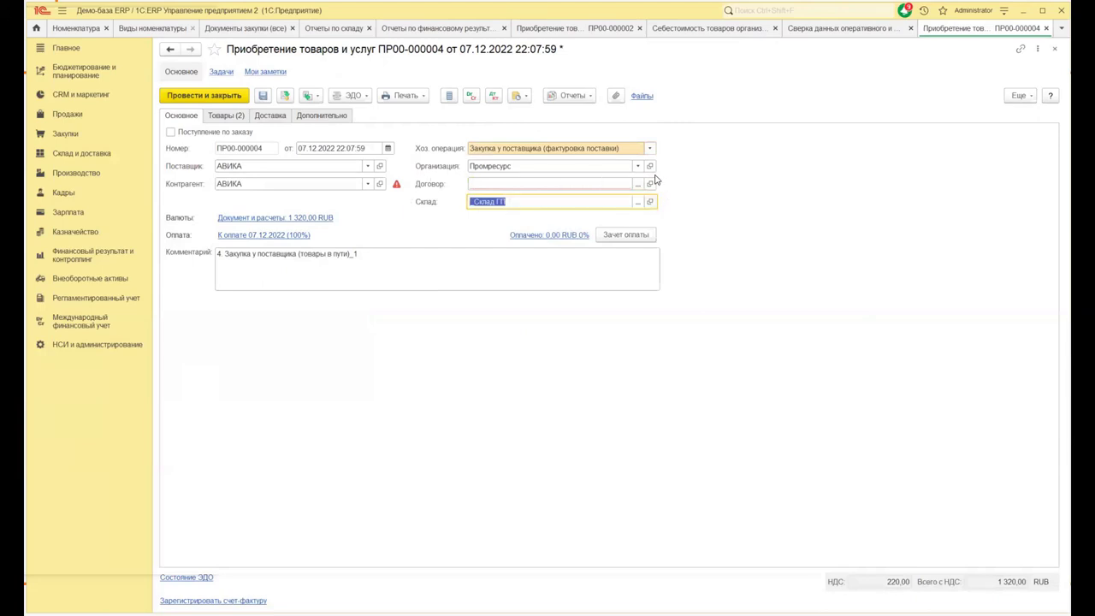
pyautogui.click(1056, 50)
pyautogui.click(597, 345)
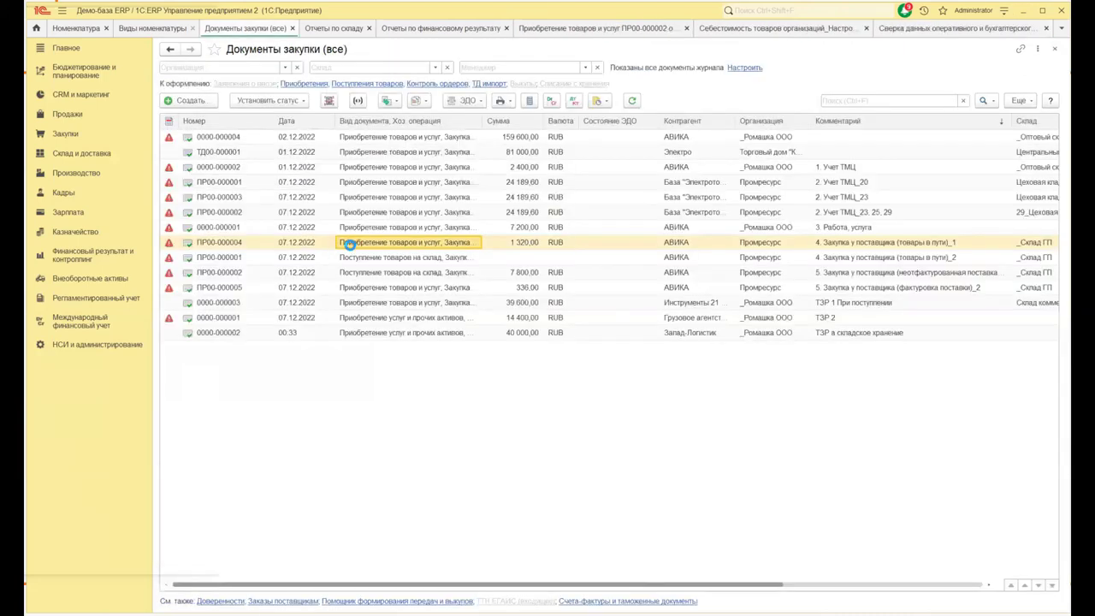
# - Reopen the goods-in-transit purchase document and review its goods and regulated accounting postings
pyautogui.doubleClick(350, 244)
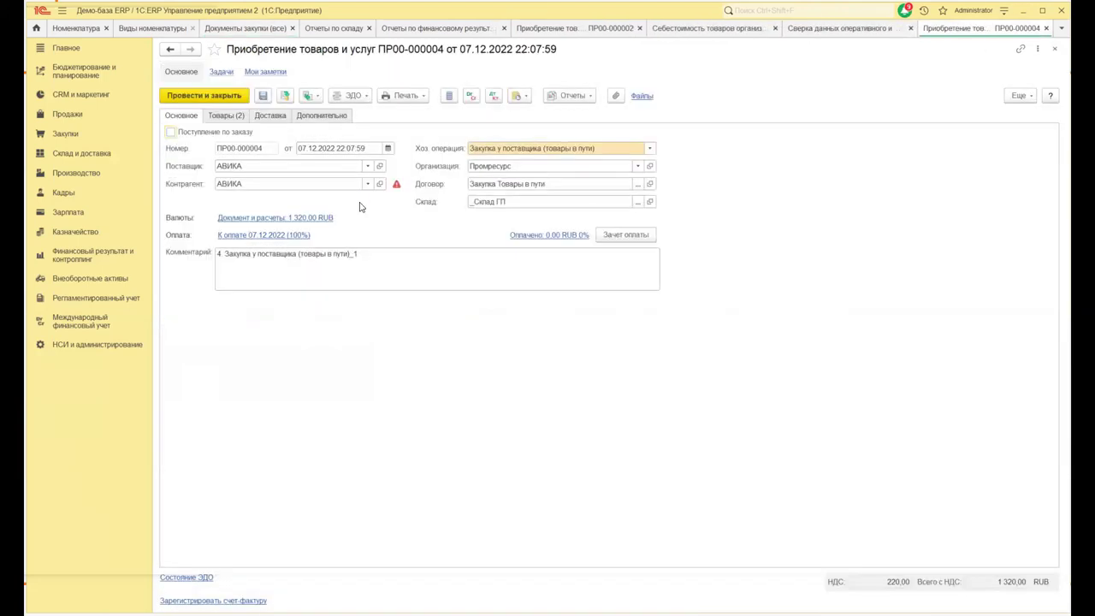
pyautogui.click(225, 116)
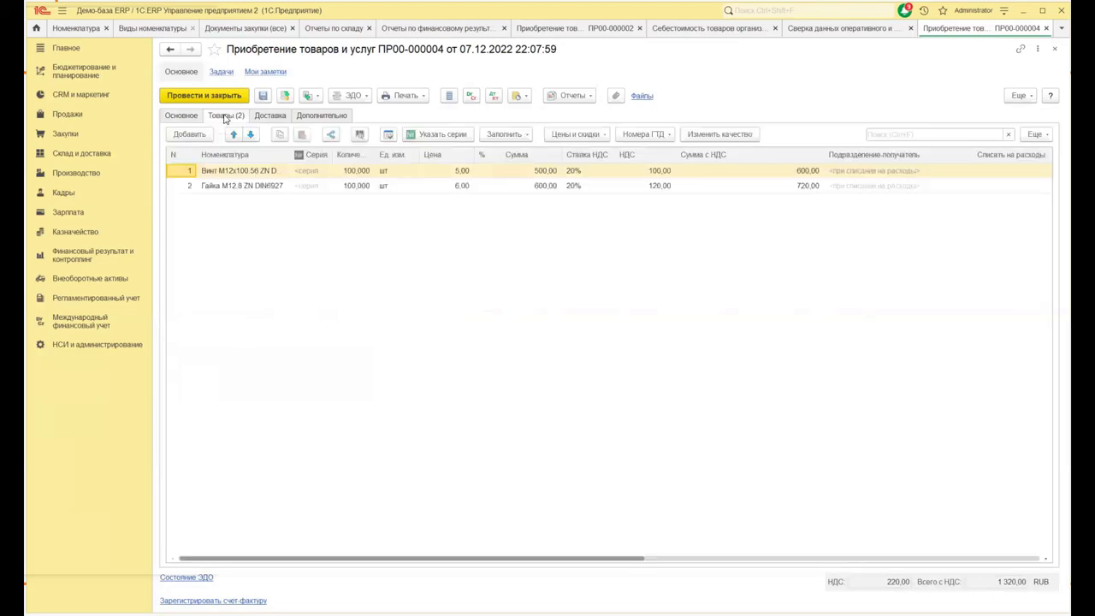
pyautogui.click(174, 118)
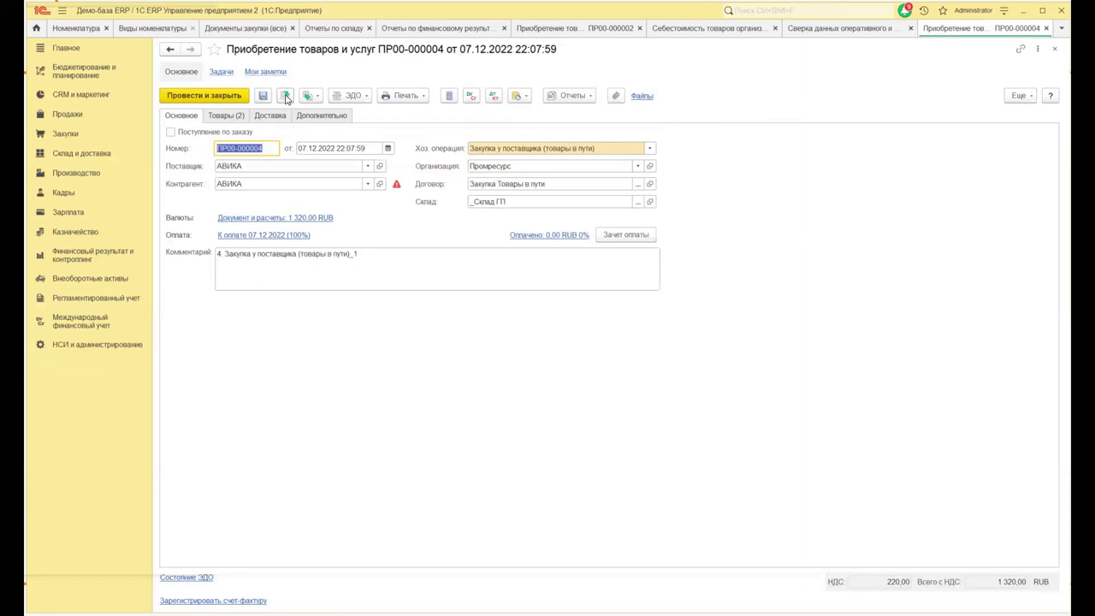
pyautogui.click(494, 96)
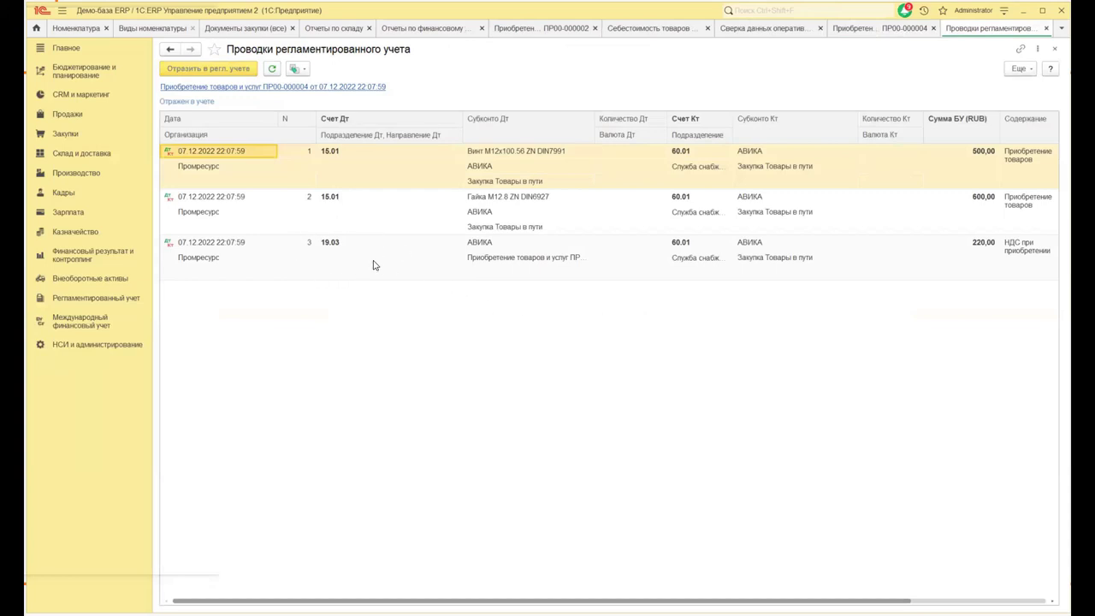
# - Open the item Гайка М12.8 ZN DIN6927 from its posting and view its financial accounting group Материалы основные
pyautogui.click(498, 198)
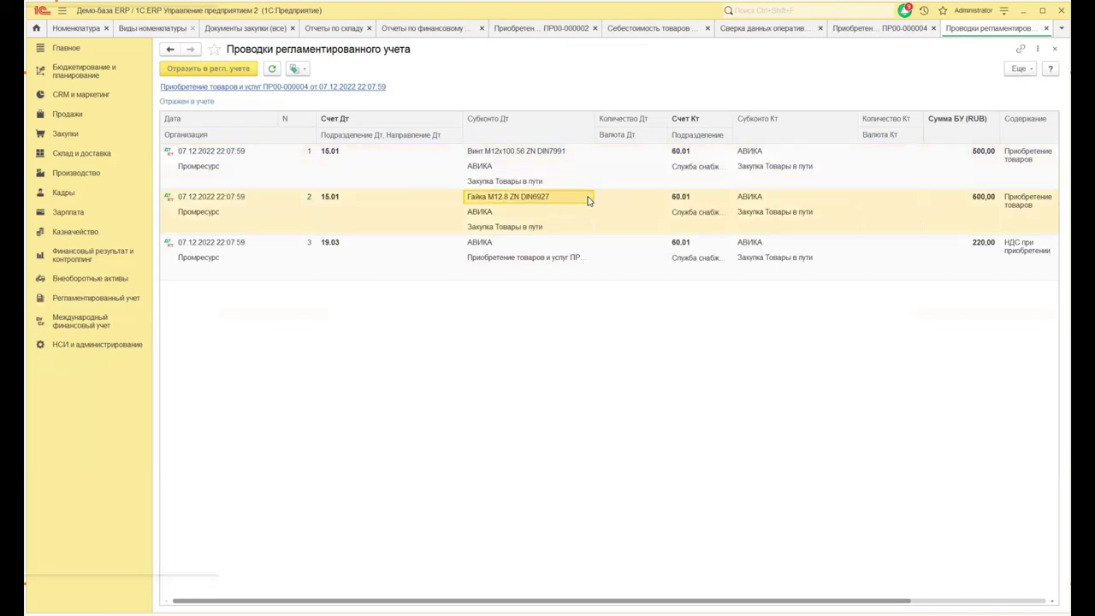
pyautogui.doubleClick(587, 197)
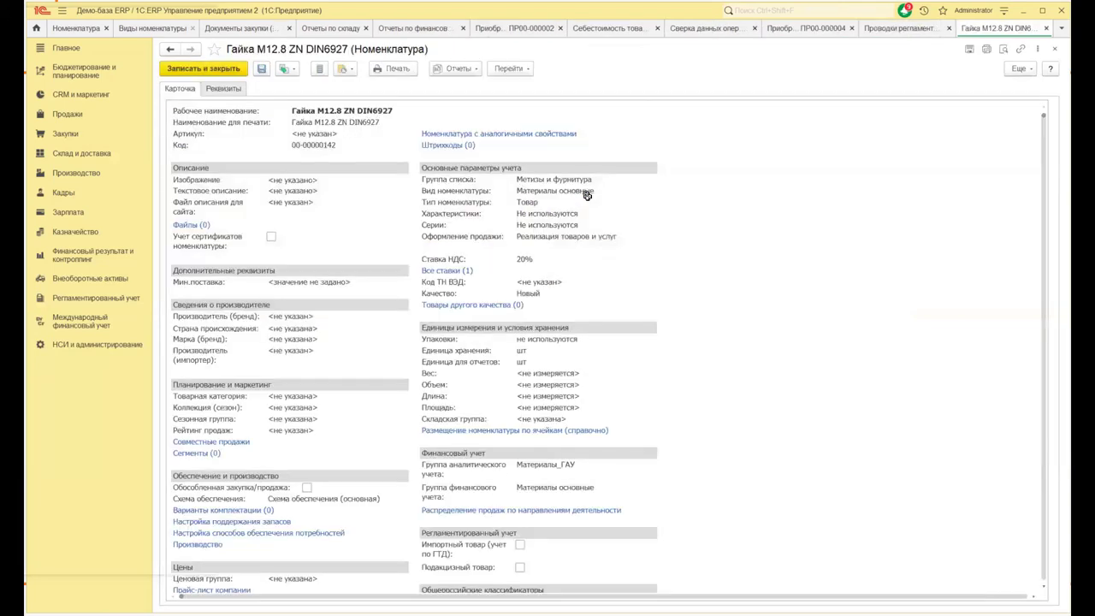
pyautogui.click(222, 89)
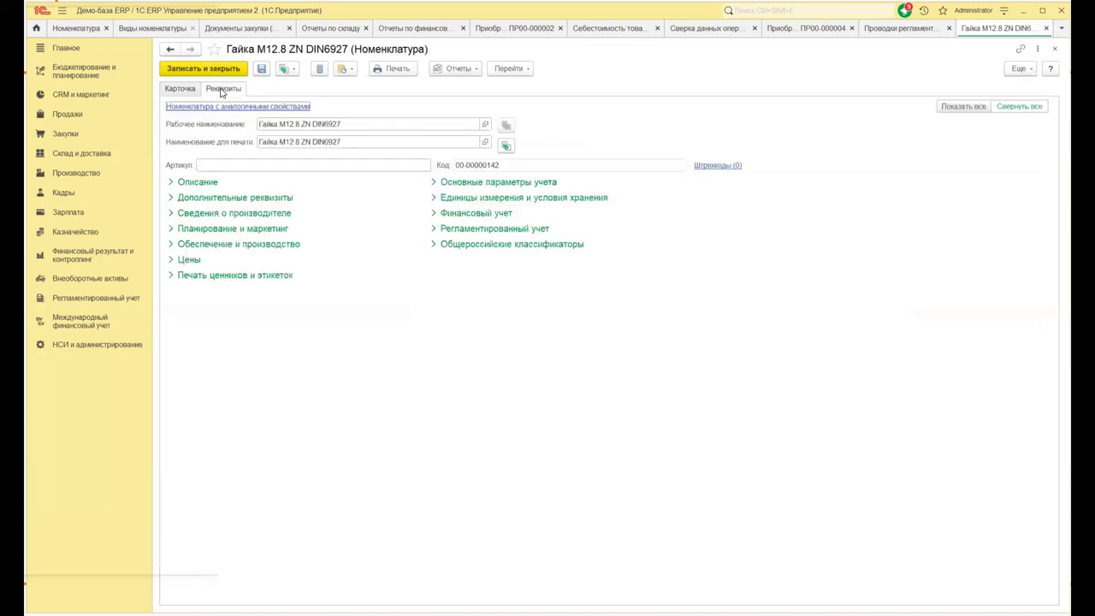
pyautogui.click(433, 214)
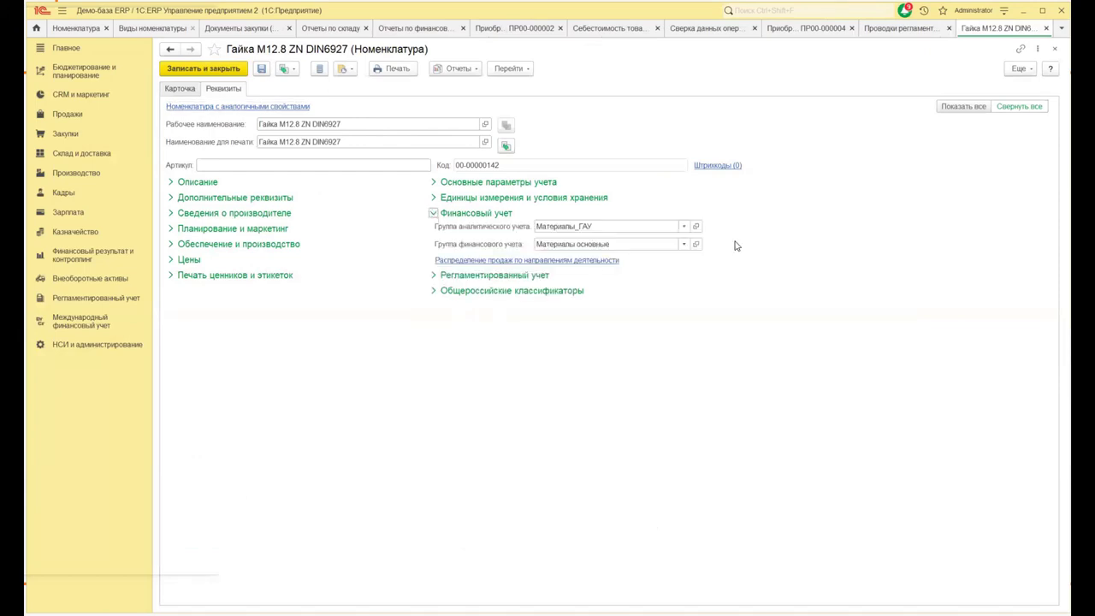
pyautogui.click(698, 245)
pyautogui.click(698, 245)
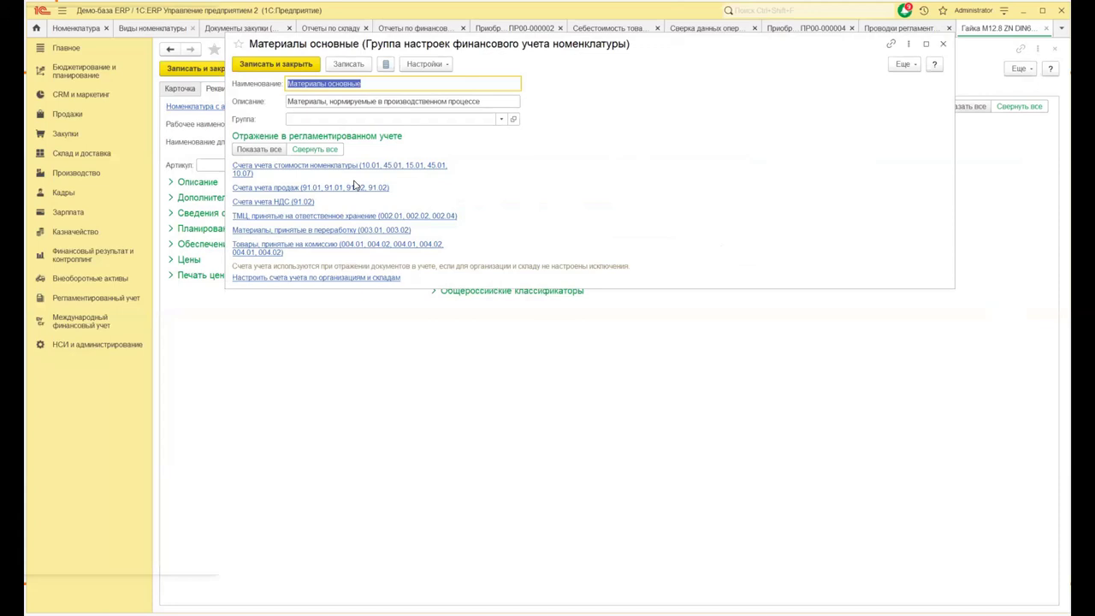
# - Show all accounts of the Материалы основные group, examine the accounts offered for acquisition costs, and close the group
pyautogui.click(250, 150)
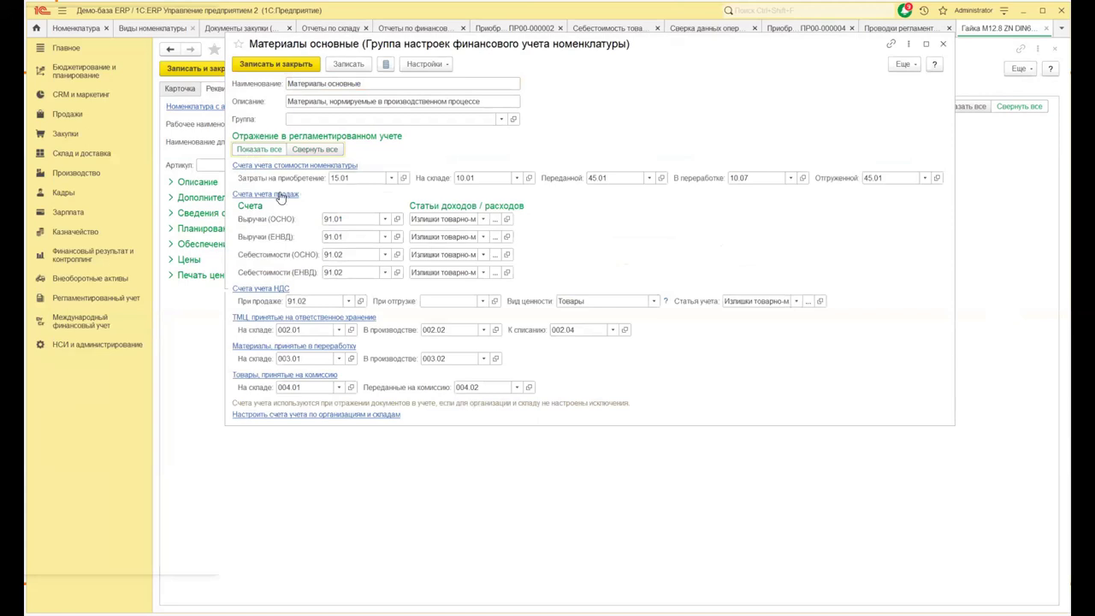
pyautogui.click(392, 178)
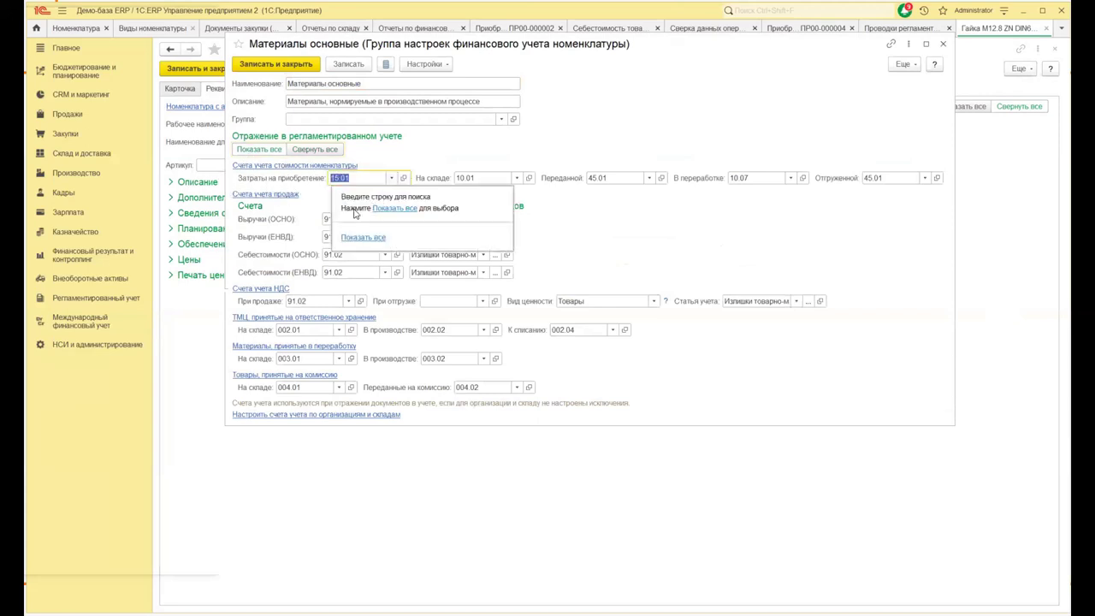
pyautogui.click(353, 234)
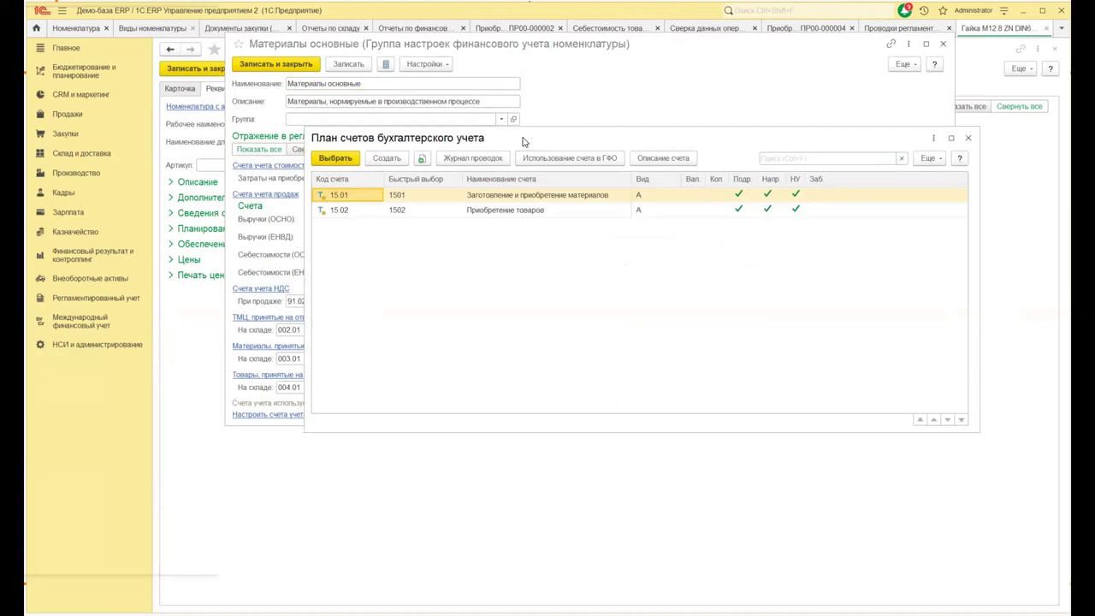
pyautogui.moveTo(523, 141); pyautogui.dragTo(464, 218)
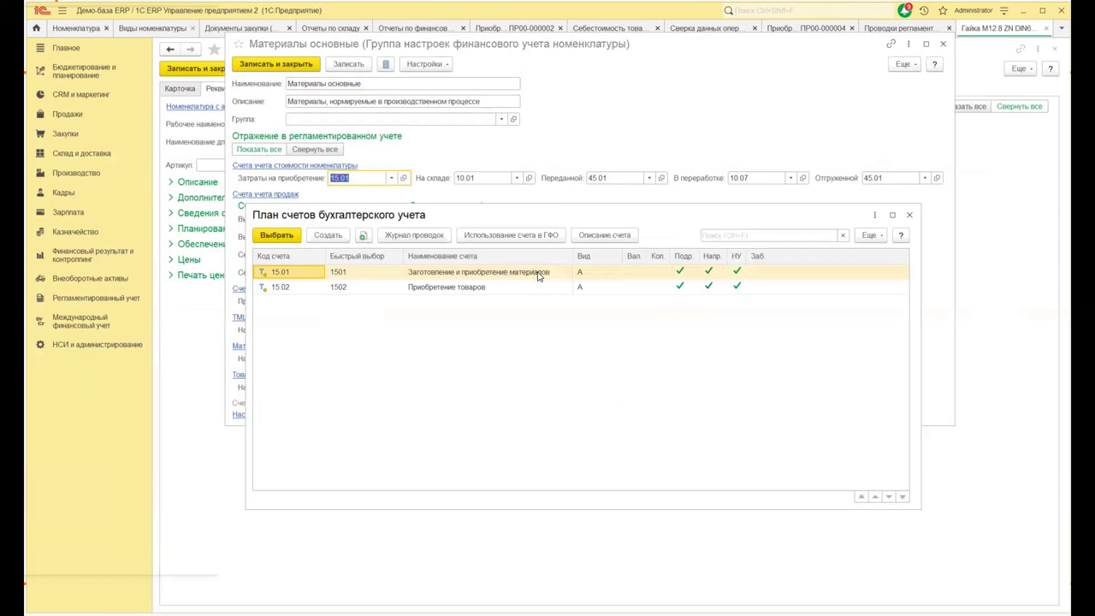
pyautogui.click(909, 214)
pyautogui.click(943, 44)
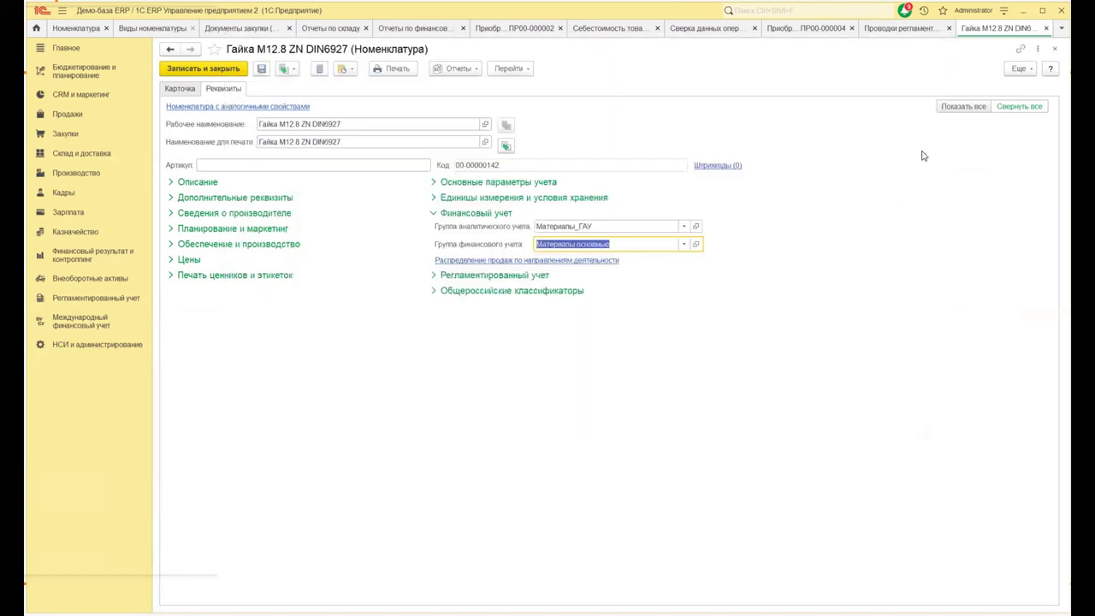
# - Close the item, postings and purchase document, and open the list of purchases awaiting goods receipt
pyautogui.click(1055, 49)
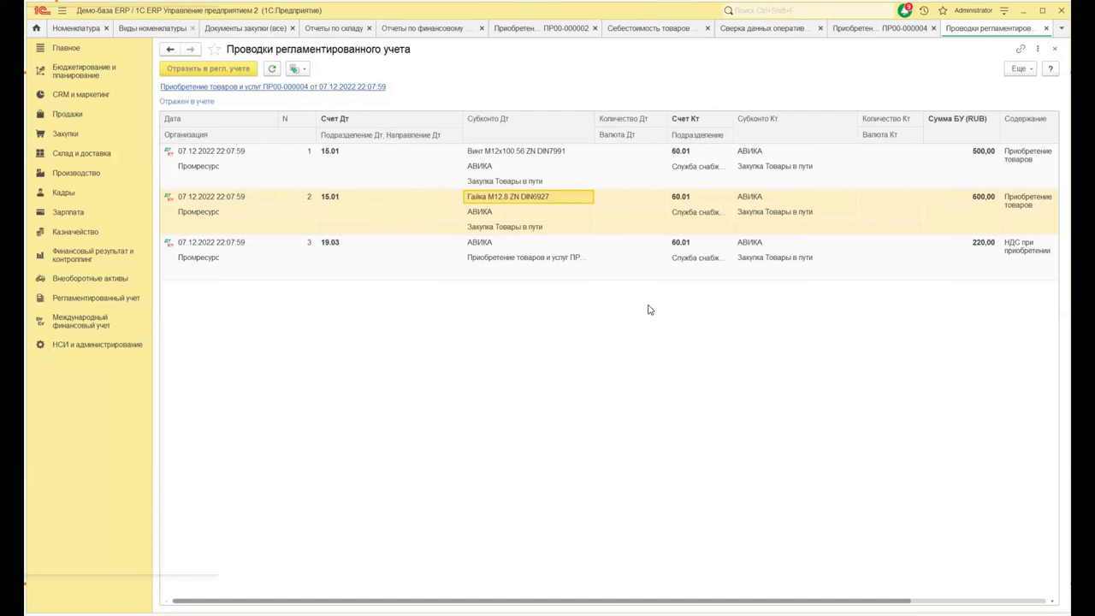
pyautogui.click(1055, 53)
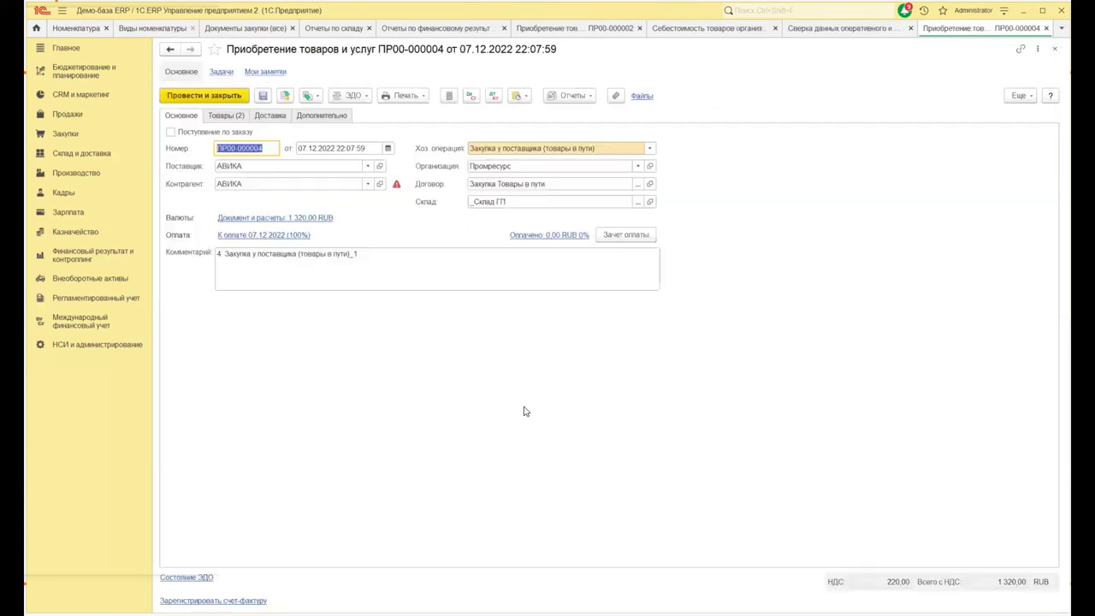
pyautogui.click(1055, 51)
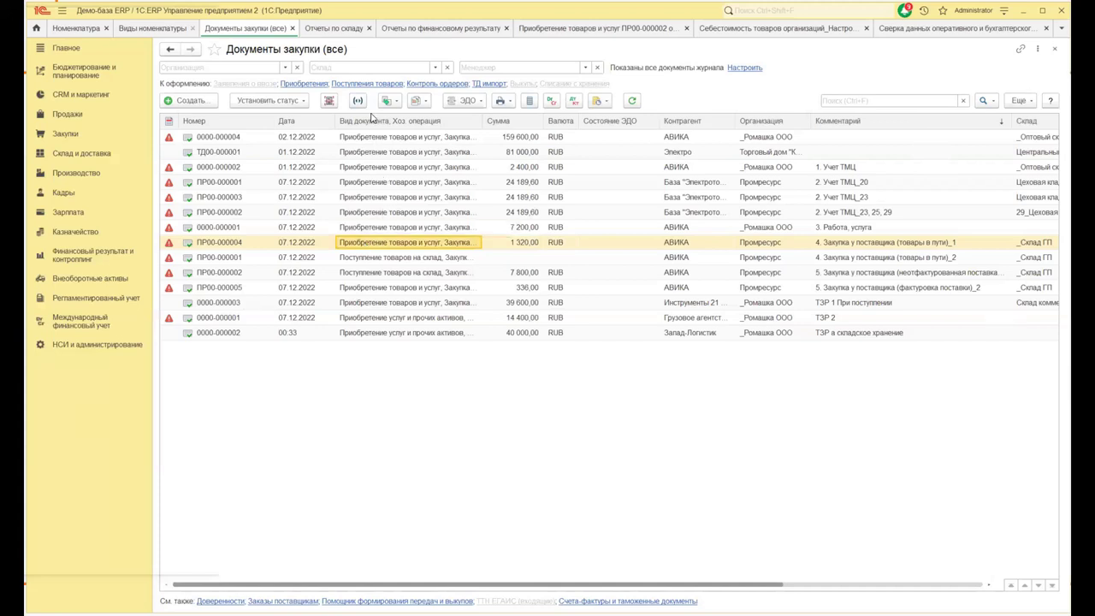
pyautogui.click(365, 82)
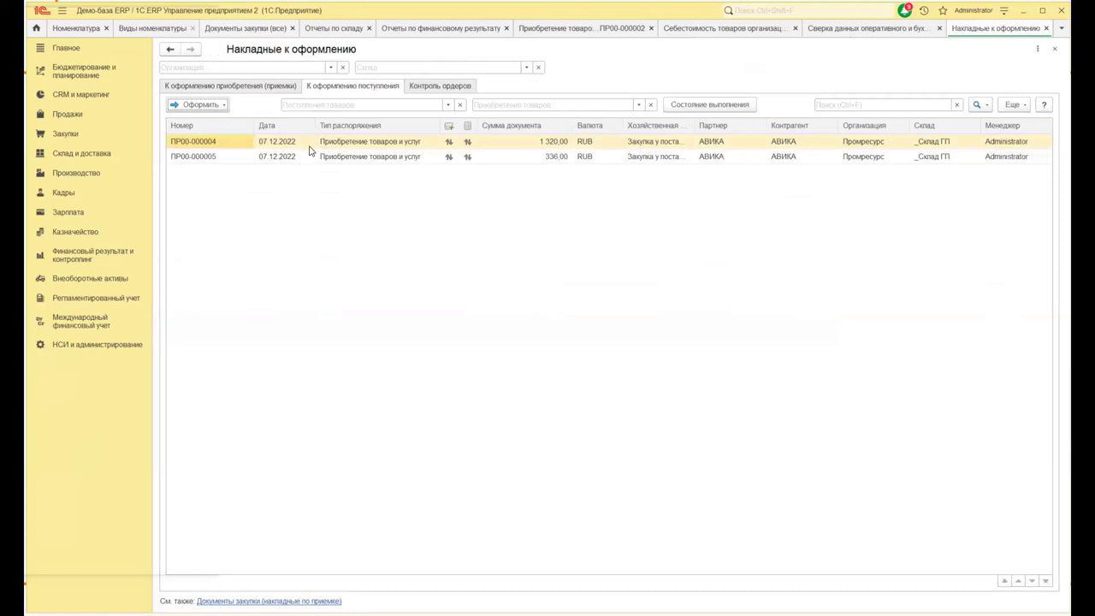
# - Create and post a Поступление товаров document based on purchase ПР00-000004, and review its goods
pyautogui.click(213, 106)
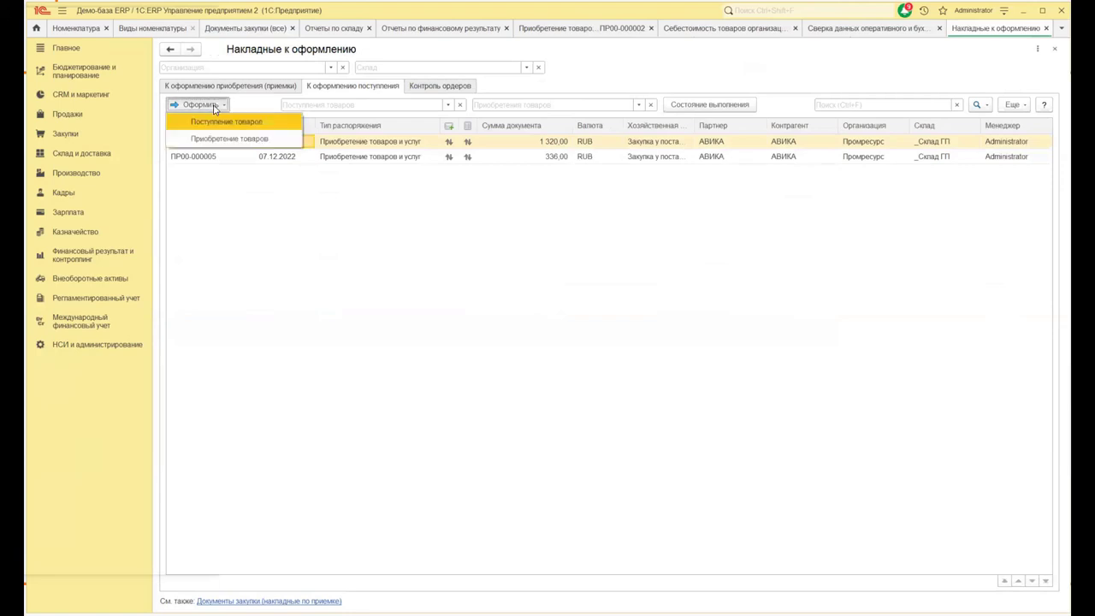
pyautogui.click(211, 124)
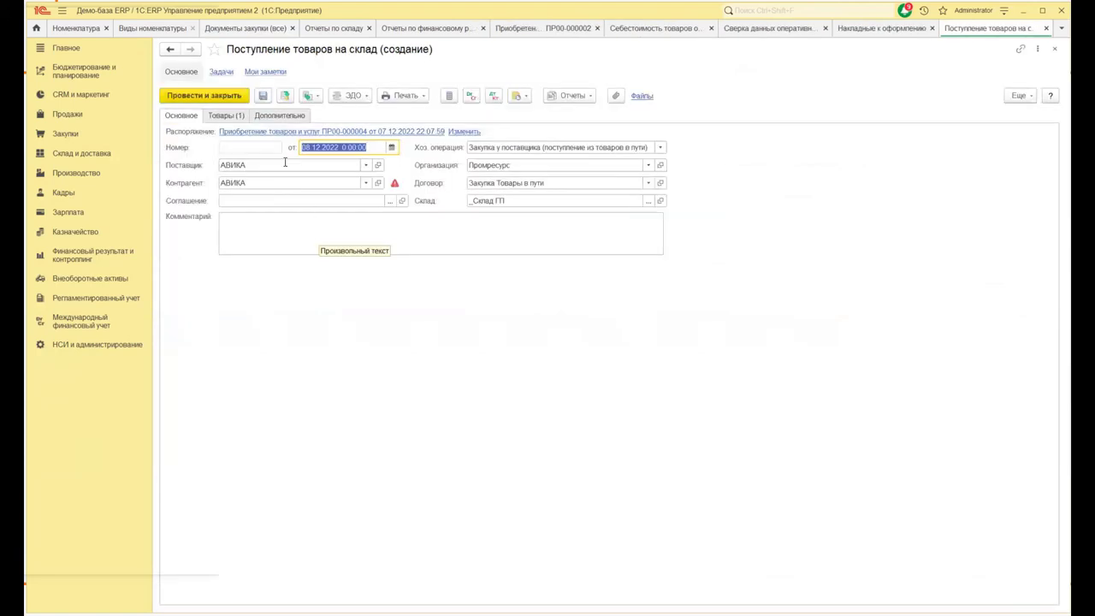
pyautogui.click(227, 116)
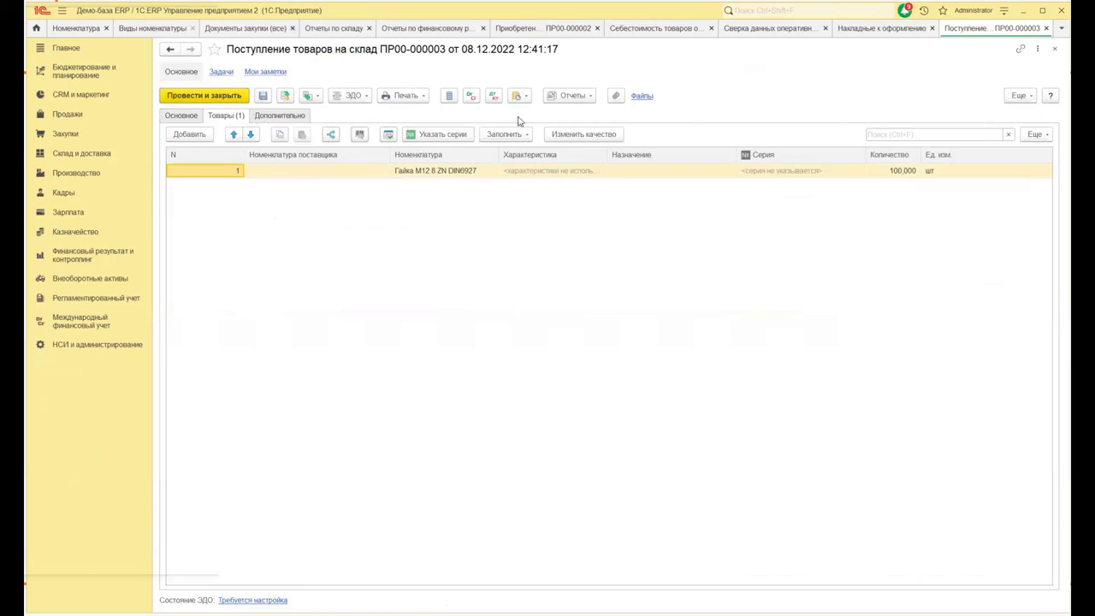
# - View the regulated accounting postings of the new goods receipt, and close the postings, the receipt and the list of pending invoices
pyautogui.click(493, 96)
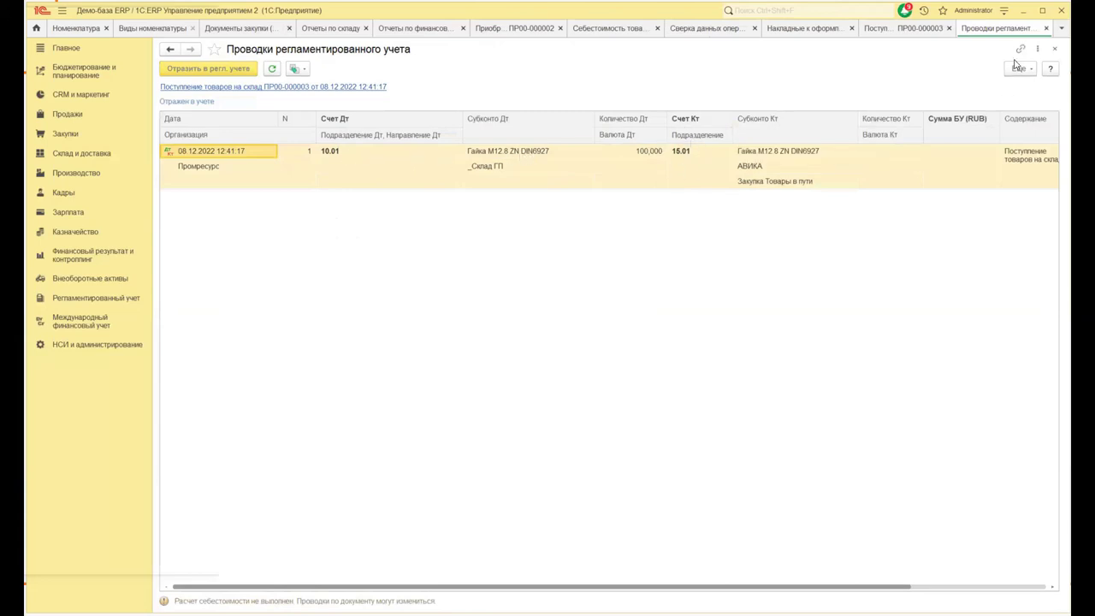
pyautogui.click(1055, 50)
pyautogui.click(1057, 52)
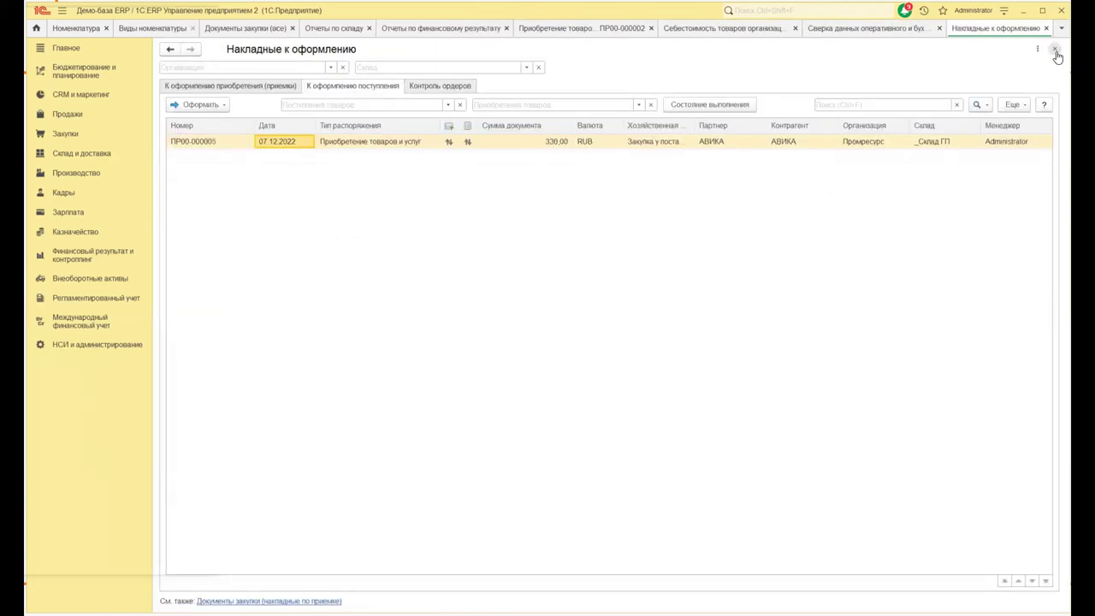
pyautogui.click(1056, 52)
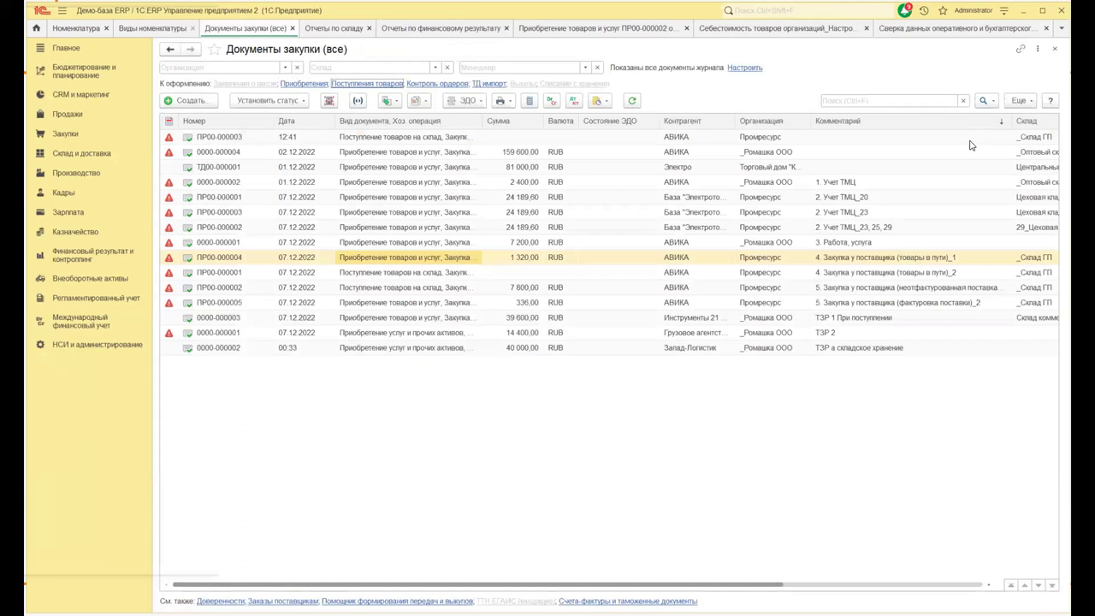
# - Open the uninvoiced delivery receipt ПР00-000002 and review its additional details, goods and main data
pyautogui.click(367, 303)
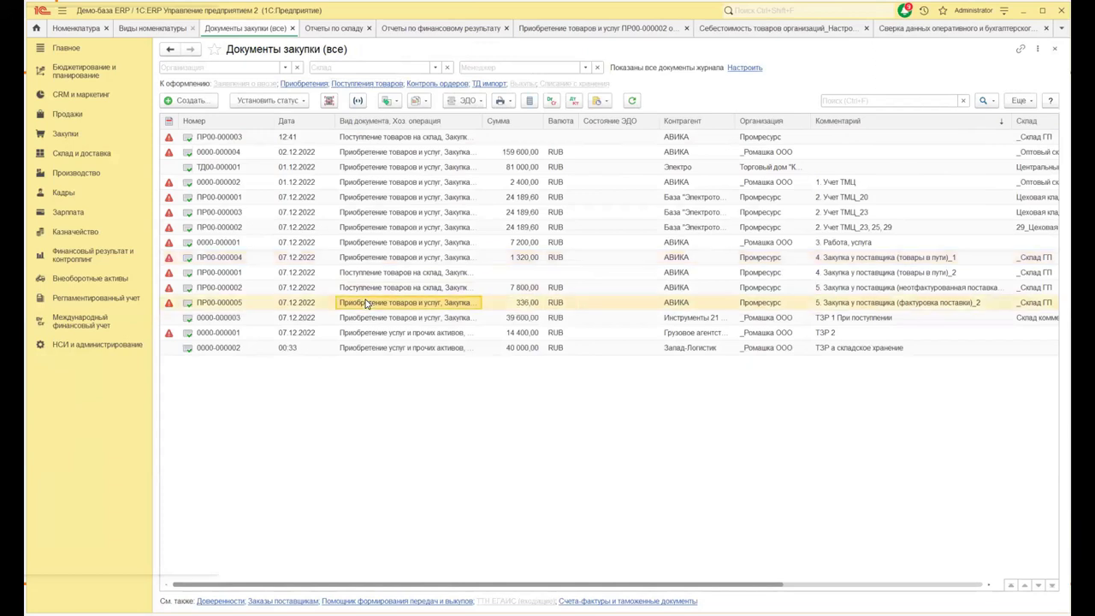
pyautogui.click(366, 291)
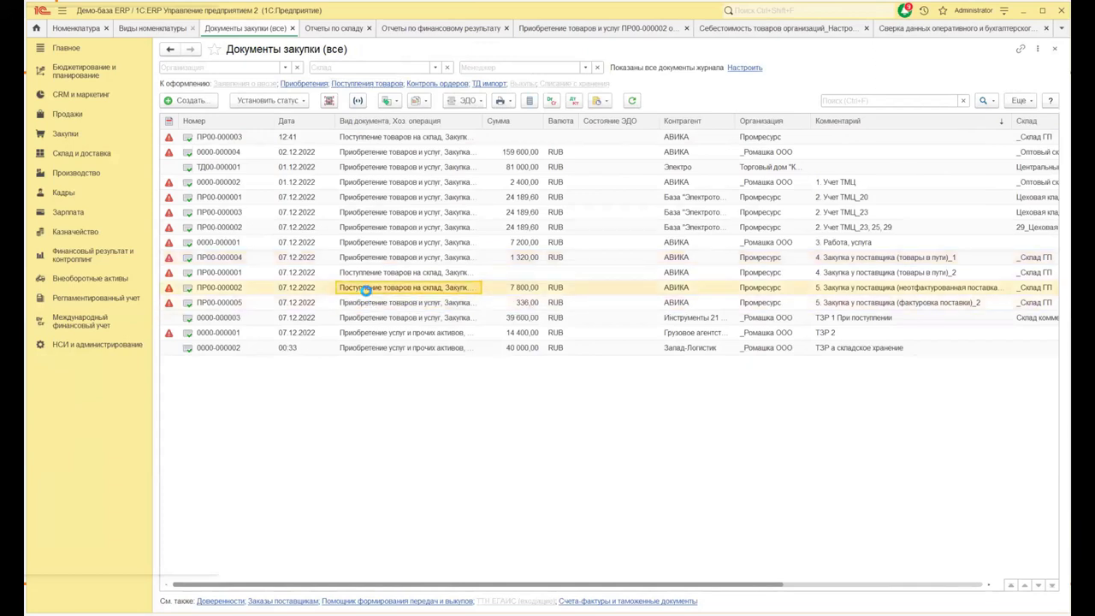
pyautogui.doubleClick(367, 295)
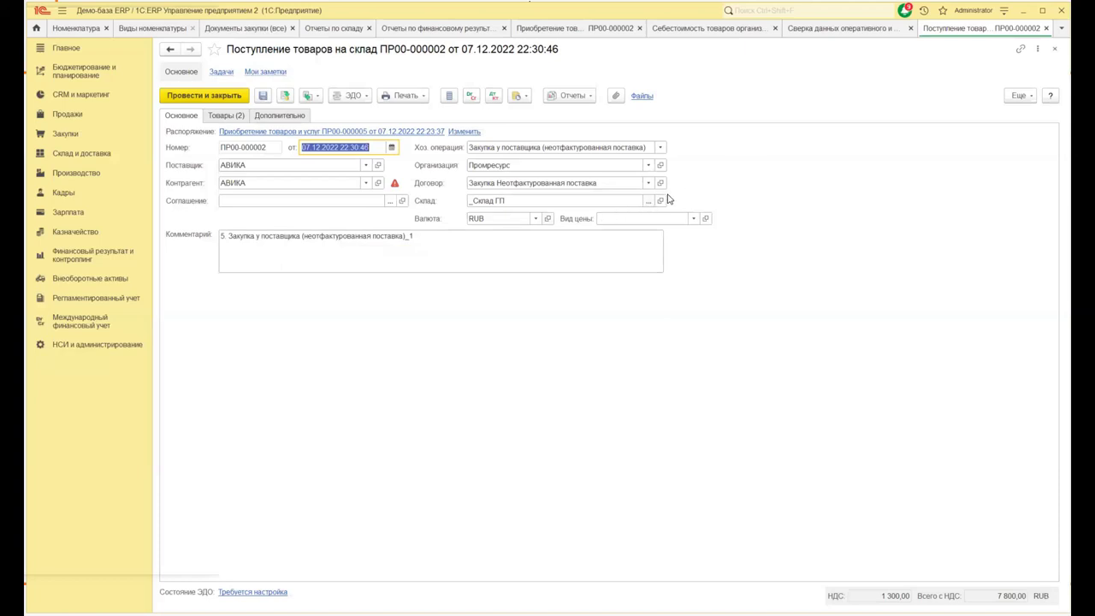
pyautogui.click(286, 120)
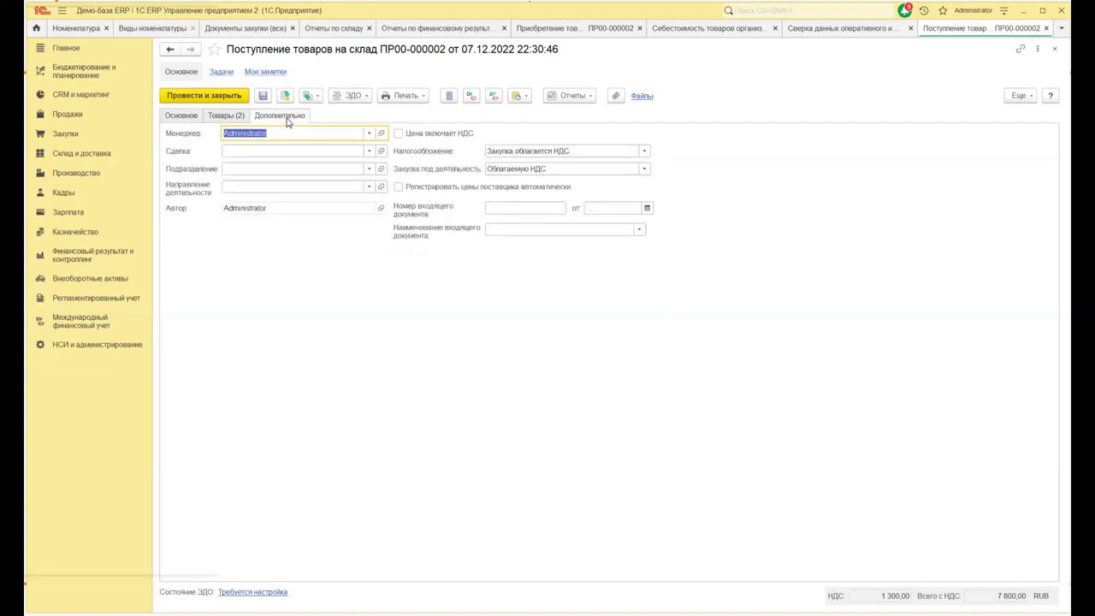
pyautogui.click(214, 118)
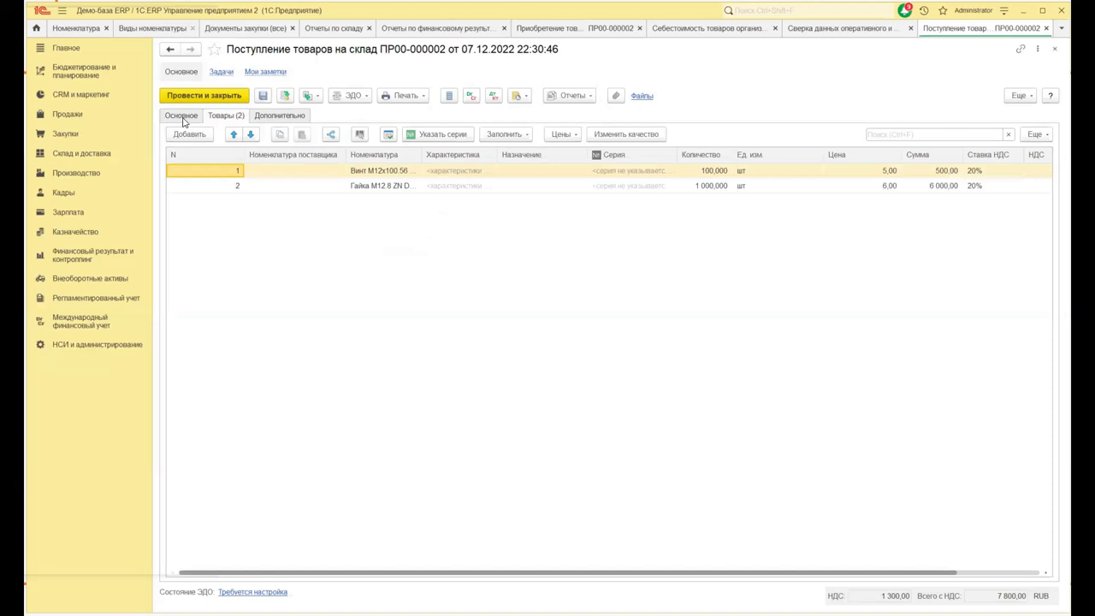
pyautogui.click(180, 118)
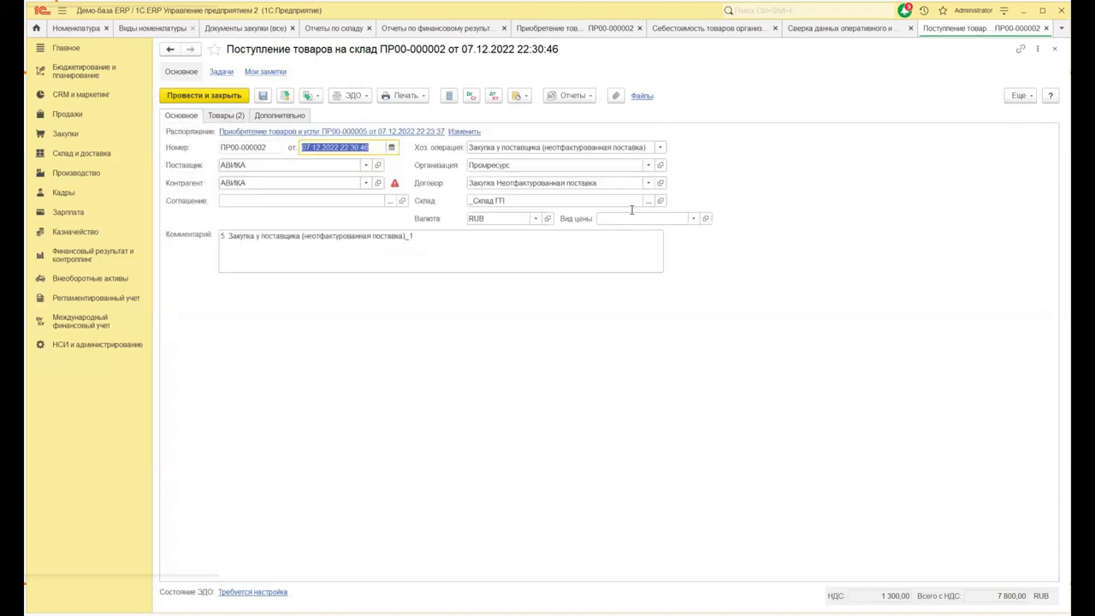
# - Open the receipt's contract Закупка Неотфактурованная поставка and view the regulated accounts of its settlement group Расчеты с поставщиками
pyautogui.click(660, 183)
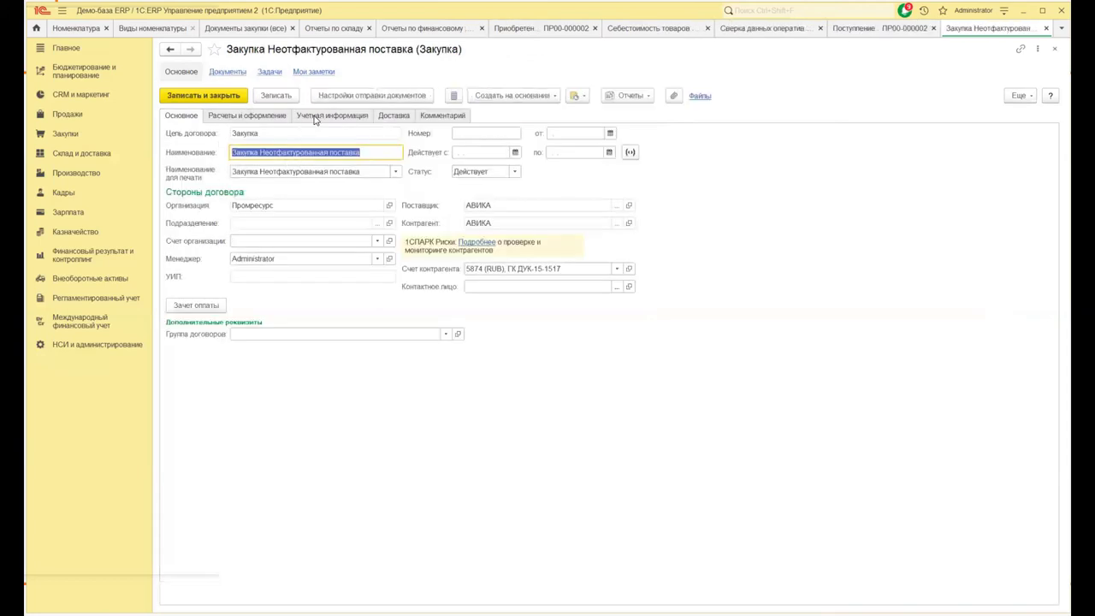
pyautogui.click(315, 117)
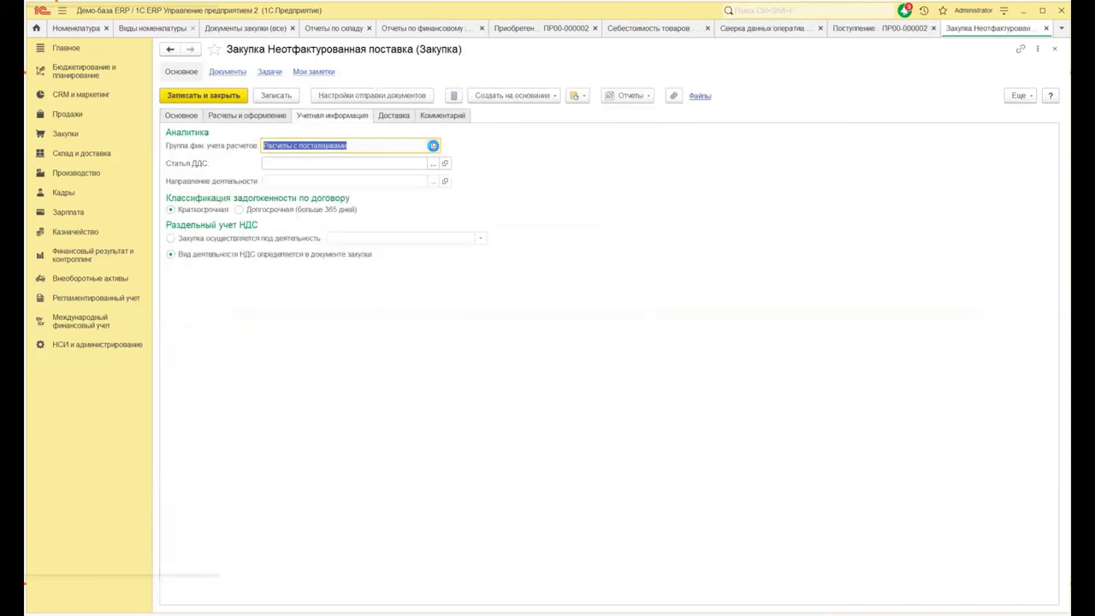
pyautogui.click(433, 145)
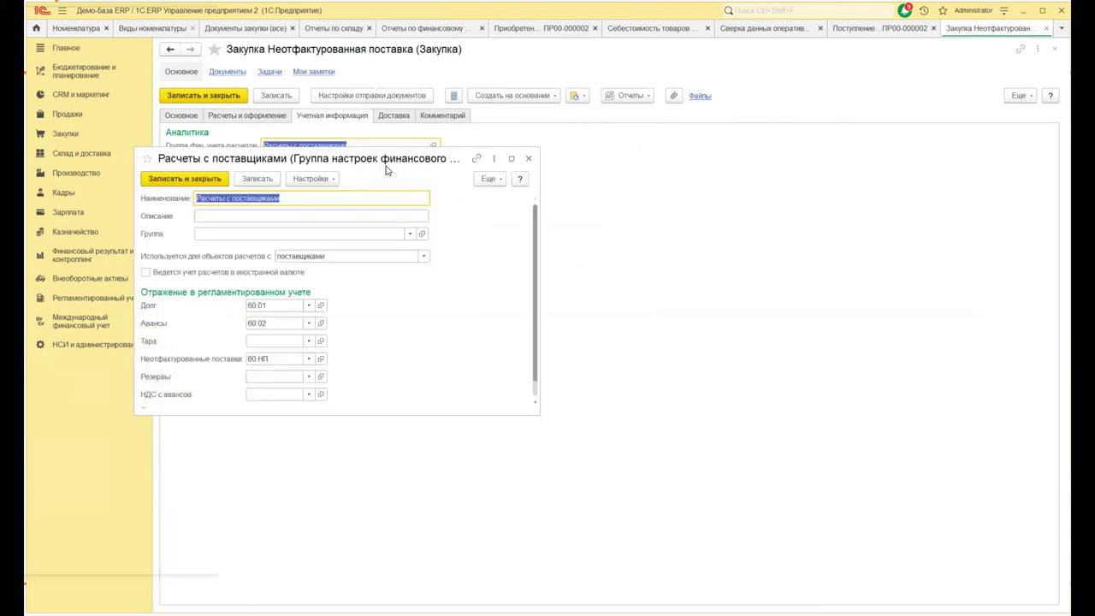
pyautogui.moveTo(398, 160); pyautogui.dragTo(562, 99)
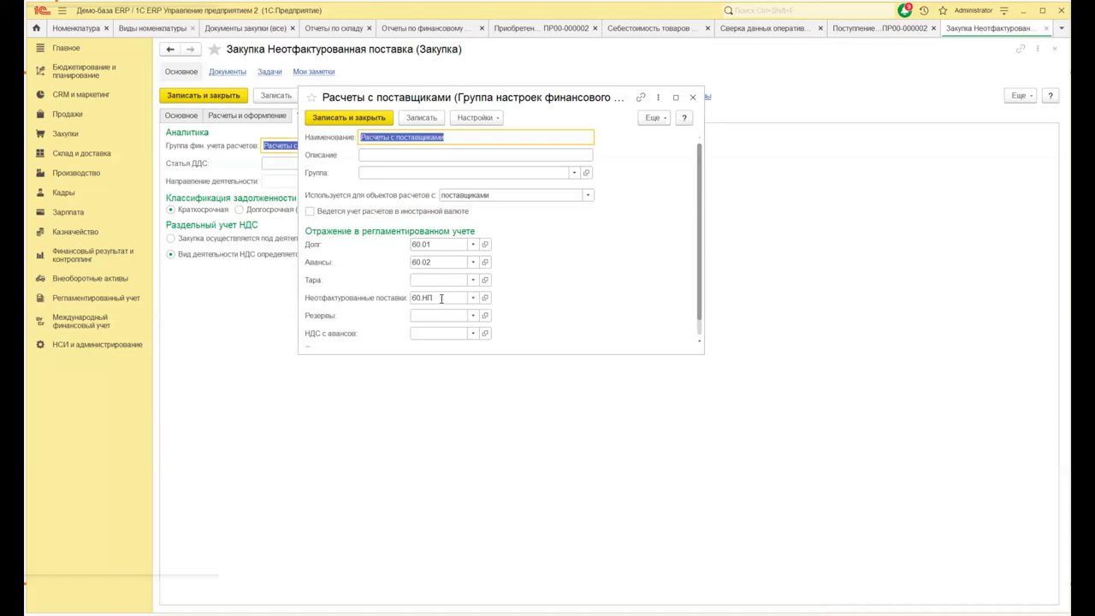
pyautogui.click(692, 98)
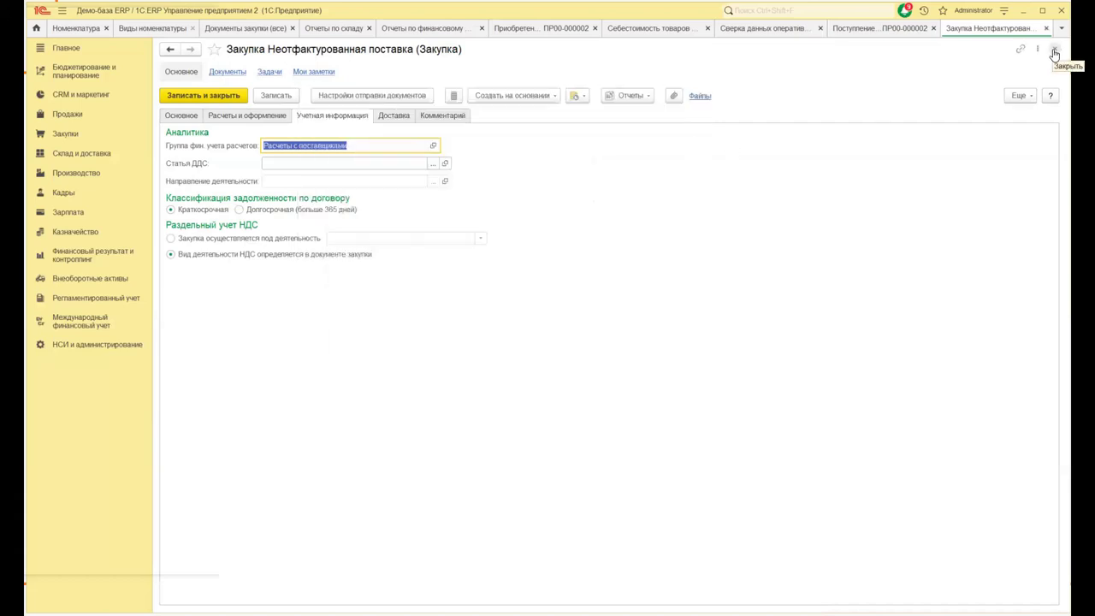
# - Reopen the Расчеты с поставщиками group, examine all accounts offered for Неотфактурованные поставки, and close the group and the contract without changes
pyautogui.click(434, 146)
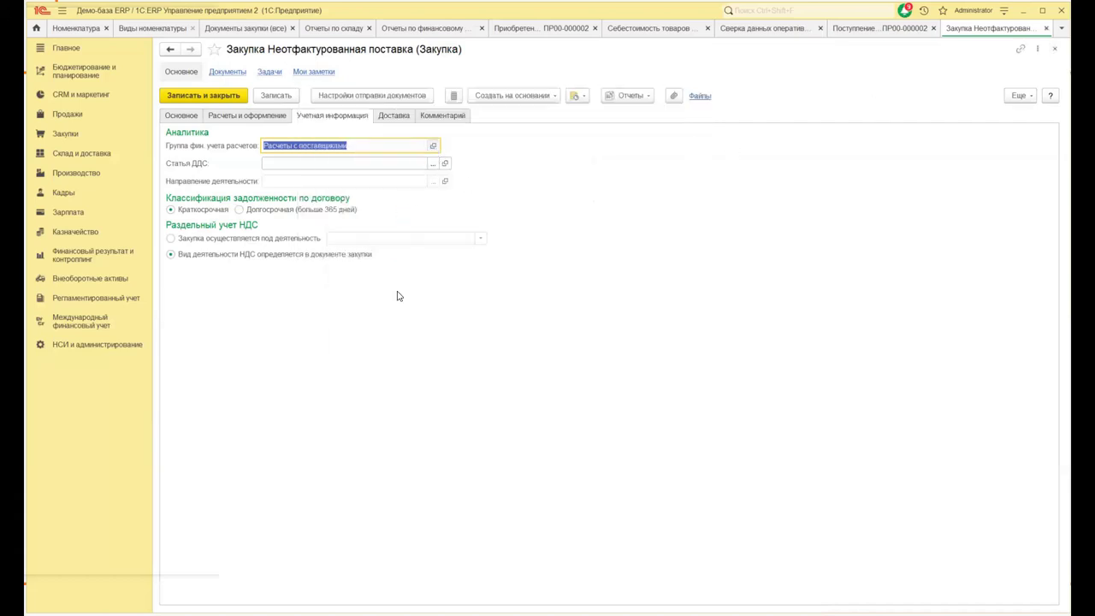
pyautogui.click(473, 298)
pyautogui.click(443, 356)
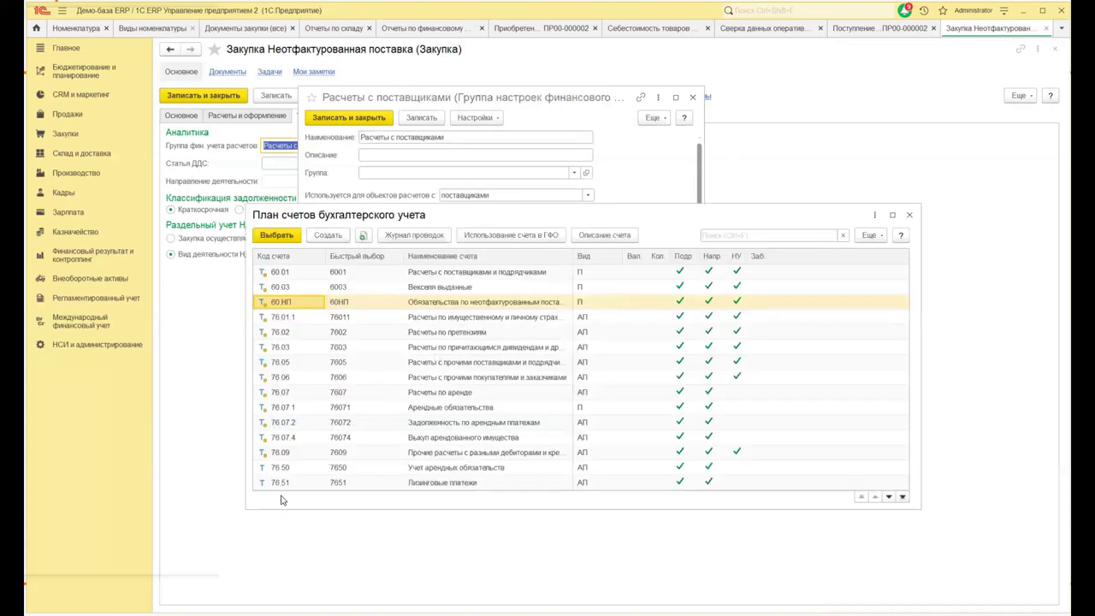
pyautogui.scroll(-1, 360, 351)
pyautogui.scroll(-1, 360, 351)
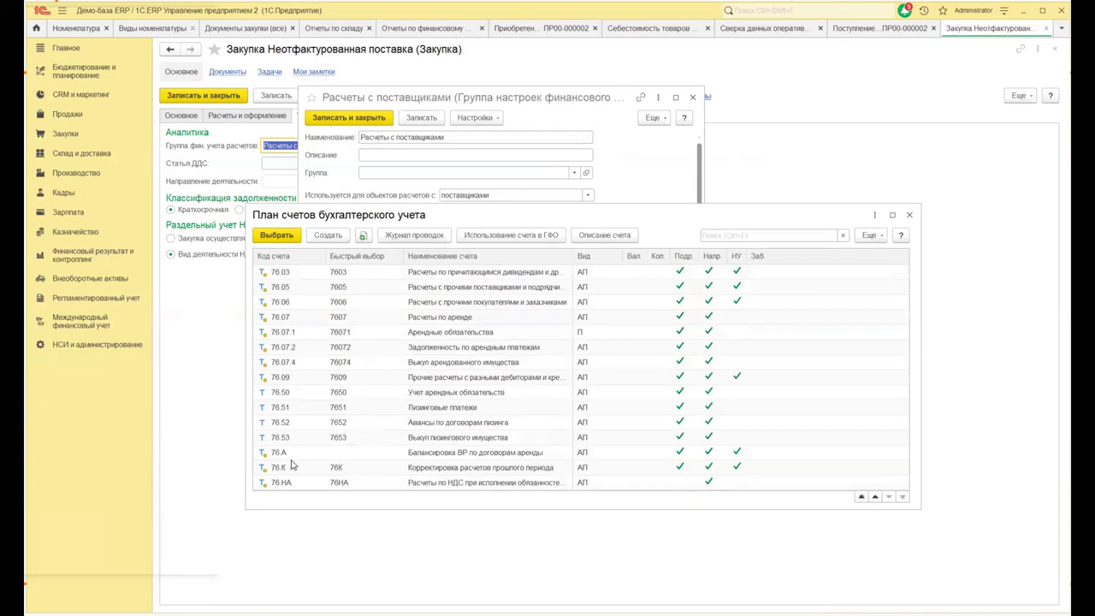
pyautogui.scroll(3, 291, 462)
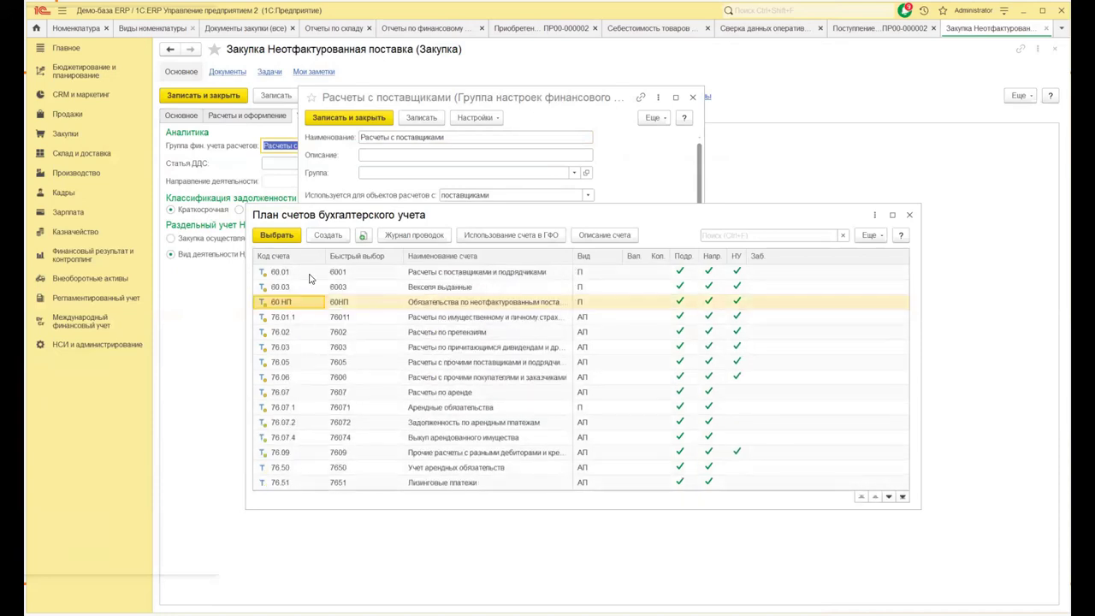
pyautogui.click(910, 215)
pyautogui.click(694, 97)
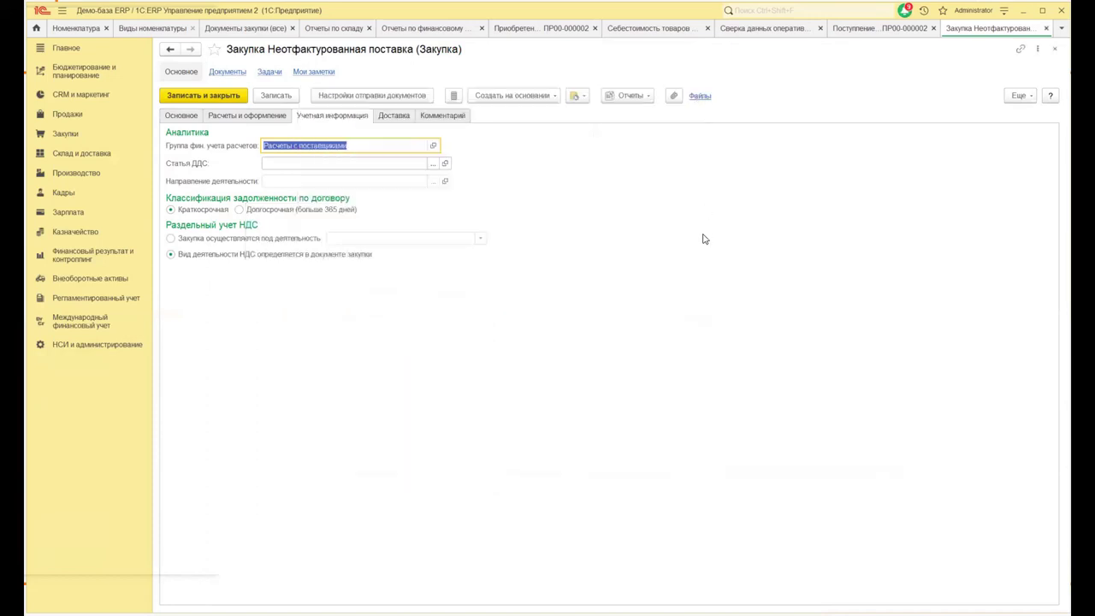
pyautogui.click(1055, 48)
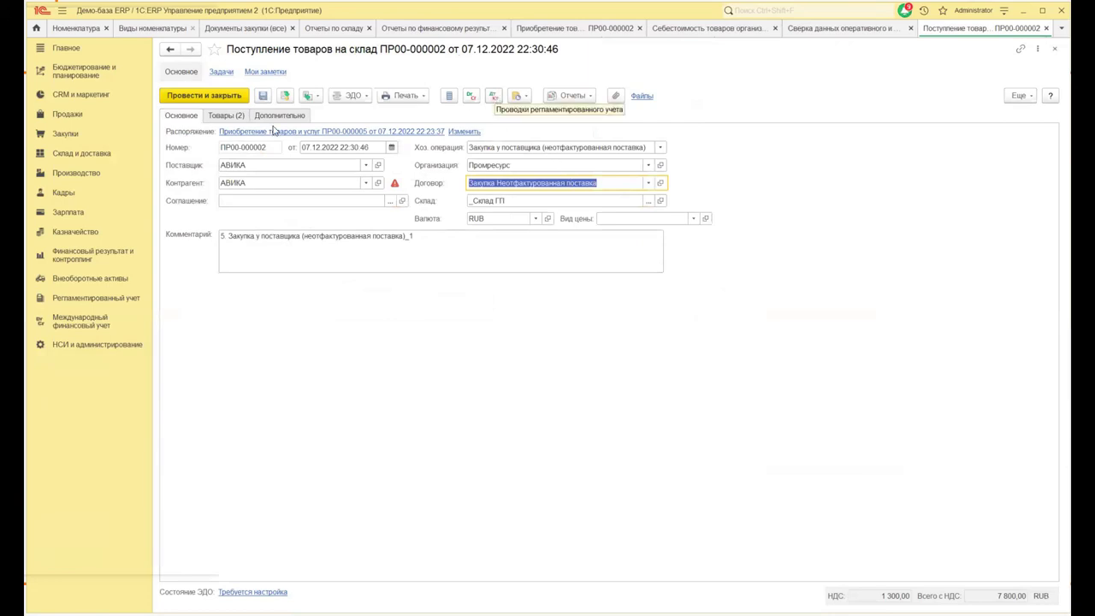
# - Review the goods, VAT rate and regulated accounting postings of the uninvoiced delivery receipt, and close the document
pyautogui.click(224, 115)
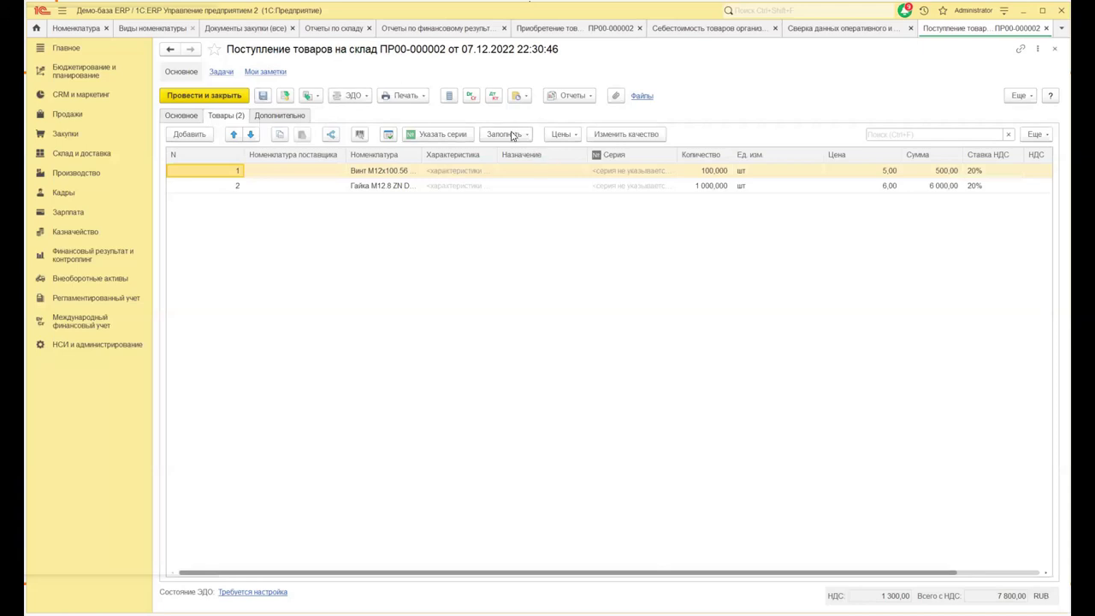
pyautogui.click(496, 96)
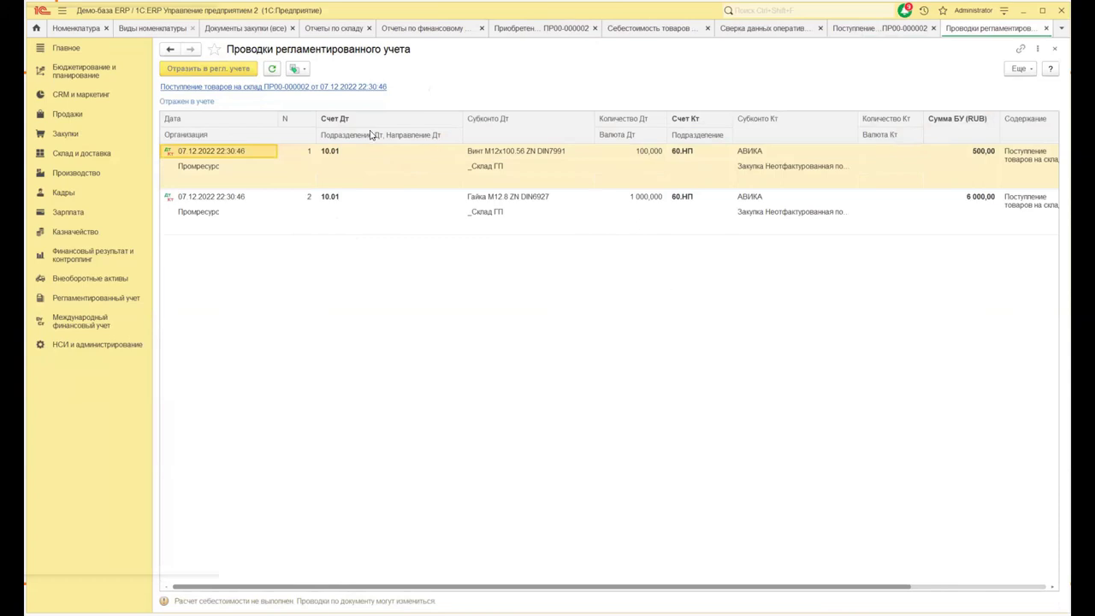
pyautogui.click(1056, 48)
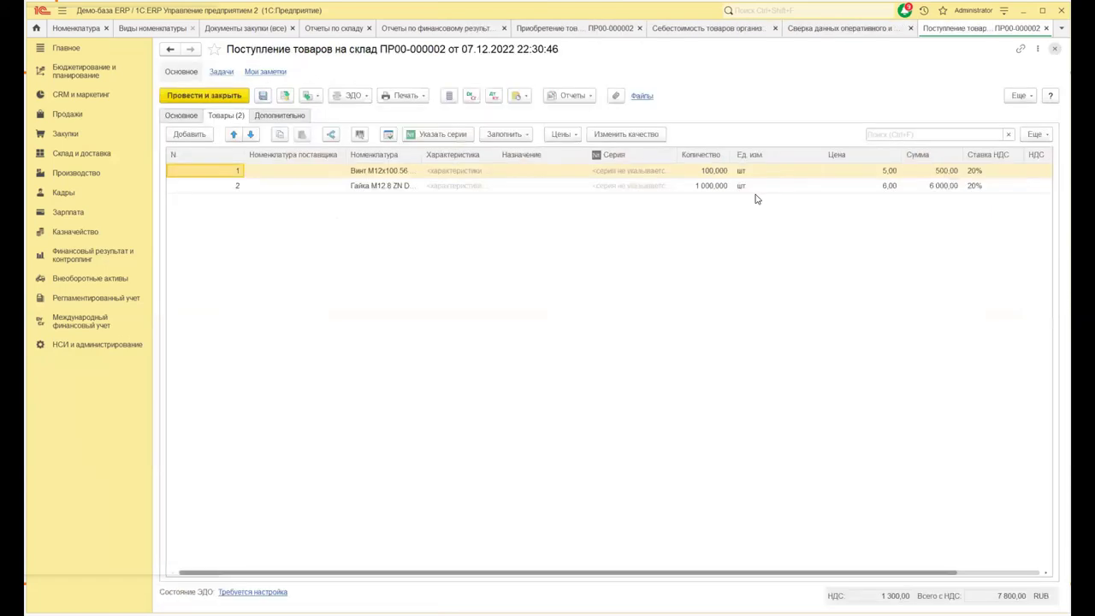
pyautogui.click(982, 171)
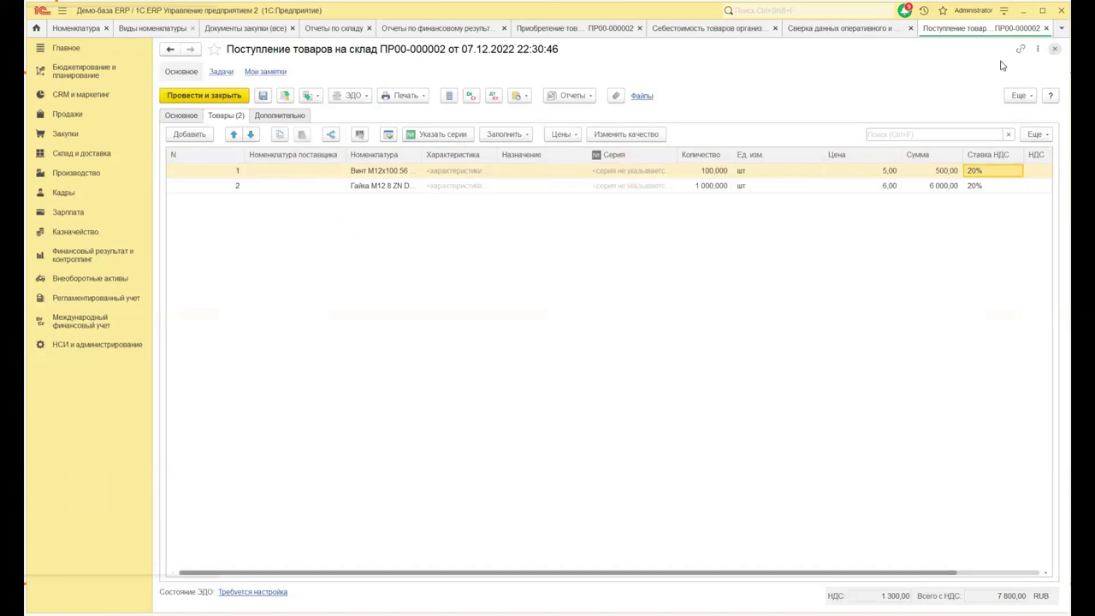
pyautogui.click(1055, 51)
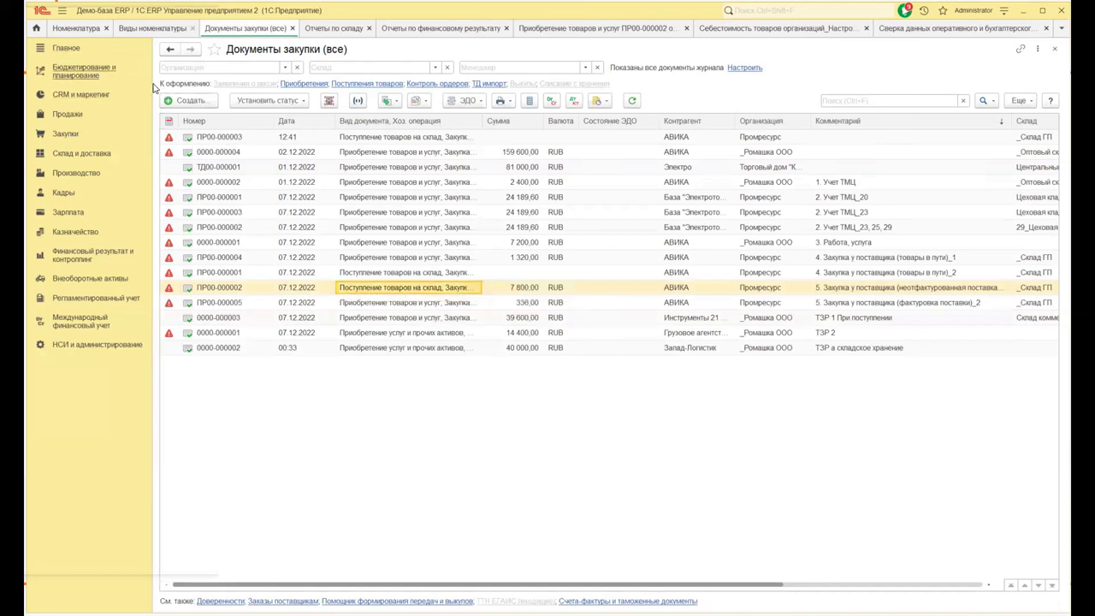
# - Preview the goods of a purchase generated from supplier order ТД00-000034 in the pending purchases list, and close both without saving
pyautogui.click(289, 84)
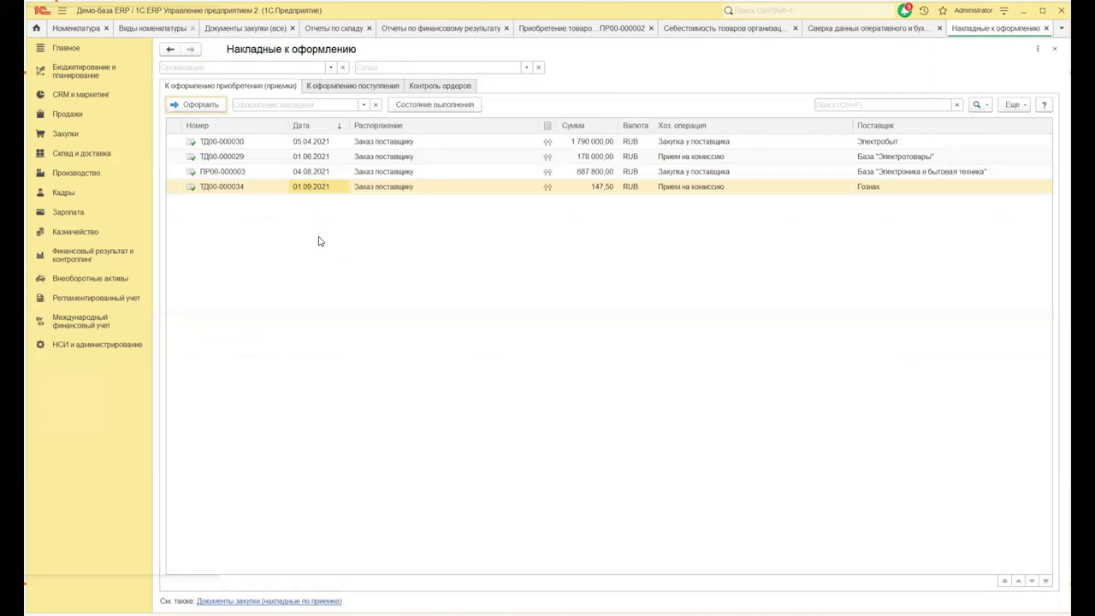
pyautogui.click(201, 107)
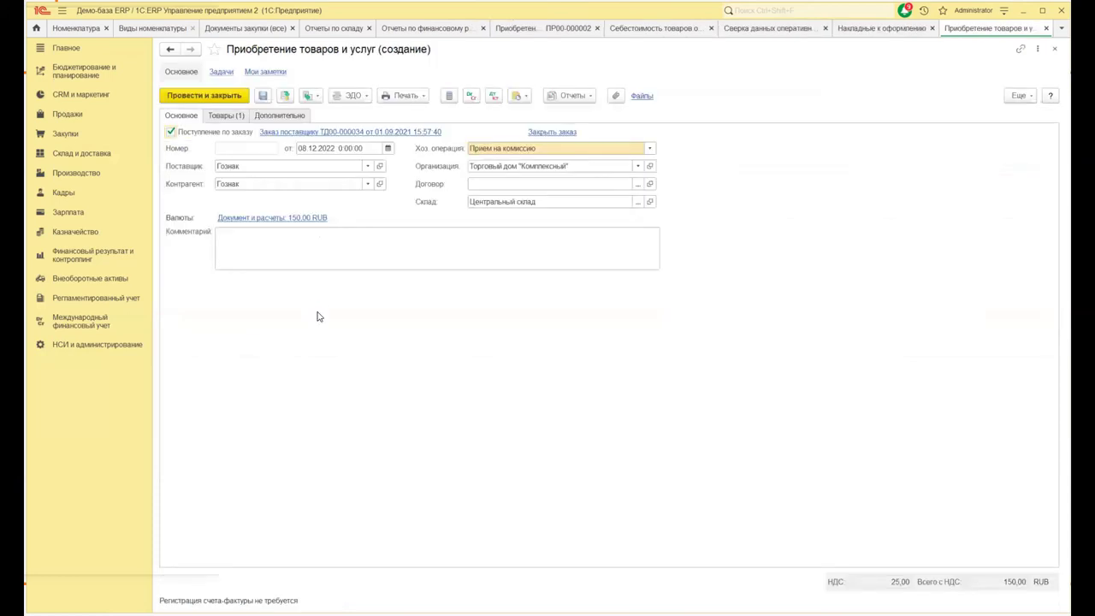
pyautogui.click(216, 116)
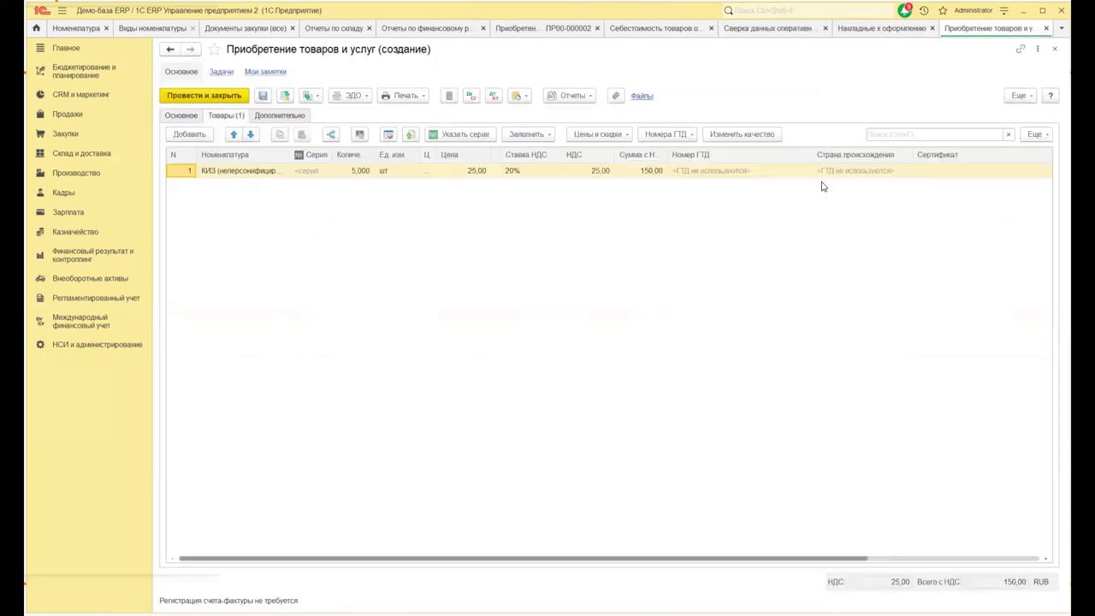
pyautogui.click(1055, 49)
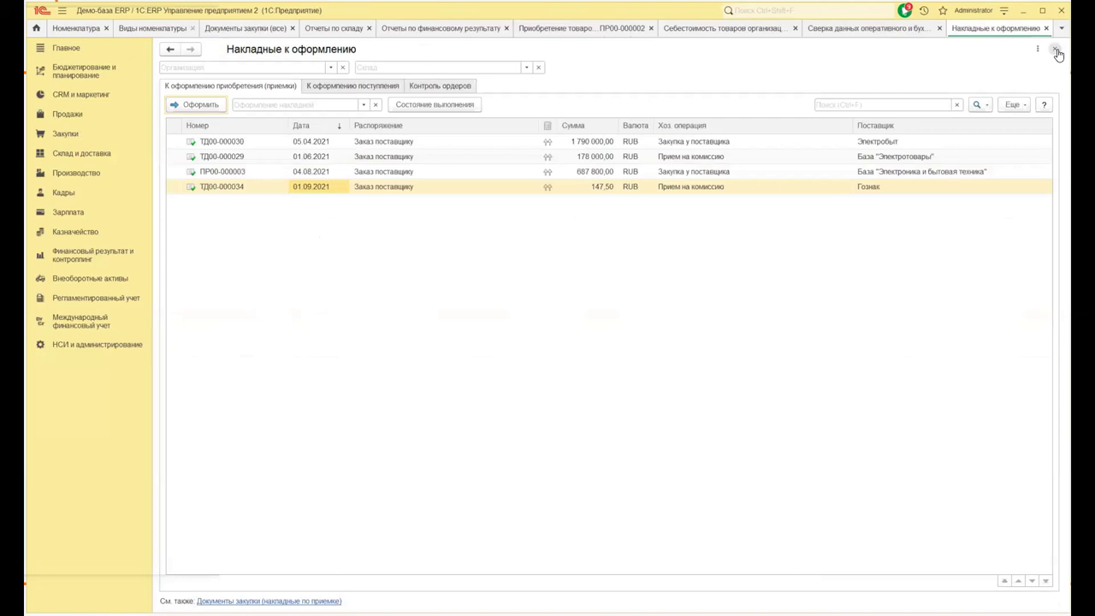
pyautogui.click(1056, 50)
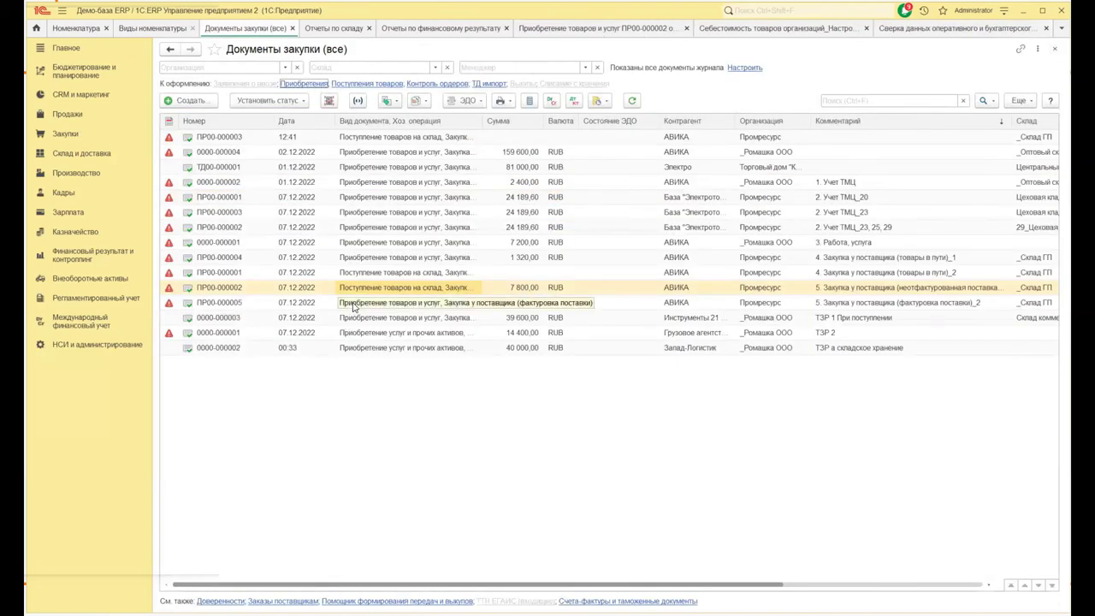
# - Open the invoicing purchase ПР00-000005 and review its goods and regulated accounting postings, including the entry on account 60.НП
pyautogui.click(354, 305)
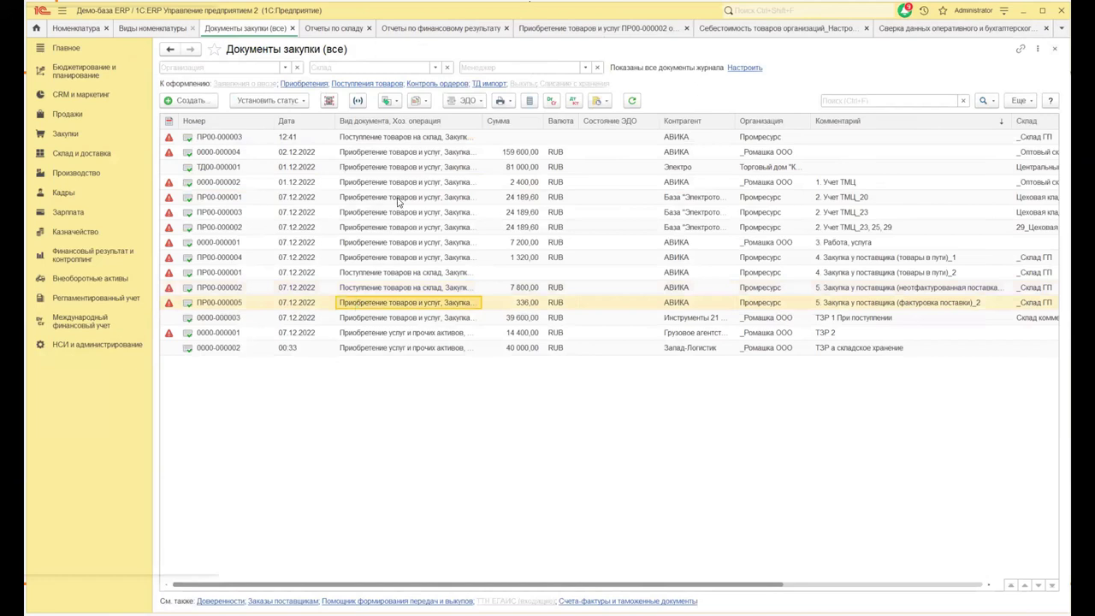
pyautogui.doubleClick(403, 302)
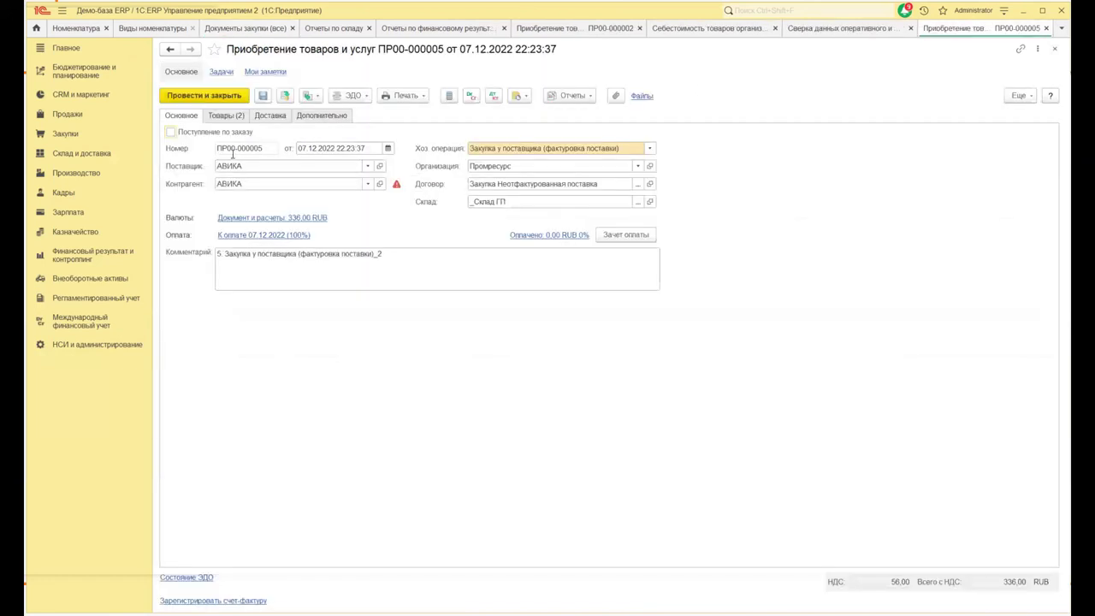
pyautogui.click(228, 114)
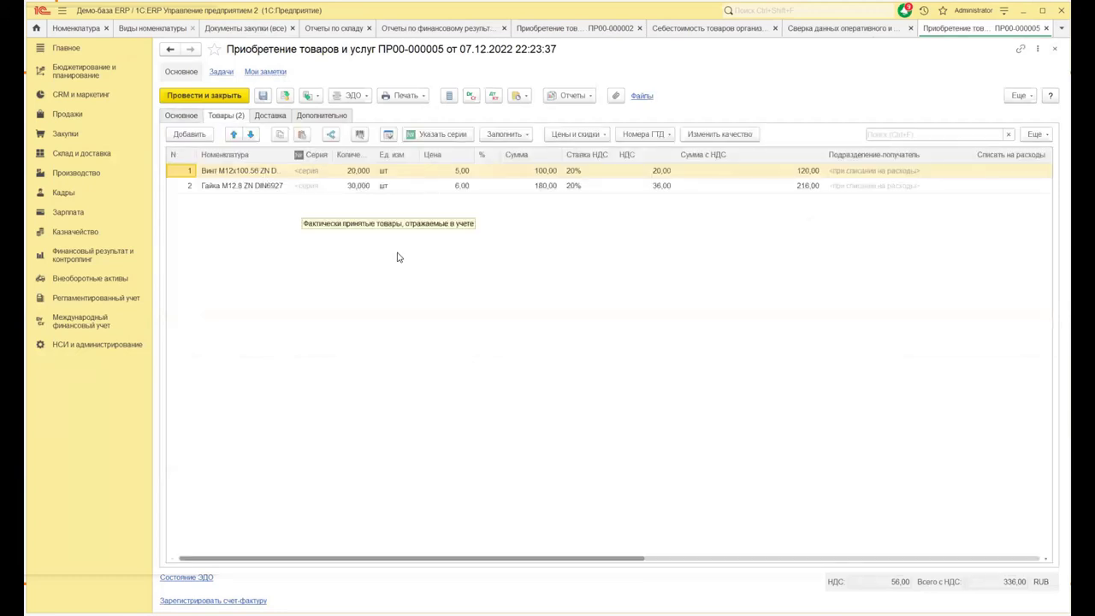
pyautogui.click(493, 95)
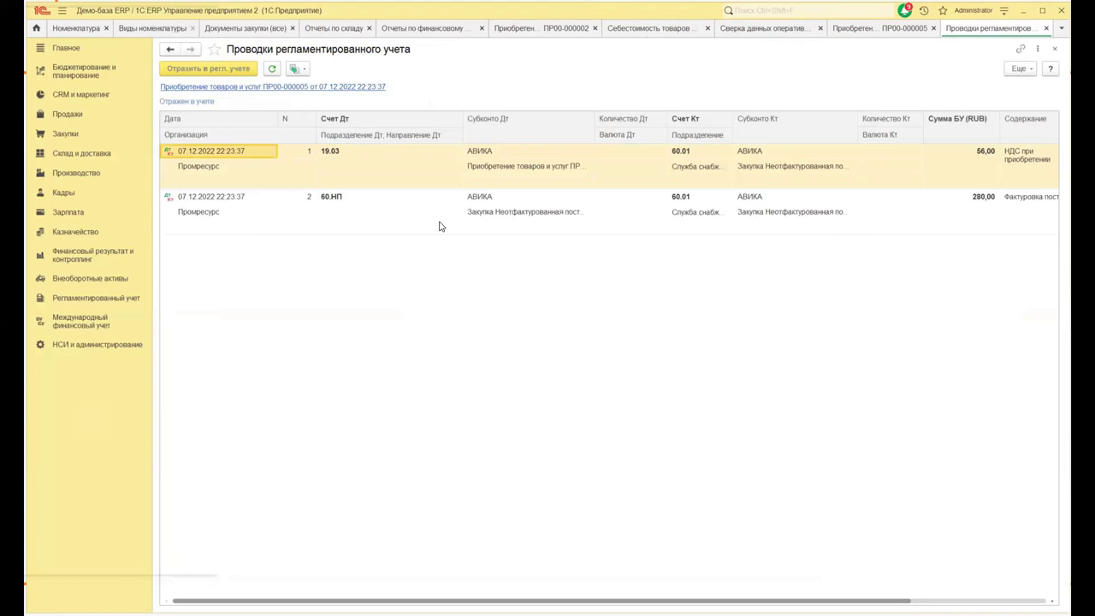
pyautogui.click(331, 206)
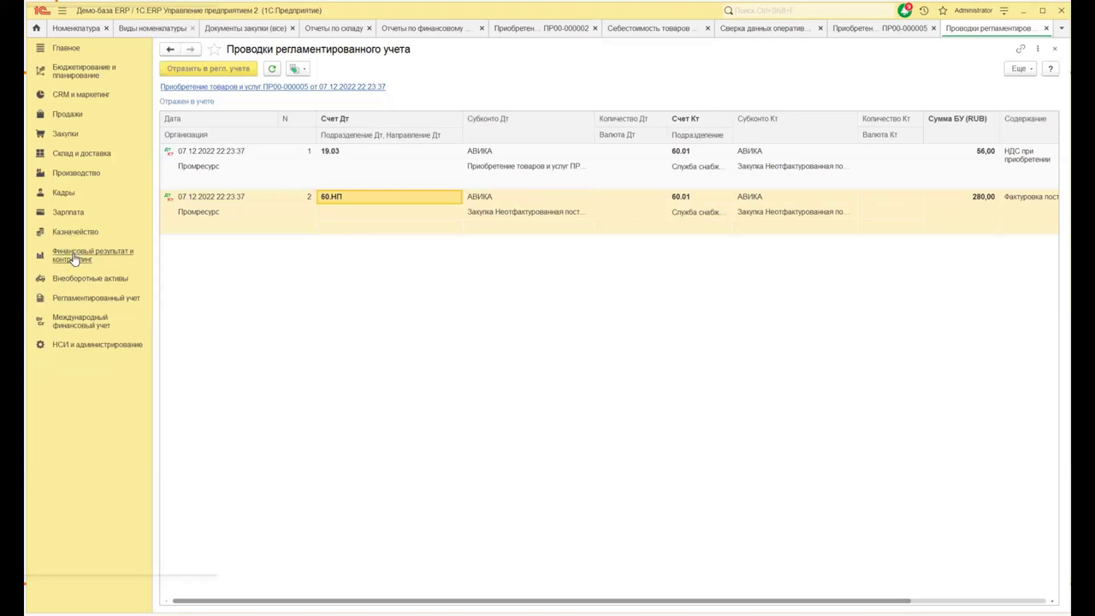
# - Start a new expense item arising При приобретении and attributed На себестоимость товаров, reviewing the alternatives offered for both settings
pyautogui.click(72, 262)
pyautogui.click(411, 311)
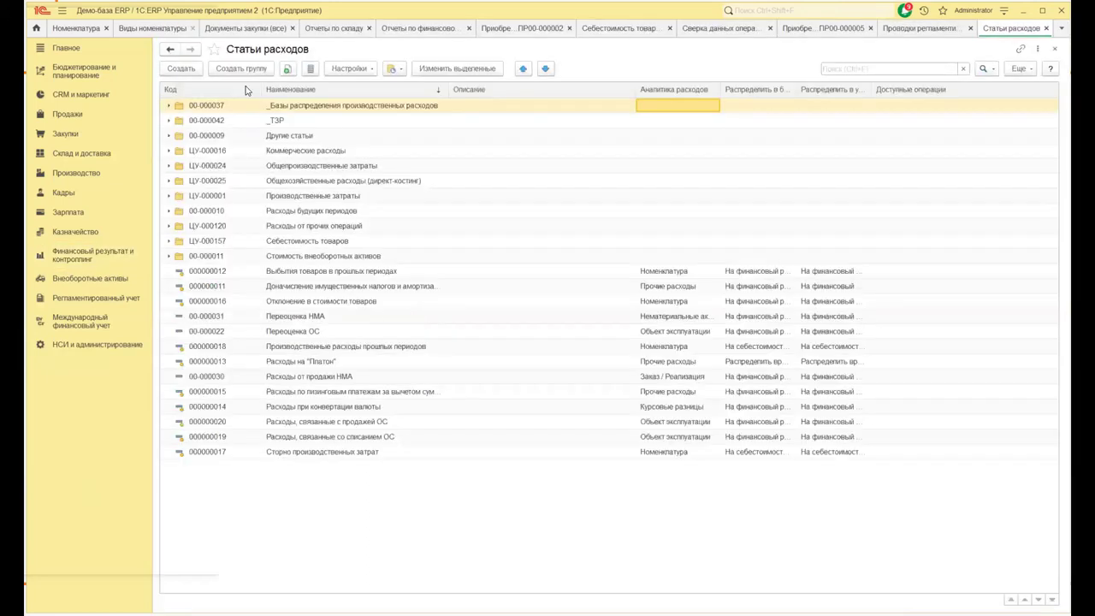
pyautogui.click(181, 68)
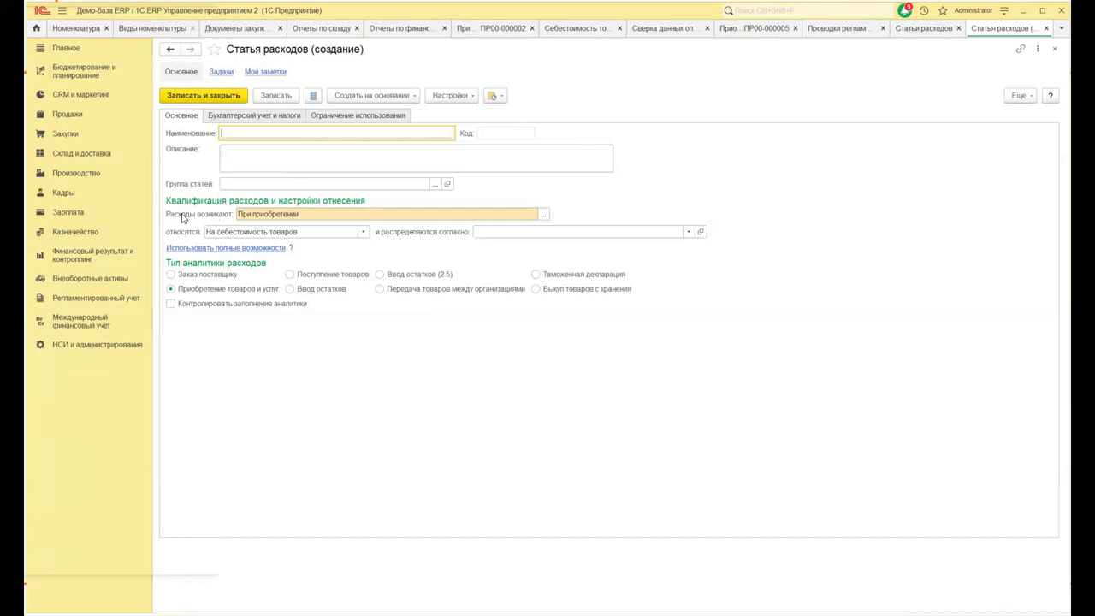
pyautogui.click(544, 215)
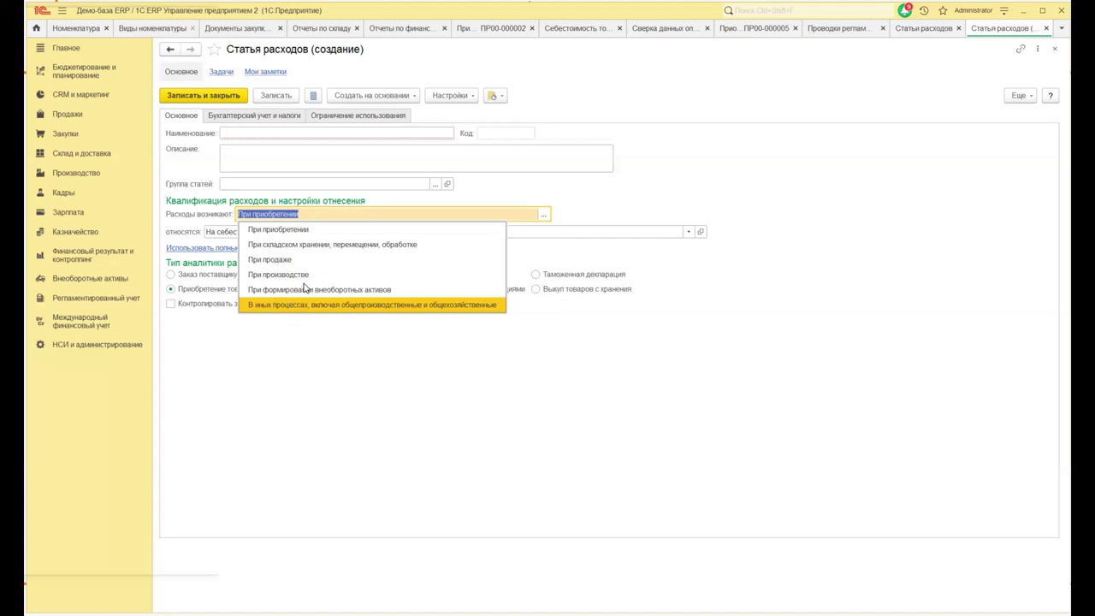
pyautogui.click(298, 235)
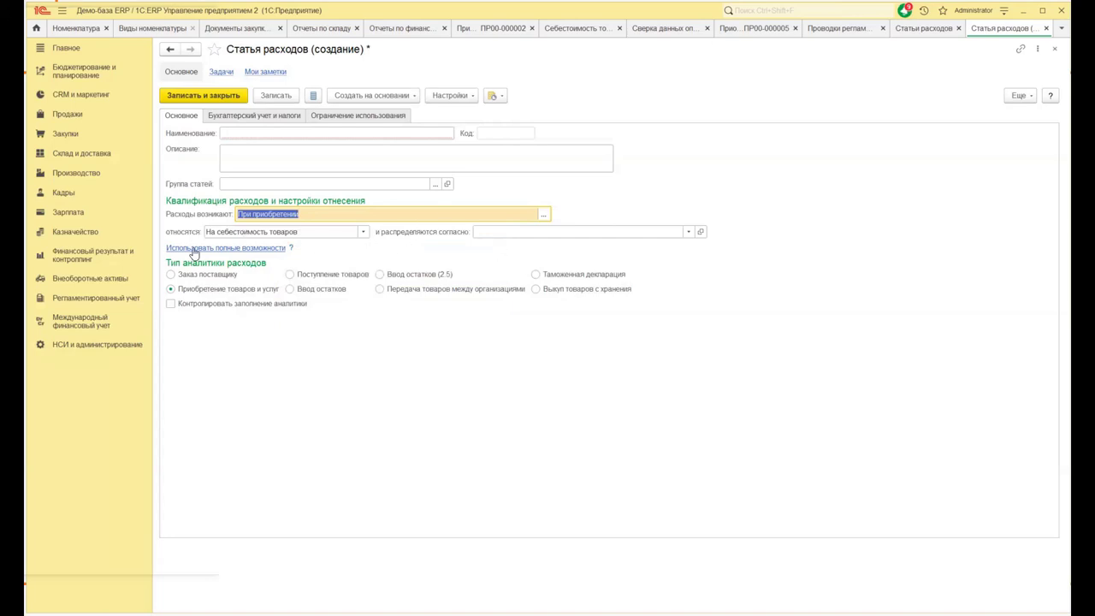
pyautogui.click(362, 232)
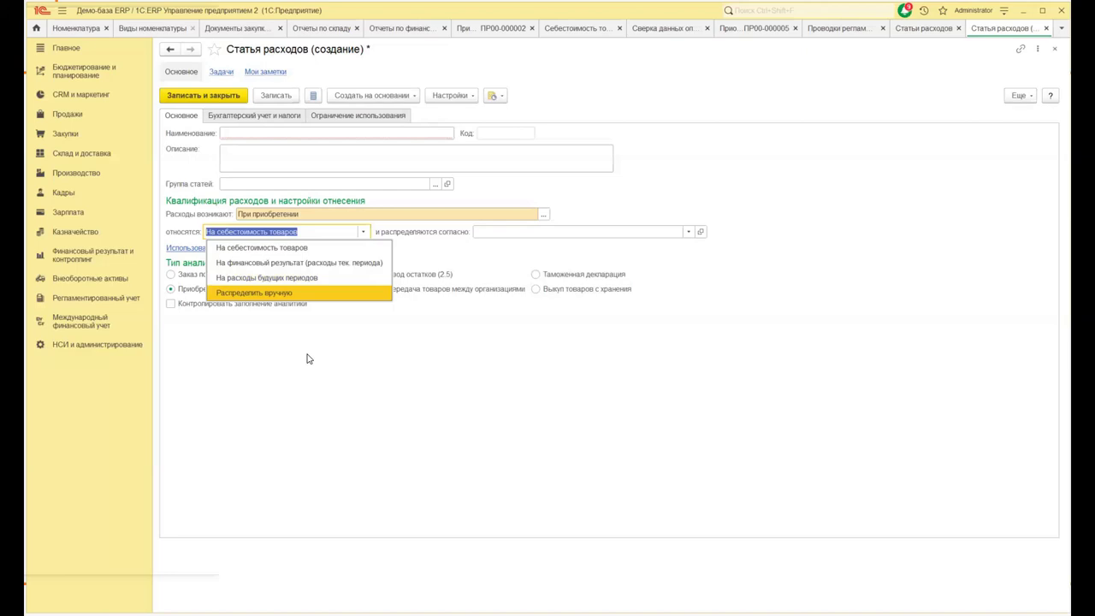
pyautogui.click(262, 248)
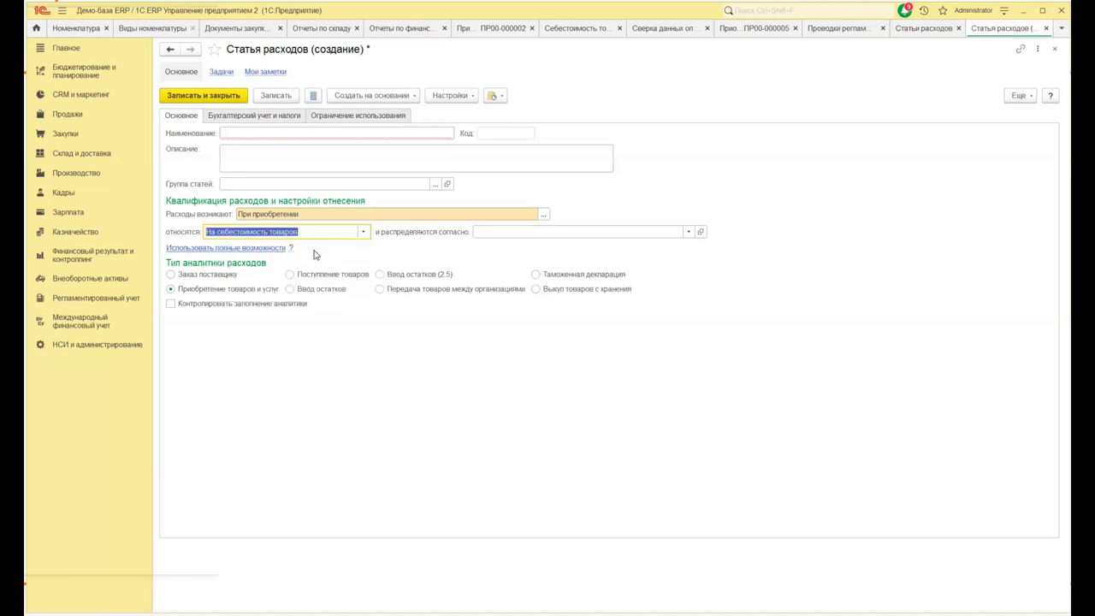
# - View all cost distribution rules and the indicators offered for a new rule, and close the new rule without saving
pyautogui.click(689, 231)
pyautogui.click(505, 285)
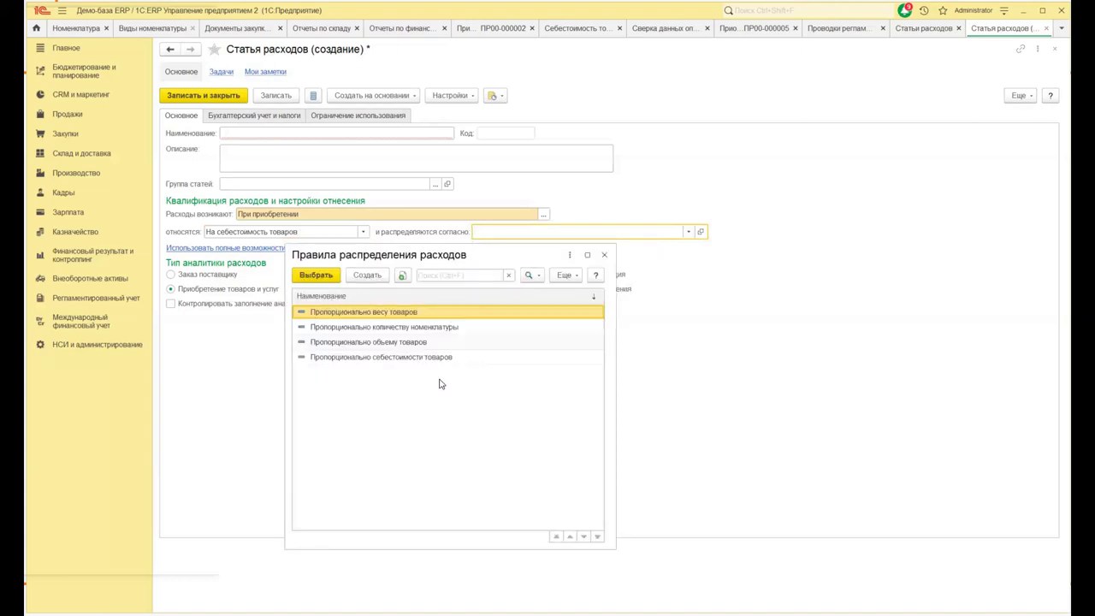
pyautogui.click(368, 275)
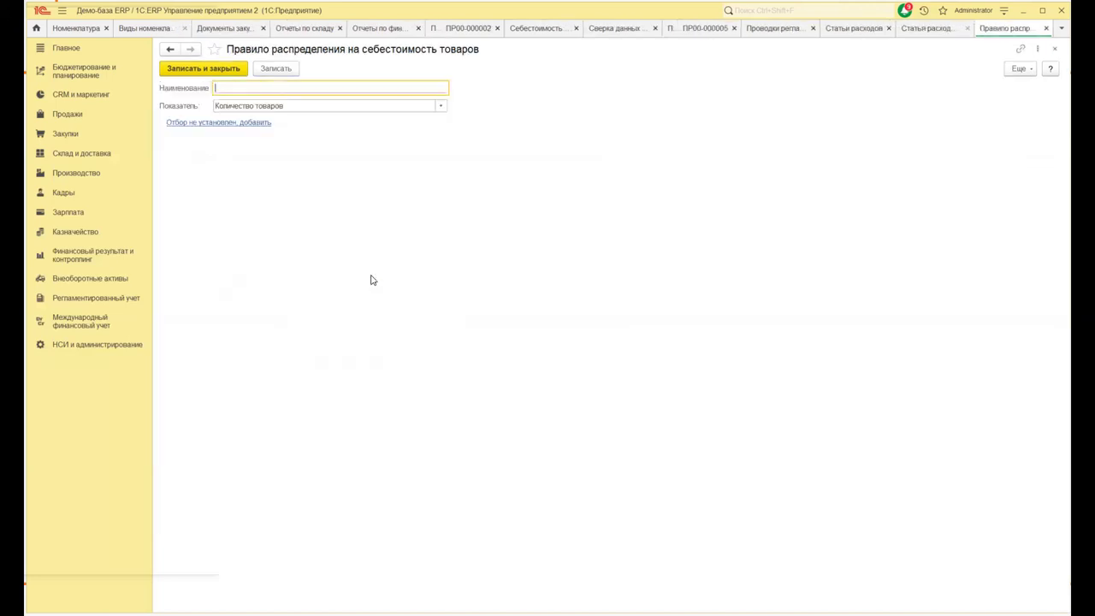
pyautogui.click(439, 109)
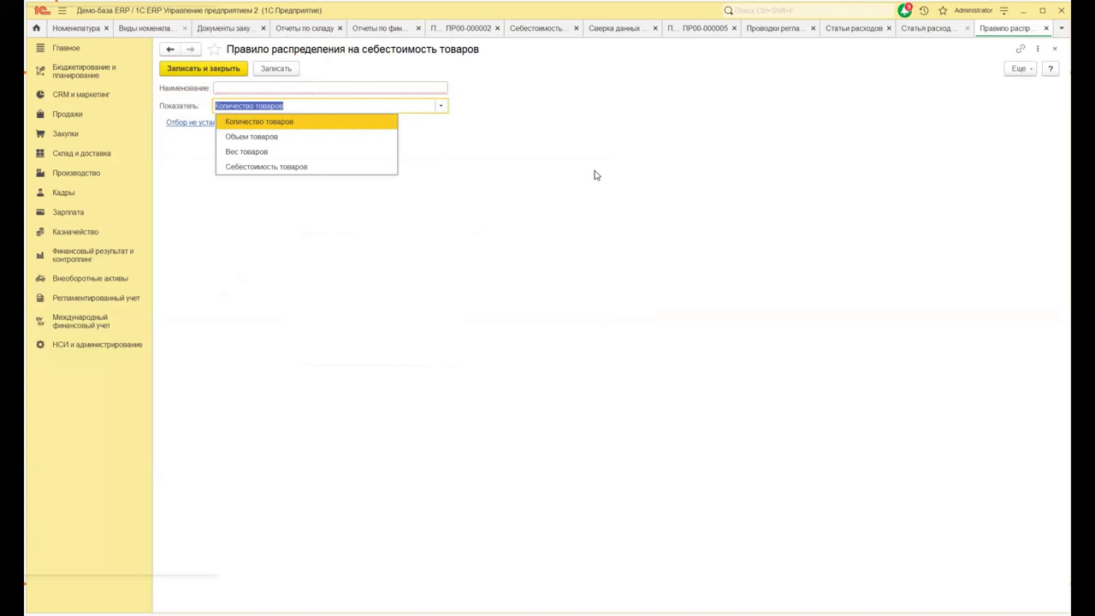
pyautogui.press('Escape')
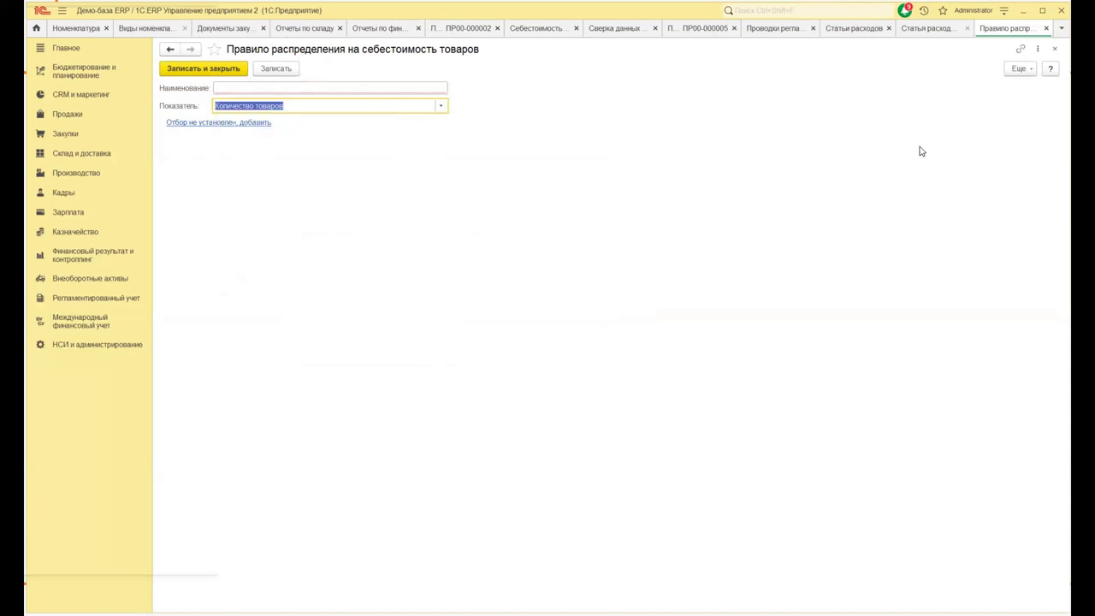
pyautogui.click(1055, 48)
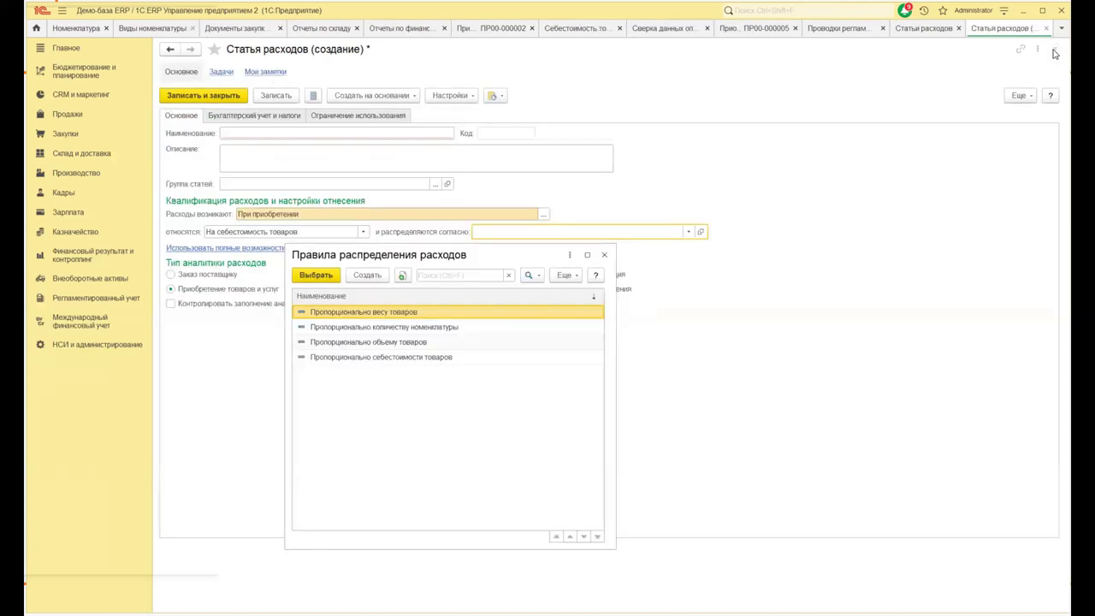
# - Highlight the rule Пропорционально объему товаров and view the units and storage conditions of the item Абразивная крошка №3
pyautogui.click(401, 343)
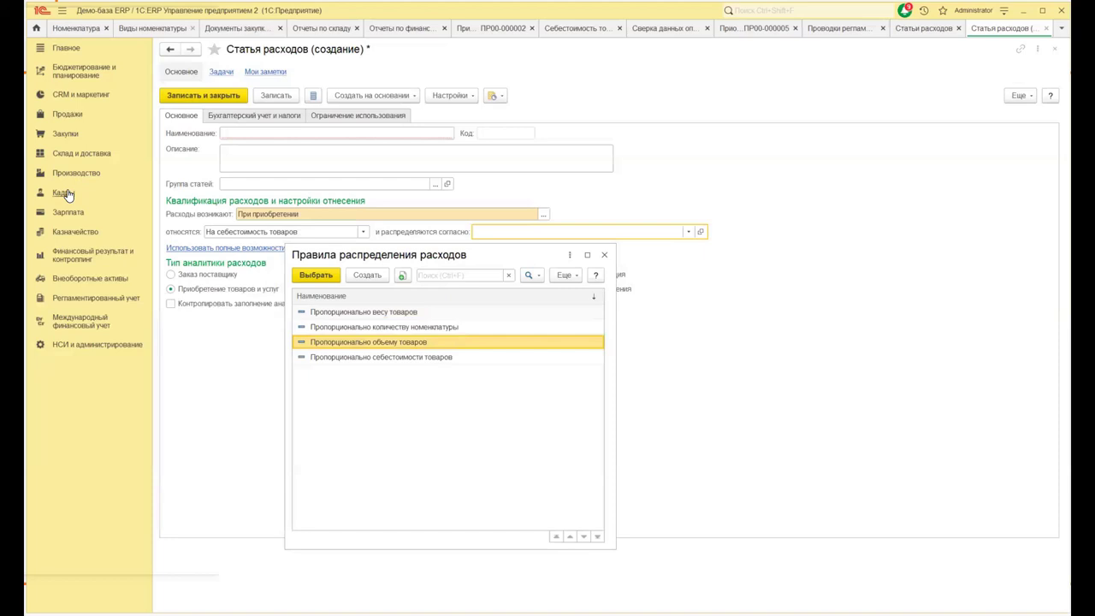
pyautogui.click(77, 344)
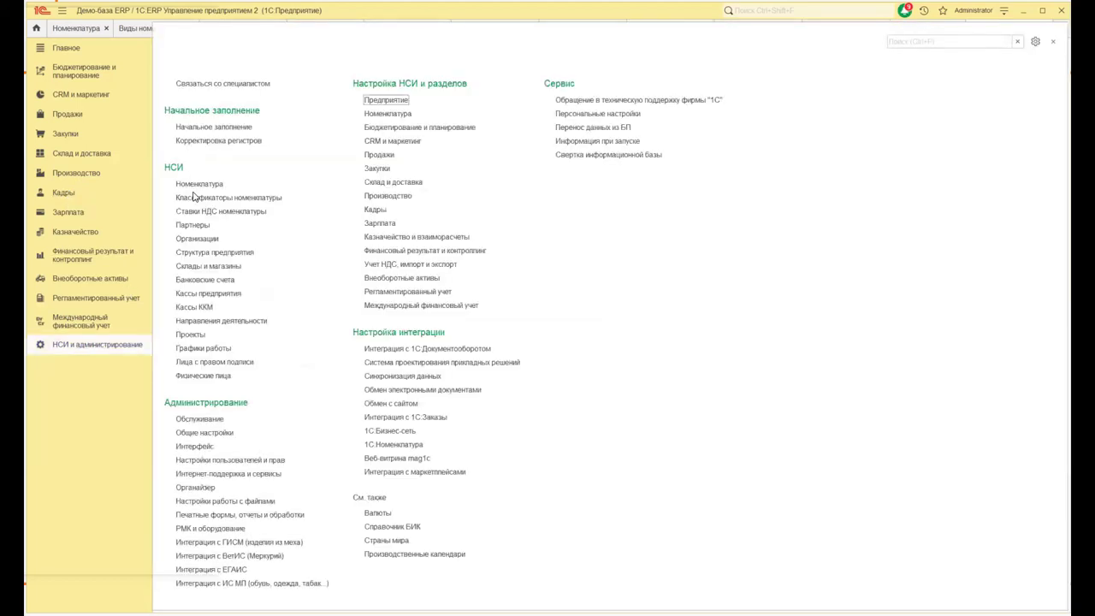
pyautogui.click(190, 186)
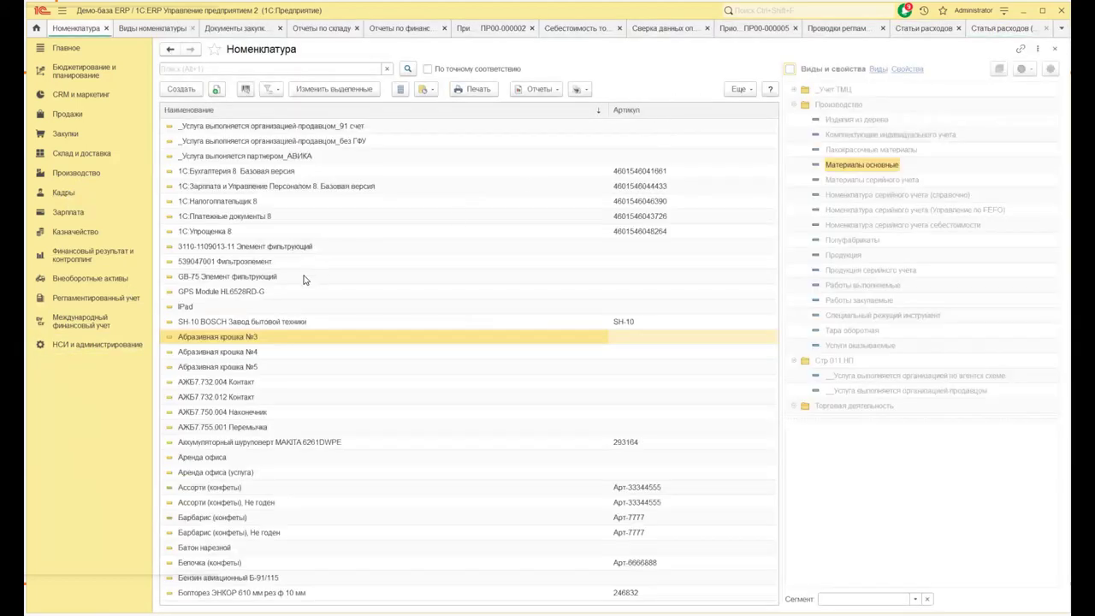
pyautogui.doubleClick(225, 338)
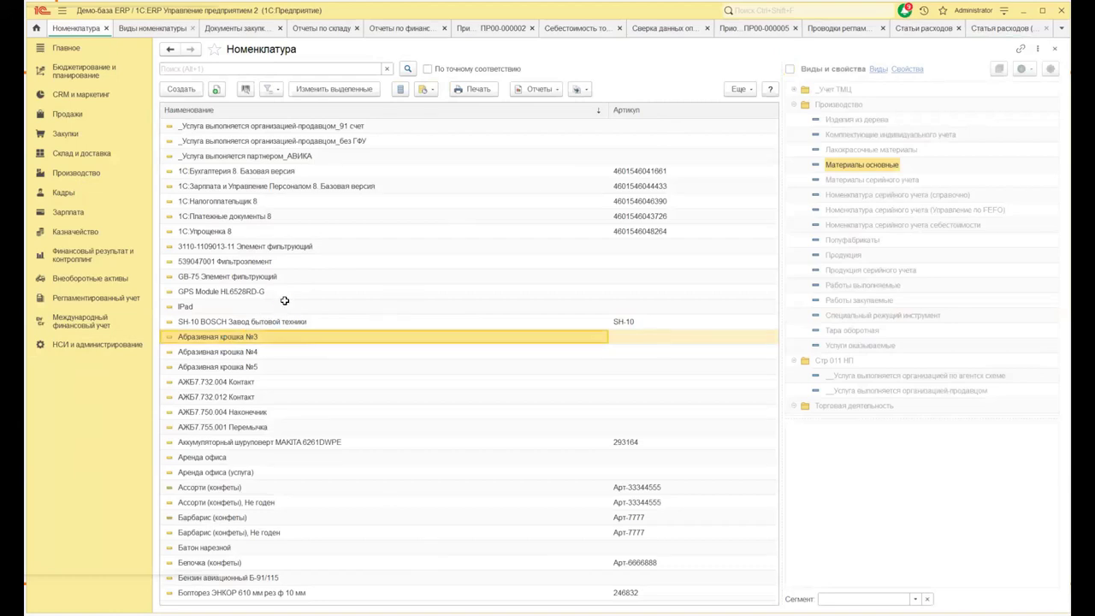
pyautogui.click(225, 90)
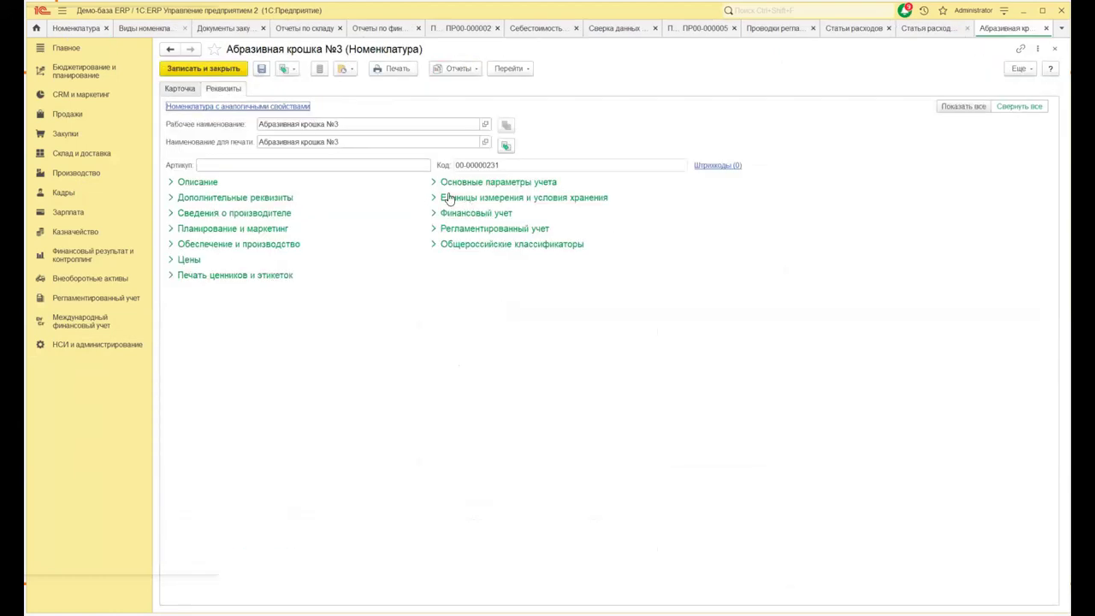
pyautogui.click(432, 199)
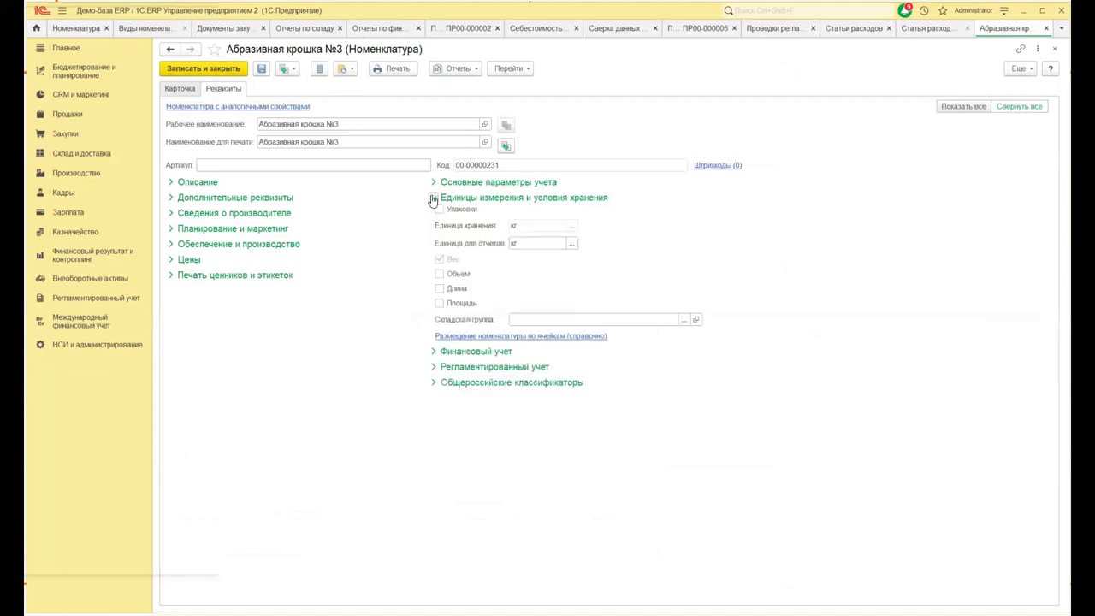
# - Enable Объем for Абразивная крошка №3 to view its settings, discard the change, and close the item list and distribution rules list
pyautogui.click(440, 276)
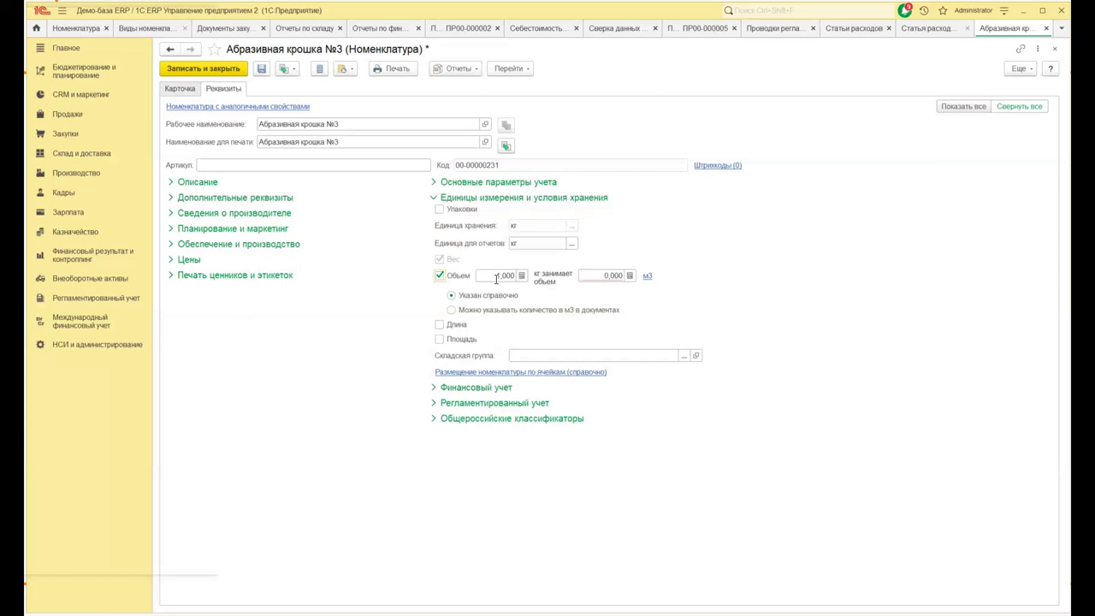
pyautogui.click(1055, 52)
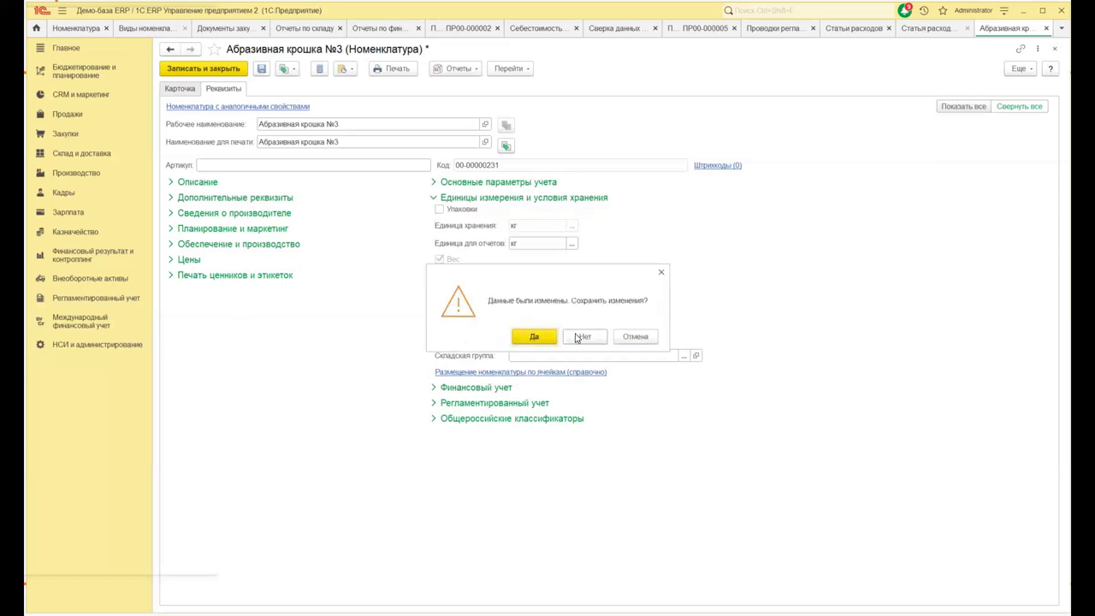
pyautogui.click(579, 337)
pyautogui.click(1056, 51)
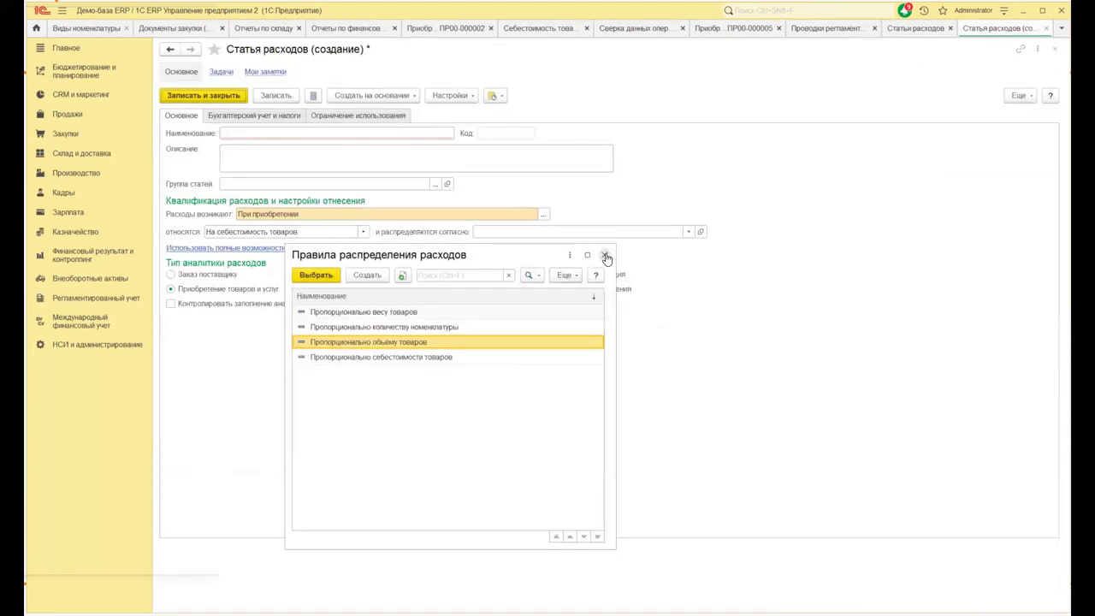
pyautogui.click(605, 257)
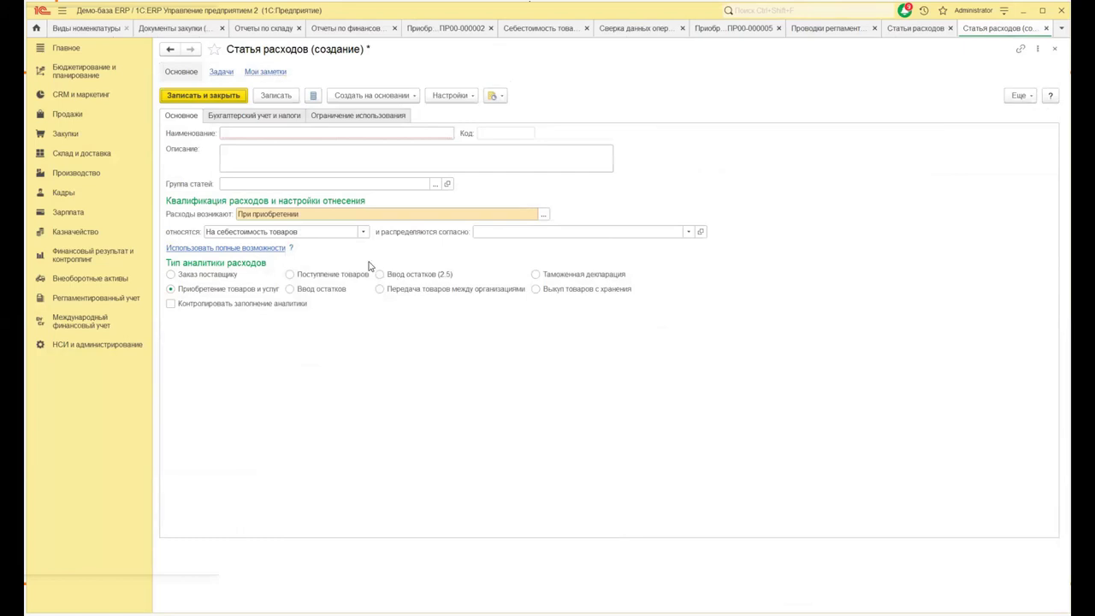
# - Attribute the new expense item На финансовый результат (расходы тек. периода) and view all distribution rules available for it
pyautogui.click(363, 231)
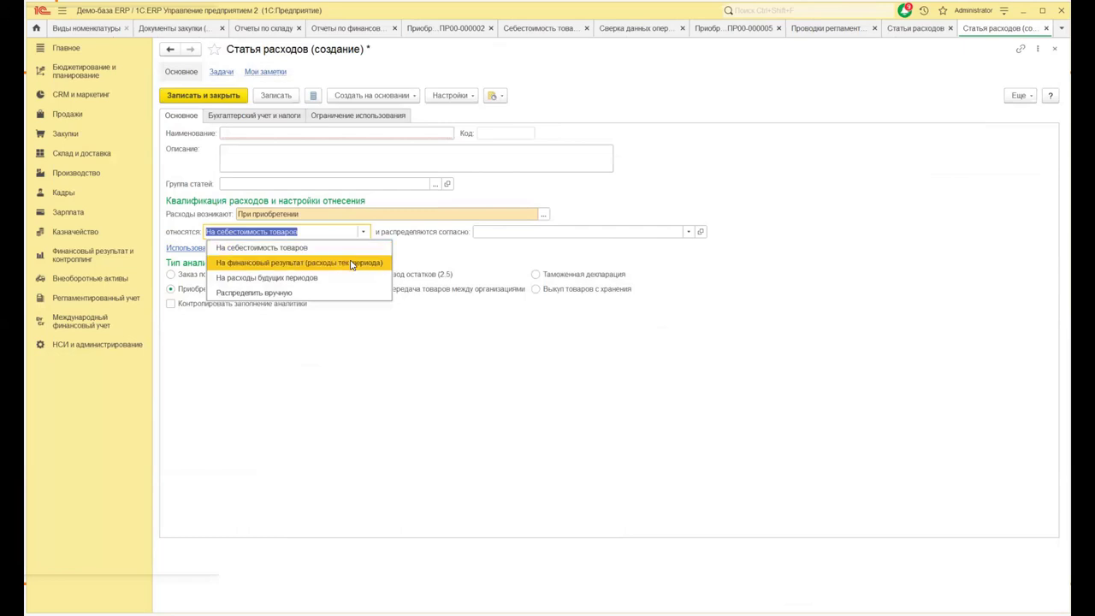
pyautogui.click(351, 264)
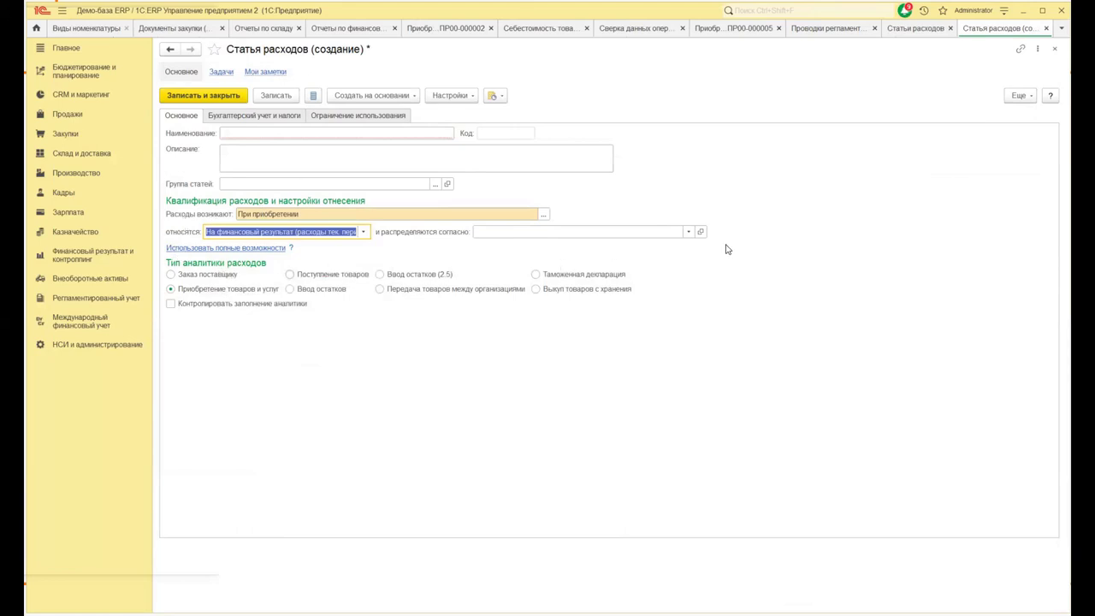
pyautogui.click(689, 233)
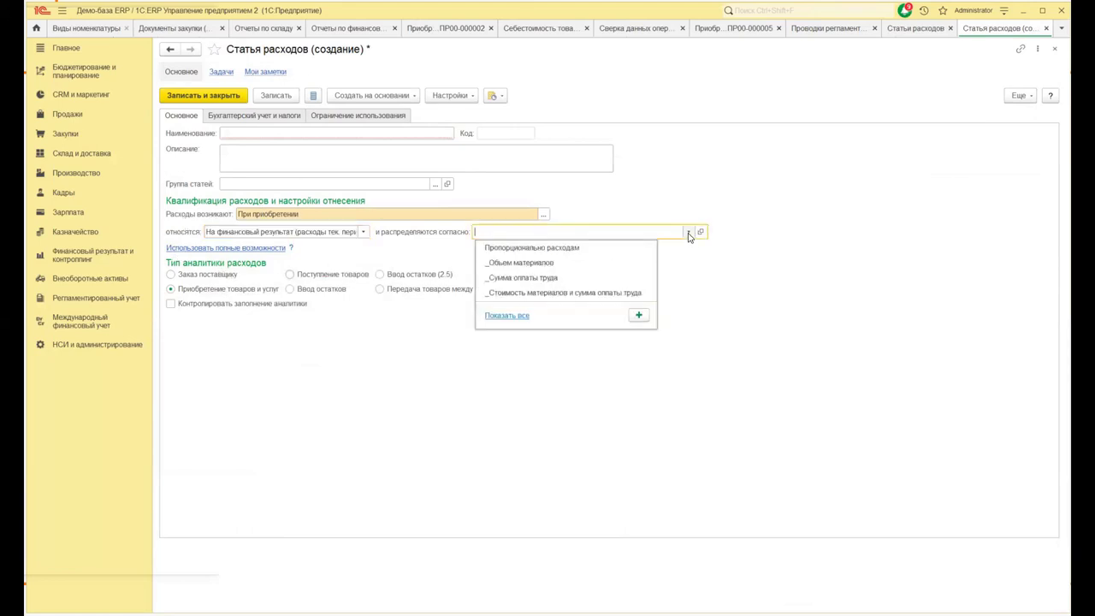
pyautogui.click(512, 317)
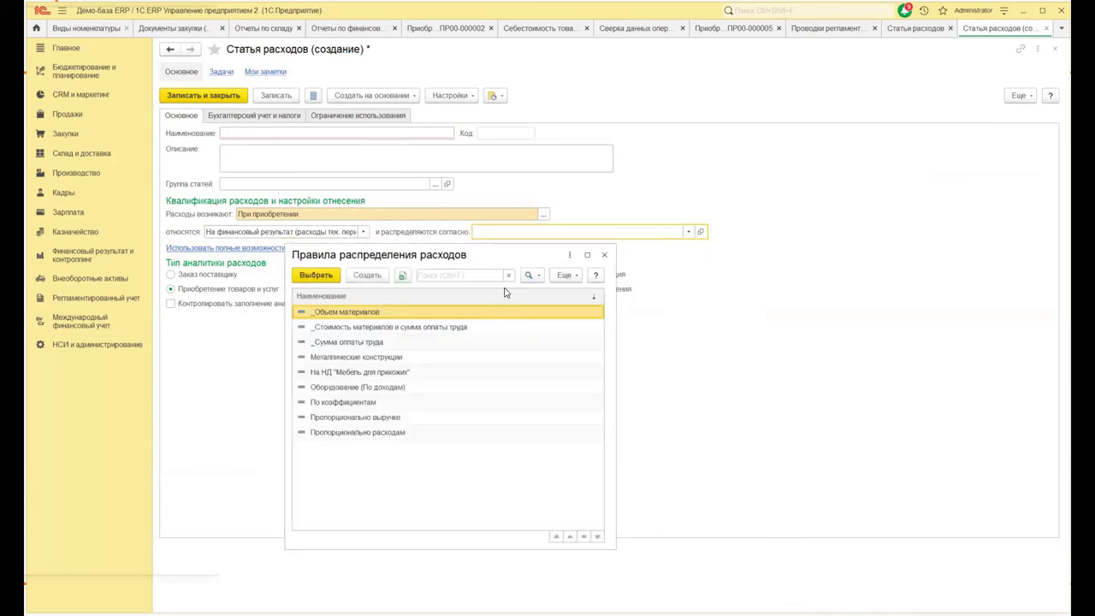
# - Start a new rule for distribution between business activities and examine the options for Распределять на and База распределения
pyautogui.click(373, 275)
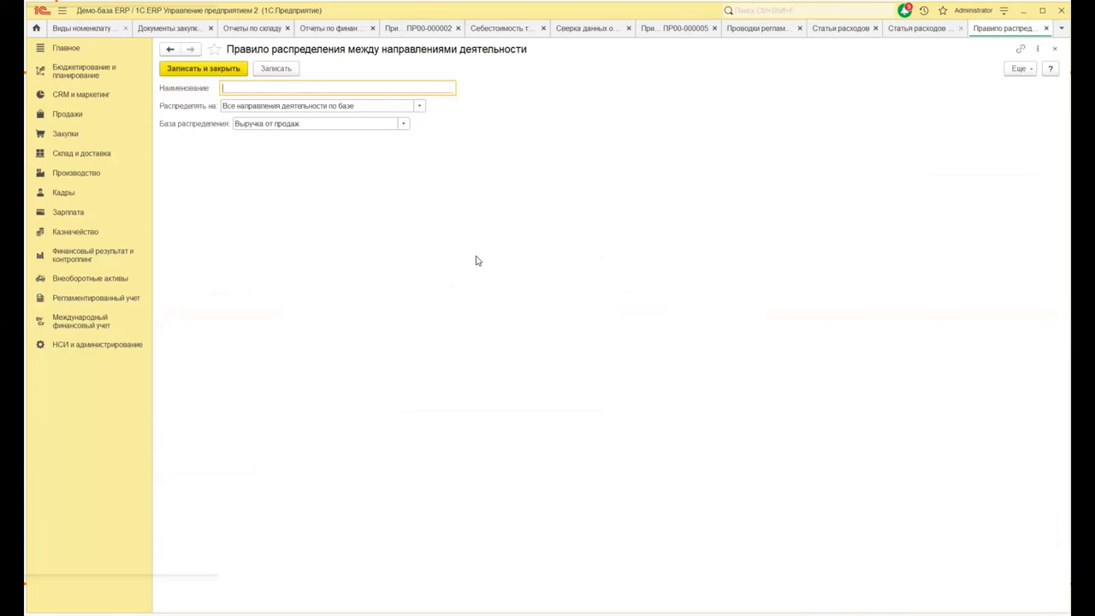
pyautogui.click(419, 105)
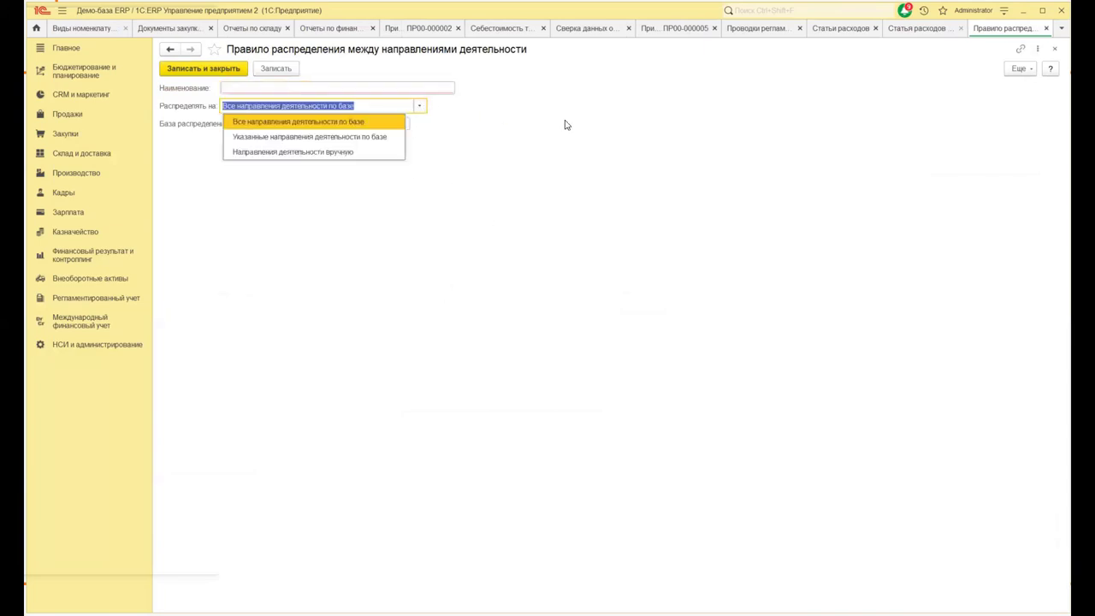
pyautogui.click(565, 125)
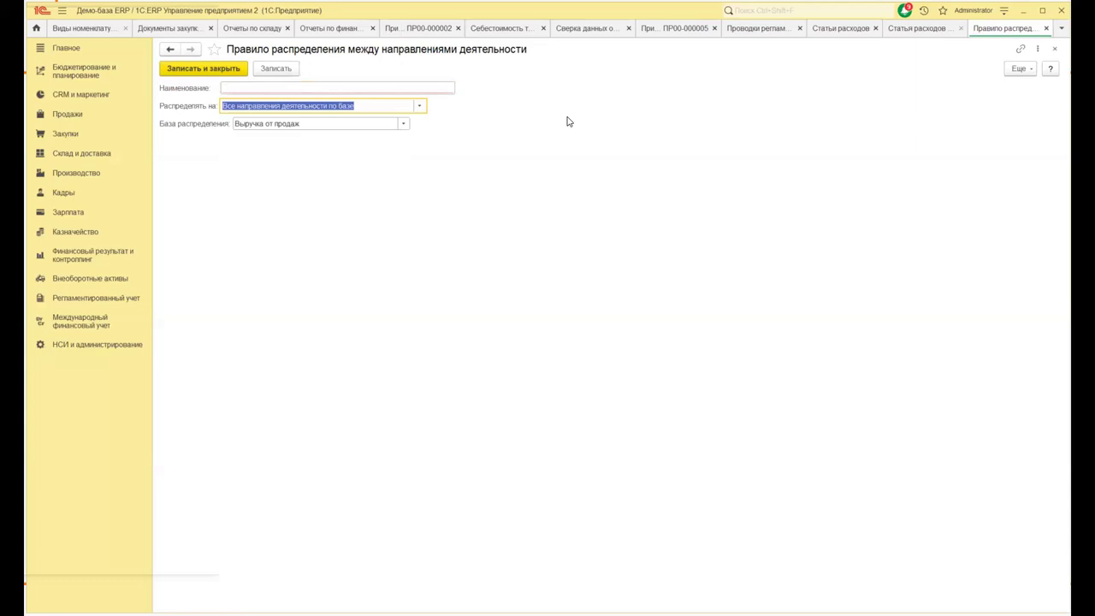
pyautogui.click(404, 125)
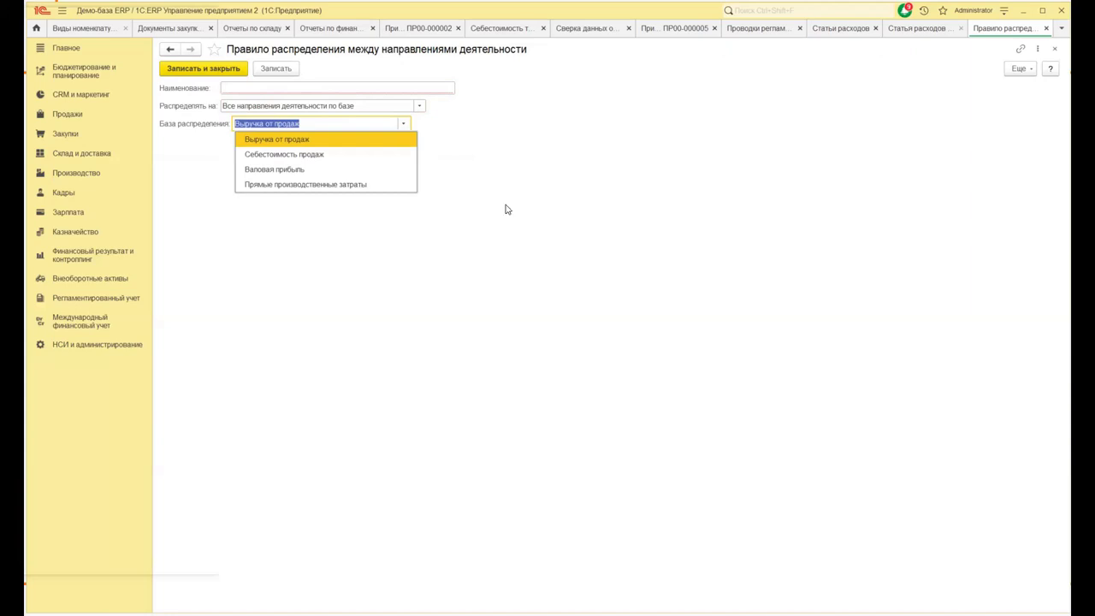
pyautogui.click(508, 171)
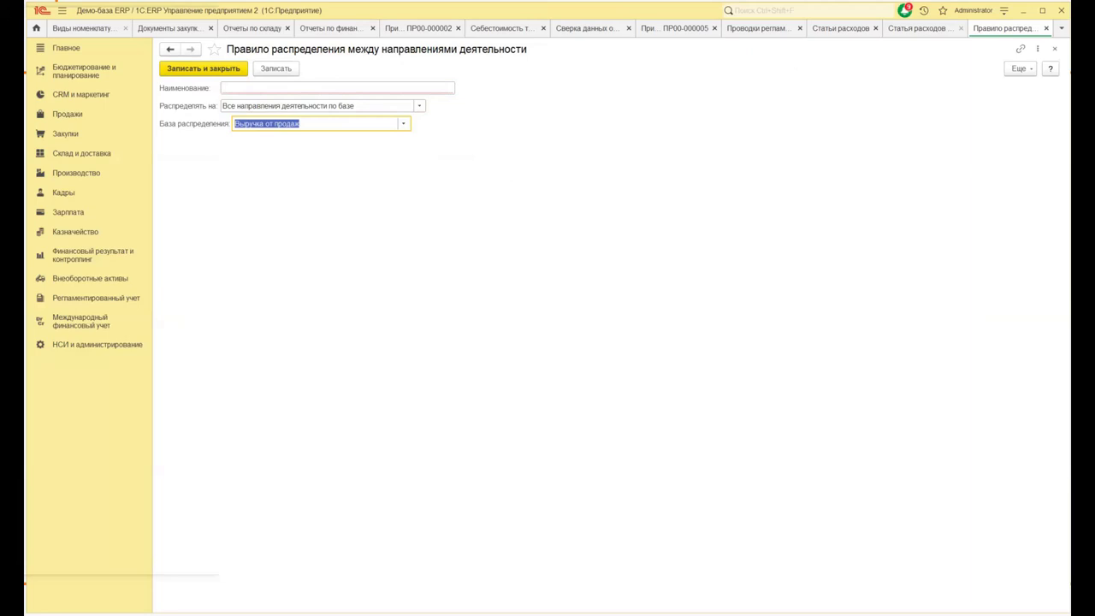
# - Close the unsaved rule and rules list, attribute the expense item На расходы будущих периодов, and show all distribution rules available for it
pyautogui.click(1057, 52)
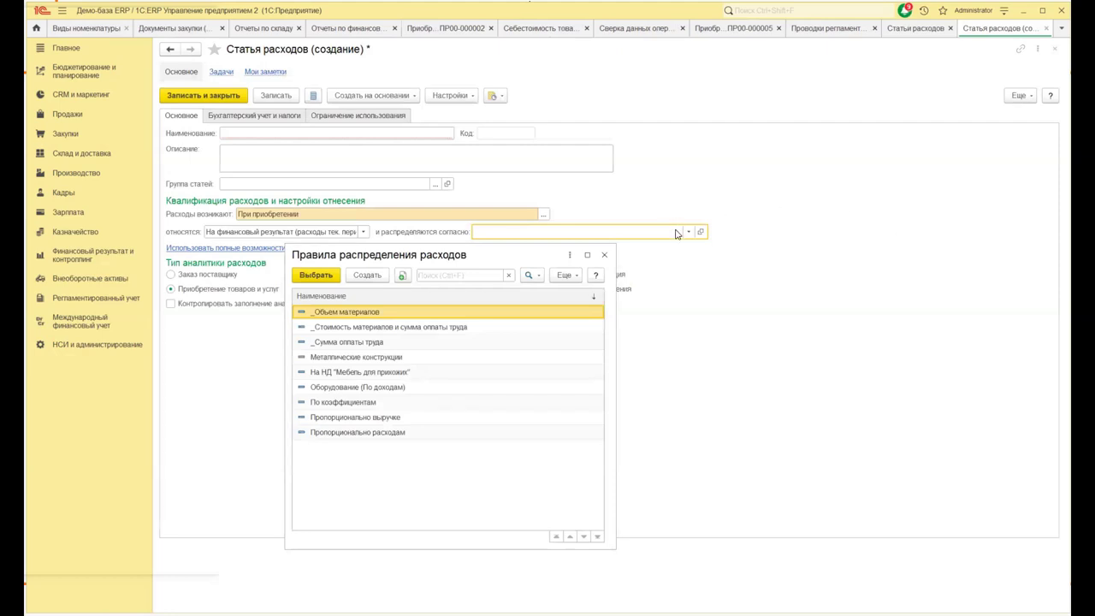
pyautogui.click(604, 255)
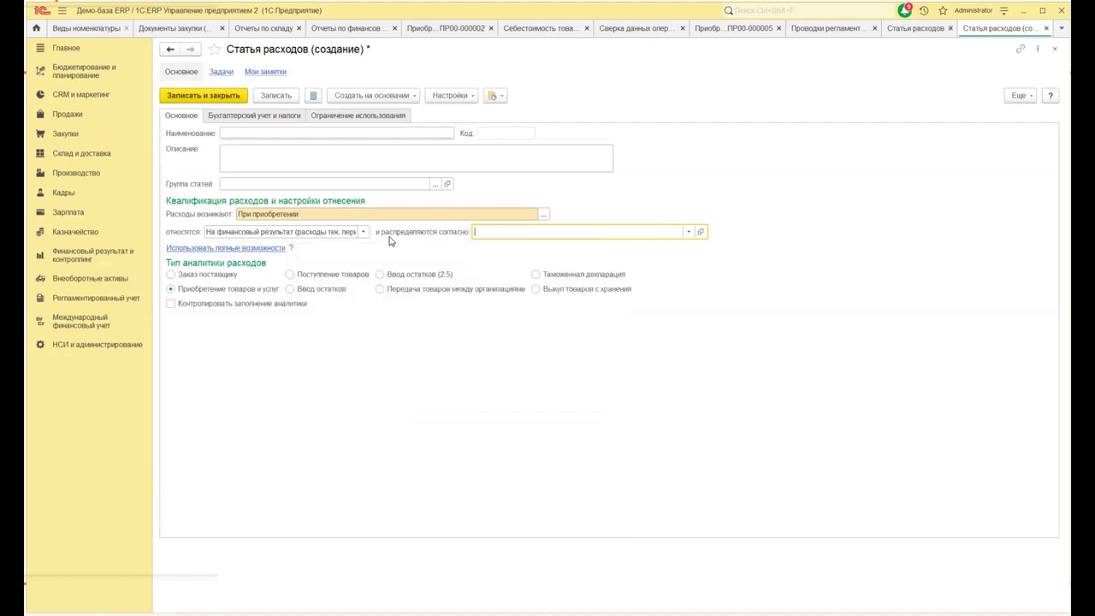
pyautogui.click(362, 232)
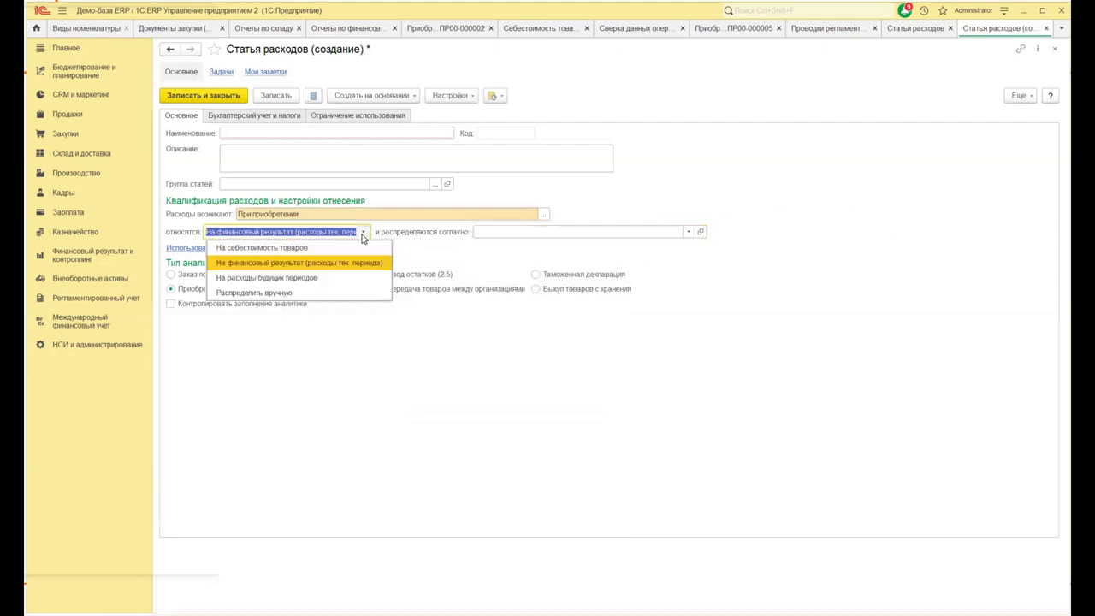
pyautogui.click(341, 279)
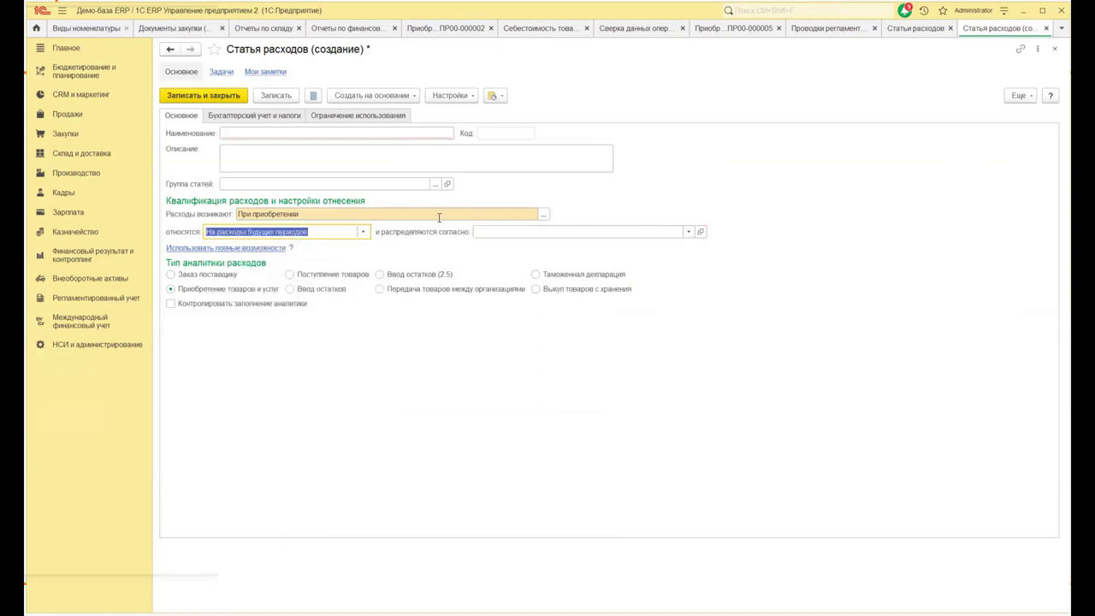
pyautogui.click(687, 234)
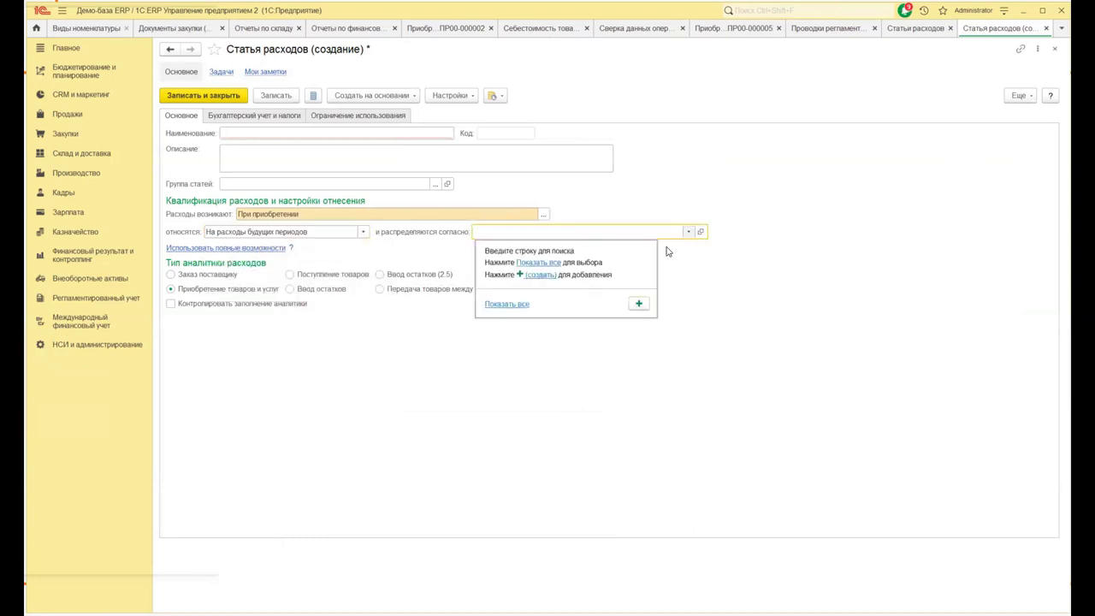
pyautogui.click(509, 306)
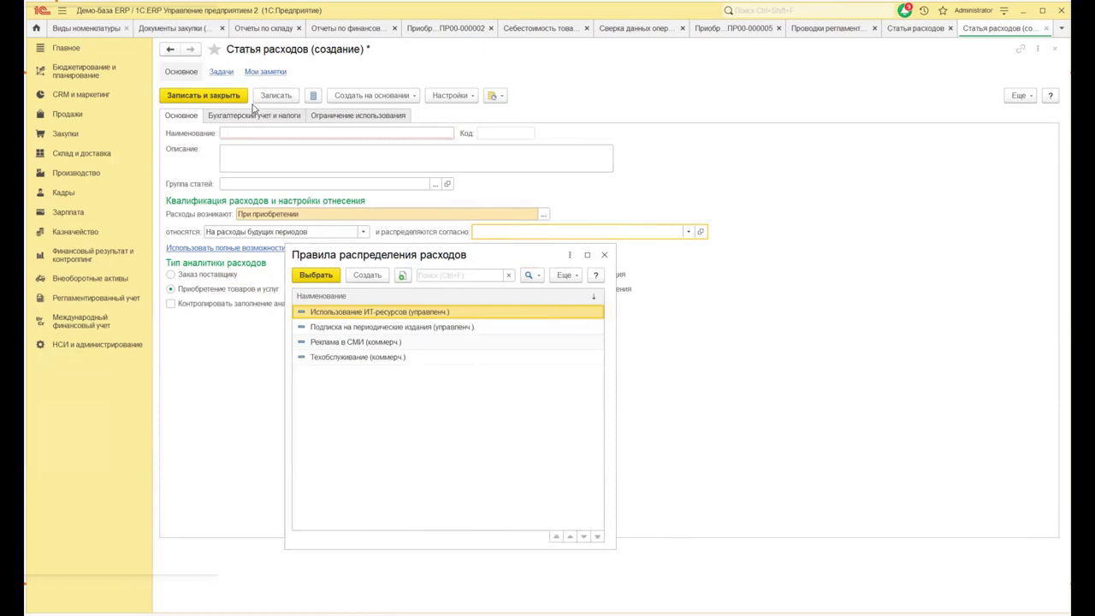
# - Open the deferred expense rule Использование ИТ-ресурсов (управленч.) and examine the options for Распределять and Начиная с
pyautogui.rightClick(351, 314)
pyautogui.click(389, 371)
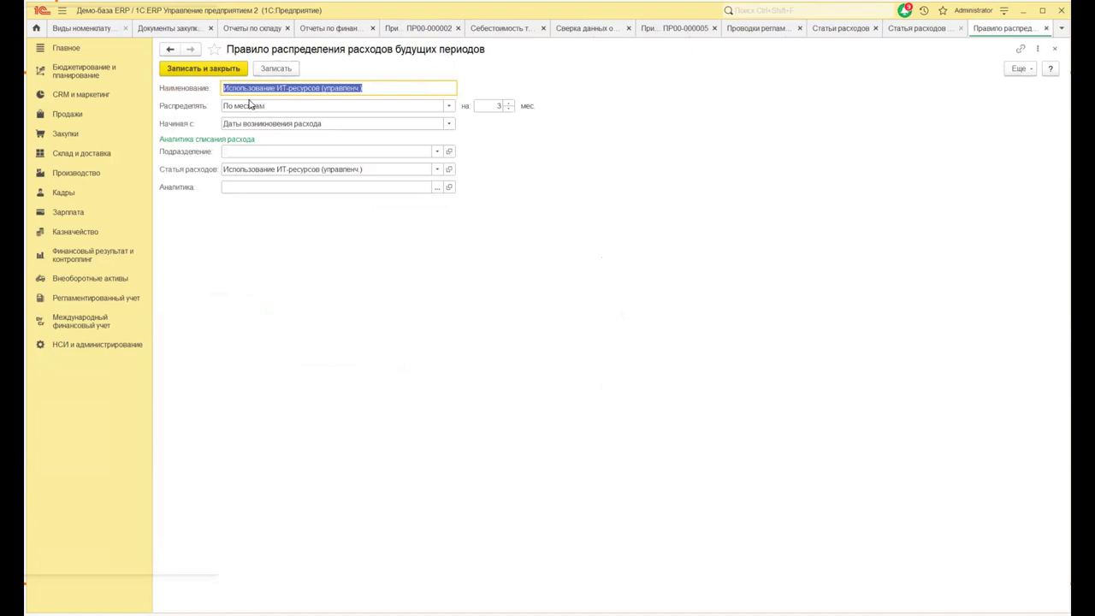
pyautogui.click(448, 105)
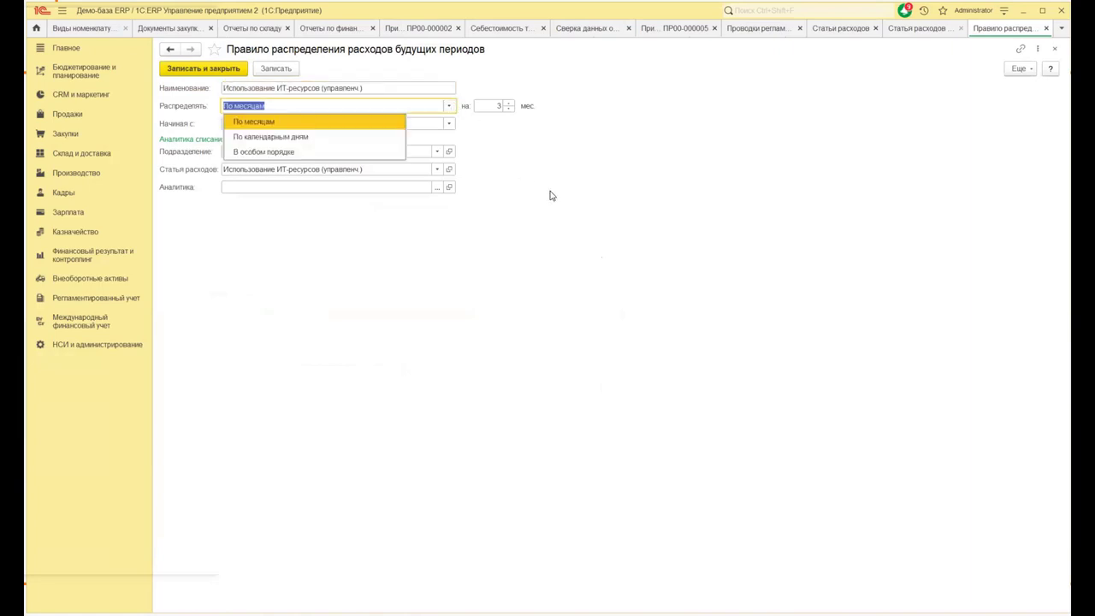
pyautogui.click(551, 190)
pyautogui.click(449, 124)
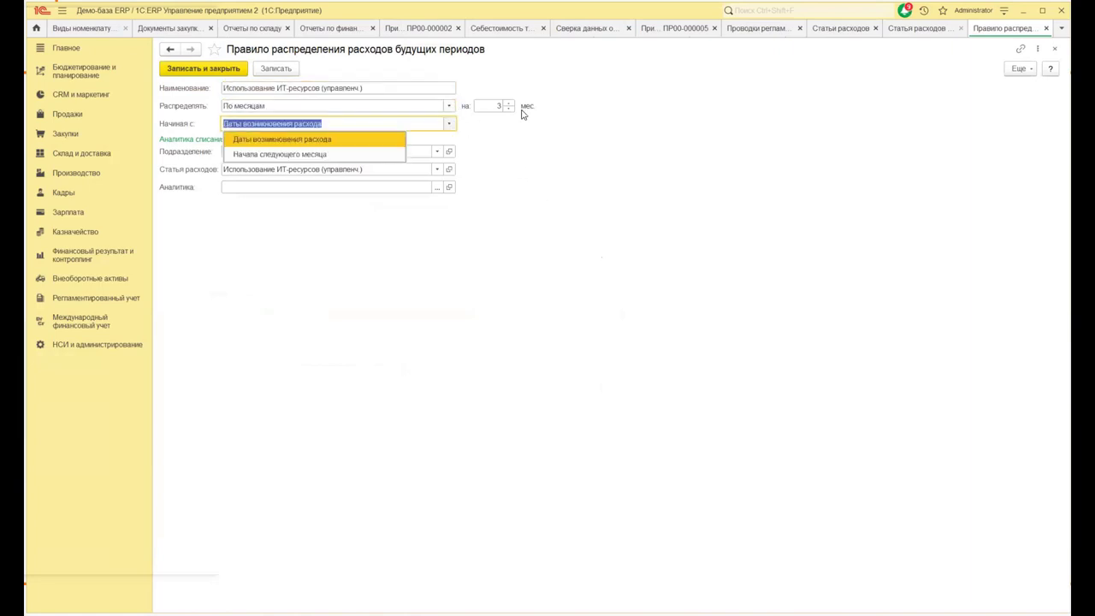
# - Review the distribution method and start date options in «Использование ИТ-ресурсов (управленч.)», then close that rule and the rules list
pyautogui.click(502, 176)
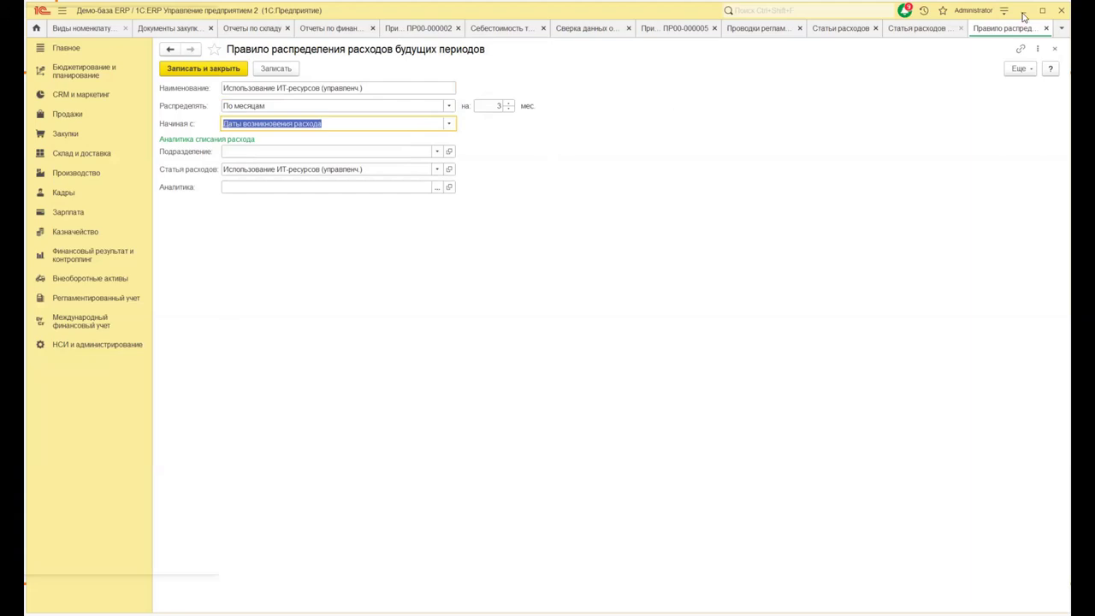
pyautogui.click(918, 34)
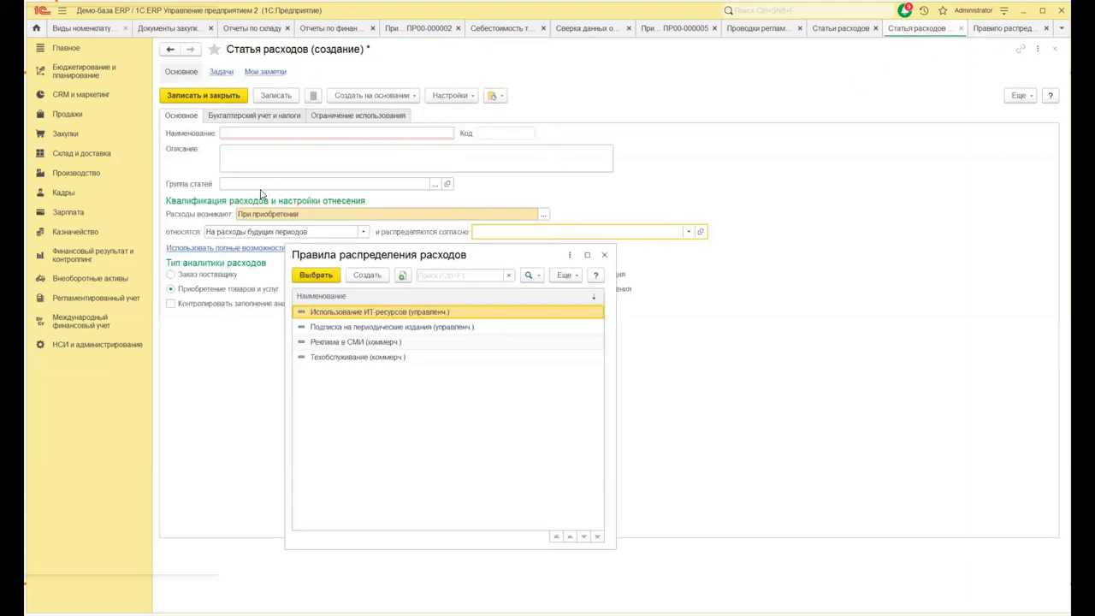
pyautogui.click(992, 31)
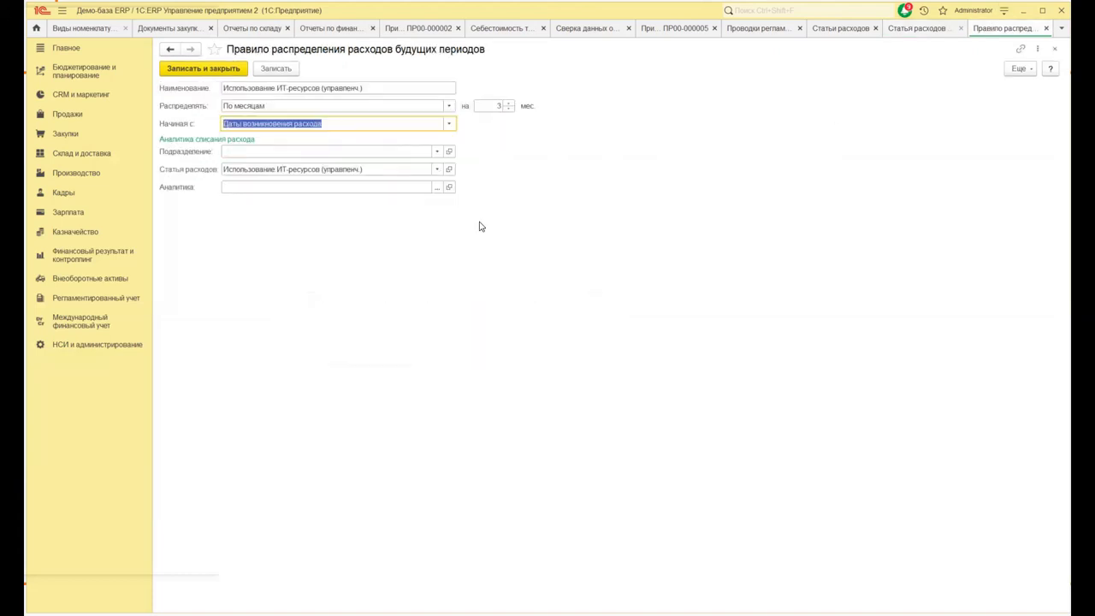
pyautogui.click(448, 108)
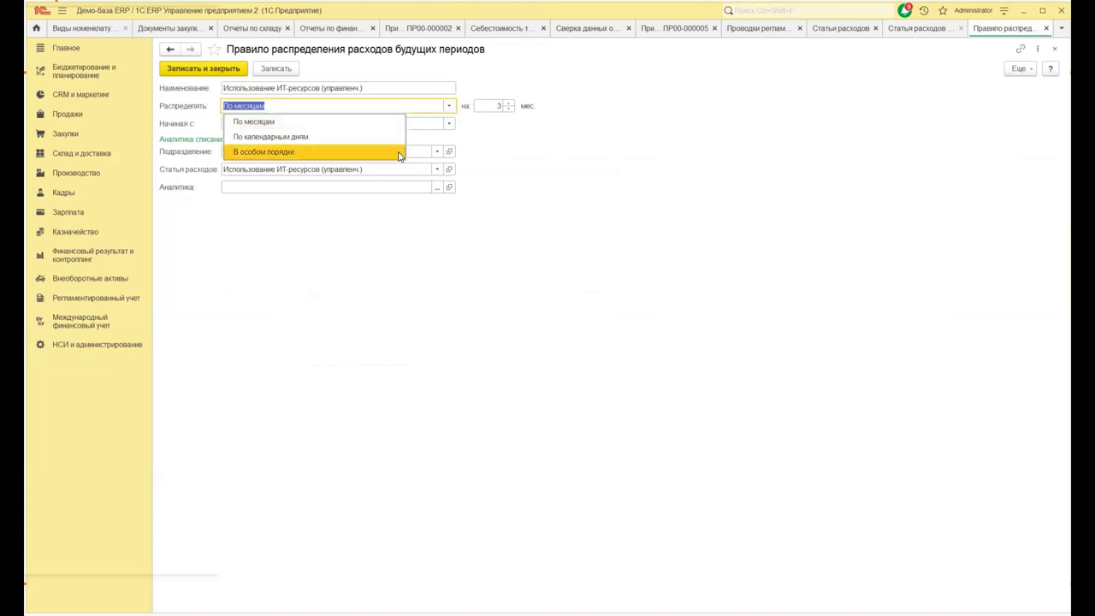
pyautogui.click(544, 146)
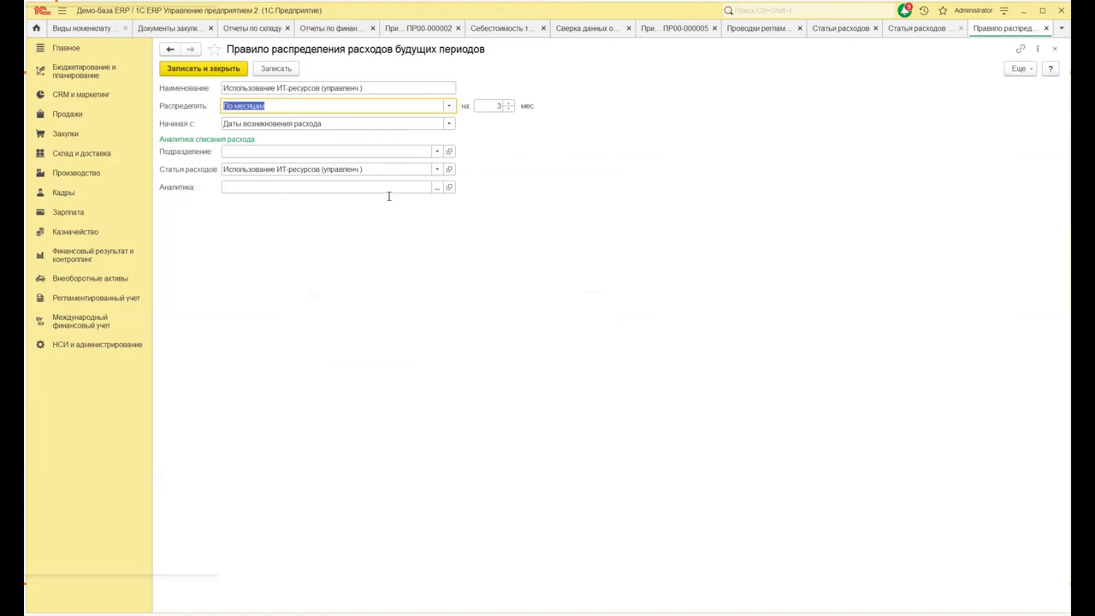
pyautogui.click(1055, 53)
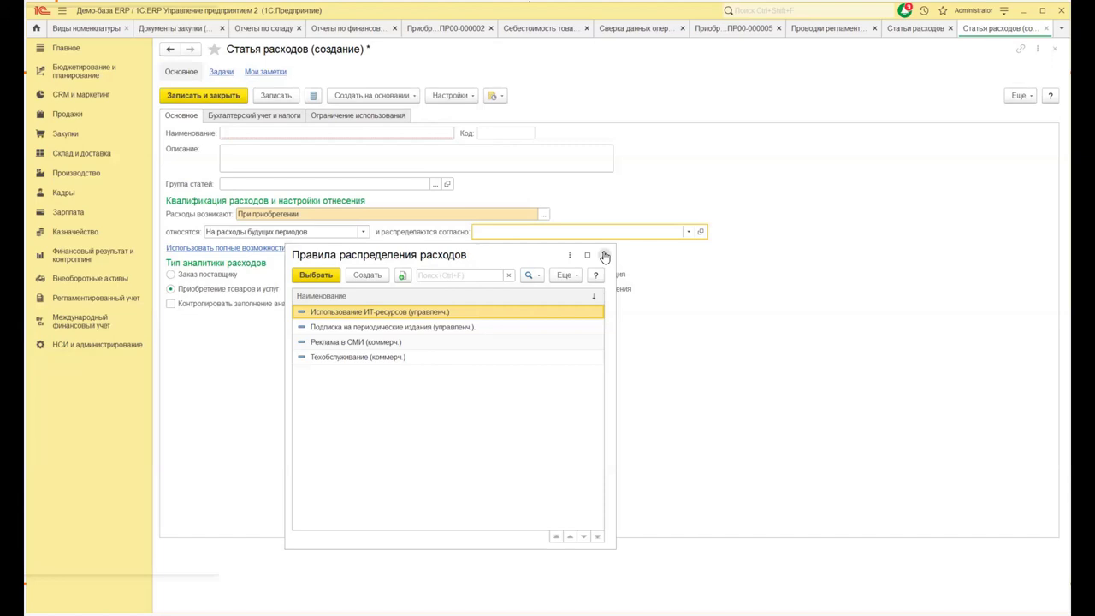
pyautogui.click(604, 256)
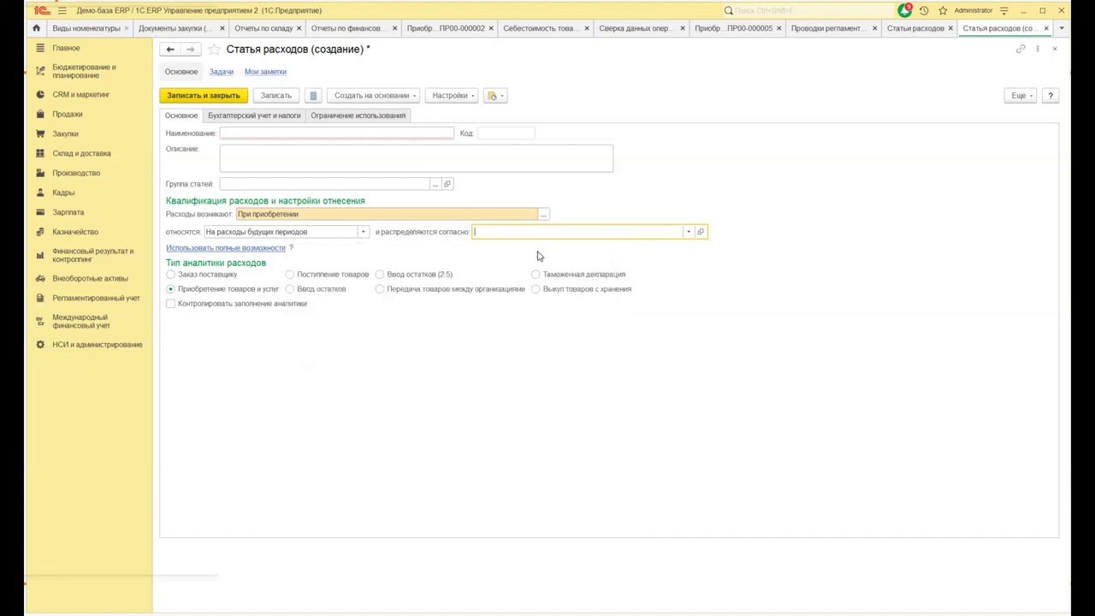
# - Set the new expense item's allocation to «Распределить вручную»
pyautogui.click(363, 231)
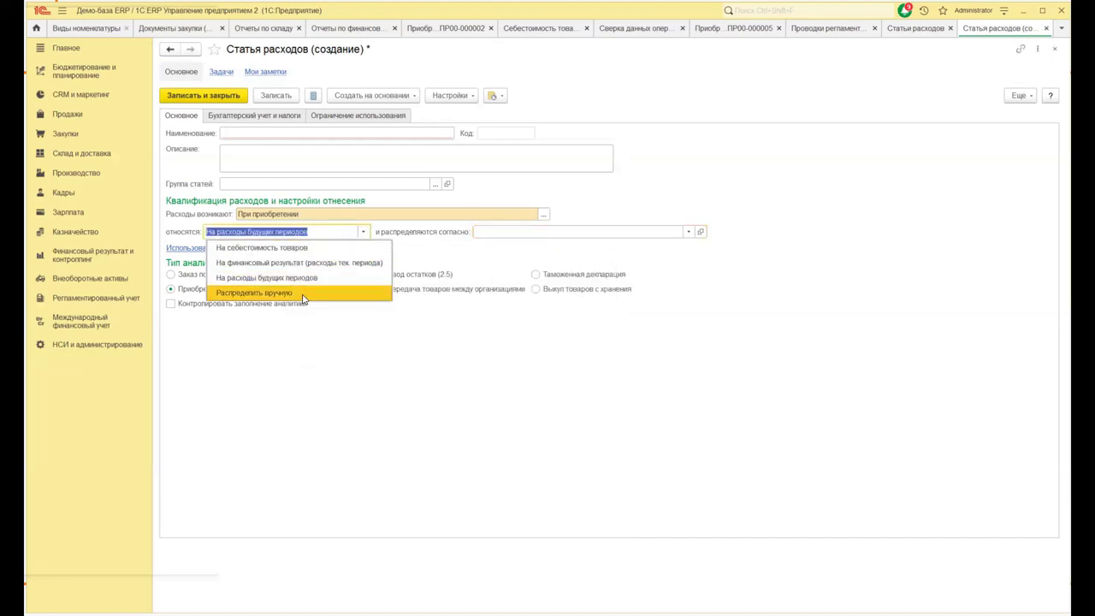
pyautogui.click(304, 294)
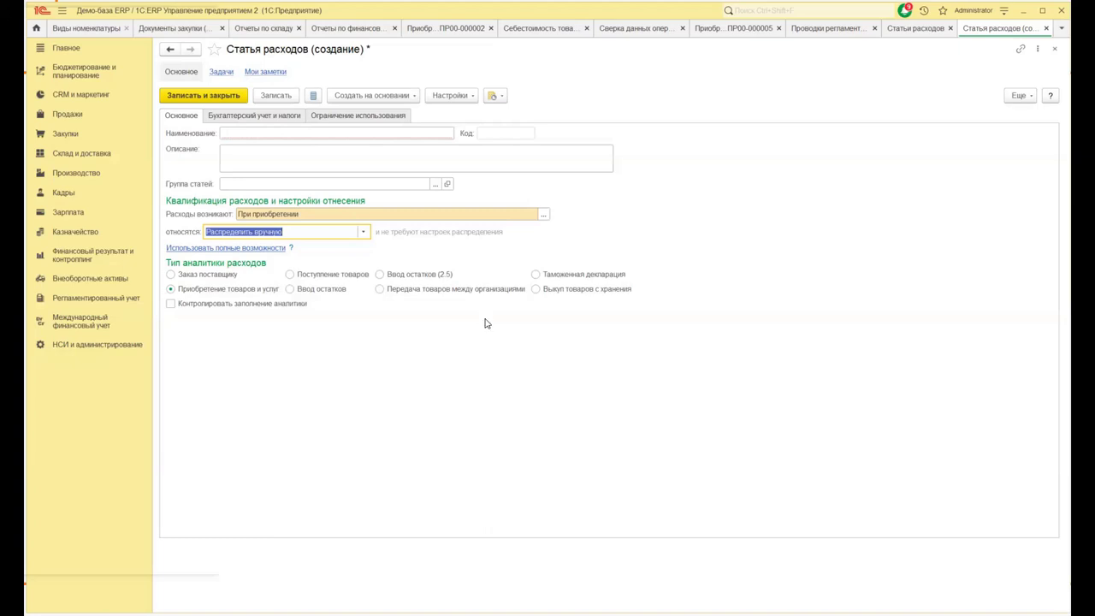
pyautogui.click(302, 156)
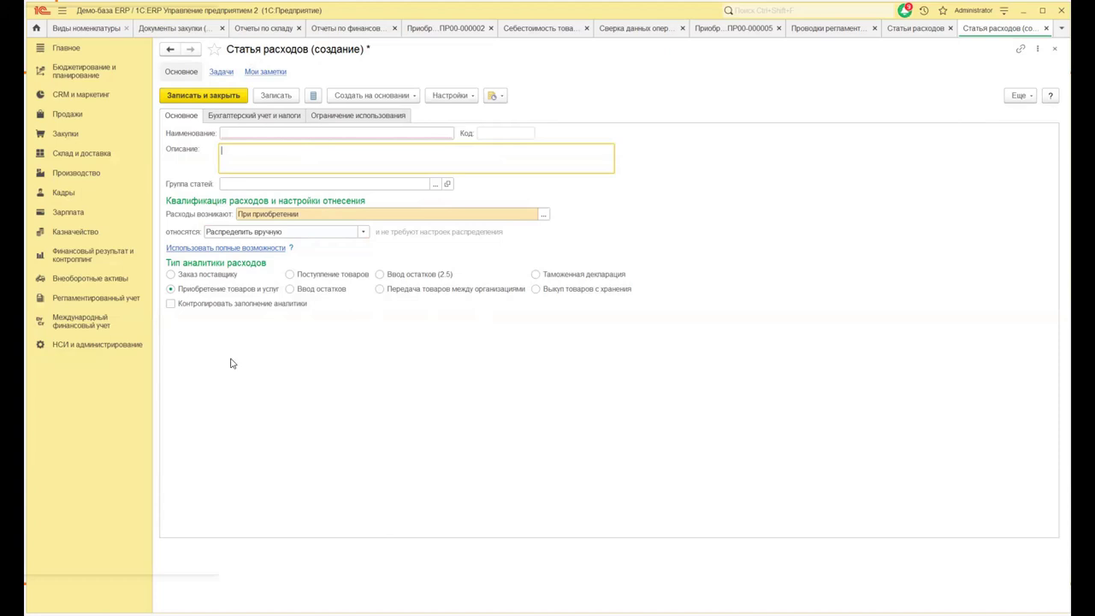
# - Review the document types that can be created under «Отражение прочих доходов и расходов», then return to the unsaved expense item and keep it open
pyautogui.click(80, 256)
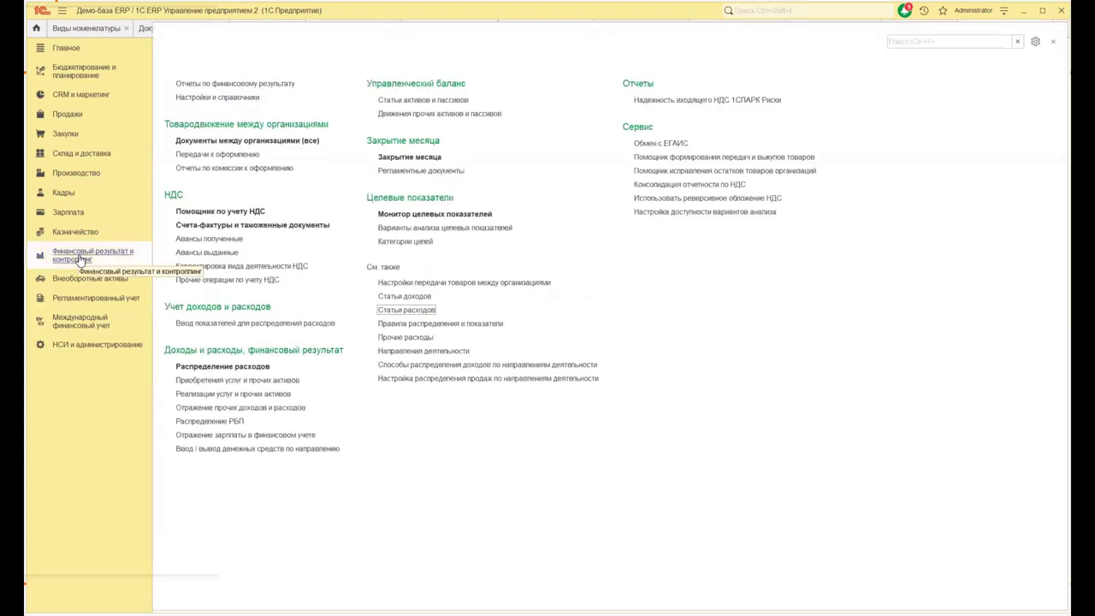
pyautogui.click(222, 408)
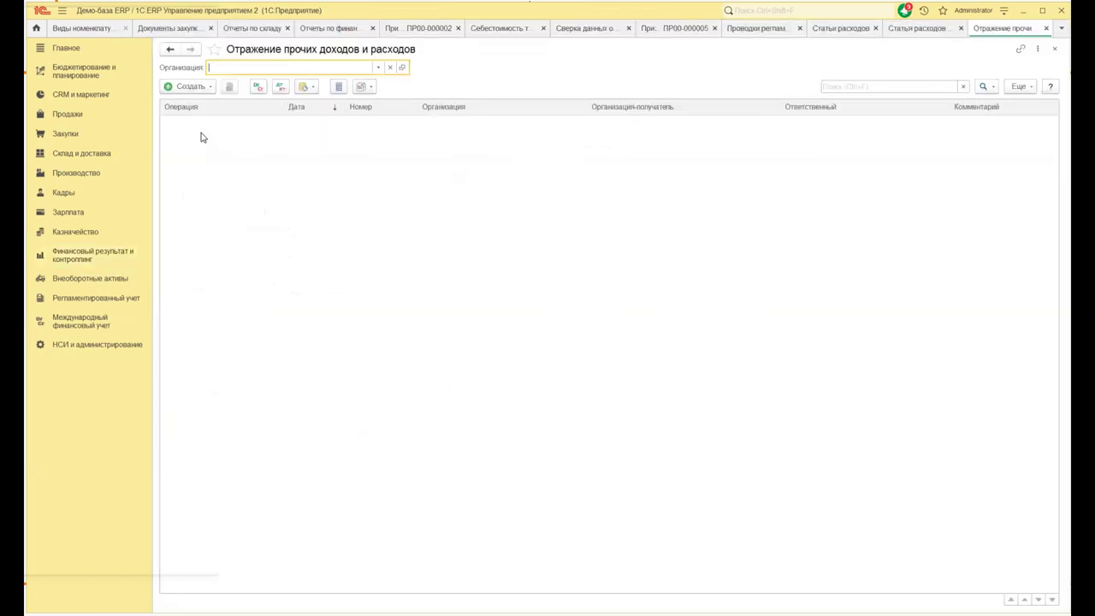
pyautogui.click(195, 91)
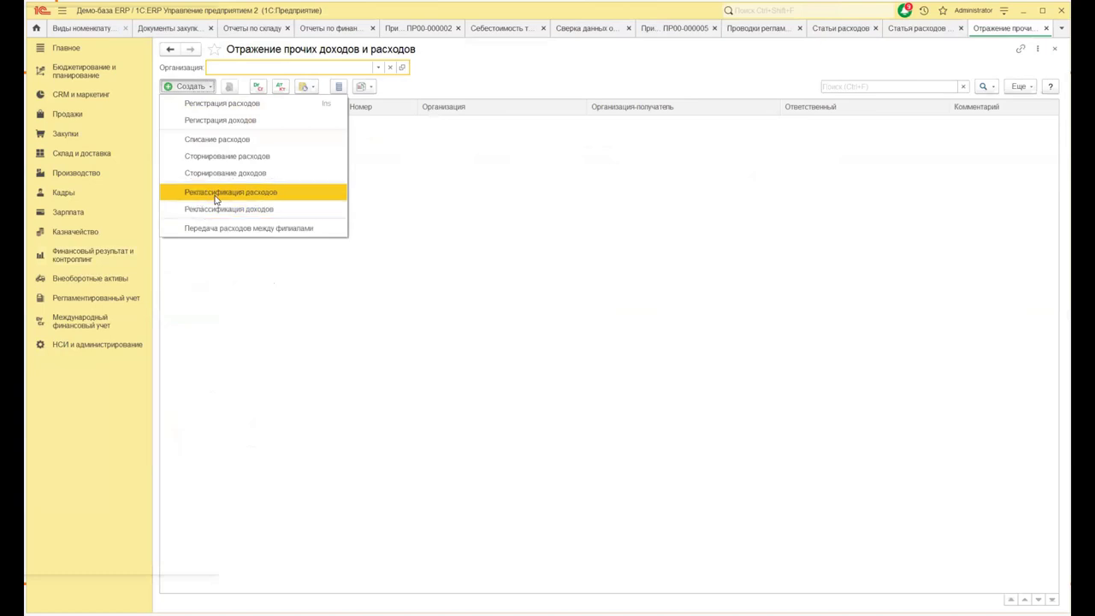
pyautogui.click(472, 226)
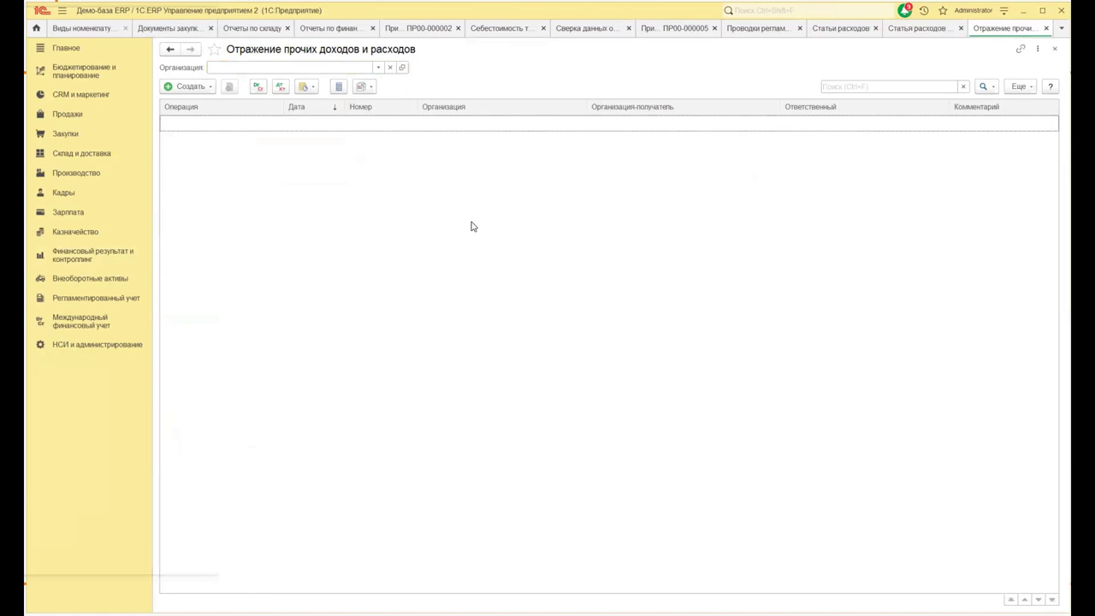
pyautogui.click(1054, 49)
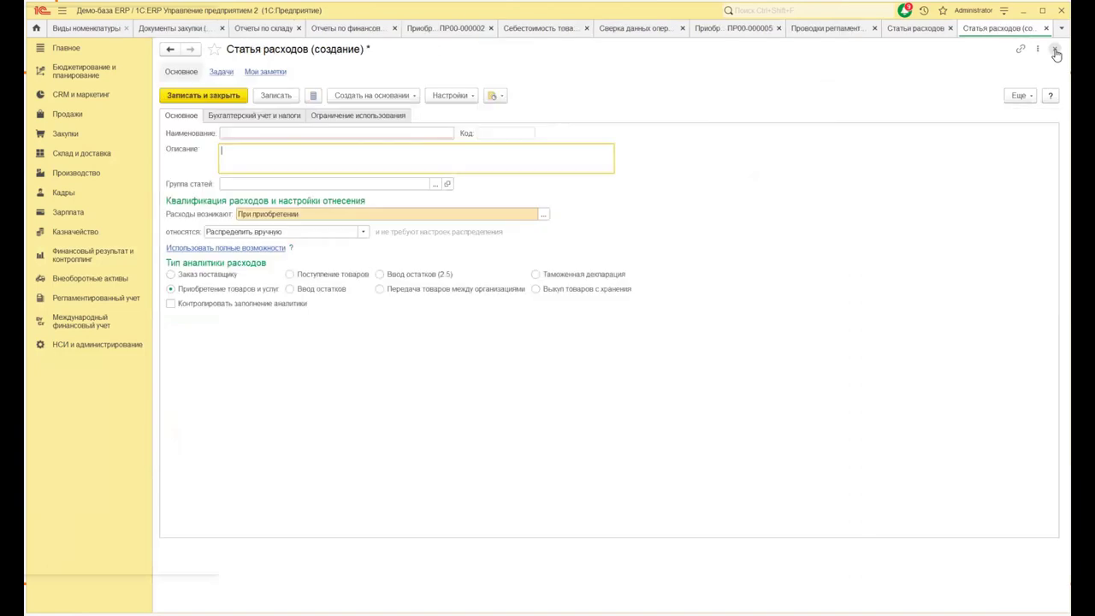
pyautogui.click(1055, 51)
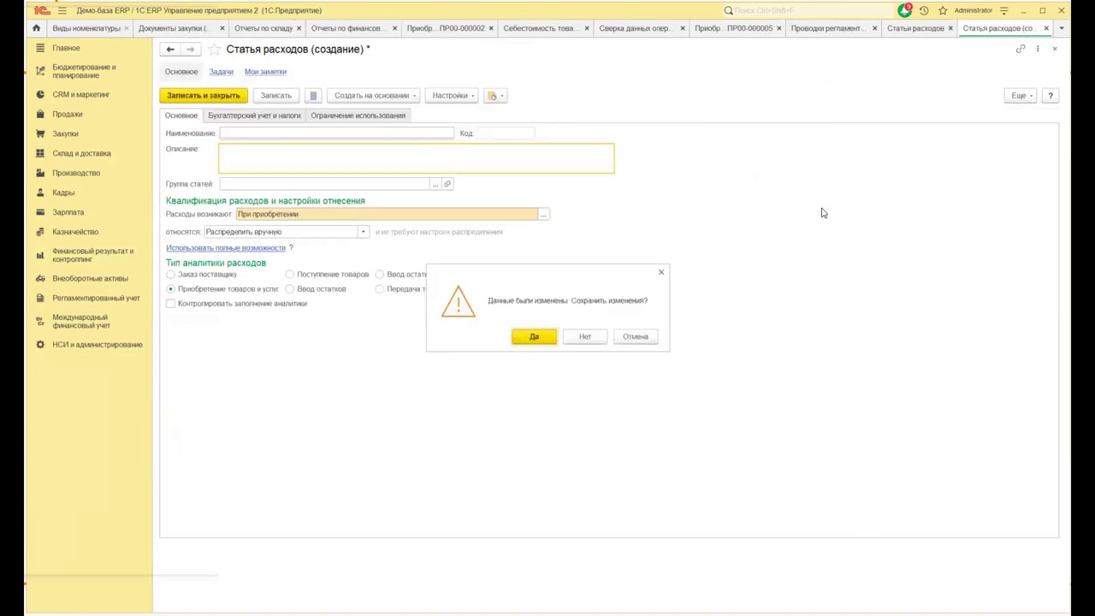
pyautogui.click(642, 336)
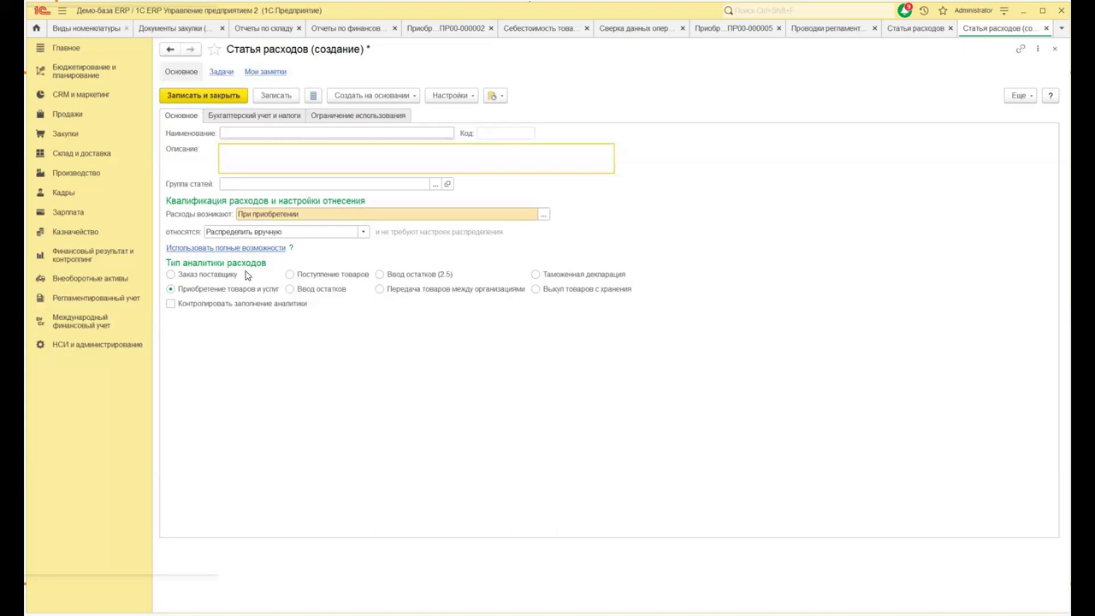
# - Switch the expense origin to «При складском хранении, перемещении, обработке» and back to «При приобретении», leaving the allocation at «На себестоимость товаров»
pyautogui.click(542, 214)
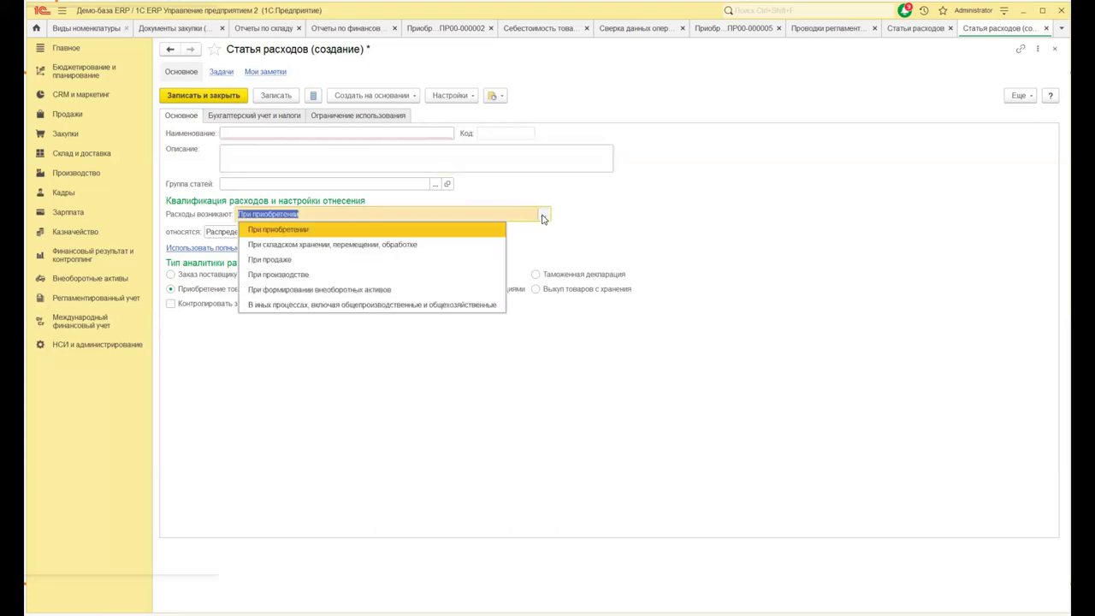
pyautogui.click(360, 245)
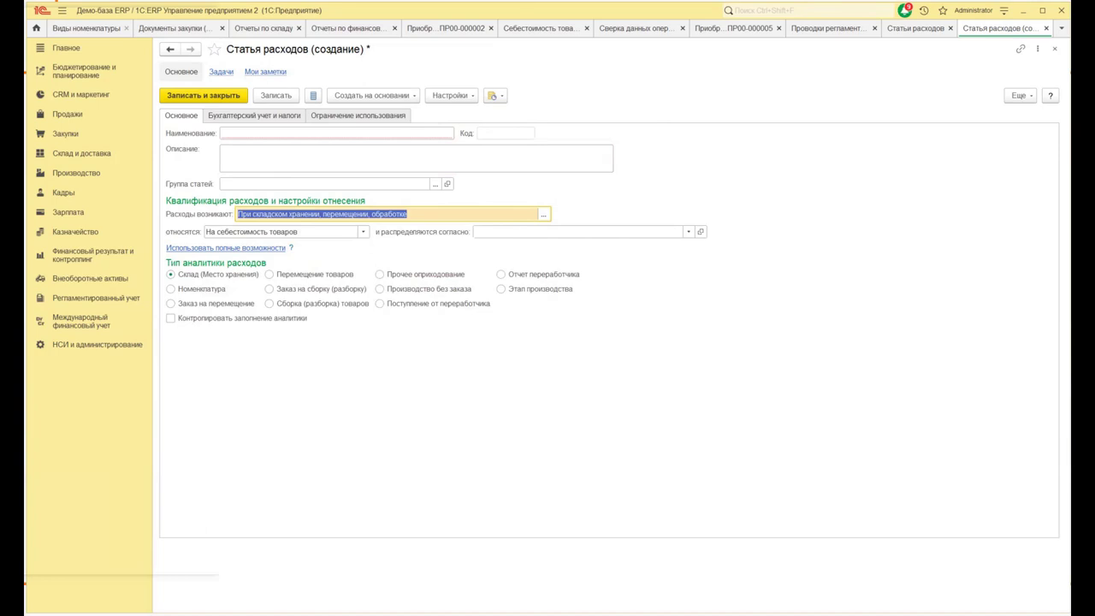
pyautogui.click(545, 218)
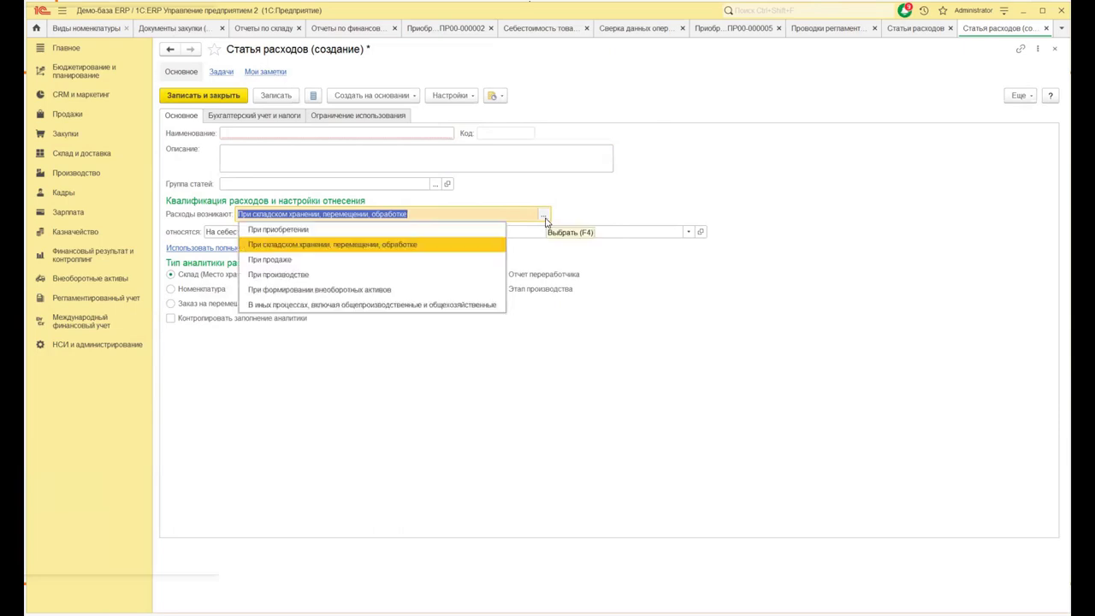
pyautogui.click(290, 232)
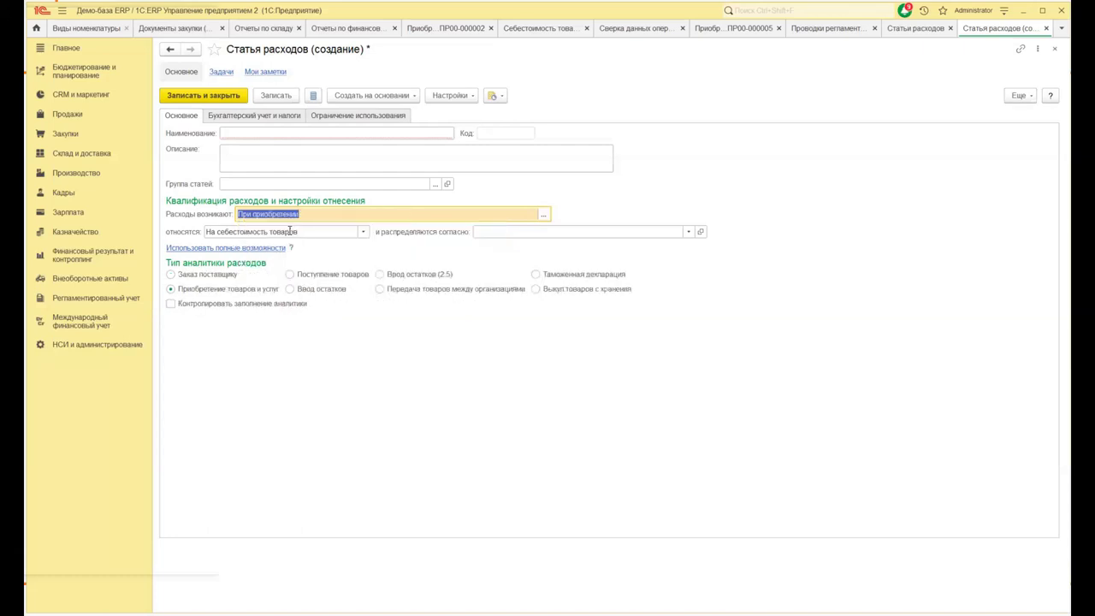
# - Assign the «Пропорционально объему товаров» distribution rule to the expense item
pyautogui.click(687, 232)
pyautogui.click(519, 287)
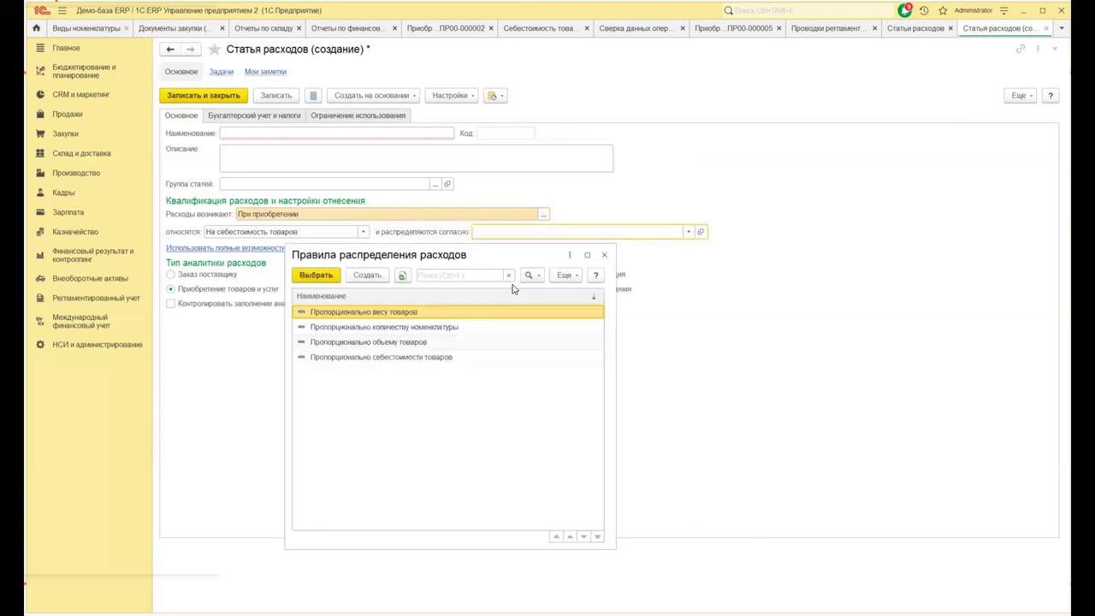
pyautogui.click(398, 342)
pyautogui.click(330, 275)
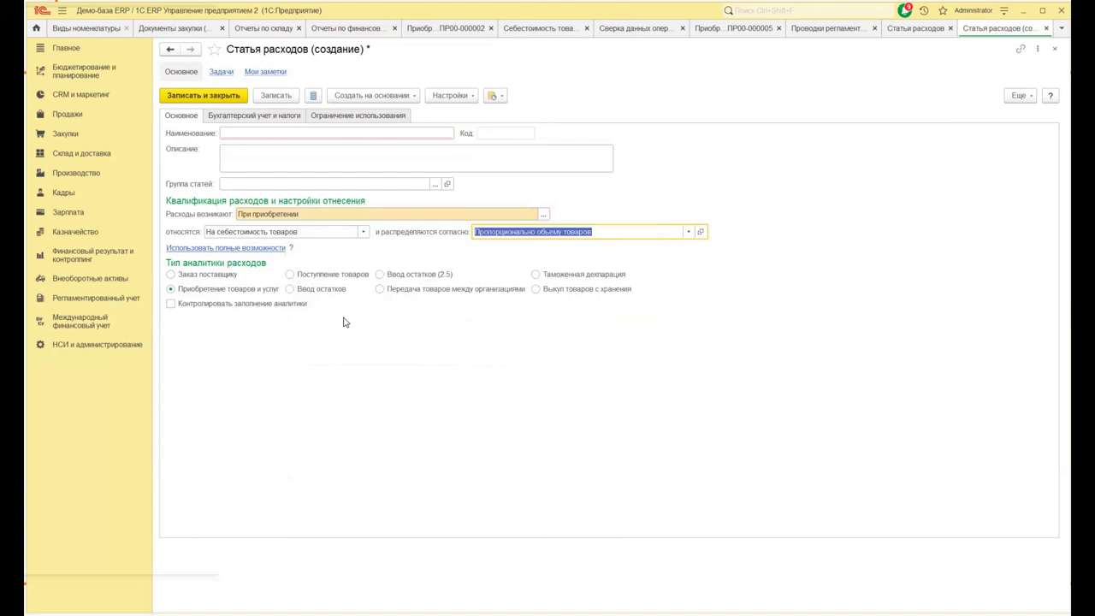
# - Create a new distribution rule for the cost of goods and set its indicator to «Объем товаров»
pyautogui.click(687, 239)
pyautogui.click(503, 304)
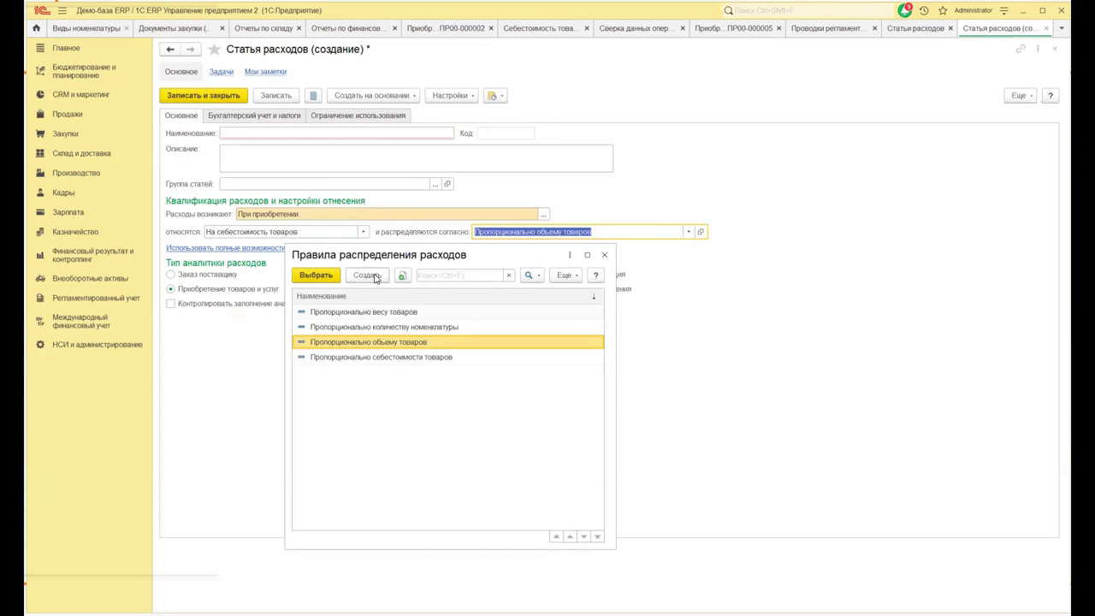
pyautogui.click(369, 279)
pyautogui.click(440, 106)
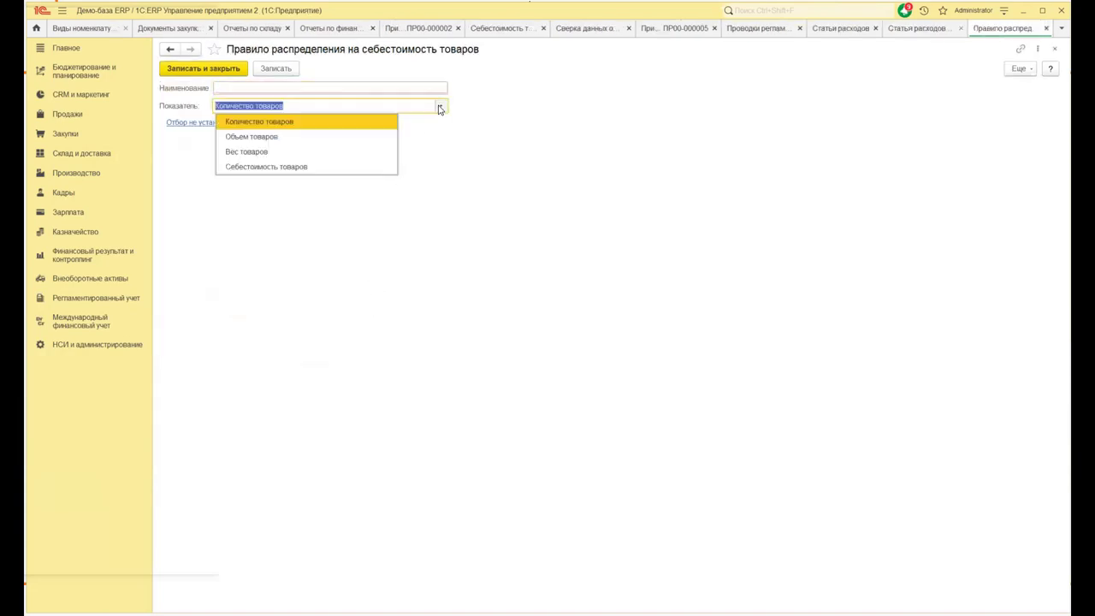
pyautogui.click(275, 139)
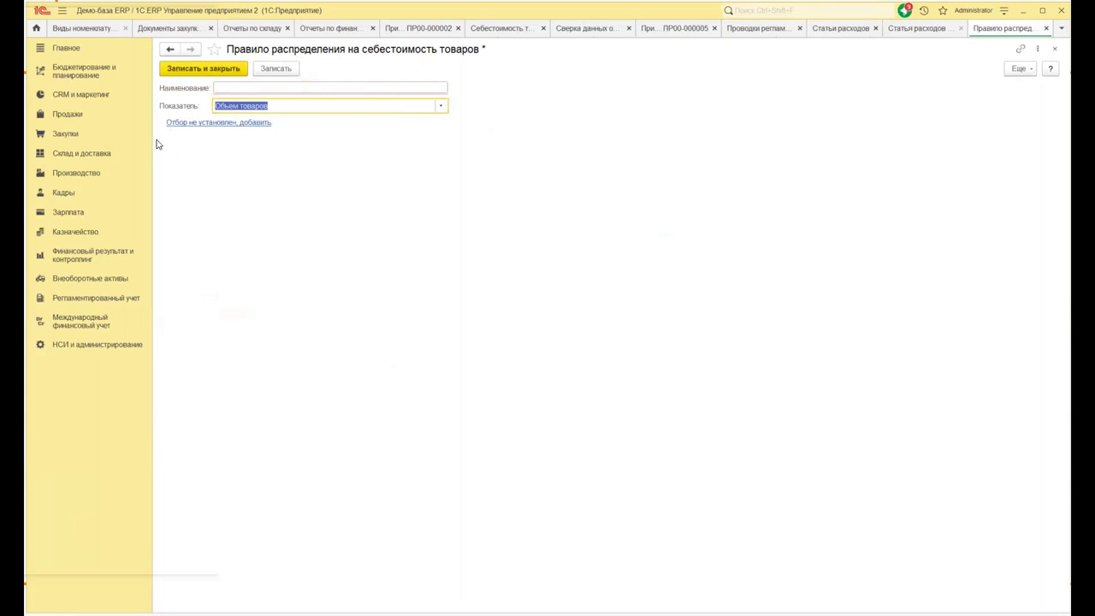
# - Add a «Номенклатура» condition to the new rule's filter and check its available comparison types
pyautogui.click(224, 126)
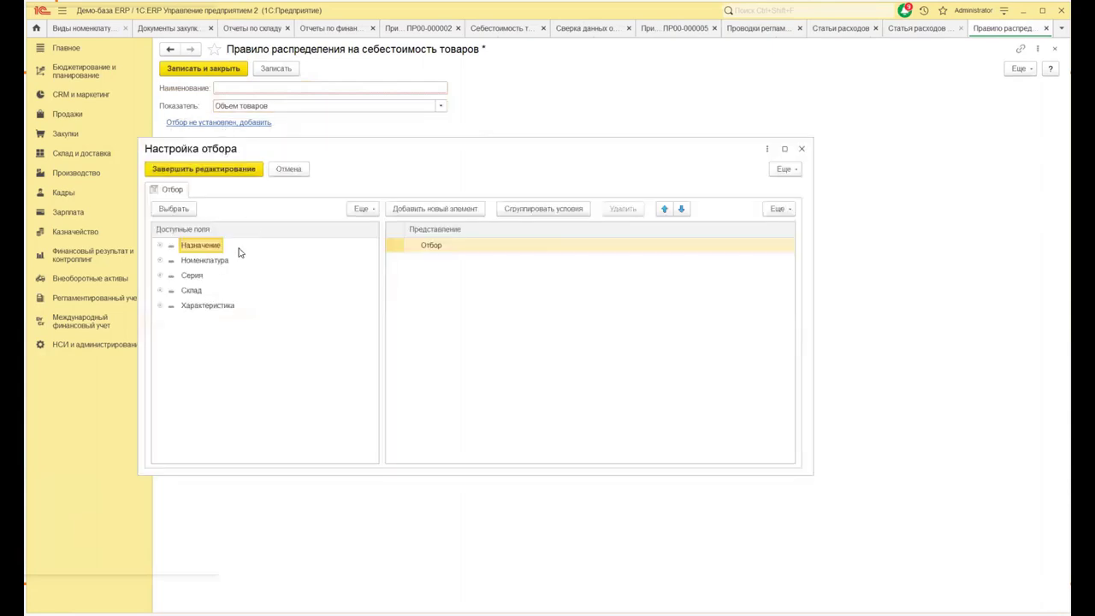
pyautogui.moveTo(193, 265); pyautogui.dragTo(490, 263)
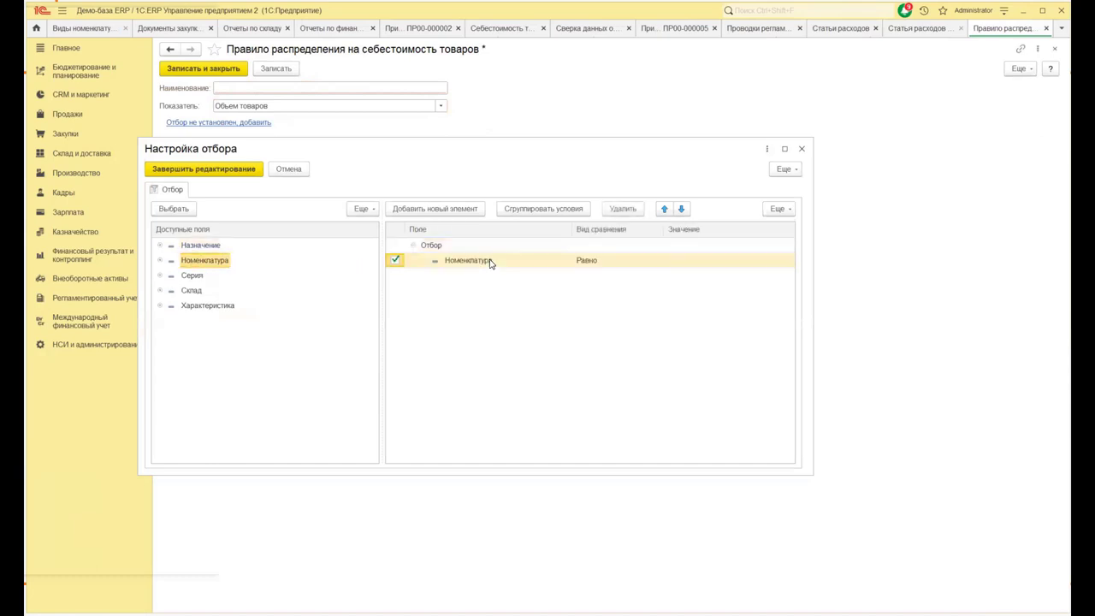
pyautogui.click(611, 263)
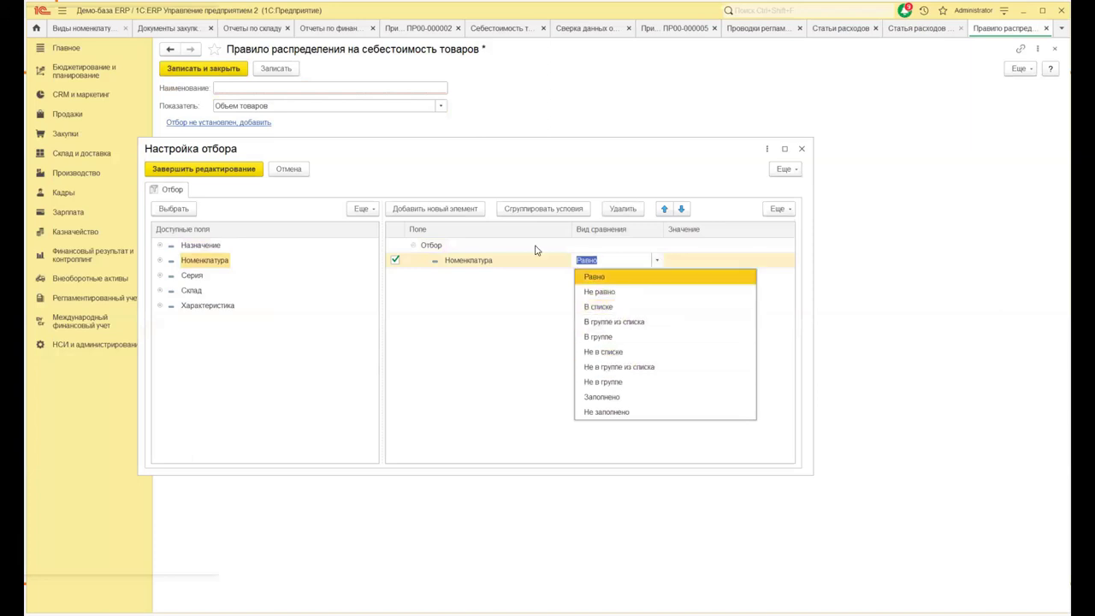
pyautogui.click(446, 290)
# - Disable the «Номенклатура» condition and add a «Склад» condition with the comparison «Не равно»
pyautogui.click(391, 260)
pyautogui.moveTo(189, 292); pyautogui.dragTo(480, 291)
pyautogui.click(394, 261)
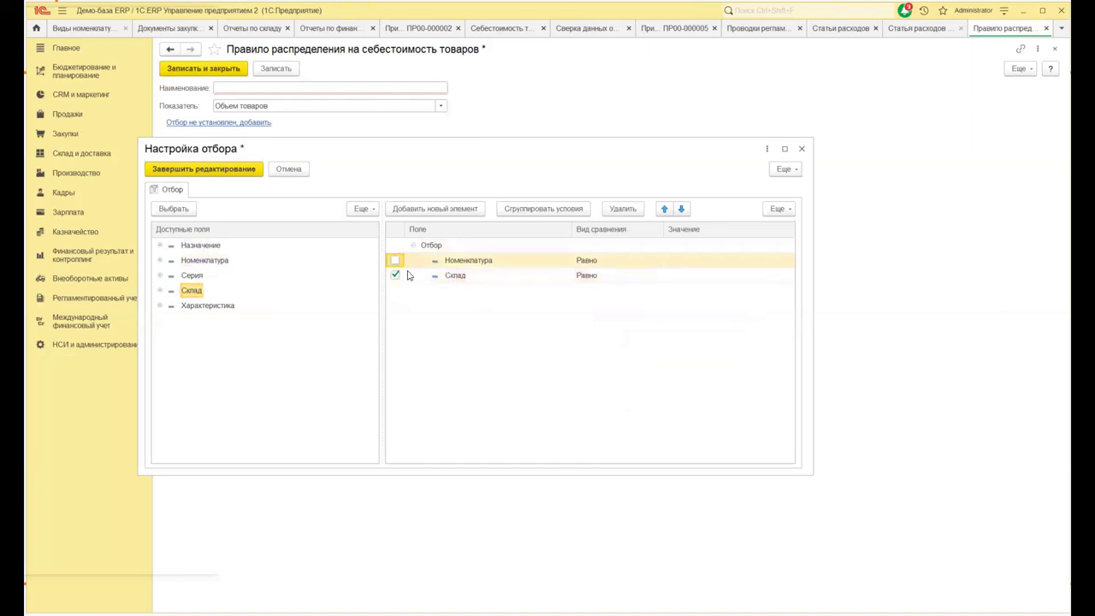
pyautogui.doubleClick(635, 274)
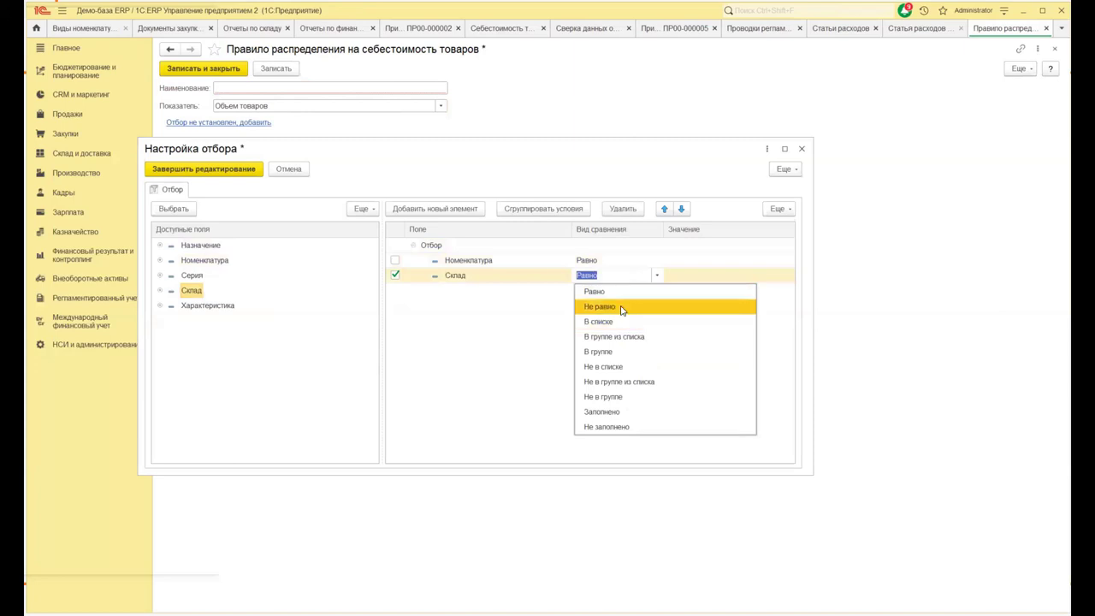
pyautogui.click(622, 310)
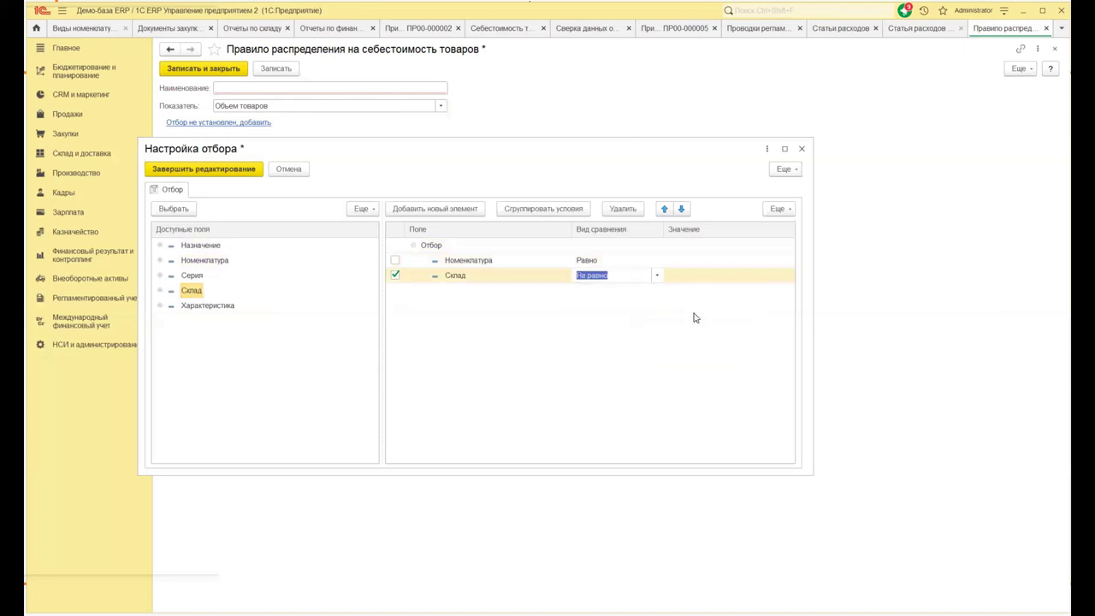
# - Disable the «Склад» condition, discard the filter and the unsaved distribution rule, and close the list of distribution rules
pyautogui.click(397, 275)
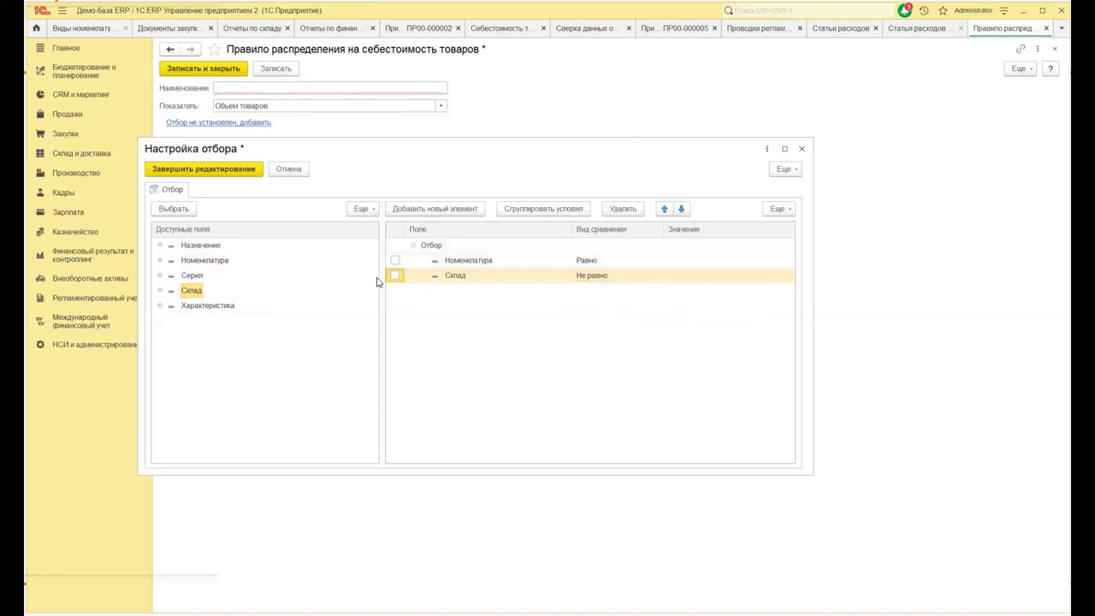
pyautogui.click(207, 261)
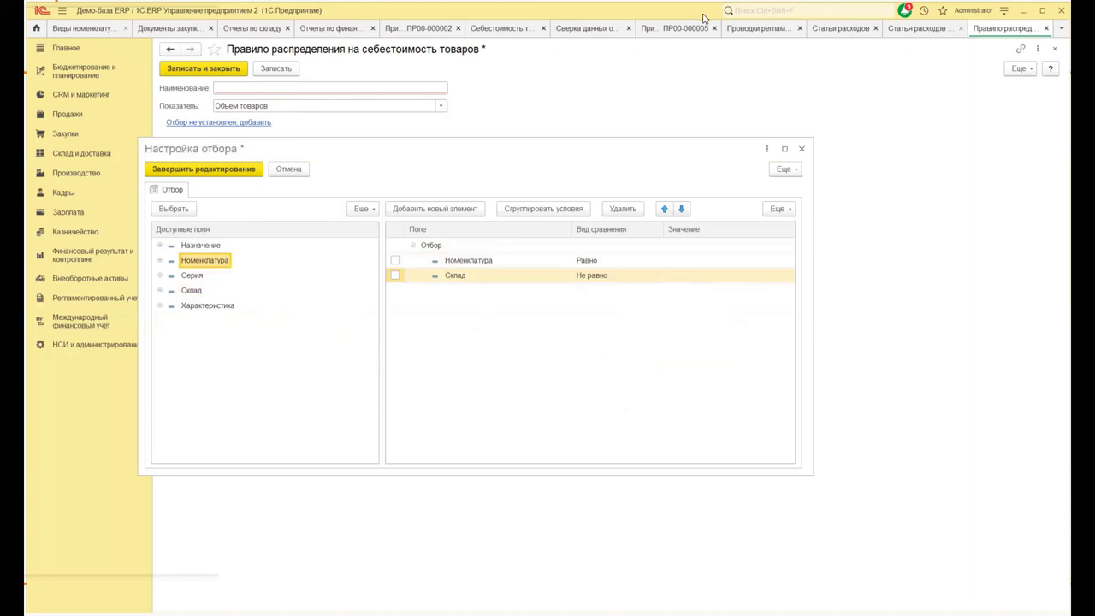
pyautogui.click(801, 149)
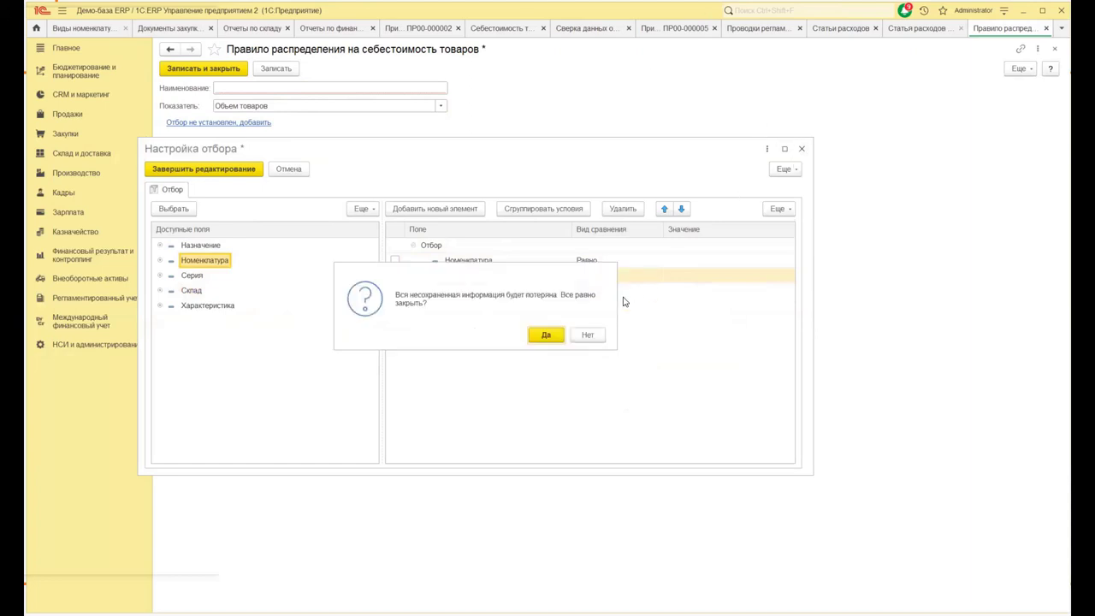
pyautogui.click(546, 334)
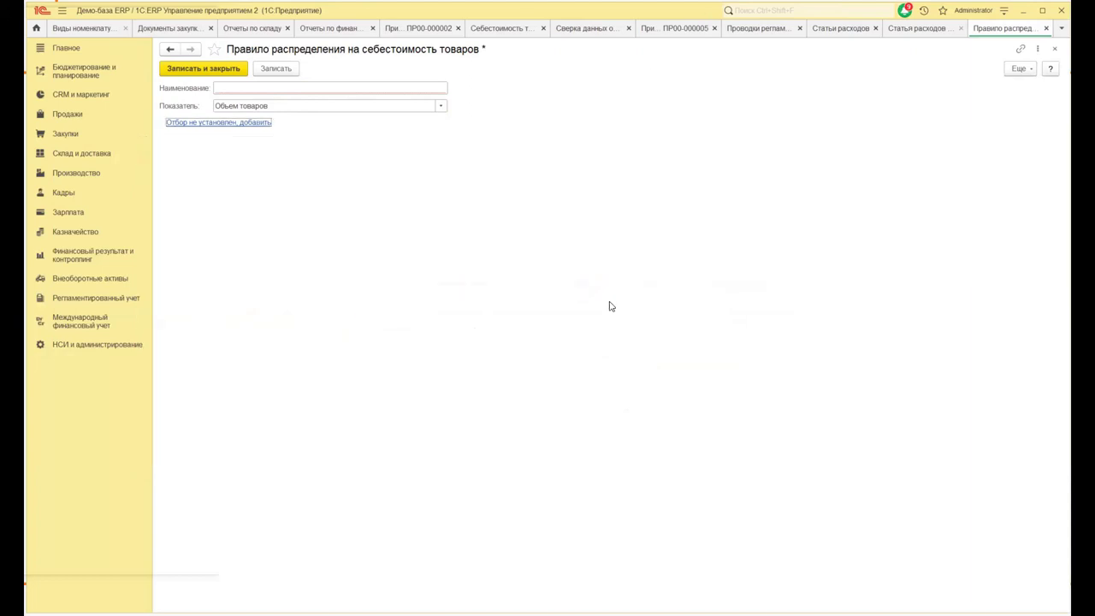
pyautogui.click(1055, 49)
pyautogui.click(585, 337)
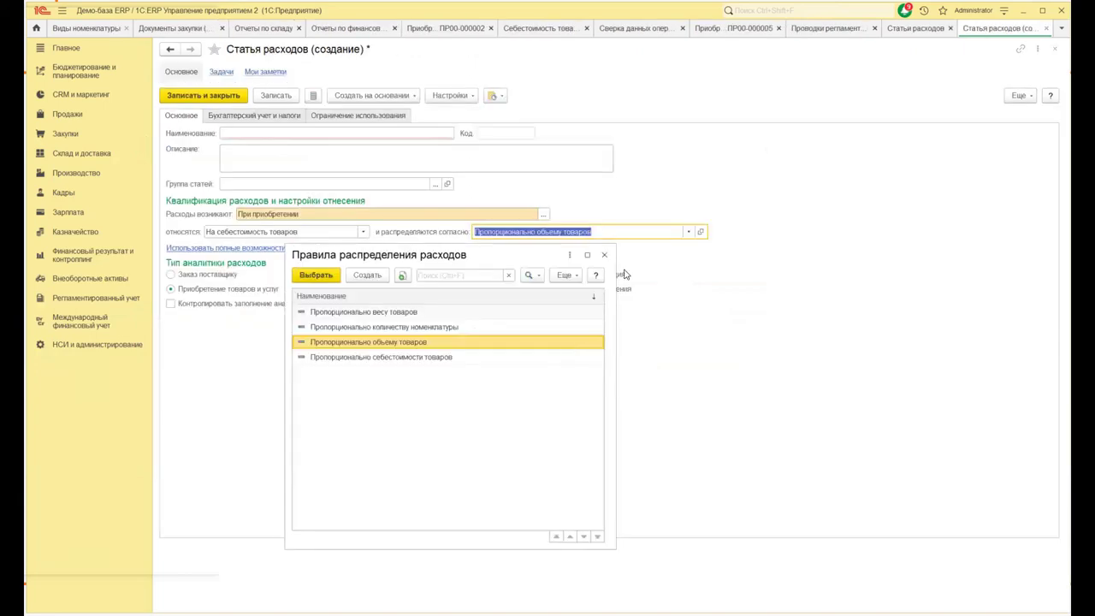
pyautogui.click(604, 255)
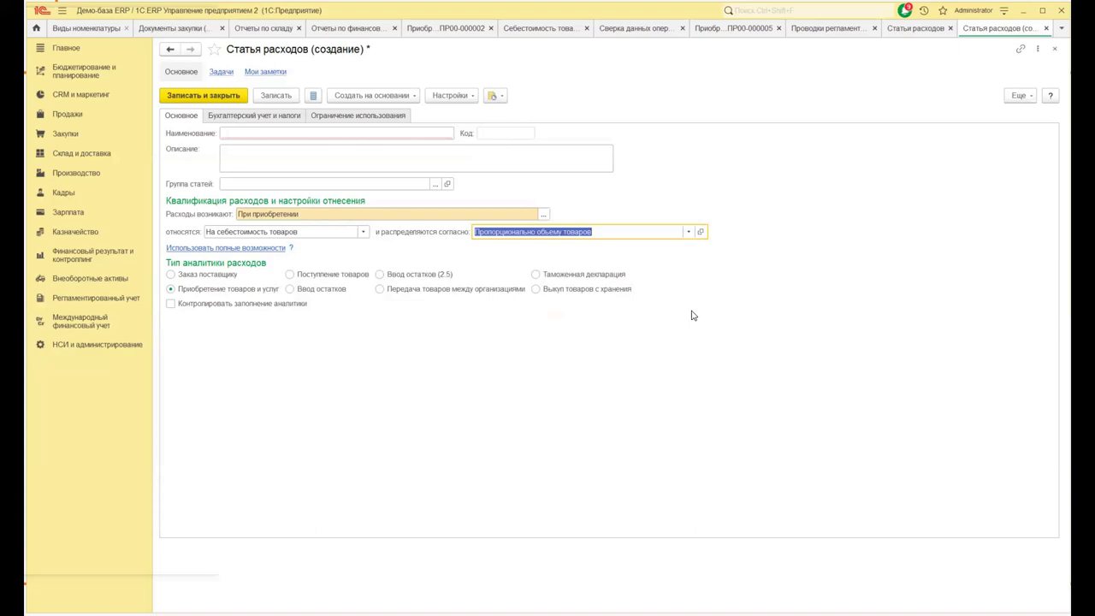
# - Try the expense origin «При формировании внеоборотных активов» and set it back to «При приобретении»
pyautogui.click(543, 216)
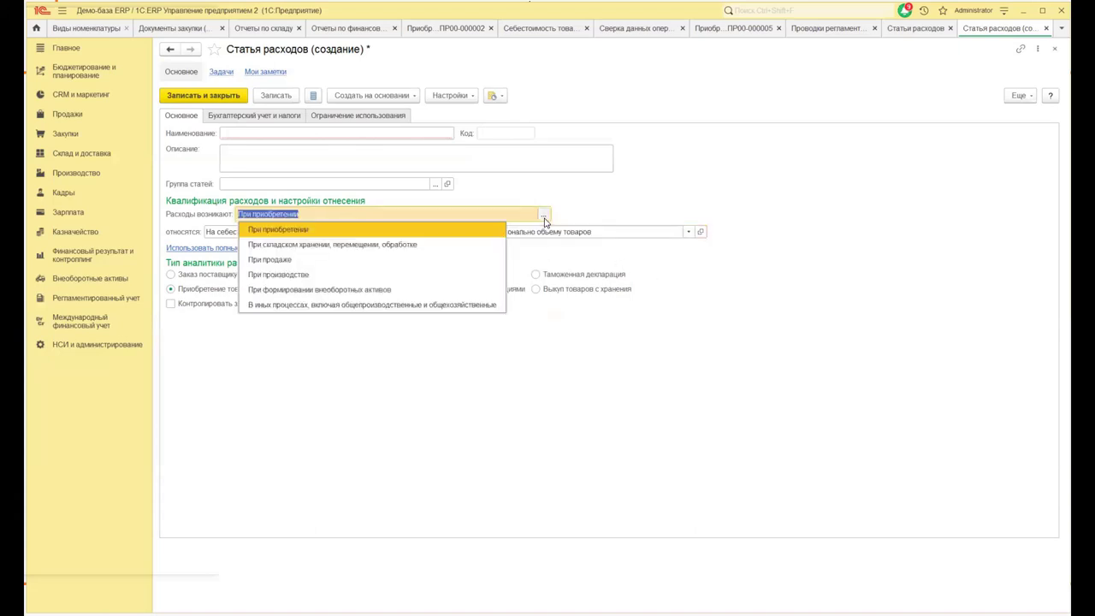
pyautogui.click(409, 295)
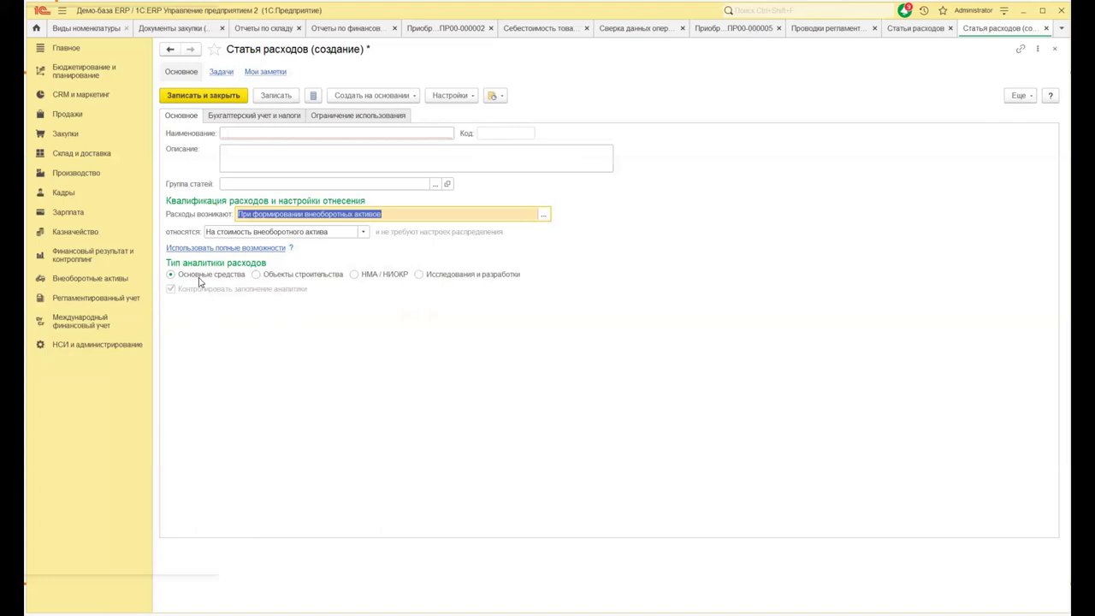
pyautogui.click(543, 215)
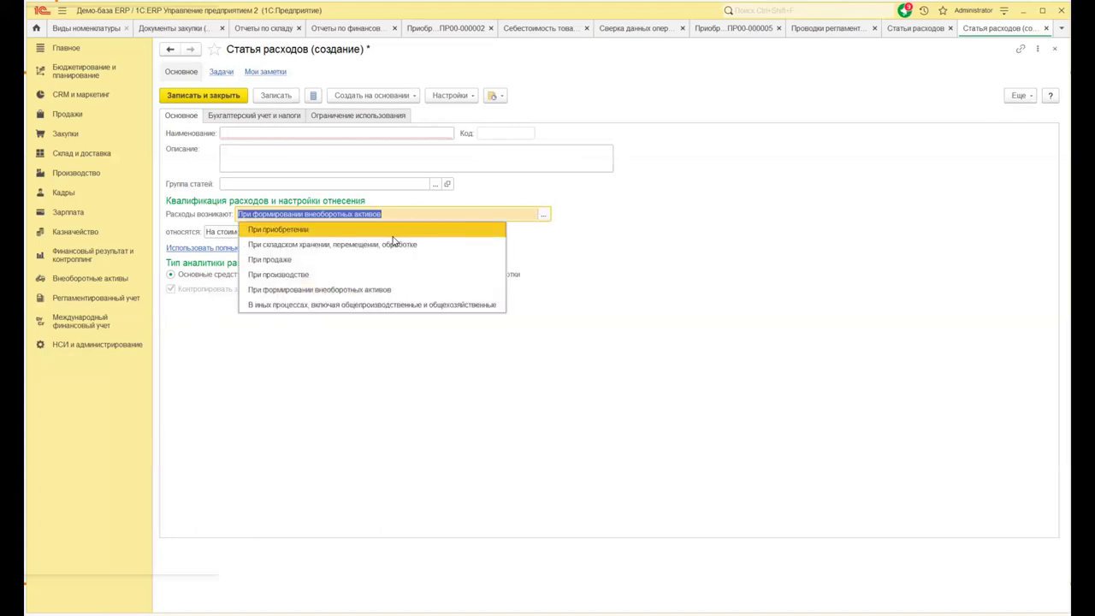
pyautogui.click(390, 231)
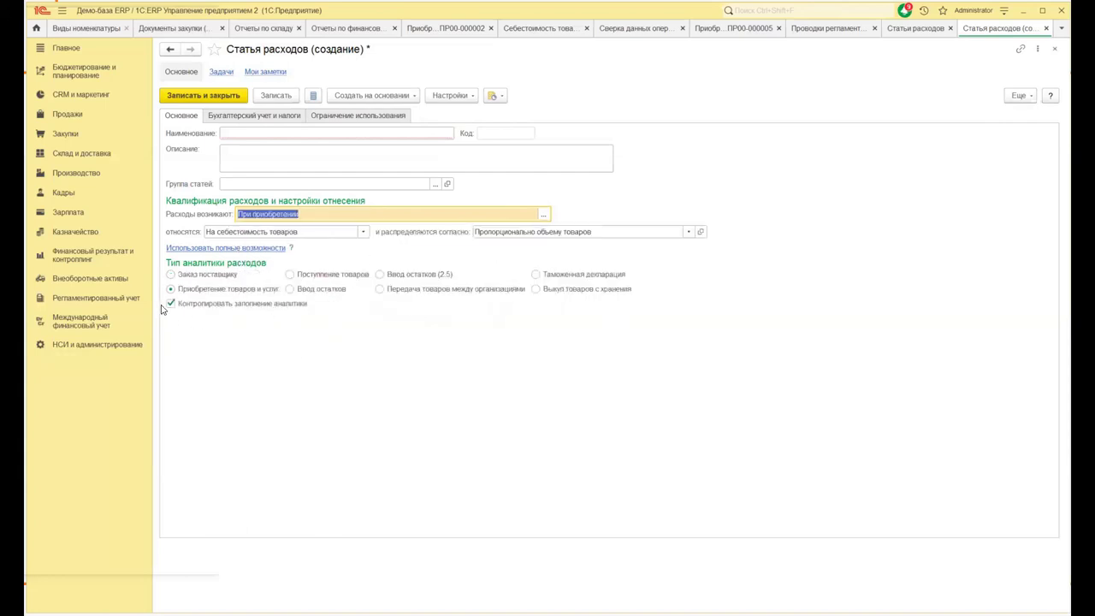
# - Enable «Контролировать заполнение аналитики» for the expense item with the analytics type «Приобретение товаров и услуг»
pyautogui.moveTo(171, 307)
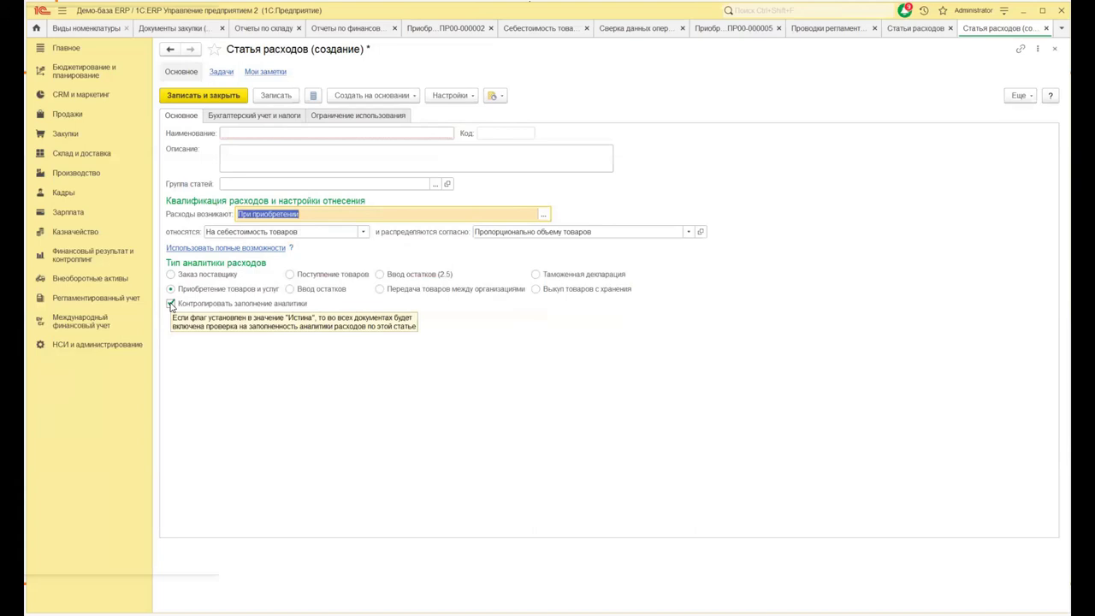
pyautogui.click(172, 306)
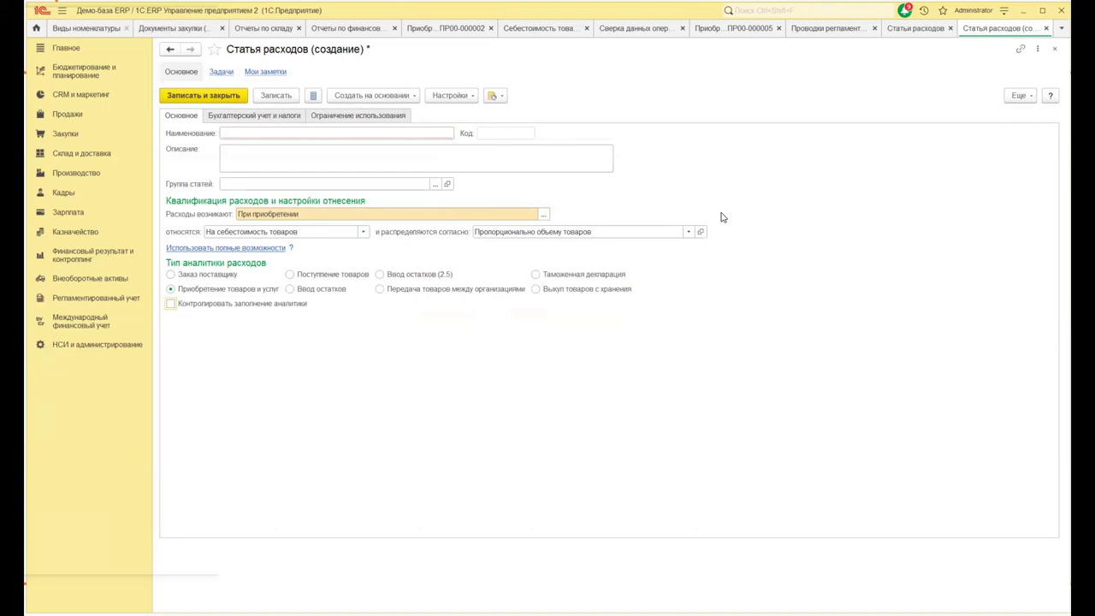
pyautogui.click(172, 304)
pyautogui.click(171, 290)
# - Open the full list of financial accounting groups for «бух. учета» and look through its income folders
pyautogui.click(220, 120)
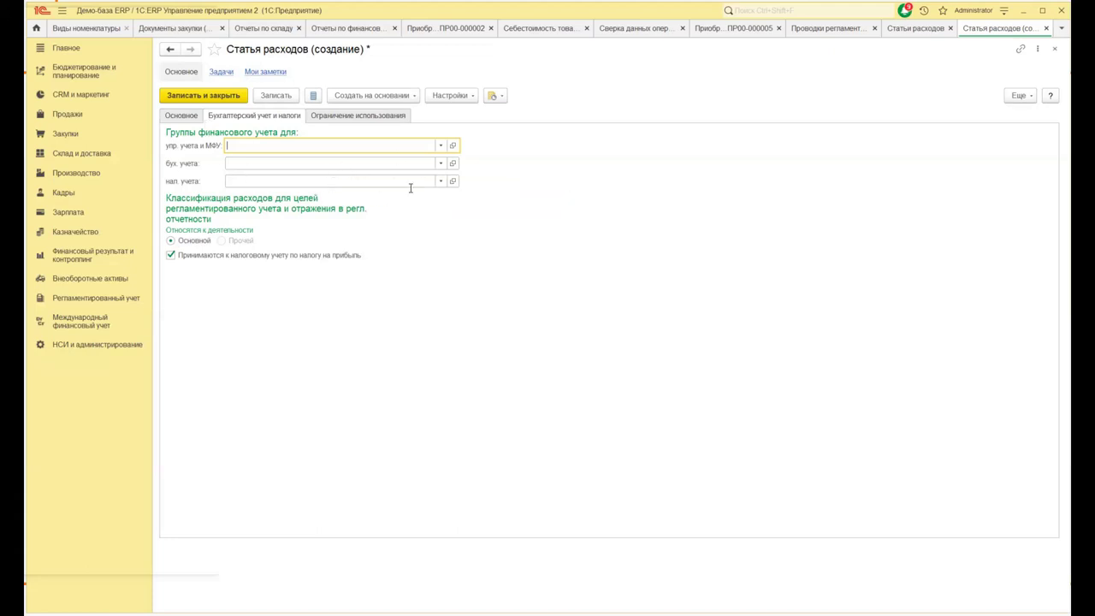
pyautogui.click(440, 163)
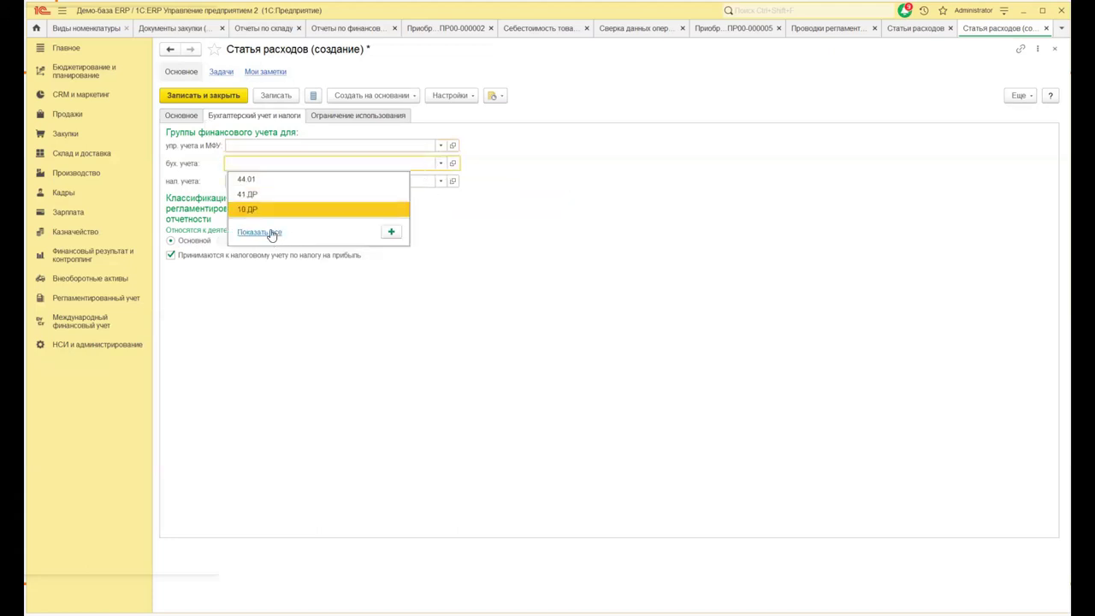
pyautogui.click(272, 233)
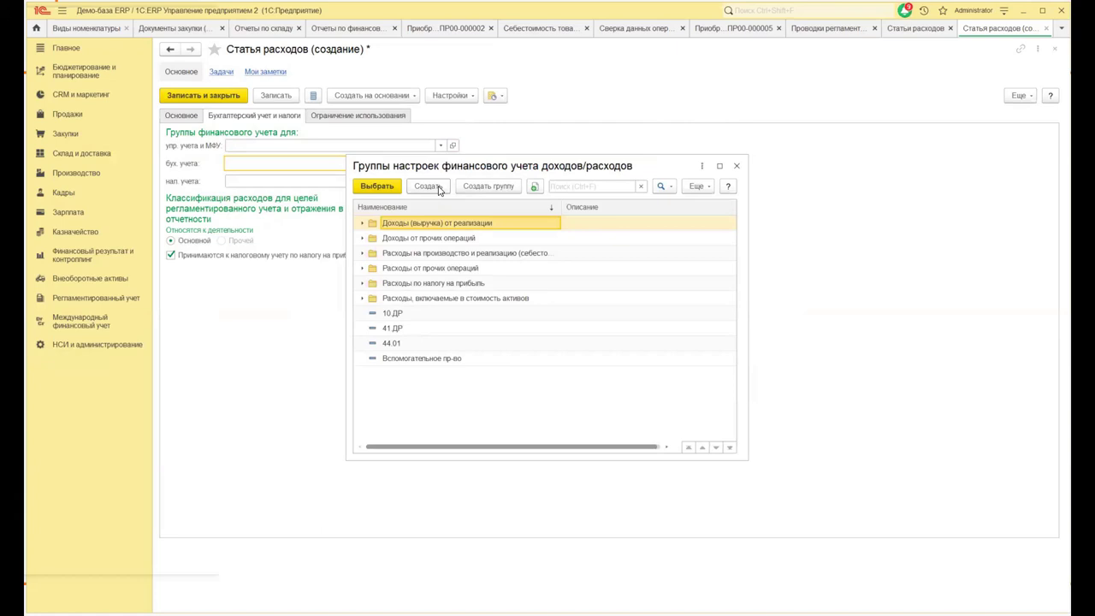
pyautogui.click(428, 187)
pyautogui.click(613, 165)
pyautogui.click(363, 239)
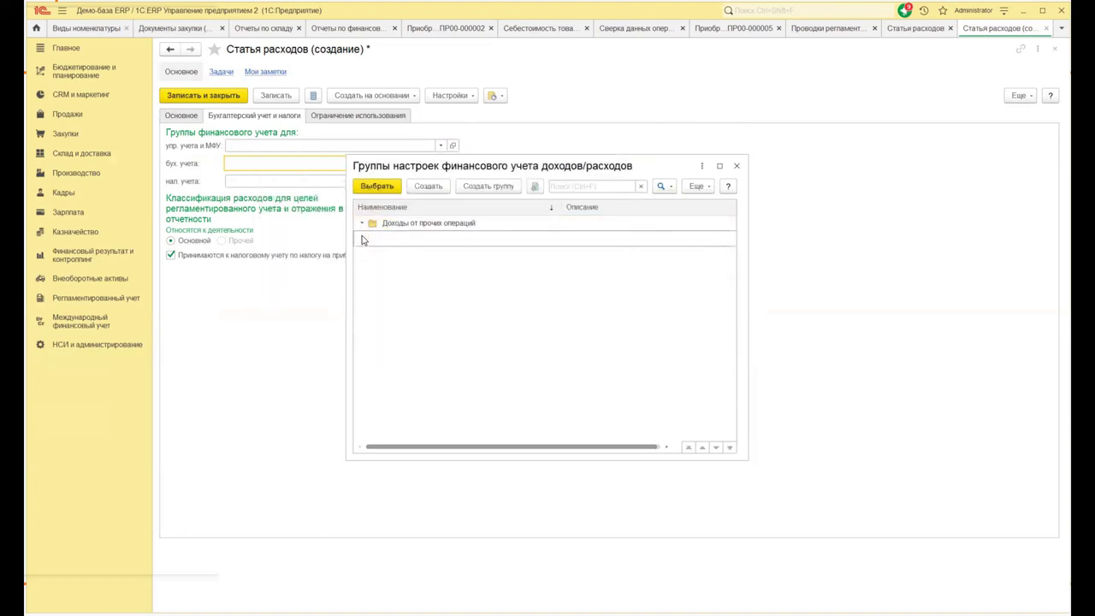
pyautogui.click(361, 223)
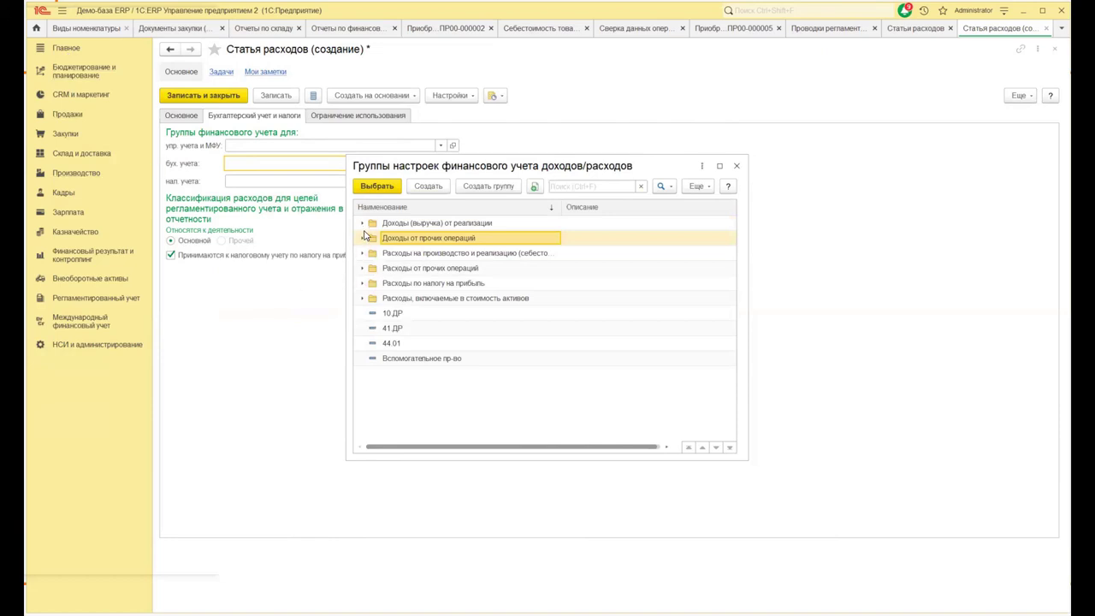
pyautogui.click(361, 223)
pyautogui.click(362, 223)
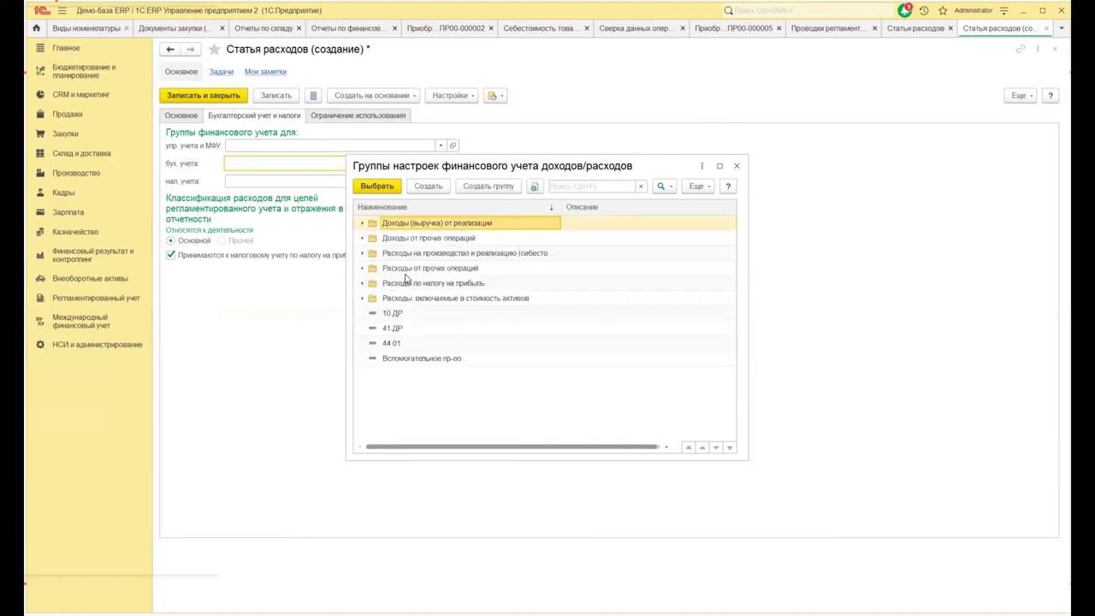
# - Examine the accounting groups inside the «Расходы от прочих операций» folder
pyautogui.click(364, 270)
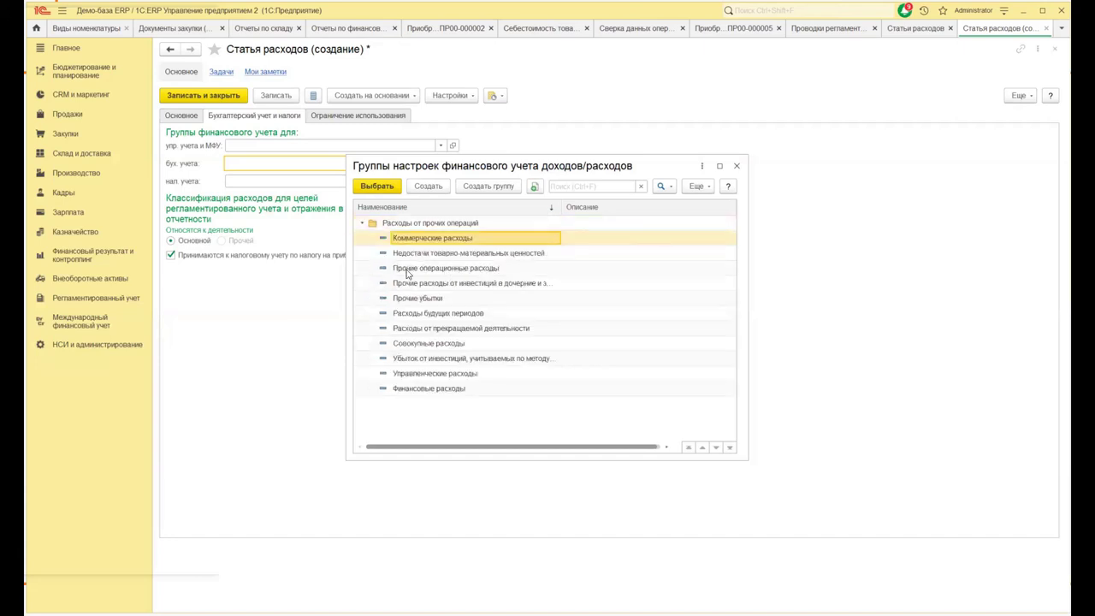
pyautogui.rightClick(407, 270)
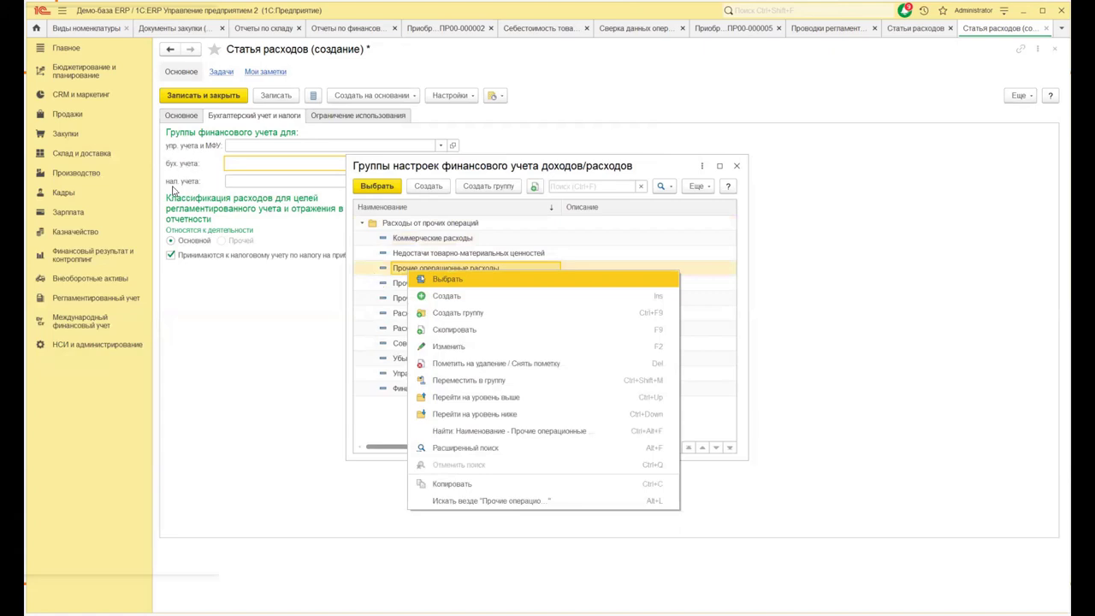
pyautogui.click(406, 288)
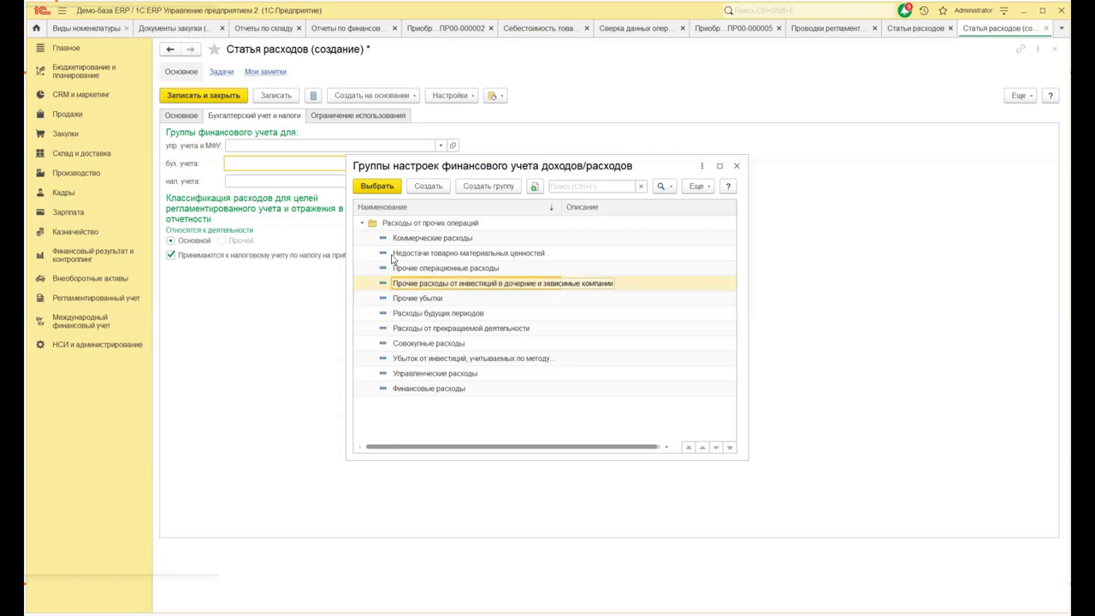
pyautogui.click(362, 223)
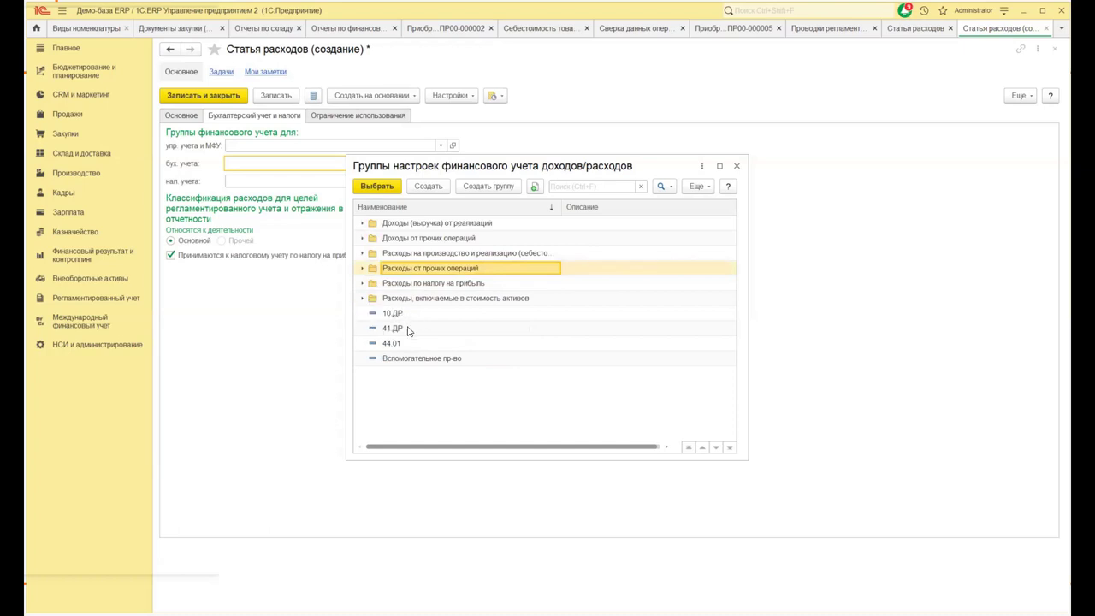
pyautogui.click(363, 269)
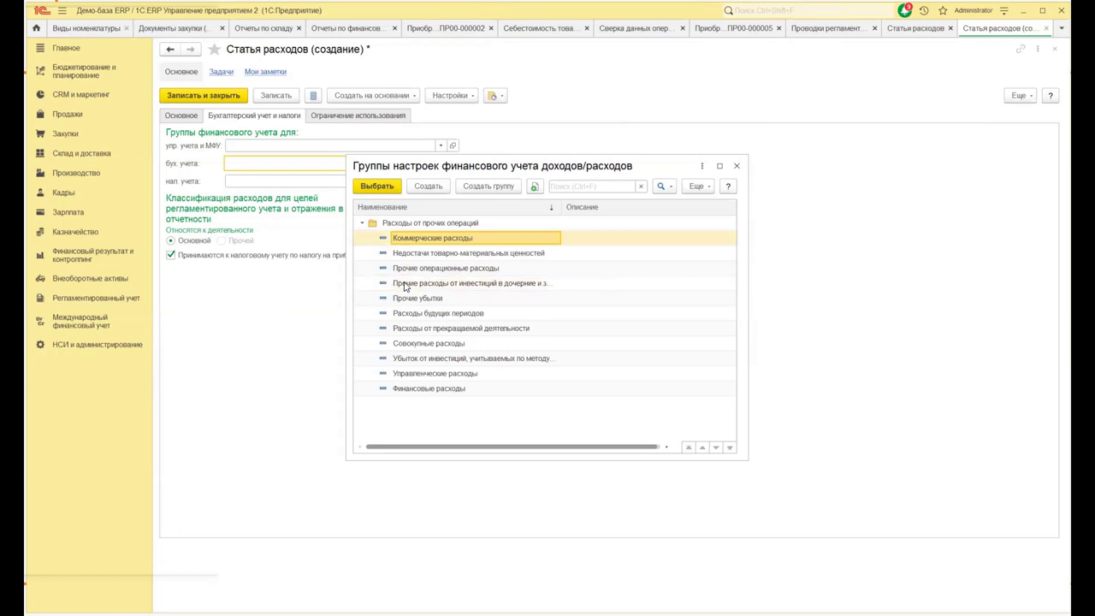
pyautogui.click(406, 286)
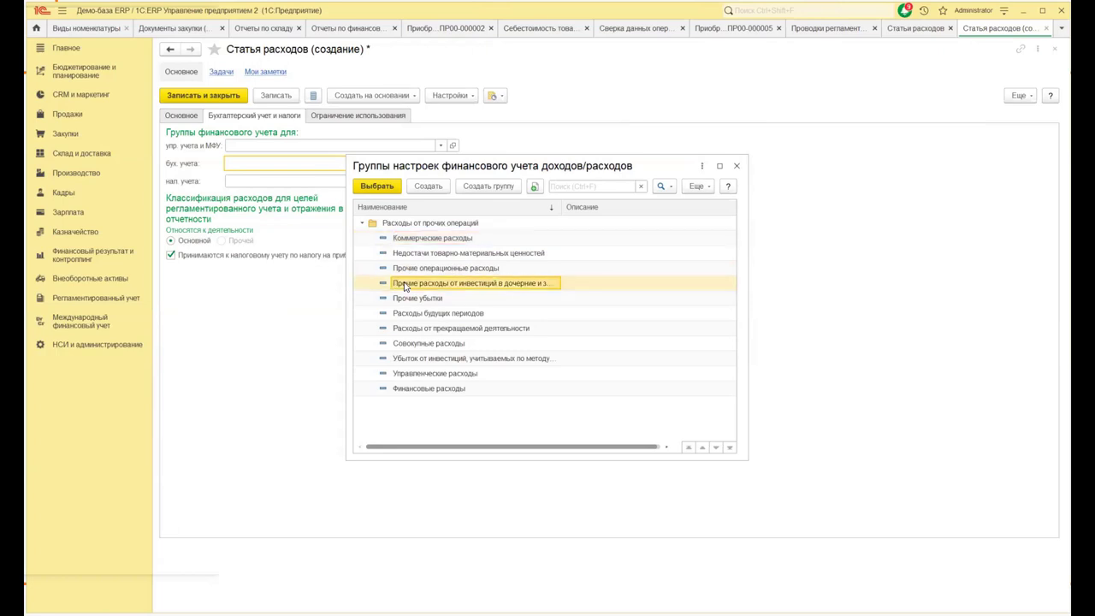
pyautogui.click(463, 269)
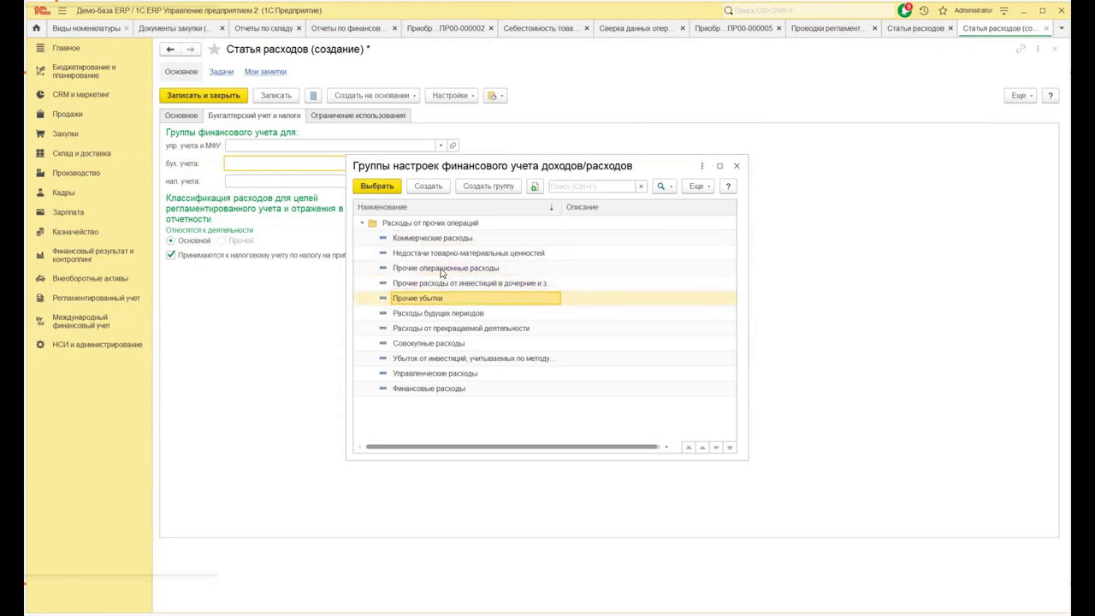
# - Check the accounts set in the «Прочие операционные расходы» and «Прочие убытки» groups and close the group list without choosing one
pyautogui.rightClick(444, 272)
pyautogui.click(472, 345)
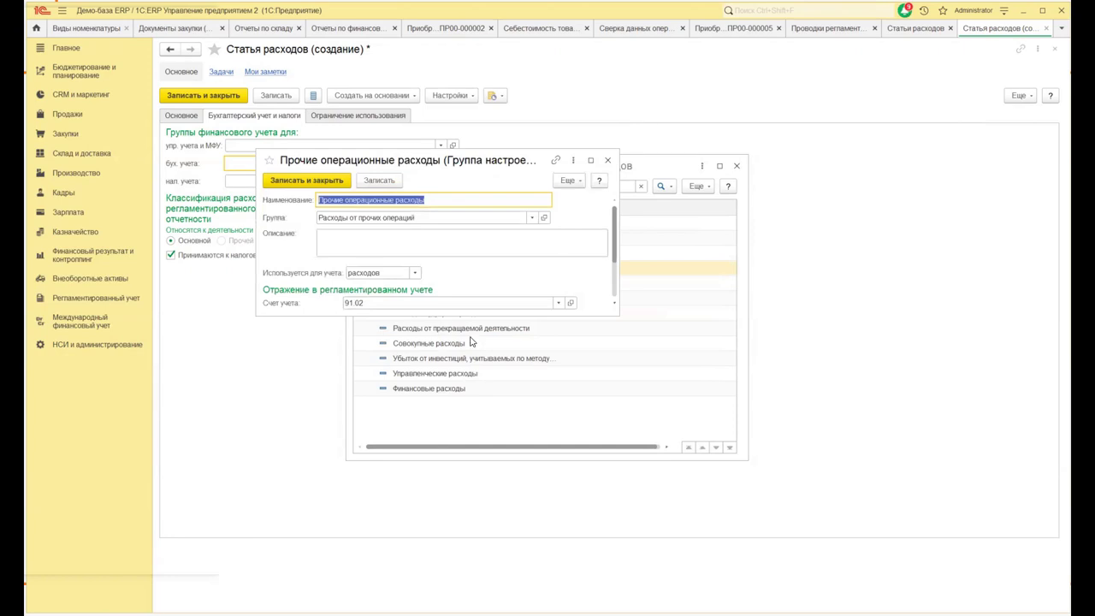
pyautogui.click(606, 161)
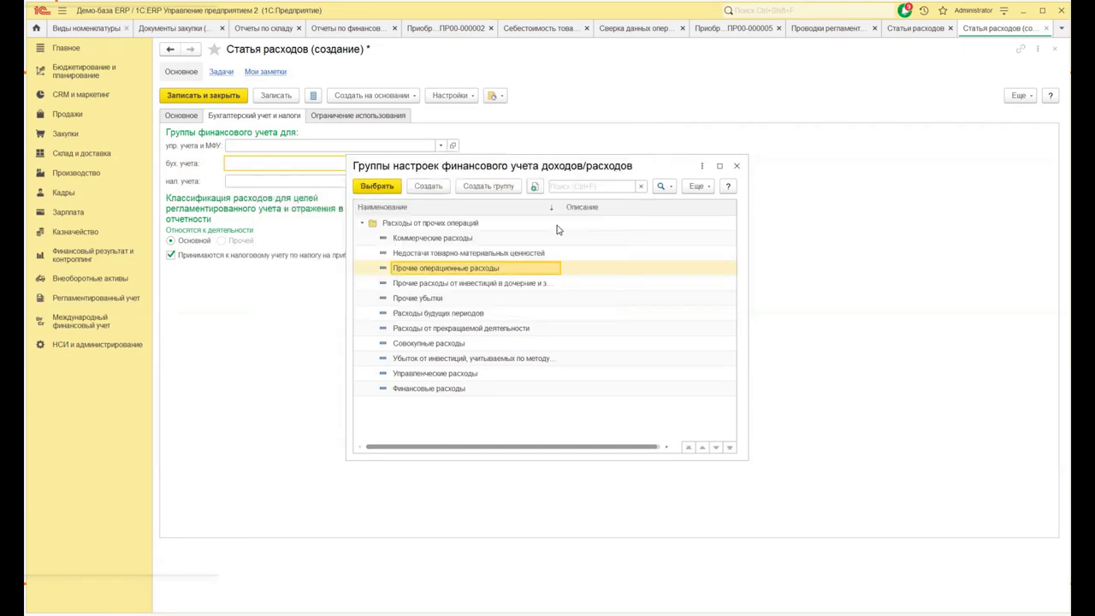
pyautogui.rightClick(418, 302)
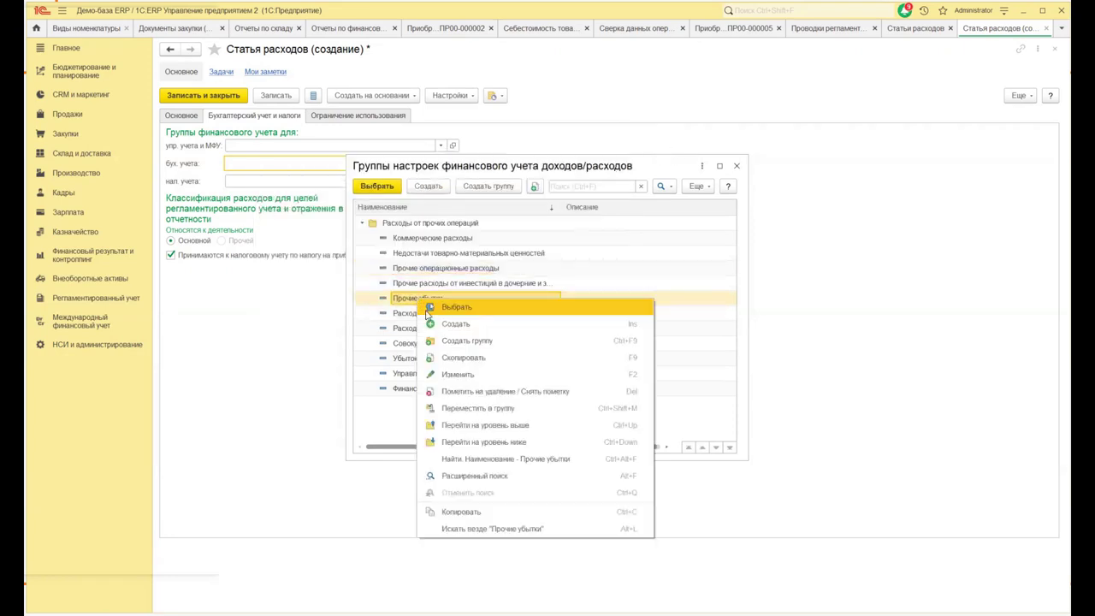
pyautogui.click(450, 376)
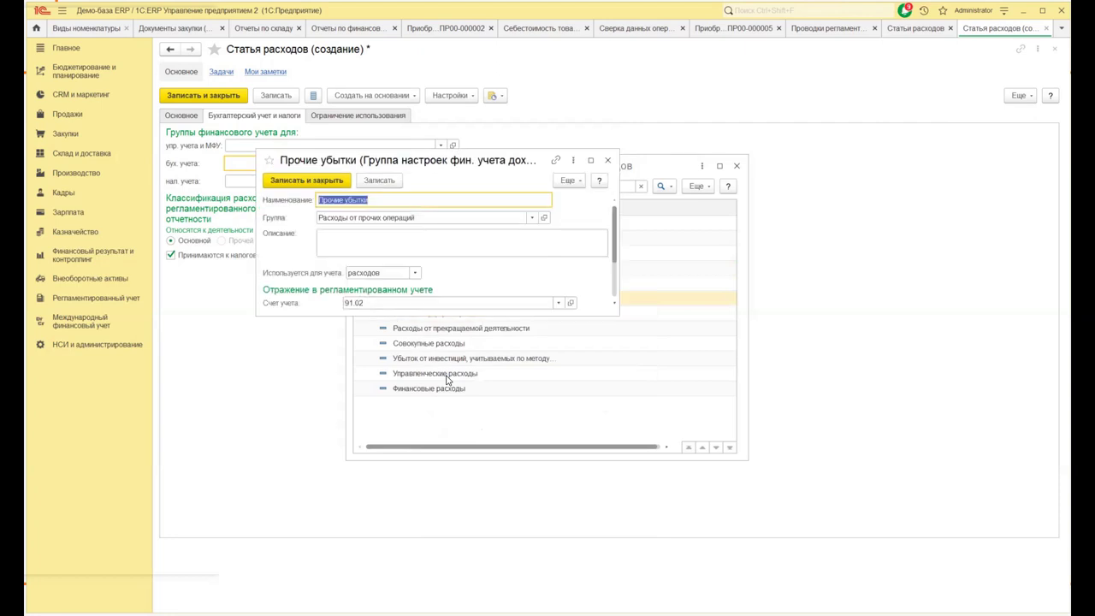
pyautogui.click(608, 161)
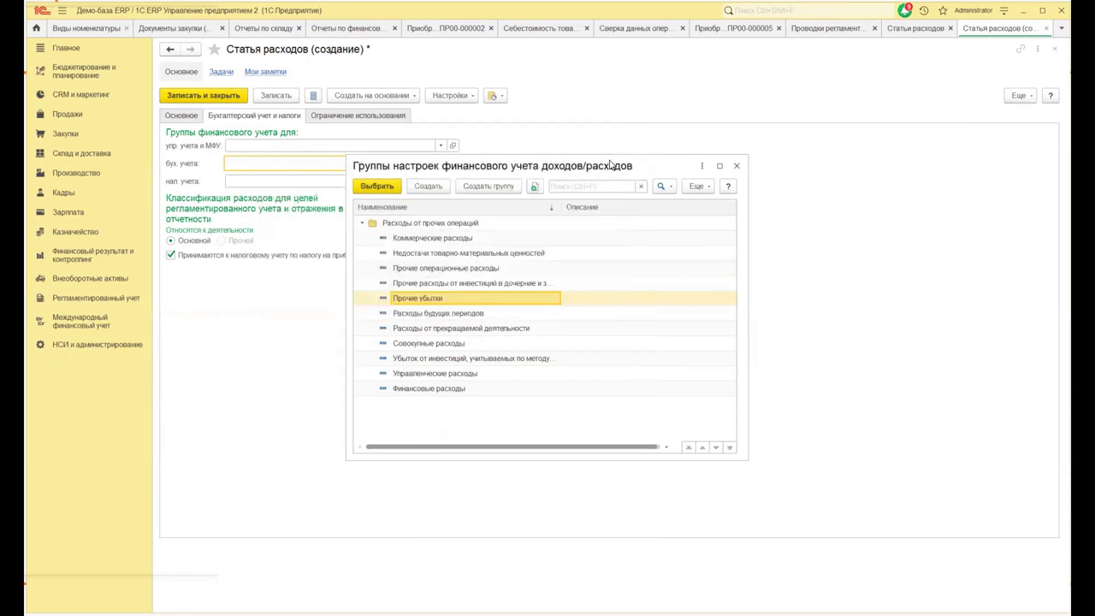
pyautogui.click(361, 223)
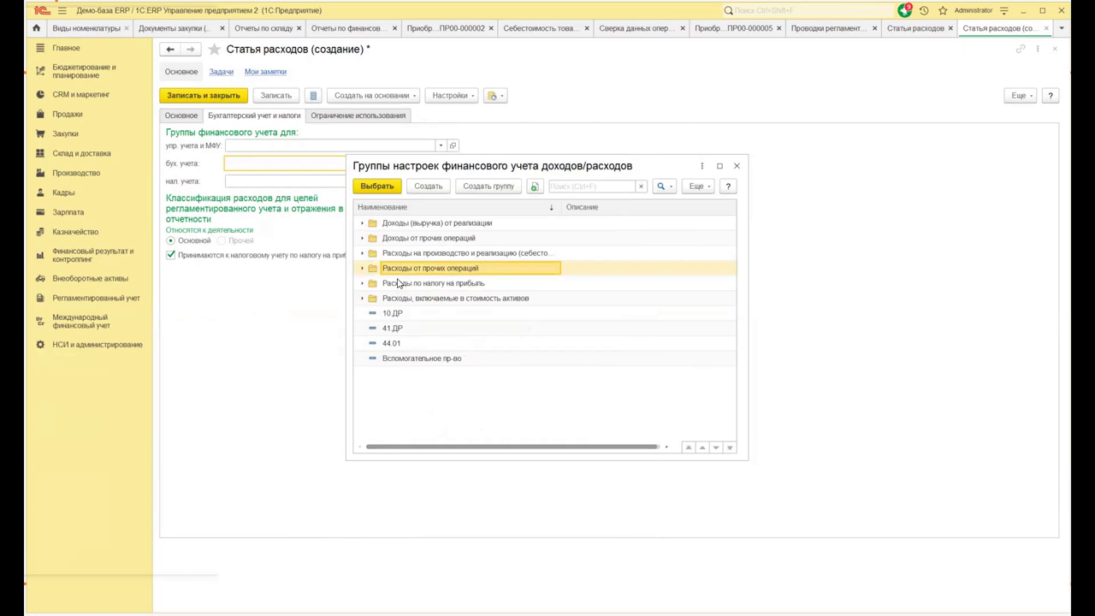
pyautogui.click(737, 165)
# - Start a new financial accounting group for «бух. учета», try account 10 as its «Счет учета», and discard the group
pyautogui.click(181, 115)
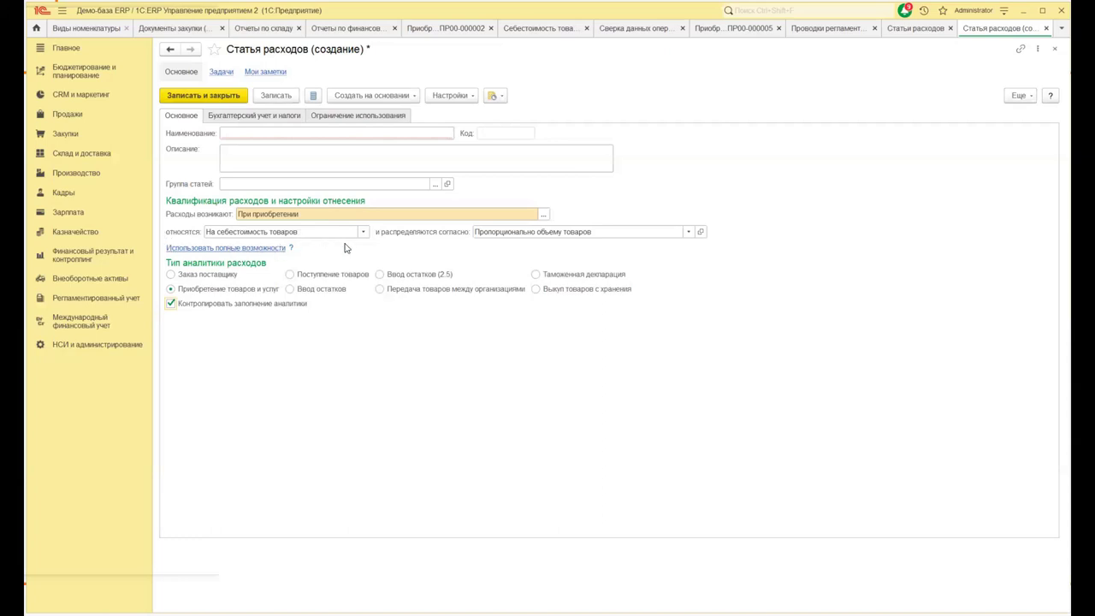
pyautogui.click(234, 117)
pyautogui.click(441, 163)
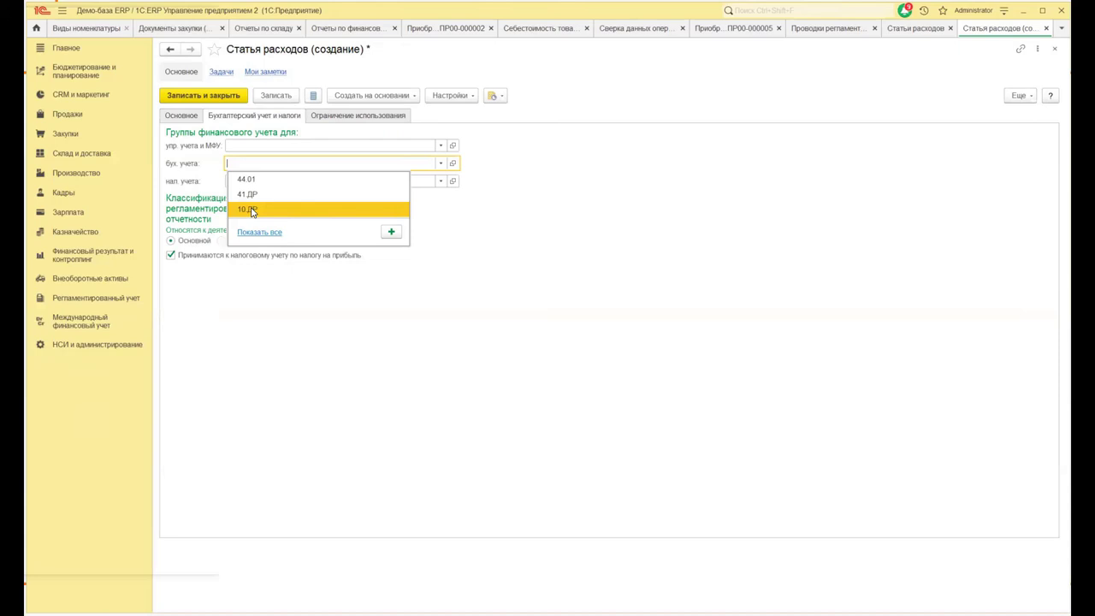
pyautogui.click(391, 231)
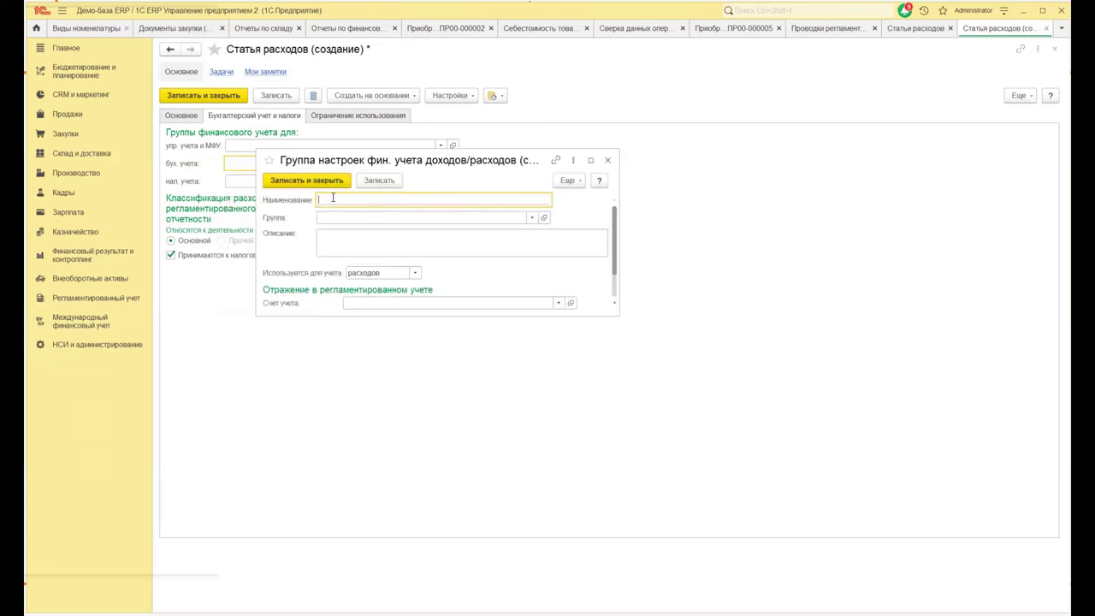
pyautogui.click(360, 305)
pyautogui.write('10')
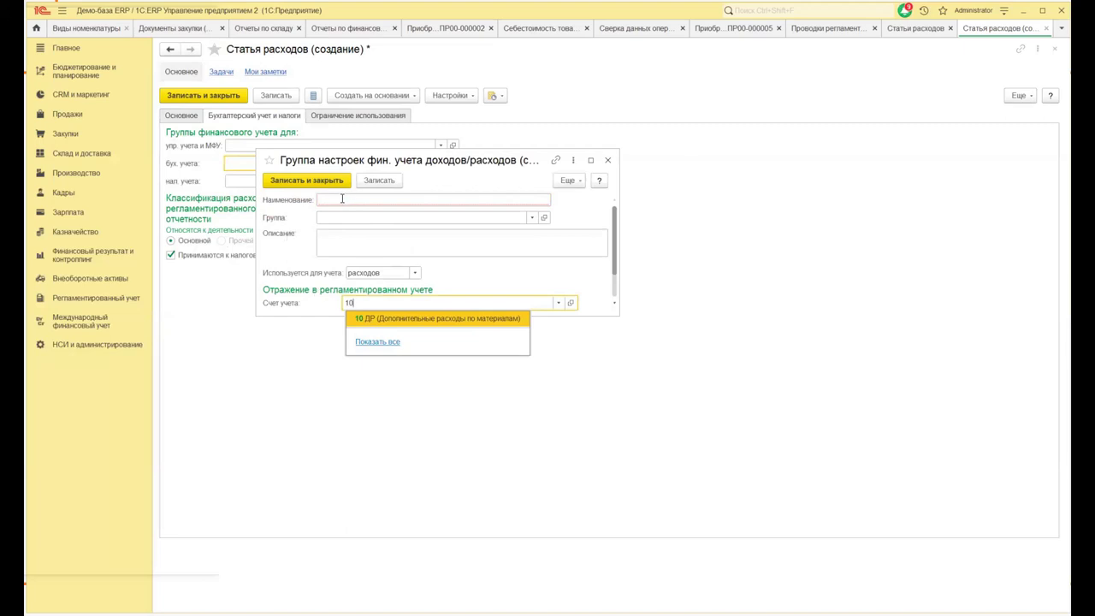
pyautogui.press('BackSpace')
pyautogui.press('BackSpace')
pyautogui.click(608, 161)
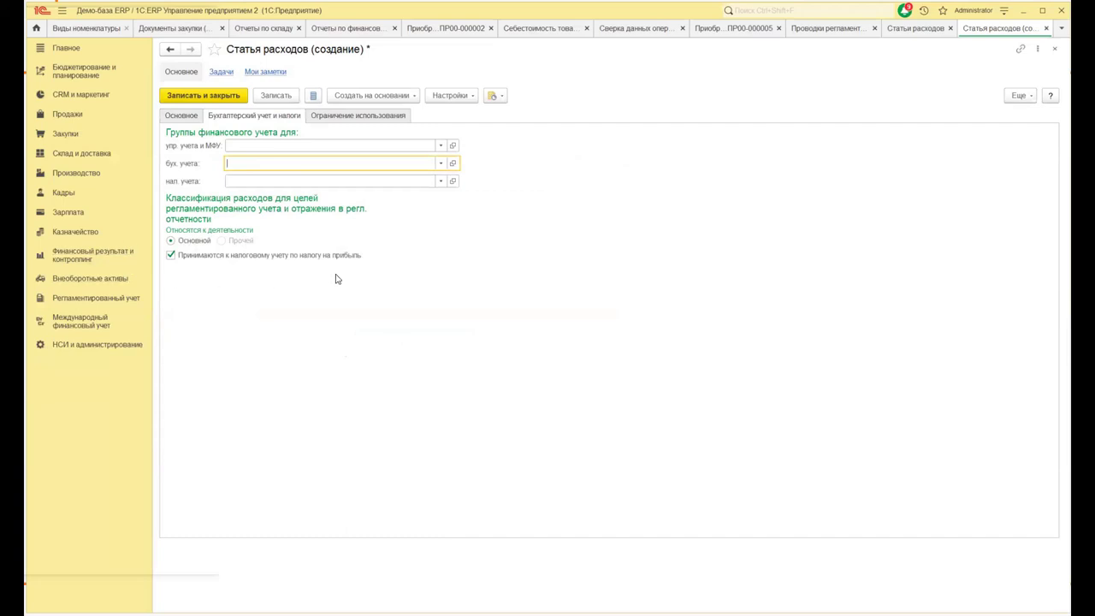
# - Change the expense item's «относятся» setting to «На финансовый результат» and check the recent groups offered for «бух. учета»
pyautogui.click(181, 115)
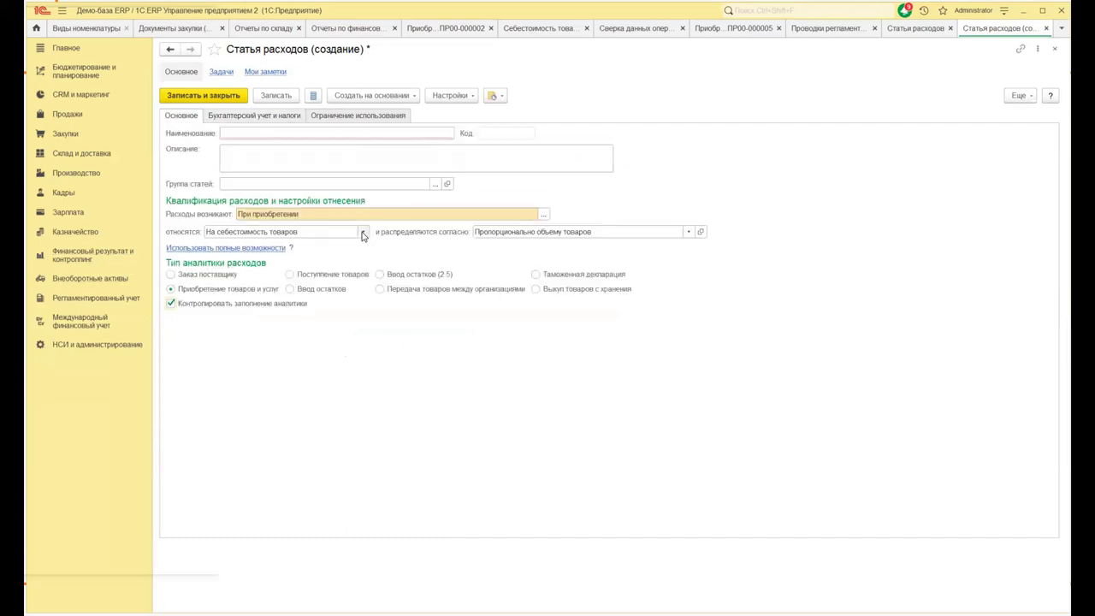
pyautogui.click(362, 231)
pyautogui.click(291, 261)
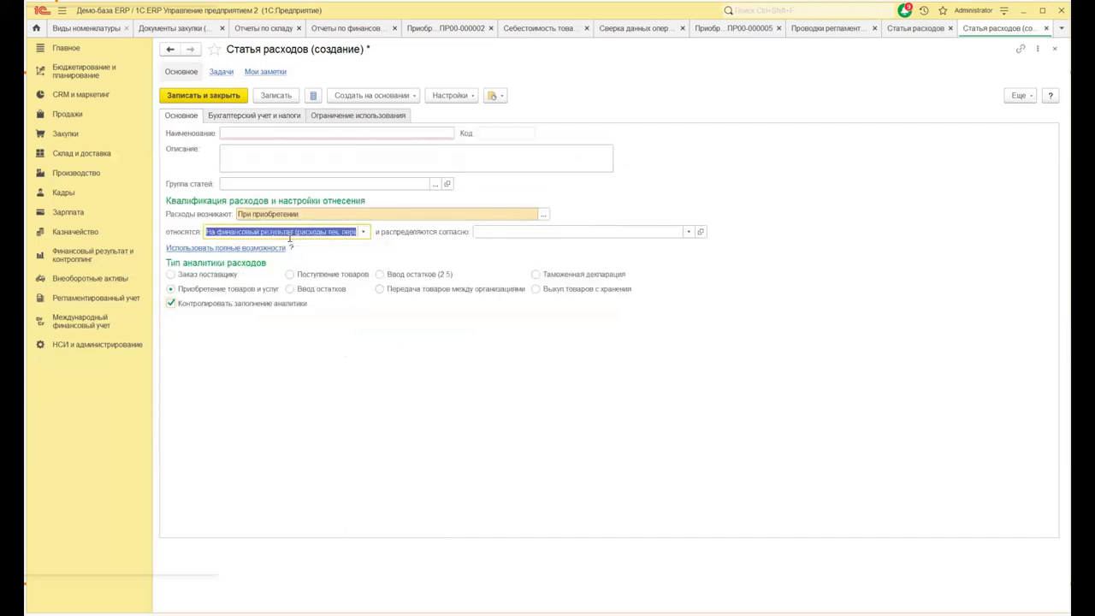
pyautogui.click(252, 116)
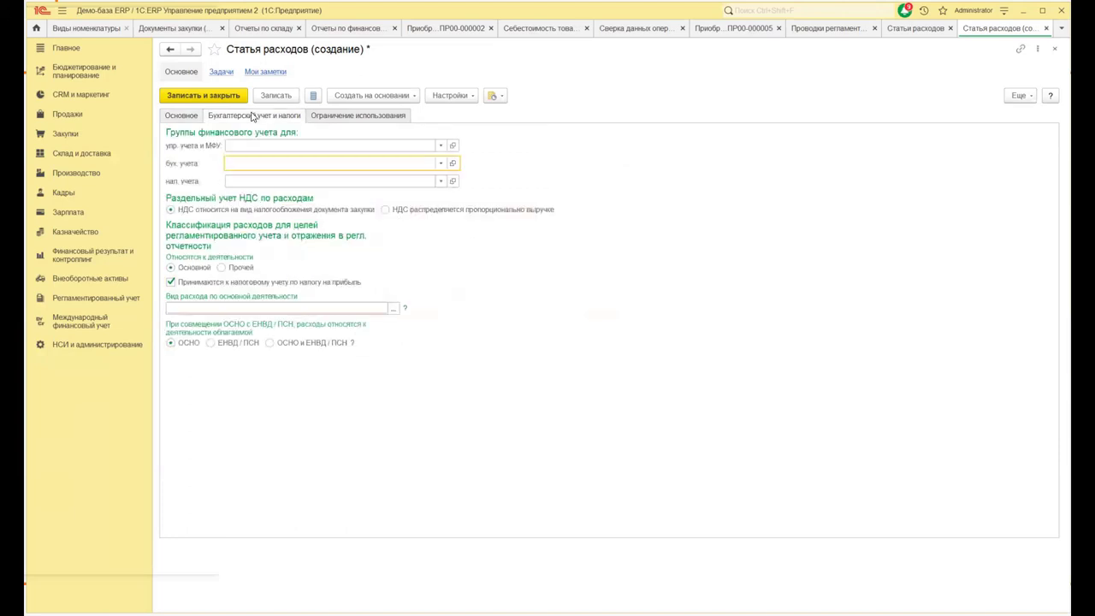
pyautogui.click(440, 162)
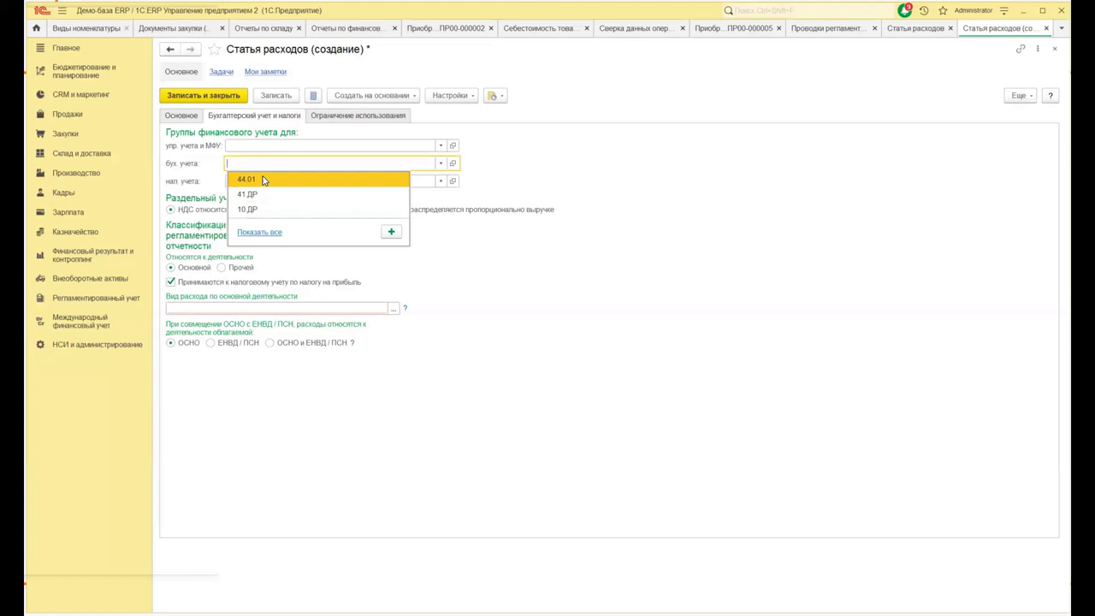
pyautogui.click(610, 292)
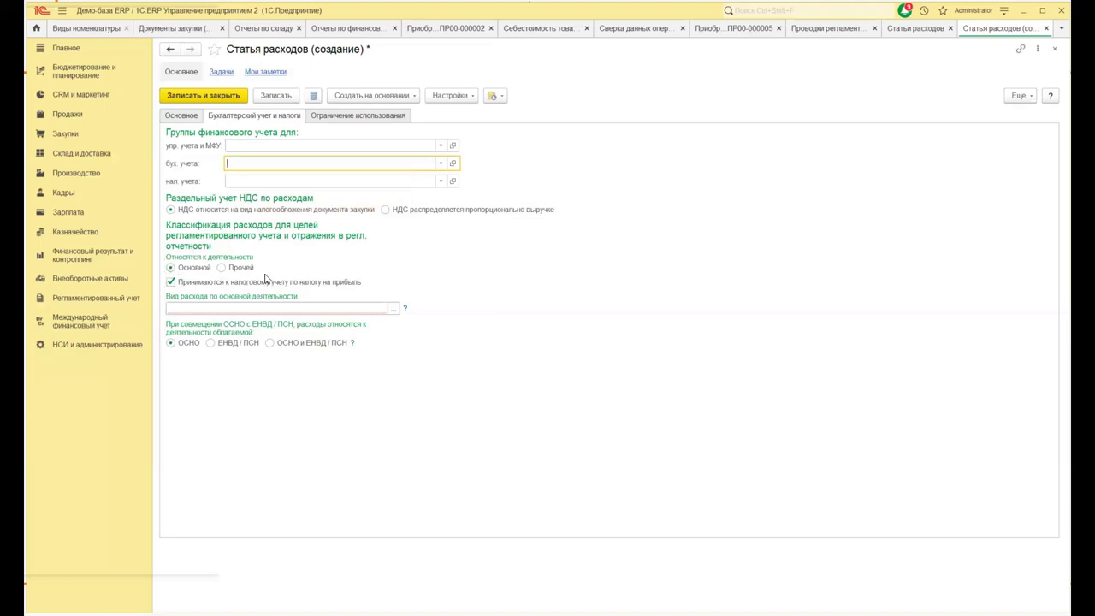
# - Compare the expense kinds offered for «Основной» and «Прочей» activity in the regulated accounting classification without choosing one
pyautogui.click(221, 267)
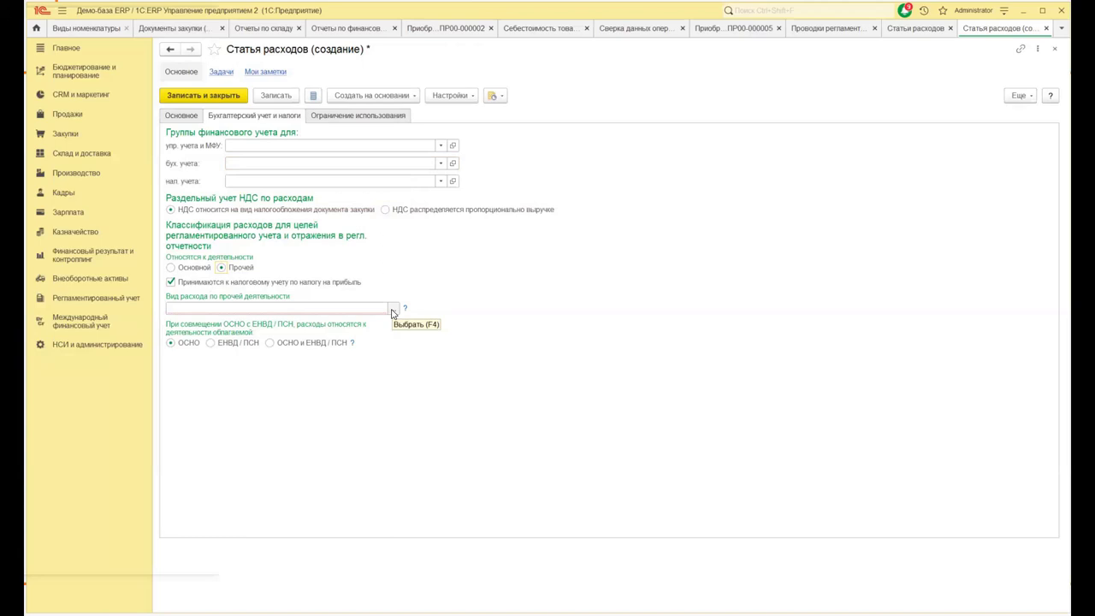
pyautogui.click(392, 312)
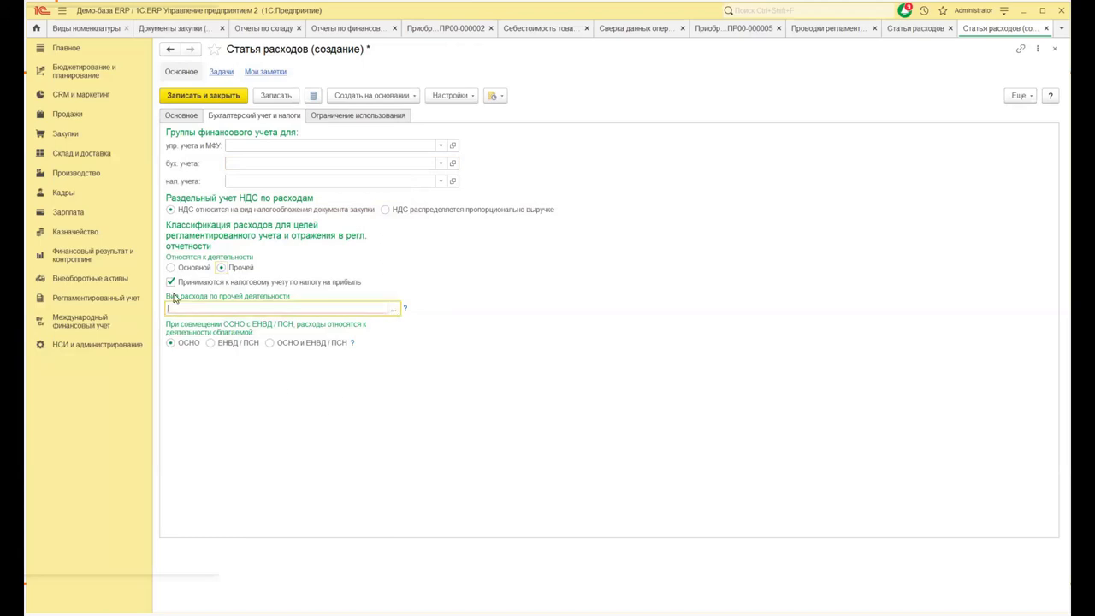
pyautogui.click(171, 267)
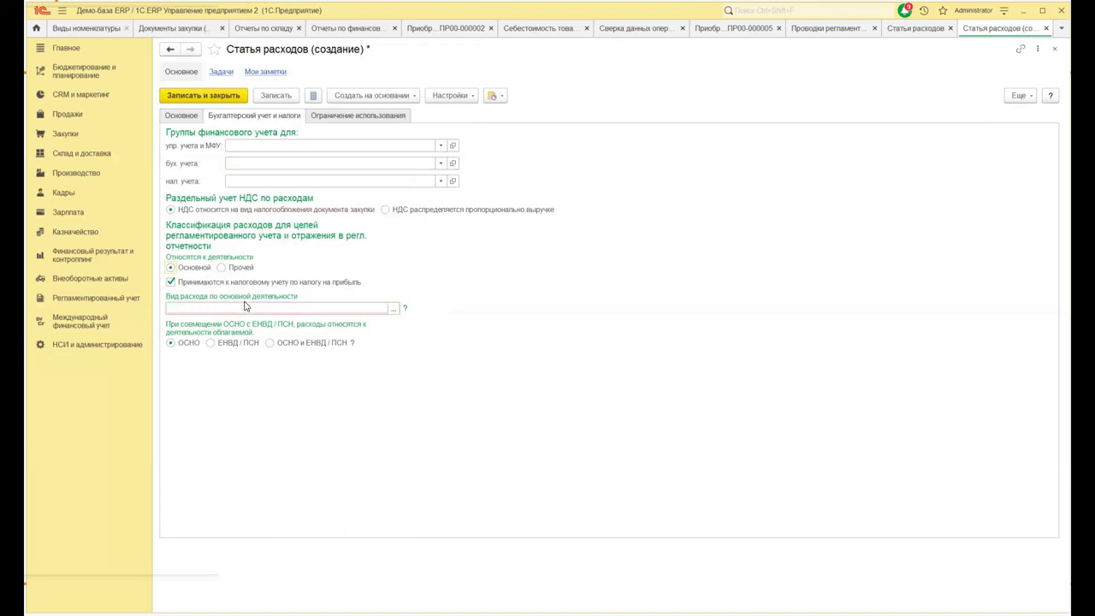
pyautogui.click(395, 309)
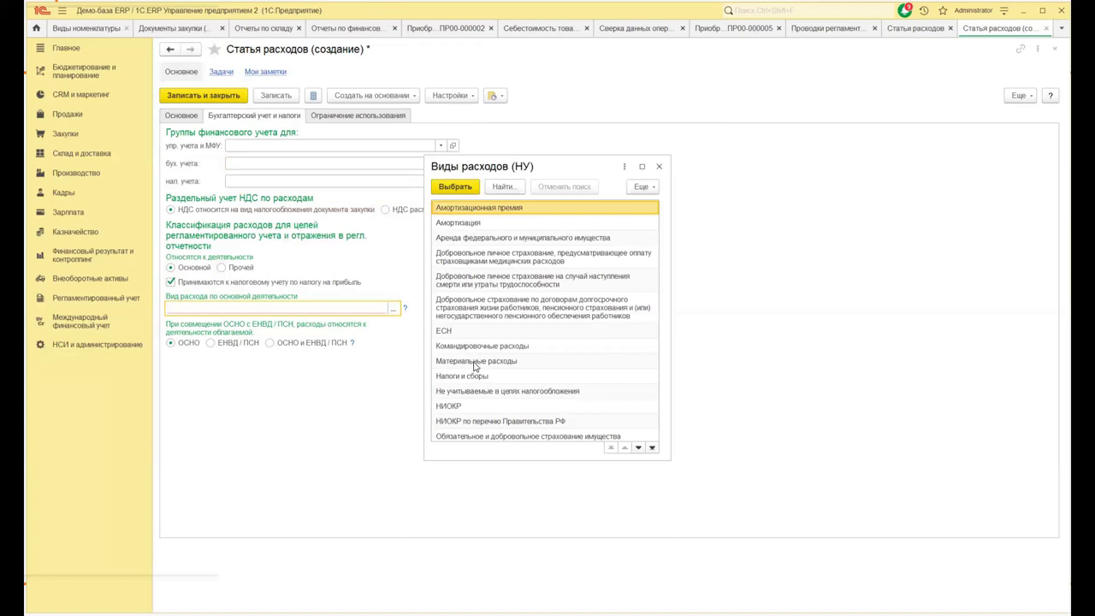
pyautogui.click(659, 166)
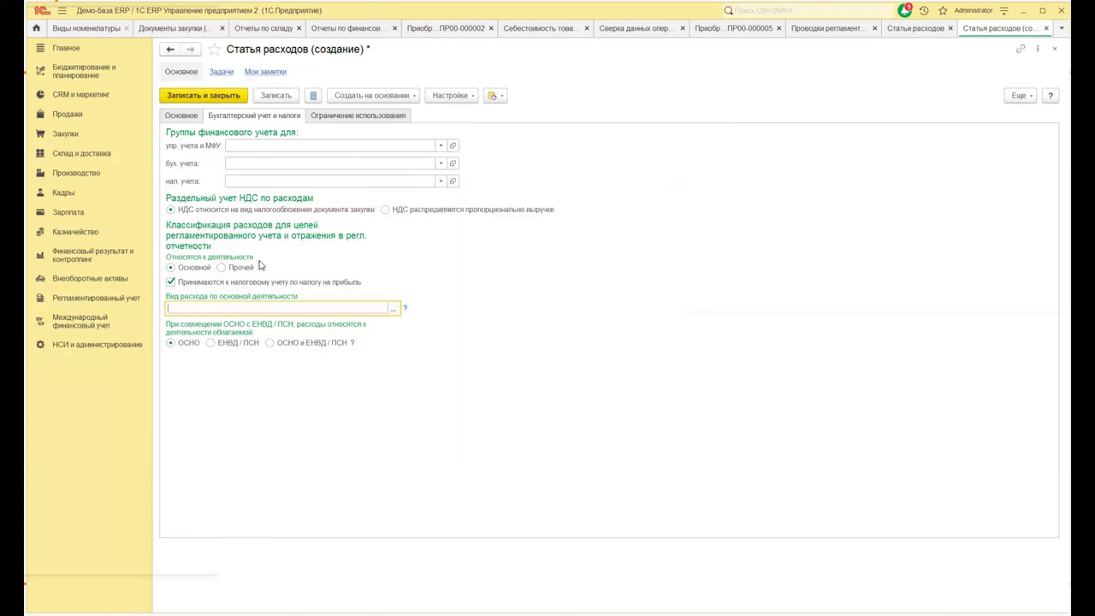
pyautogui.click(223, 268)
pyautogui.click(394, 309)
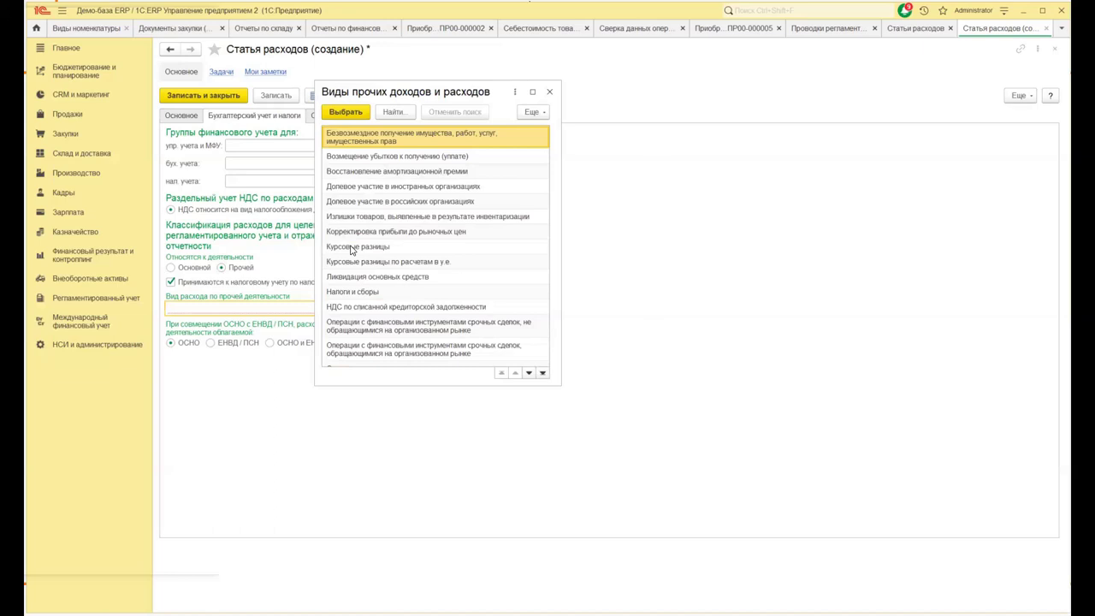
pyautogui.click(551, 94)
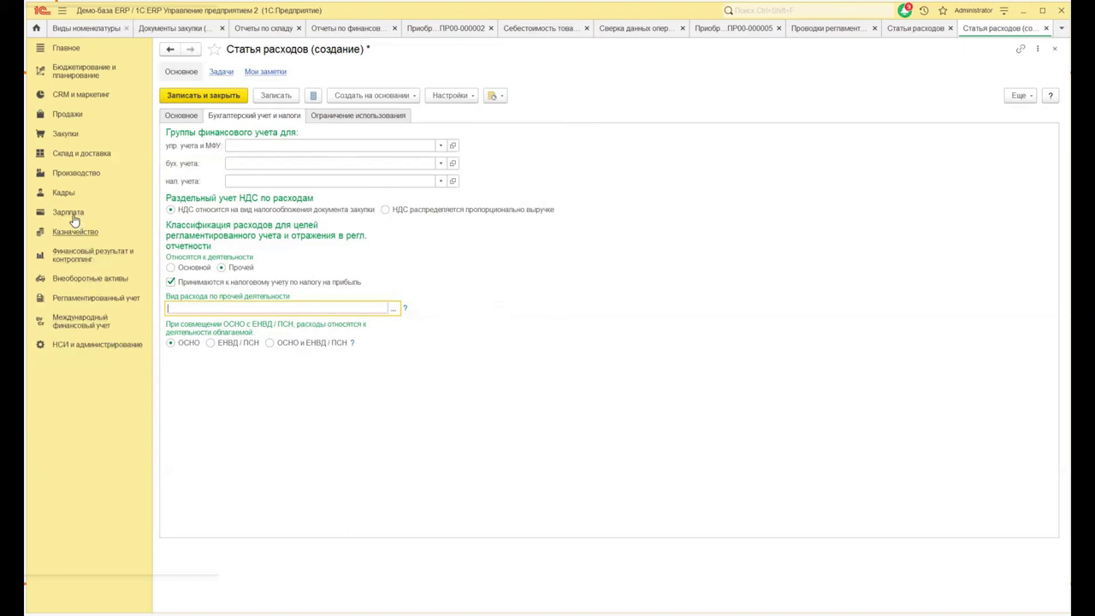
# - Open purchase document ПР00-000005 from «Документы закупки (все)» and examine its «Налогообложение» and «Закупка под деятельность» options
pyautogui.click(67, 134)
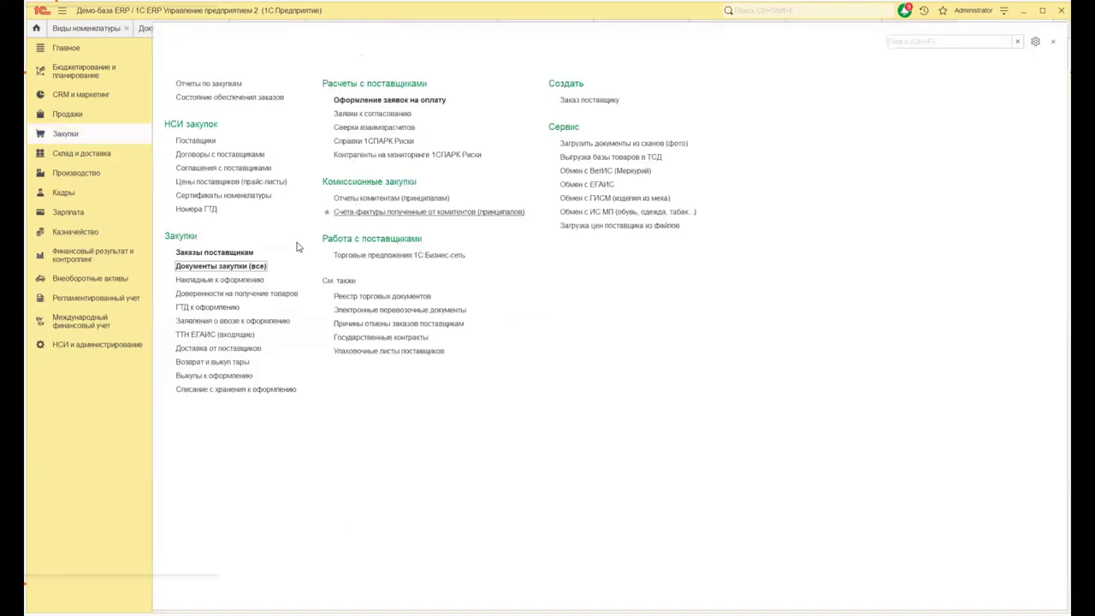
pyautogui.click(254, 266)
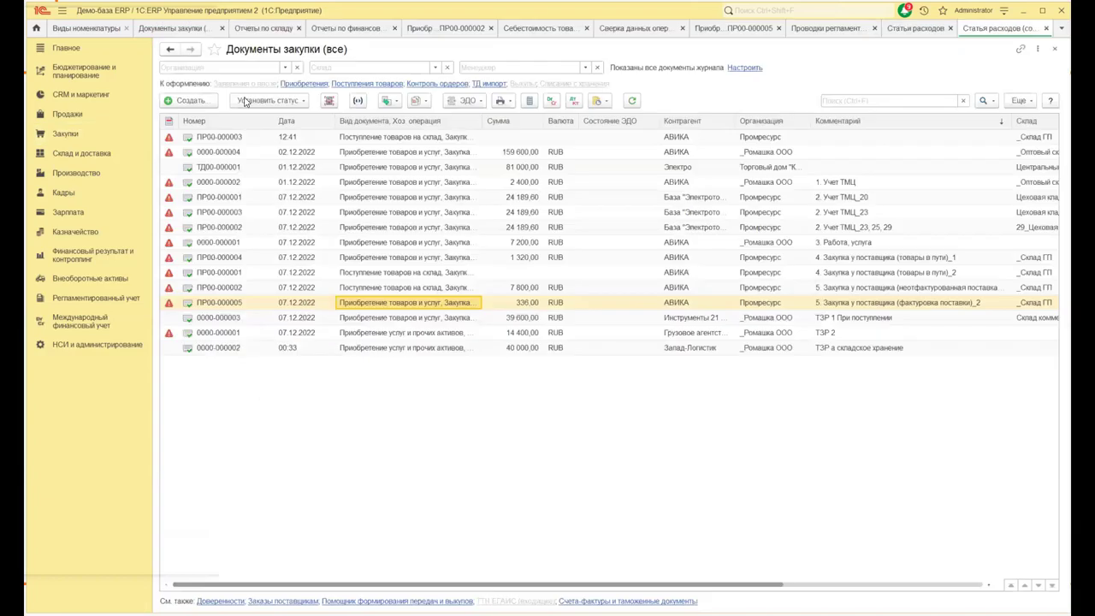
pyautogui.click(253, 304)
pyautogui.doubleClick(254, 303)
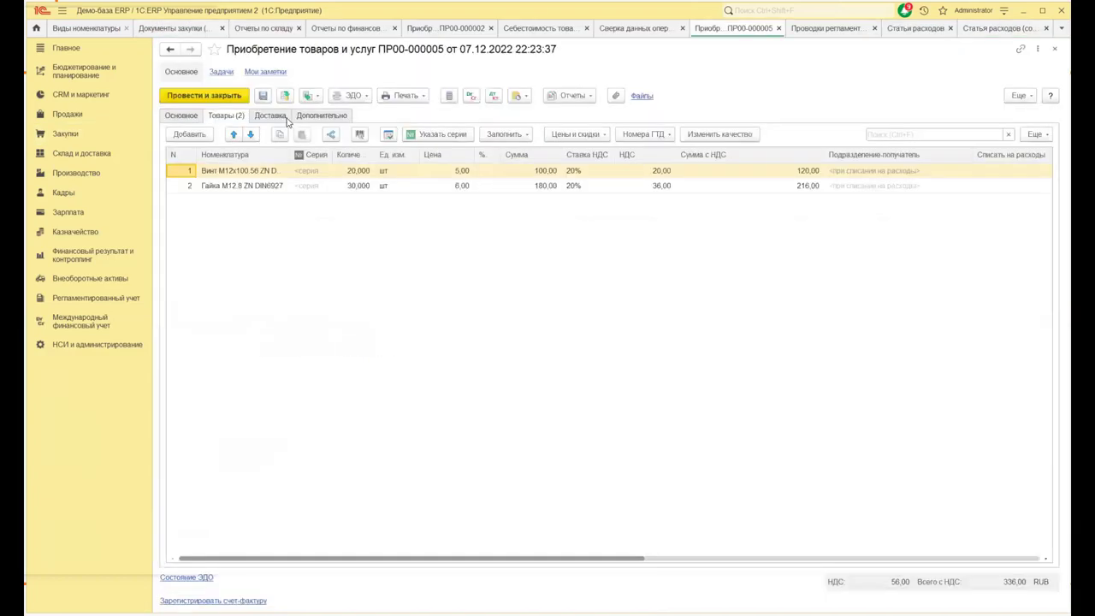
pyautogui.click(323, 116)
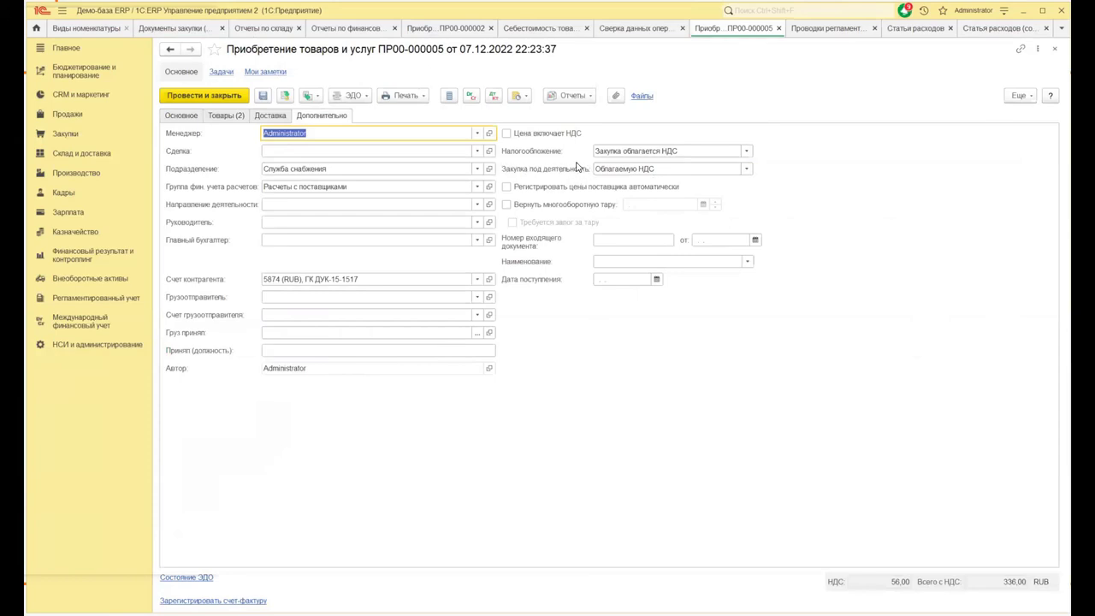
pyautogui.click(747, 150)
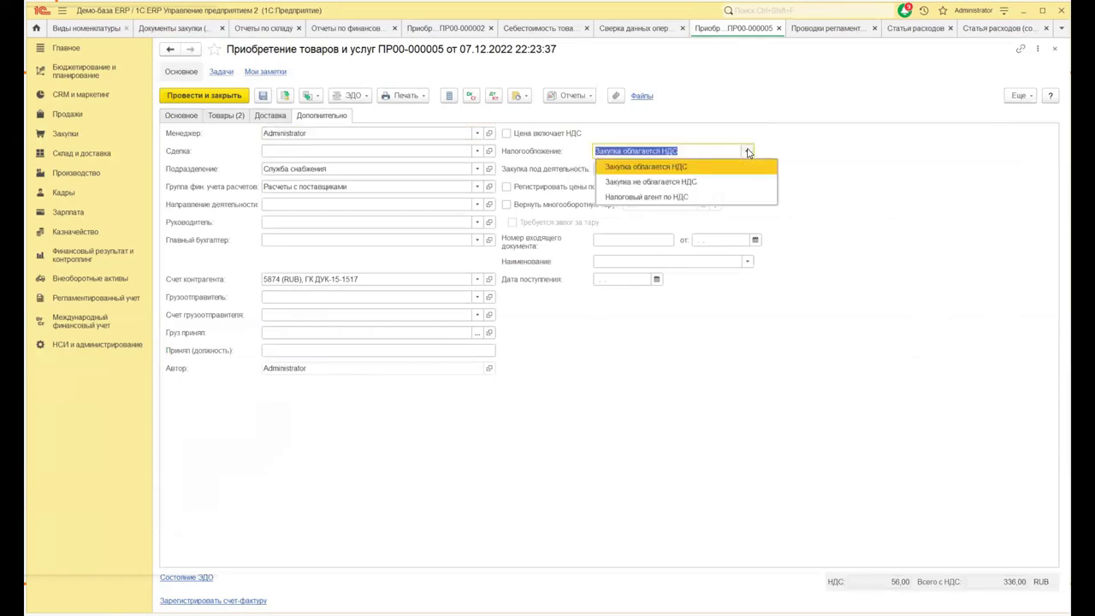
pyautogui.click(818, 166)
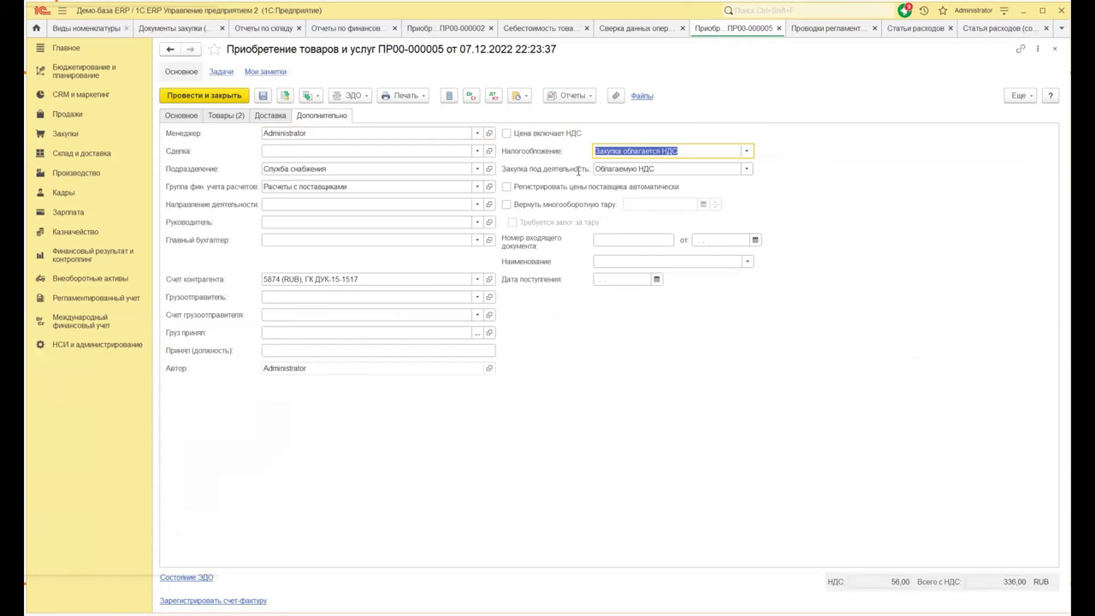
pyautogui.click(746, 168)
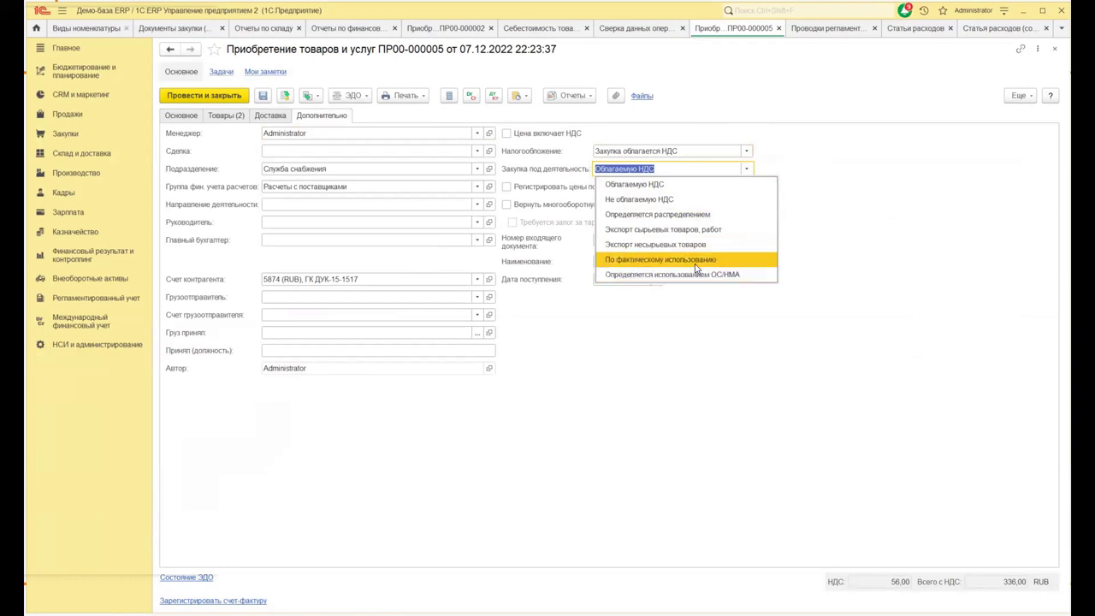
pyautogui.click(809, 226)
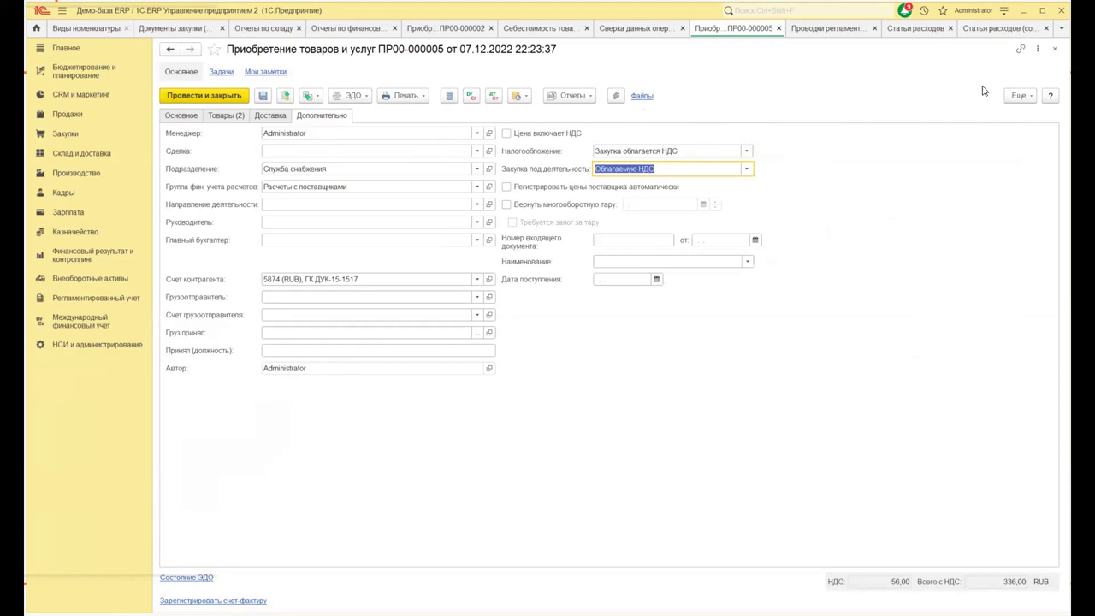
# - Discard the unsaved expense item and close purchase document ПР00-000005 and the «Статьи расходов» list
pyautogui.click(985, 28)
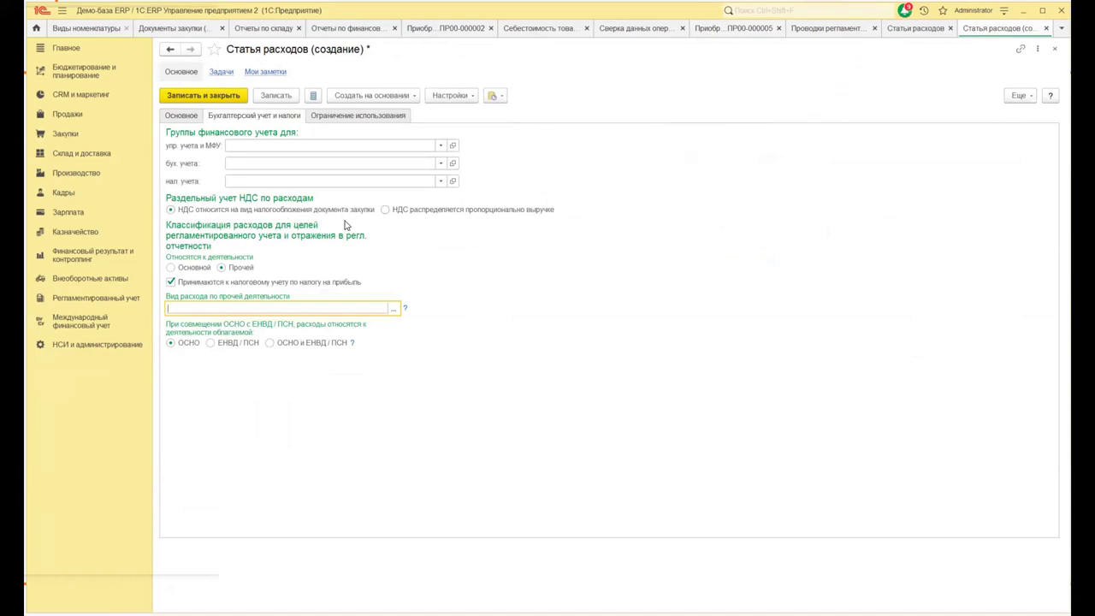
pyautogui.moveTo(348, 218)
pyautogui.click(1055, 49)
pyautogui.click(585, 336)
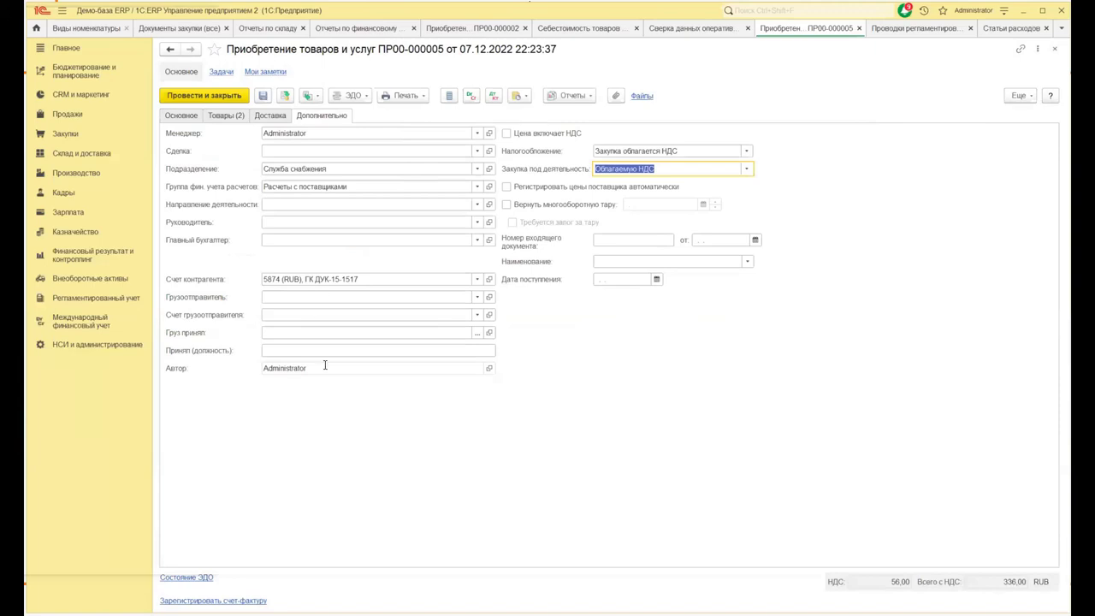
pyautogui.click(1057, 53)
pyautogui.click(1015, 29)
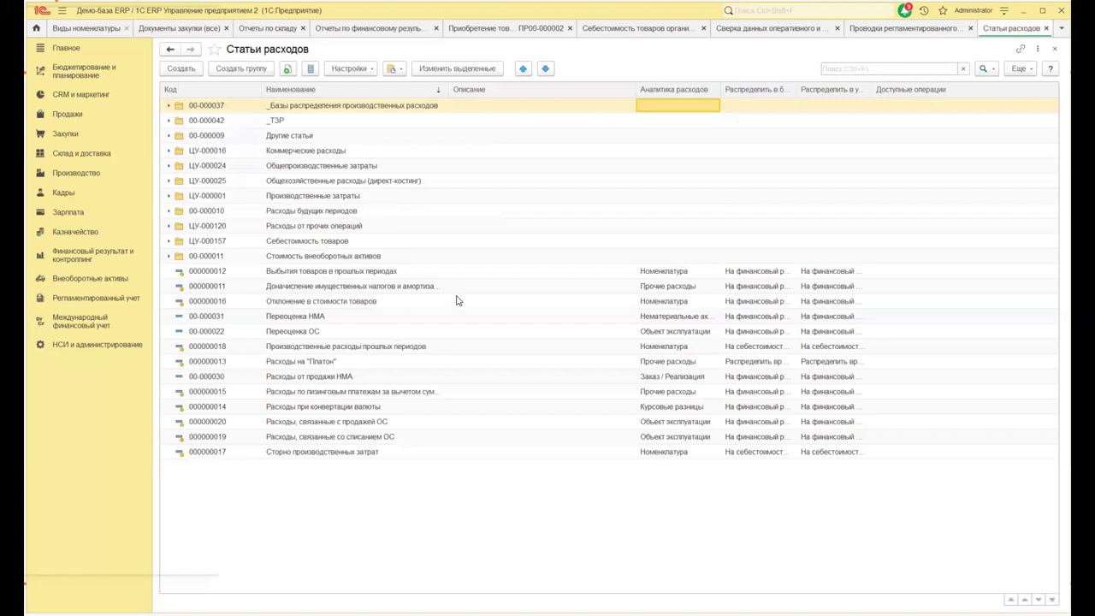
pyautogui.click(1058, 53)
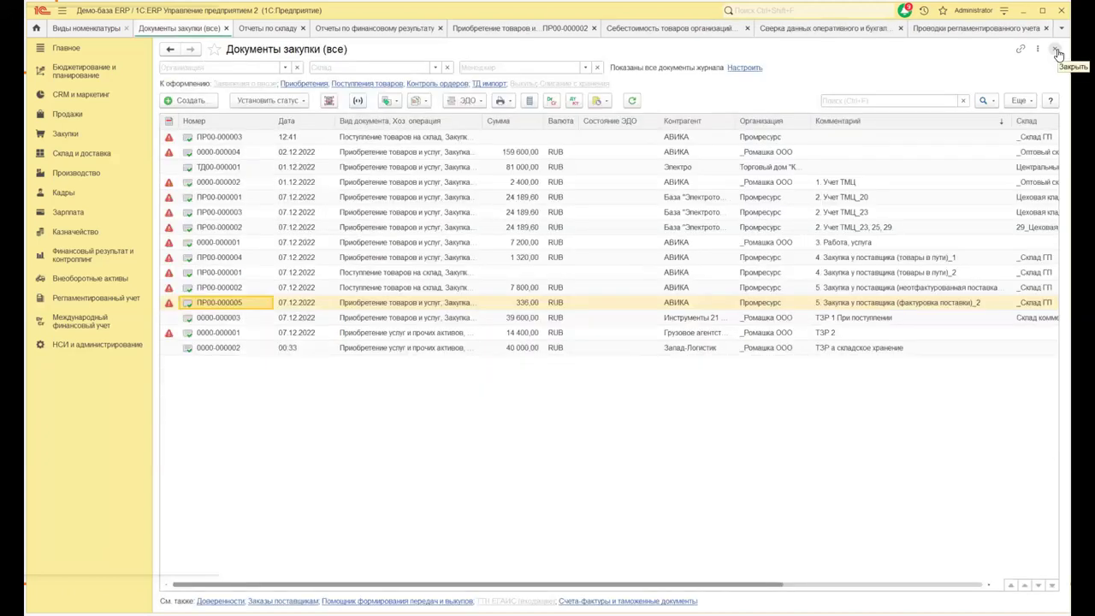
pyautogui.click(207, 318)
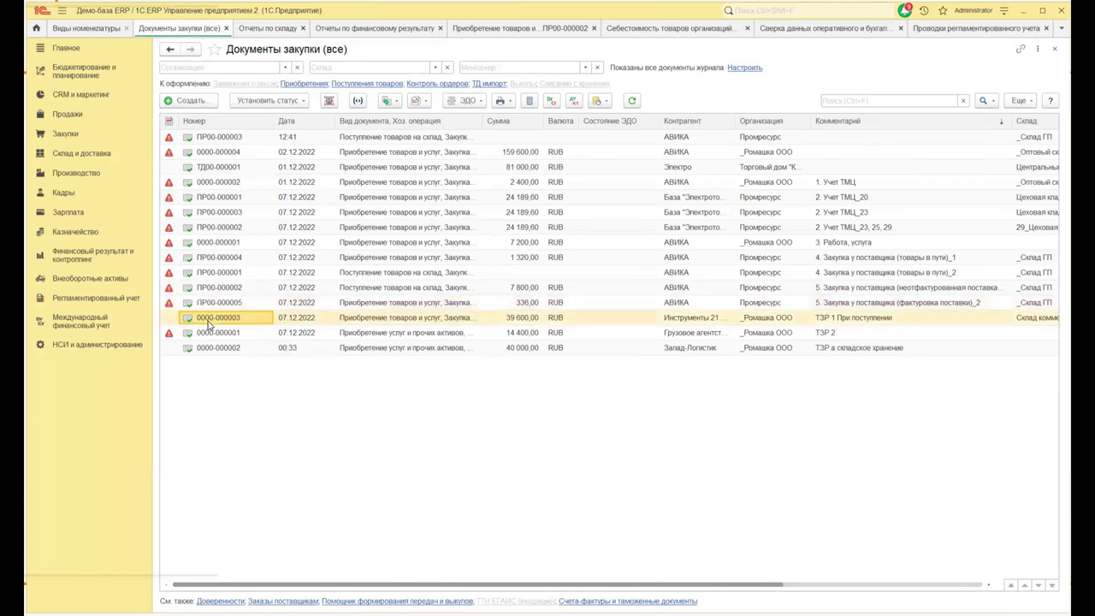
pyautogui.doubleClick(207, 318)
pyautogui.click(225, 116)
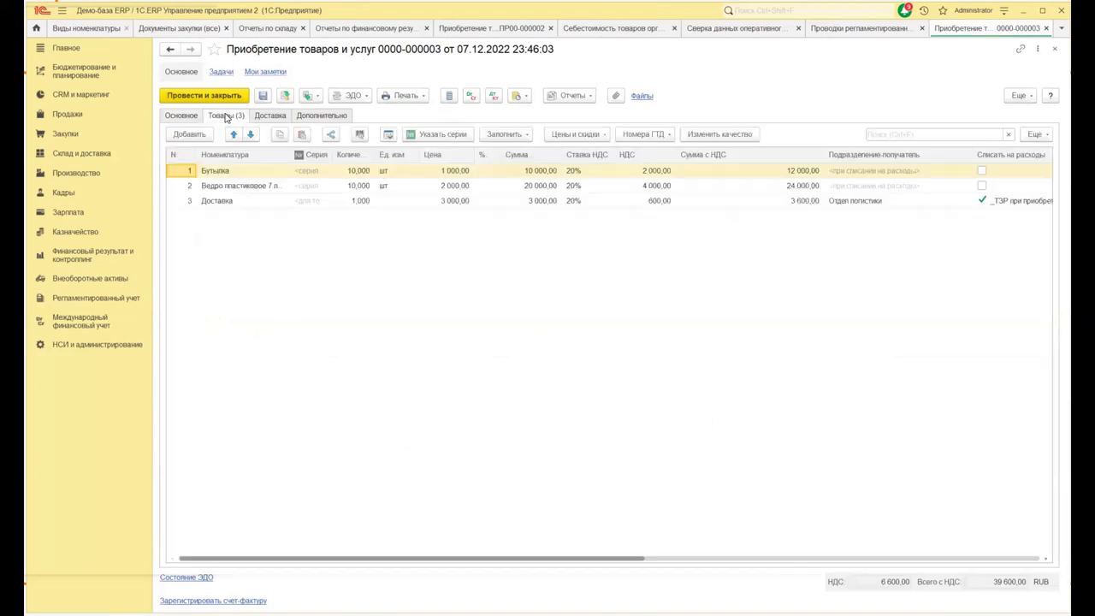
pyautogui.click(253, 202)
pyautogui.click(274, 202)
pyautogui.click(284, 201)
pyautogui.click(284, 202)
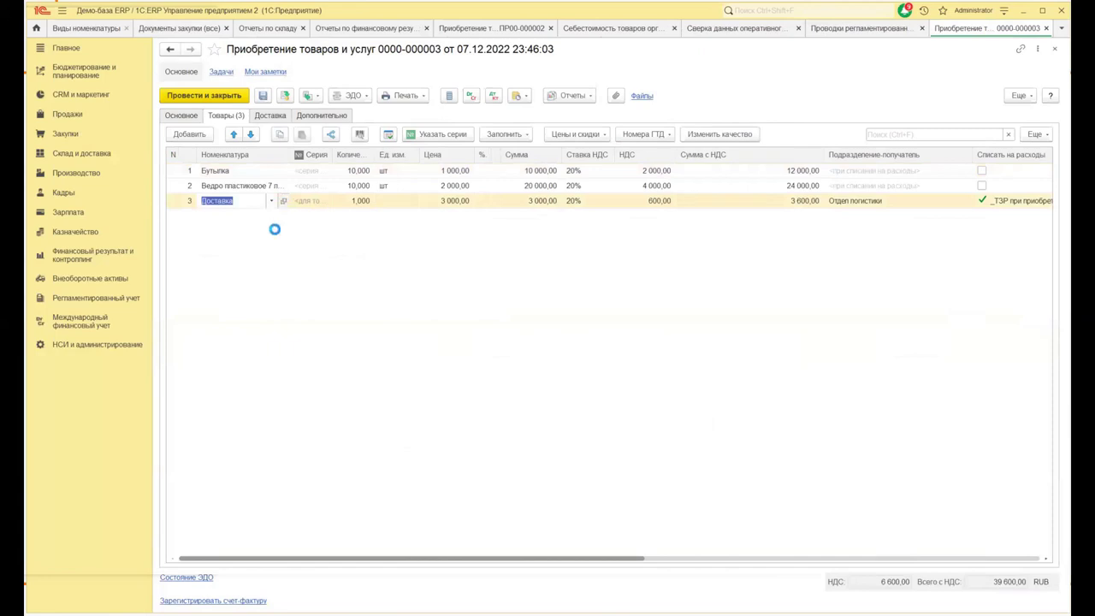
# - Show the main accounting parameters of the «Доставка» item and open its item kind «_Услуга»
pyautogui.click(223, 88)
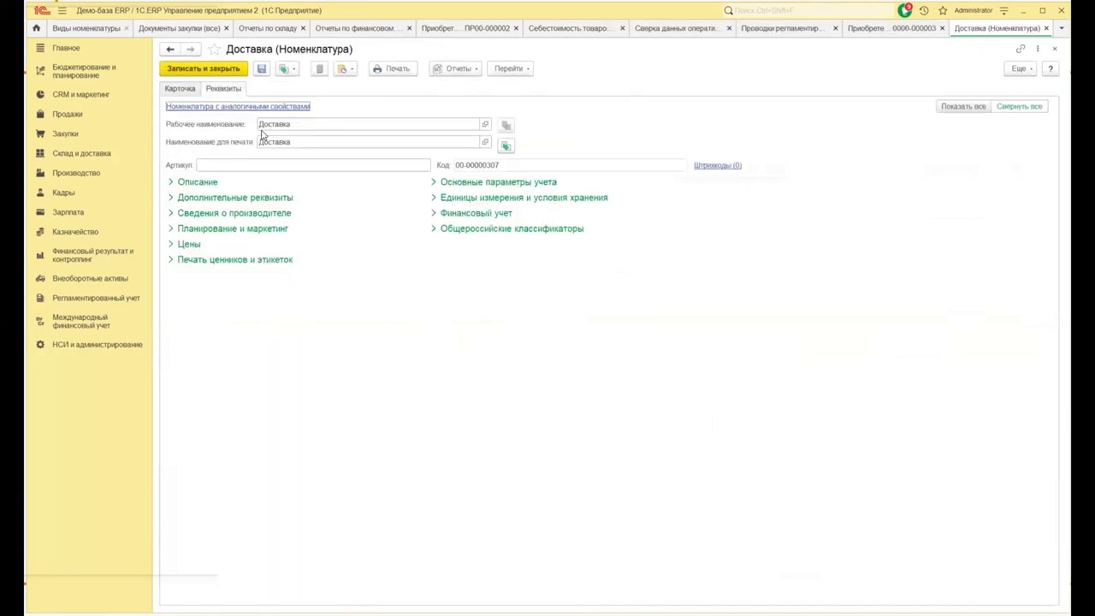
pyautogui.click(432, 183)
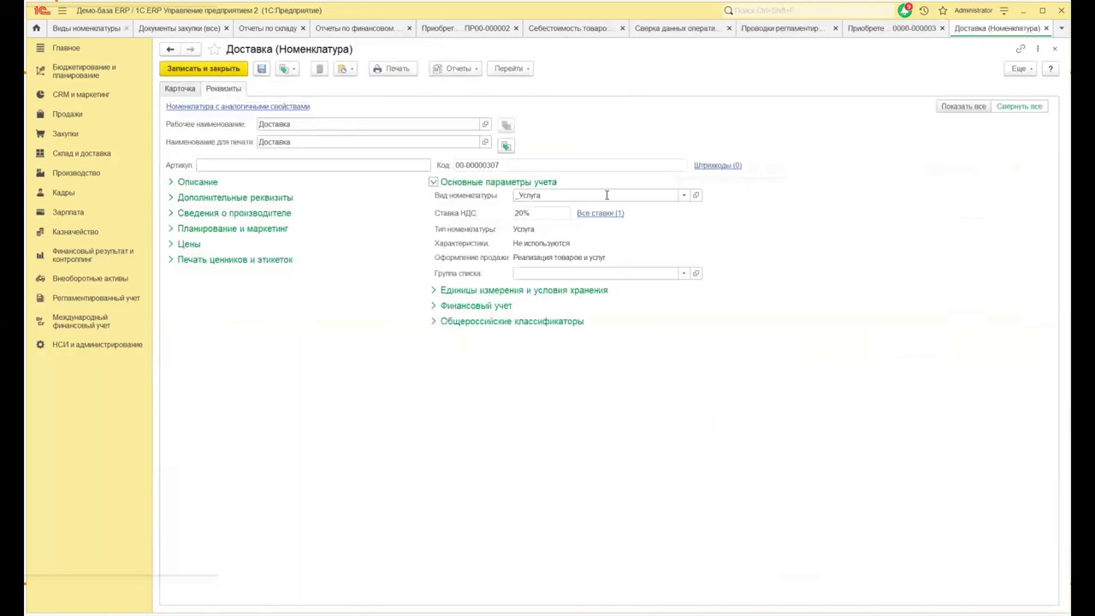
pyautogui.click(696, 195)
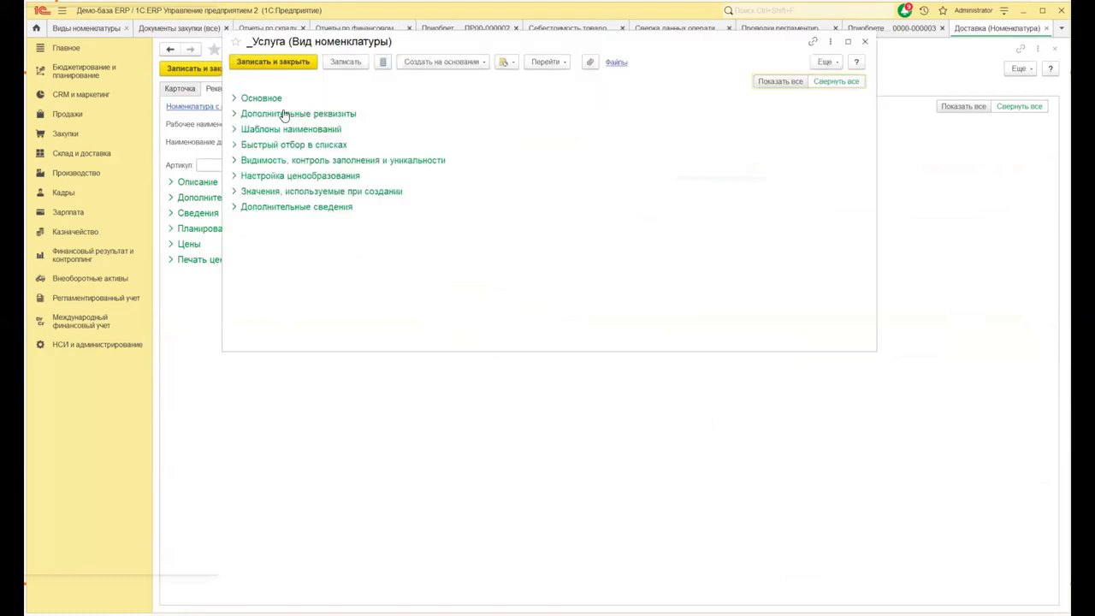
# - Review the «Основное» section of item kind «_Услуга», and close it together with the «Доставка» item card
pyautogui.click(233, 98)
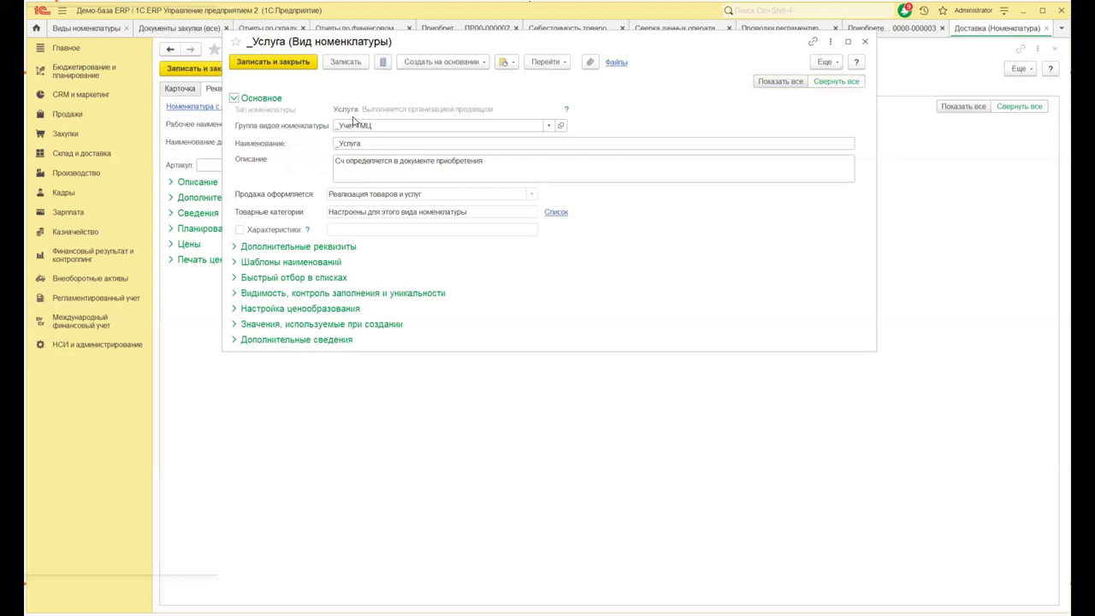
pyautogui.click(864, 43)
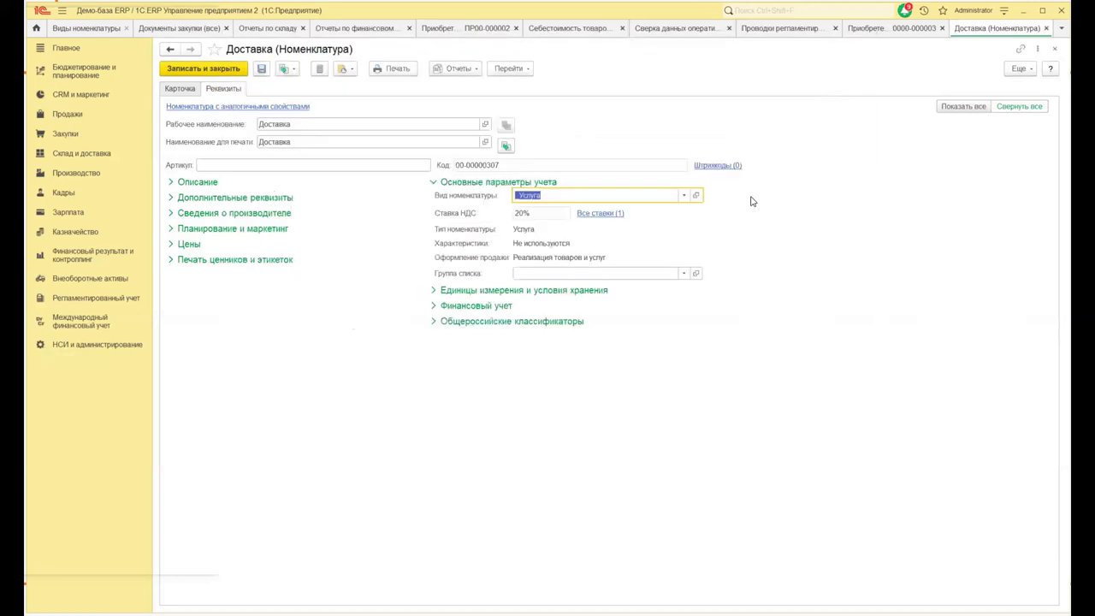
pyautogui.press('Escape')
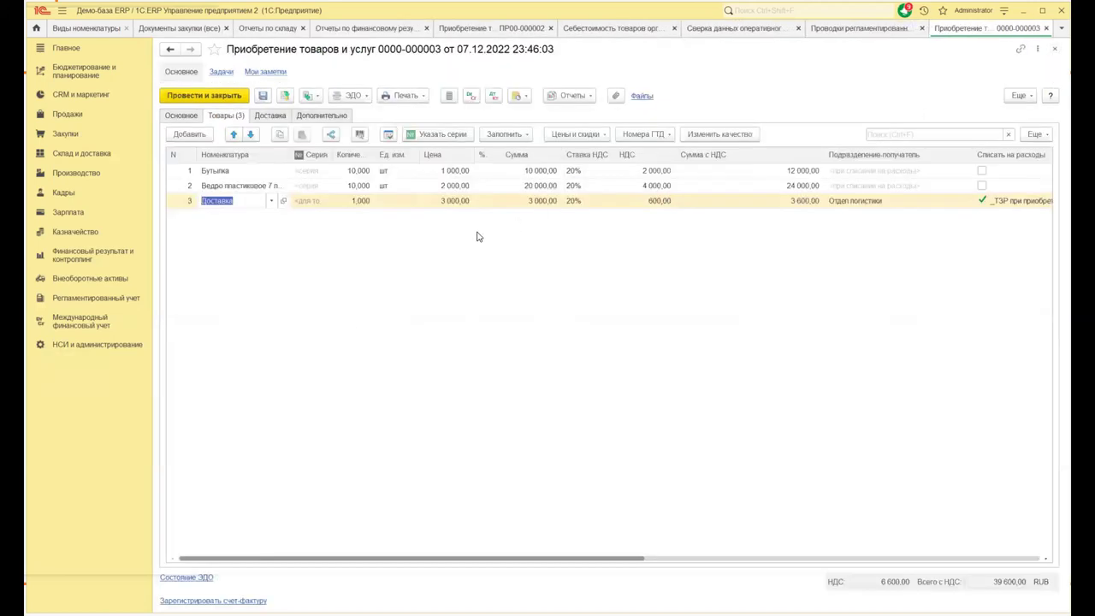
pyautogui.doubleClick(1010, 200)
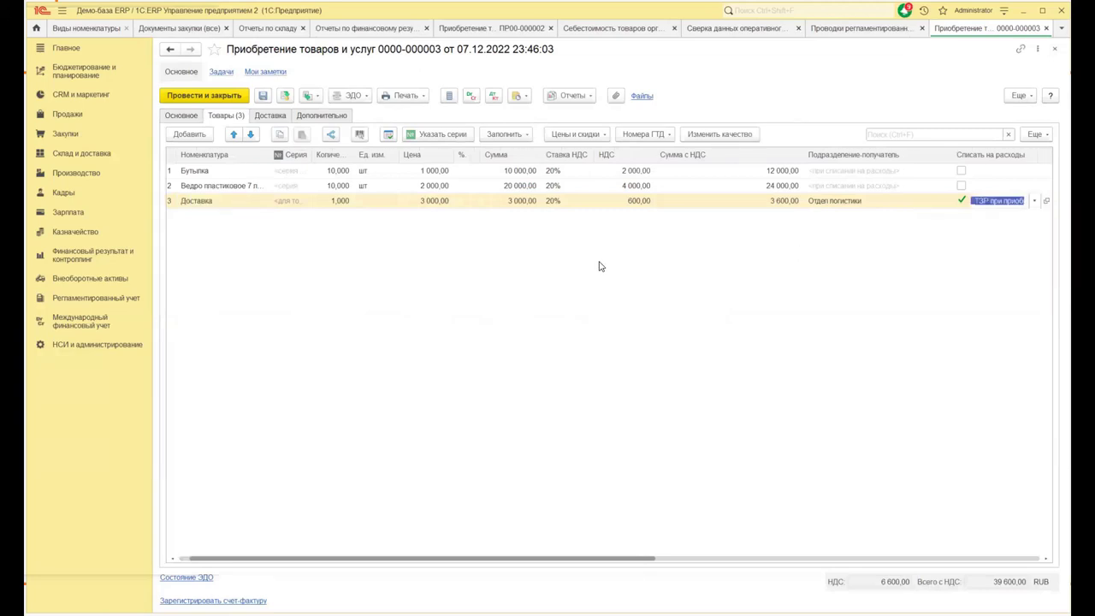
pyautogui.moveTo(556, 562); pyautogui.dragTo(620, 562)
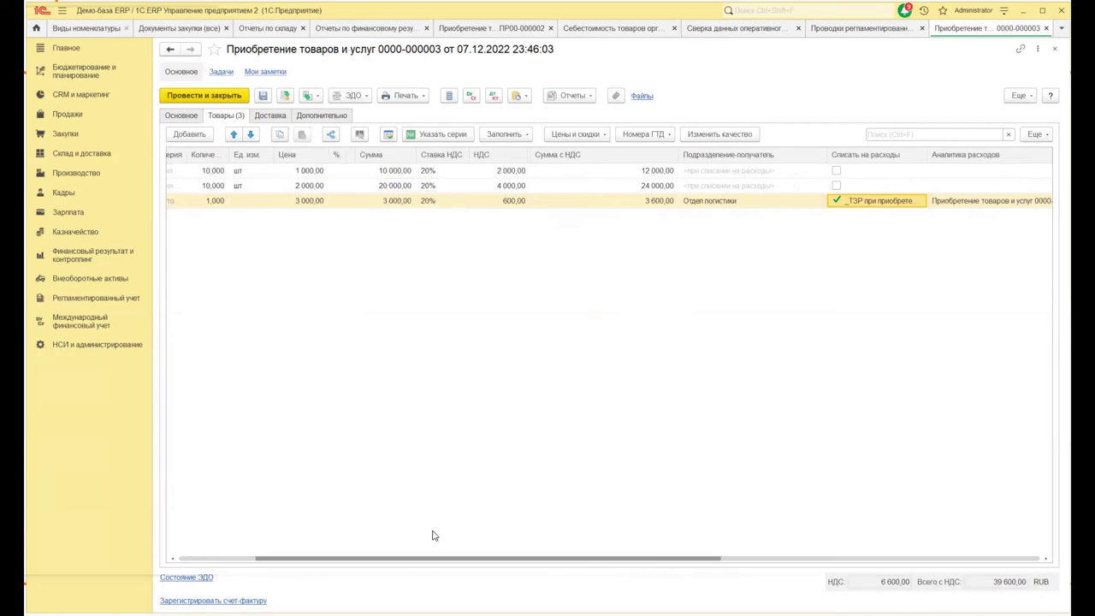
pyautogui.moveTo(408, 561); pyautogui.dragTo(271, 544)
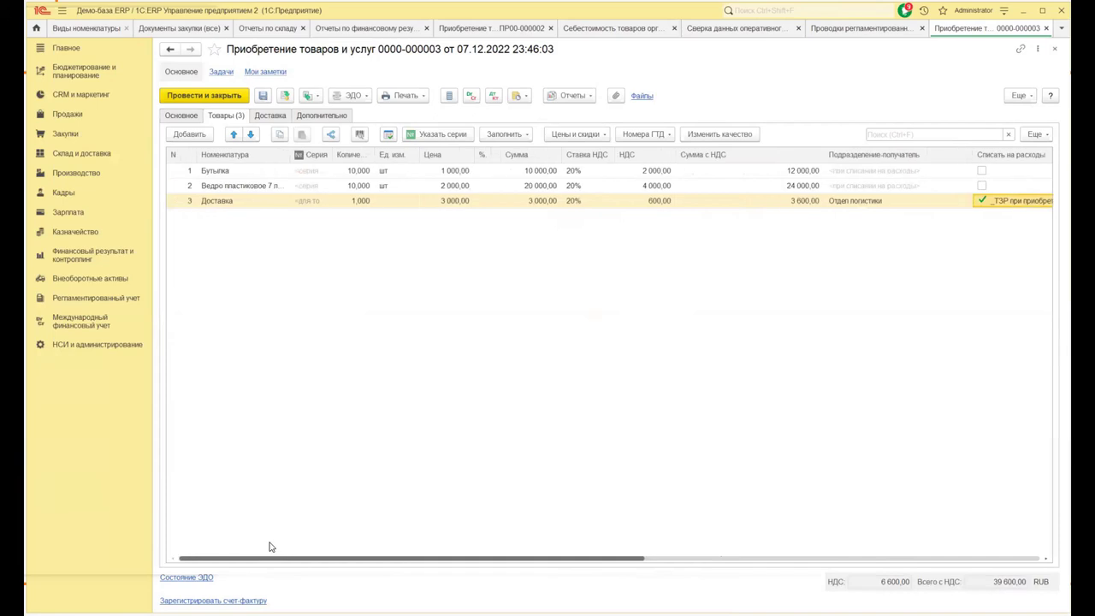
pyautogui.click(221, 202)
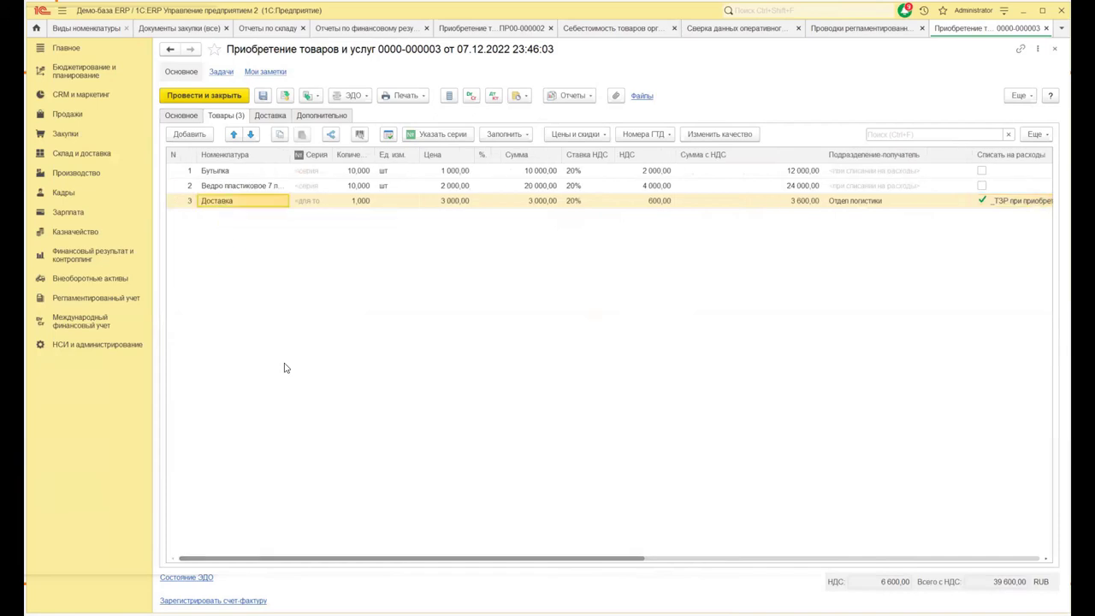
pyautogui.moveTo(321, 561); pyautogui.dragTo(492, 562)
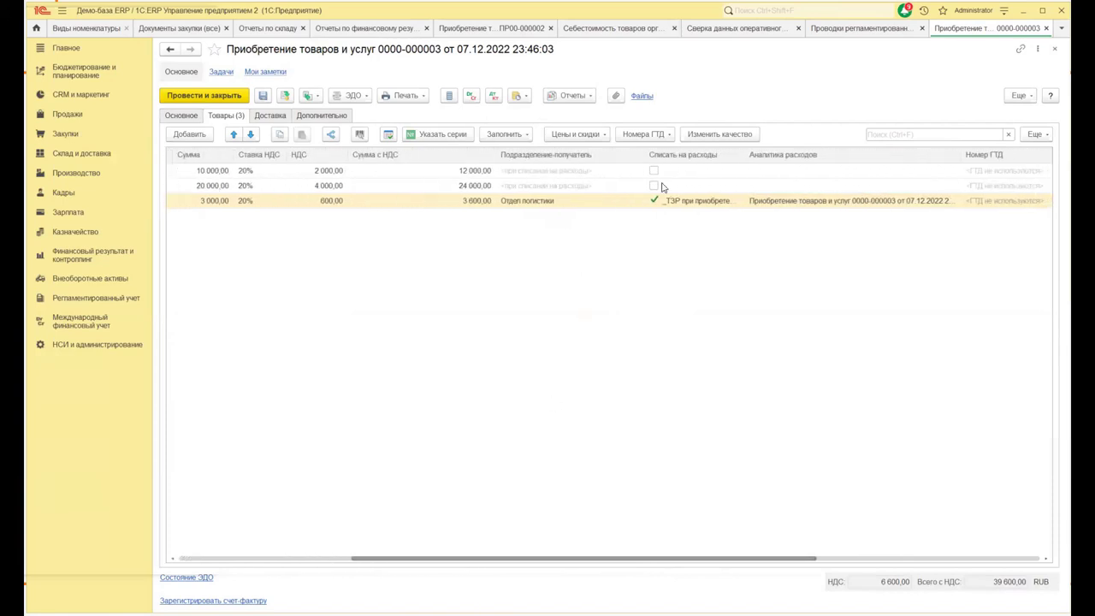
# - Widen the «Списать на расходы» column, and view and close the expense item card of the «Доставка» line
pyautogui.moveTo(742, 153); pyautogui.dragTo(794, 152)
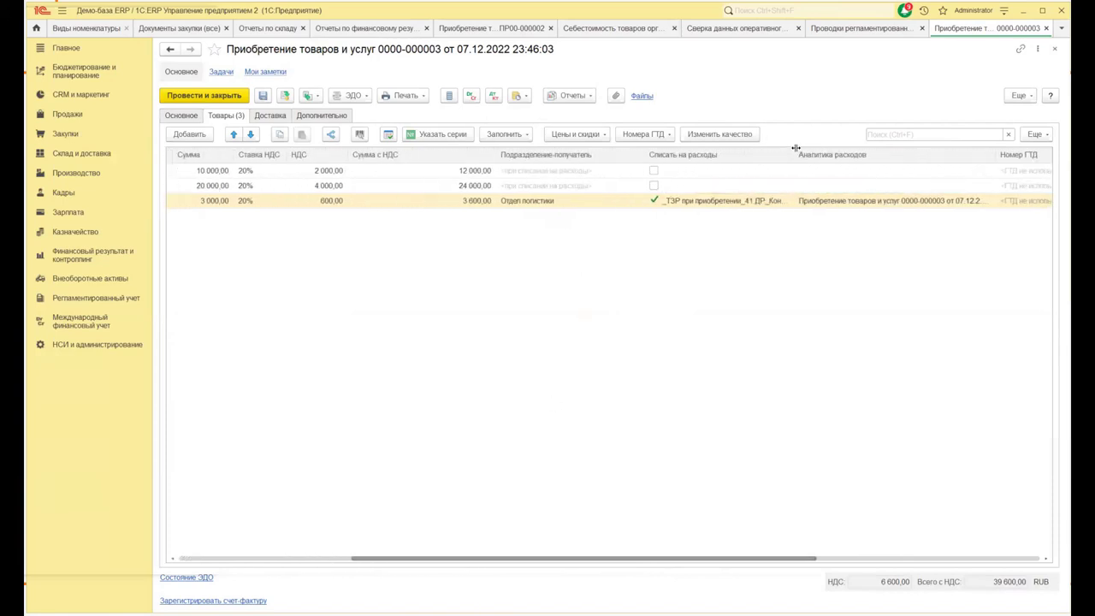
pyautogui.click(791, 201)
pyautogui.click(792, 202)
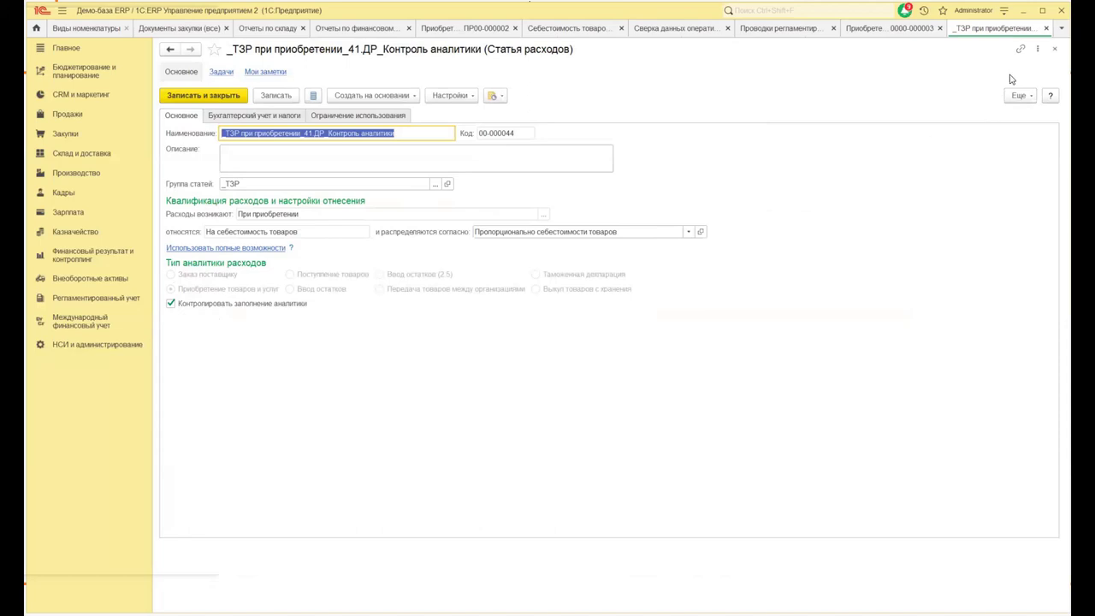
pyautogui.click(1054, 49)
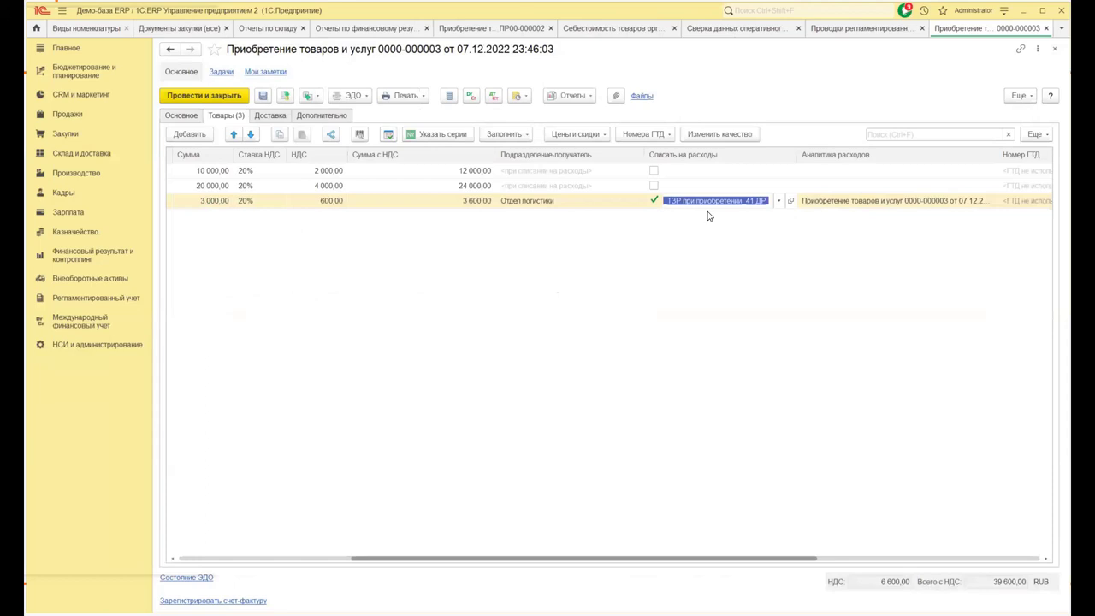
# - Check the «Доставка» line's amount with VAT, its expense item and its «Аналитика расходов» purchase document
pyautogui.click(764, 259)
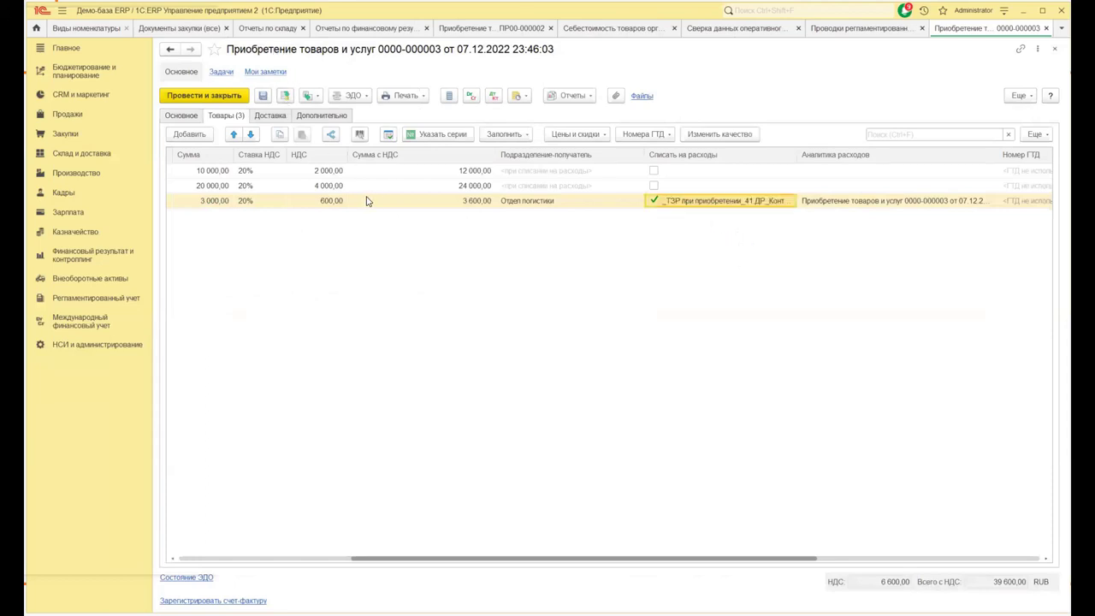
pyautogui.click(359, 203)
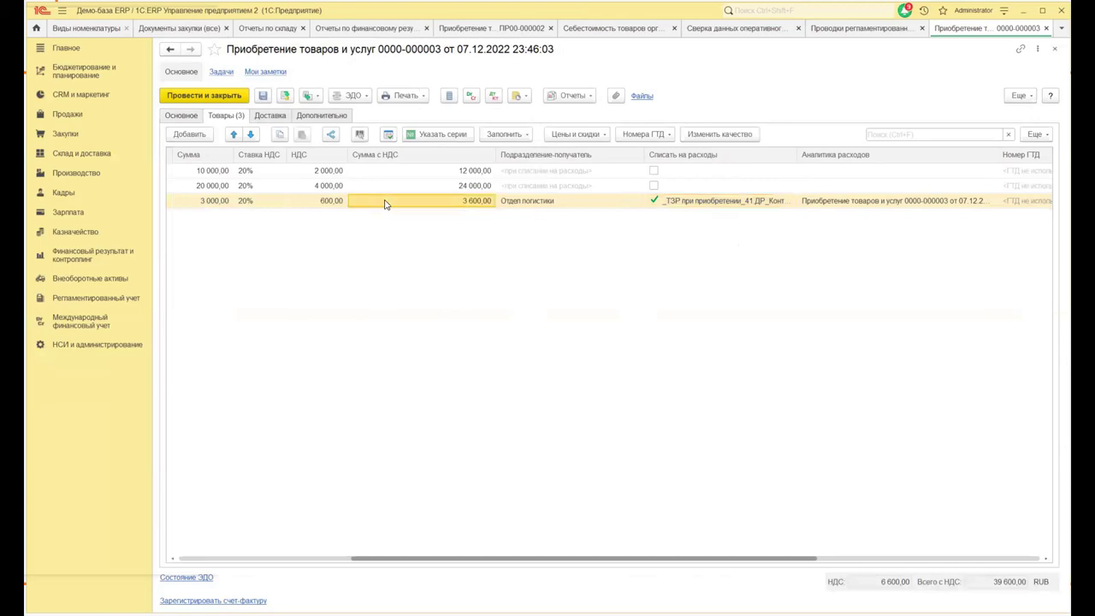
pyautogui.click(769, 202)
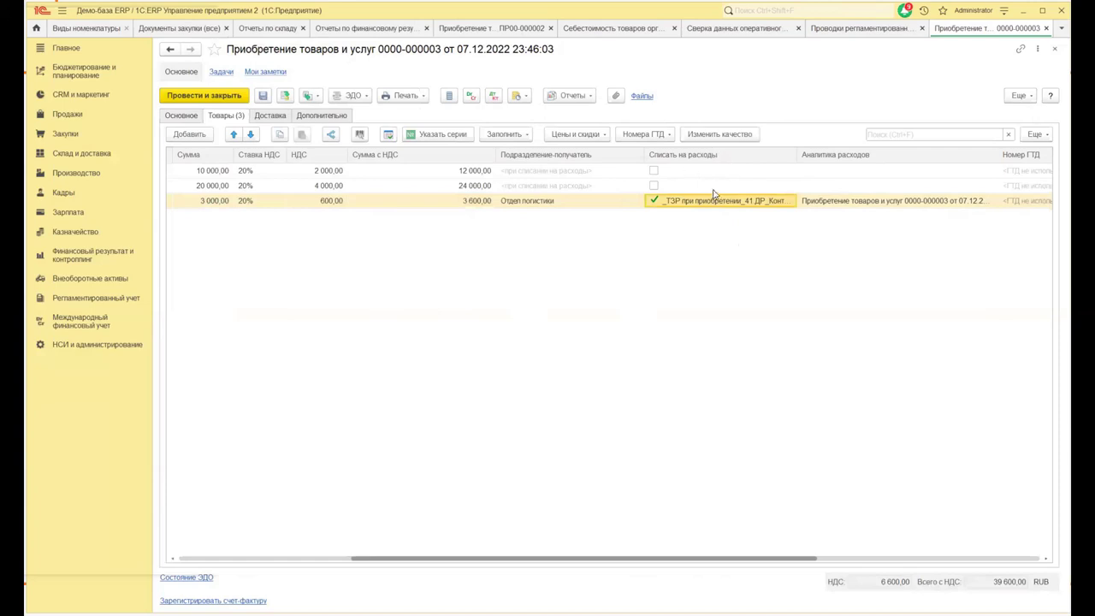
pyautogui.click(868, 207)
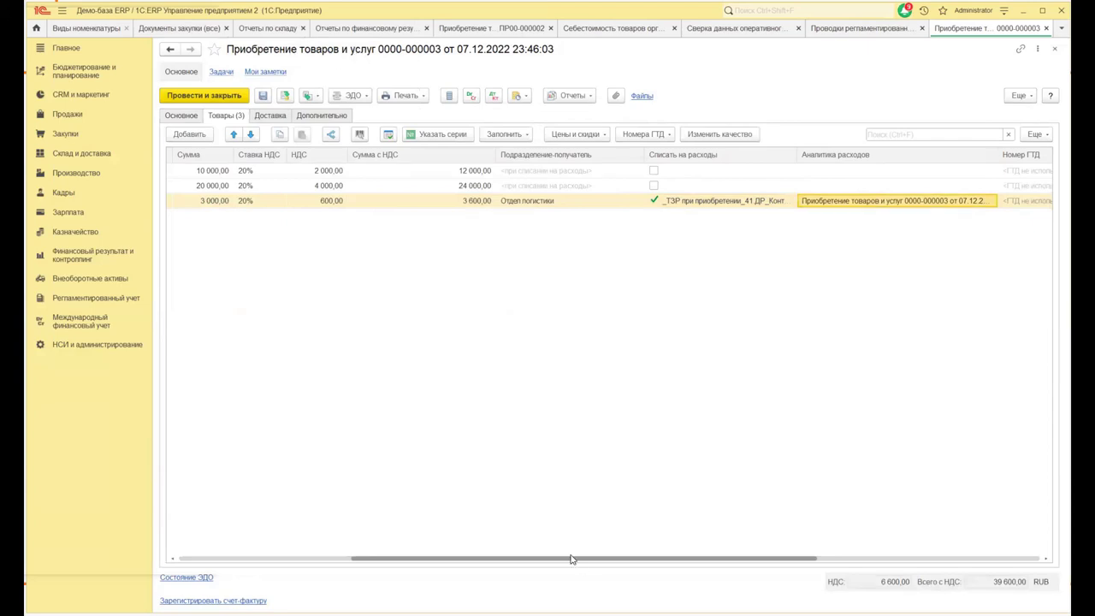
pyautogui.moveTo(379, 562); pyautogui.dragTo(333, 569)
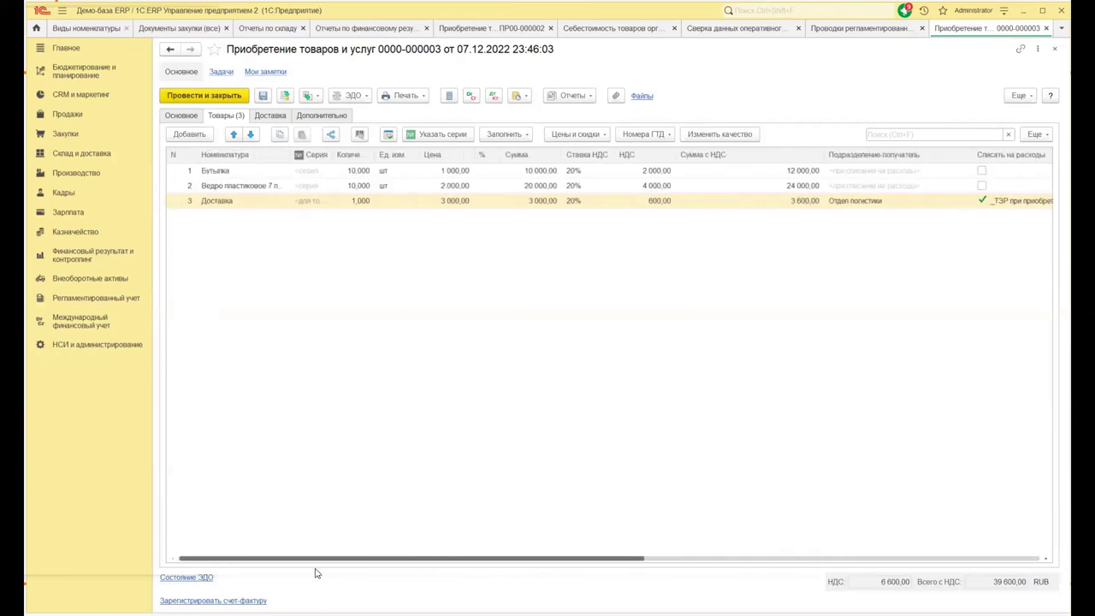
# - Point out the «Бутылка» and «Ведро пластиковое» goods lines that receive the delivery costs
pyautogui.click(248, 172)
pyautogui.click(232, 184)
pyautogui.click(230, 173)
pyautogui.click(231, 183)
pyautogui.click(231, 174)
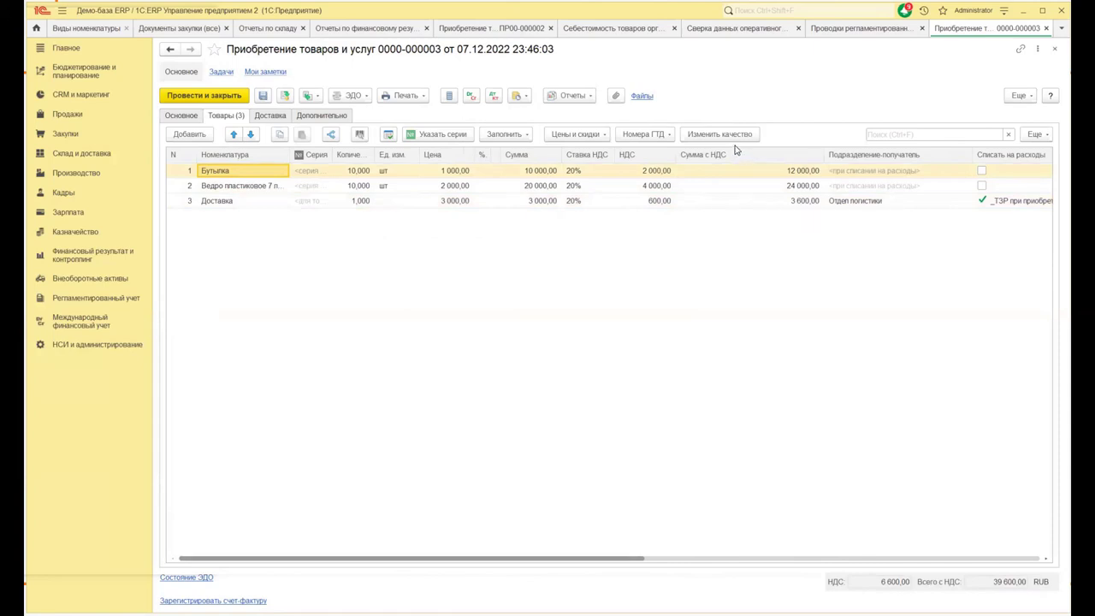
# - Reopen the «Доставка» line's expense item to check its distribution rule, and close the card
pyautogui.moveTo(555, 559); pyautogui.dragTo(758, 558)
pyautogui.doubleClick(733, 203)
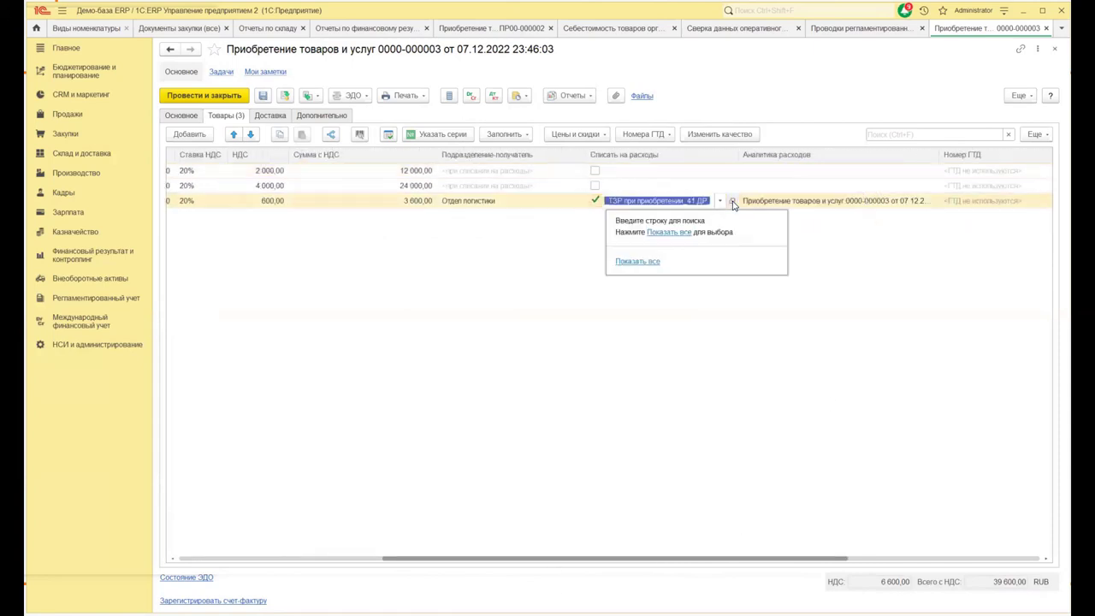
pyautogui.click(733, 202)
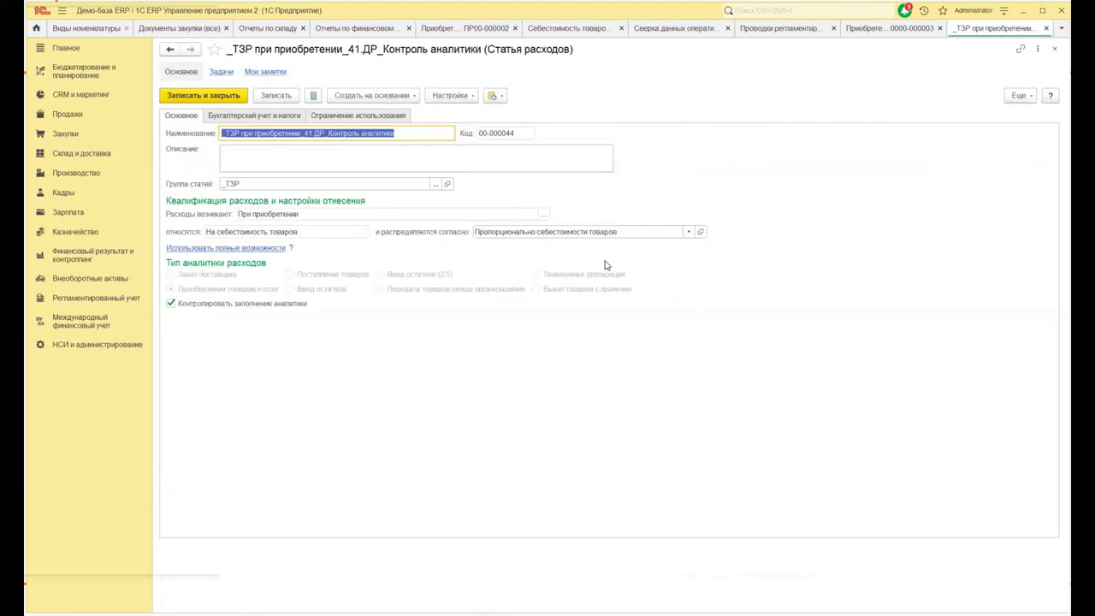
pyautogui.click(1054, 49)
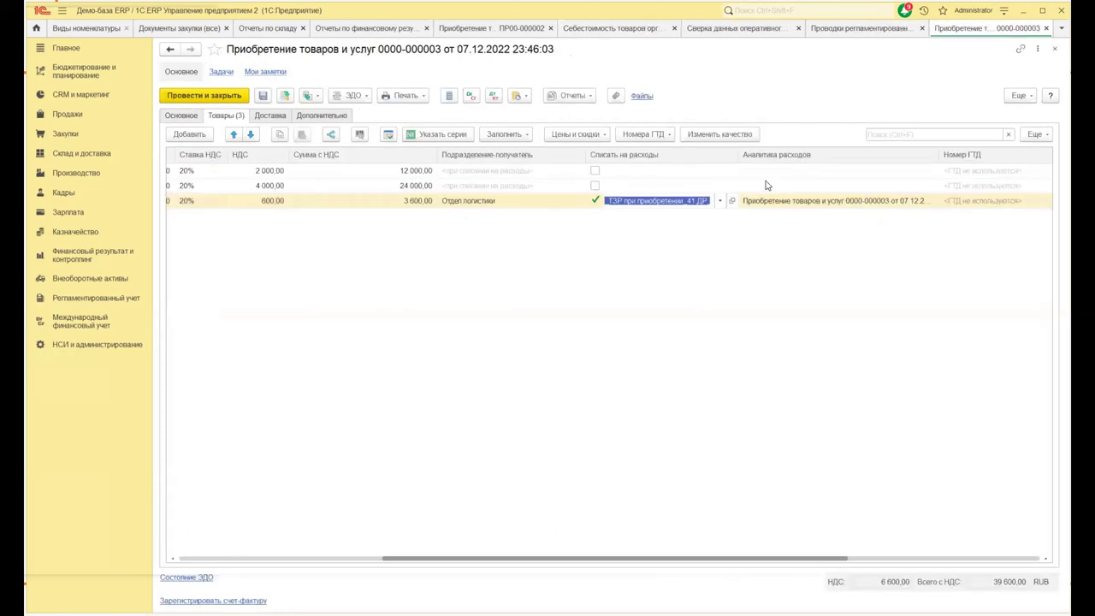
# - Compare the «Сумма» values of the «Бутылка» and «Ведро пластиковое» lines as the basis for distributing delivery
pyautogui.moveTo(599, 558); pyautogui.dragTo(461, 557)
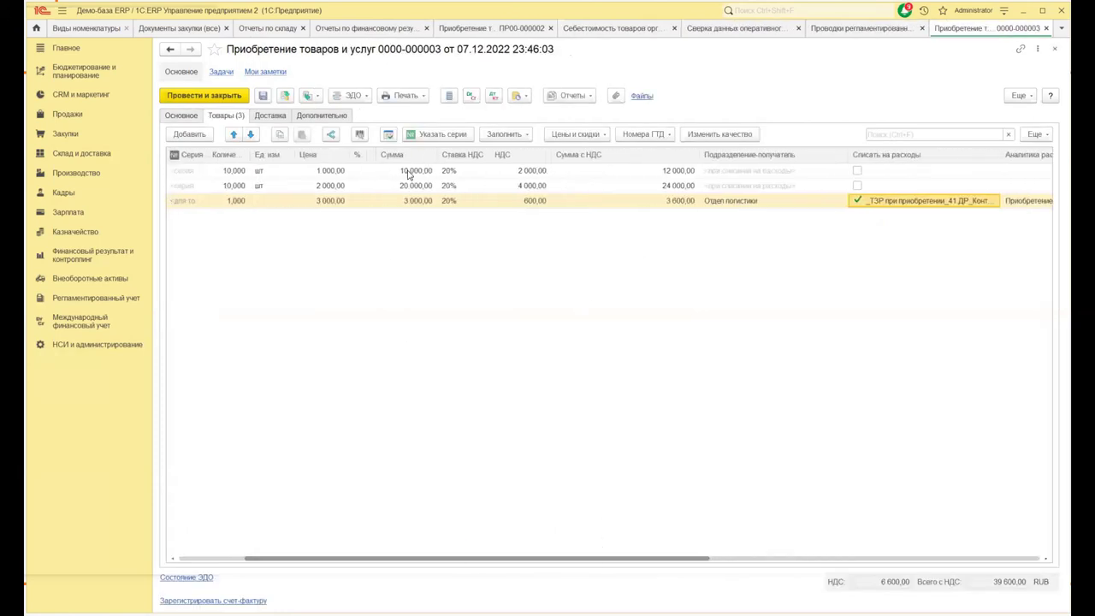
pyautogui.click(409, 174)
pyautogui.click(401, 187)
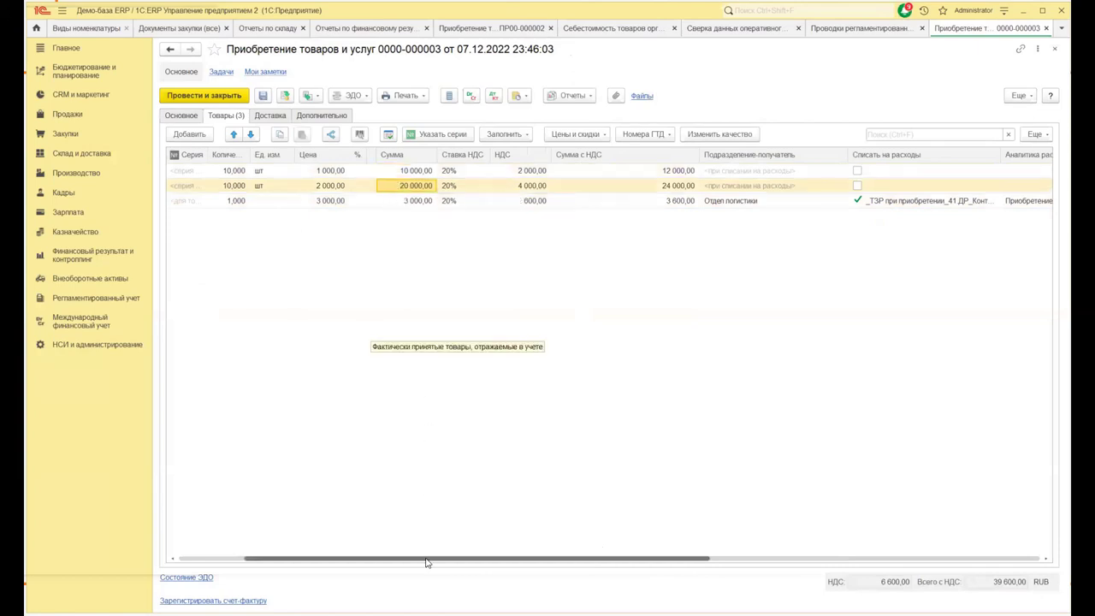
pyautogui.moveTo(427, 556); pyautogui.dragTo(305, 561)
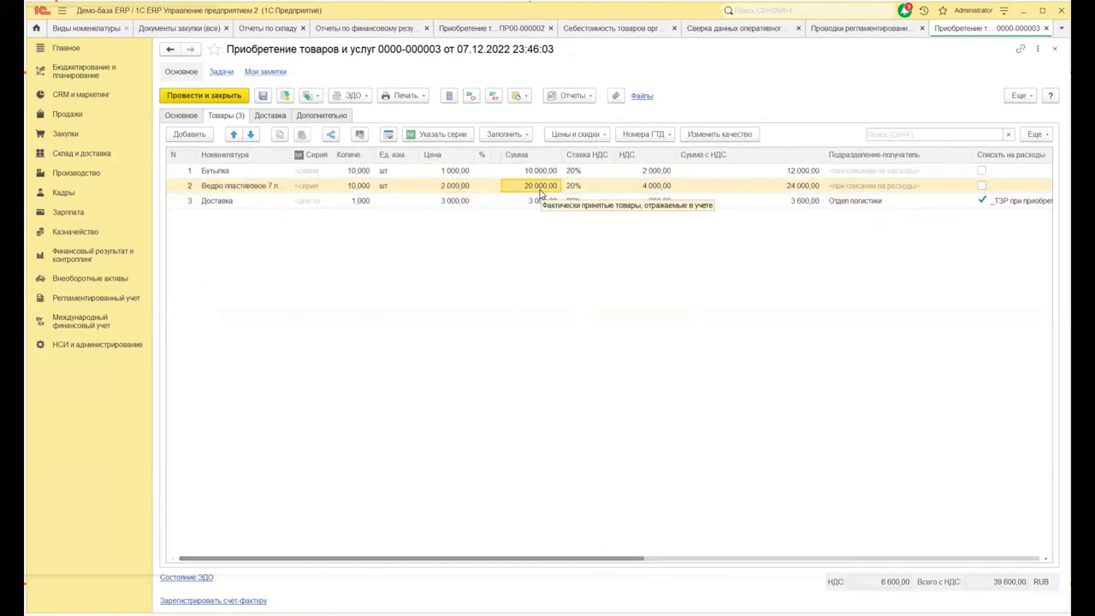
pyautogui.click(494, 95)
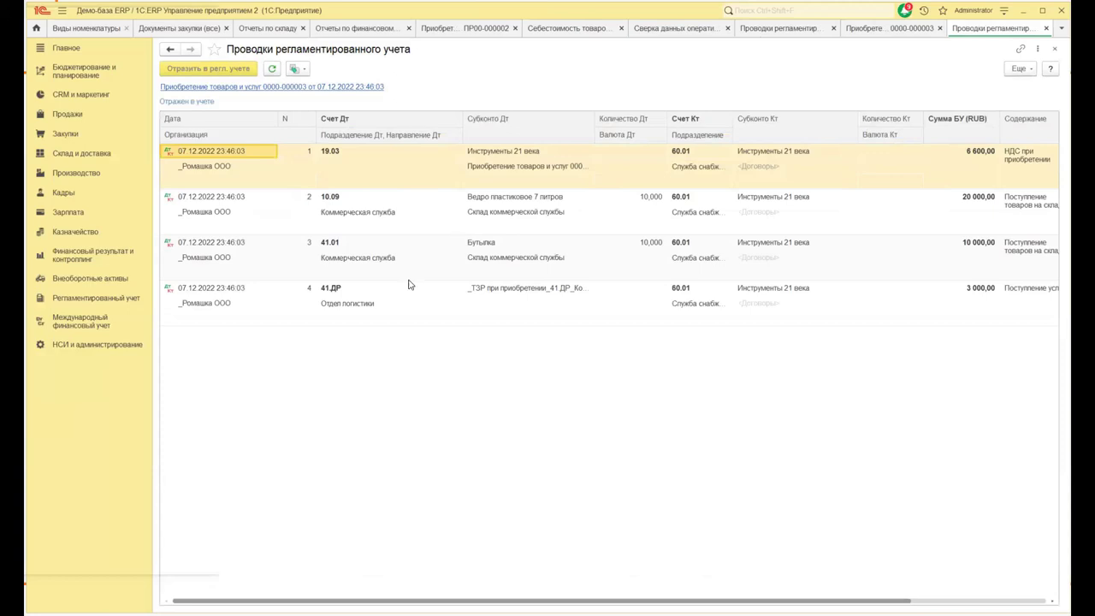
pyautogui.click(341, 296)
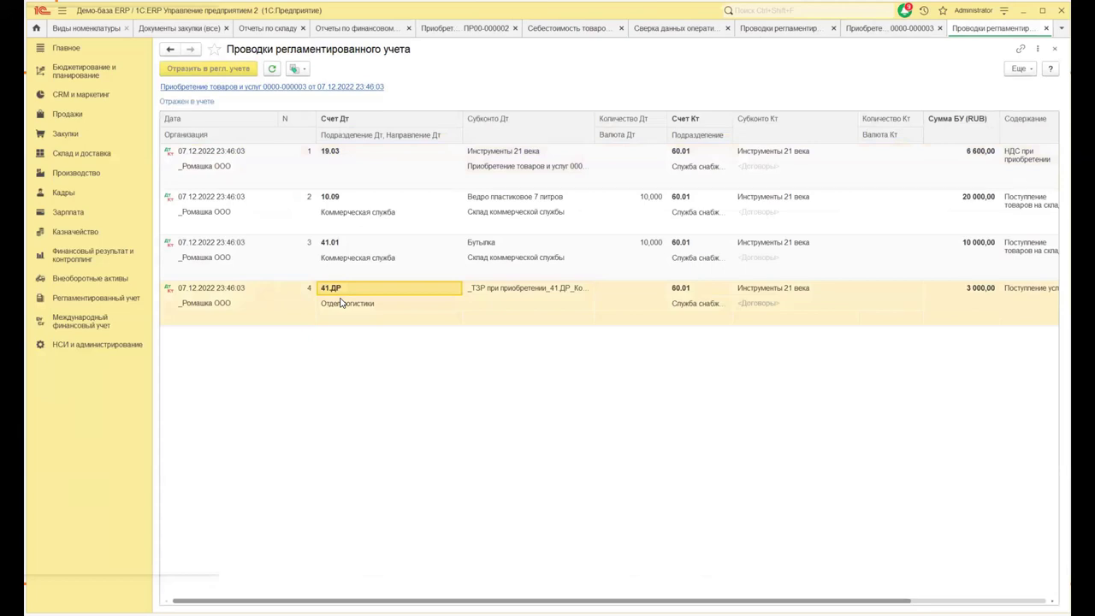
pyautogui.click(338, 198)
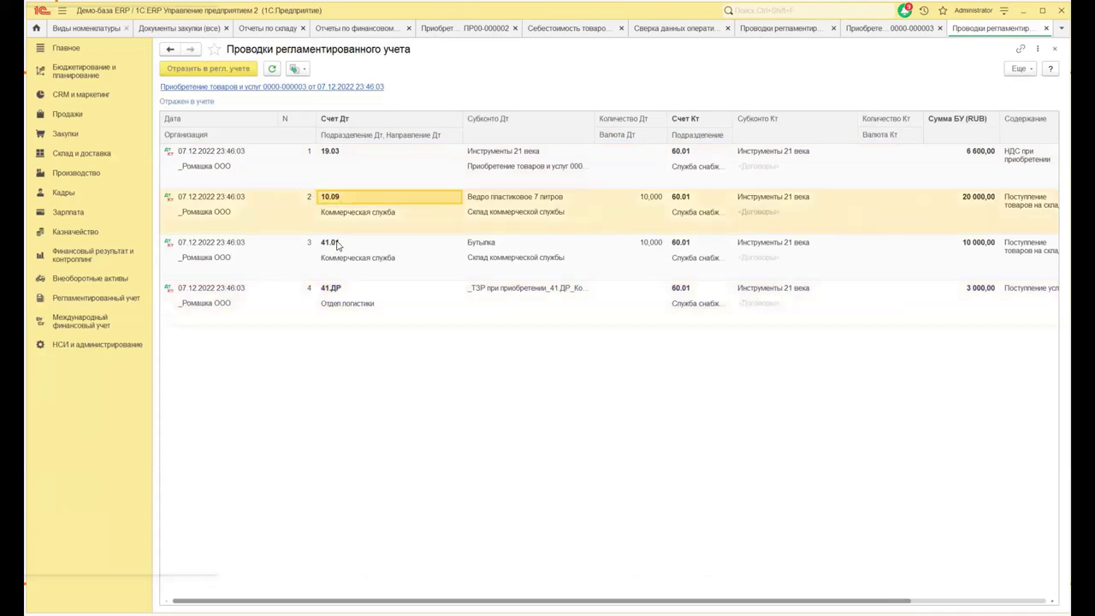
pyautogui.click(338, 245)
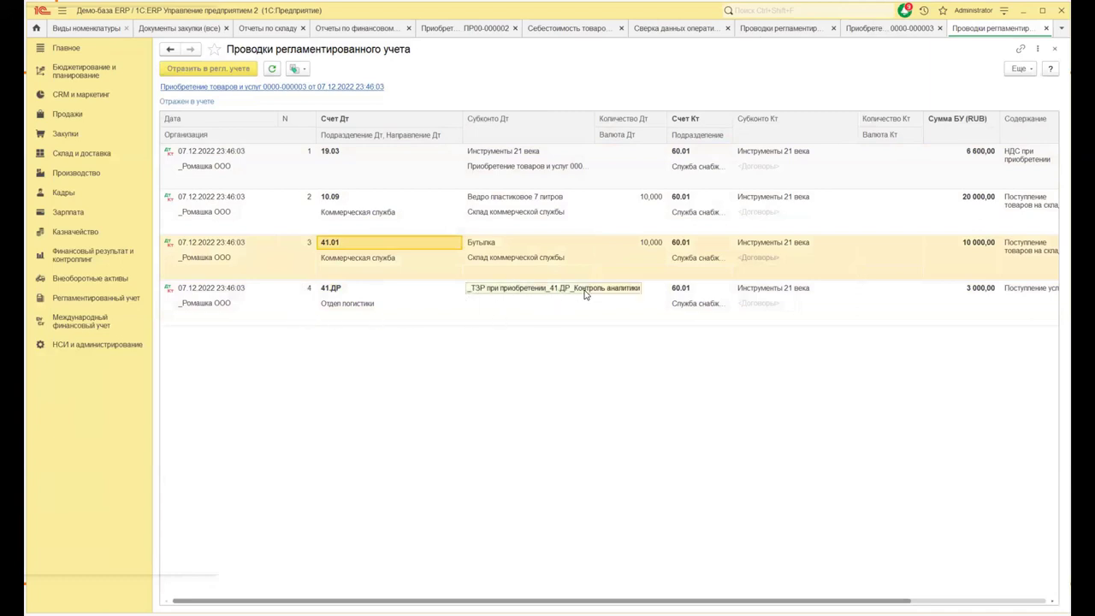
pyautogui.click(325, 291)
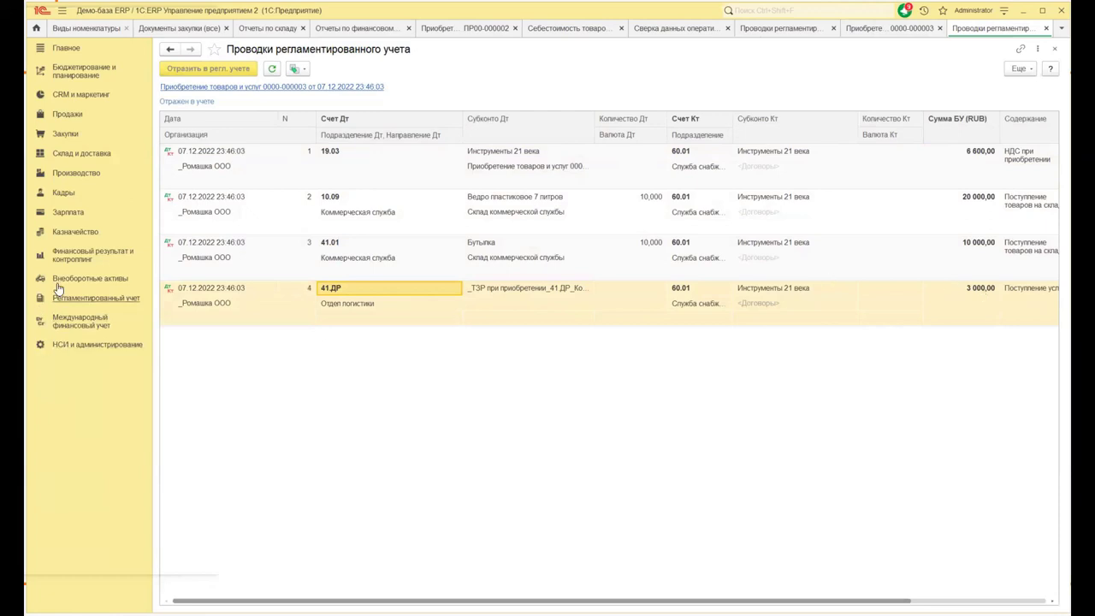
# - Open the «Распределение расходов» list under financial results and widen the «Статья расходов» column to show full item names
pyautogui.click(73, 255)
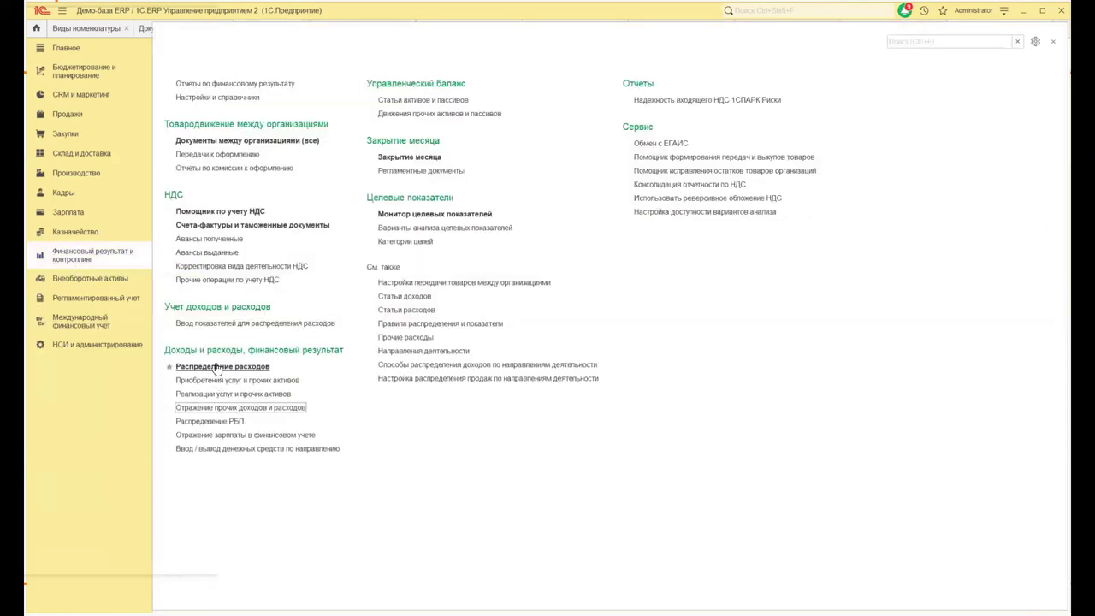
pyautogui.click(215, 366)
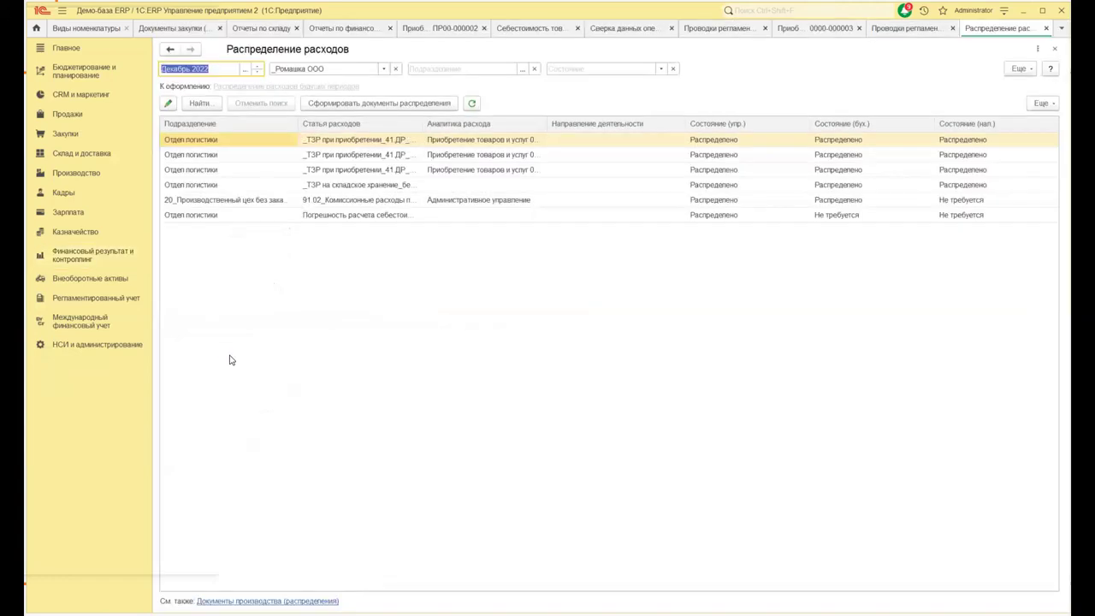
pyautogui.moveTo(430, 121); pyautogui.dragTo(501, 124)
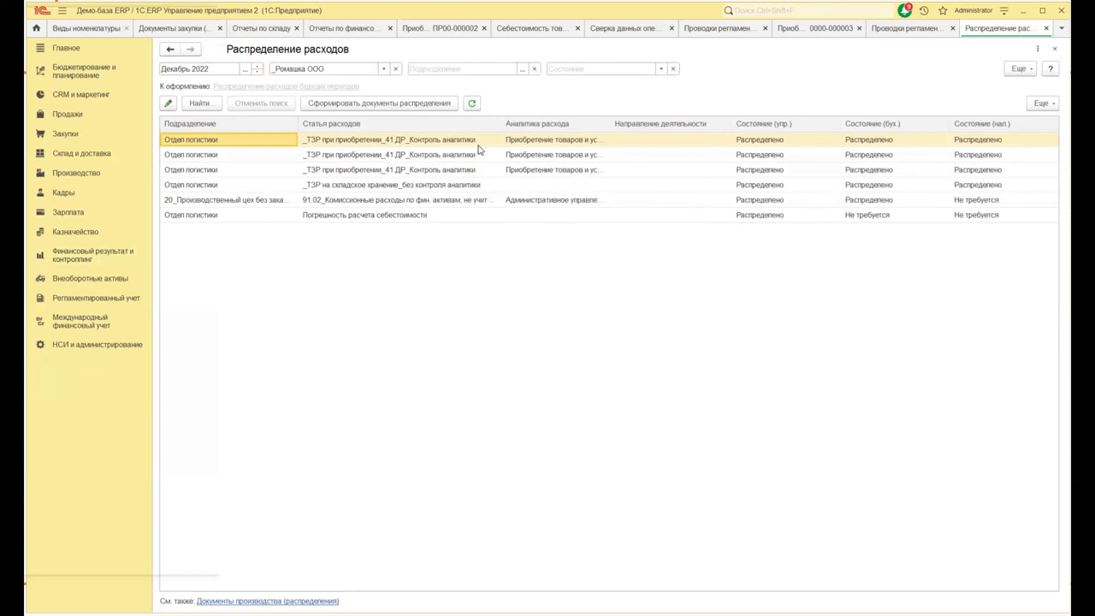
pyautogui.doubleClick(420, 142)
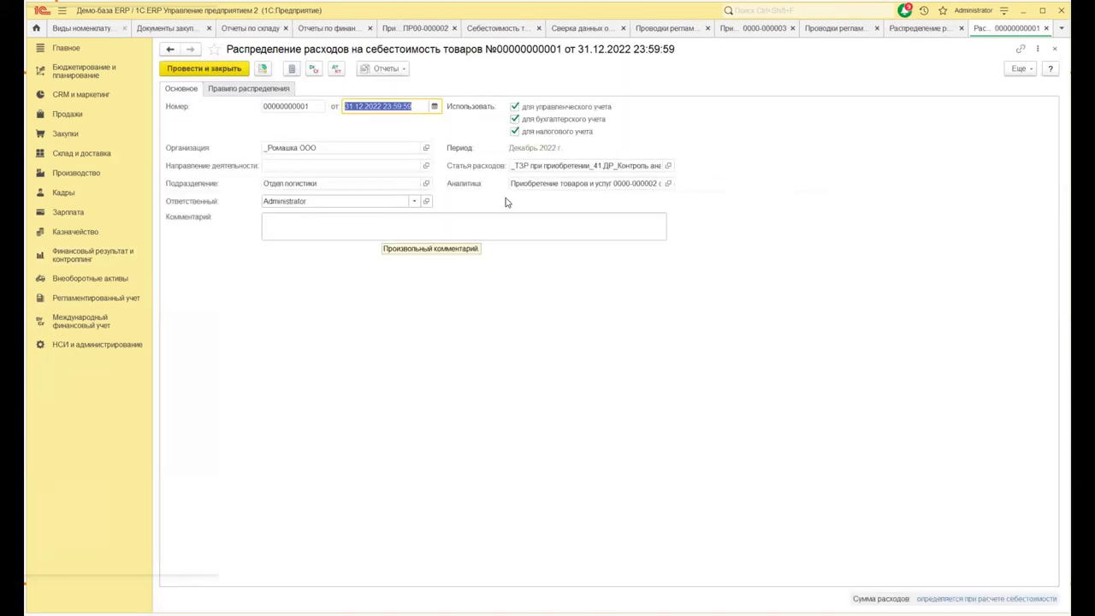
pyautogui.click(335, 69)
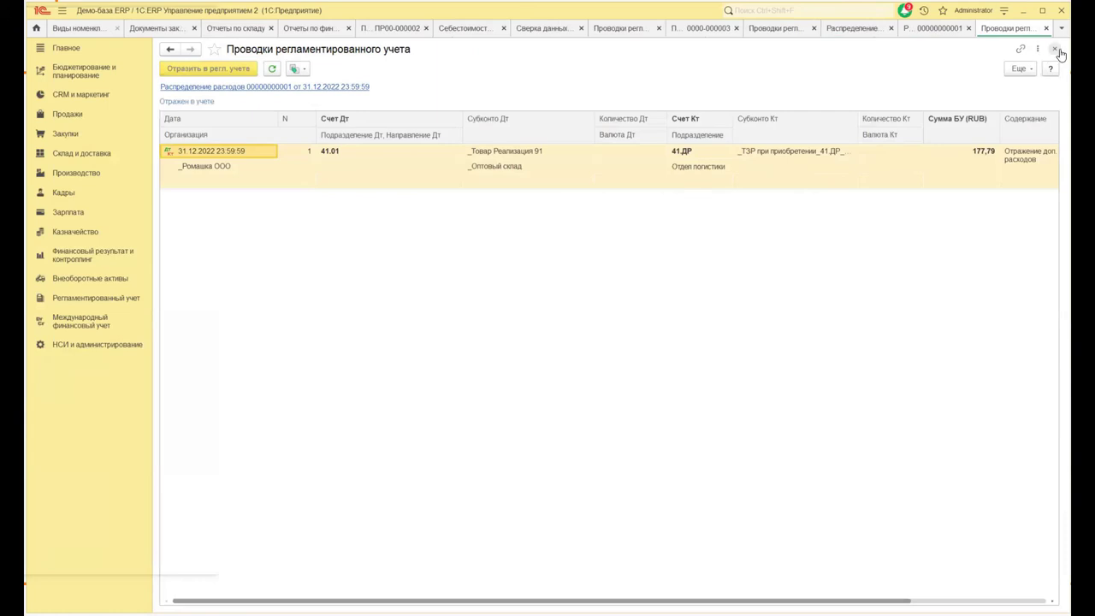
pyautogui.press('Escape')
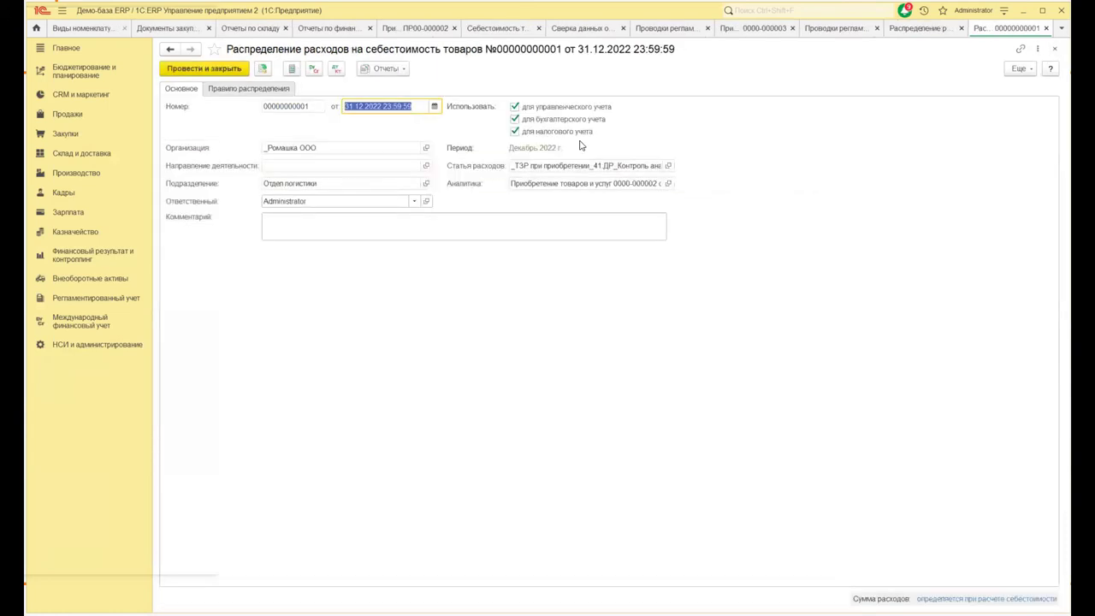
pyautogui.click(1055, 49)
pyautogui.click(334, 157)
pyautogui.doubleClick(334, 157)
pyautogui.click(332, 70)
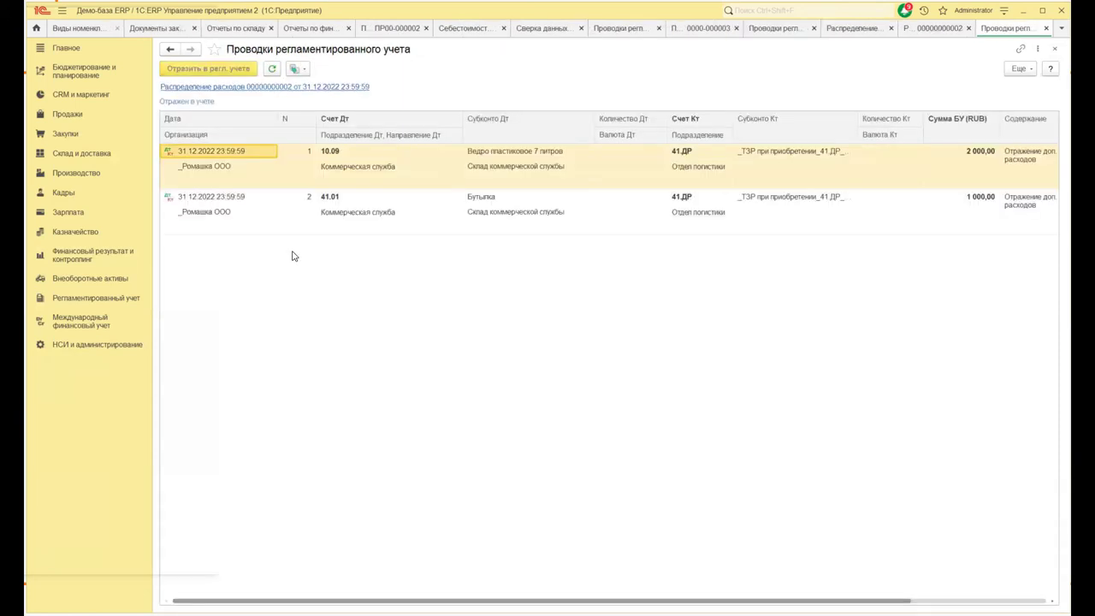
pyautogui.click(536, 156)
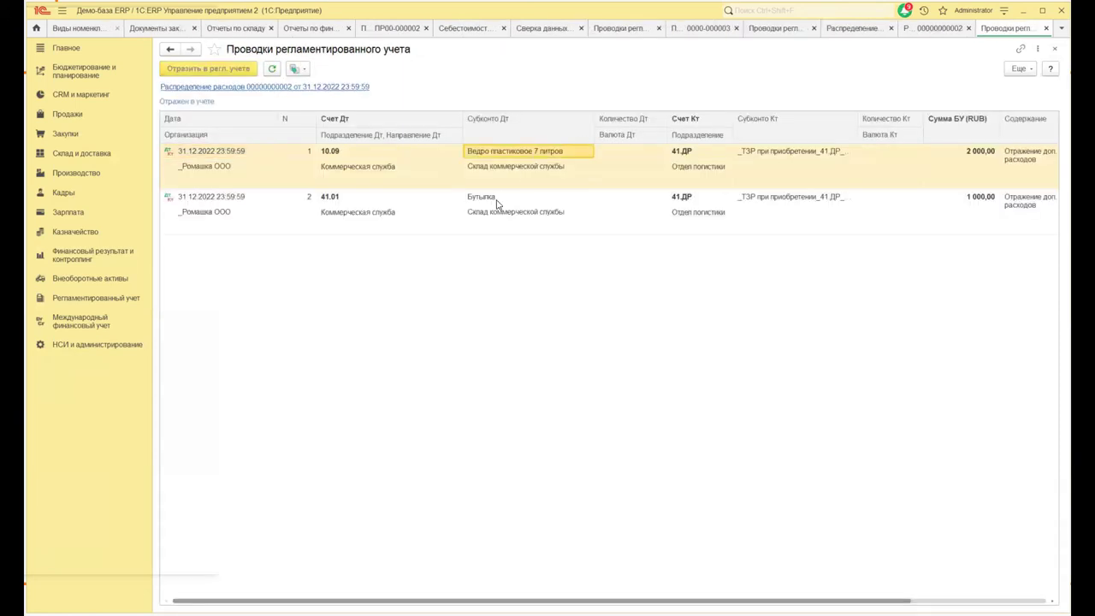
pyautogui.click(496, 200)
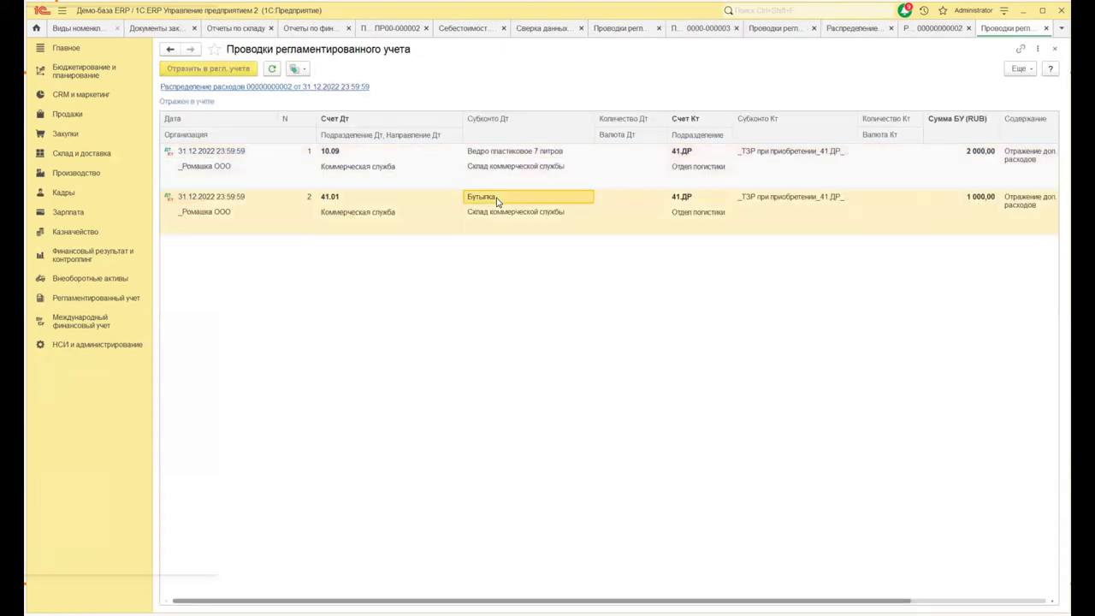
pyautogui.click(975, 174)
pyautogui.click(980, 205)
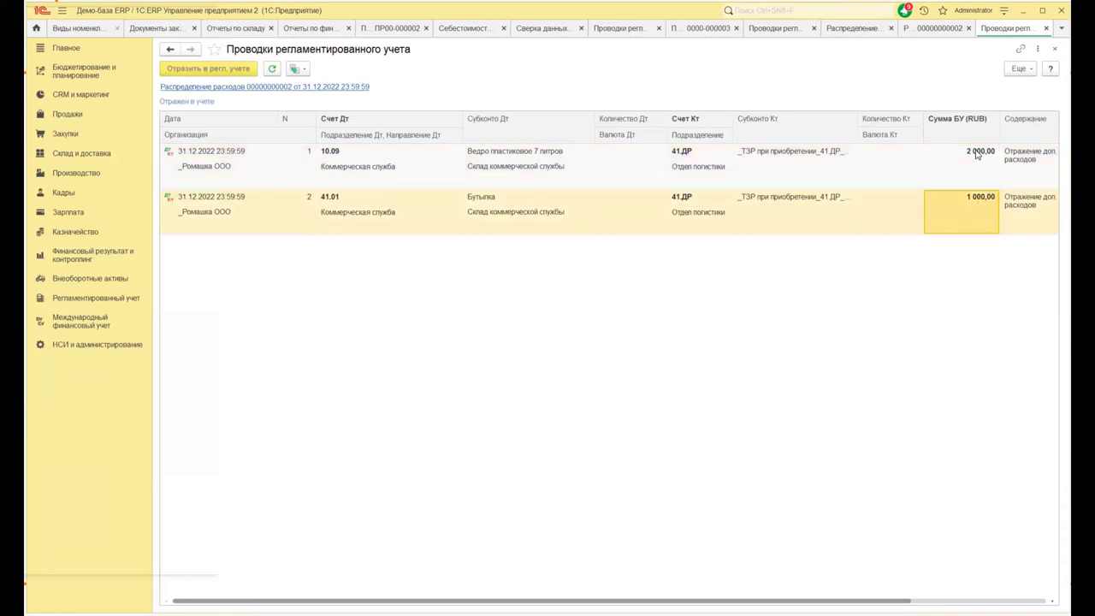
pyautogui.click(976, 154)
pyautogui.click(974, 202)
pyautogui.click(325, 203)
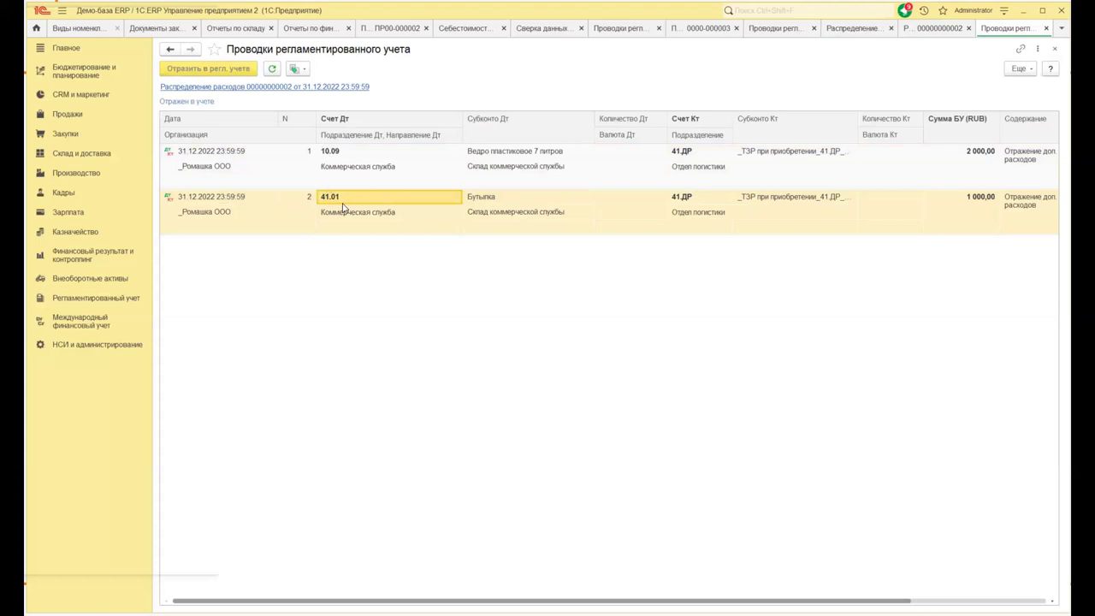
pyautogui.click(484, 197)
pyautogui.click(351, 153)
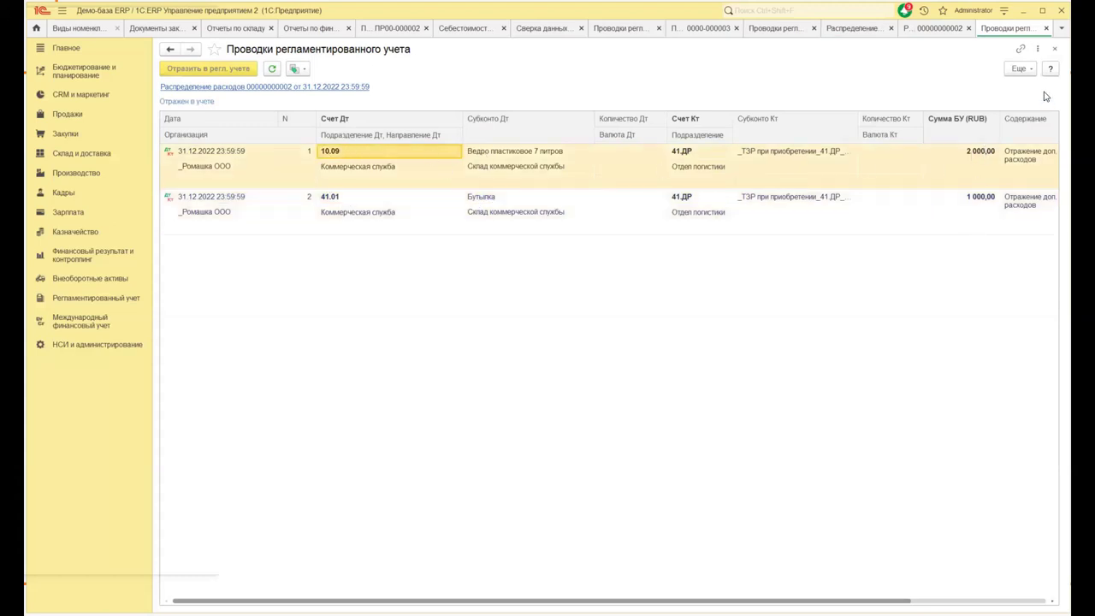
pyautogui.click(1058, 53)
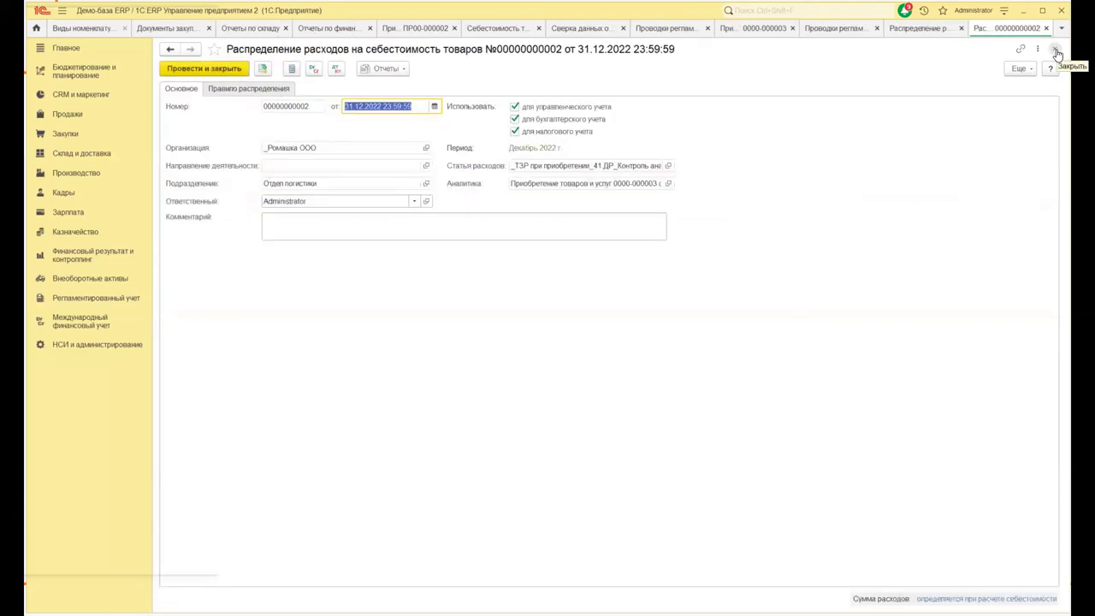
pyautogui.click(1057, 52)
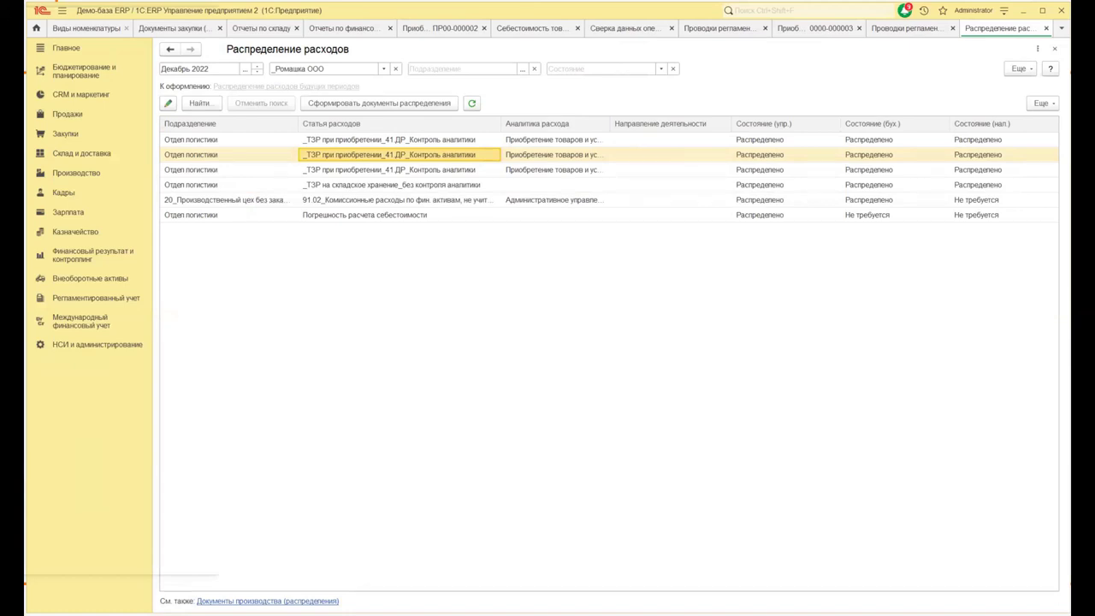
pyautogui.click(1056, 50)
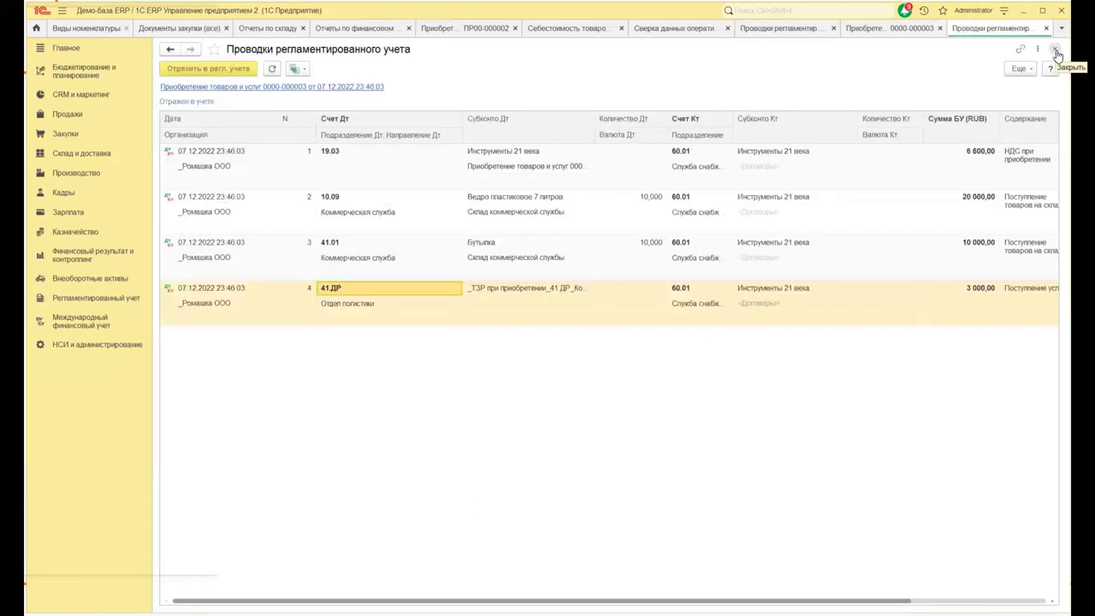
pyautogui.click(1056, 50)
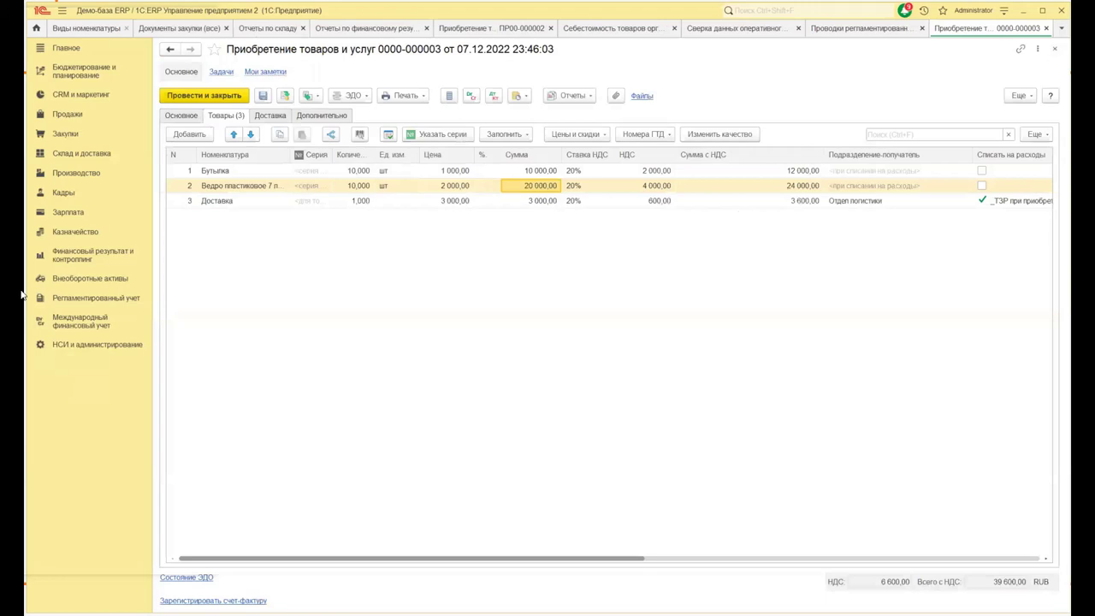
pyautogui.click(86, 259)
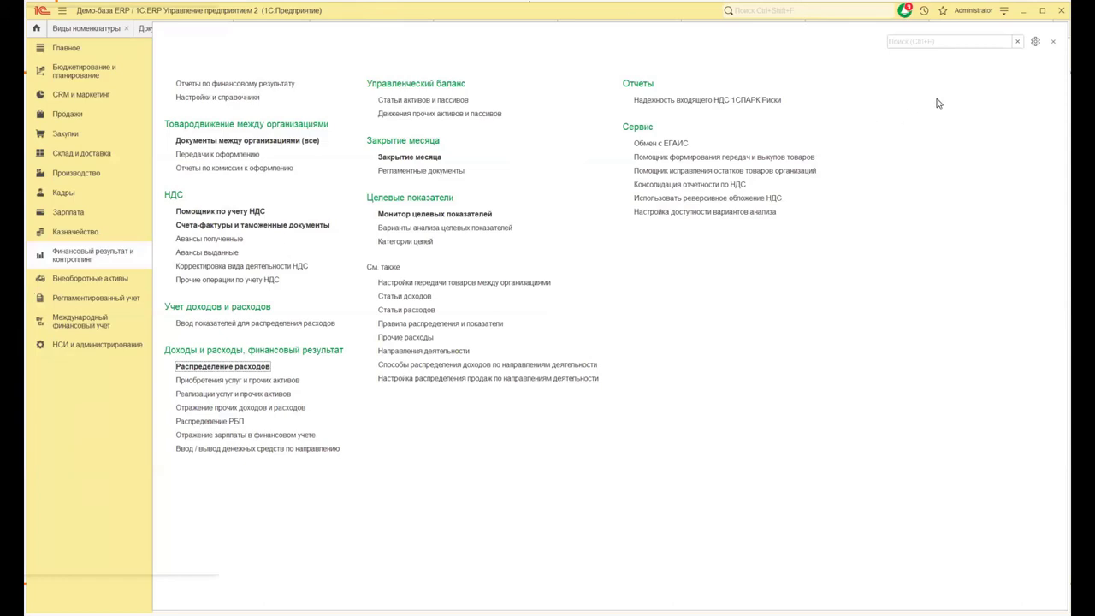
pyautogui.click(1053, 41)
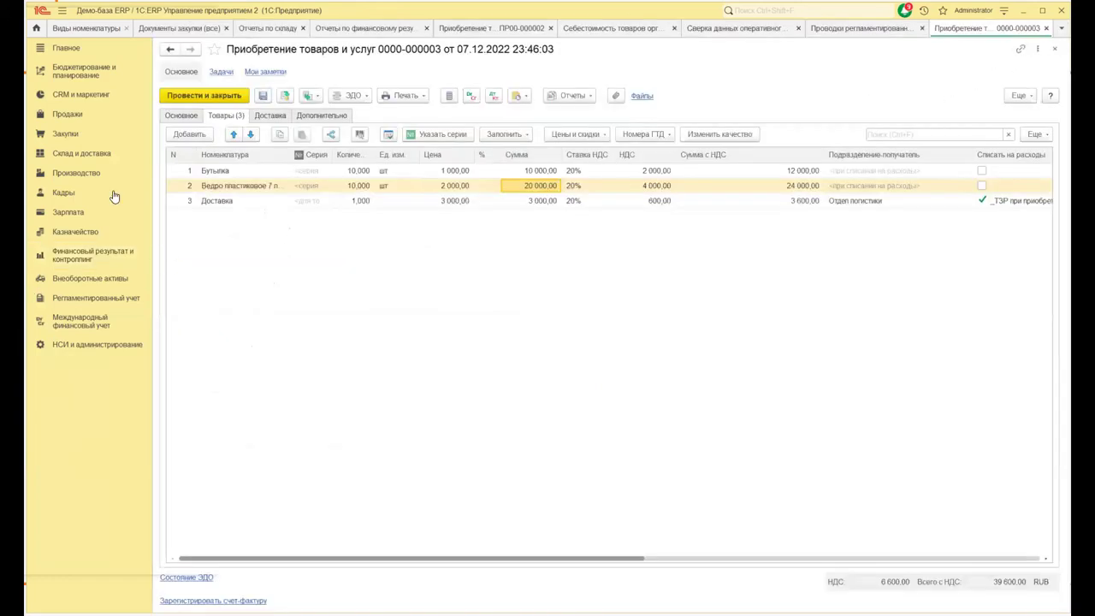
# - Open sales document ТД00-000002 from the list of all sales documents and view its goods lines
pyautogui.click(68, 115)
pyautogui.click(214, 225)
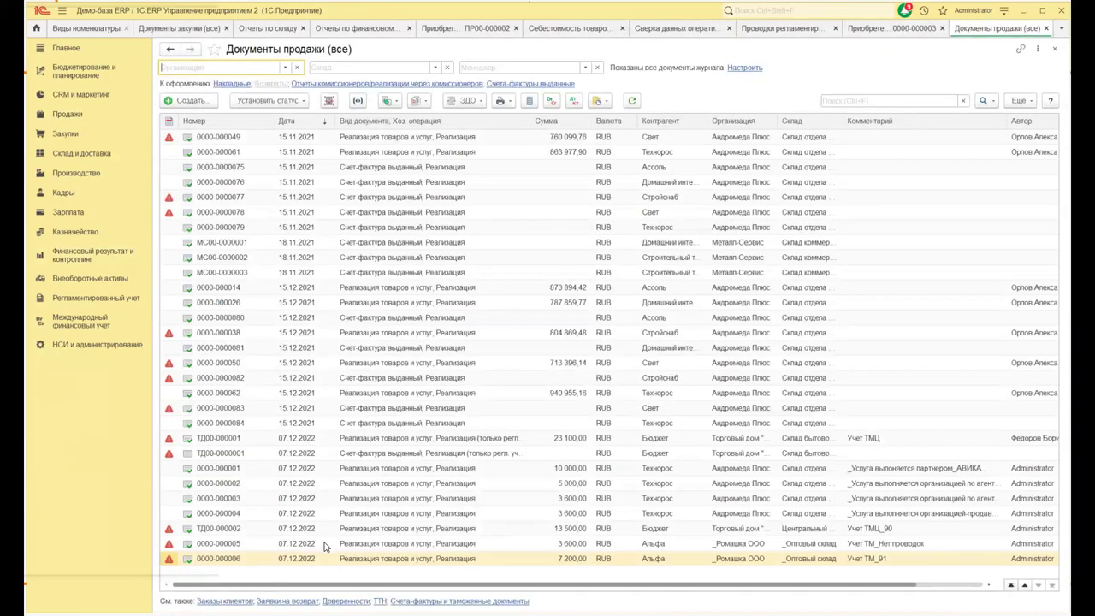
pyautogui.click(351, 530)
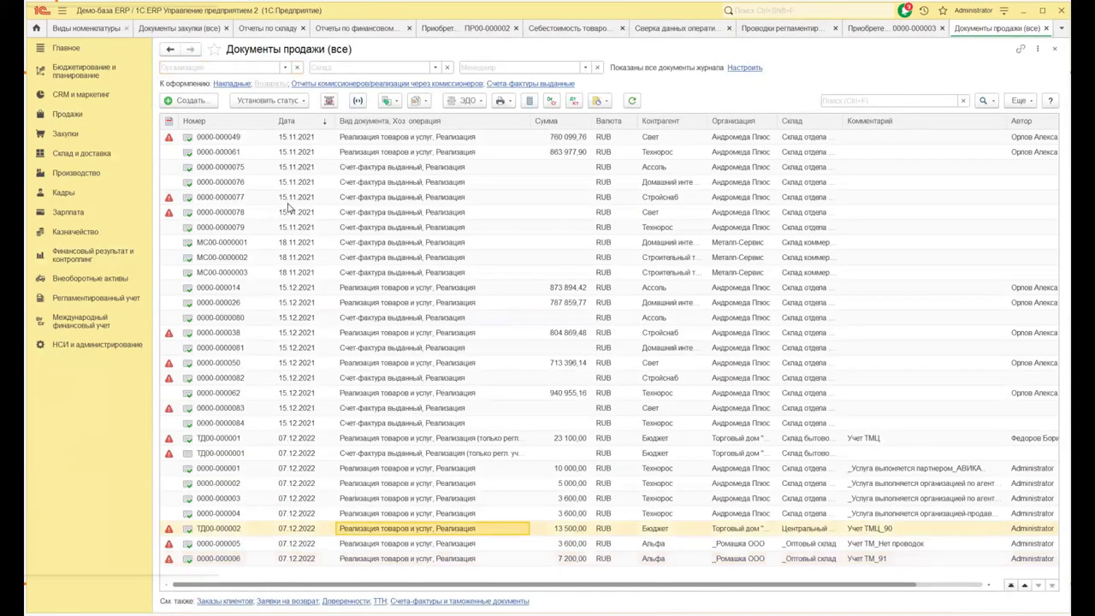
pyautogui.doubleClick(363, 529)
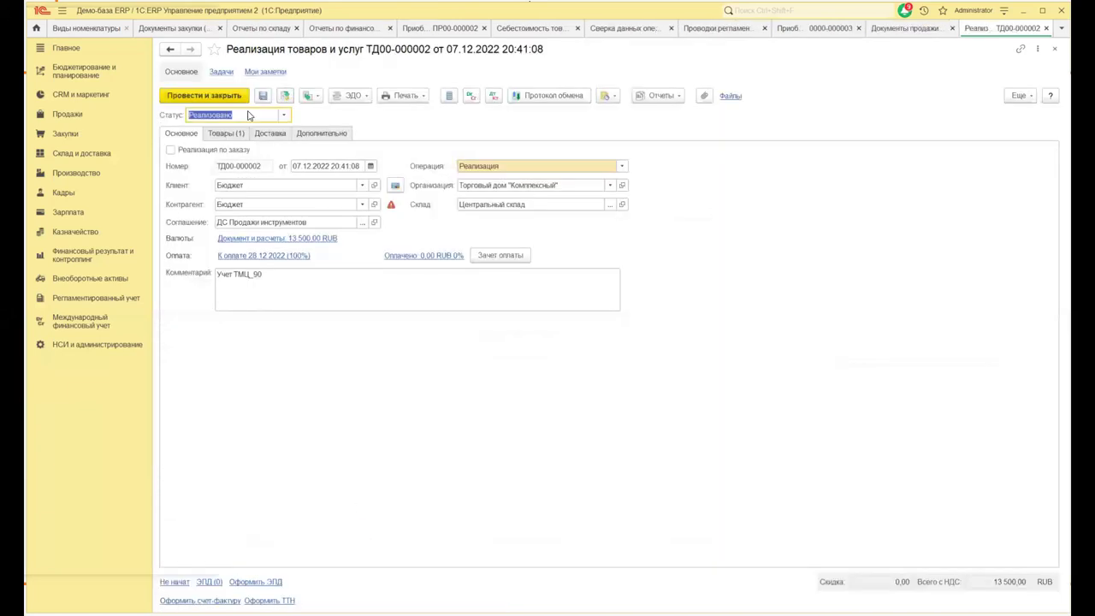
pyautogui.click(225, 134)
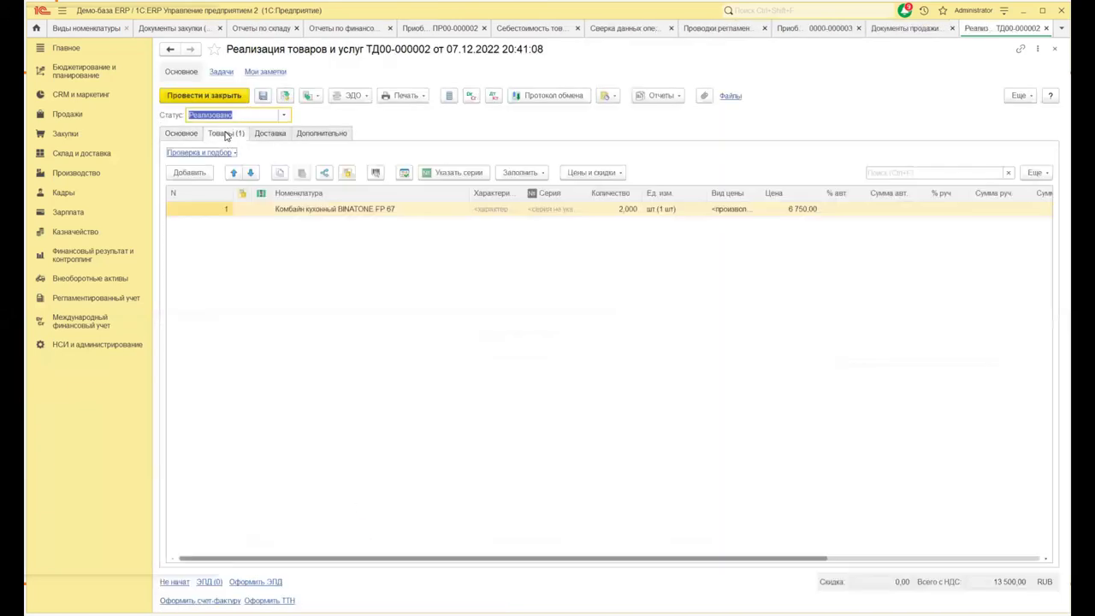
pyautogui.click(294, 213)
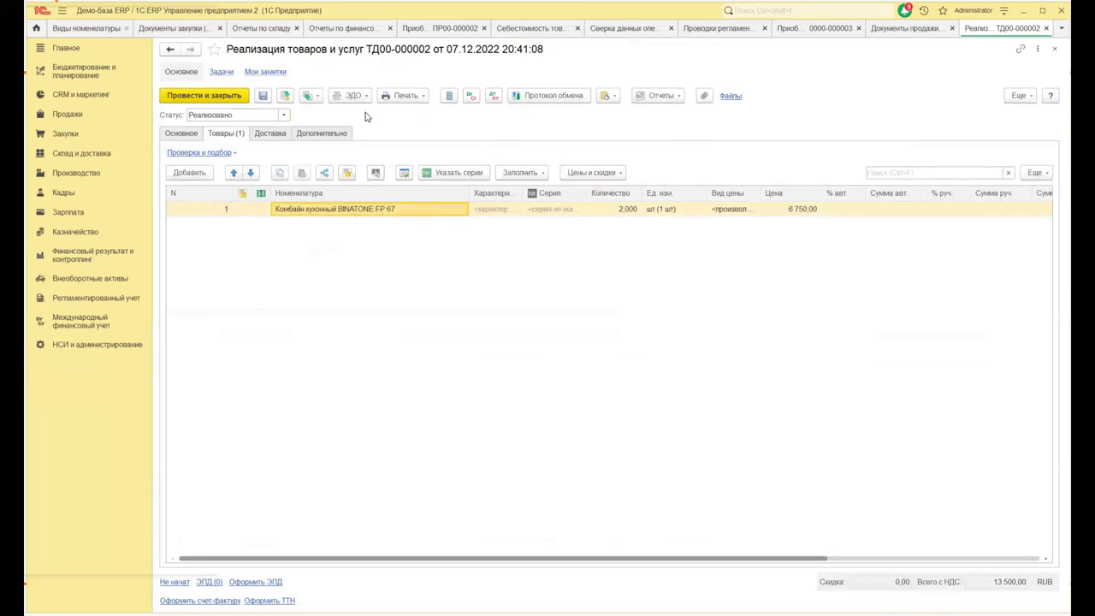
# - Show the regulated accounting postings of sales document ТД00-000002 and examine the 62.01 debit and 41.01 credit entries
pyautogui.click(494, 95)
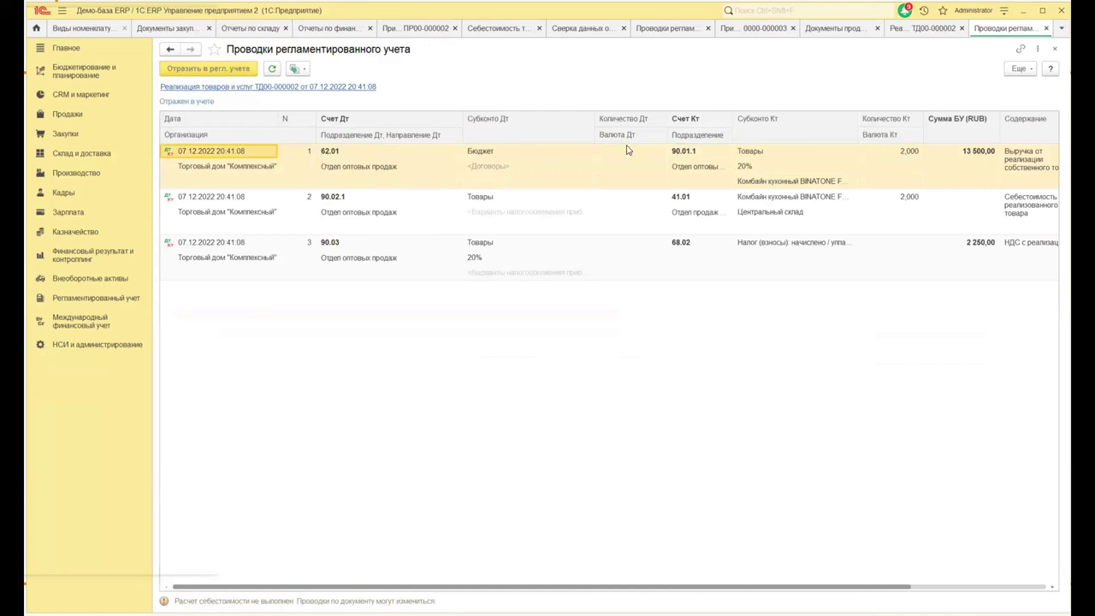
pyautogui.click(330, 155)
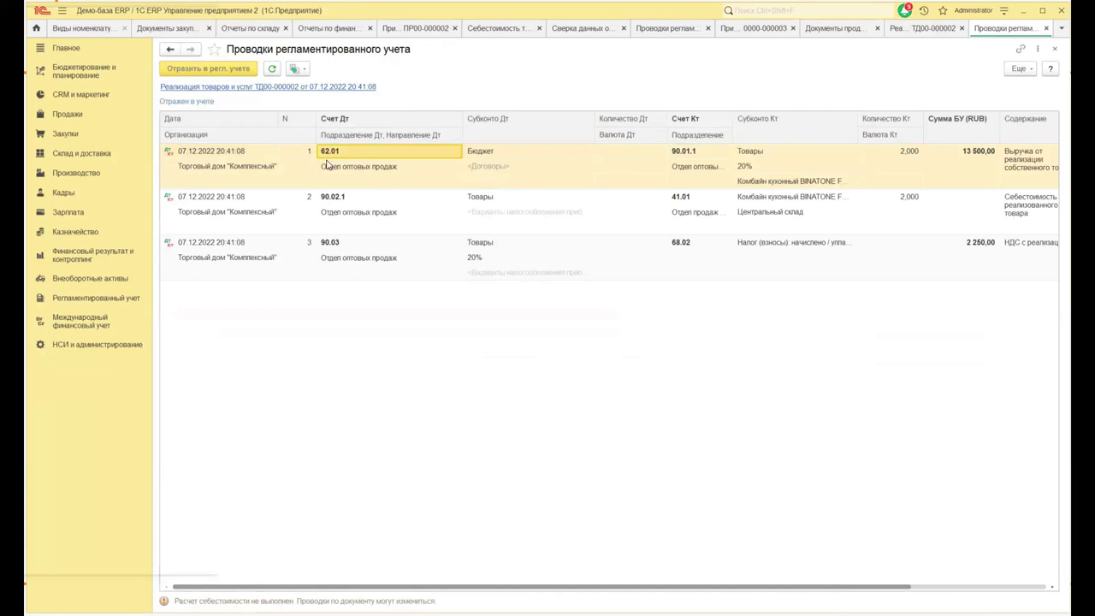
pyautogui.click(677, 201)
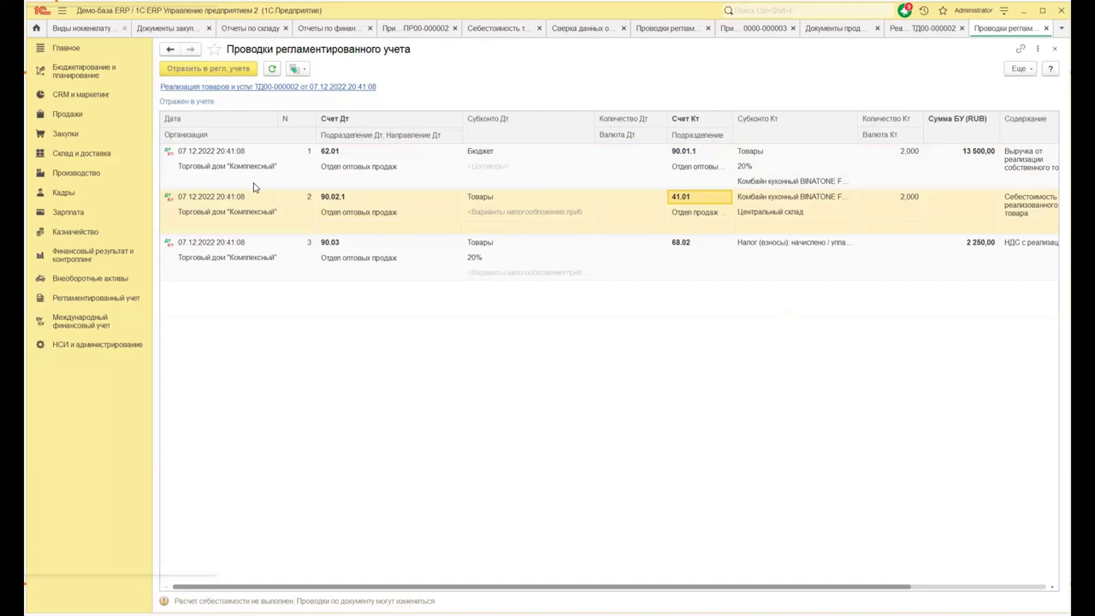
pyautogui.click(1057, 49)
pyautogui.click(1057, 49)
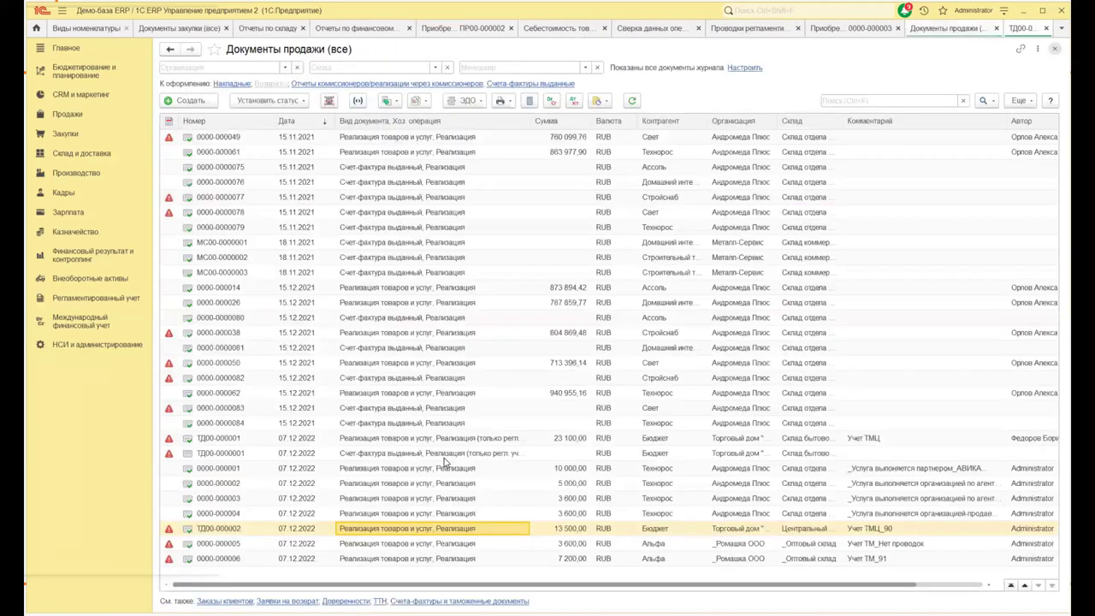
pyautogui.doubleClick(400, 542)
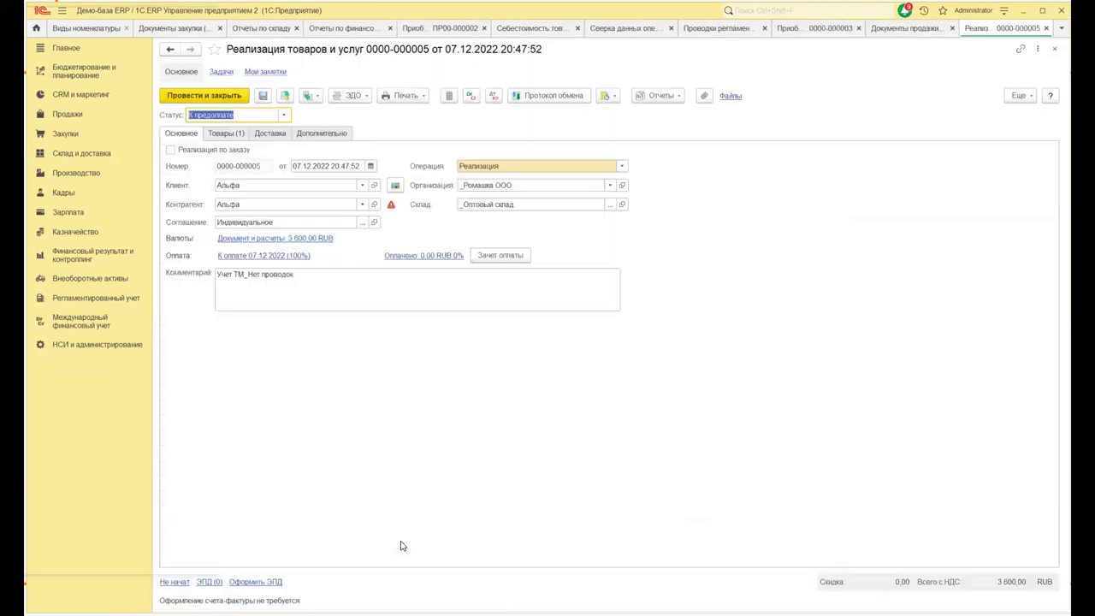
pyautogui.click(287, 96)
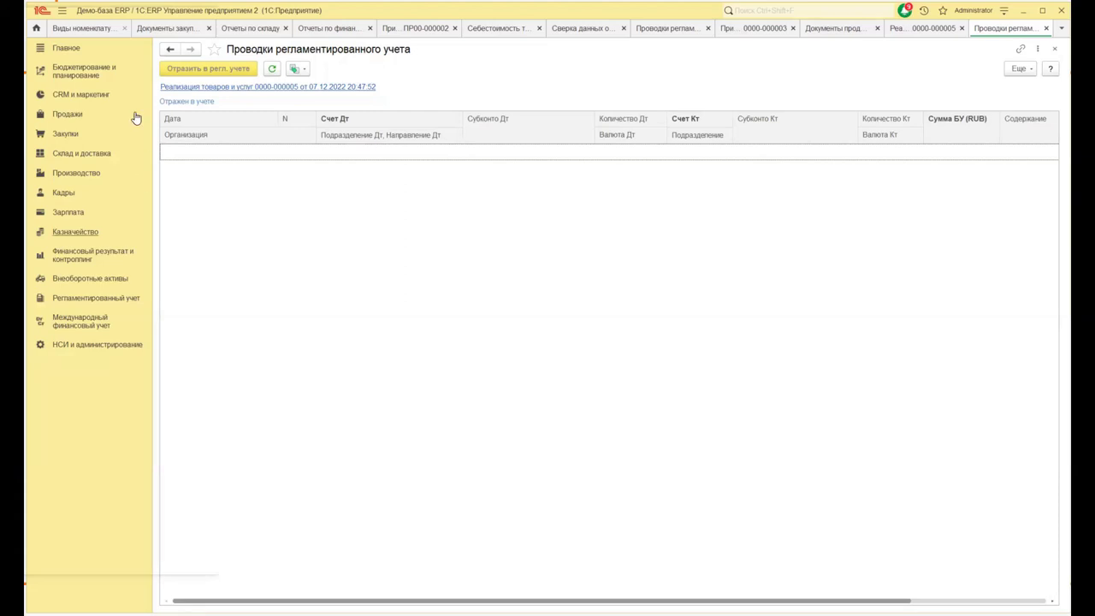
# - Open the month-end closing operations, expand «Оформление счетов-фактур и таможенных документов» to view its details, and close the form
pyautogui.click(83, 262)
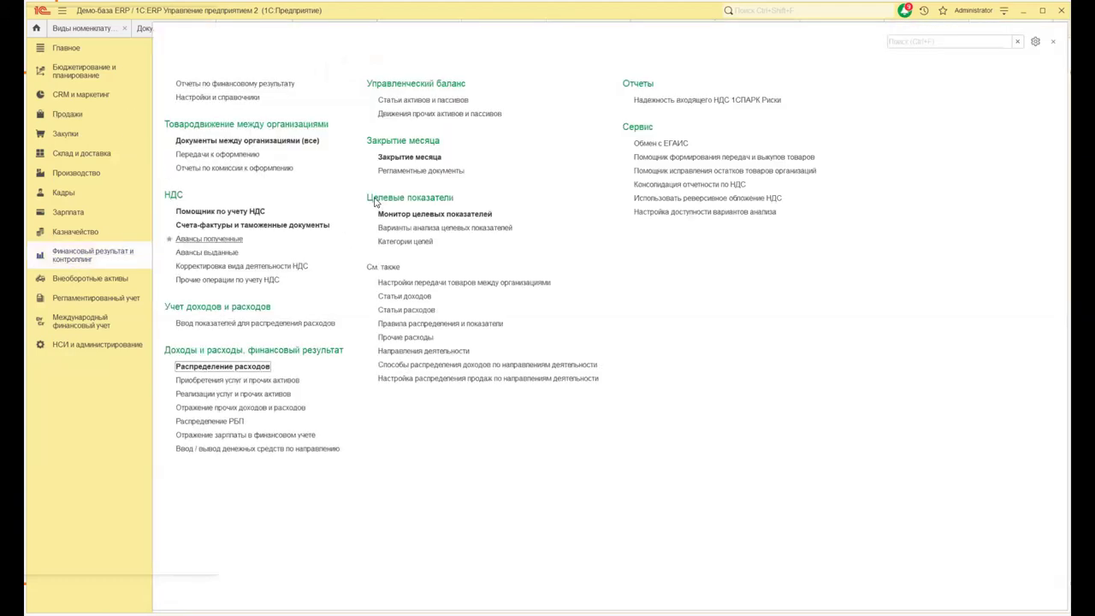
pyautogui.click(402, 157)
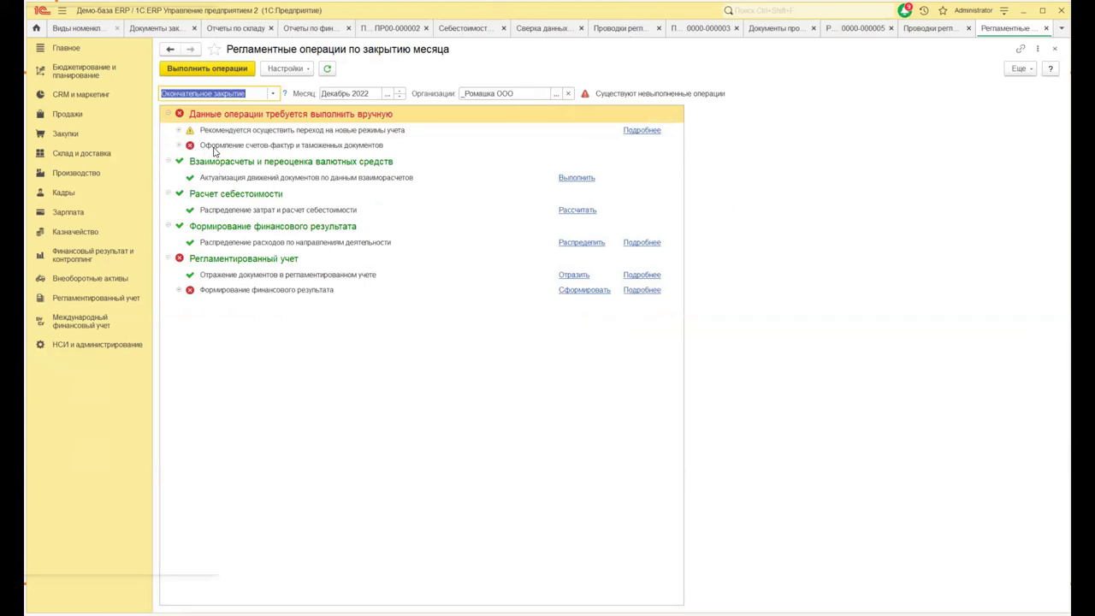
pyautogui.click(179, 145)
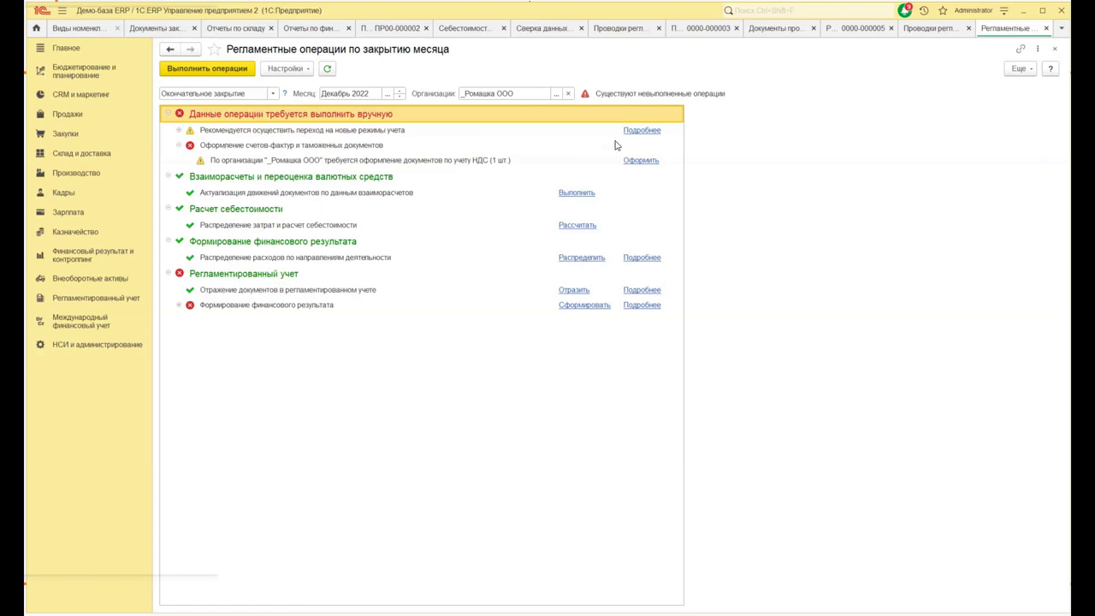
pyautogui.click(1055, 50)
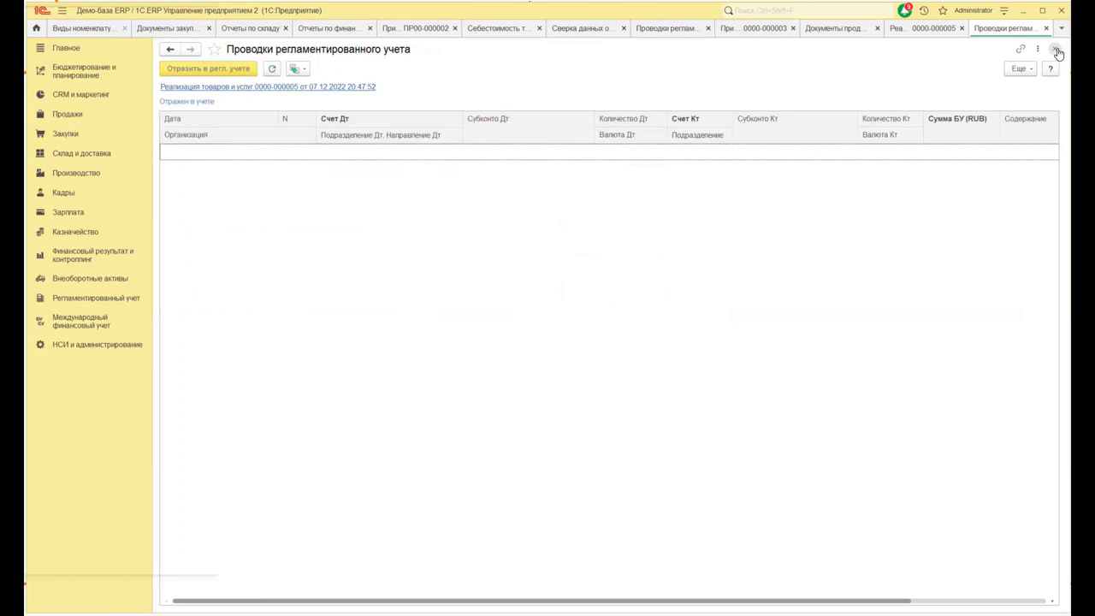
# - Open the «Статьи расходов» list under financial results and start creating a new expense item
pyautogui.click(94, 259)
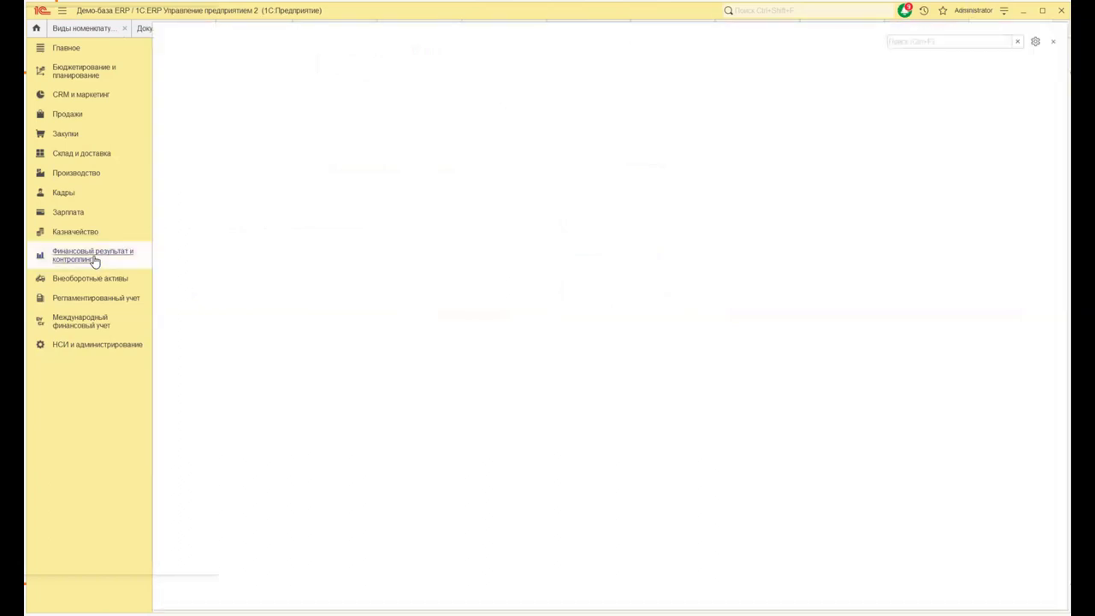
pyautogui.click(410, 311)
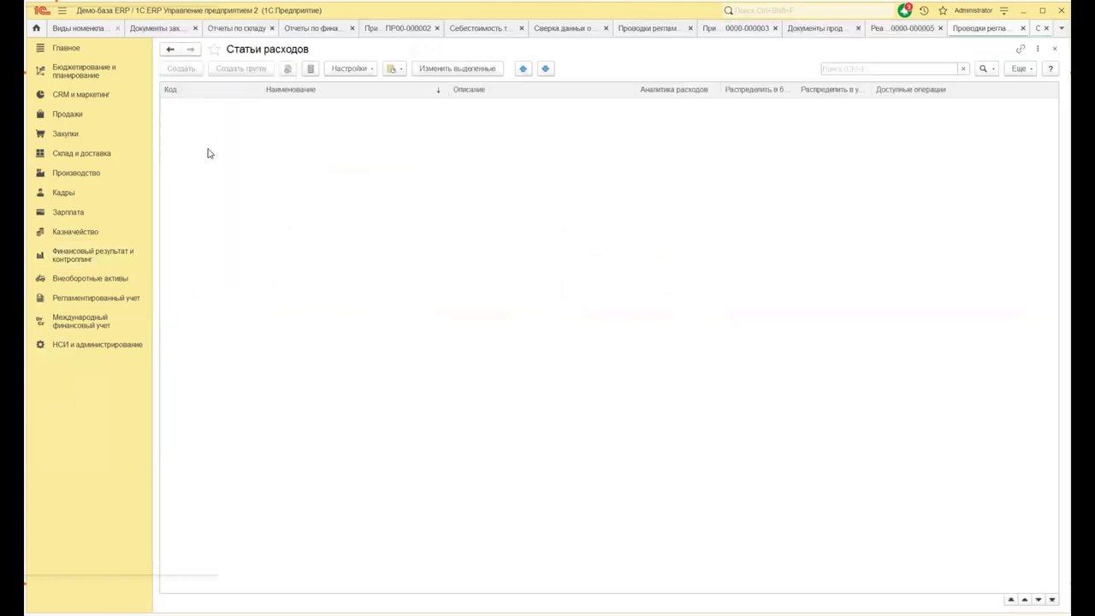
pyautogui.press('Insert')
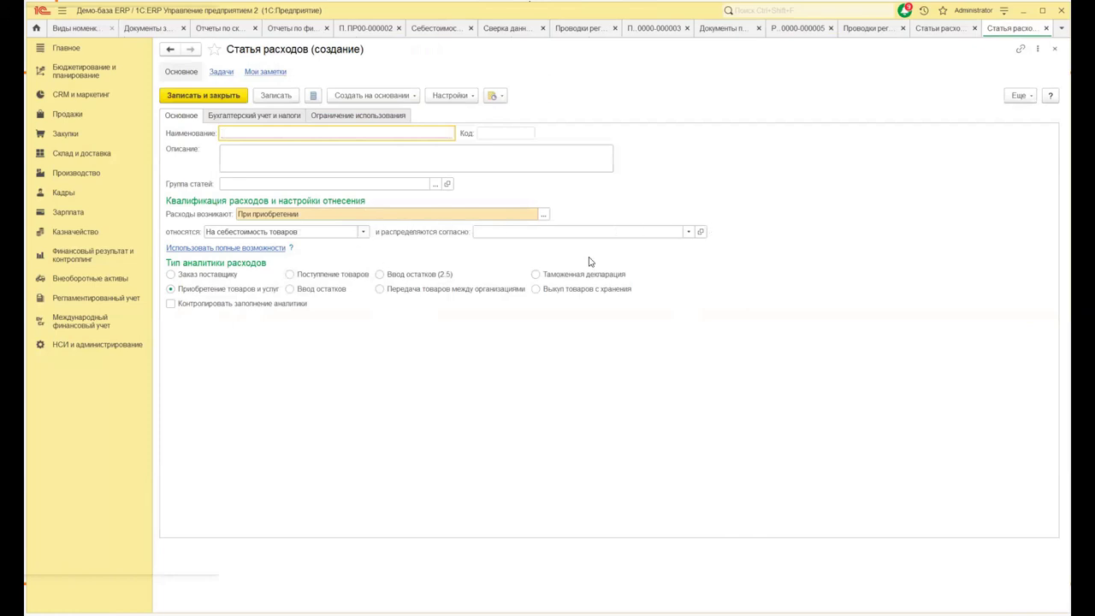
# - Set the new expense item's cost attribution to «Распределить вручную» and view the explanation of the analytics check option
pyautogui.click(362, 234)
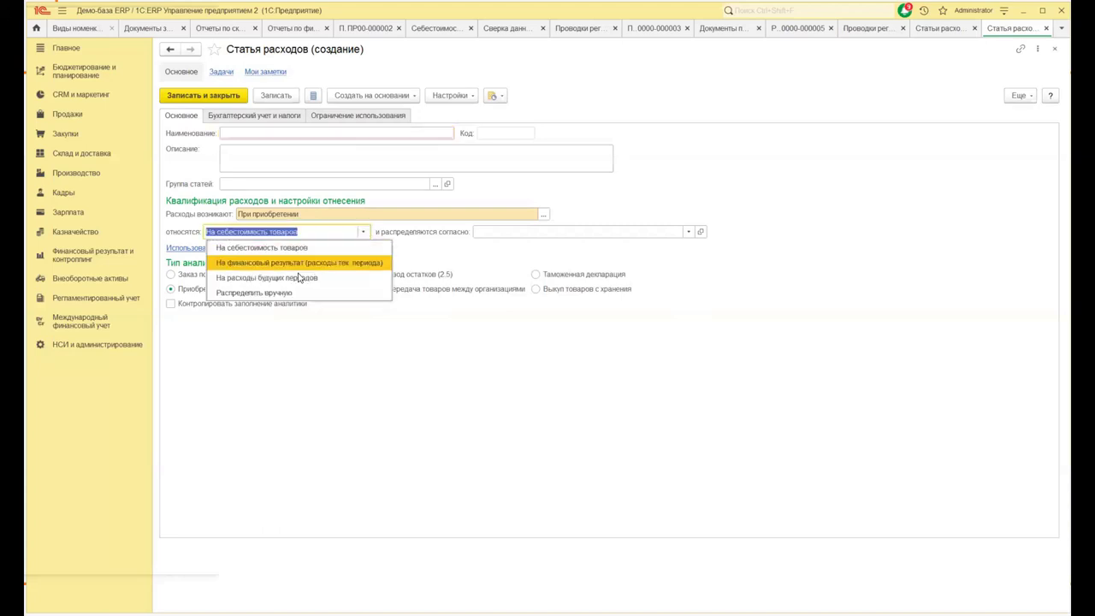
pyautogui.click(282, 294)
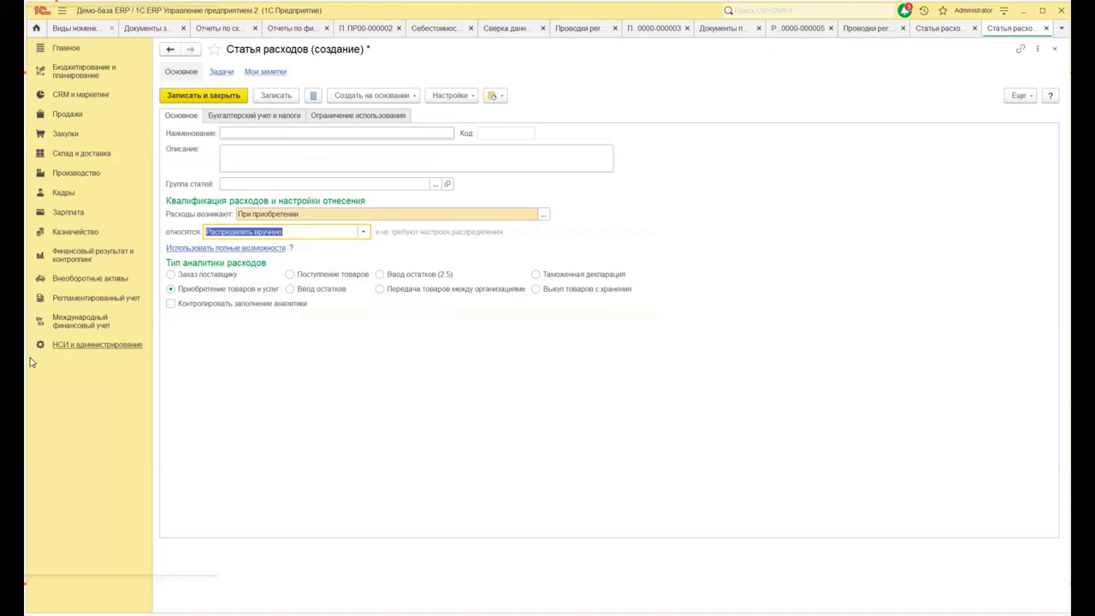
pyautogui.moveTo(268, 309)
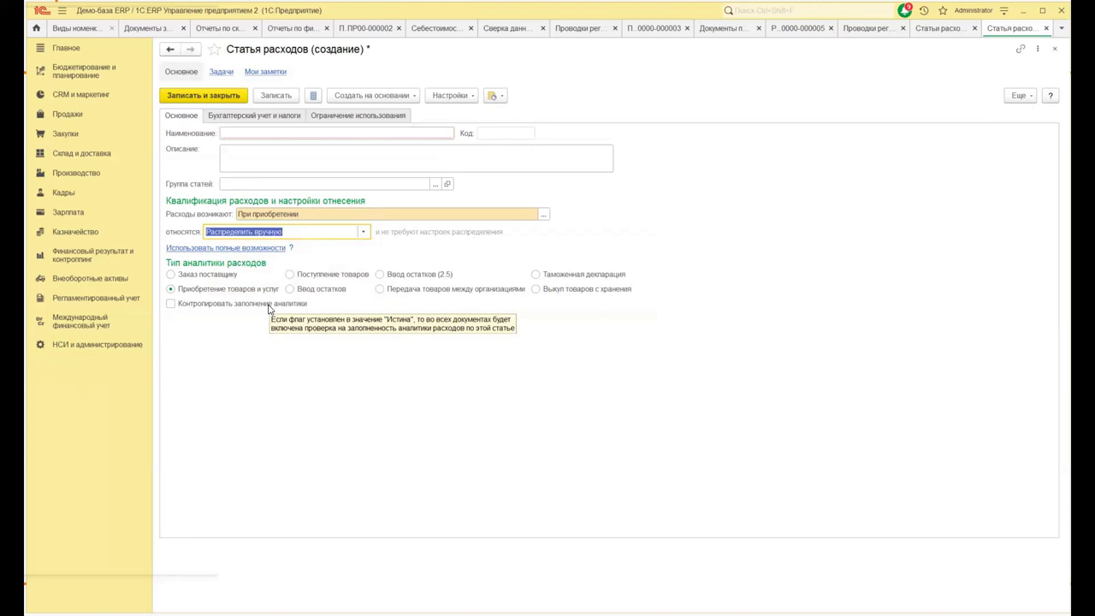
# - Attribute the new expense item's costs to «На финансовый результат (расходы тек. периода)» and distribute them according to «_Объем материалов»
pyautogui.click(363, 231)
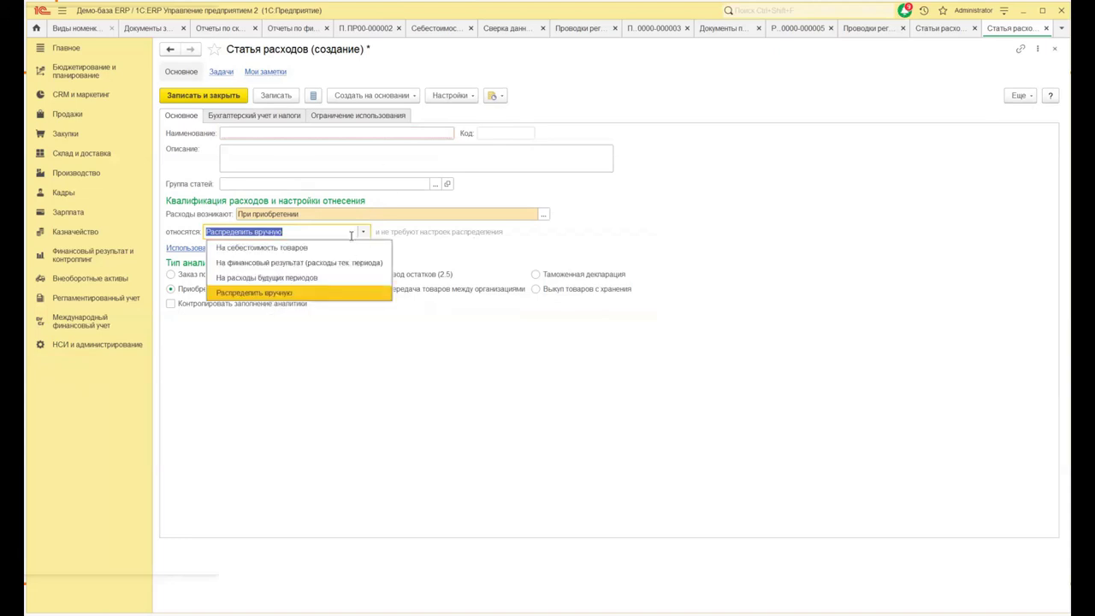
pyautogui.click(317, 267)
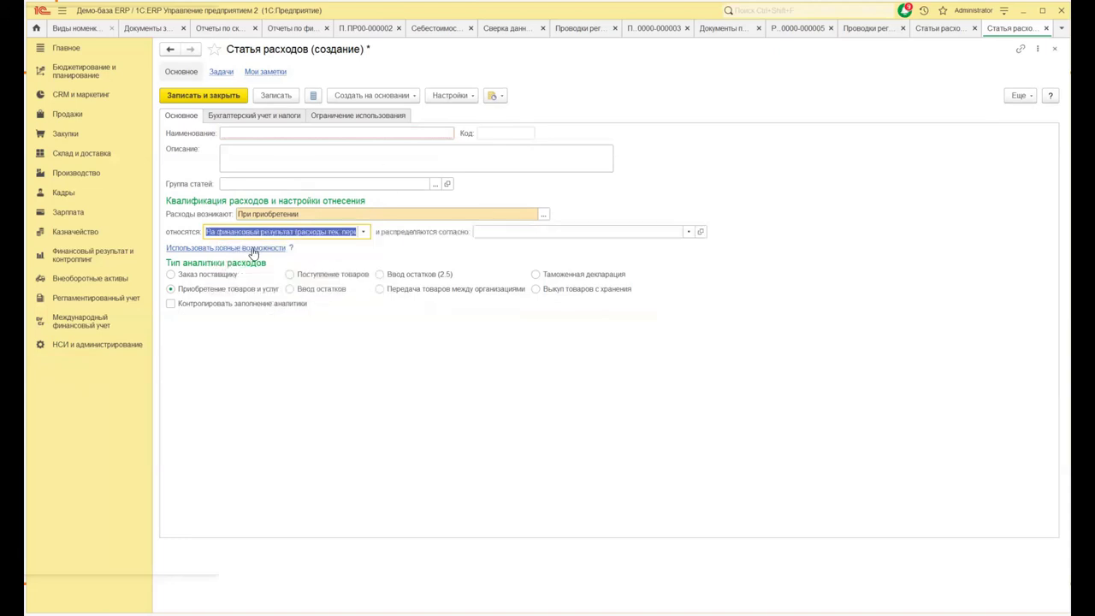
pyautogui.click(688, 232)
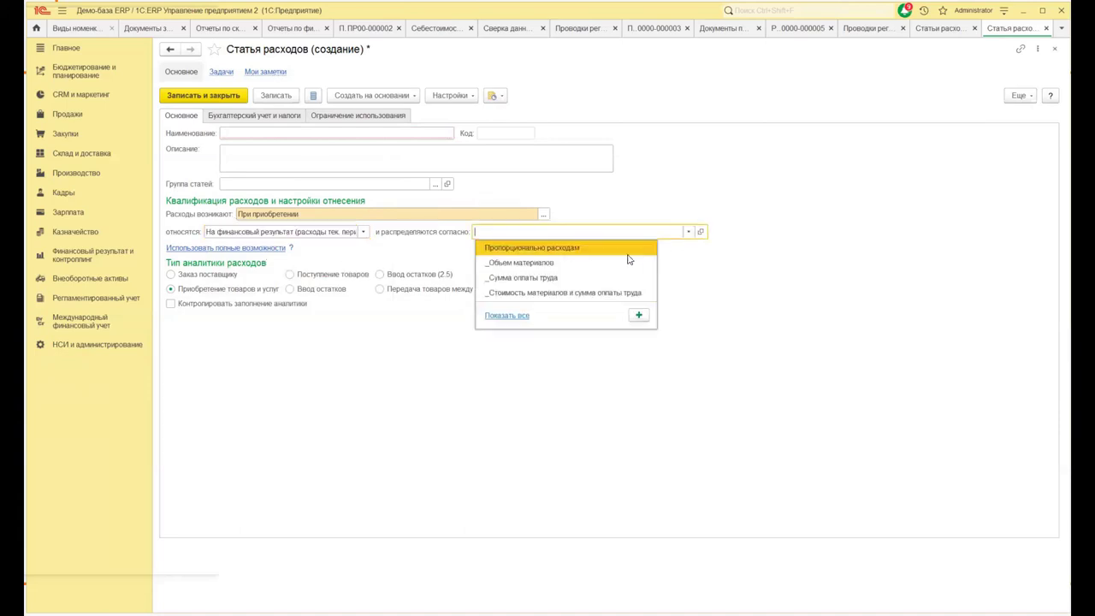
pyautogui.click(534, 266)
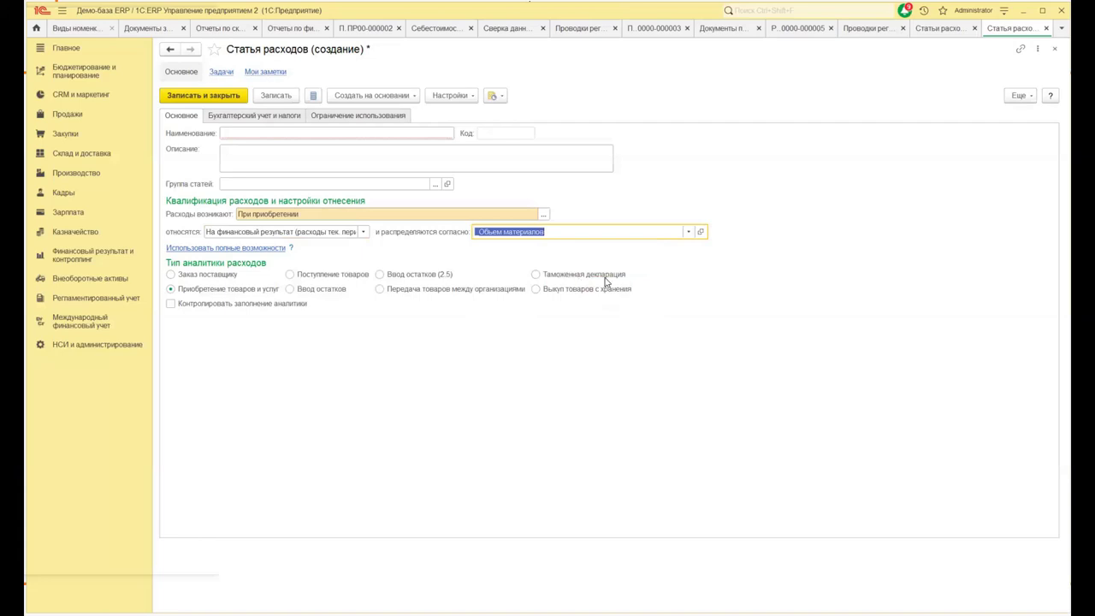
# - Open the «_Объем материалов» distribution rule, view its distribution base filter settings, and close the rule without changes
pyautogui.click(700, 232)
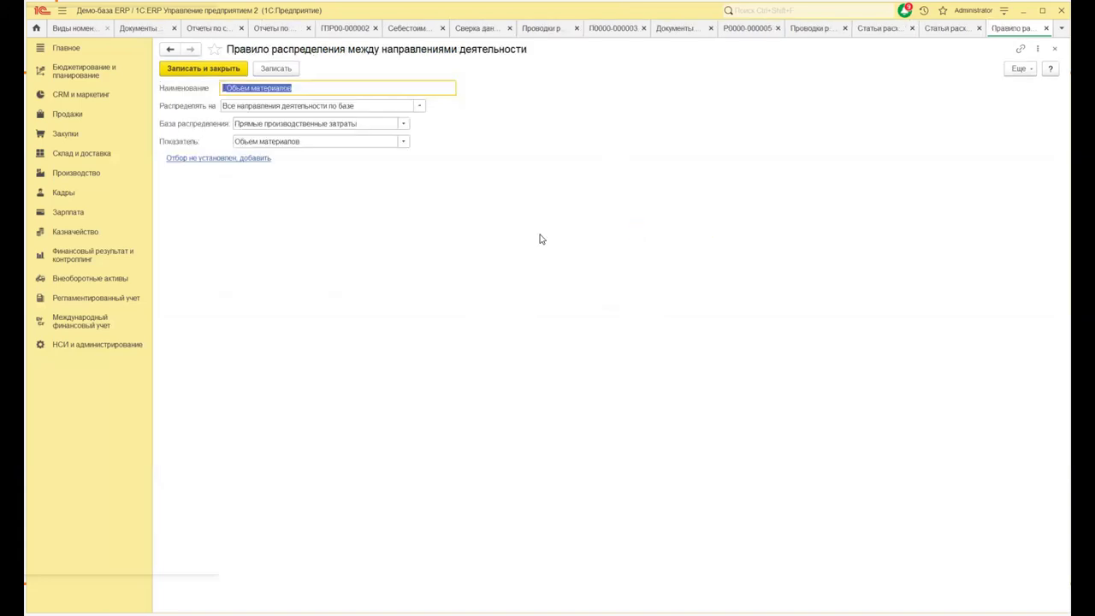
pyautogui.click(223, 159)
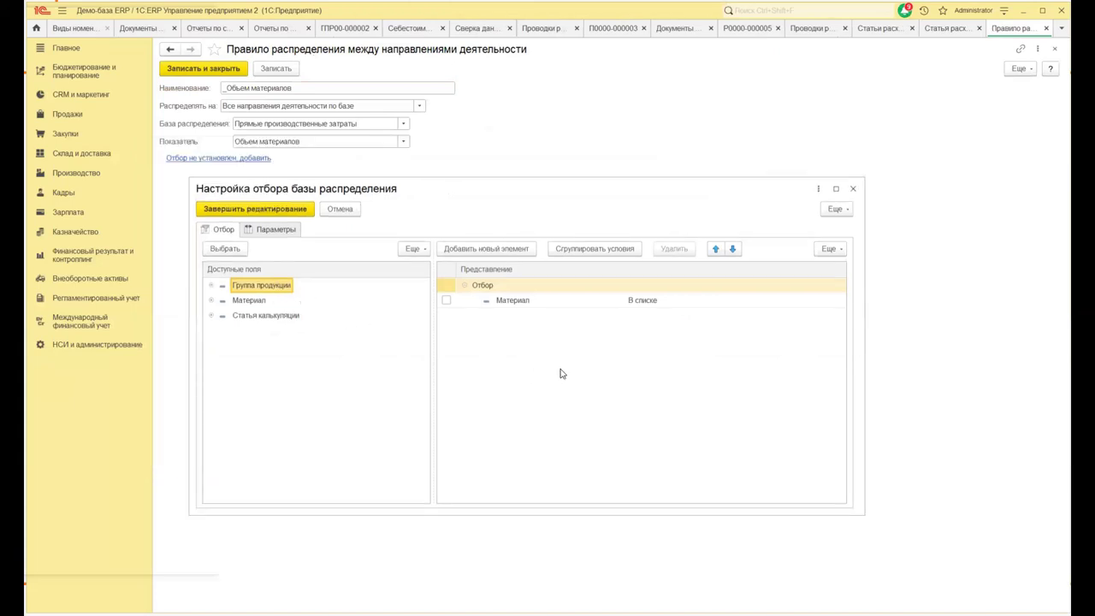
pyautogui.click(853, 190)
pyautogui.click(1054, 50)
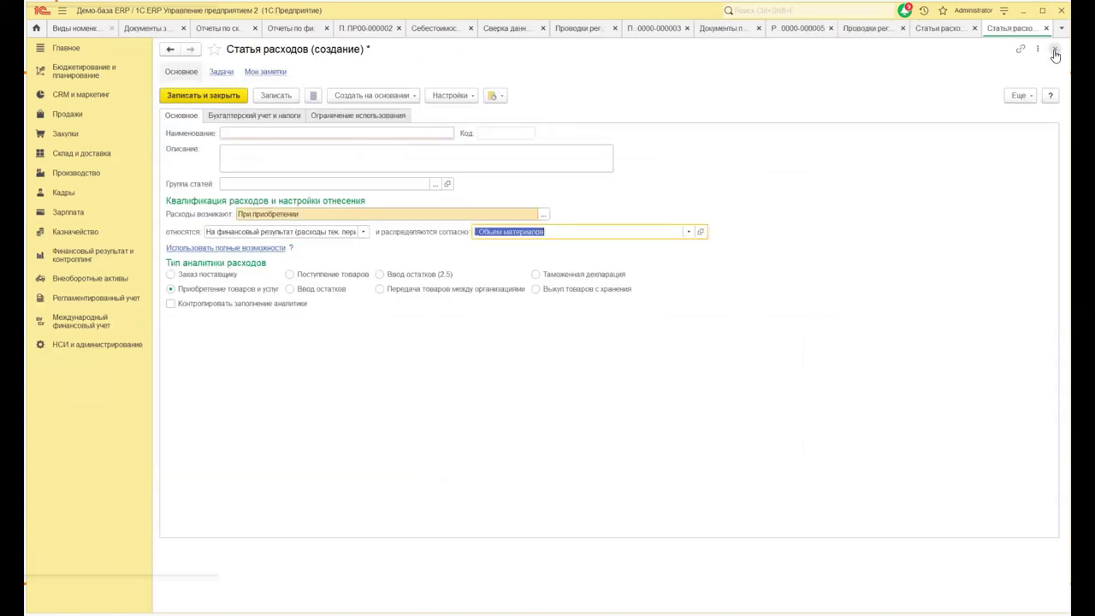
# - Discard the unsaved new expense item and close the «Статьи расходов» list
pyautogui.click(1053, 52)
pyautogui.click(583, 336)
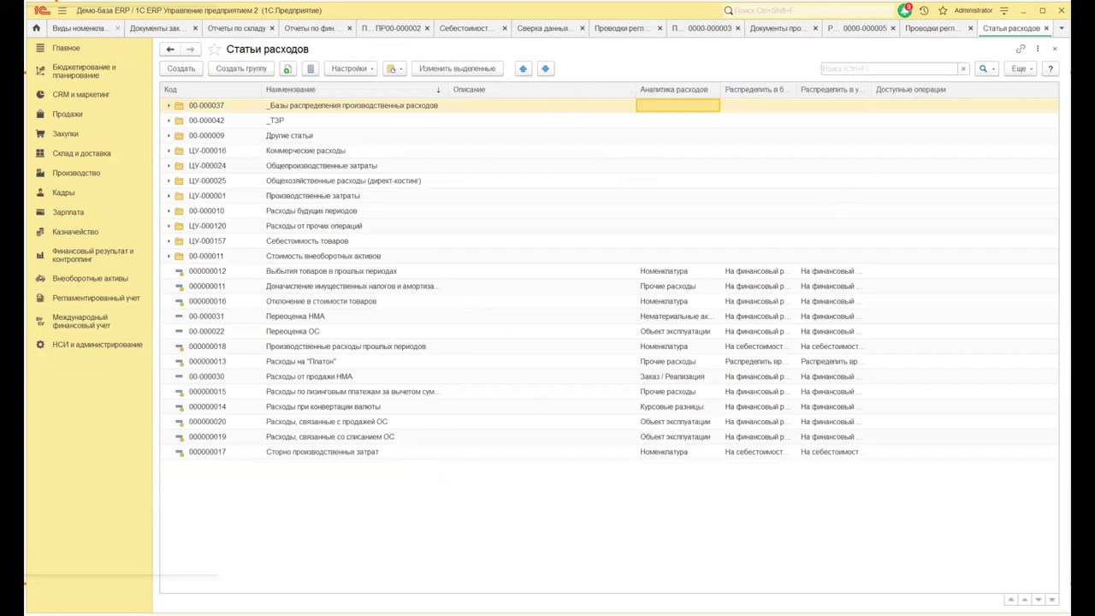
pyautogui.click(1056, 51)
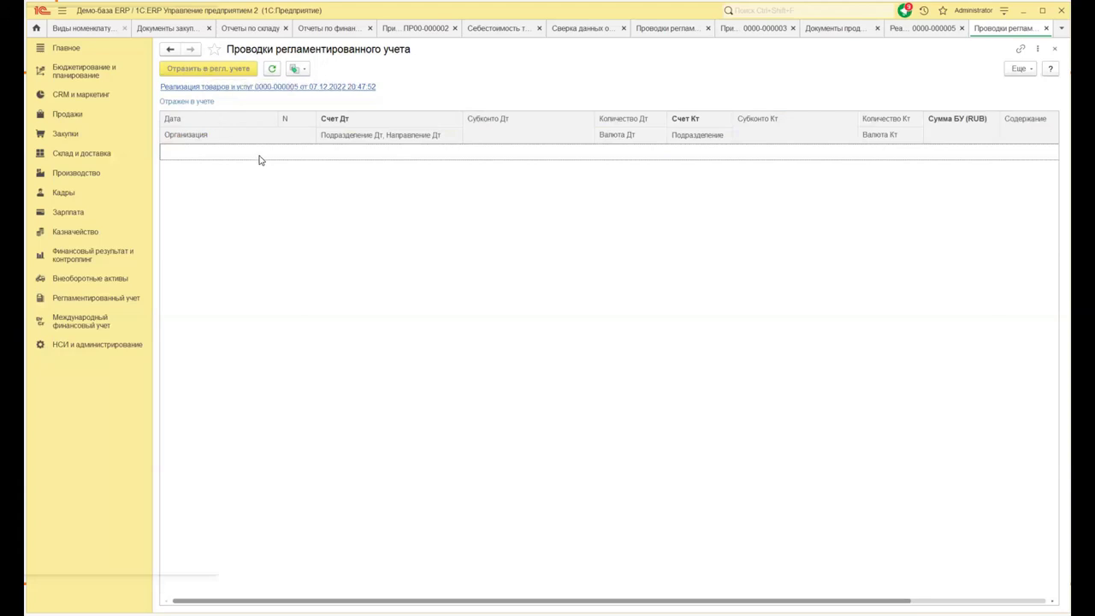
pyautogui.click(1056, 53)
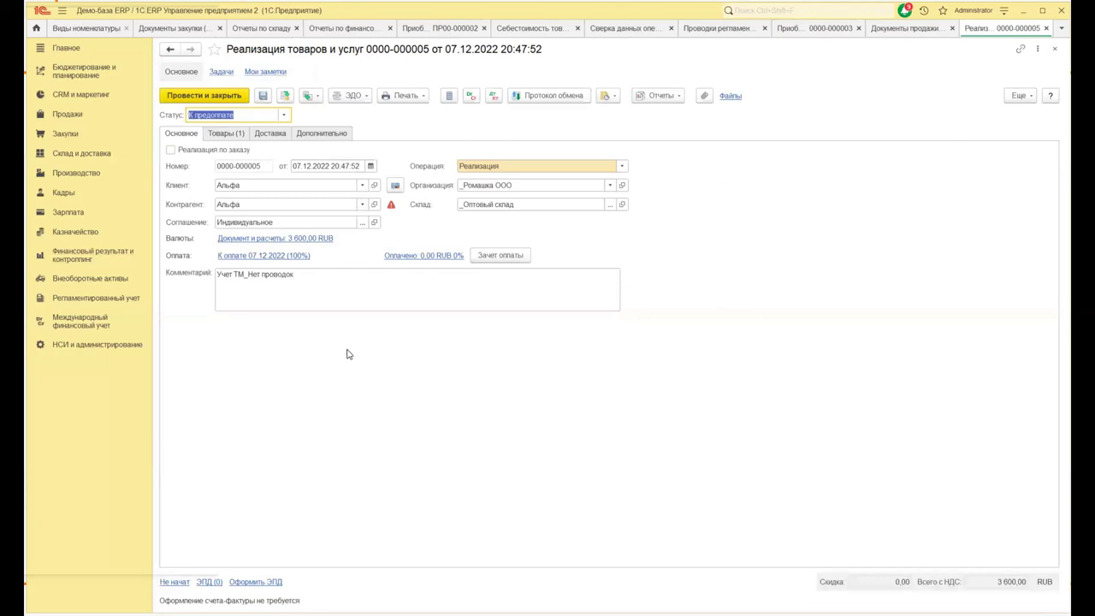
pyautogui.click(285, 120)
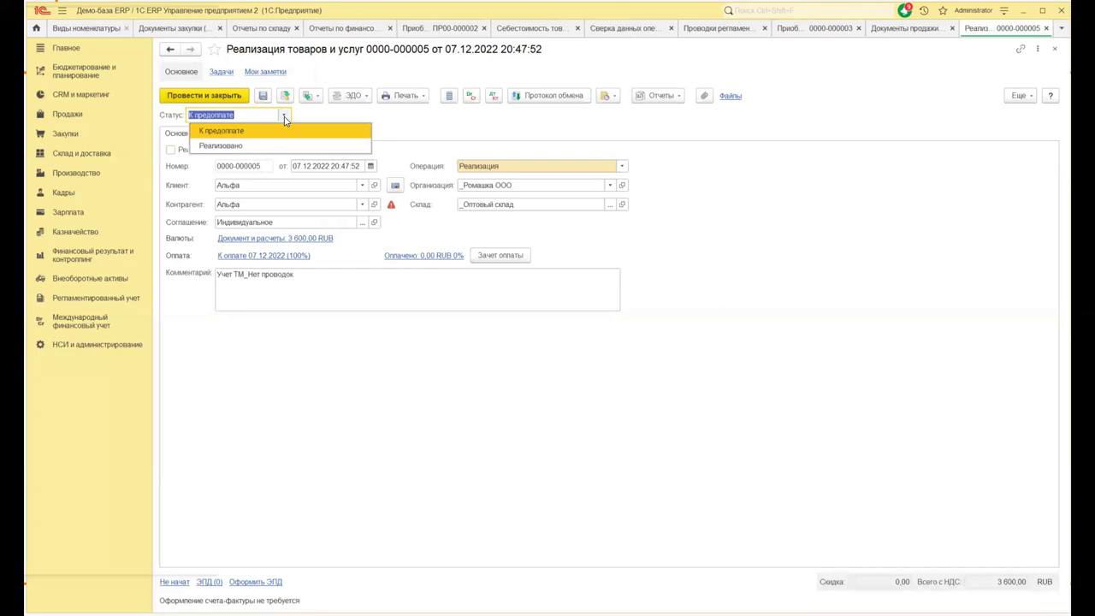
pyautogui.click(244, 146)
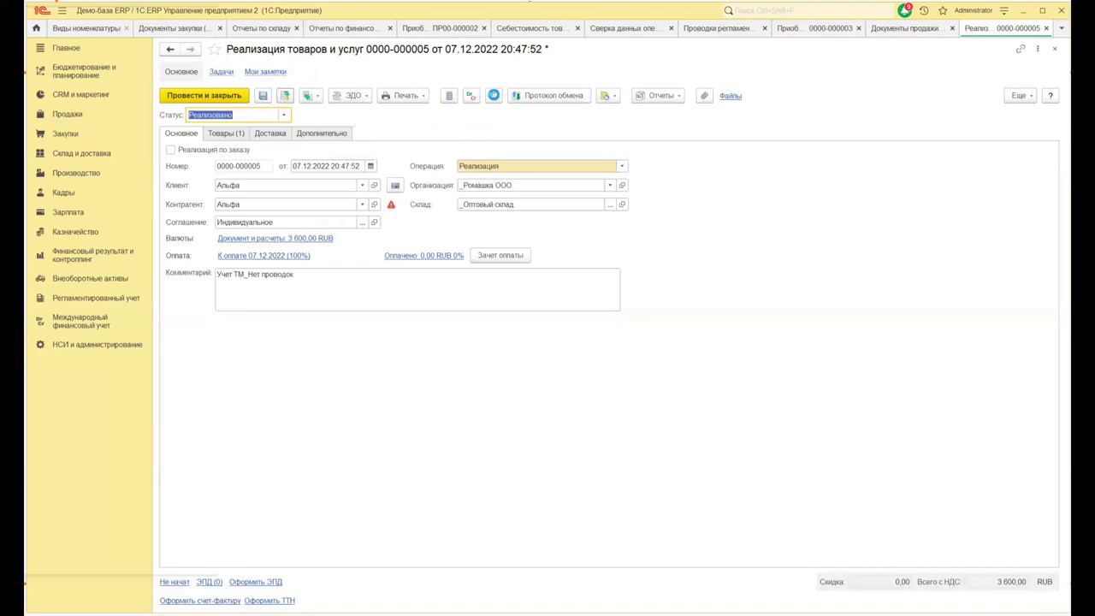
pyautogui.click(495, 95)
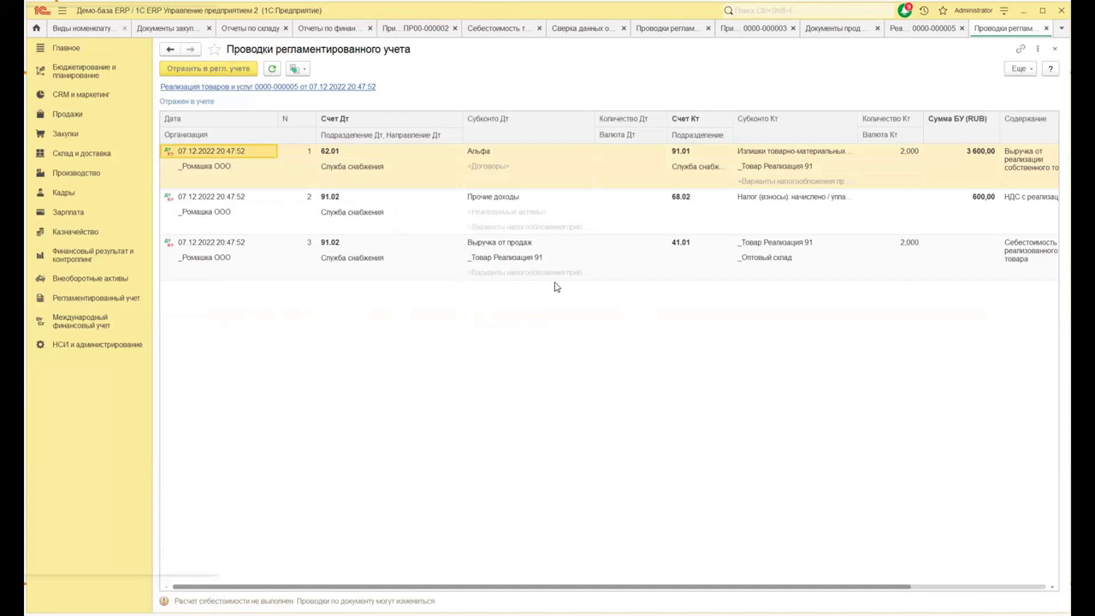
pyautogui.click(335, 202)
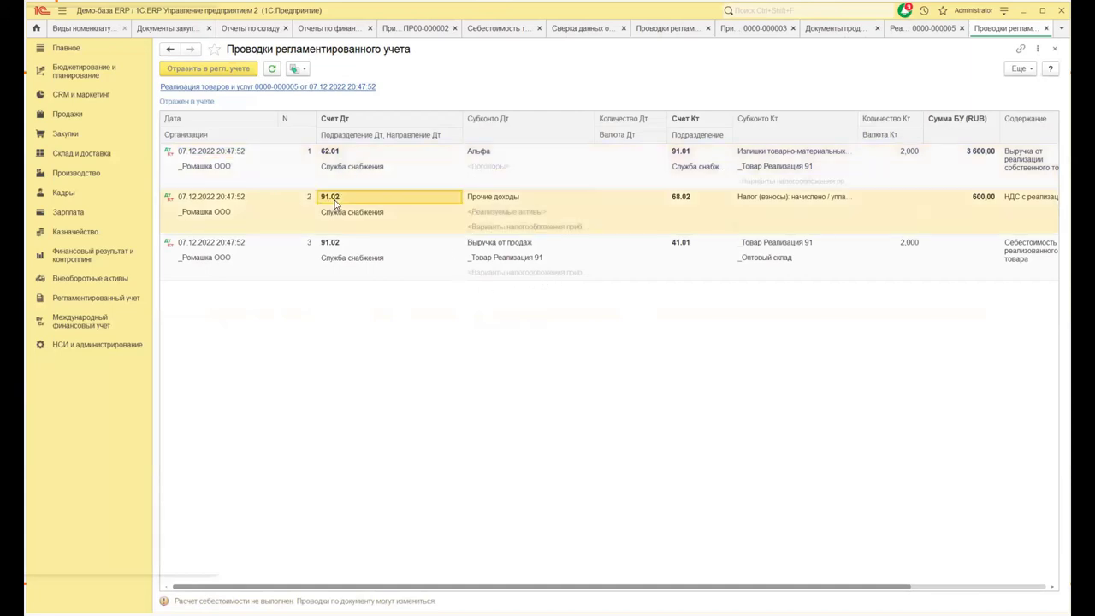
pyautogui.click(698, 154)
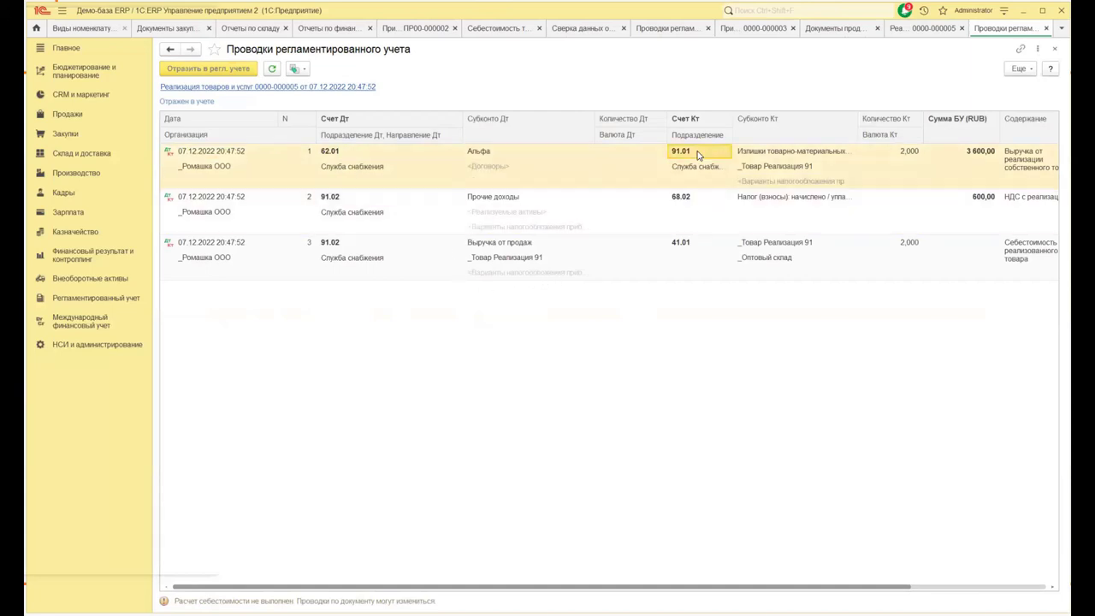
pyautogui.click(333, 247)
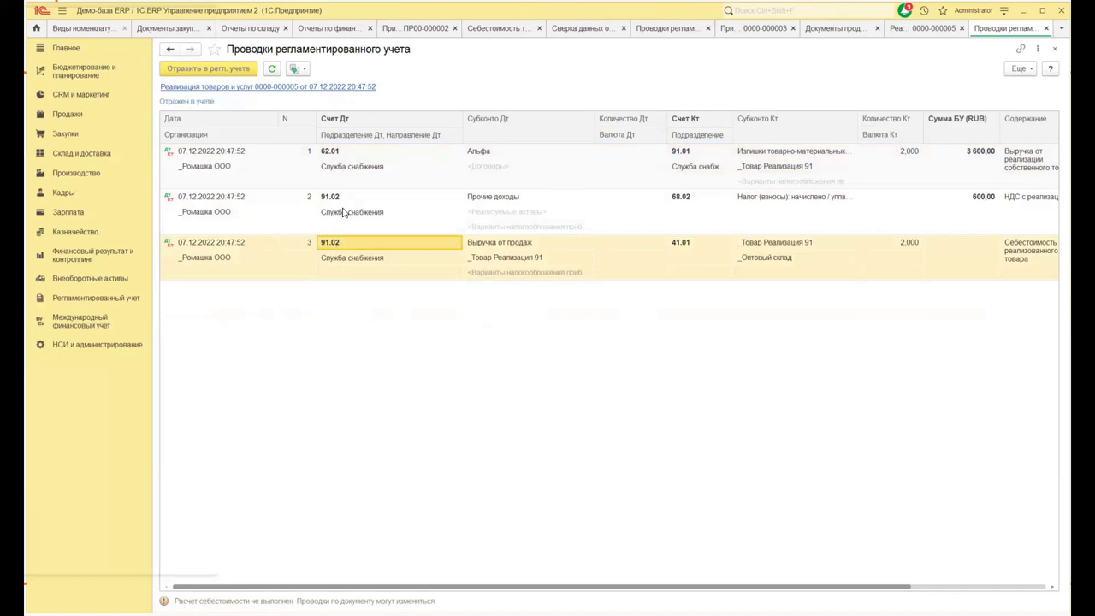
pyautogui.click(911, 33)
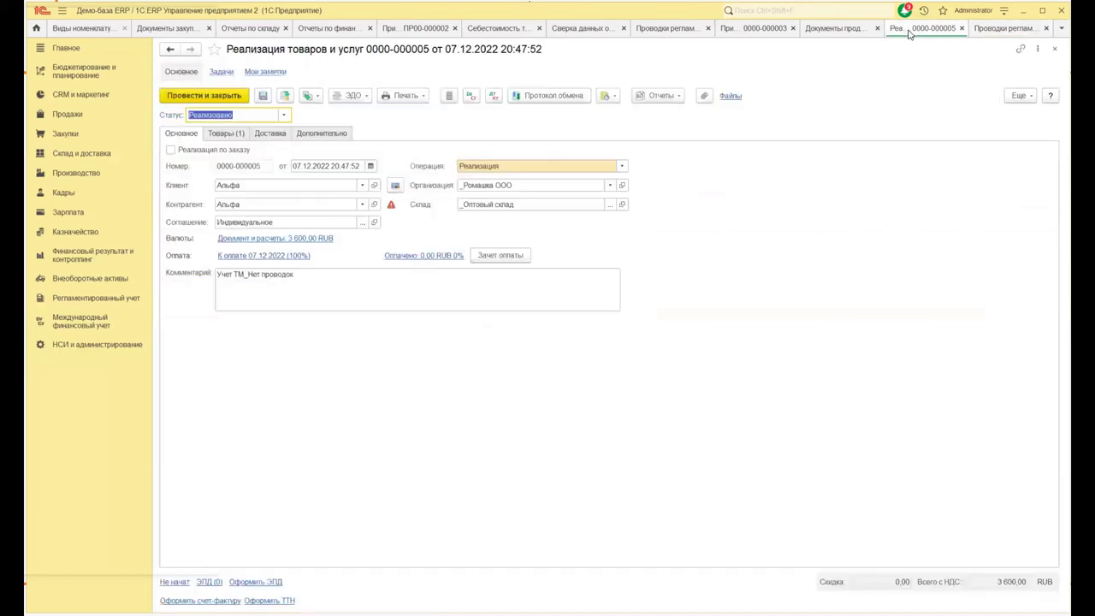
pyautogui.click(829, 33)
pyautogui.click(377, 530)
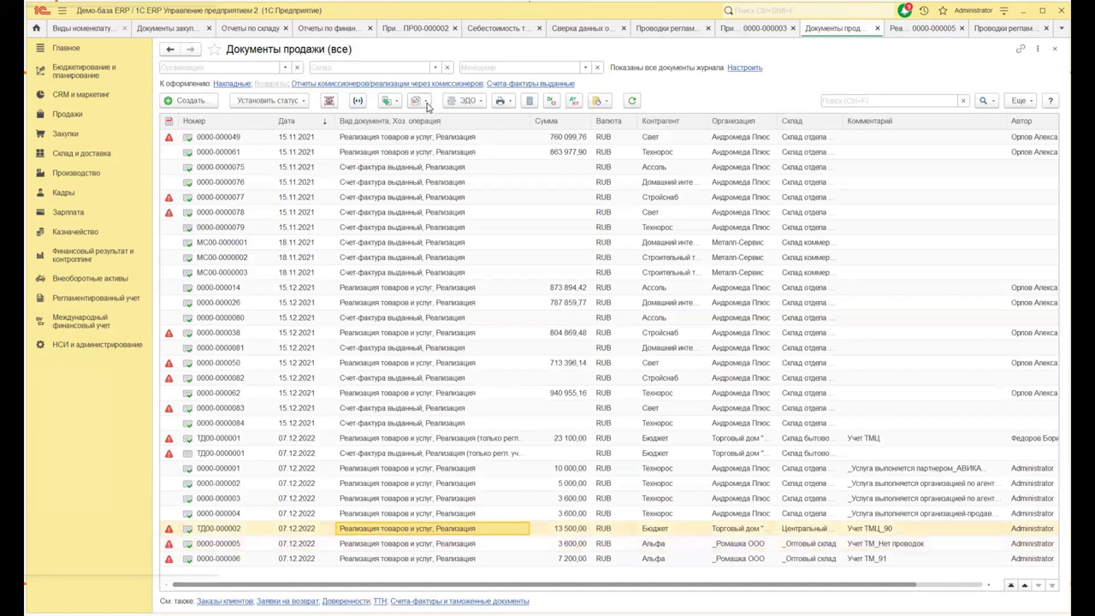
pyautogui.click(572, 106)
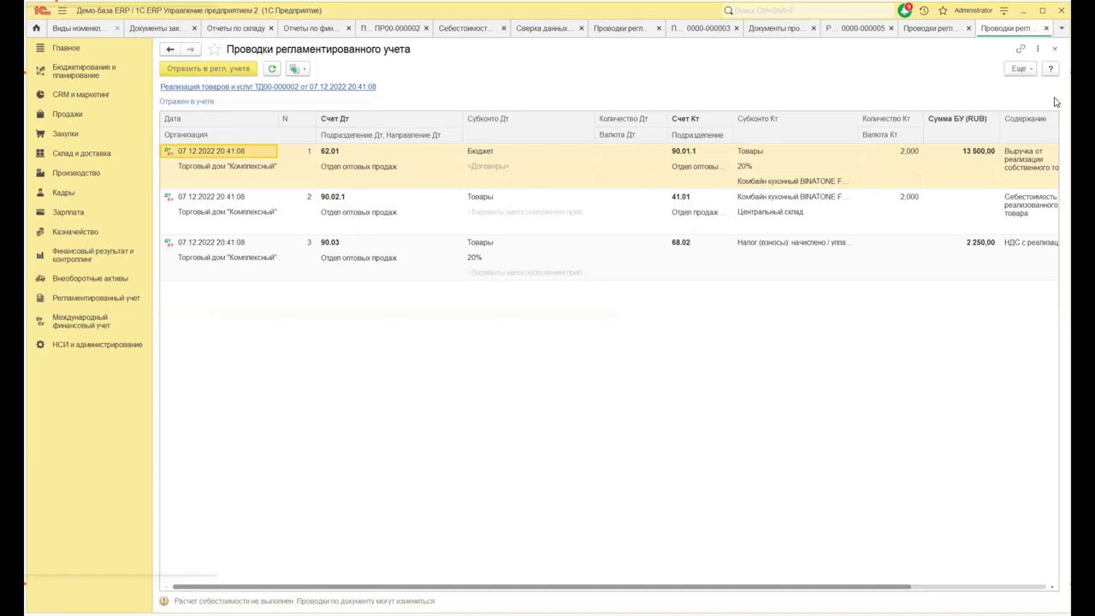
pyautogui.click(1054, 49)
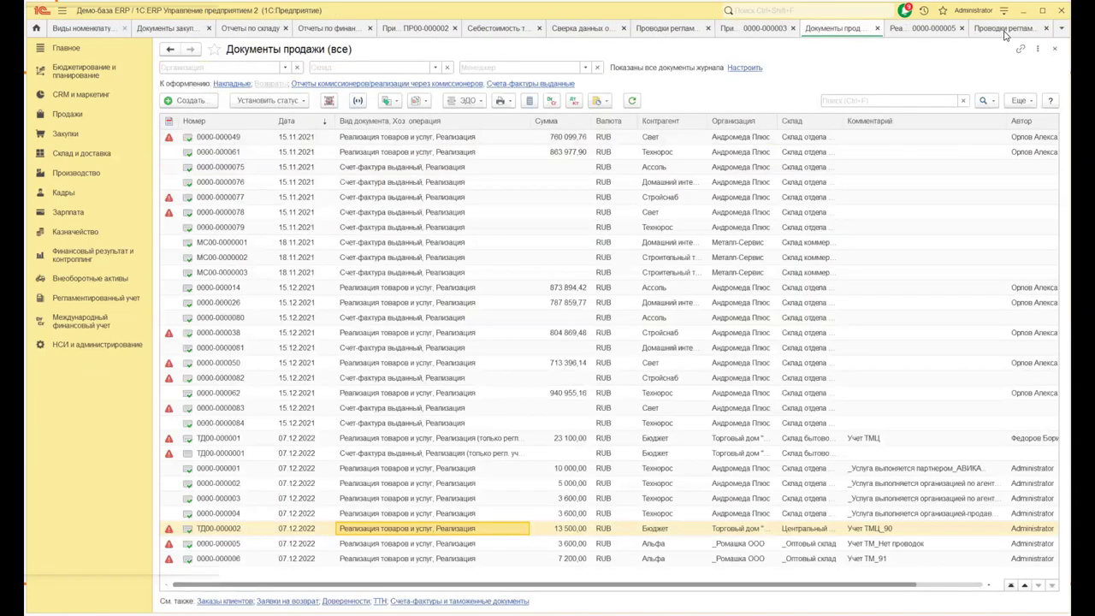
pyautogui.click(1006, 29)
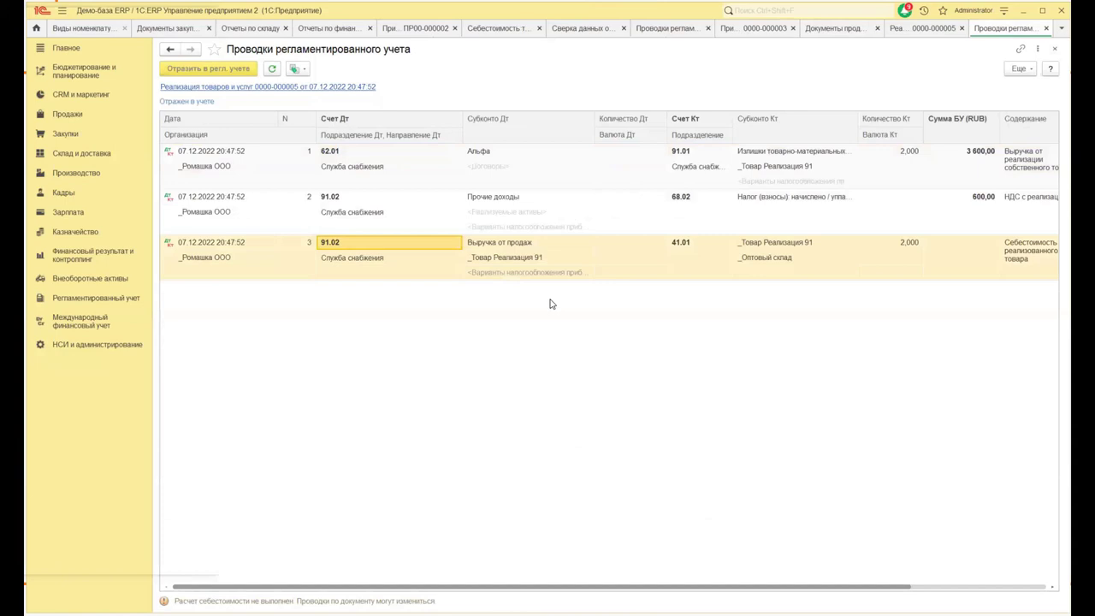
# - Open the item «_Товар Реализация 91» from the third posting and show all account settings of its financial accounting group «Товары 91»
pyautogui.click(531, 260)
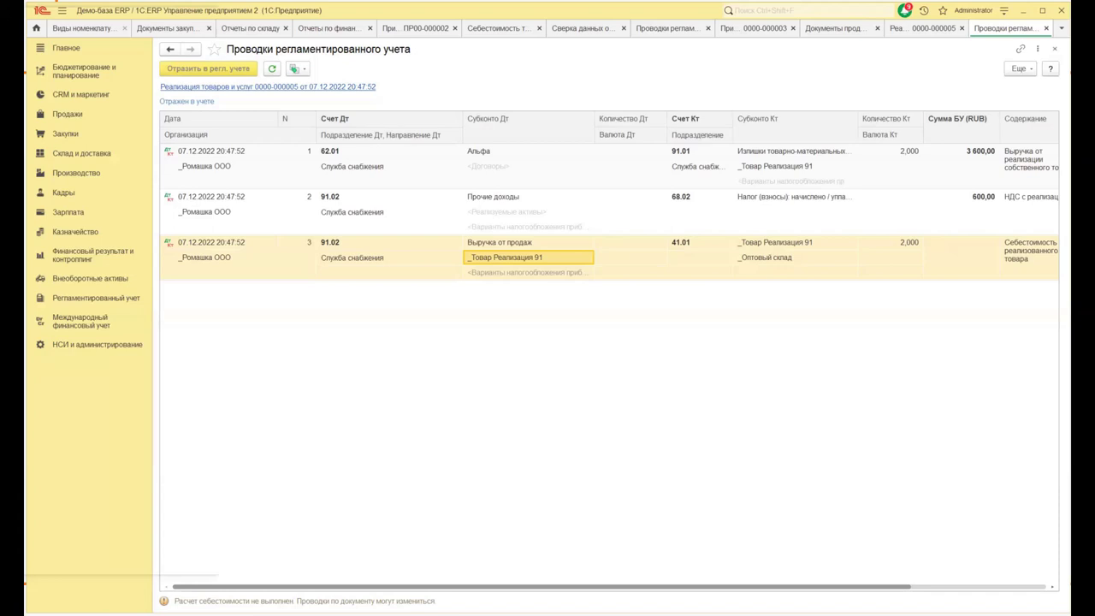
pyautogui.doubleClick(585, 259)
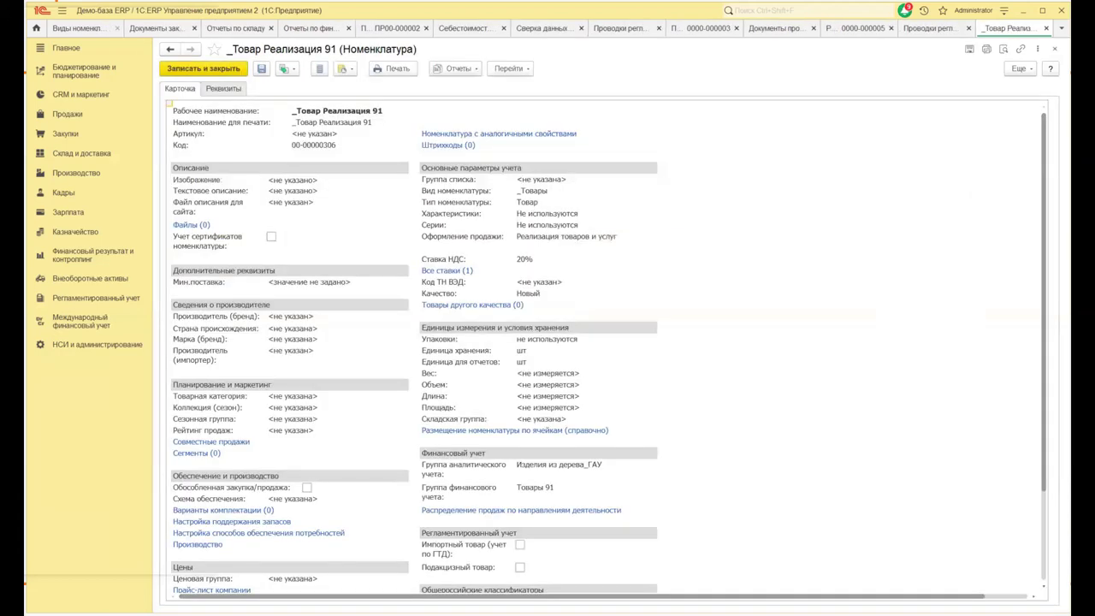
pyautogui.click(222, 89)
pyautogui.click(434, 214)
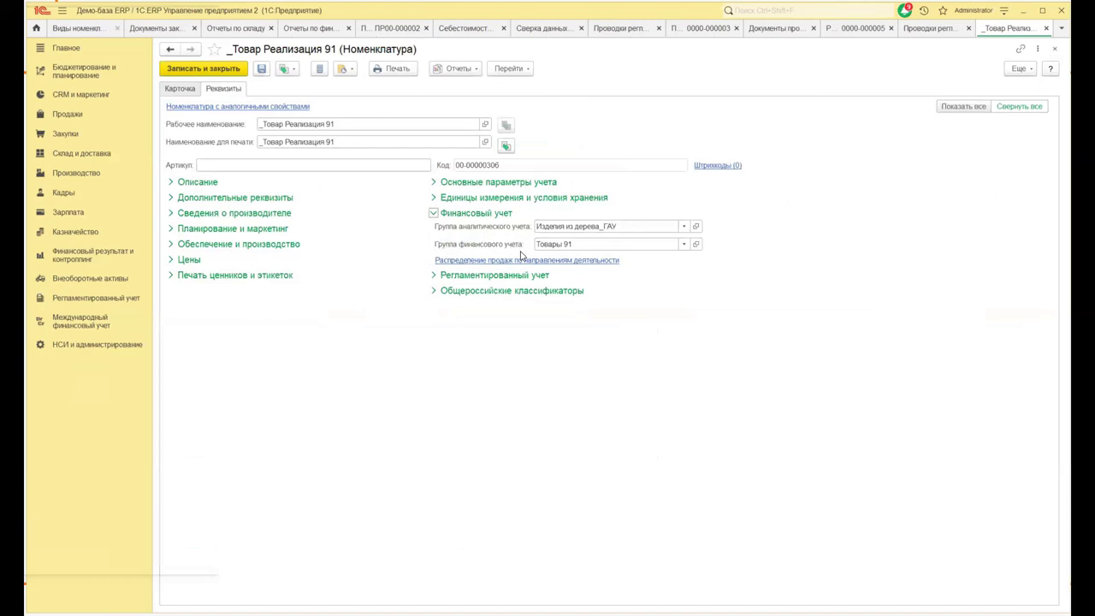
pyautogui.click(697, 245)
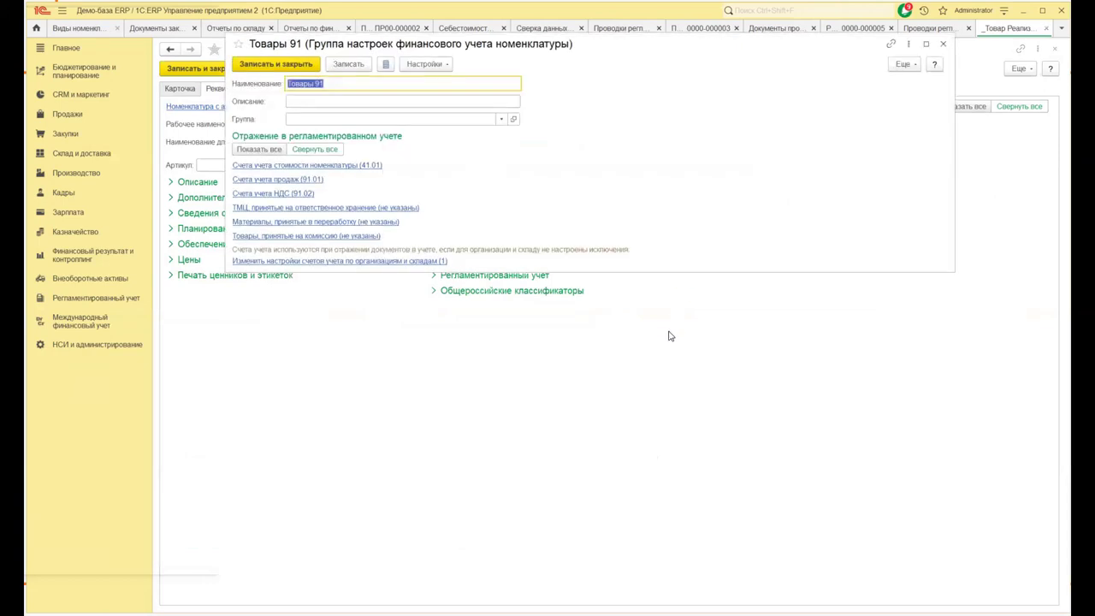
pyautogui.click(252, 151)
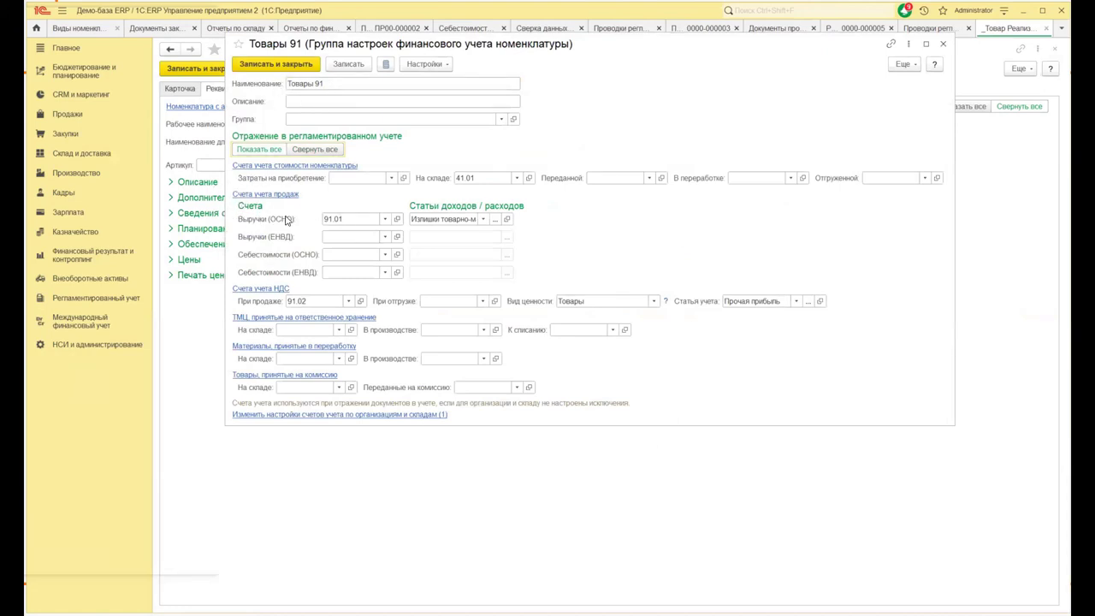
# - Set the «Выручки (ОСНО)» sales account of the group «Товары 91» to 90.01.1
pyautogui.click(385, 219)
pyautogui.click(359, 279)
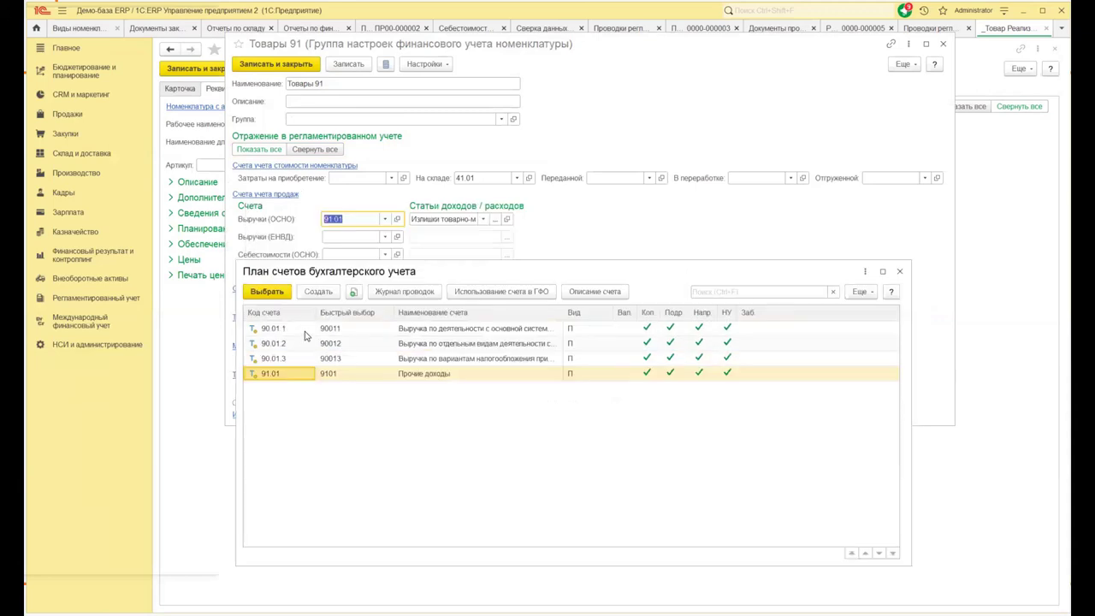
pyautogui.doubleClick(273, 329)
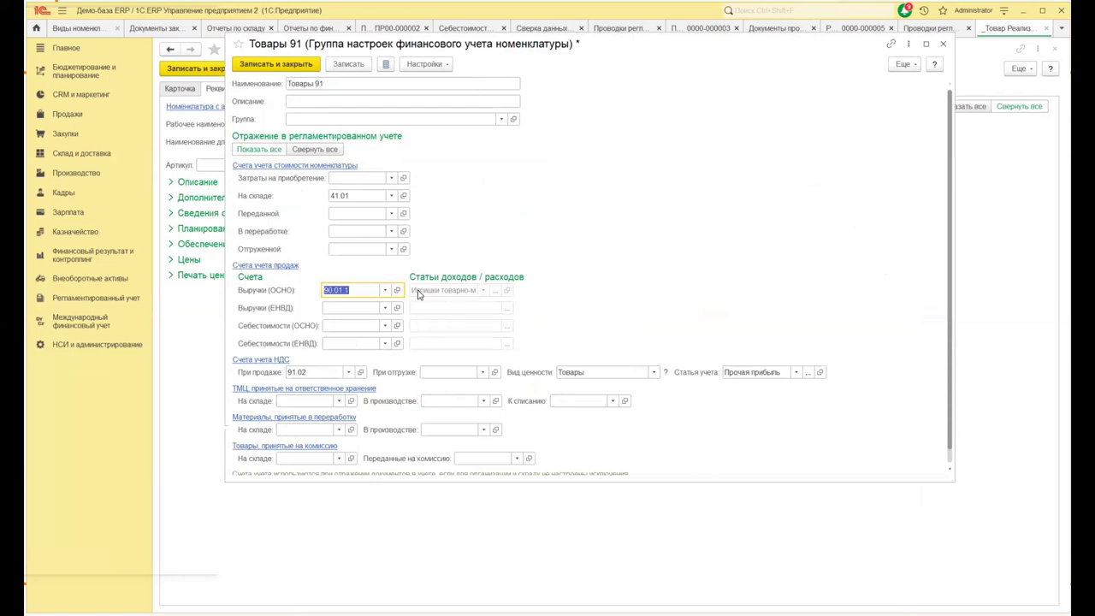
# - Set the «Выручки (ОСНО)» account back to 91.01 from the full list of accounts
pyautogui.click(384, 291)
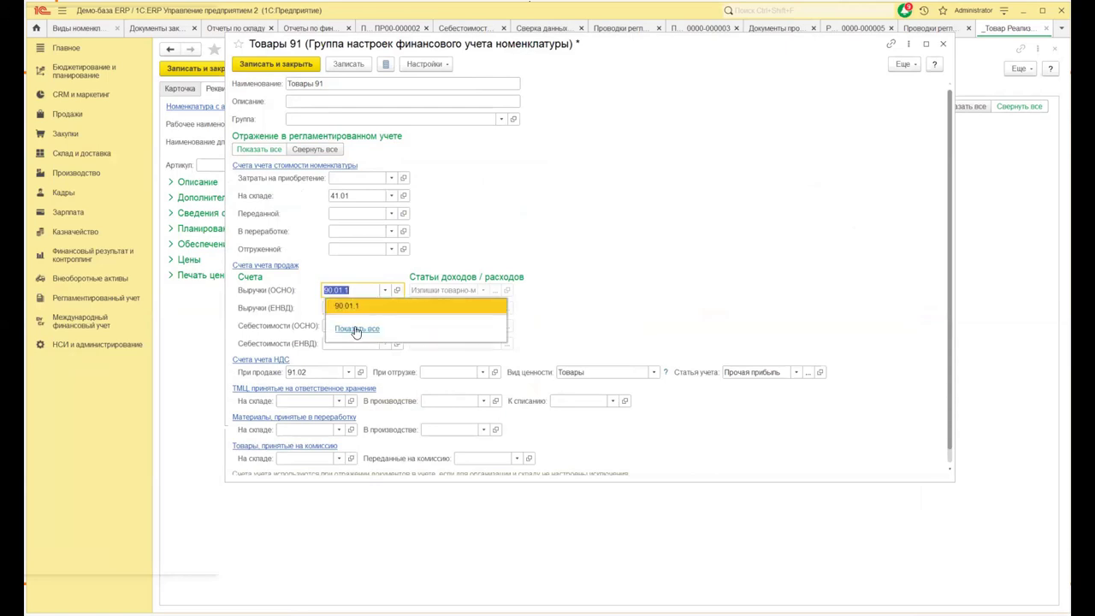
pyautogui.click(356, 328)
pyautogui.click(283, 374)
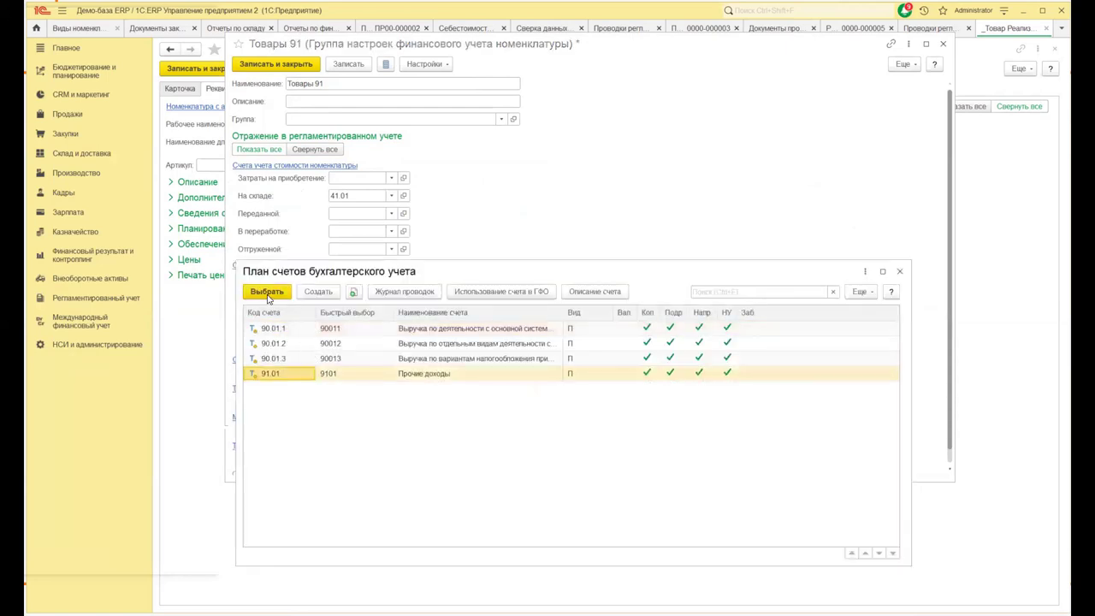
pyautogui.click(266, 293)
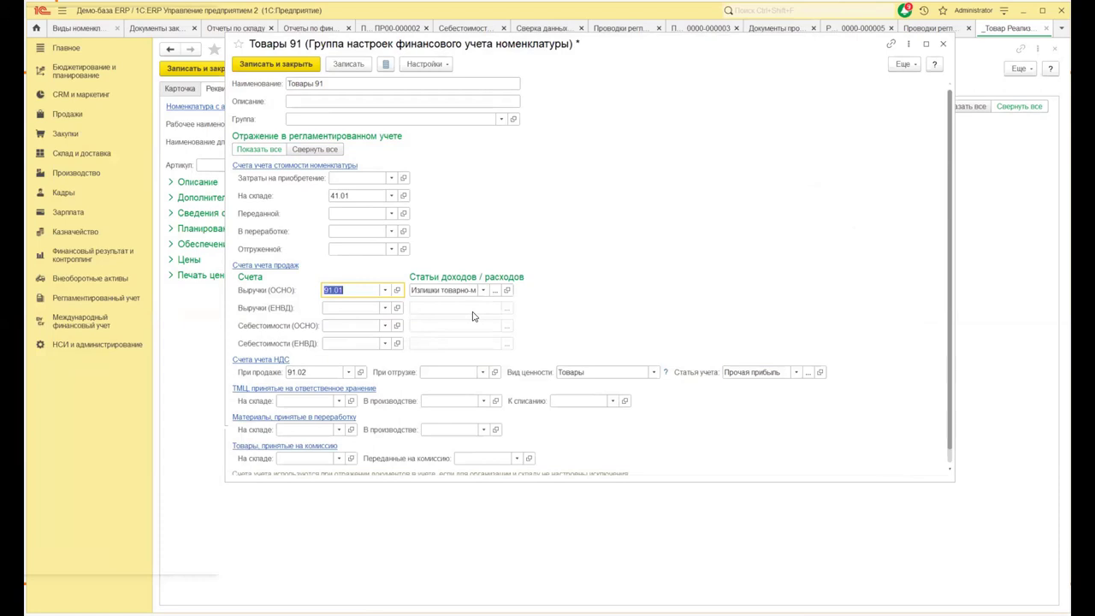
# - View the accounts available for VAT «При продаже» and close the chart of accounts without choosing another one
pyautogui.click(349, 376)
pyautogui.click(318, 432)
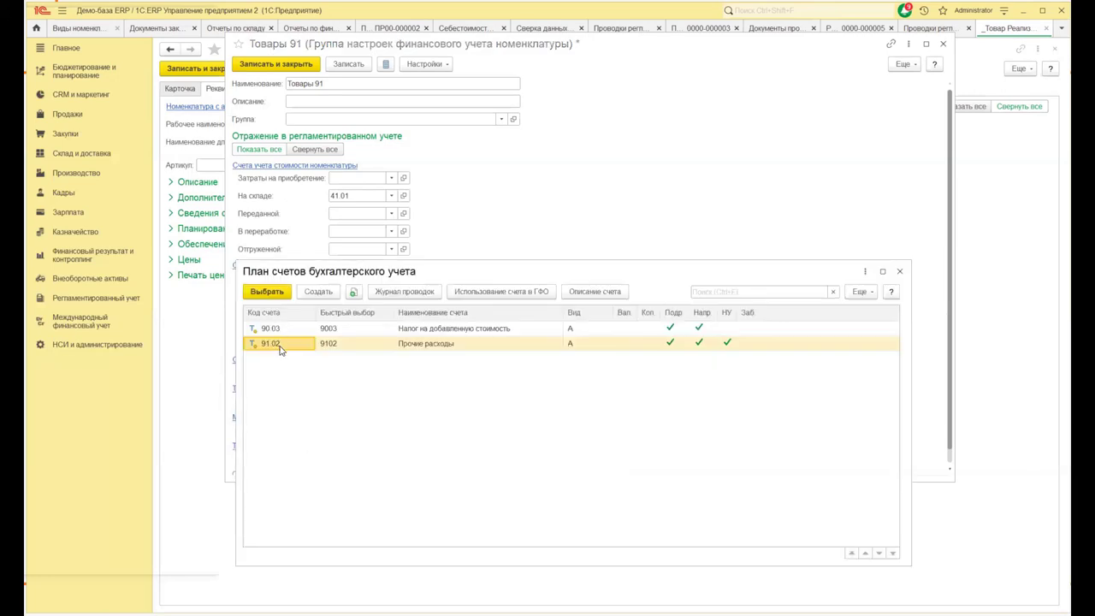
pyautogui.click(899, 273)
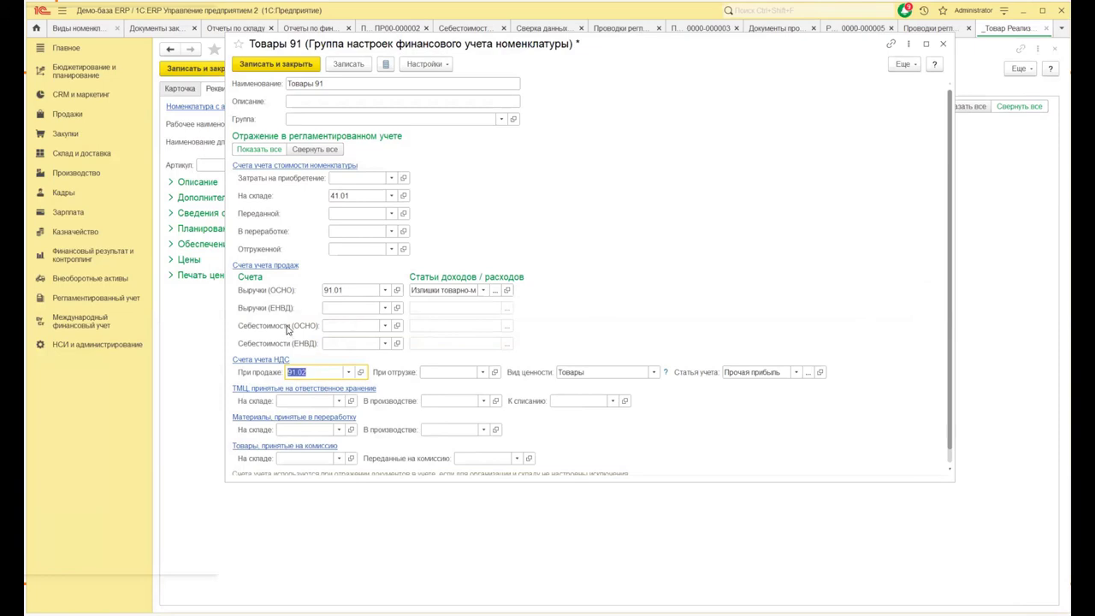
# - Set the «Себестоимости (ОСНО)» account of the group «Товары 91» to 91.02 and view the articles available for it without choosing one
pyautogui.click(372, 325)
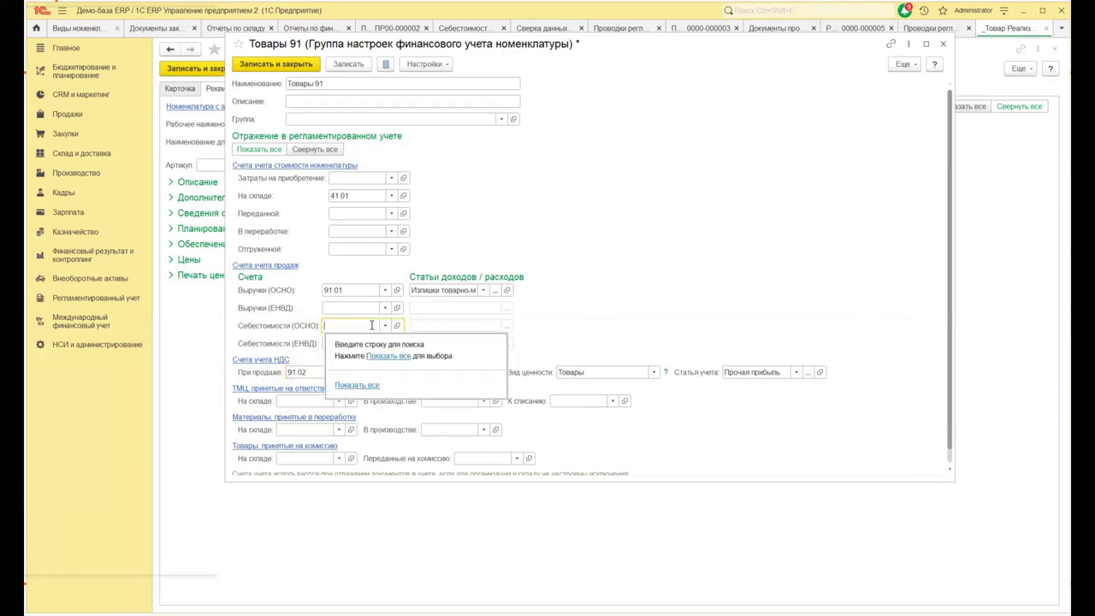
pyautogui.click(345, 386)
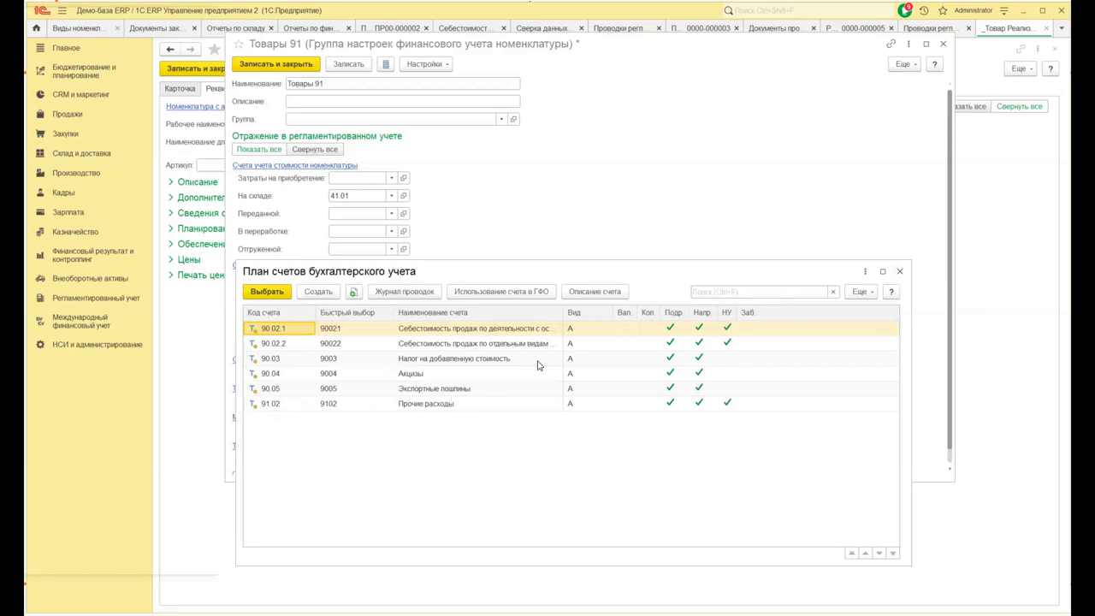
pyautogui.press('Escape')
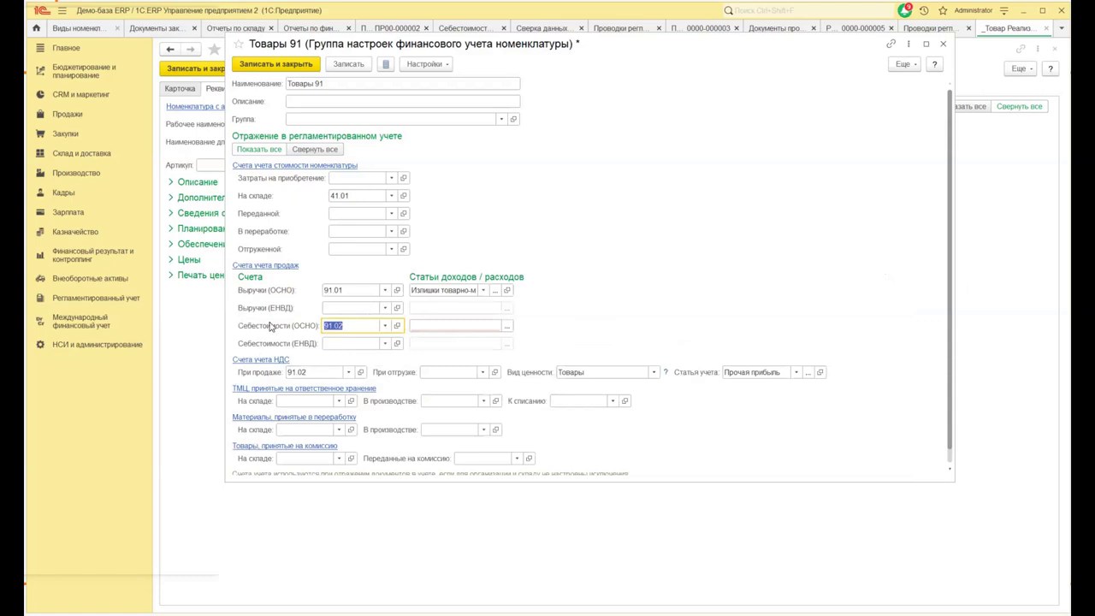
pyautogui.click(477, 325)
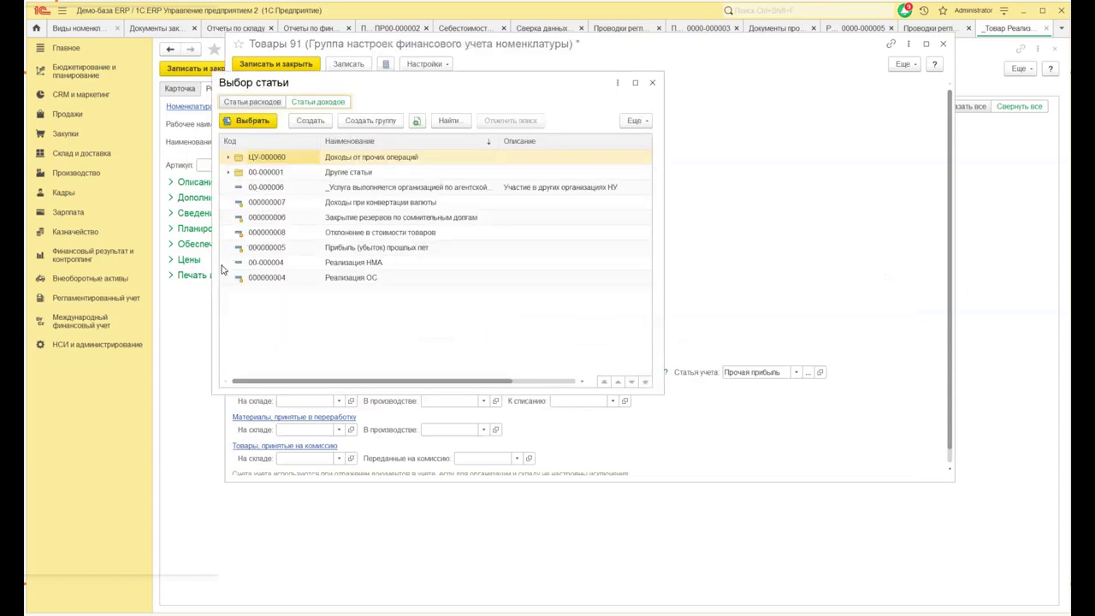
pyautogui.click(652, 82)
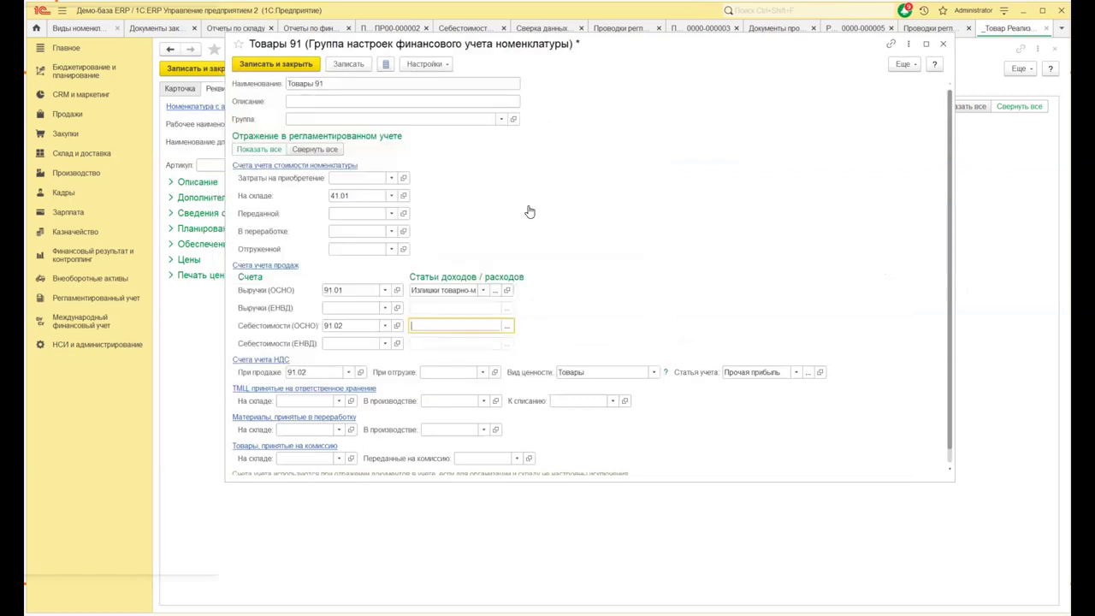
# - Close the group «Товары 91» without saving, along with the item card and the postings, to return to the sales documents
pyautogui.click(945, 43)
pyautogui.click(626, 288)
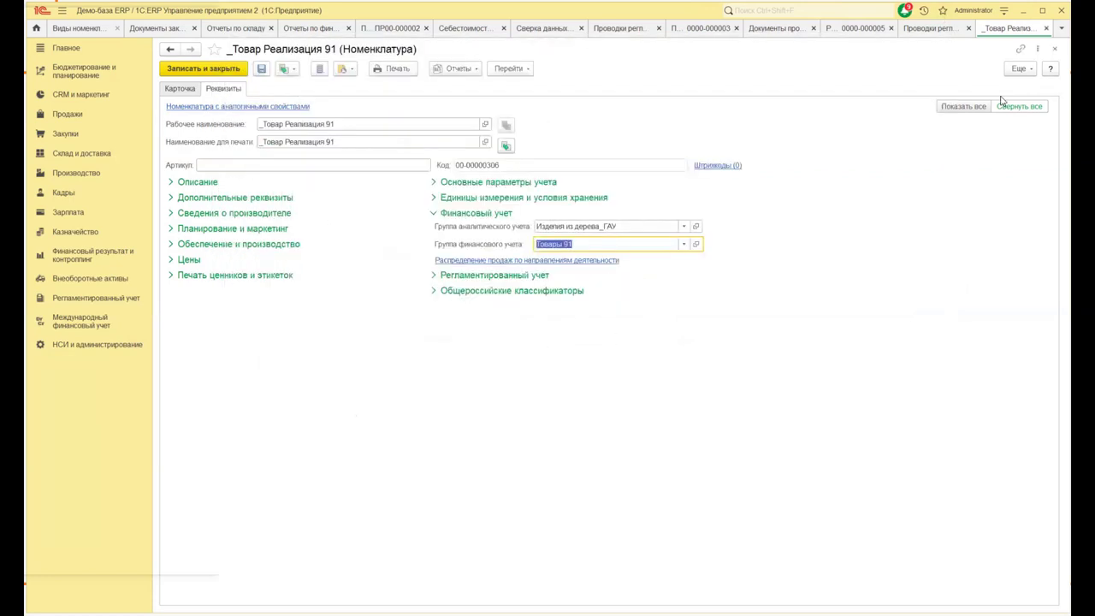
pyautogui.click(1054, 49)
pyautogui.press('Escape')
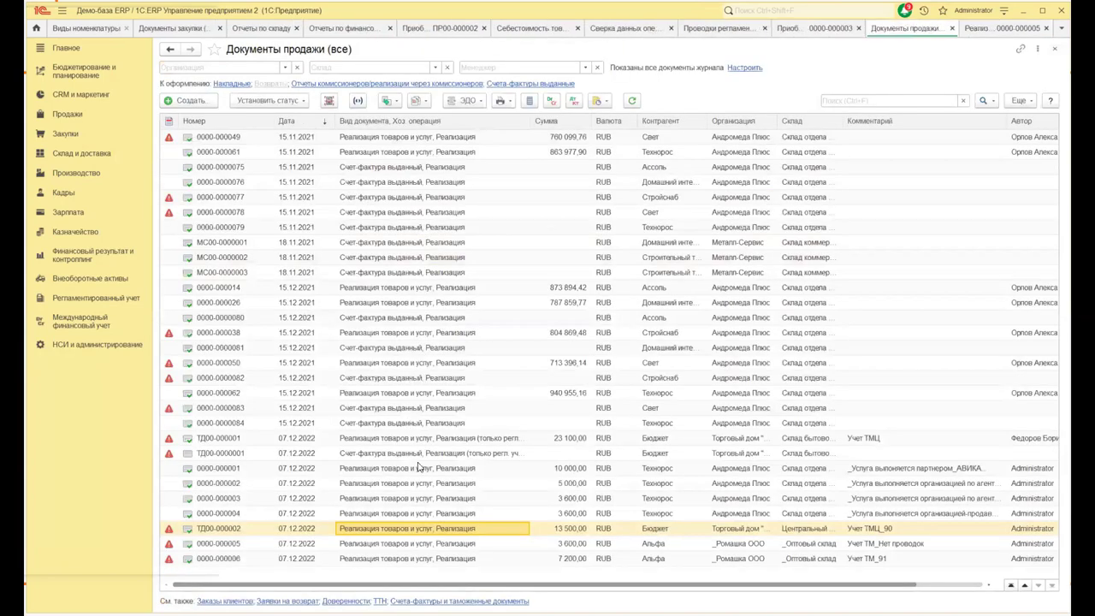
# - Review the regulated postings of the sale commented «Учет ТМЦ_90», including its item and VAT analytics, and close them
pyautogui.click(573, 100)
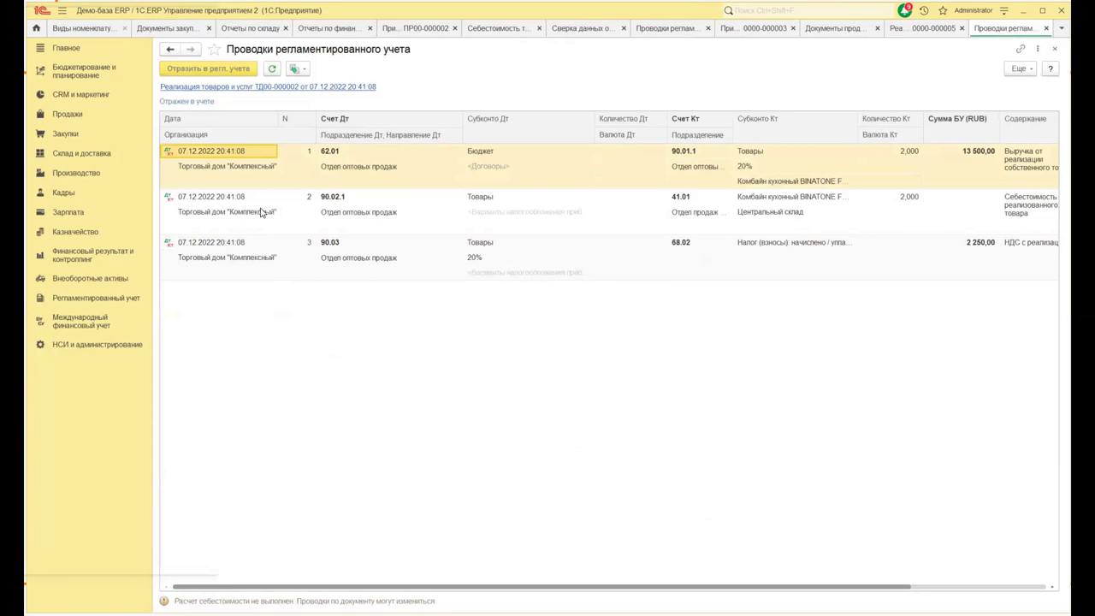
pyautogui.click(482, 246)
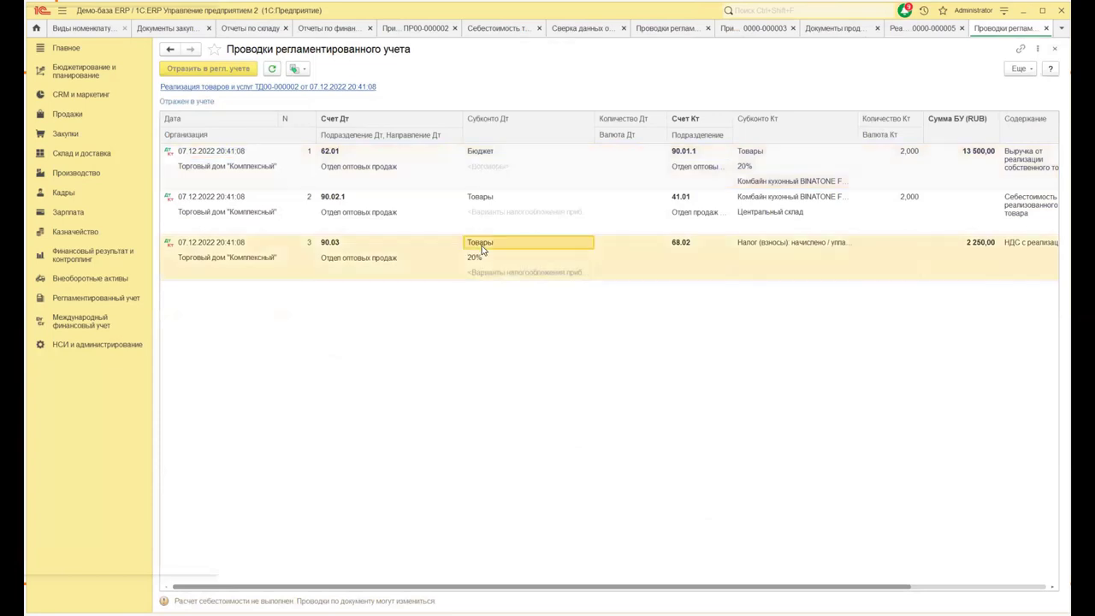
pyautogui.click(785, 184)
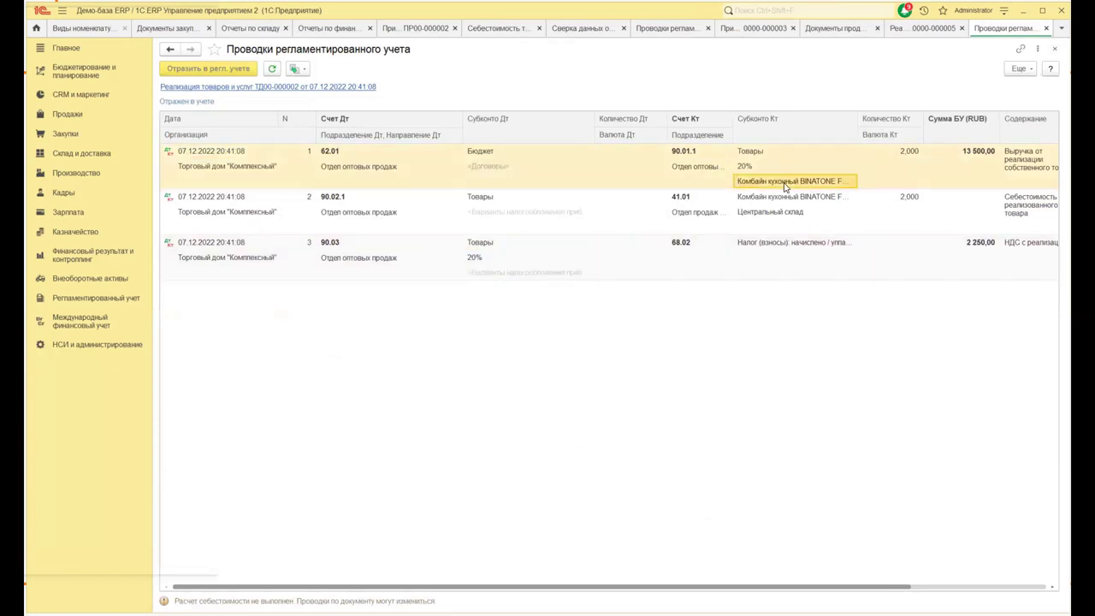
pyautogui.click(1054, 48)
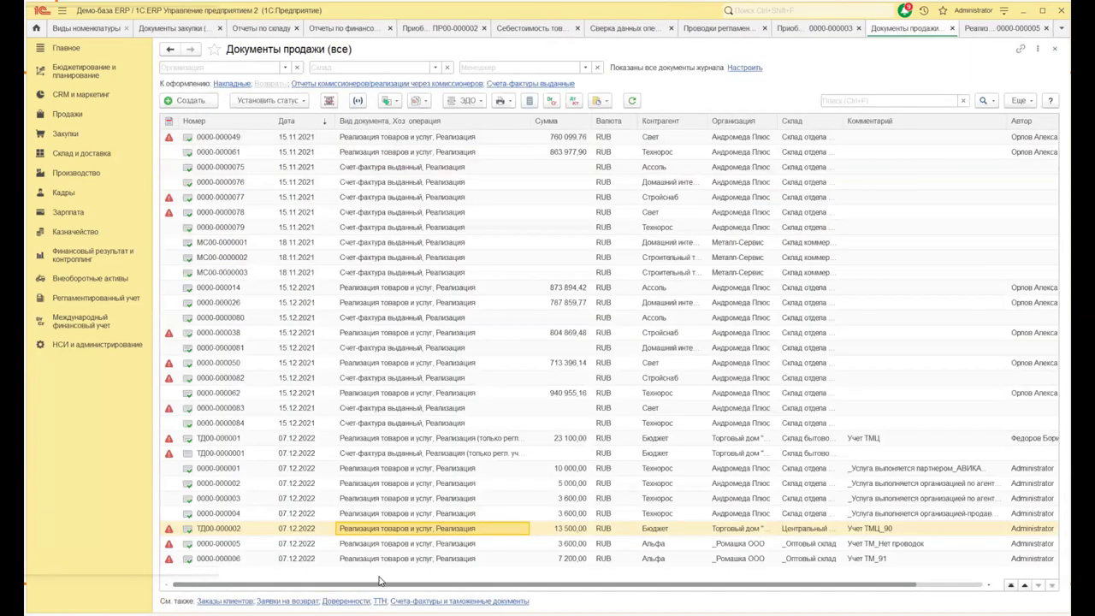
# - Review the regulated postings of the sale commented «Учет ТМ_91» and close them
pyautogui.click(378, 559)
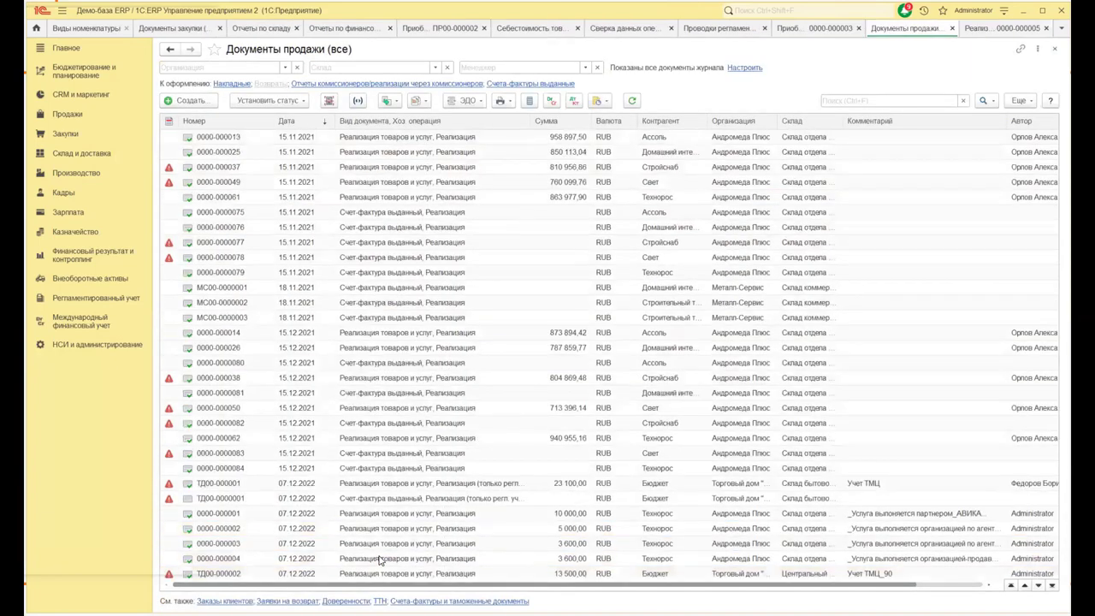
pyautogui.click(572, 101)
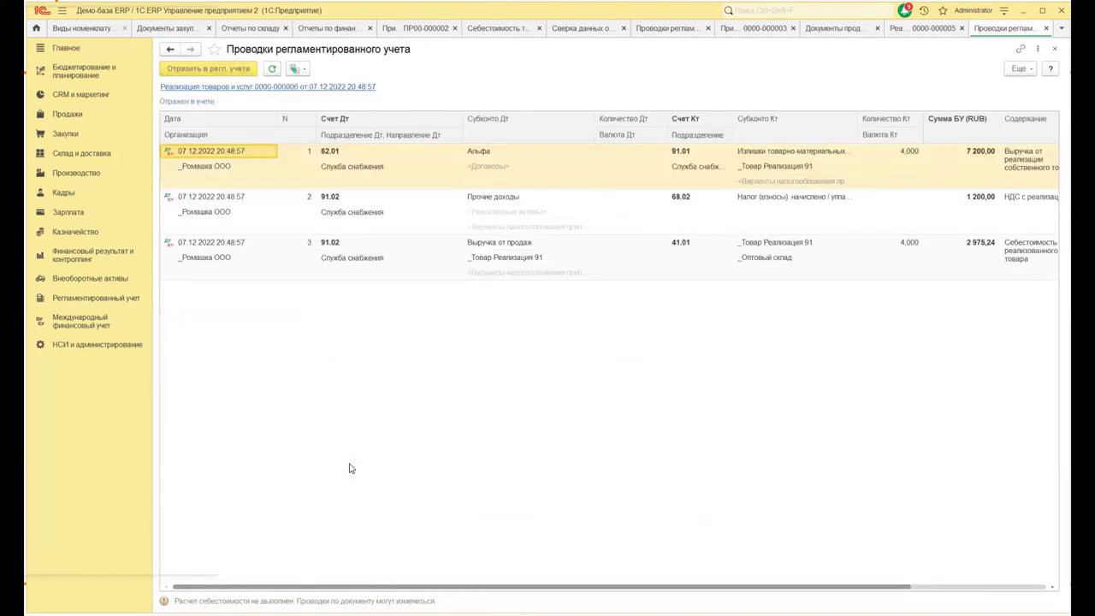
pyautogui.click(1057, 49)
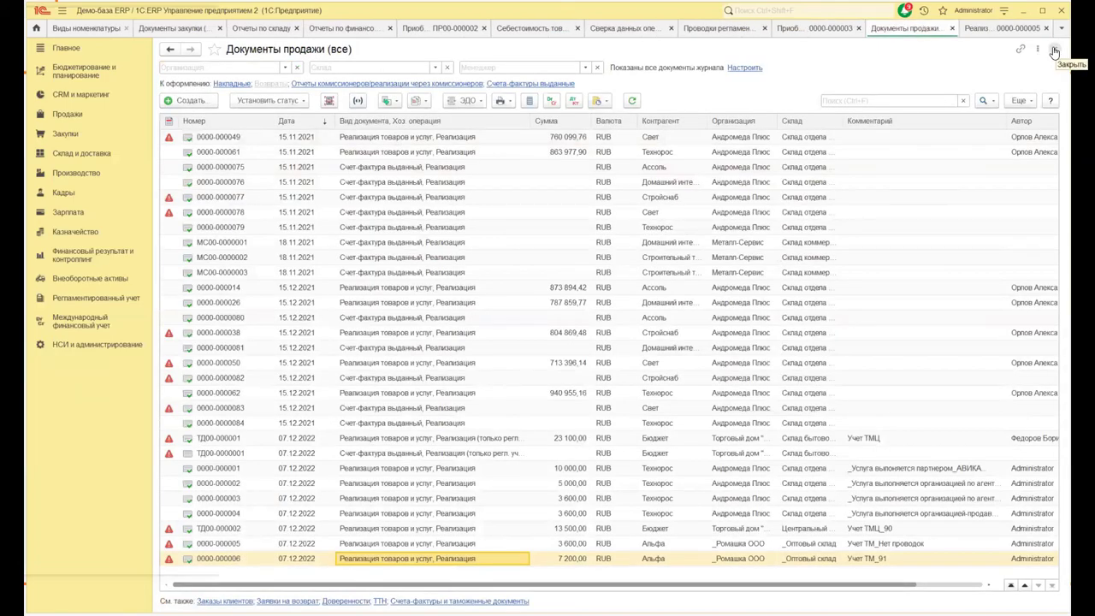
# - Close the sales documents list, the sale «Учет ТМ_Нет проводок» and the open goods purchase to return to the purchase documents
pyautogui.click(1054, 52)
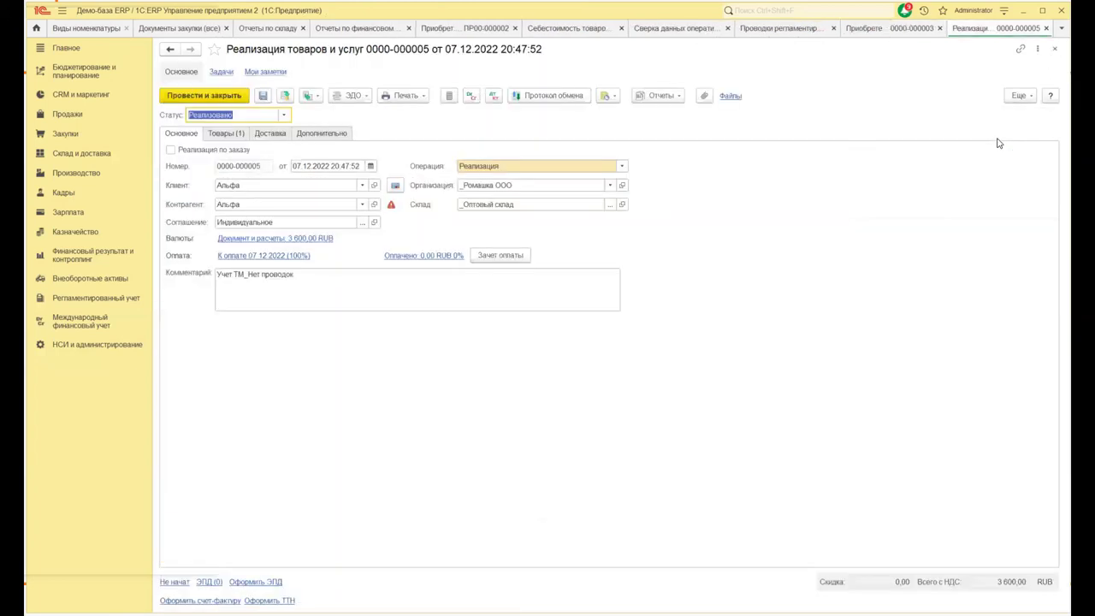
pyautogui.click(1055, 49)
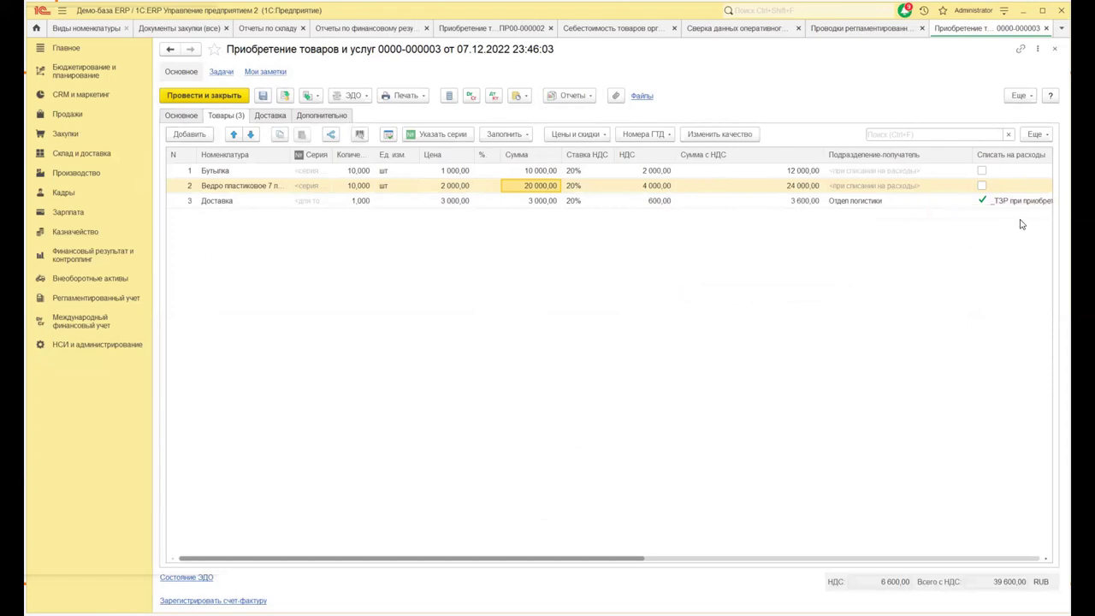
pyautogui.click(1054, 49)
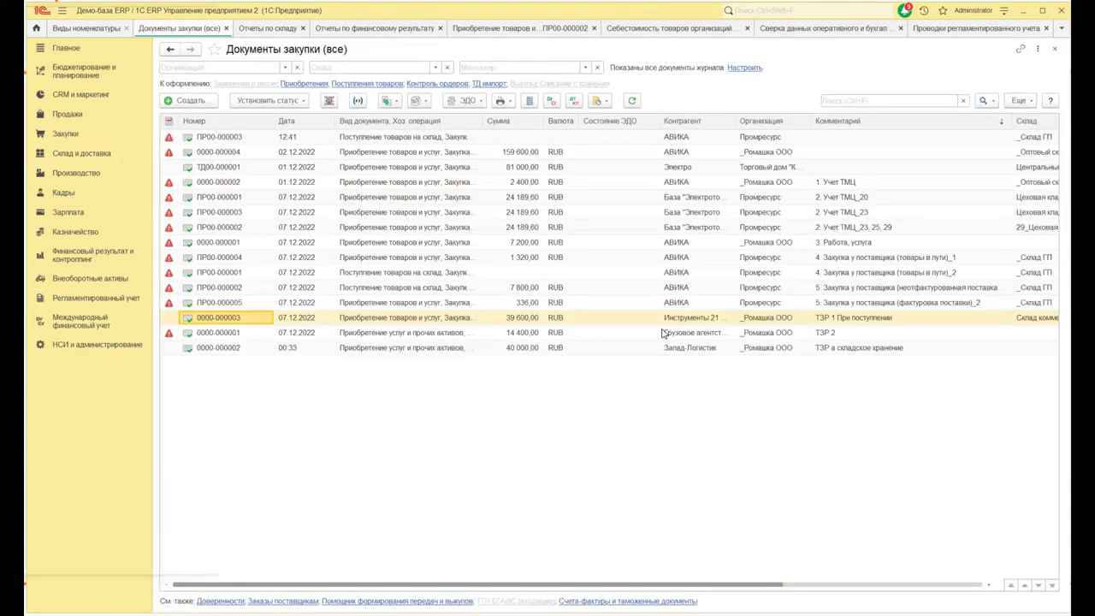
# - Open the purchase of services and other assets commented «ТЗР 2» and show its expense lines
pyautogui.click(288, 333)
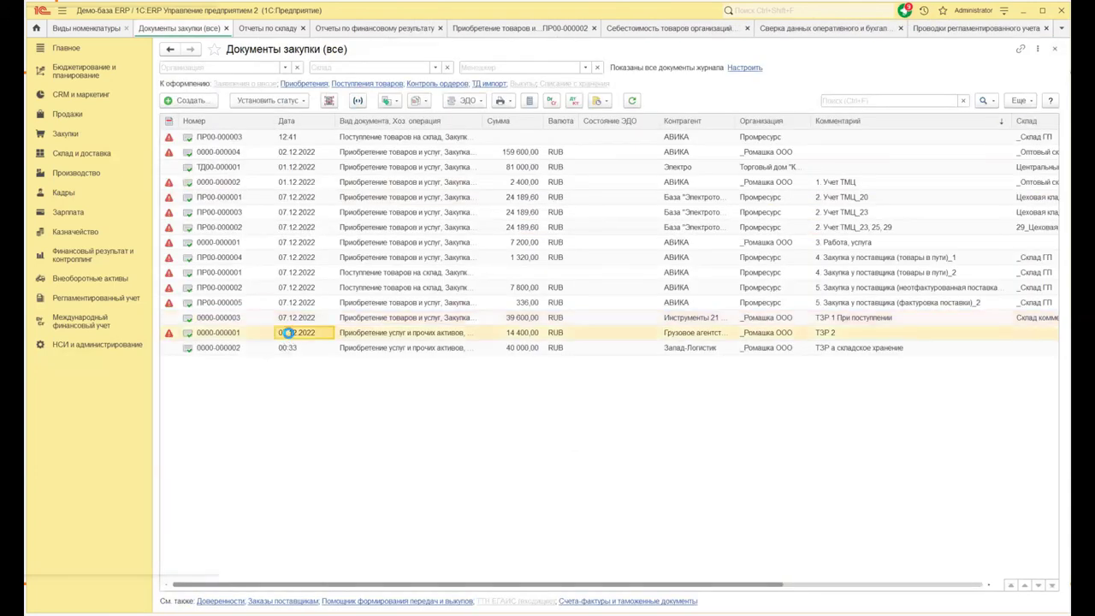
pyautogui.doubleClick(289, 333)
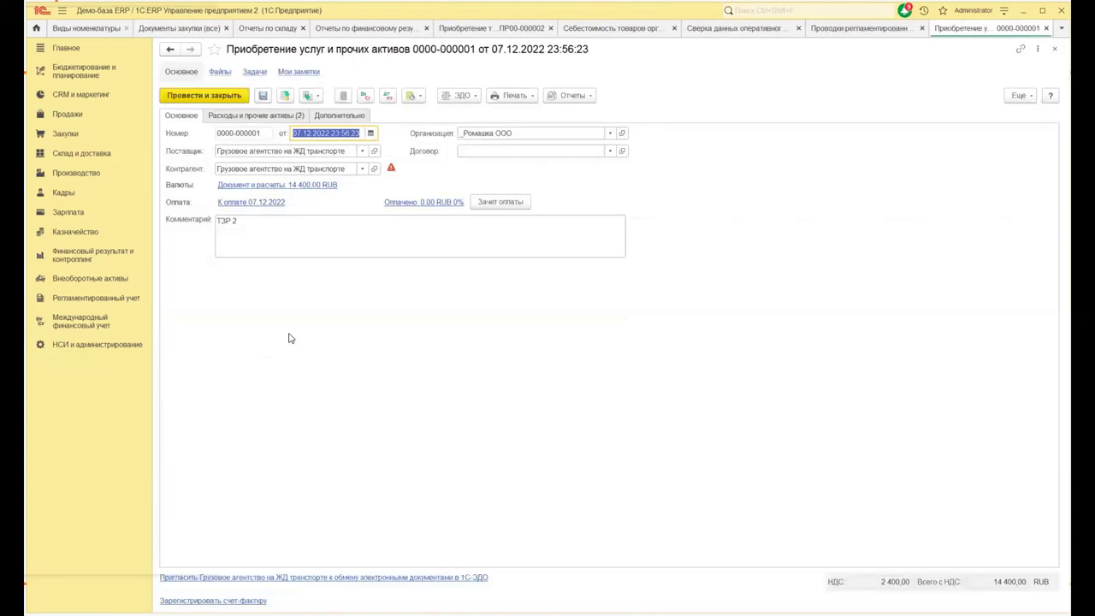
pyautogui.click(224, 117)
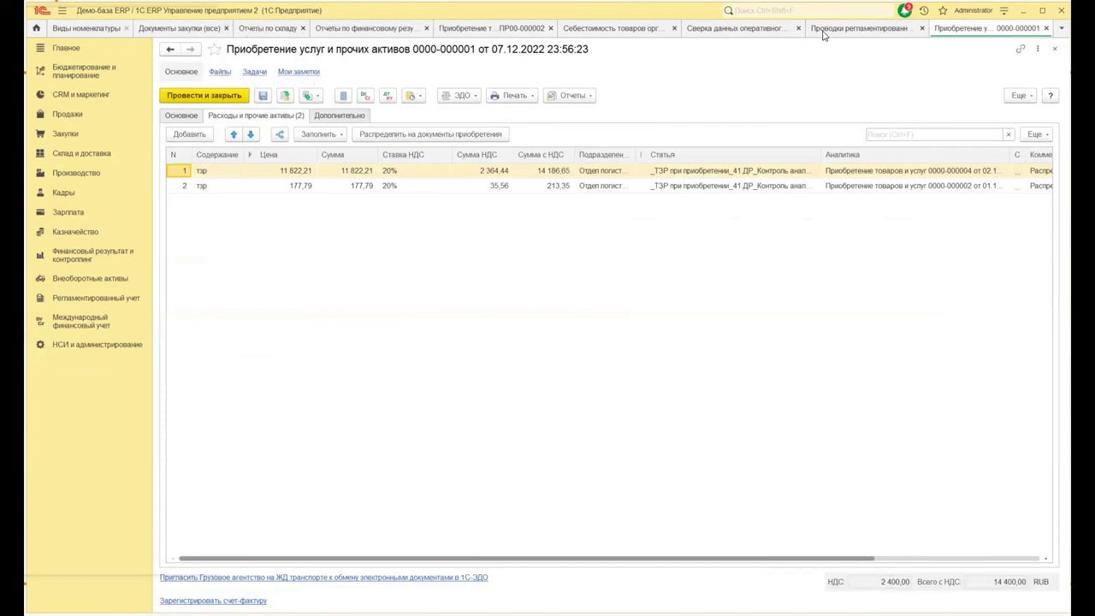
# - Close the leftover postings, data reconciliation, goods cost, financial result and warehouse report windows and the extra goods purchase
pyautogui.click(856, 29)
pyautogui.click(922, 29)
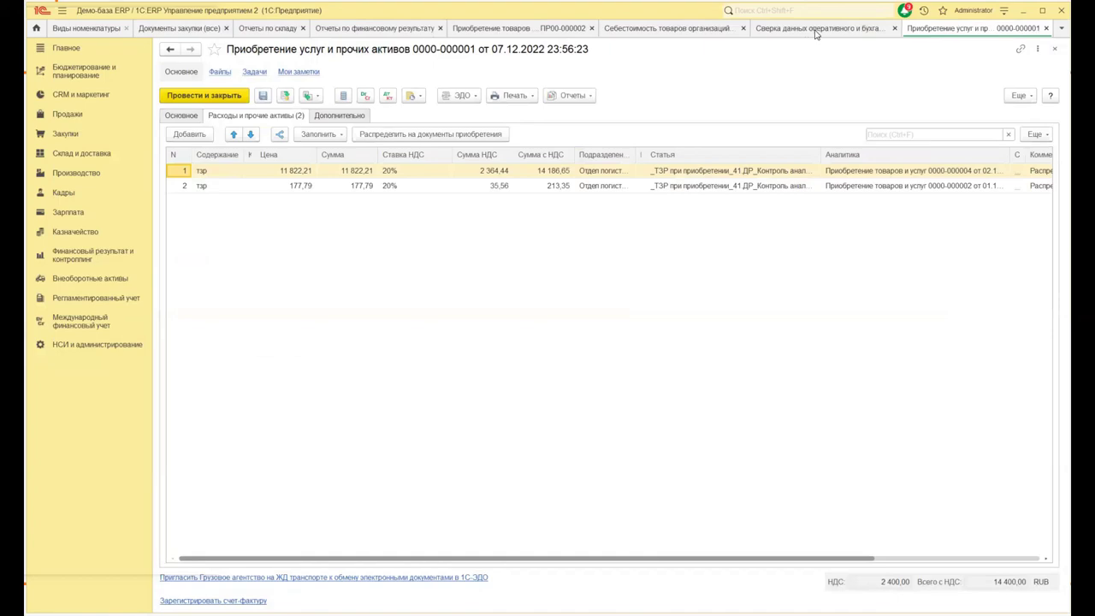
pyautogui.click(817, 35)
pyautogui.middleClick(756, 36)
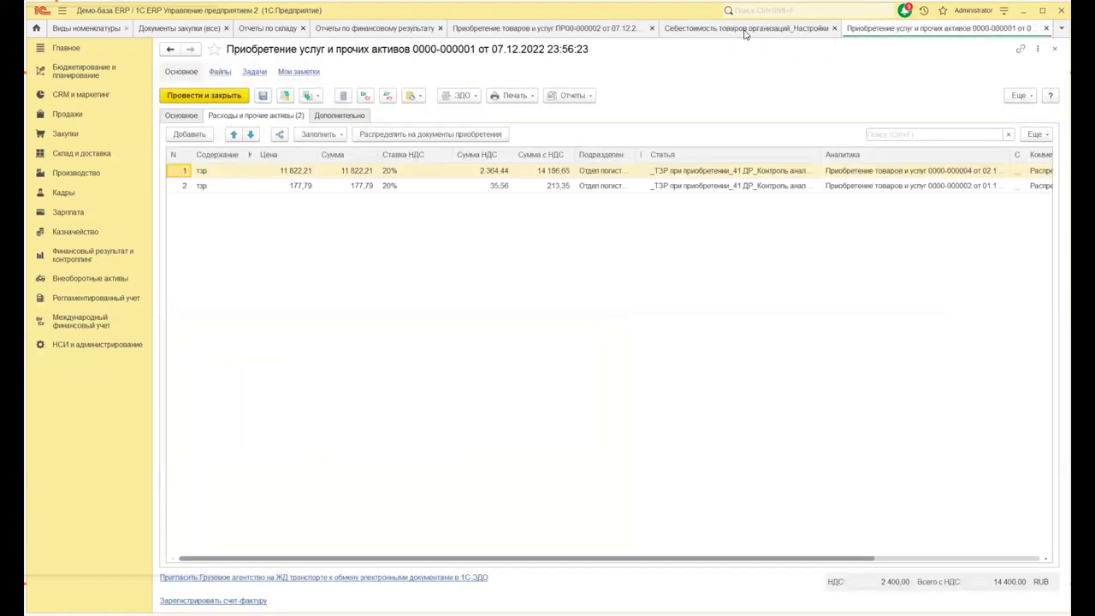
pyautogui.click(820, 34)
pyautogui.click(834, 28)
pyautogui.click(755, 31)
pyautogui.click(758, 28)
pyautogui.click(487, 34)
pyautogui.click(517, 28)
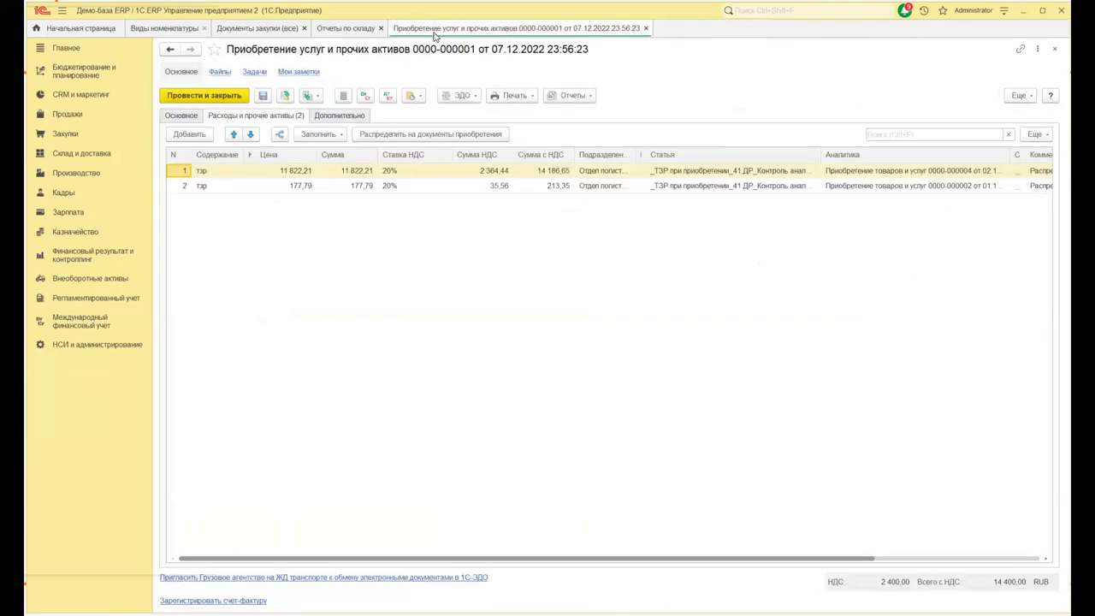
pyautogui.click(380, 28)
# - Widen the operation column of the purchase documents list and show the goods lines of the purchase «ТЗР 1 При поступлении»
pyautogui.click(254, 29)
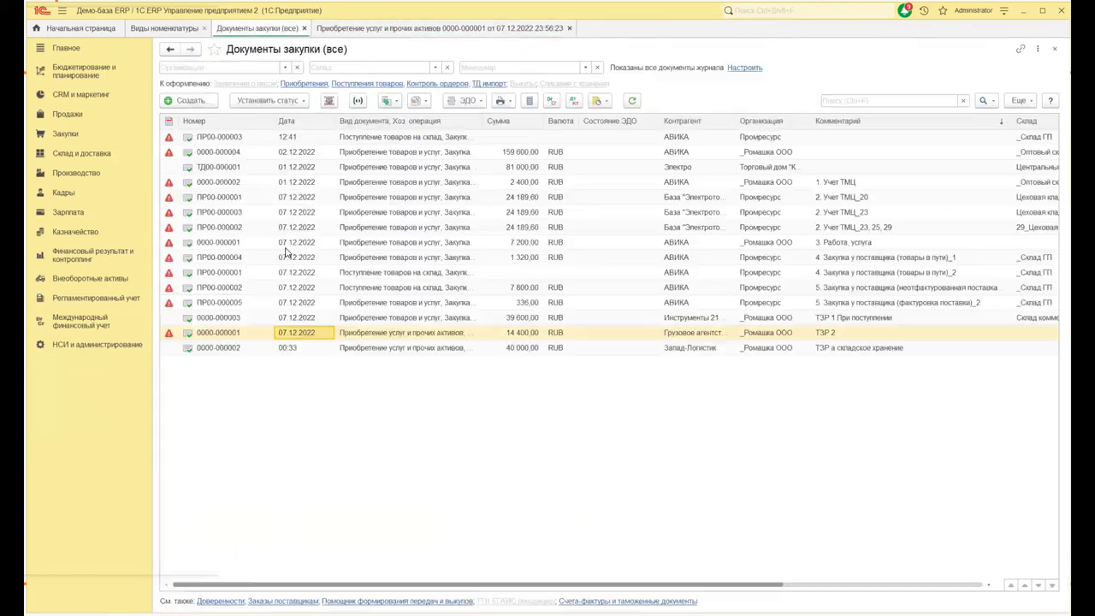
pyautogui.click(346, 319)
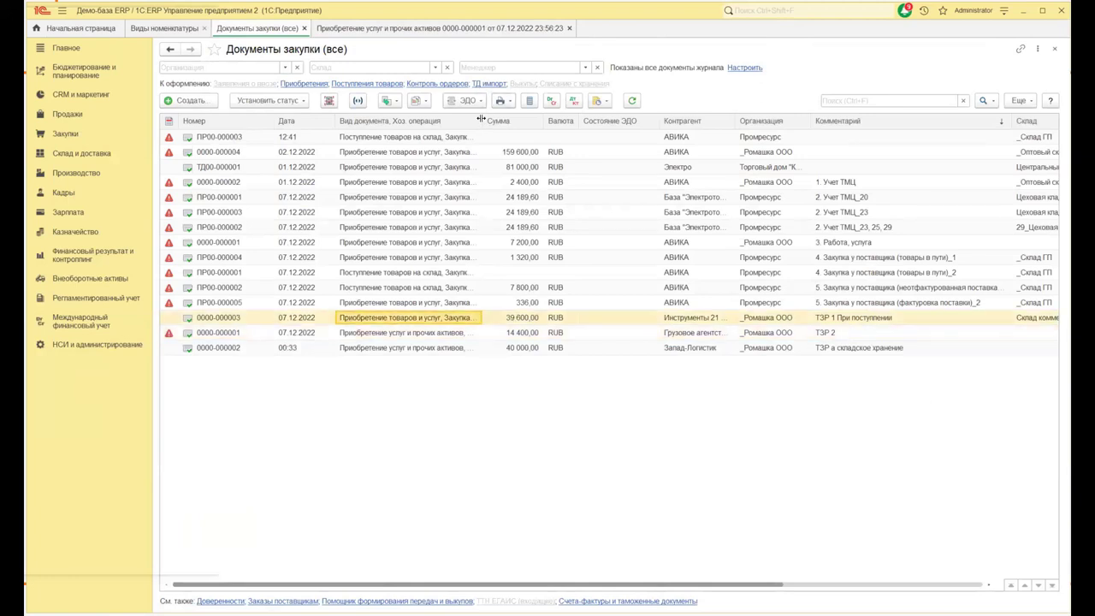
pyautogui.moveTo(481, 119); pyautogui.dragTo(538, 121)
pyautogui.doubleClick(427, 322)
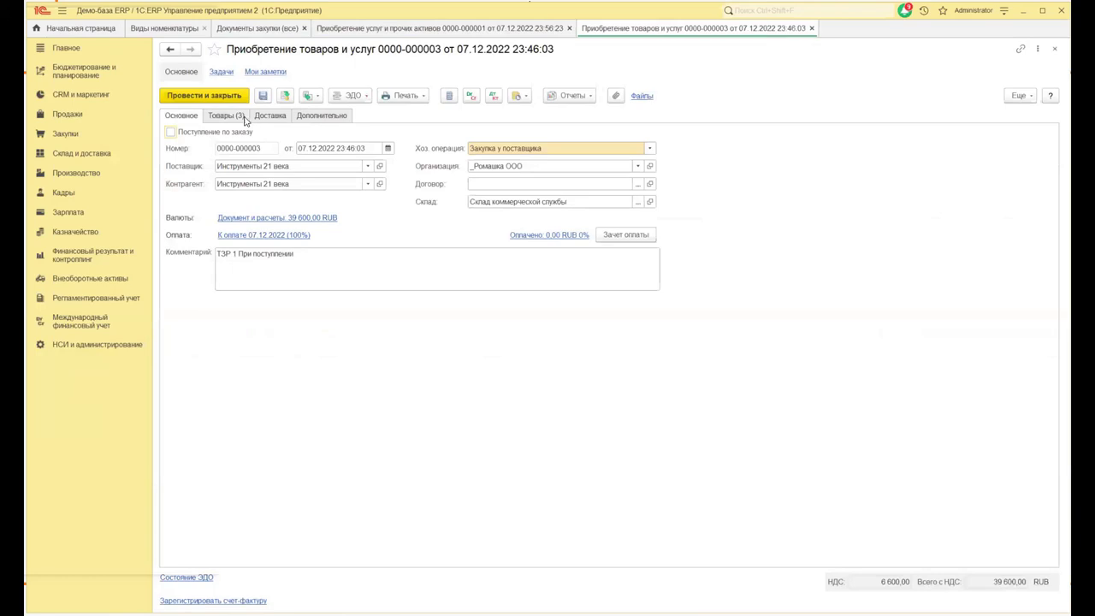
pyautogui.click(228, 117)
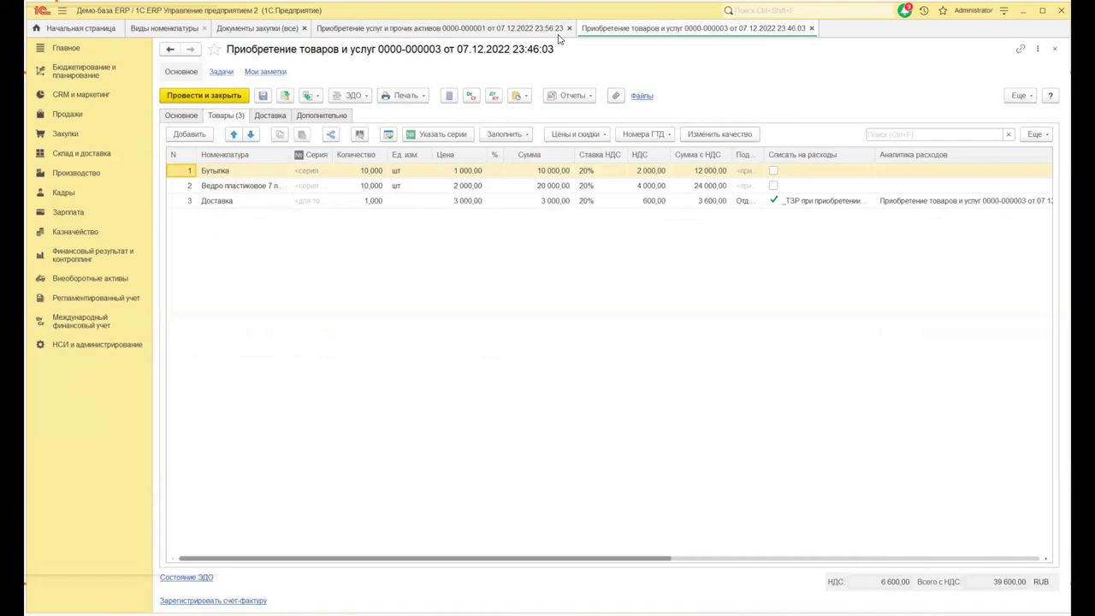
# - Compare the «Содержание» entries of the services purchase «ТЗР 2» with the «Доставка» item line of the goods purchase
pyautogui.click(472, 29)
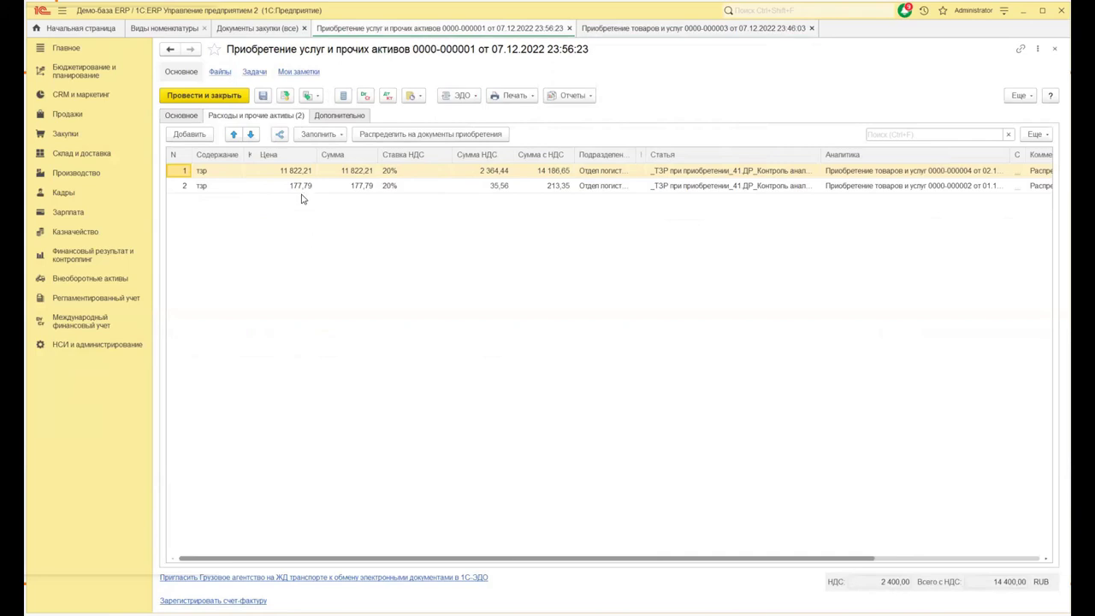
pyautogui.doubleClick(243, 171)
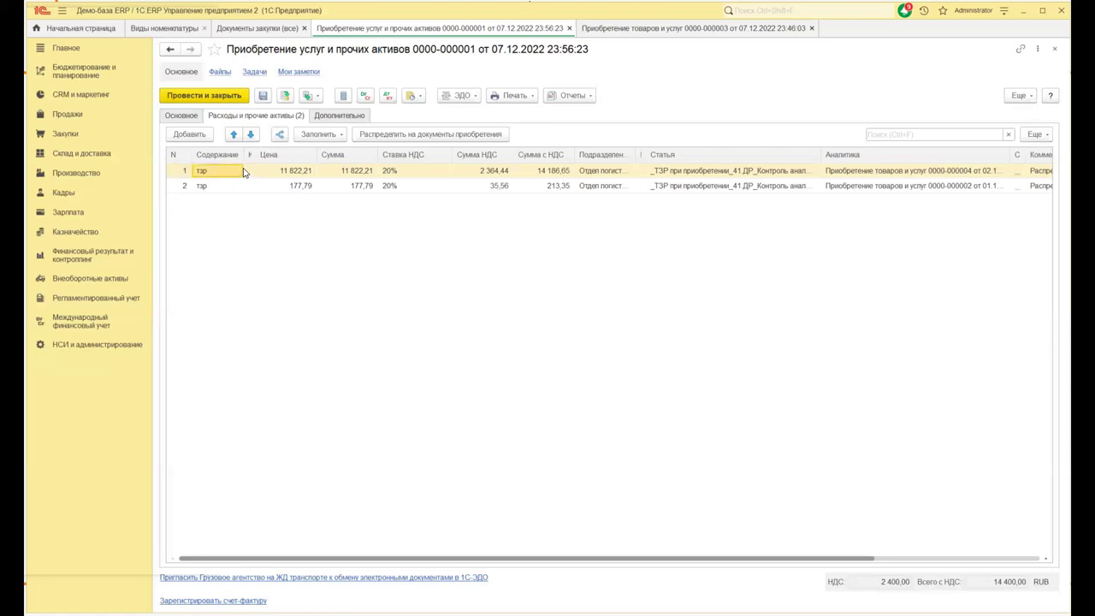
pyautogui.doubleClick(224, 186)
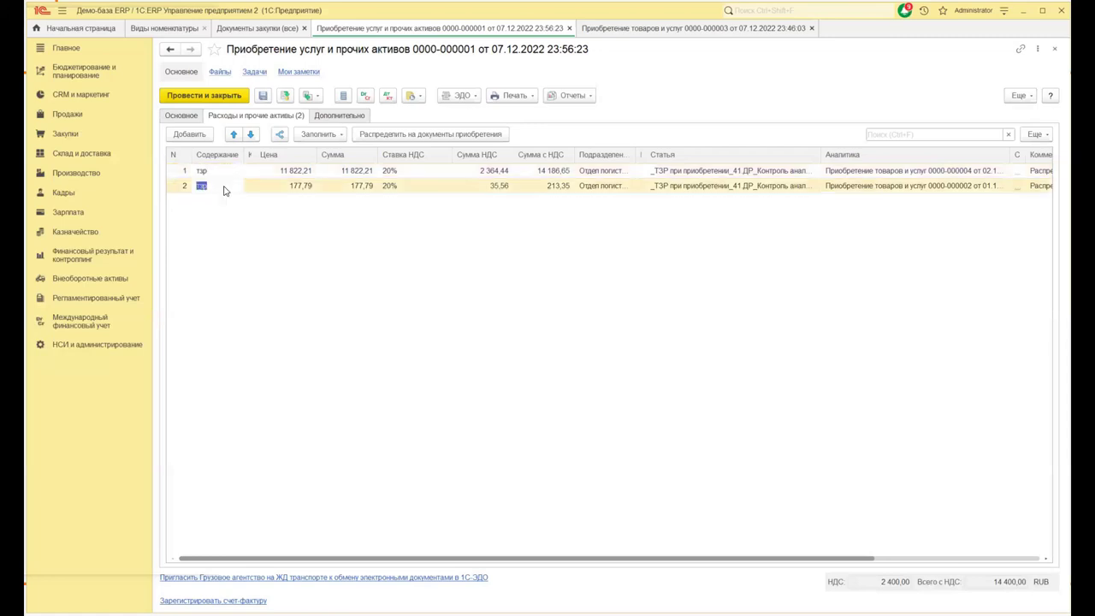
pyautogui.click(230, 232)
pyautogui.click(635, 28)
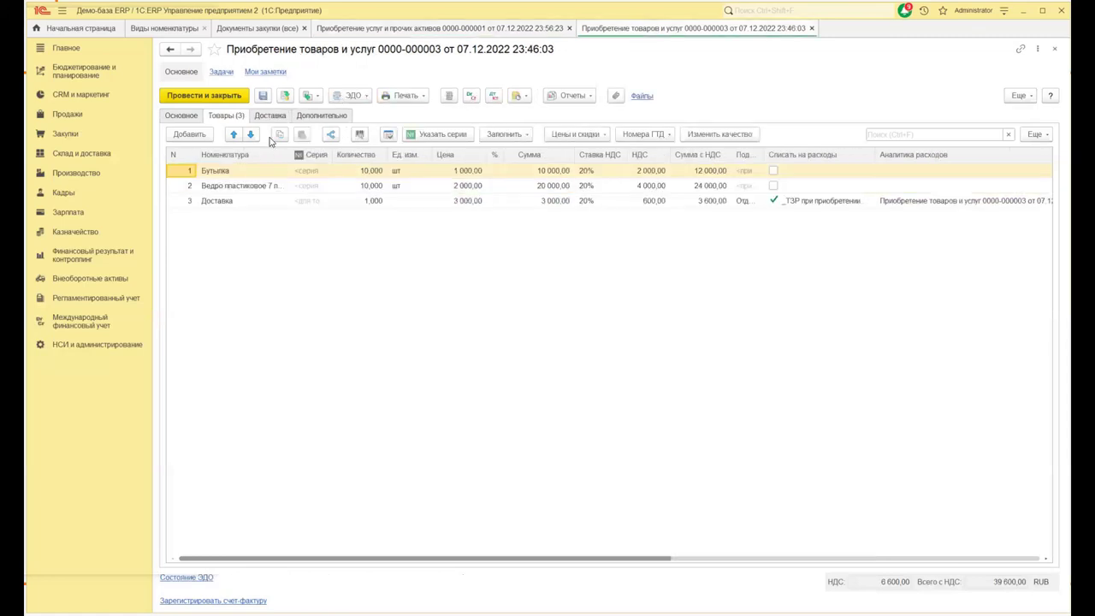
pyautogui.doubleClick(251, 199)
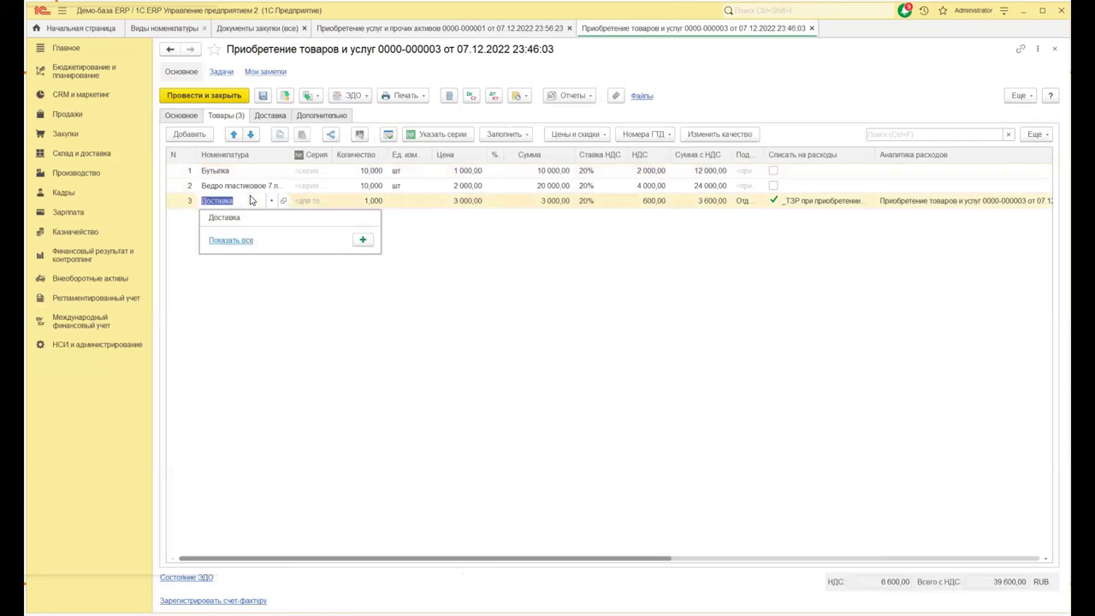
pyautogui.click(226, 275)
# - Open the expense item «_ТЗР при приобретении_41.ДР_Контроль аналитики» from the second line of the services purchase «ТЗР 2»
pyautogui.click(425, 29)
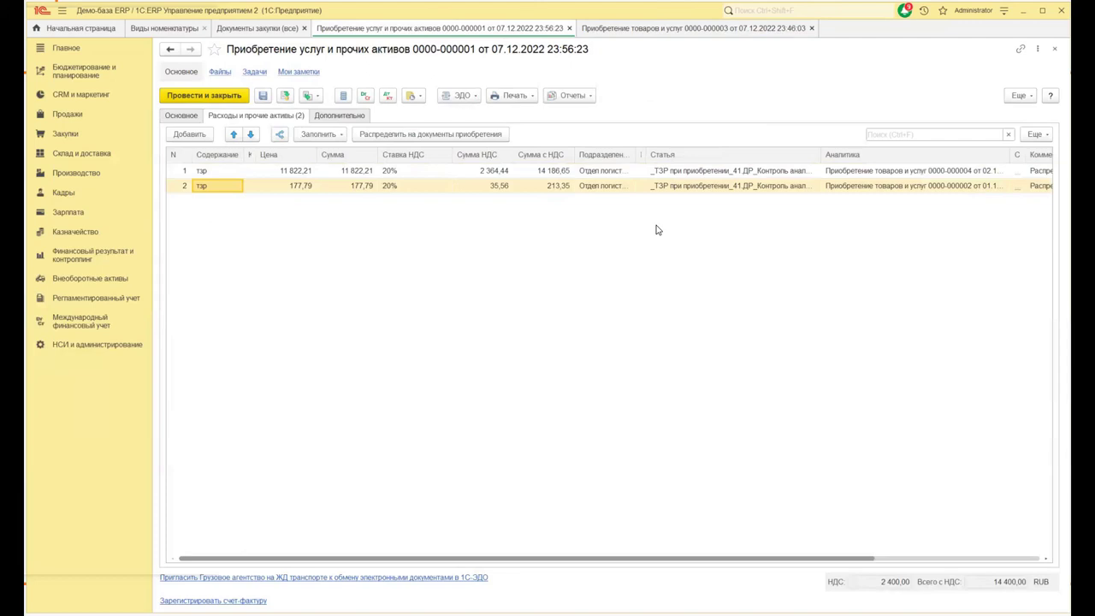
pyautogui.doubleClick(777, 185)
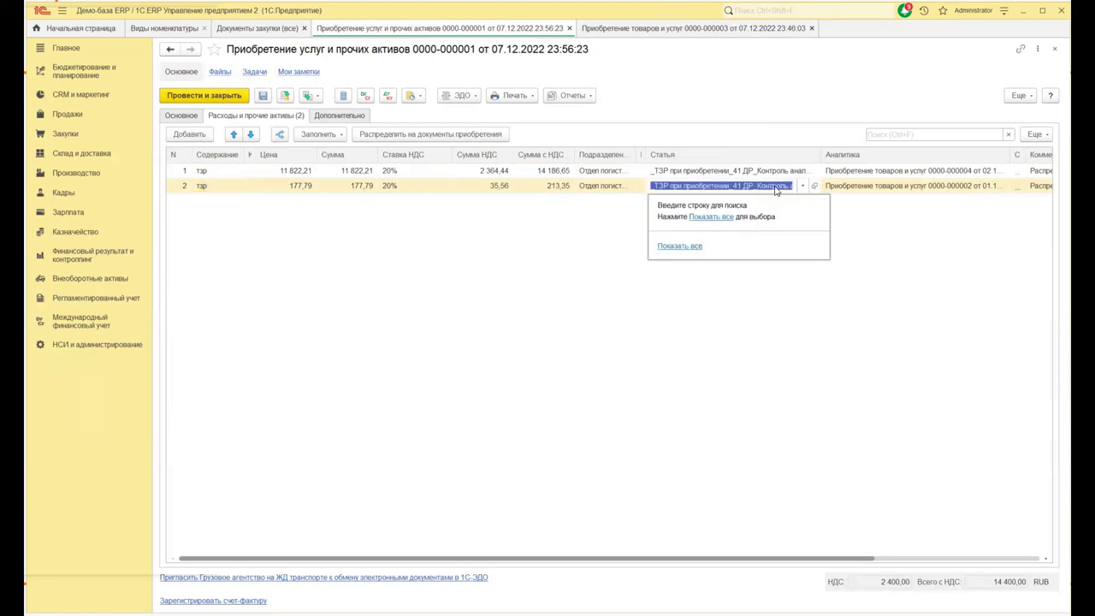
pyautogui.click(814, 186)
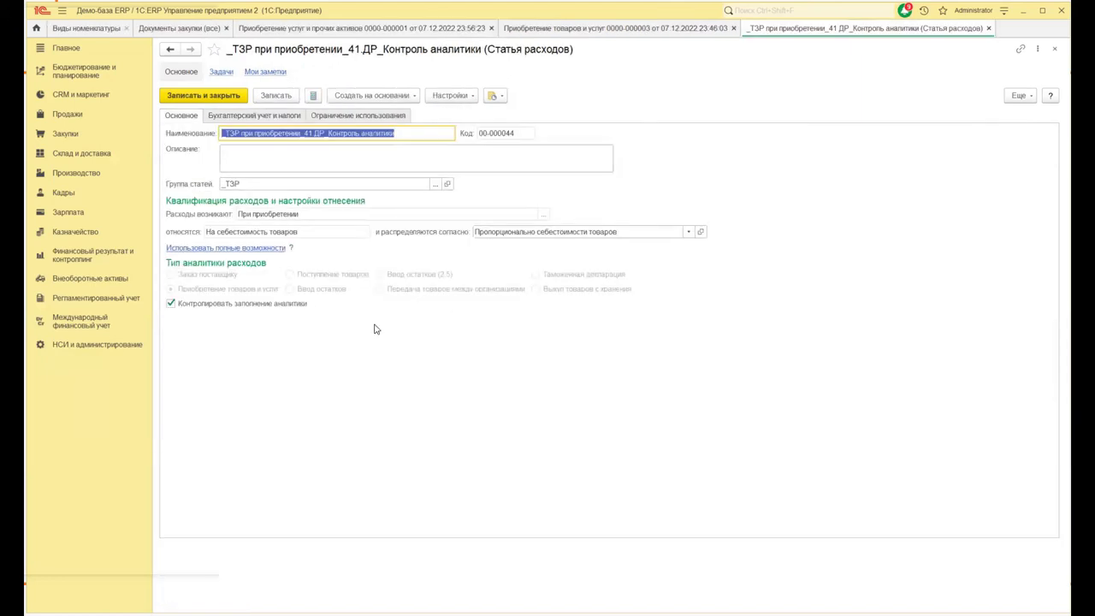
# - Unlock the expense item's attributes for editing, covering the expense category, expense analytics and regulated accounting settings
pyautogui.click(1019, 96)
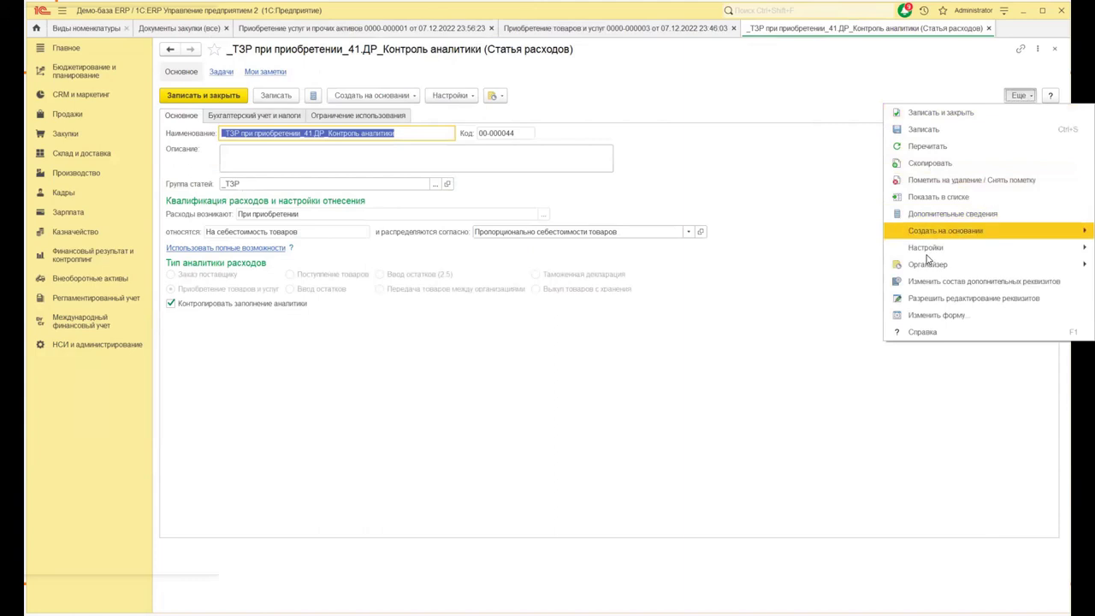
pyautogui.click(922, 300)
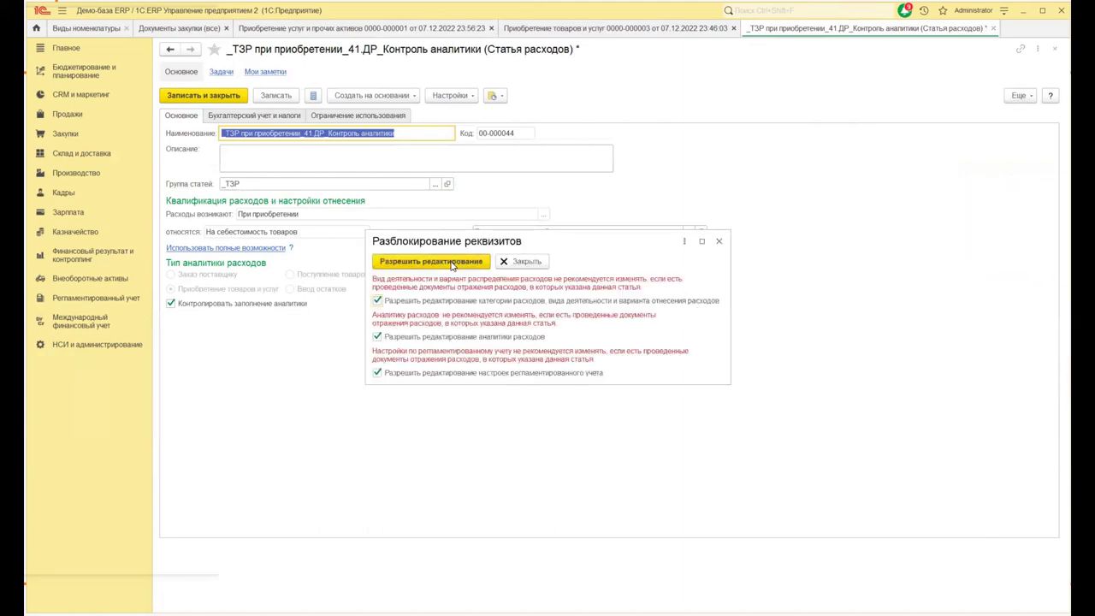
pyautogui.click(358, 259)
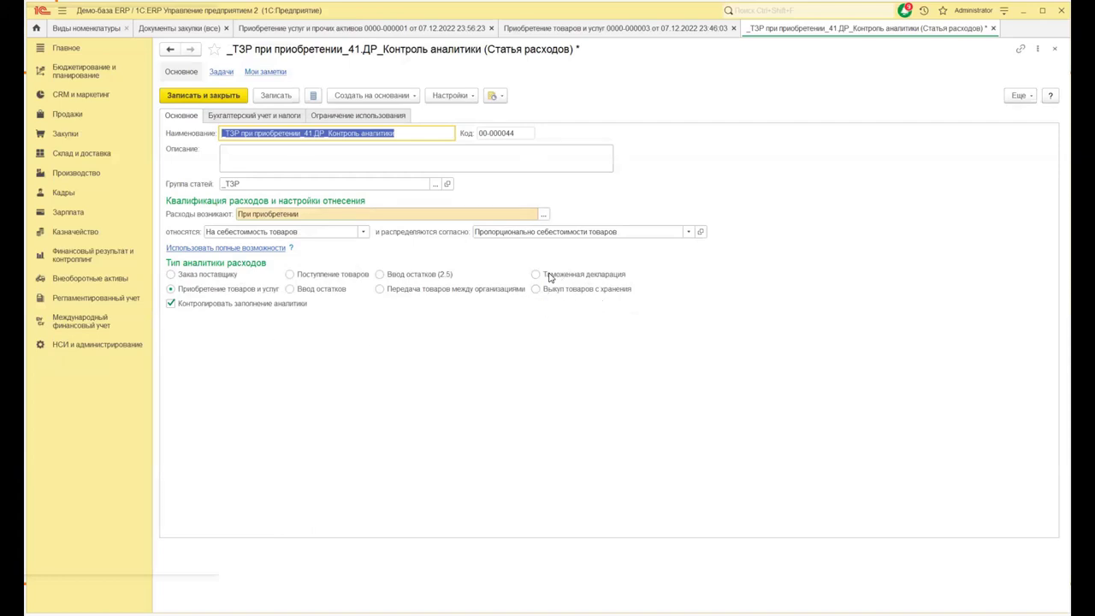
# - Review the «Учет НДС» settings in the administration section «Учет НДС, импорт и экспорт» and close that window
pyautogui.click(92, 345)
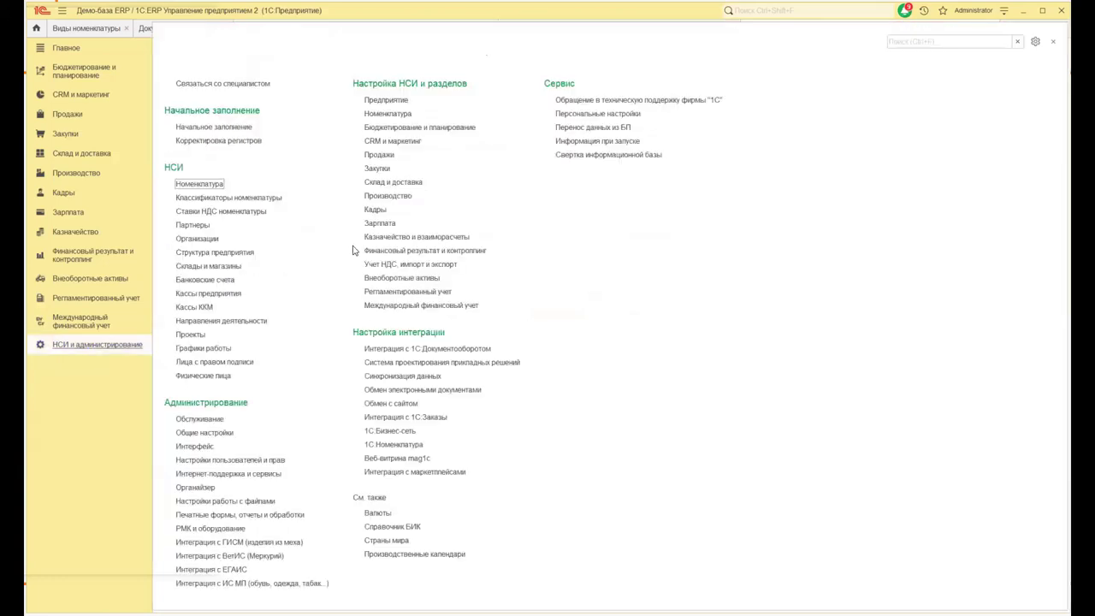
pyautogui.click(394, 267)
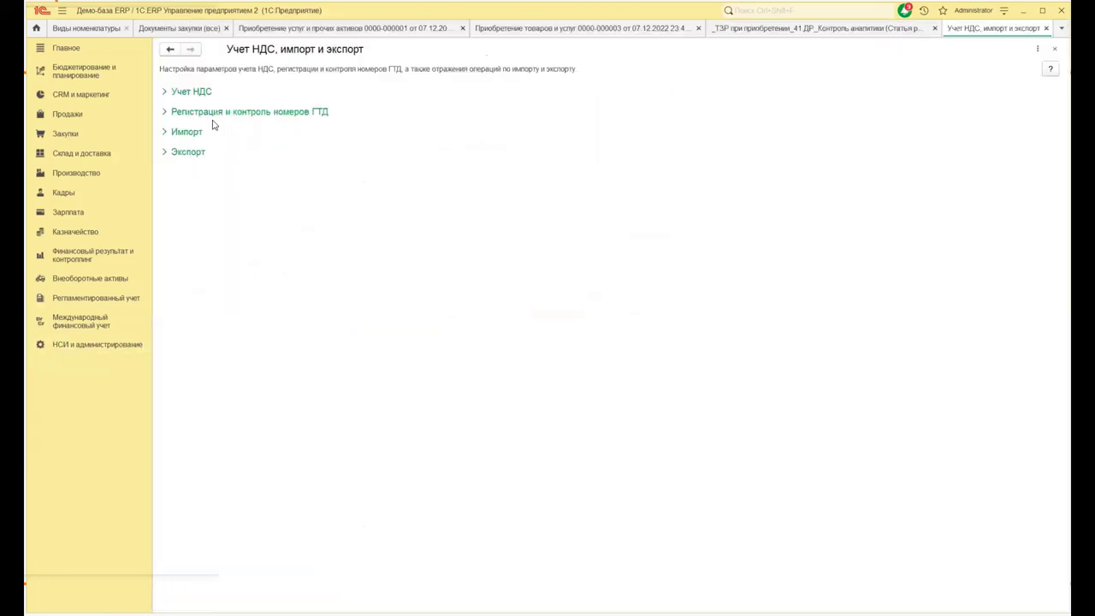
pyautogui.click(163, 90)
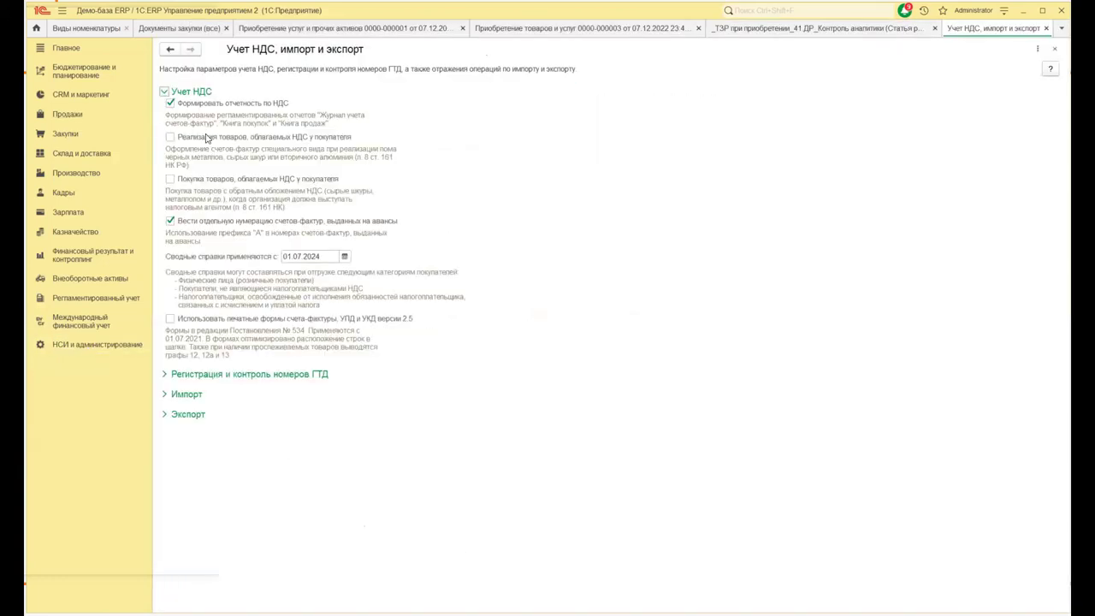
pyautogui.click(1054, 49)
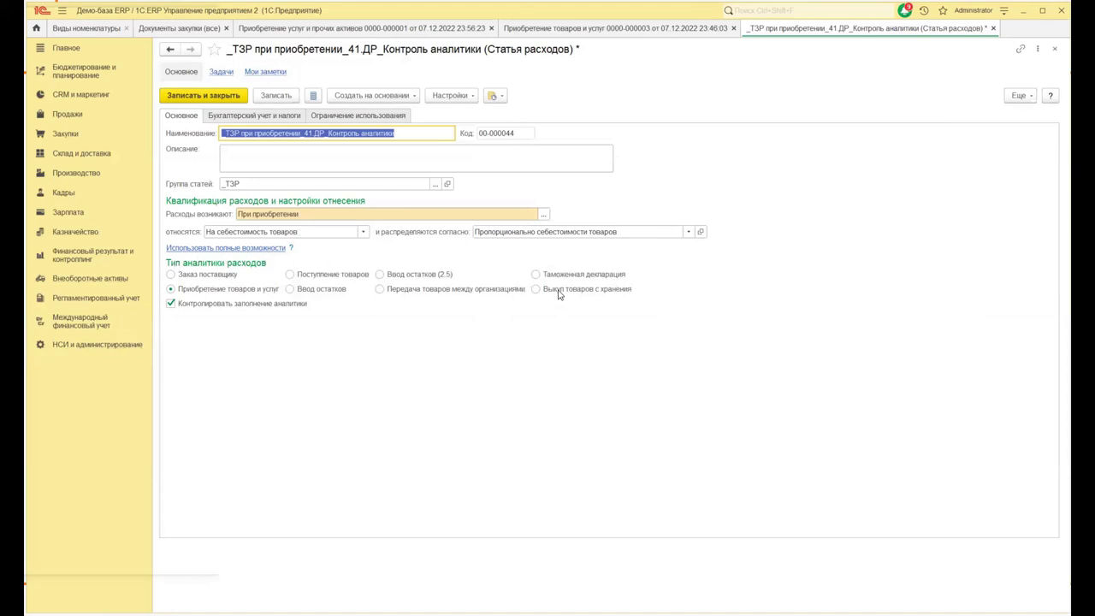
# - Close the expense item and delete the second expense line from the services purchase «ТЗР 2»
pyautogui.click(1055, 49)
pyautogui.click(587, 337)
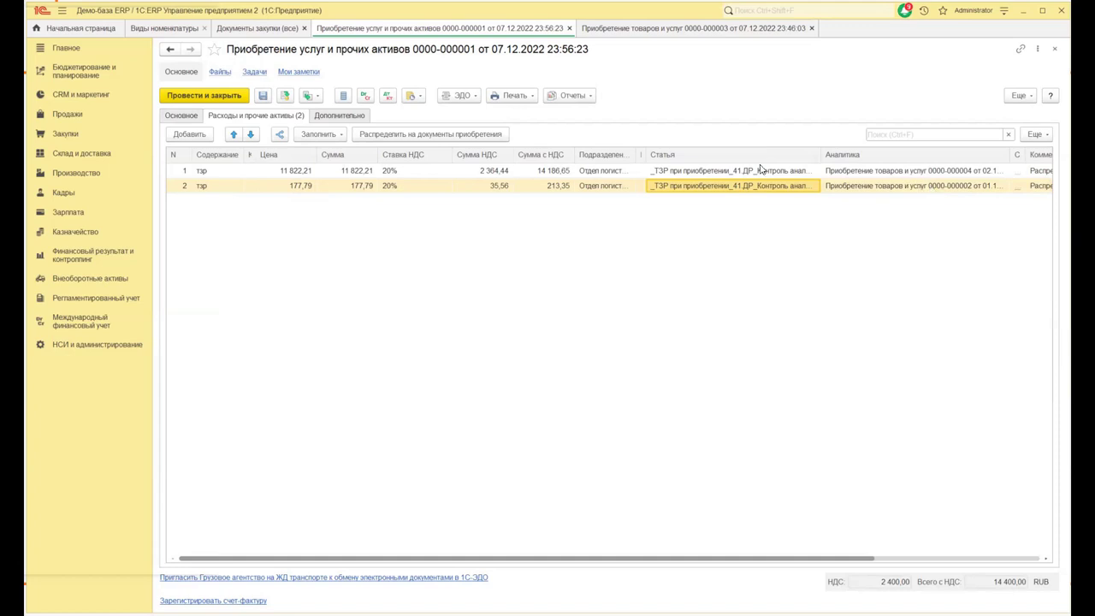
pyautogui.click(288, 190)
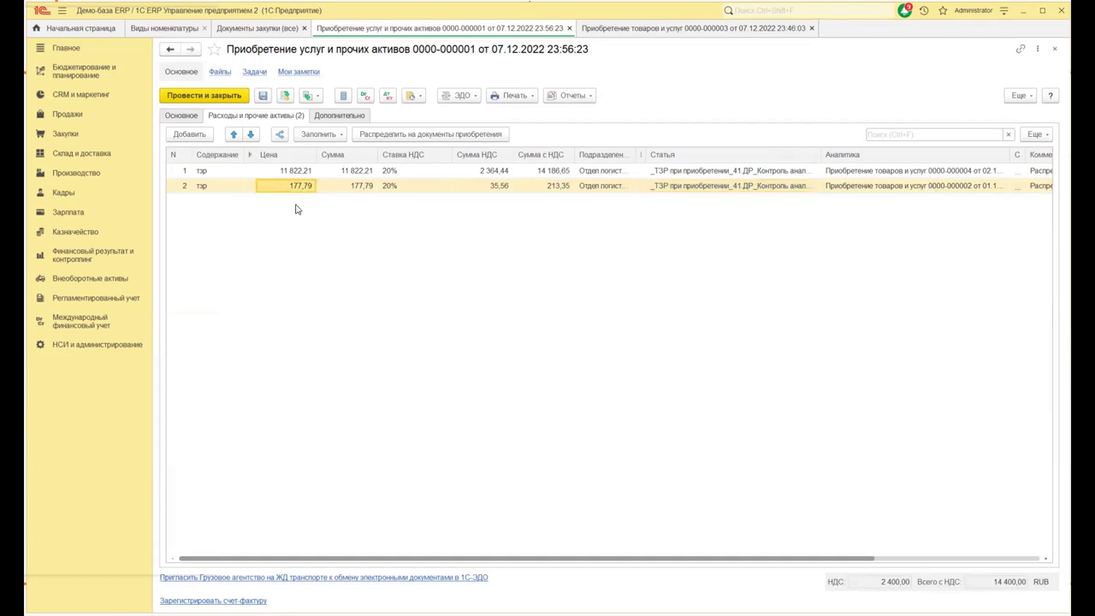
pyautogui.press('Delete')
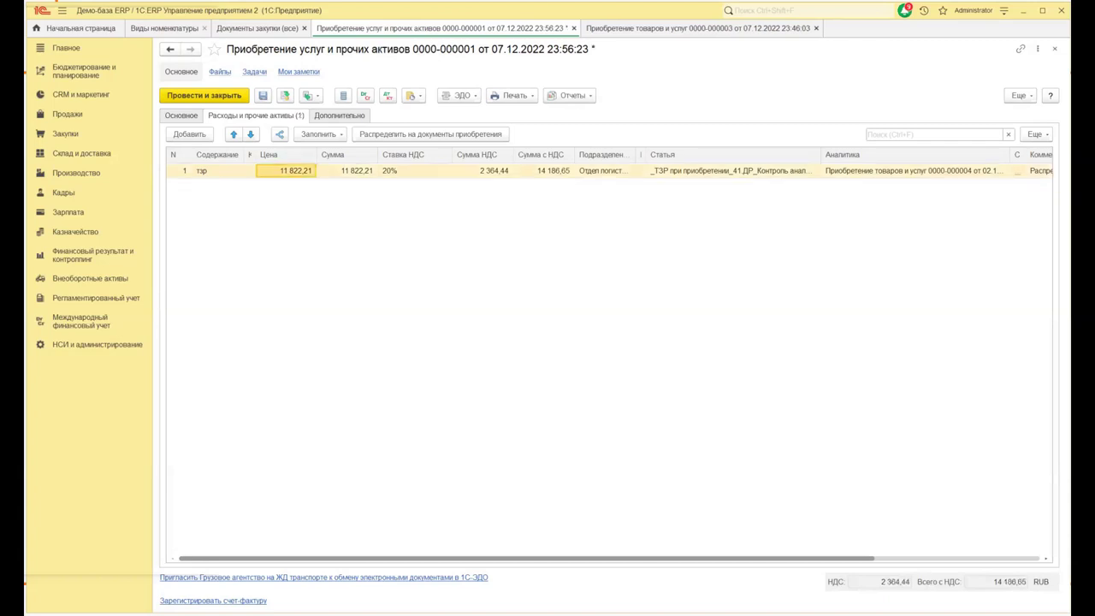
# - Look through the goods purchases selectable as the remaining line's analytics and check the organisation in the services purchase's main details
pyautogui.click(839, 177)
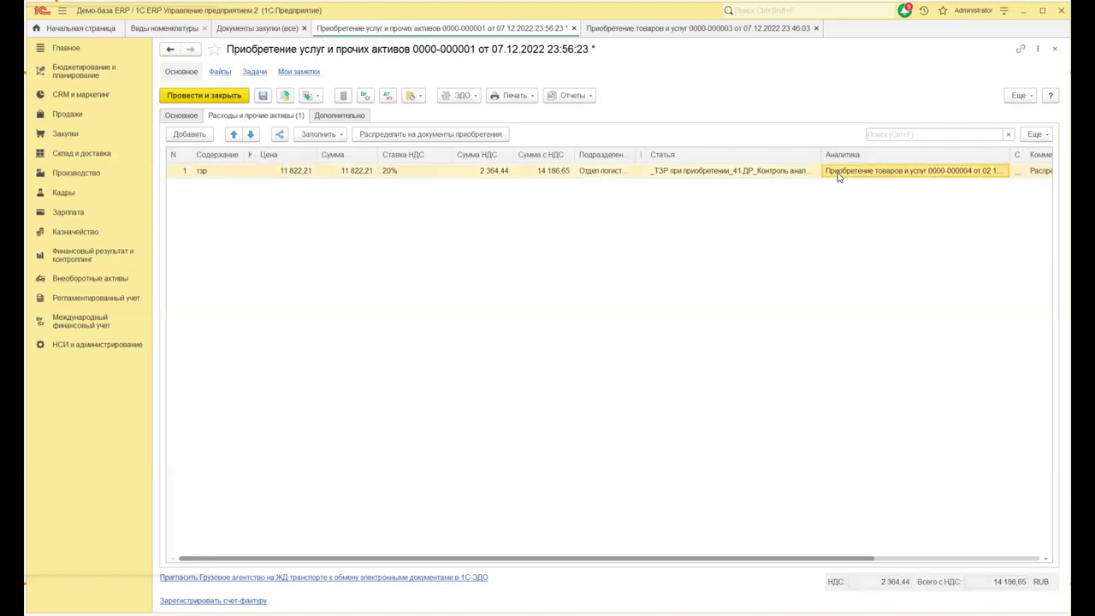
pyautogui.click(967, 178)
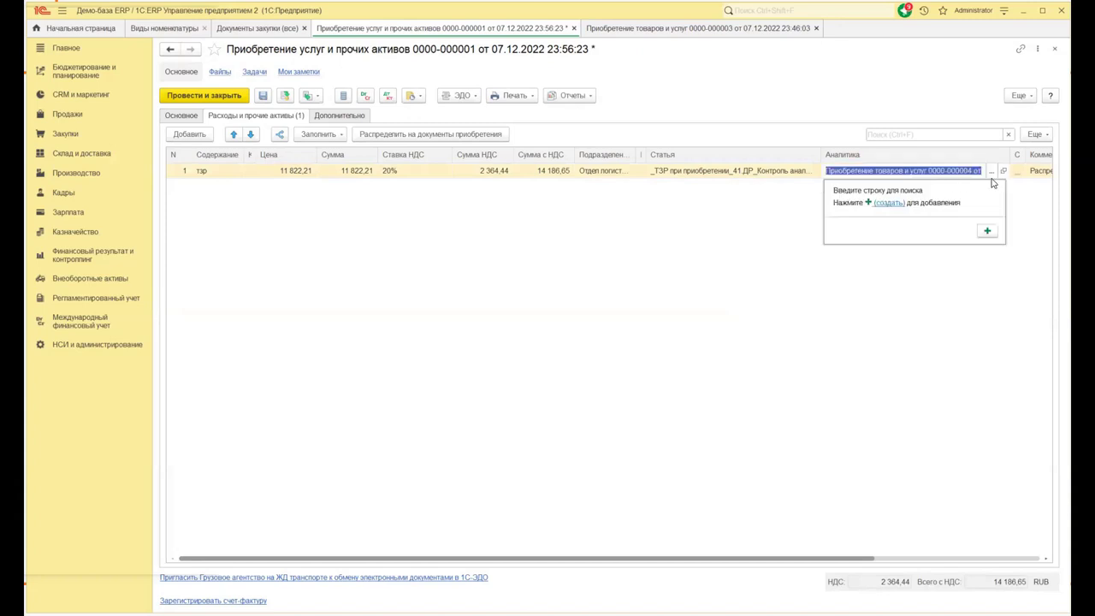
pyautogui.click(991, 172)
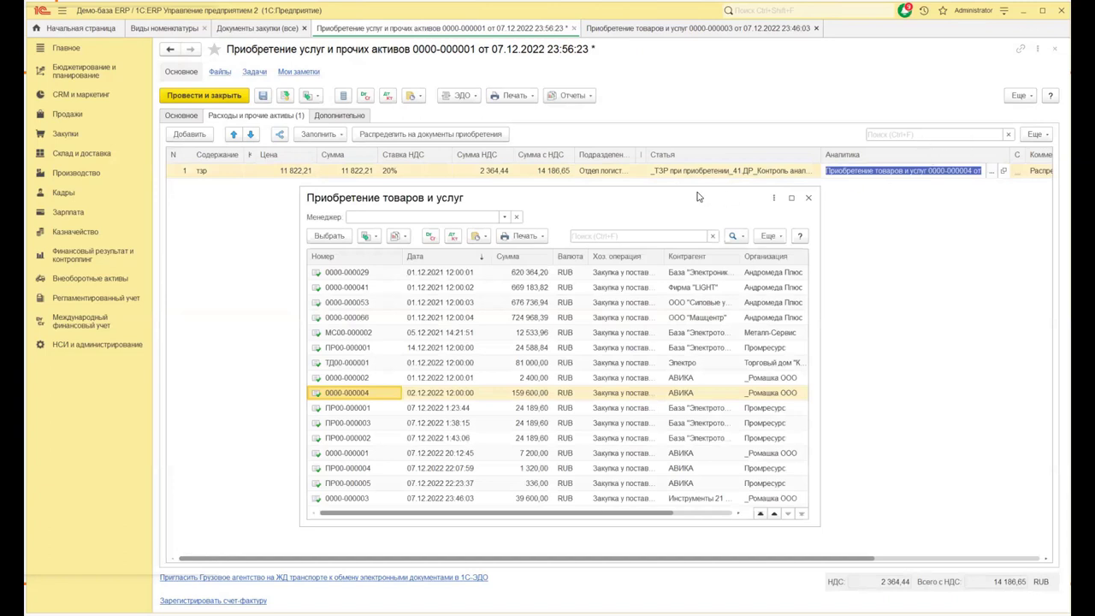
pyautogui.moveTo(698, 197); pyautogui.dragTo(670, 195)
pyautogui.click(780, 196)
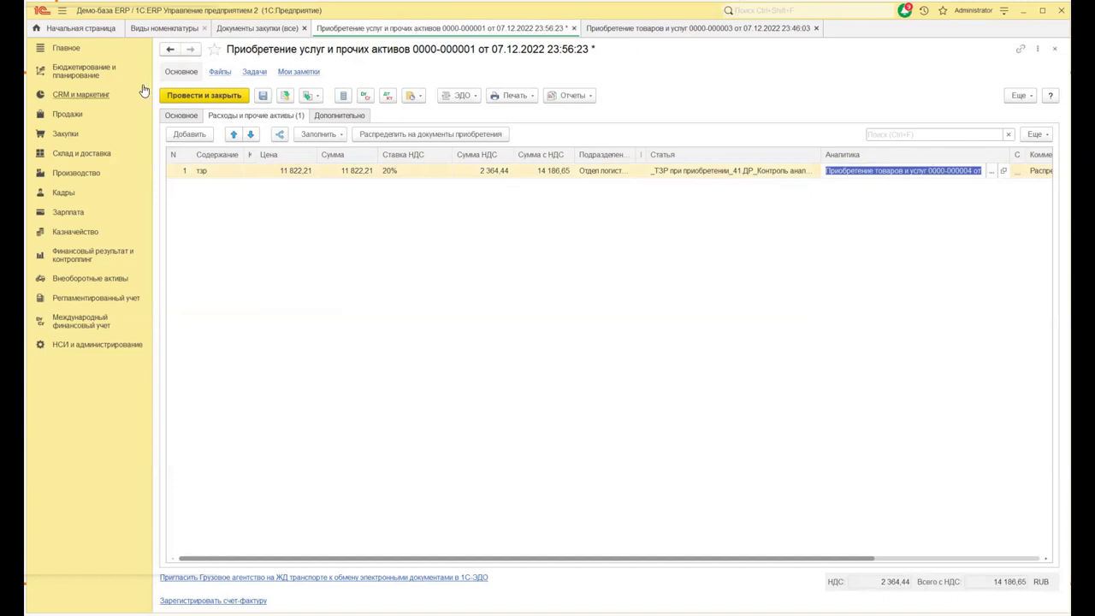
pyautogui.click(172, 118)
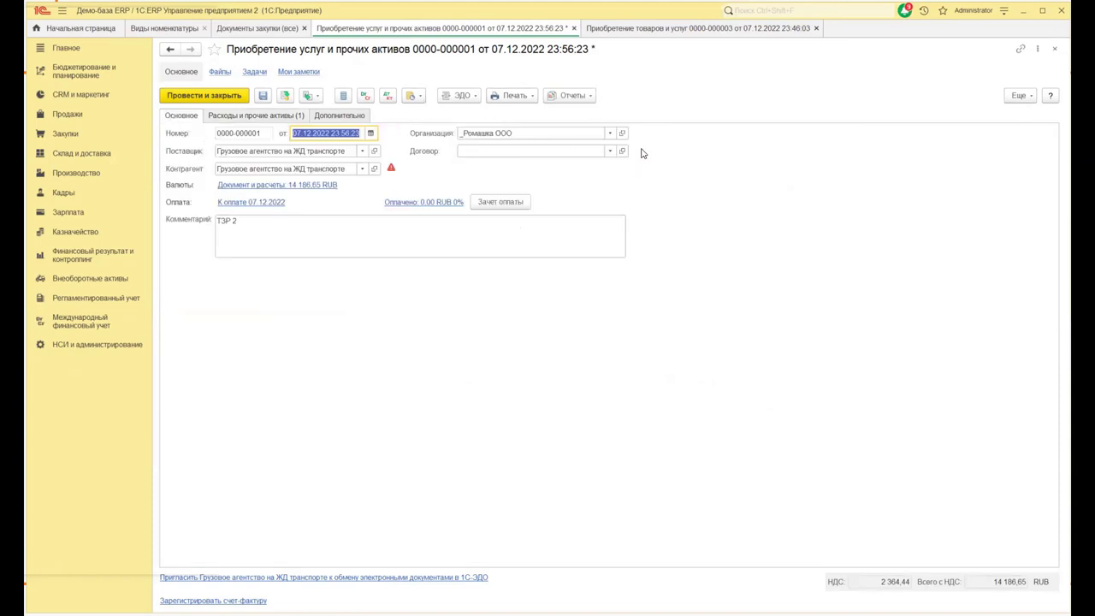
pyautogui.click(247, 116)
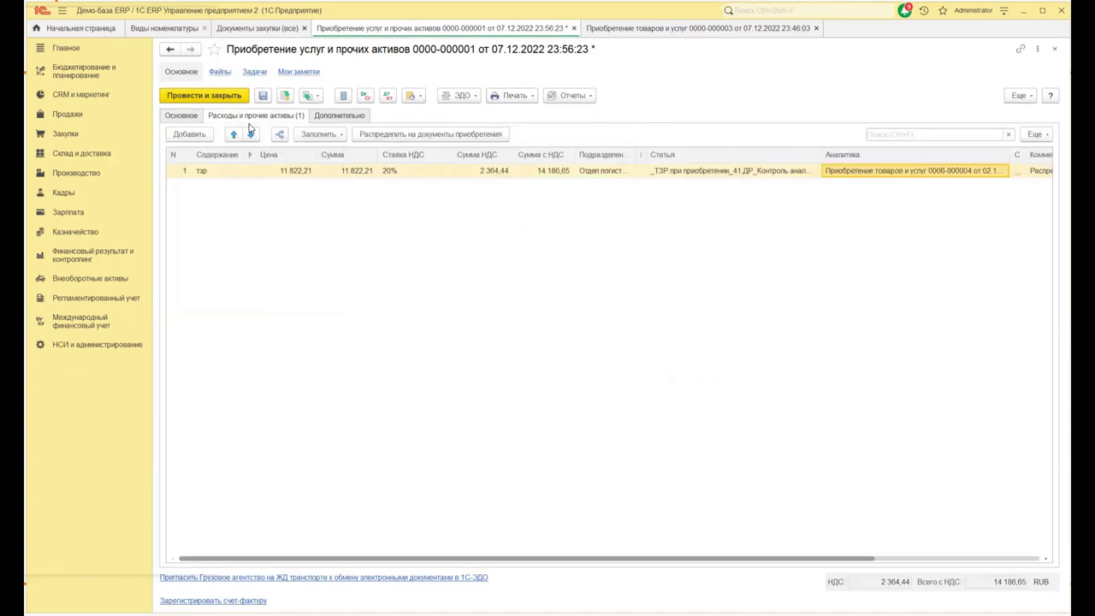
# - Filter the goods purchases selectable as the line's analytics by organisation «_Ромашка ООО» and close the list without choosing one
pyautogui.click(992, 174)
pyautogui.press('Escape')
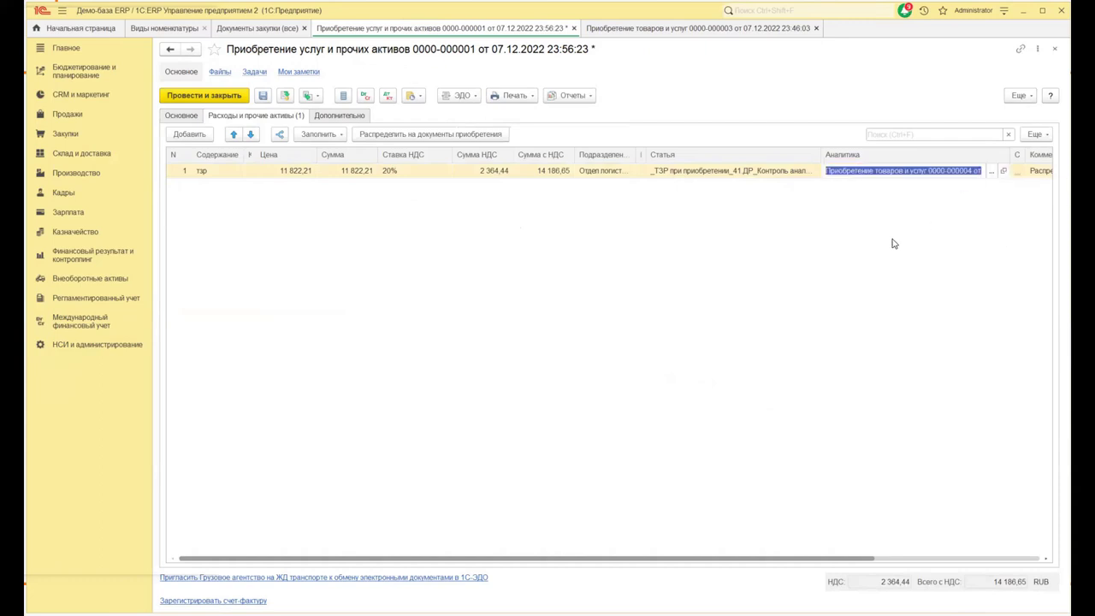
pyautogui.click(991, 171)
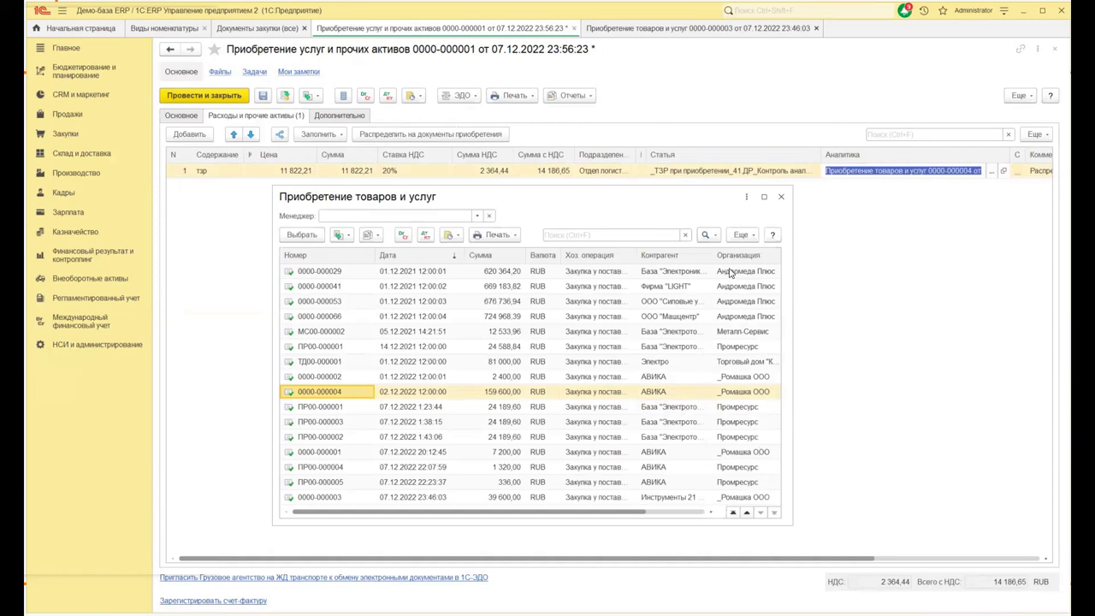
pyautogui.rightClick(737, 395)
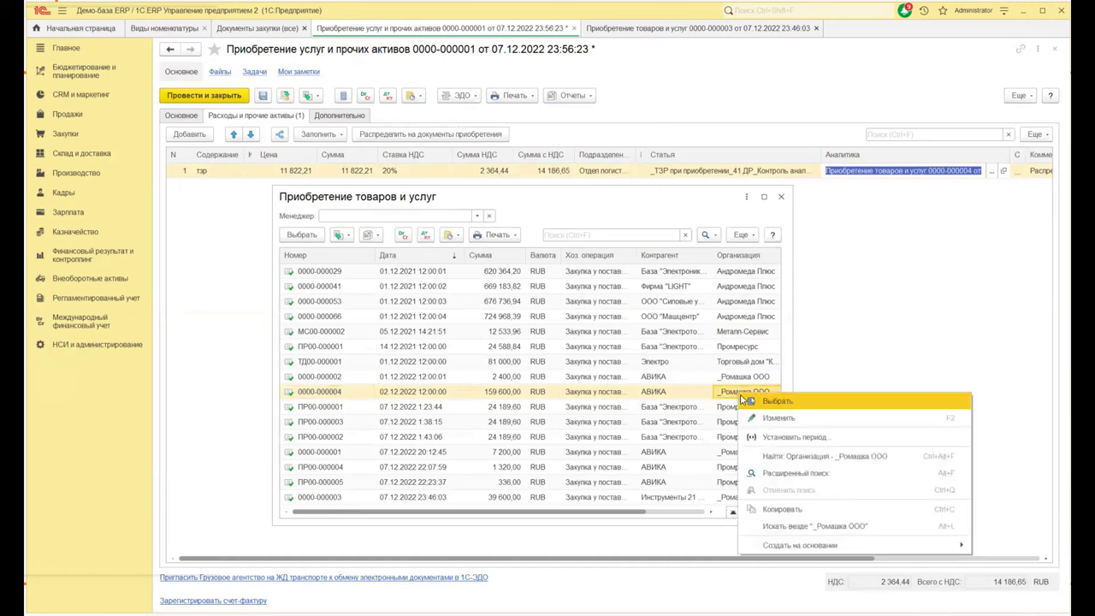
pyautogui.click(794, 462)
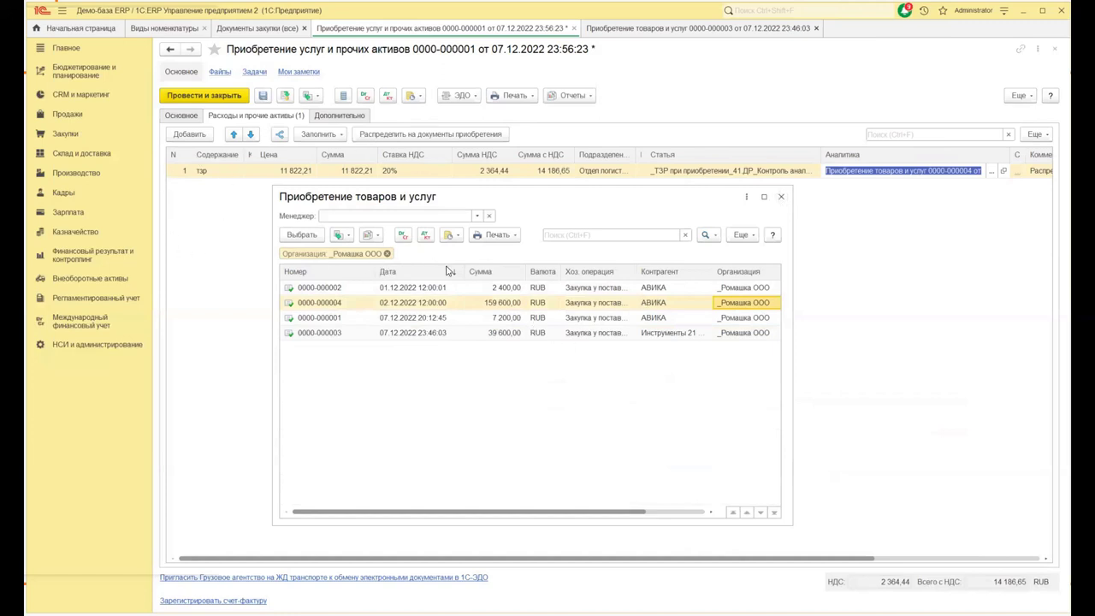
pyautogui.click(781, 198)
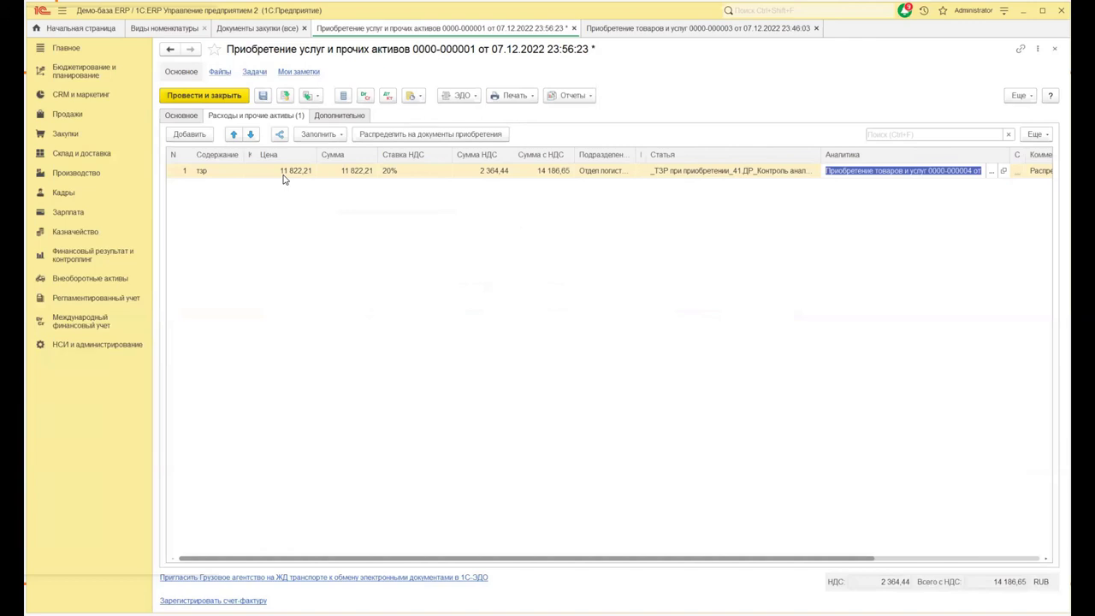
# - Cancel the posting of the services purchase «ТЗР 2»
pyautogui.click(318, 216)
pyautogui.click(1023, 96)
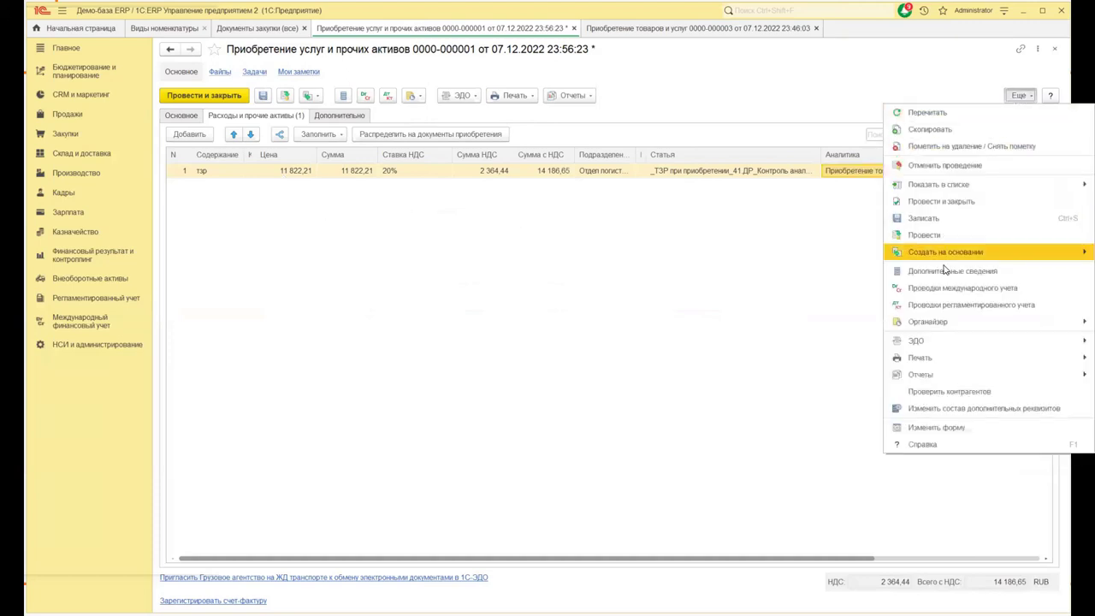
pyautogui.click(945, 165)
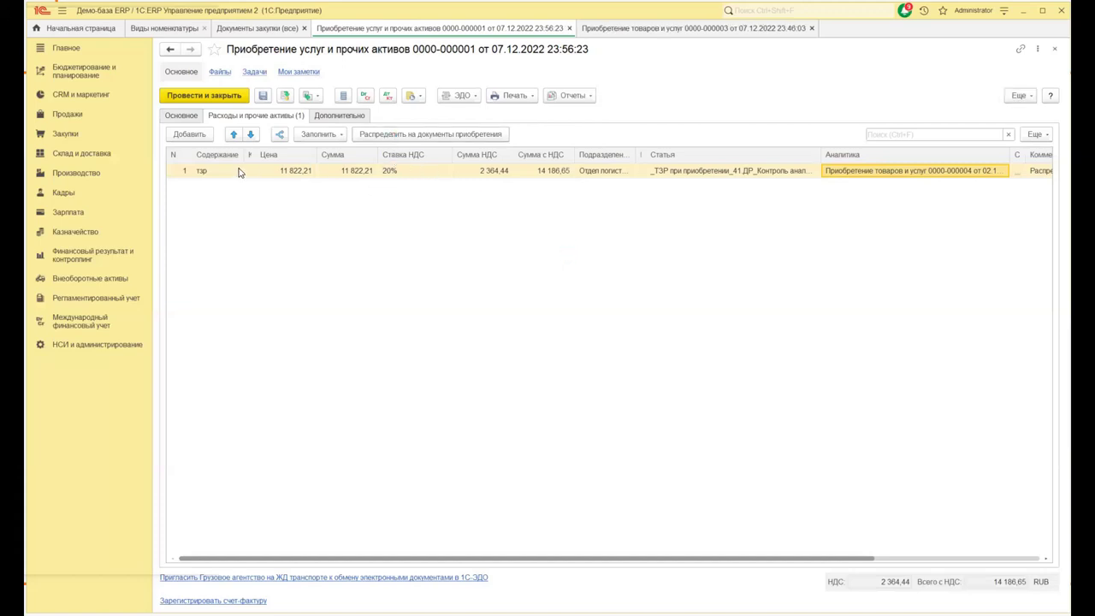
# - Check the line's department, expense item and analytics, and open the distribution of its cost across purchase documents
pyautogui.click(579, 177)
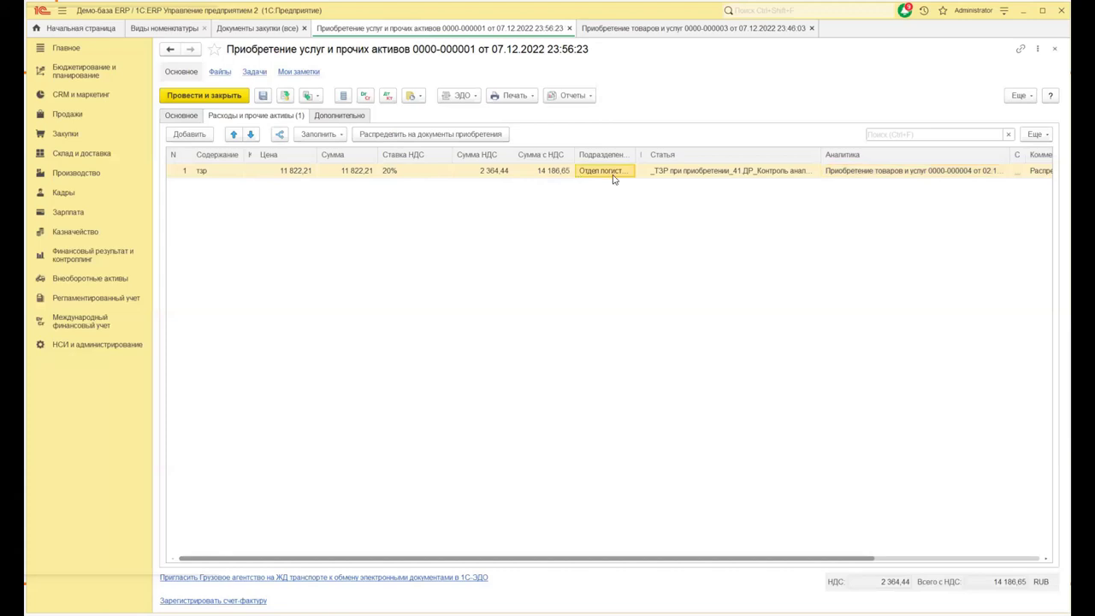
pyautogui.click(661, 175)
pyautogui.click(842, 175)
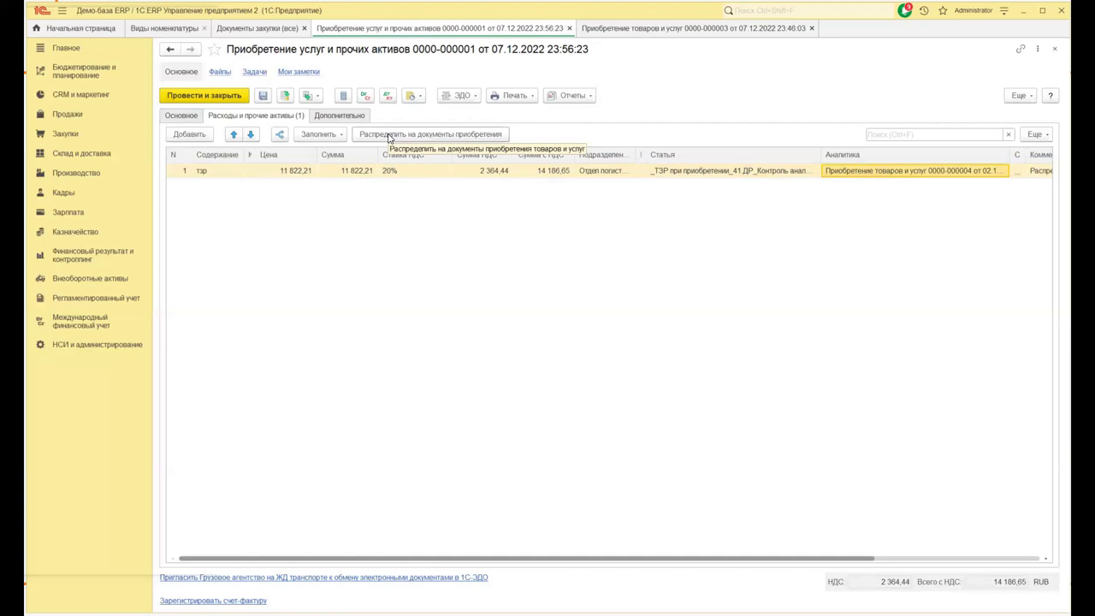
pyautogui.click(486, 137)
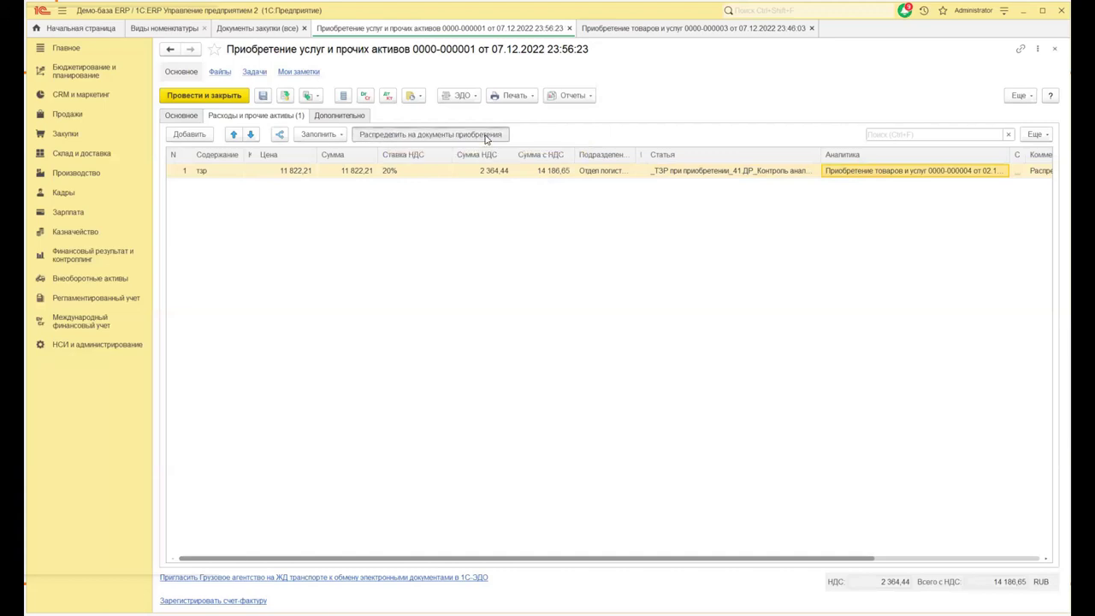
pyautogui.moveTo(489, 196); pyautogui.dragTo(375, 139)
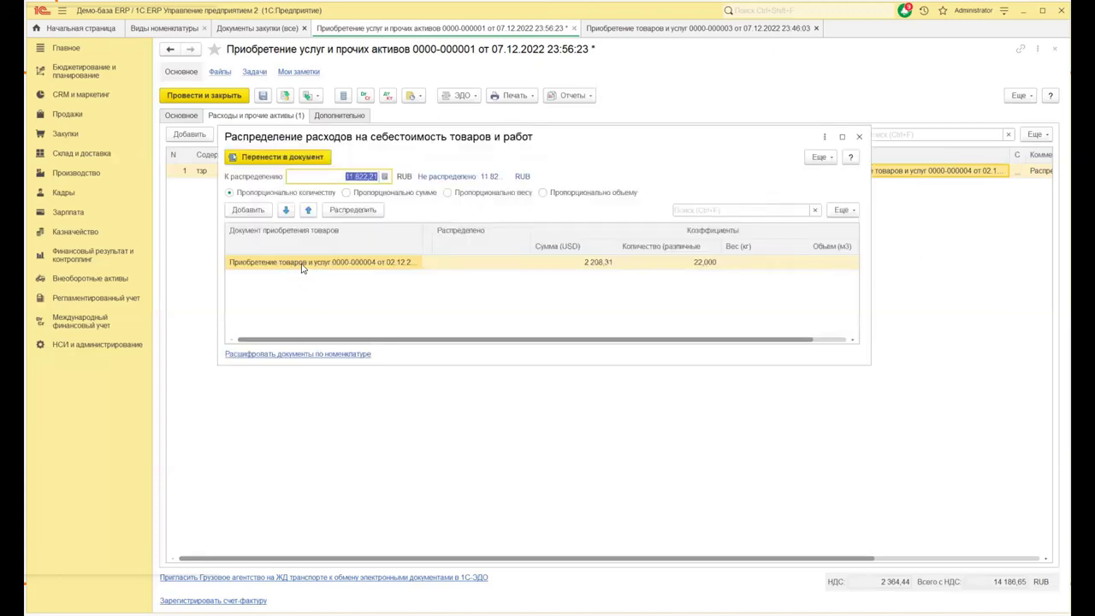
# - Add the goods purchase of 07.12.2022 23:46:03 to the cost distribution, filtering the purchase list by organisation «_Ромашка ООО»
pyautogui.click(247, 210)
pyautogui.click(260, 350)
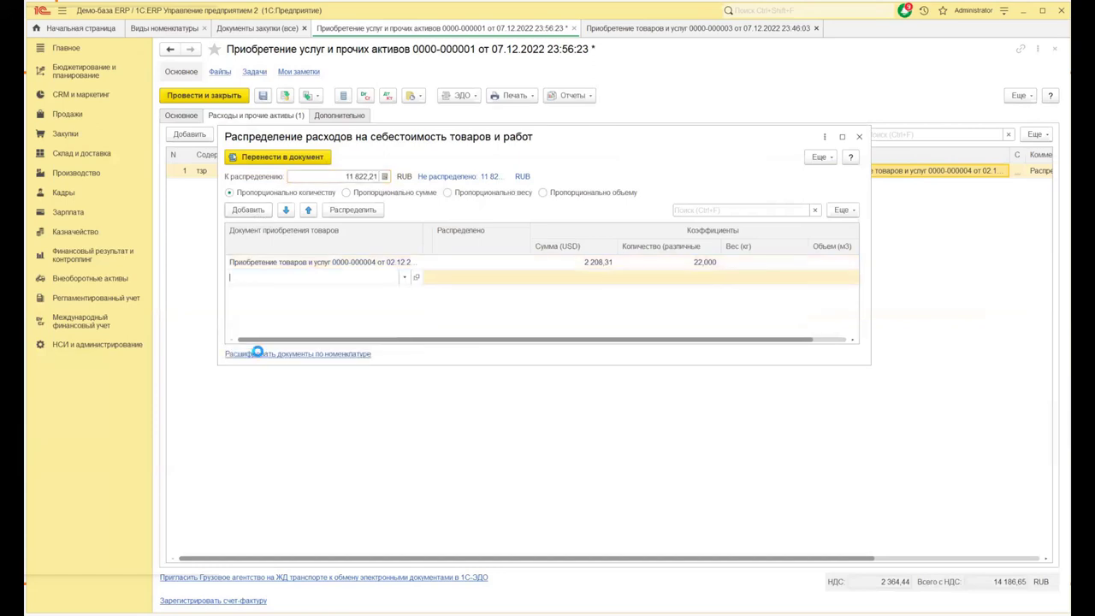
pyautogui.rightClick(751, 468)
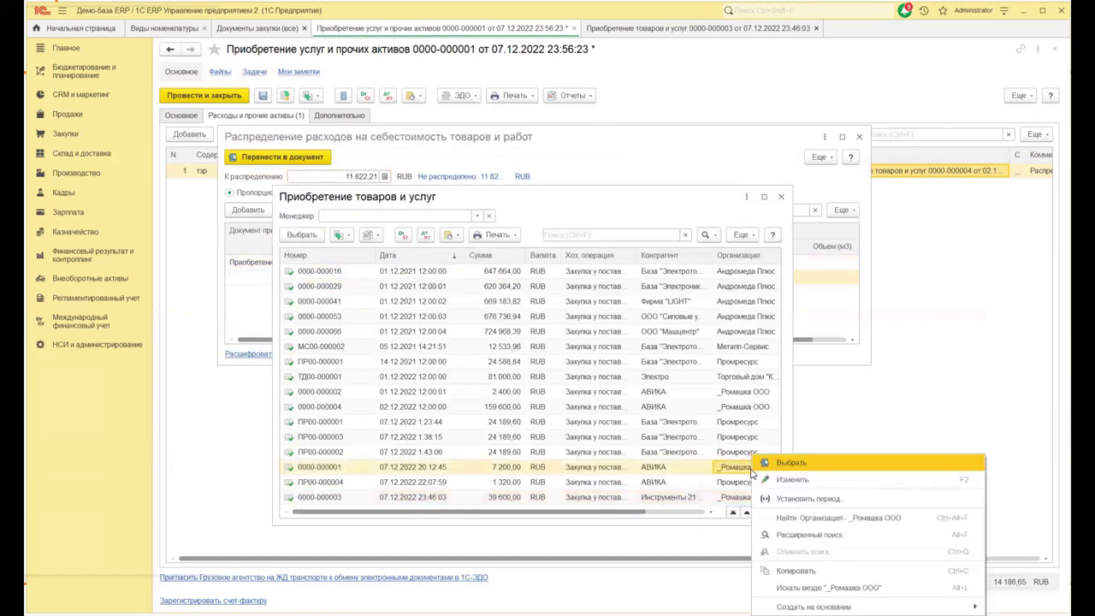
pyautogui.click(802, 518)
pyautogui.moveTo(569, 508); pyautogui.dragTo(610, 520)
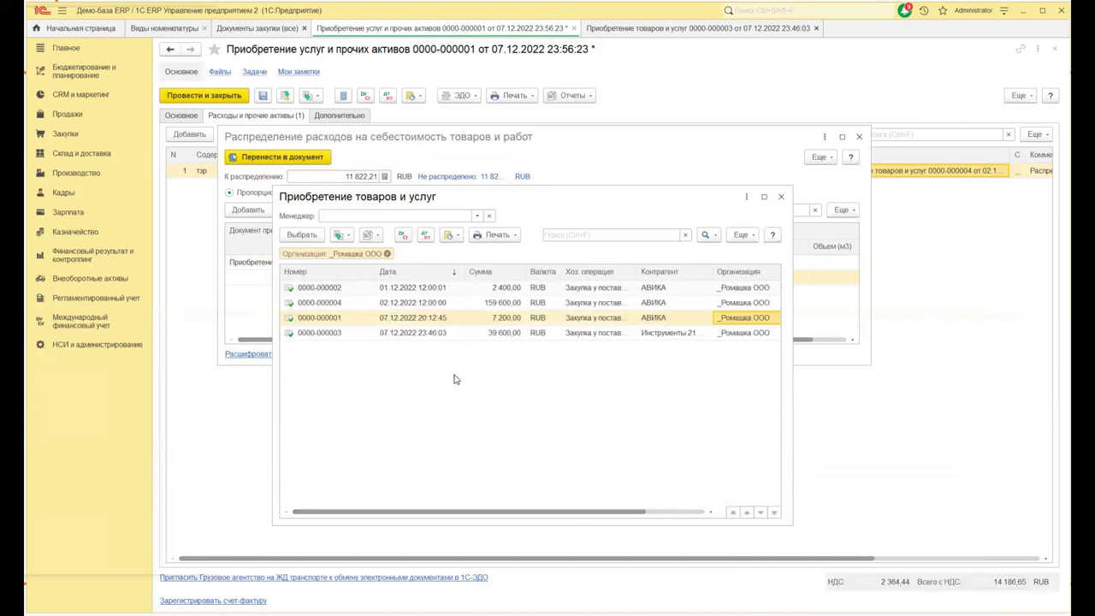
pyautogui.click(393, 333)
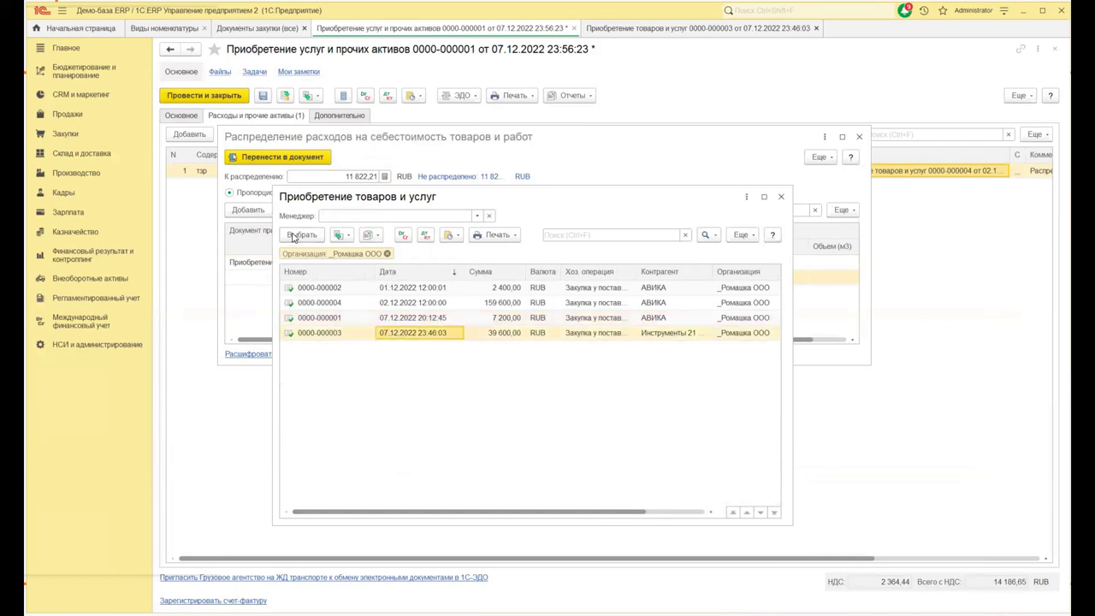
pyautogui.click(301, 235)
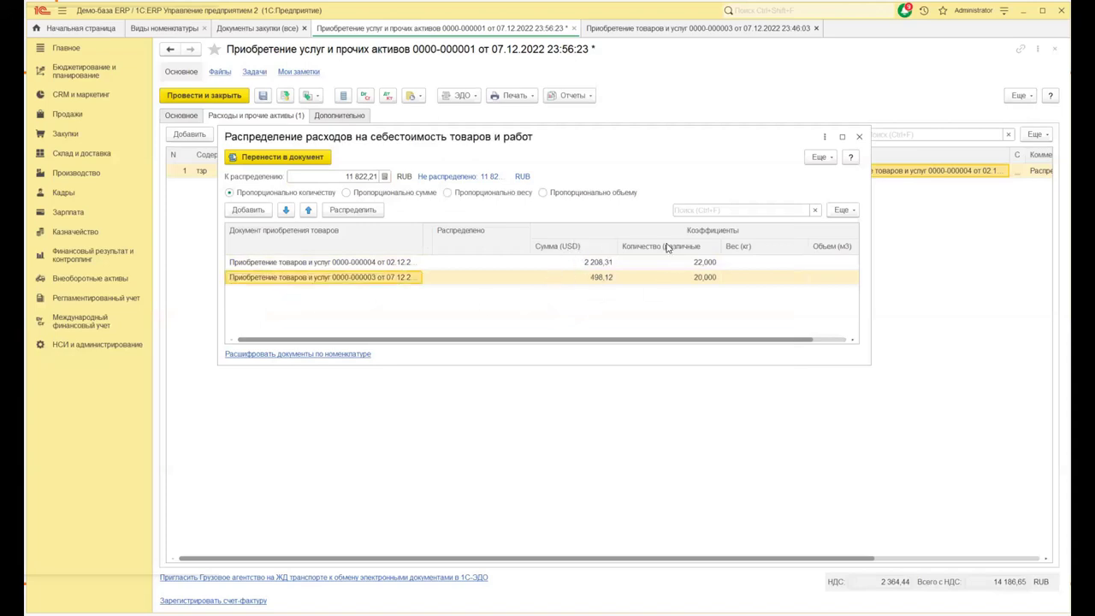
# - Compare the weight, volume and quantity coefficients of the two purchase documents in the cost distribution
pyautogui.click(743, 279)
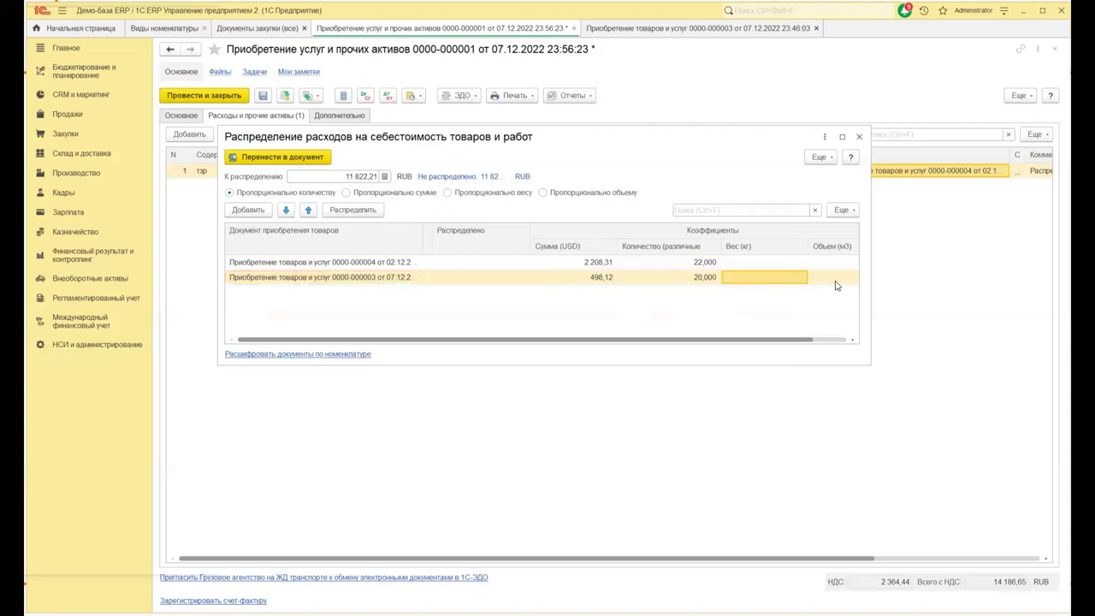
pyautogui.click(834, 281)
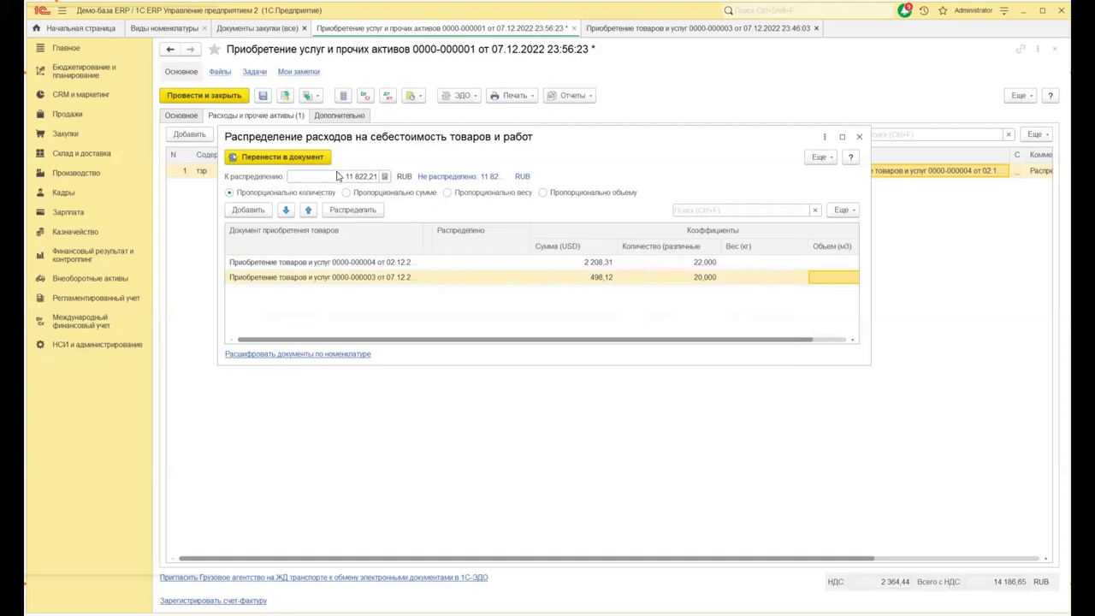
pyautogui.click(674, 280)
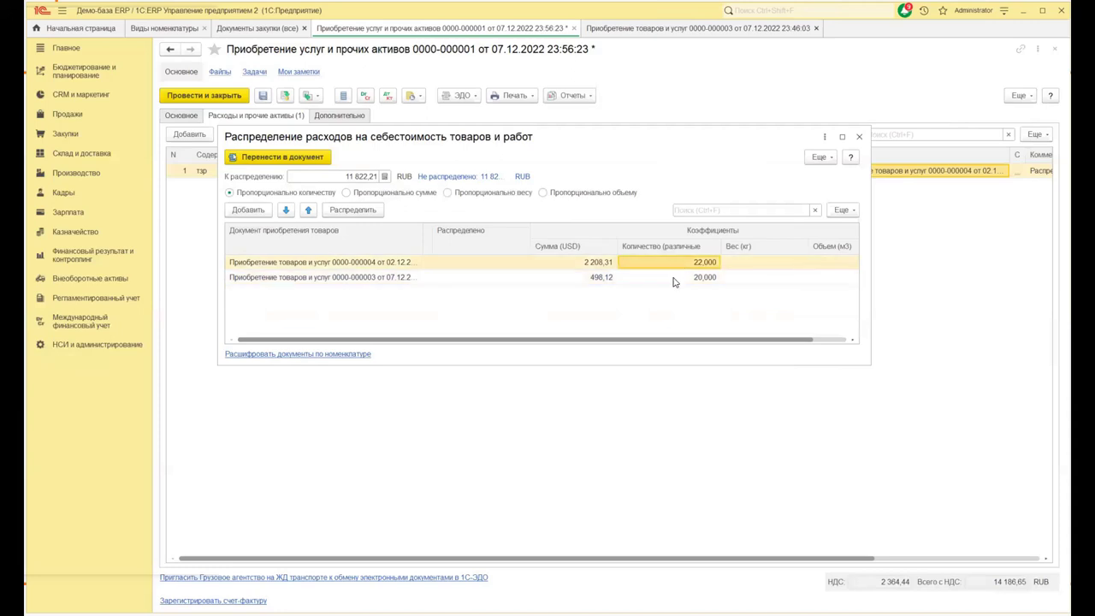
pyautogui.click(310, 177)
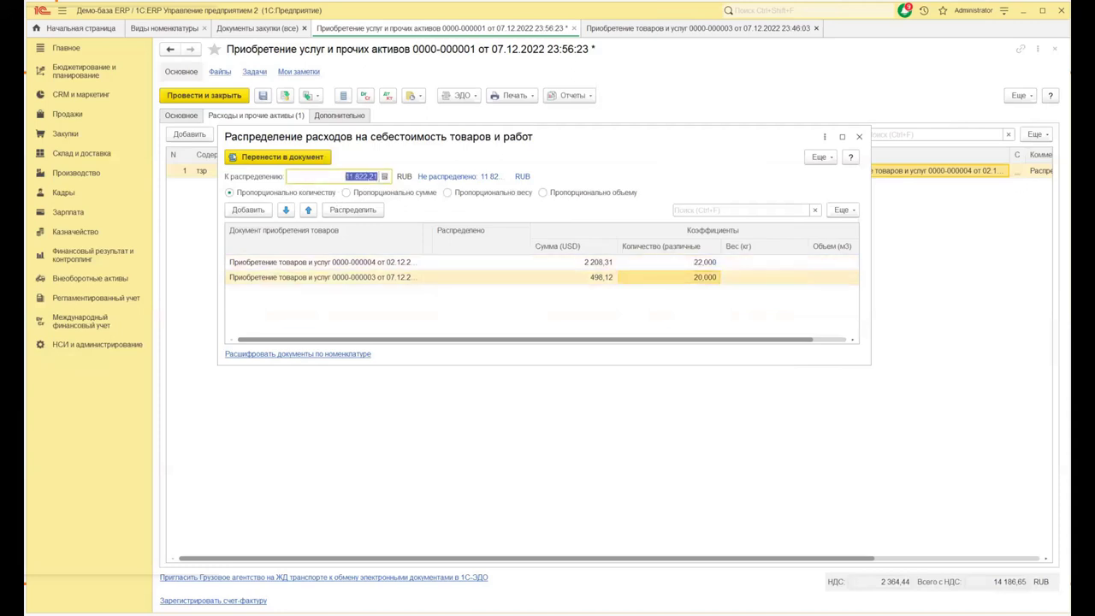
pyautogui.write('4')
pyautogui.press('Return')
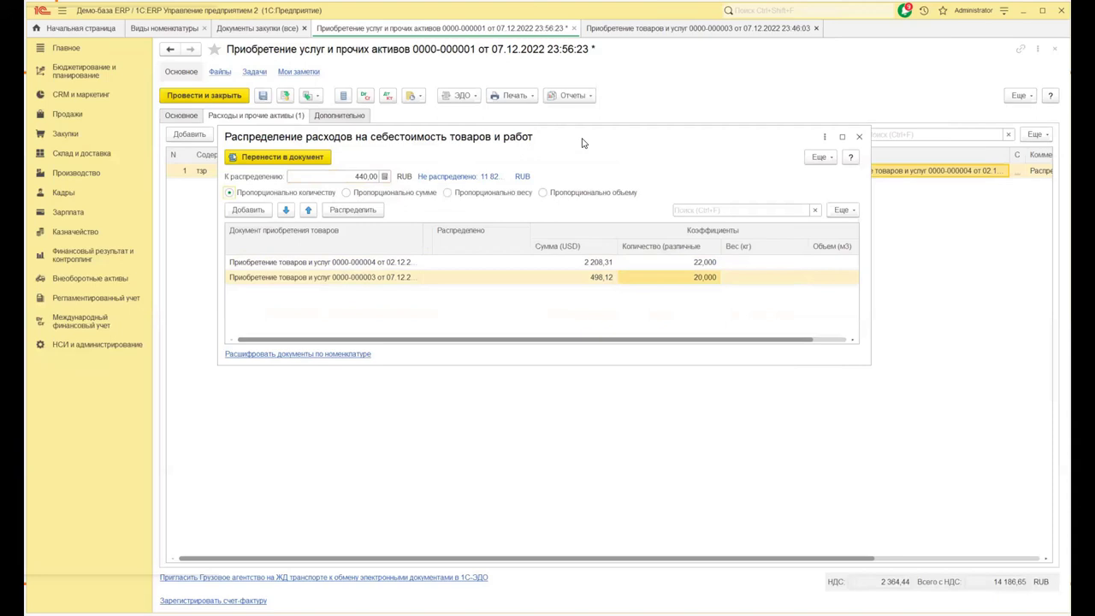
pyautogui.moveTo(582, 143); pyautogui.dragTo(550, 286)
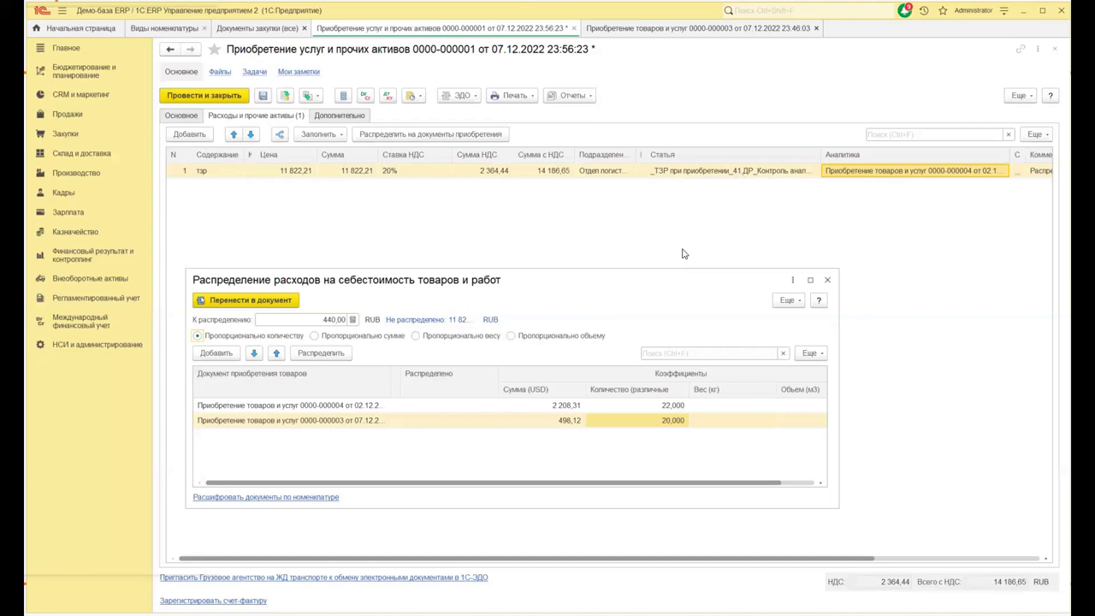
pyautogui.moveTo(555, 271); pyautogui.dragTo(580, 187)
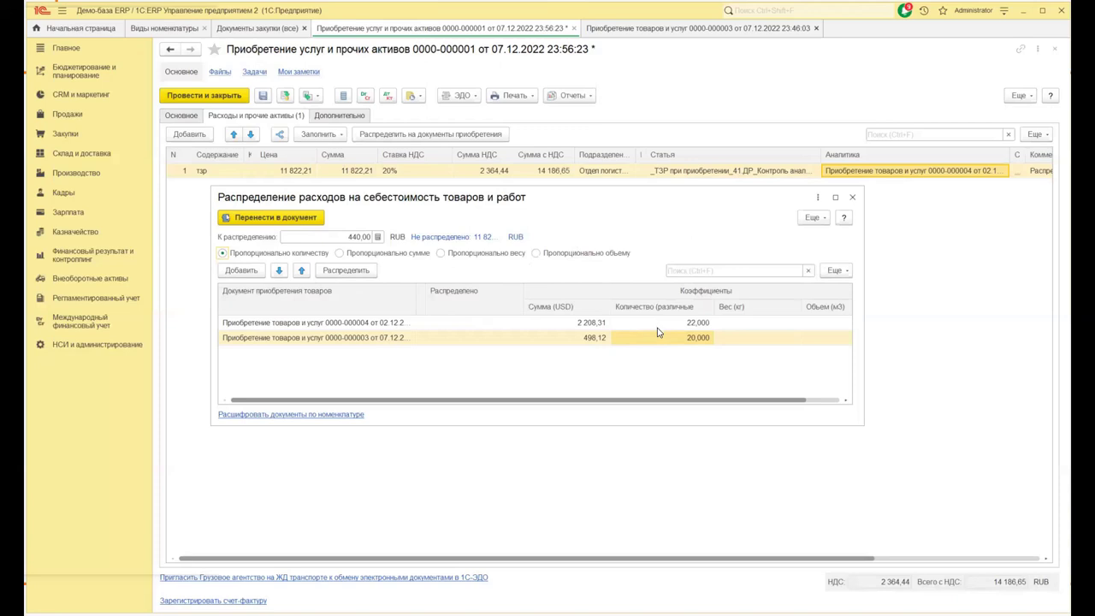
pyautogui.click(359, 272)
pyautogui.click(852, 196)
# - Set the service line's VAT rate to «Без НДС» and its price to 440
pyautogui.doubleClick(401, 174)
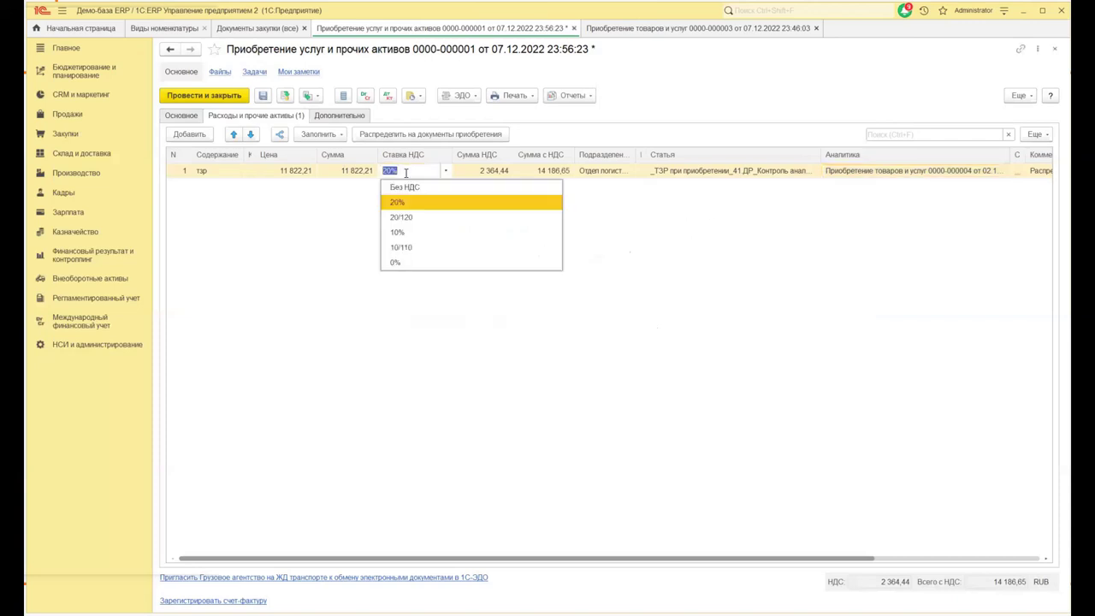
pyautogui.click(415, 186)
pyautogui.click(411, 281)
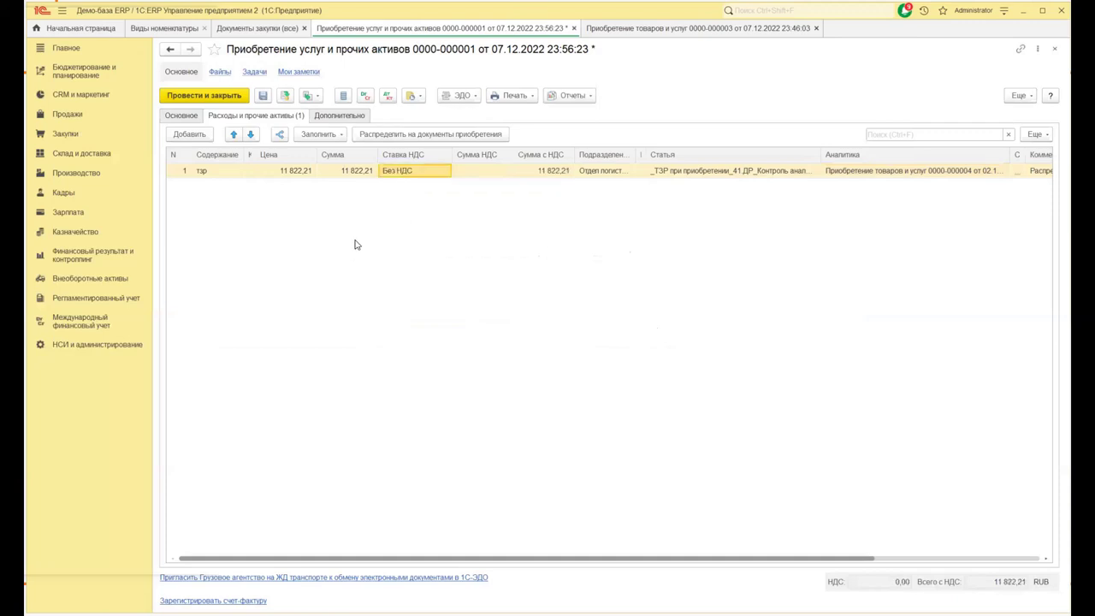
pyautogui.doubleClick(272, 176)
pyautogui.write('440')
pyautogui.press('Return')
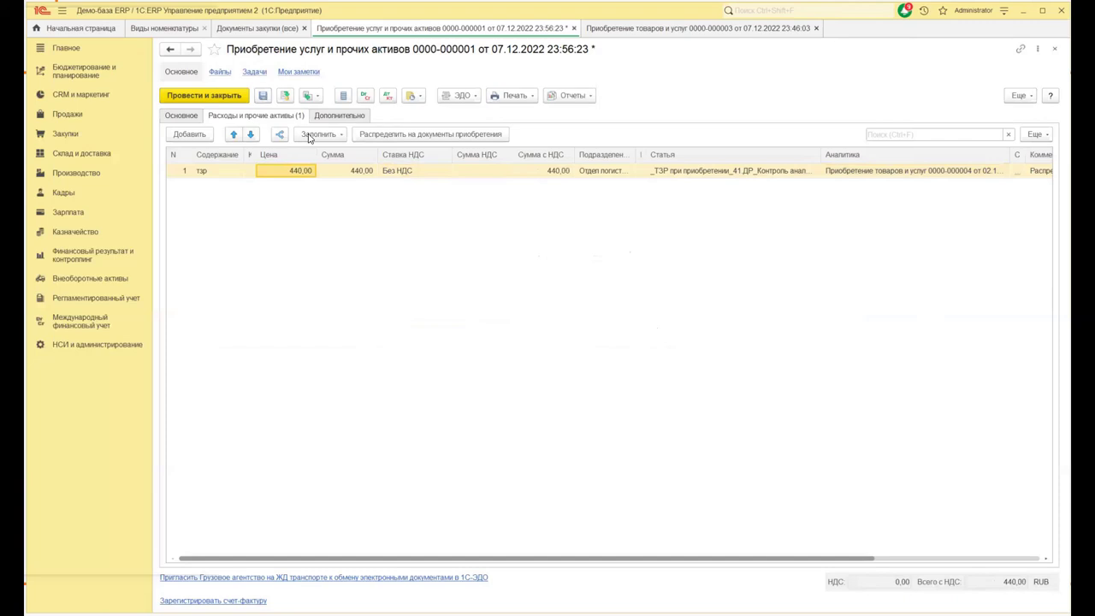
# - Reopen the cost distribution for the line and add the «_Ромашка ООО» goods purchase of 07.12.2022 23:46:03 to it
pyautogui.click(372, 134)
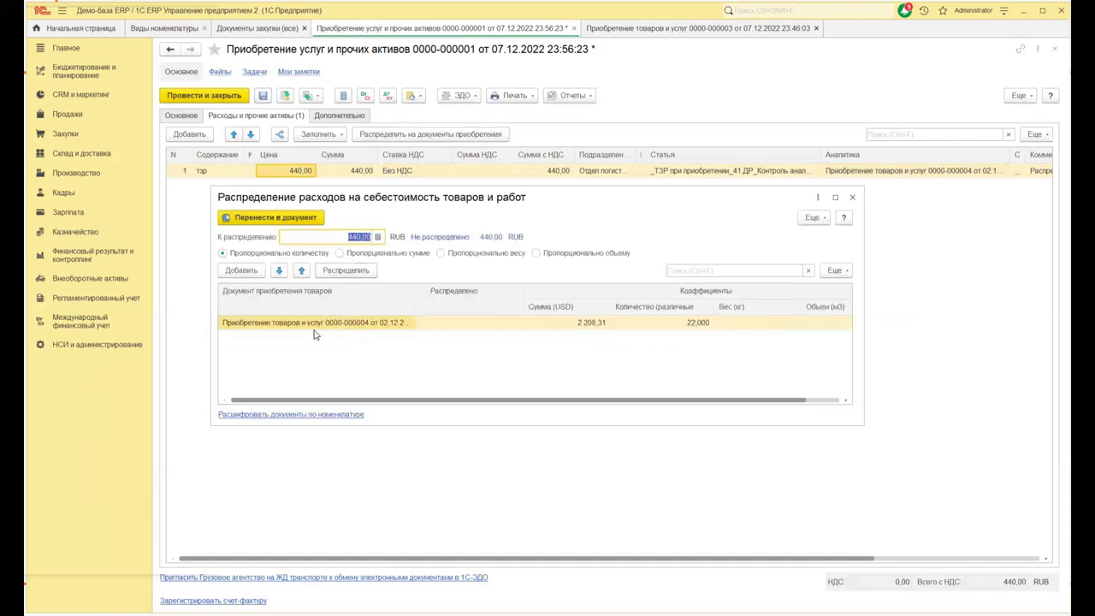
pyautogui.click(242, 270)
pyautogui.click(256, 411)
pyautogui.rightClick(729, 506)
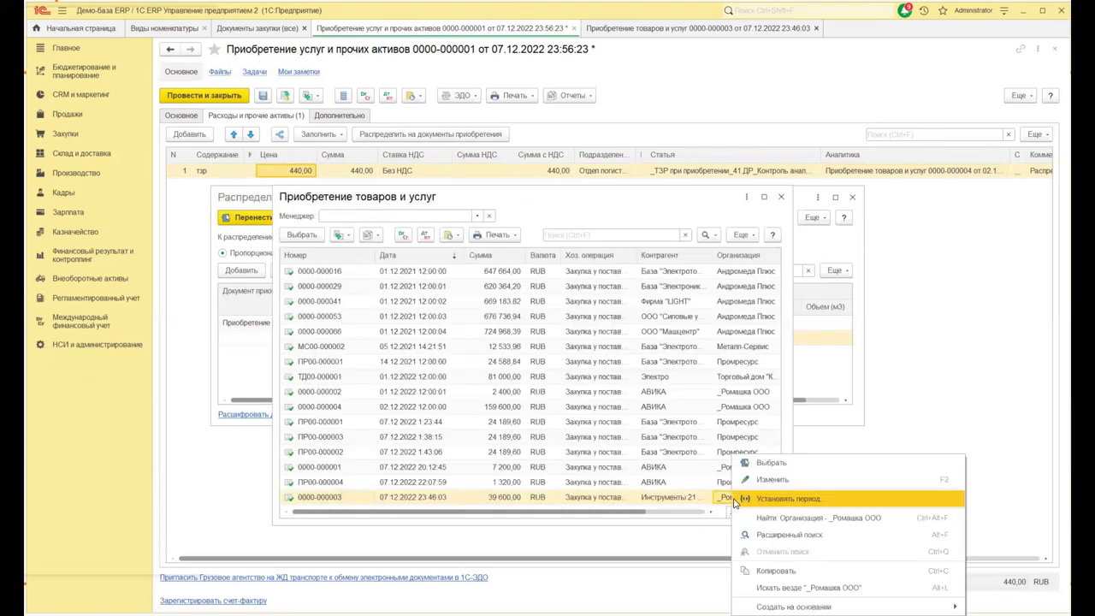
pyautogui.click(774, 520)
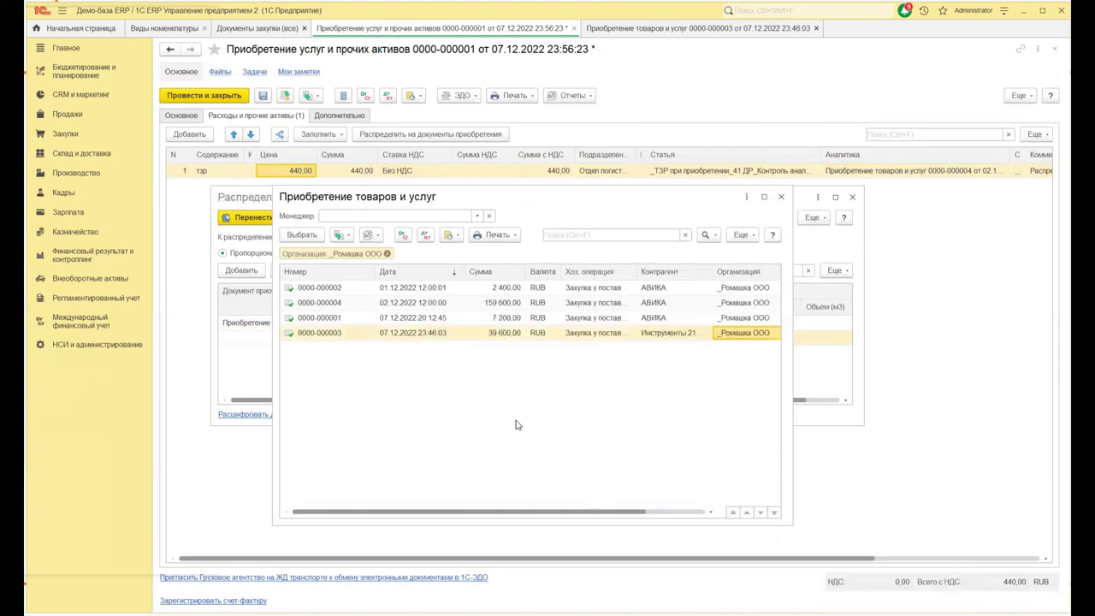
pyautogui.click(302, 236)
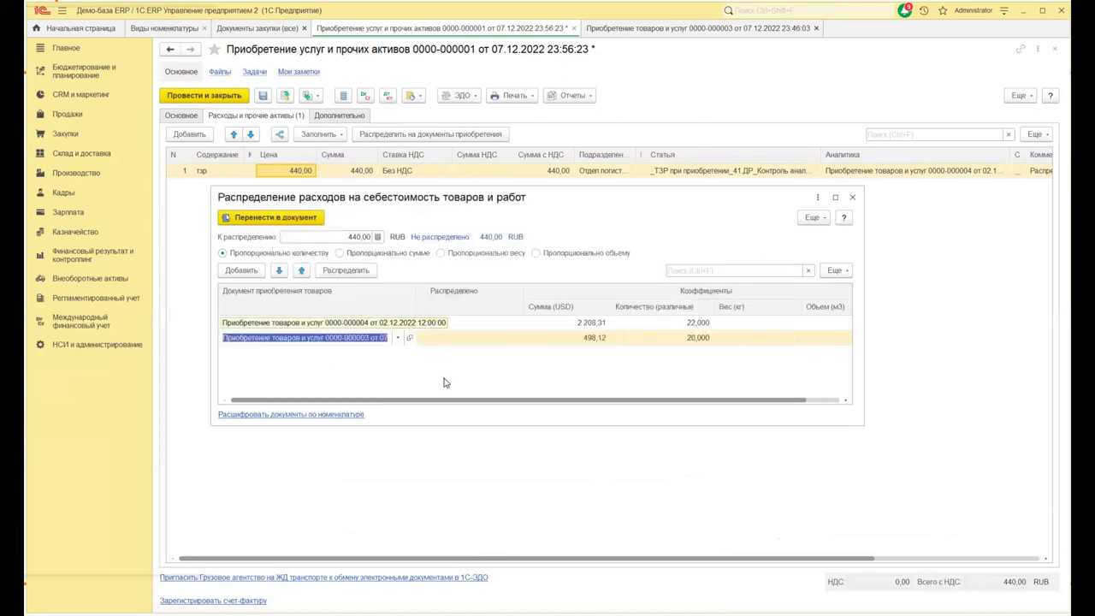
# - Distribute the 440 RUB across the two purchases proportionally to quantity, and repeat the distribution with an amount of 44 RUB
pyautogui.click(345, 270)
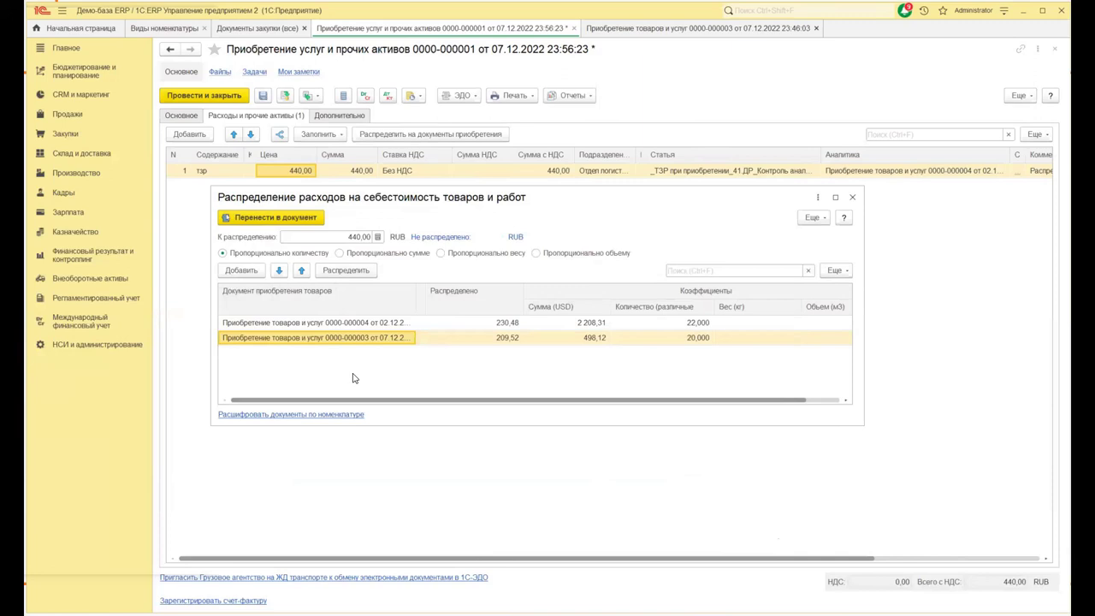
pyautogui.click(339, 240)
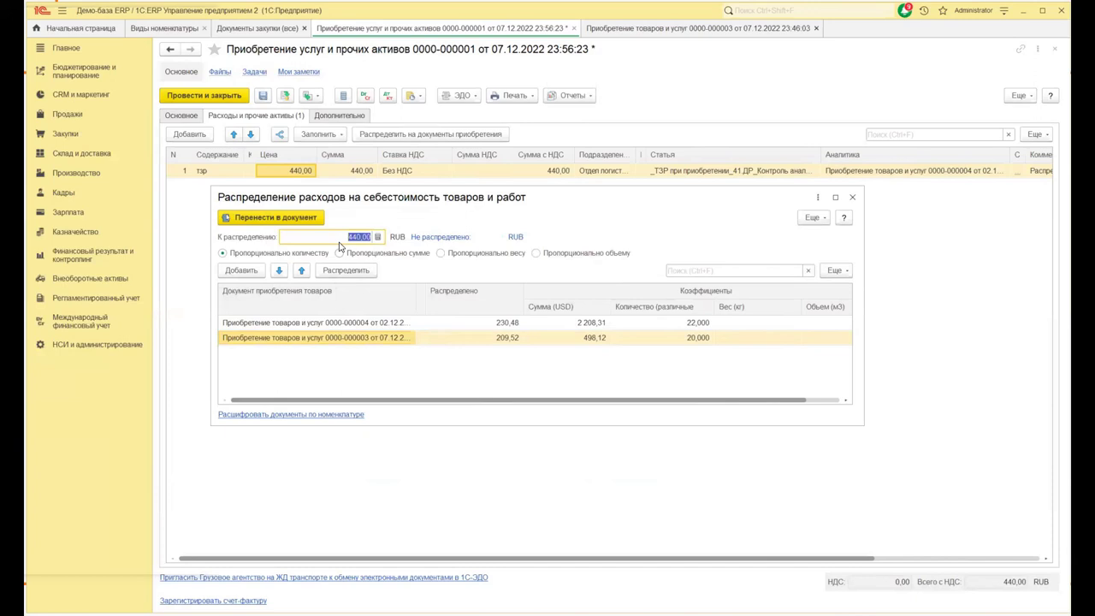
pyautogui.write('44')
pyautogui.press('Tab')
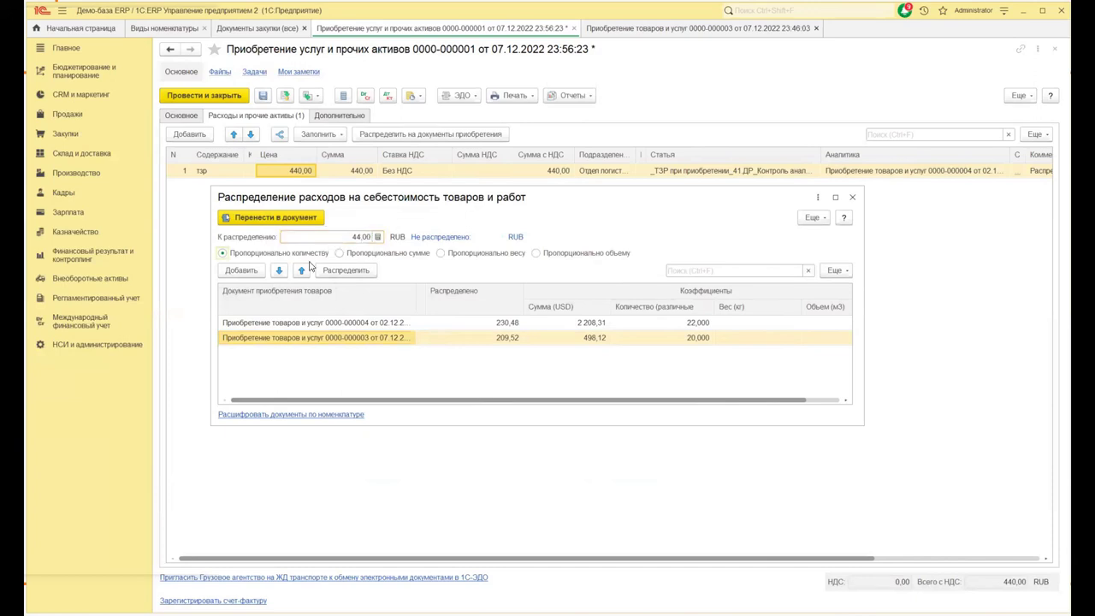
pyautogui.click(346, 271)
pyautogui.click(505, 341)
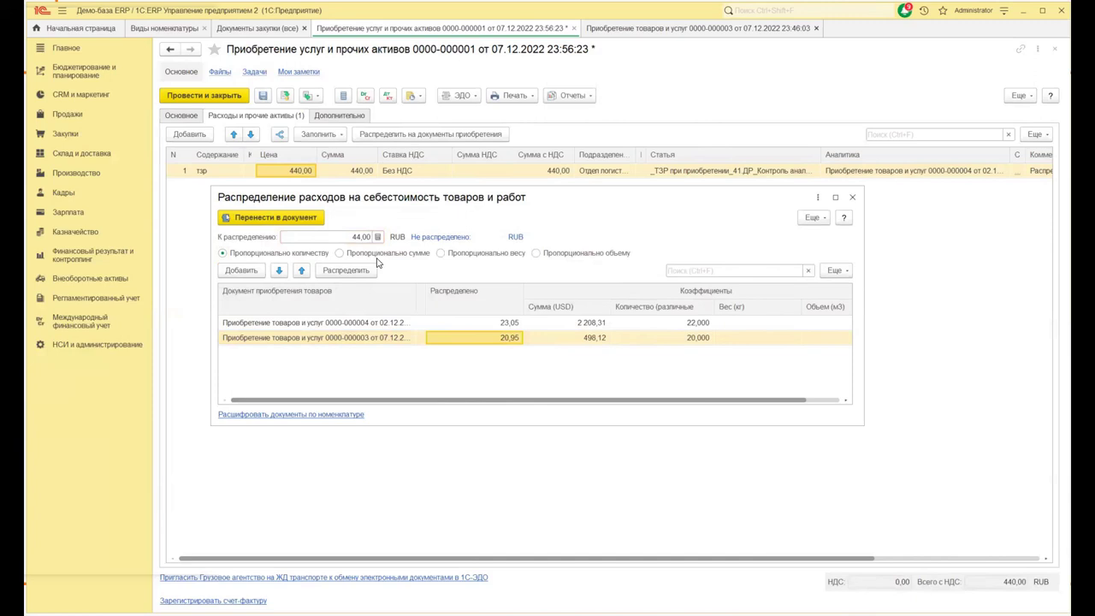
# - Set the amount to distribute to 420 RUB and distribute it across the two purchases proportionally to quantity
pyautogui.click(327, 239)
pyautogui.write('420')
pyautogui.press('Return')
pyautogui.click(339, 272)
pyautogui.click(406, 368)
pyautogui.press('Up')
pyautogui.press('Down')
# - Redistribute the cost proportionally to the purchase amounts and transfer the split into the services purchase
pyautogui.click(371, 254)
pyautogui.click(346, 272)
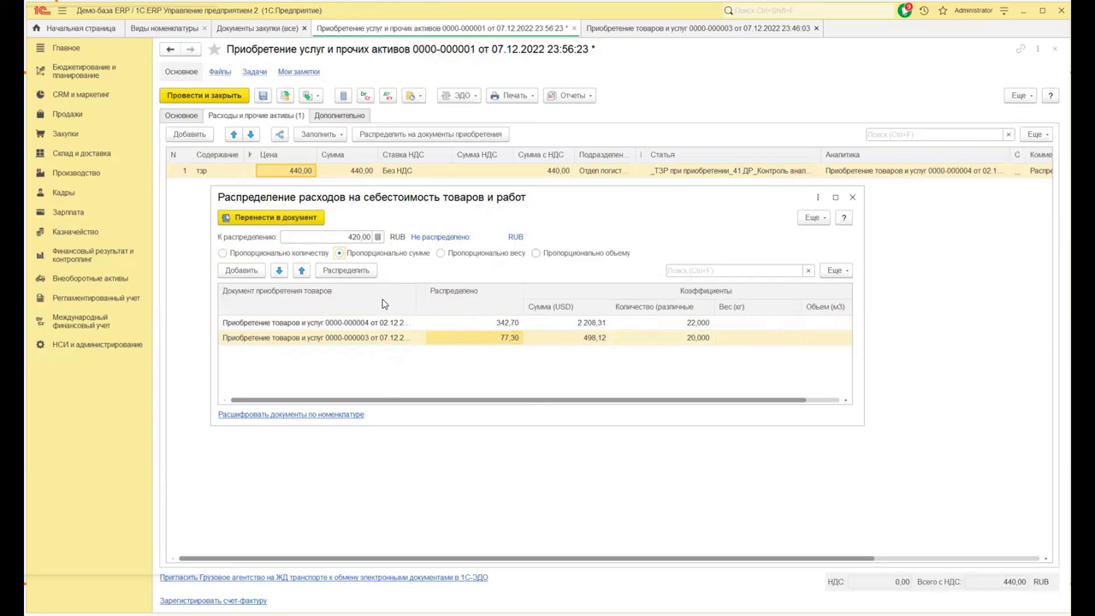
pyautogui.moveTo(560, 199); pyautogui.dragTo(551, 218)
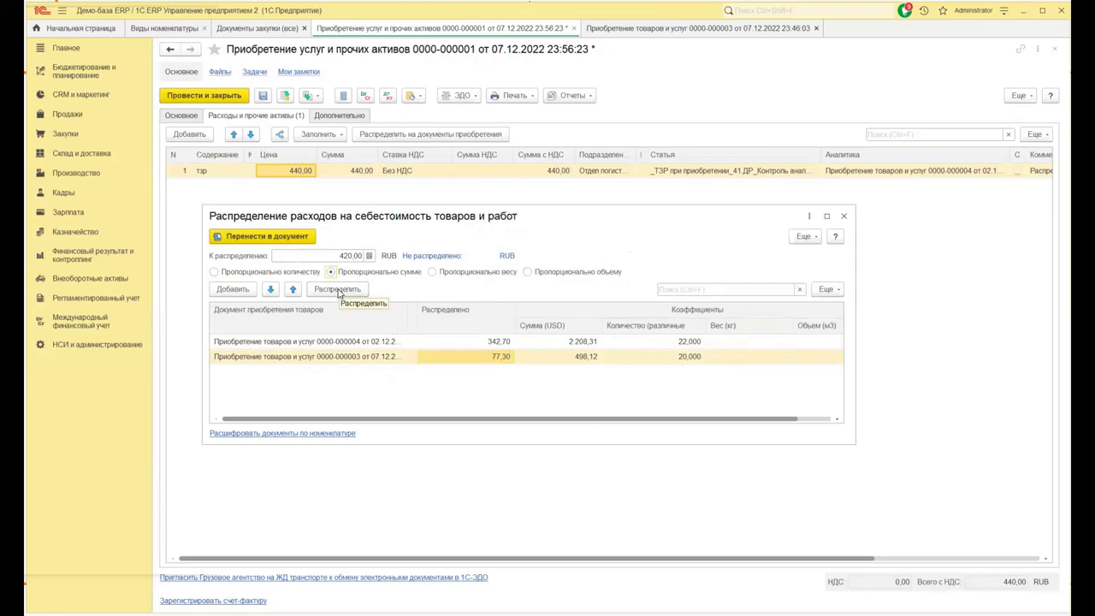
pyautogui.click(287, 238)
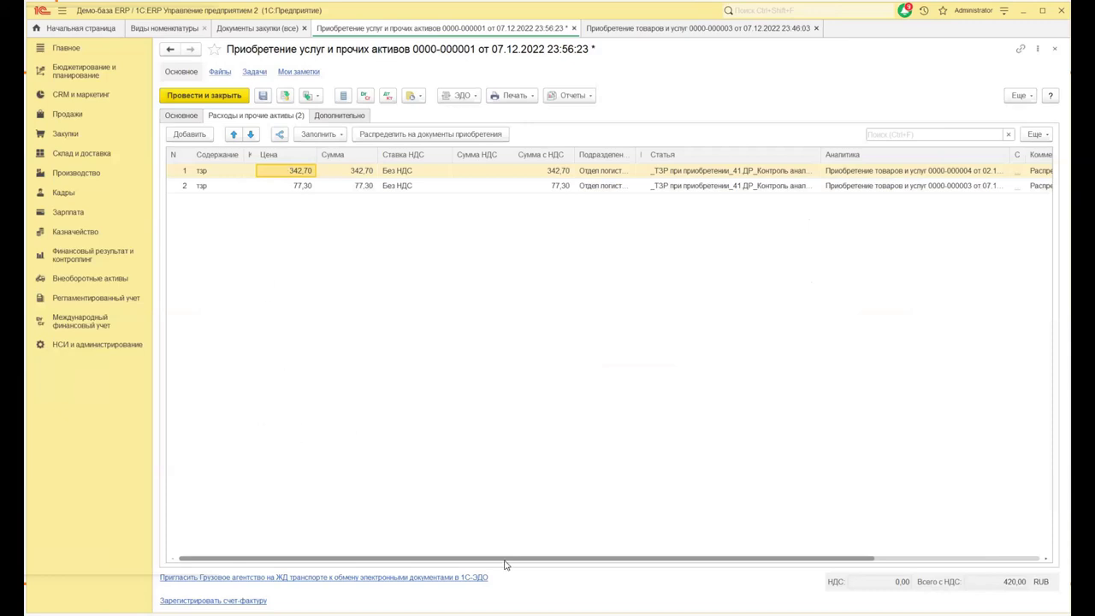
# - Review the distribution comments on both cost lines of the services purchase
pyautogui.moveTo(476, 558); pyautogui.dragTo(479, 558)
pyautogui.hscroll(5, 731, 552)
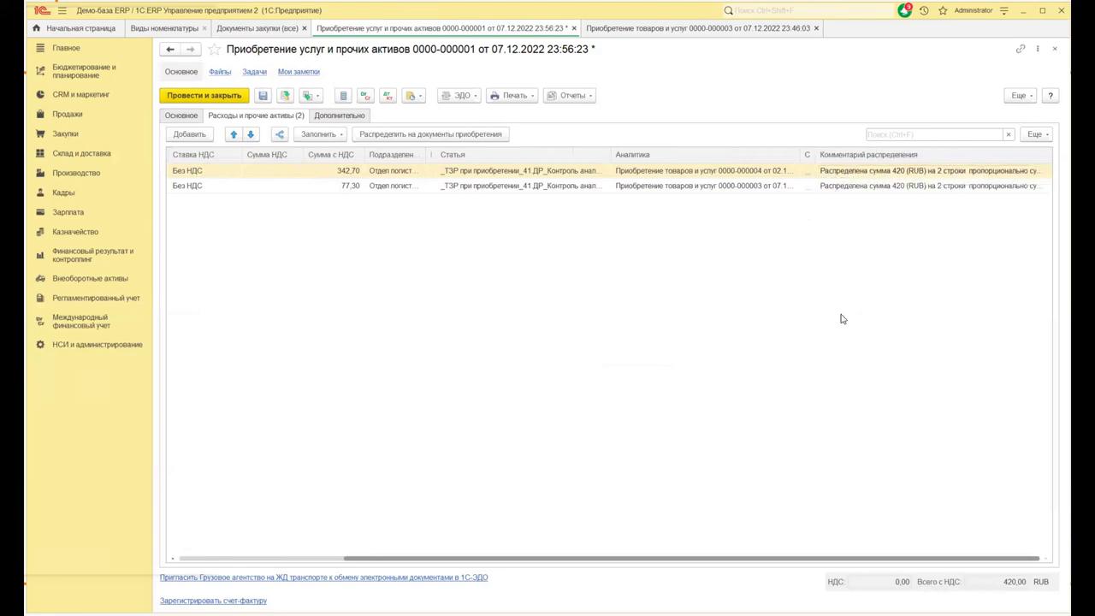
pyautogui.moveTo(636, 562); pyautogui.dragTo(368, 567)
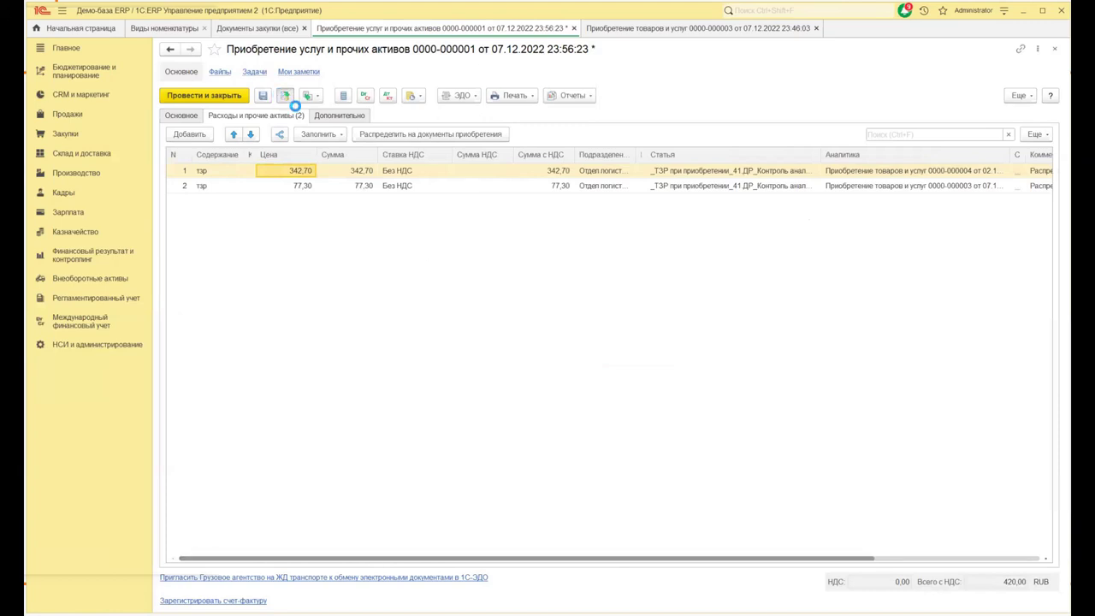
# - Post the services purchase and examine its regulated accounting entries, cross-checking the goods purchase lines, and close the entries
pyautogui.click(389, 95)
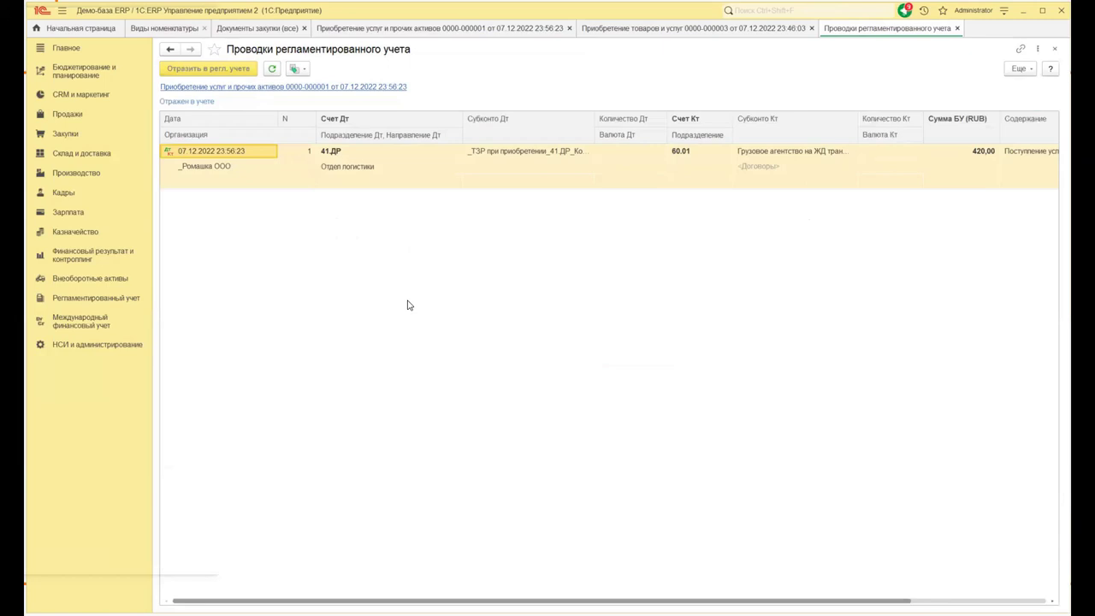
pyautogui.click(676, 28)
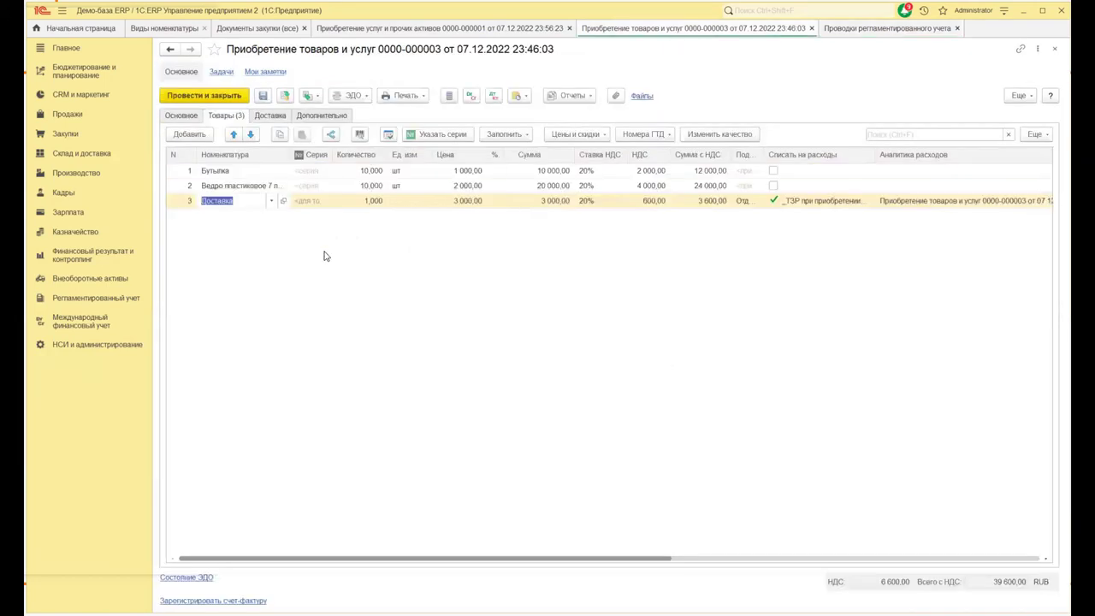
pyautogui.click(842, 31)
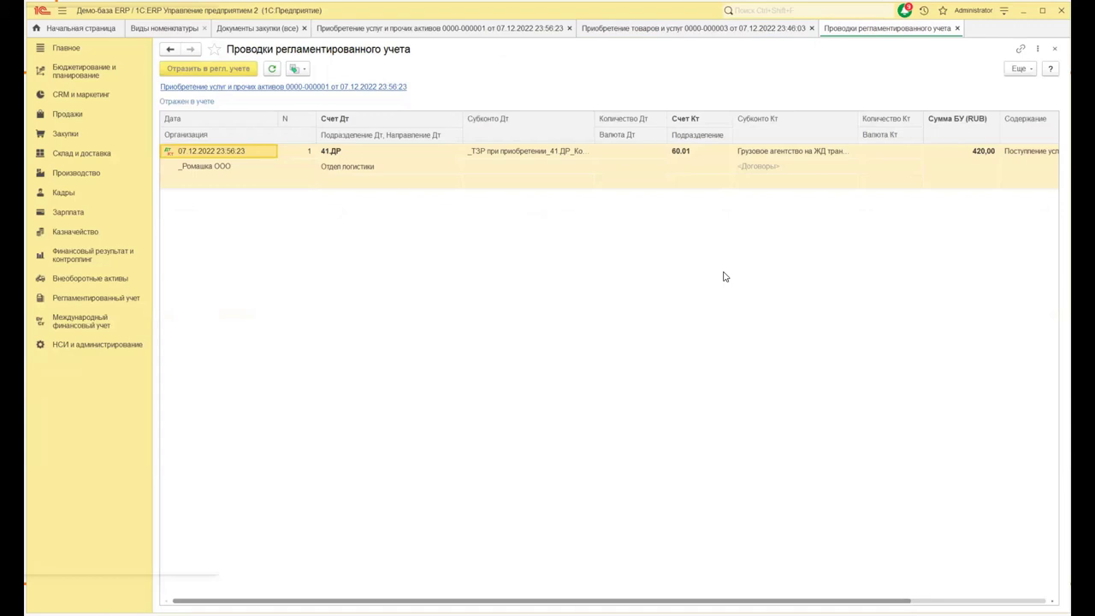
pyautogui.click(1055, 49)
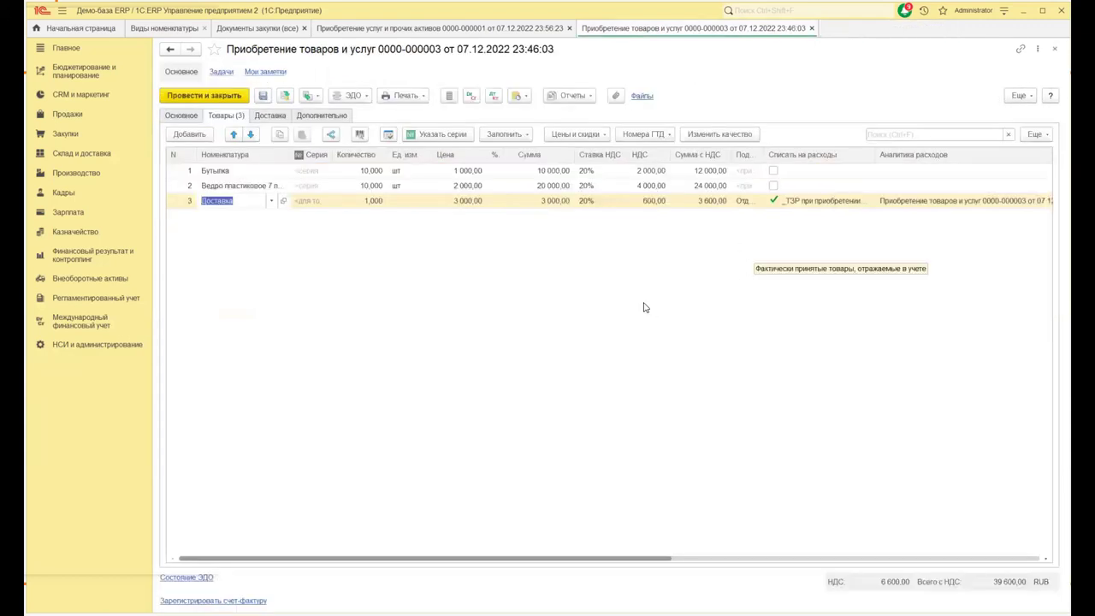
pyautogui.click(476, 283)
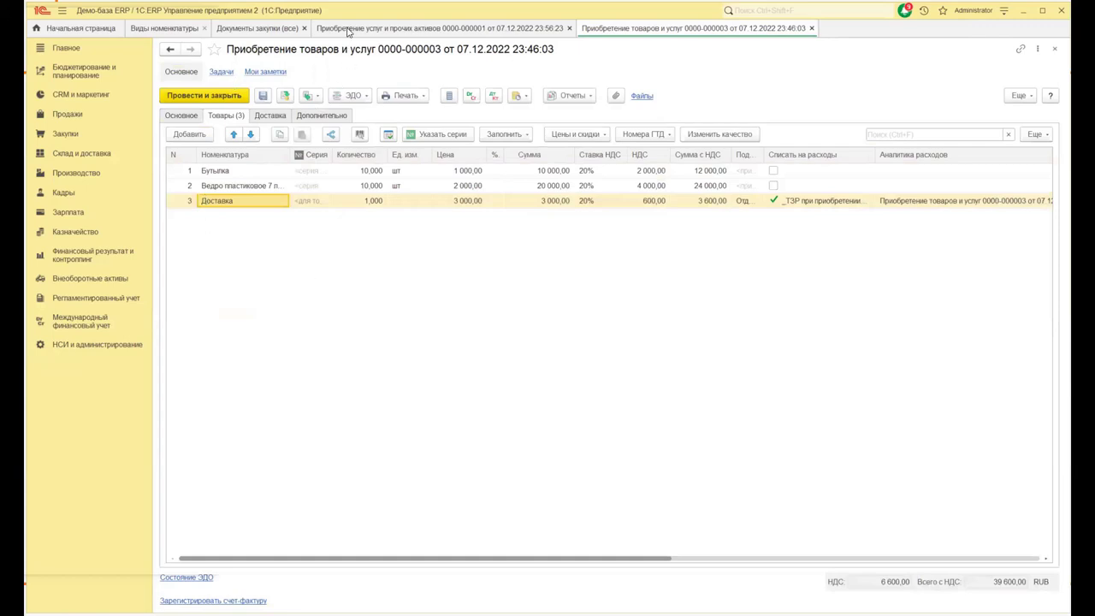
pyautogui.click(348, 30)
pyautogui.click(623, 30)
pyautogui.click(77, 255)
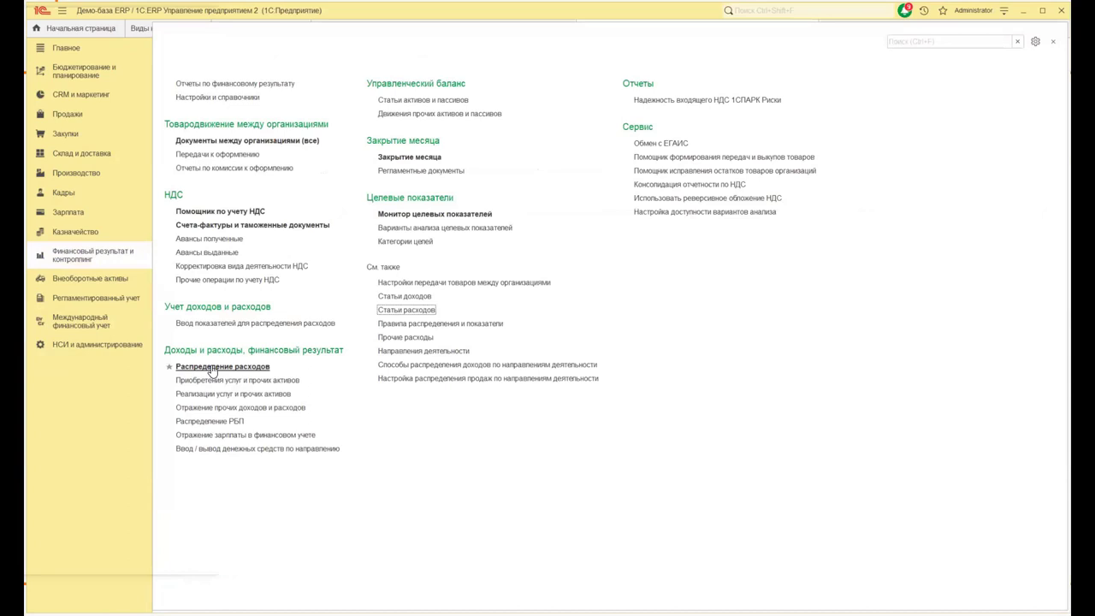
pyautogui.click(1053, 41)
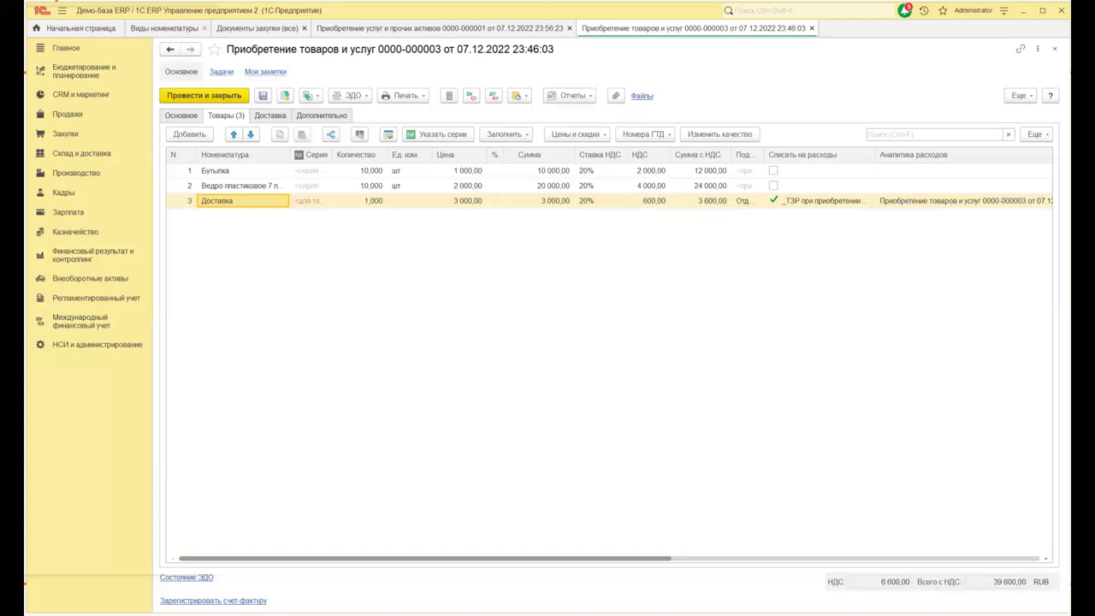
# - Close the goods purchase of 07.12.2022 23:46:03 and open the list of expense items «Статьи расходов»
pyautogui.click(1056, 52)
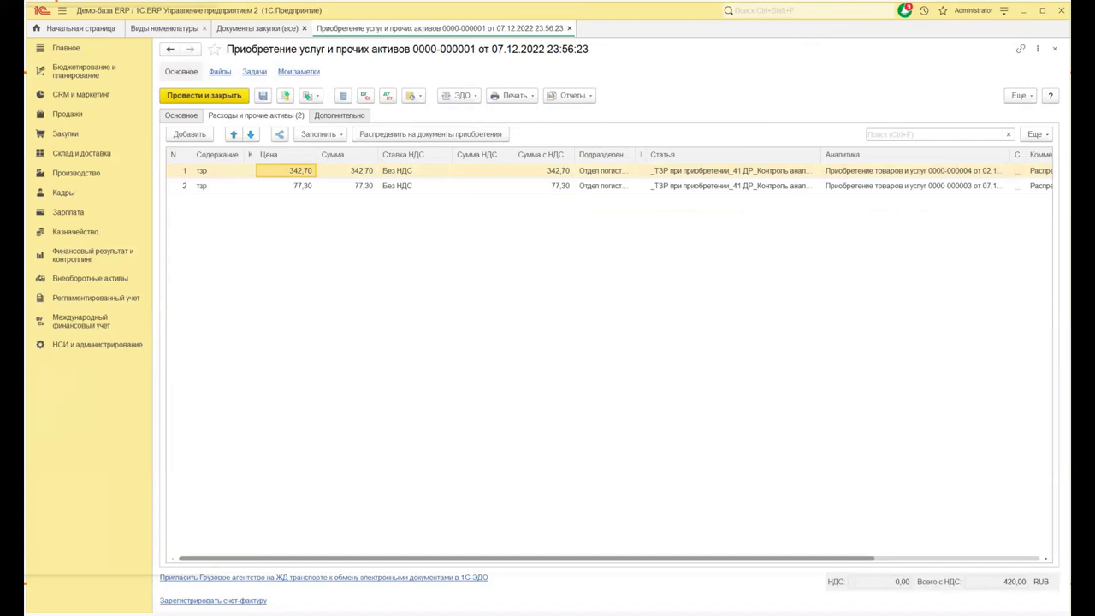
pyautogui.click(76, 255)
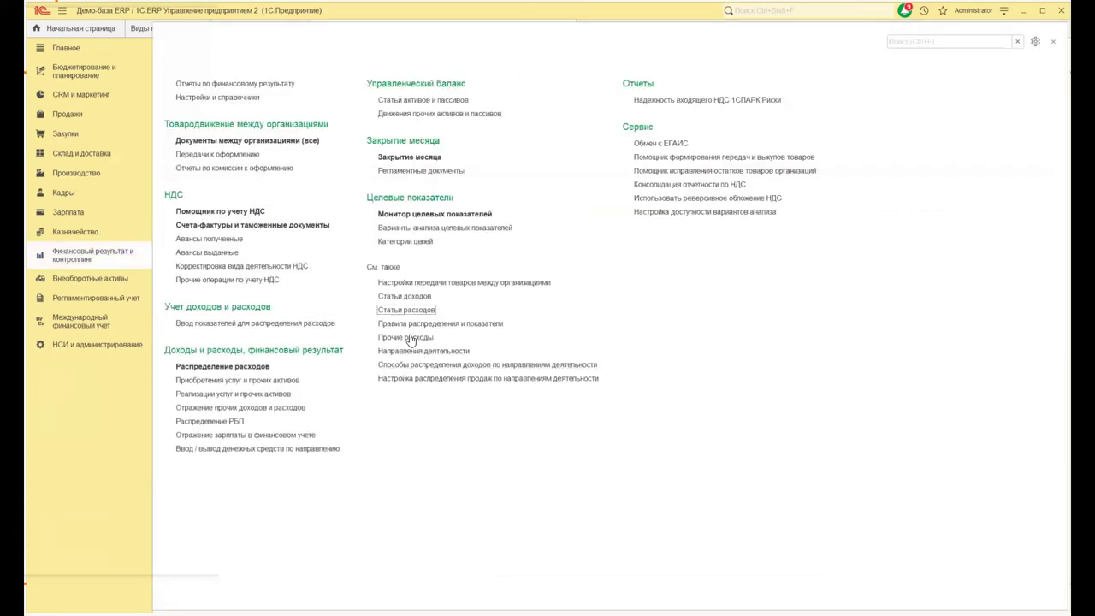
pyautogui.click(406, 311)
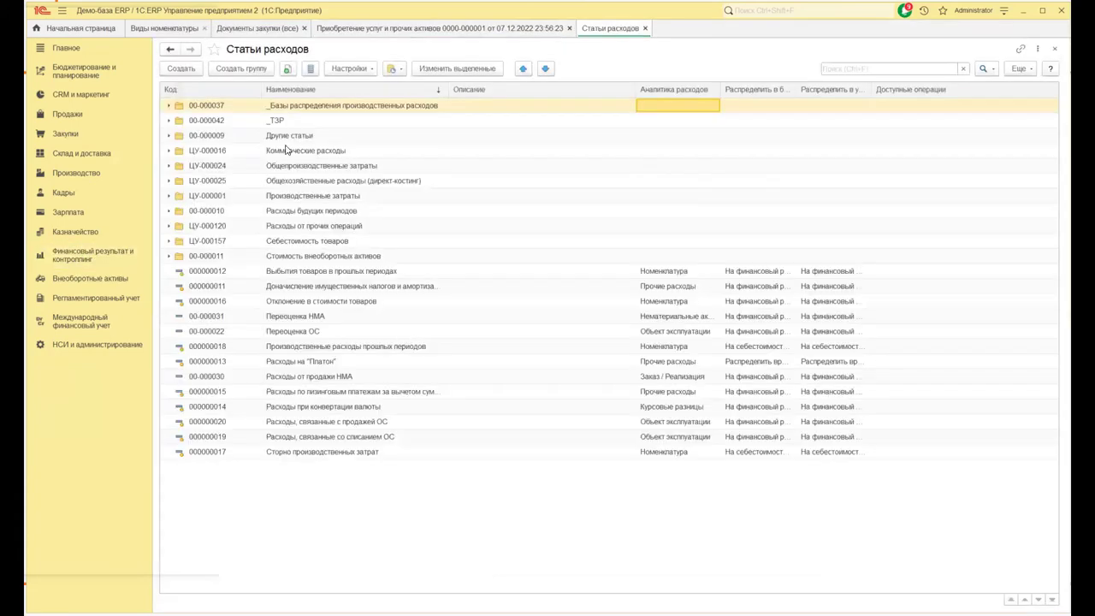
# - Try assigning a new expense item's costs by «Распределить вручную», and discard the new item
pyautogui.click(187, 69)
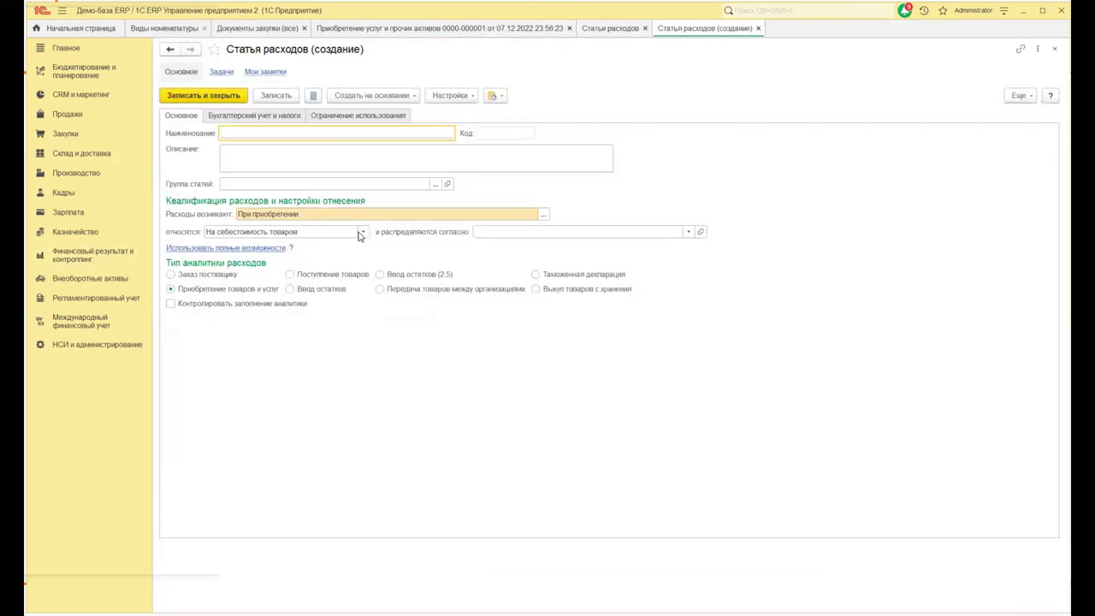
pyautogui.click(361, 232)
pyautogui.click(257, 300)
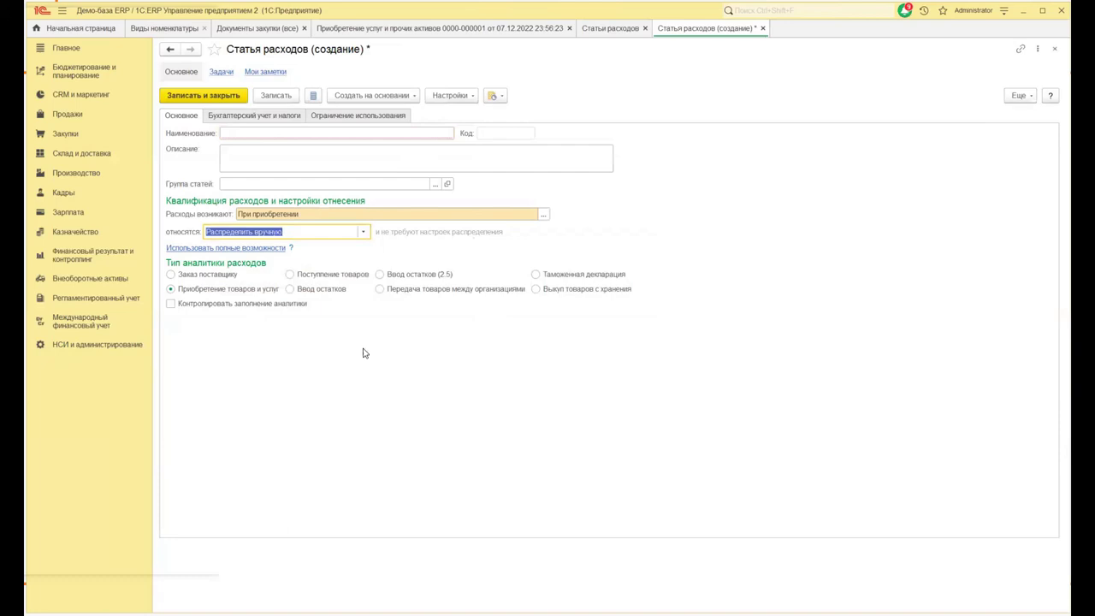
pyautogui.click(1056, 51)
pyautogui.click(585, 338)
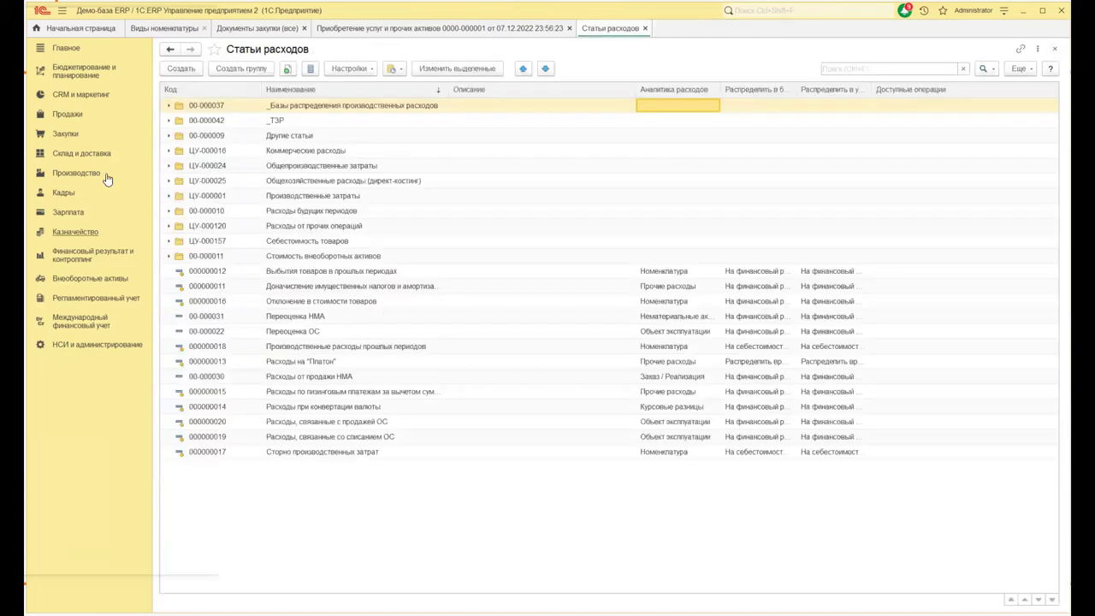
# - Check the document types available for «Отражение прочих доходов и расходов», including «Реклассификация расходов», and close that list and the expense items list
pyautogui.click(101, 254)
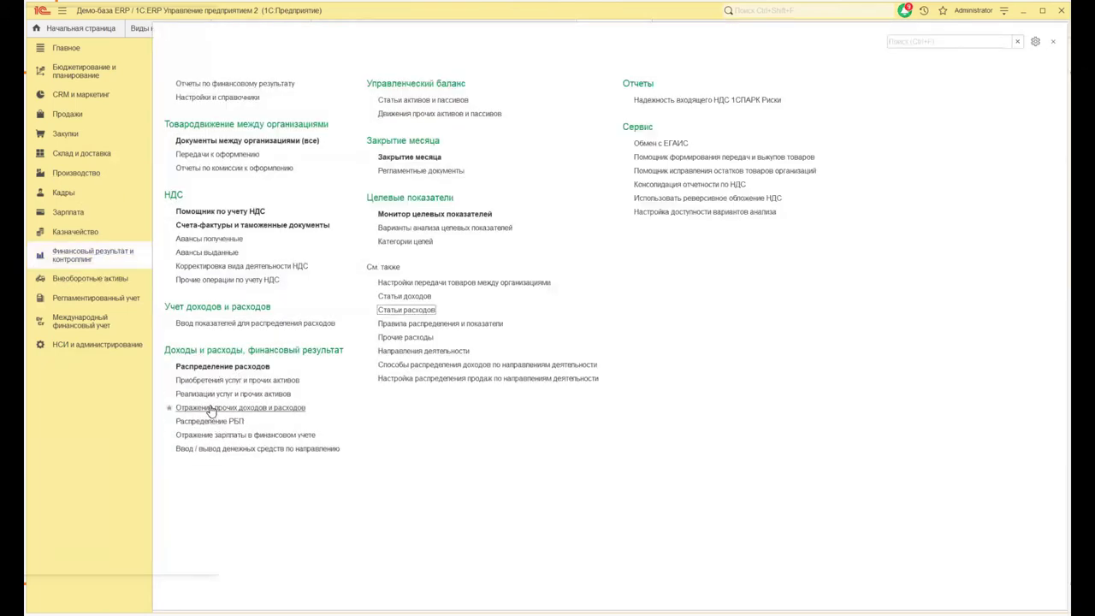
pyautogui.click(213, 407)
pyautogui.click(203, 88)
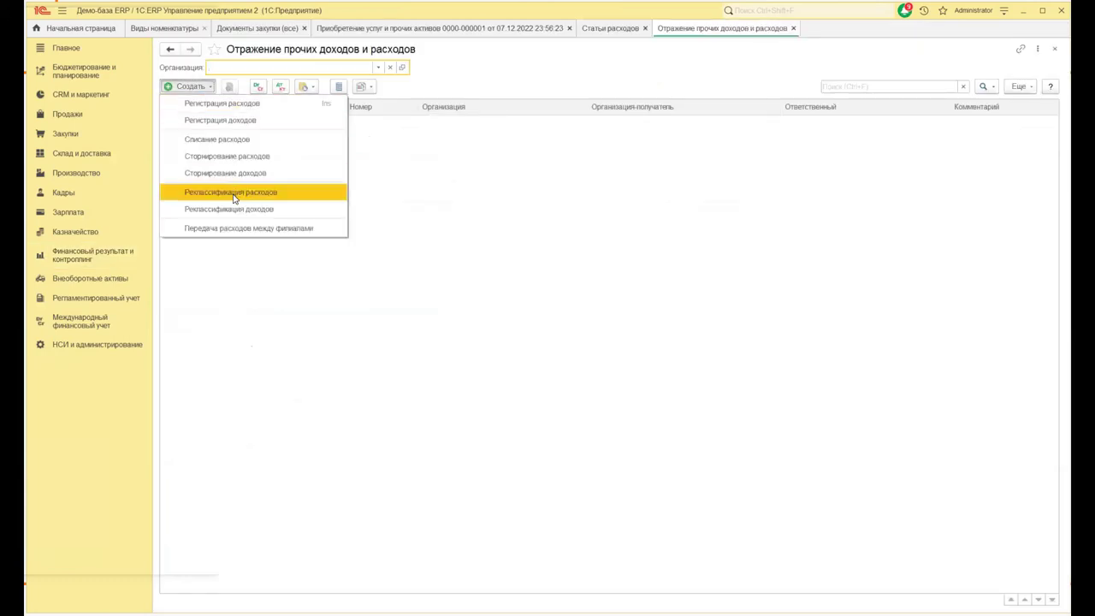
pyautogui.click(453, 259)
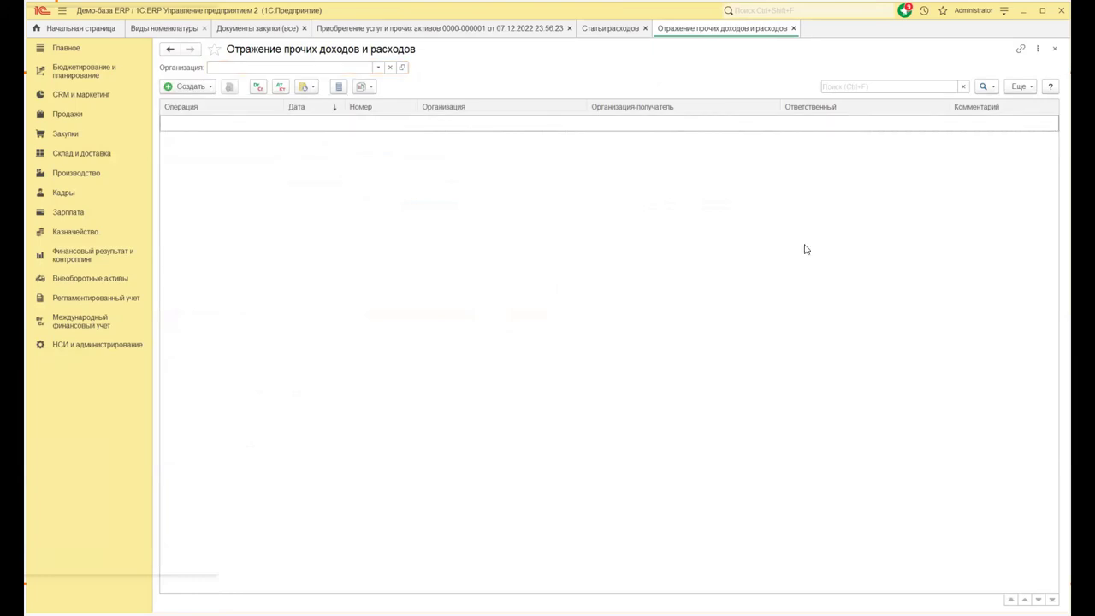
pyautogui.click(1055, 51)
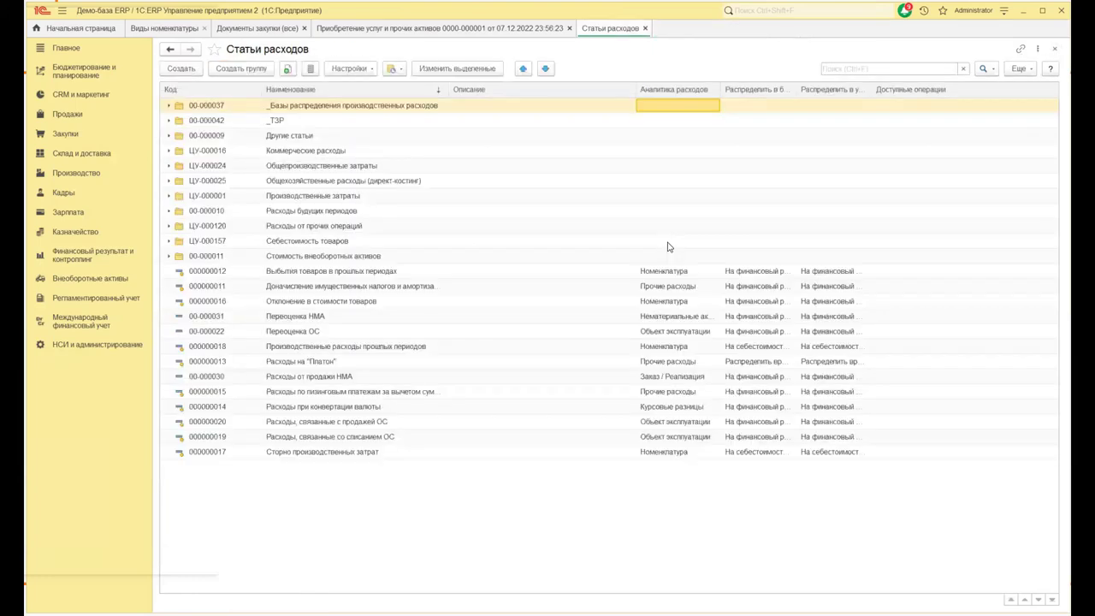
pyautogui.click(1054, 49)
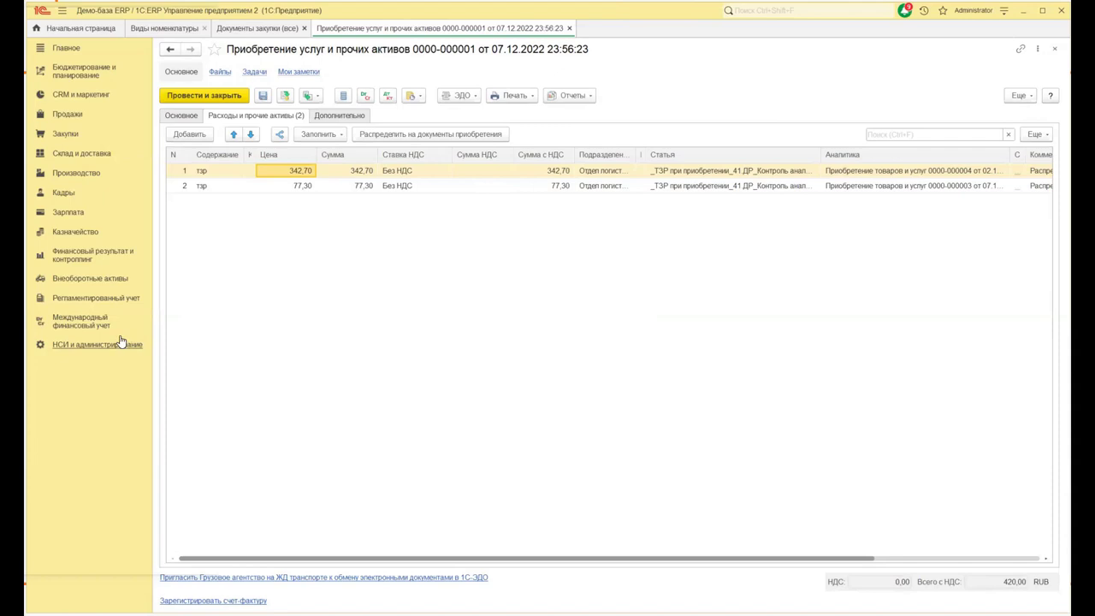
# - Open «Распределение расходов» and mark for deletion the distribution document of the first «_ТЗР при приобретении_41.ДР_Контроль аналитики» line
pyautogui.click(78, 252)
pyautogui.click(243, 371)
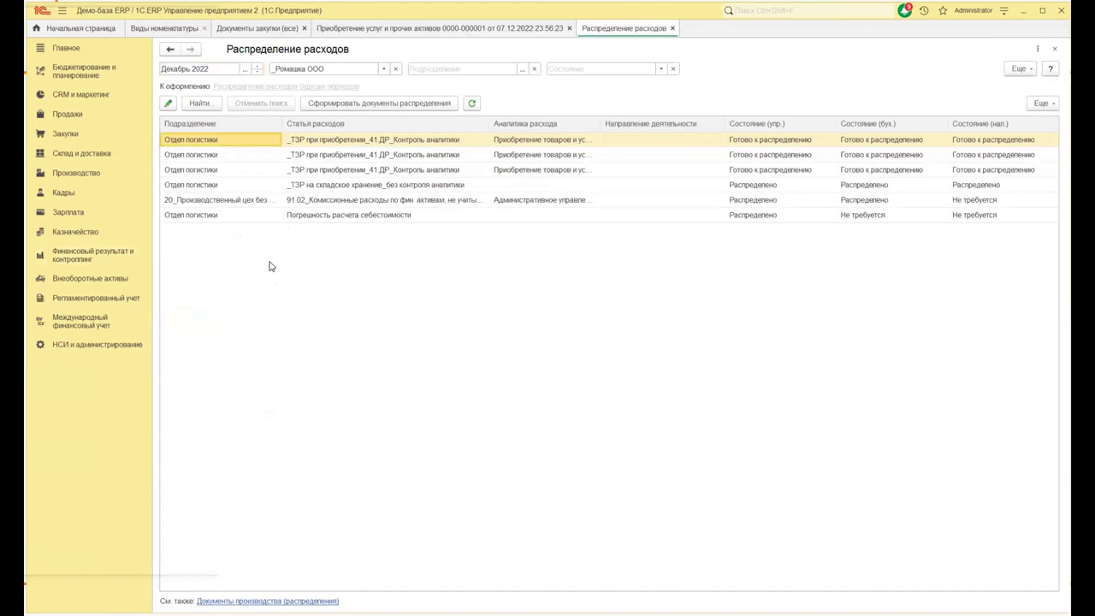
pyautogui.hotkey('ctrl', 'a')
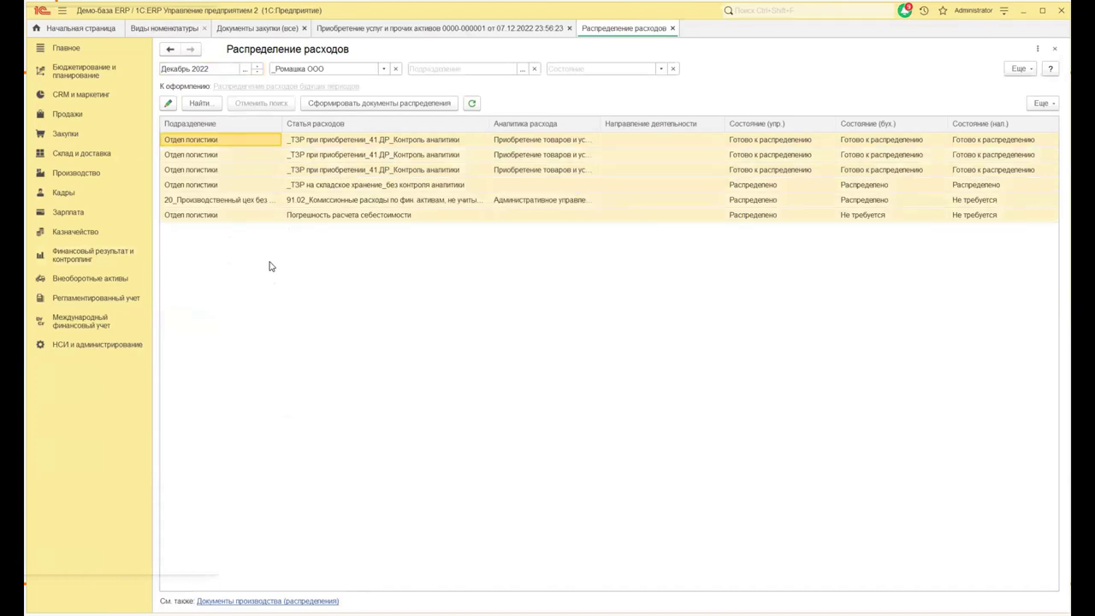
pyautogui.rightClick(242, 145)
pyautogui.click(248, 149)
pyautogui.click(1032, 70)
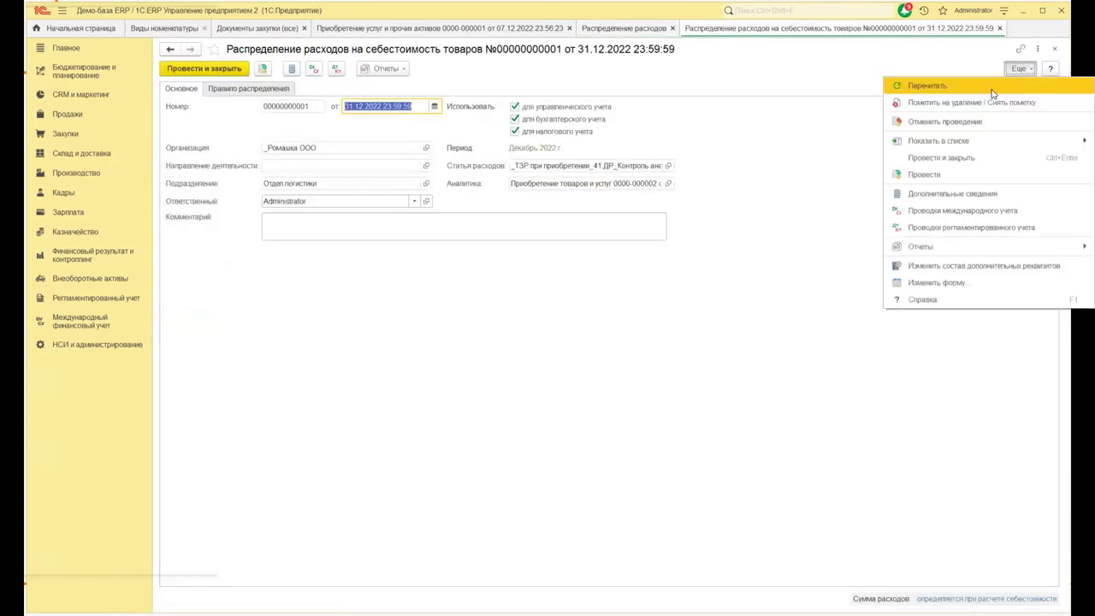
pyautogui.click(955, 104)
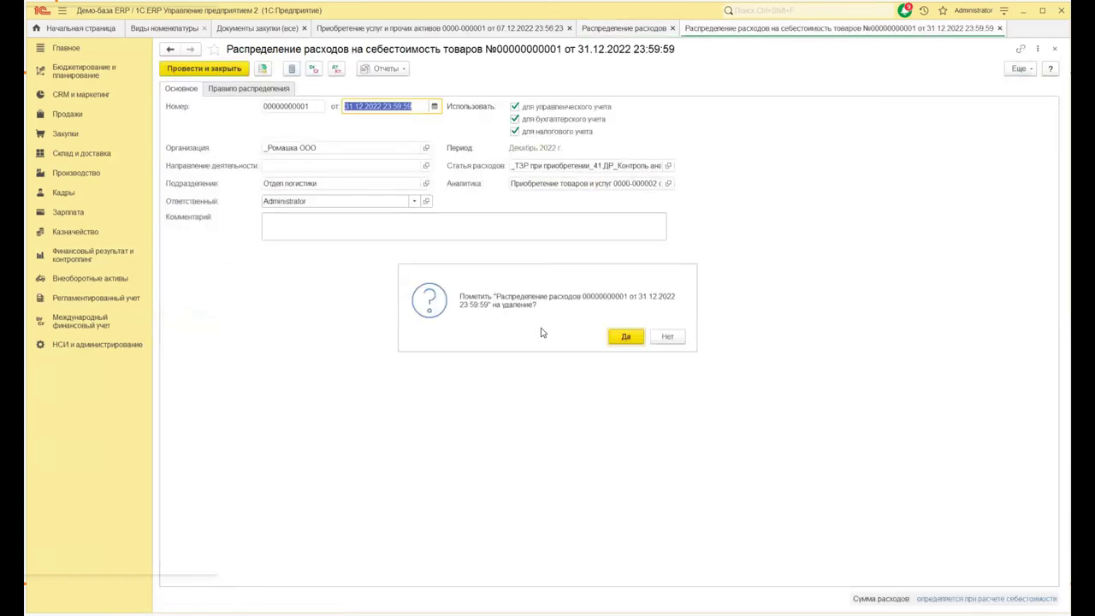
pyautogui.click(630, 338)
pyautogui.click(1054, 51)
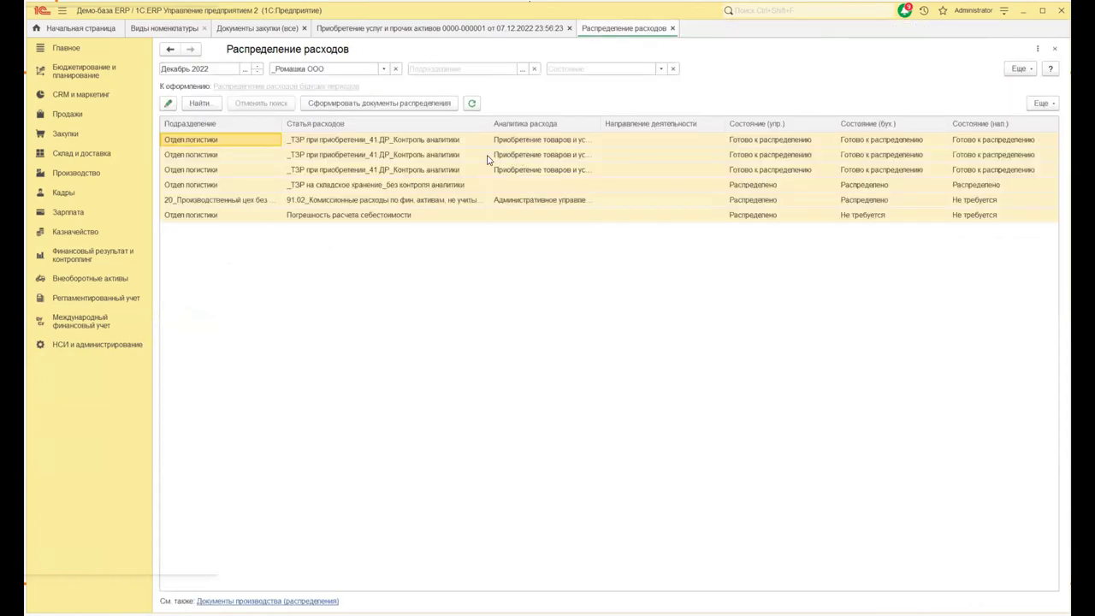
# - Mark the distribution document of the second «_ТЗР при приобретении_41.ДР_Контроль аналитики» line for deletion and close it
pyautogui.doubleClick(445, 160)
pyautogui.click(1024, 72)
pyautogui.click(943, 106)
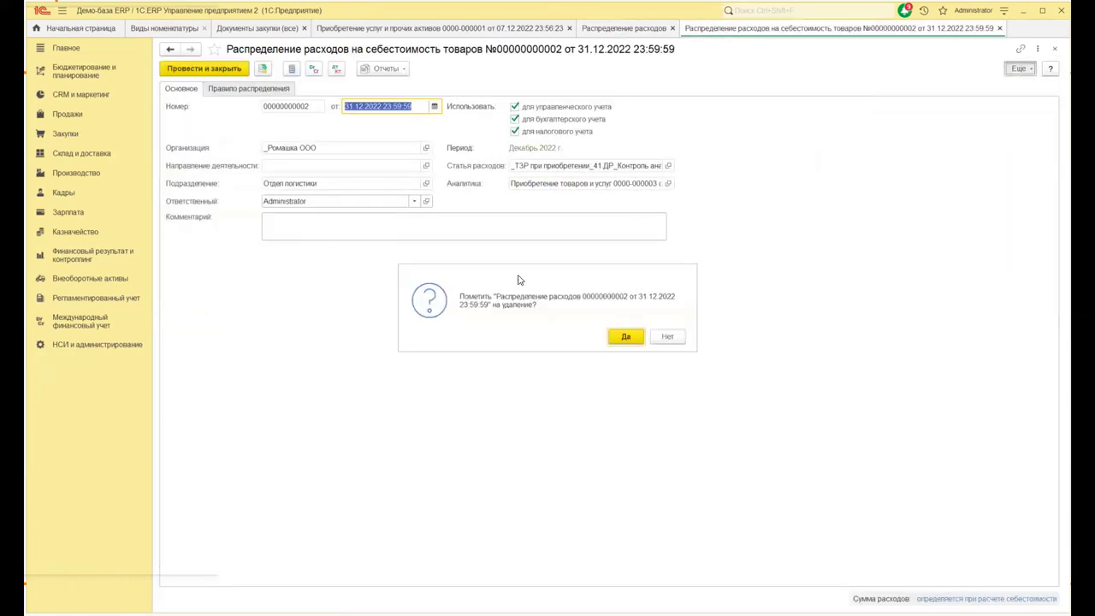
pyautogui.click(630, 337)
pyautogui.click(1054, 49)
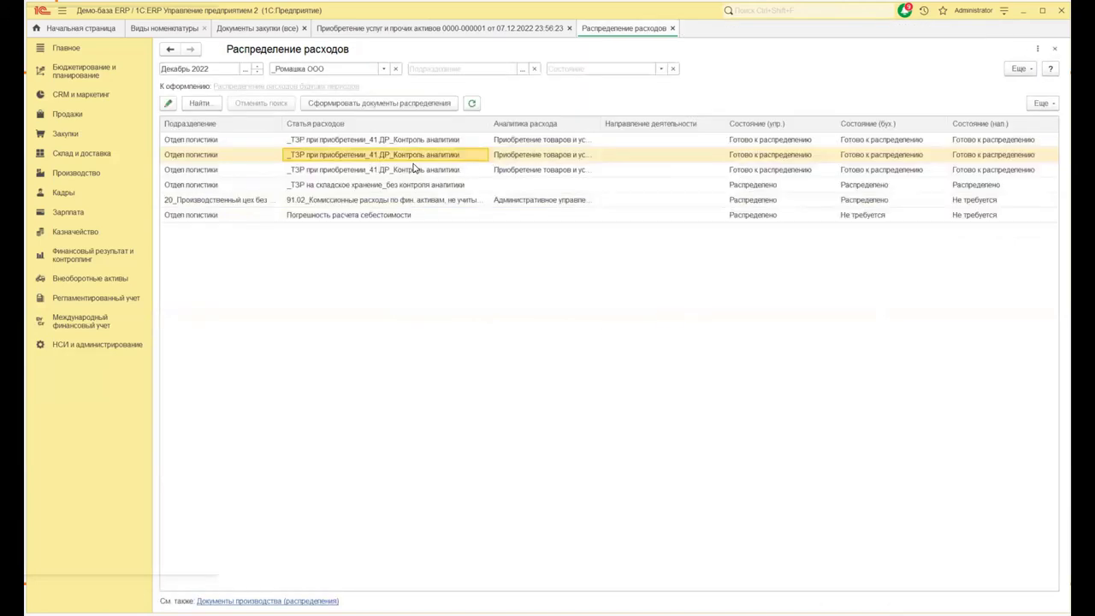
# - Mark the distribution document of the third «_ТЗР при приобретении_41.ДР_Контроль аналитики» line for deletion and close it
pyautogui.doubleClick(416, 171)
pyautogui.click(1023, 72)
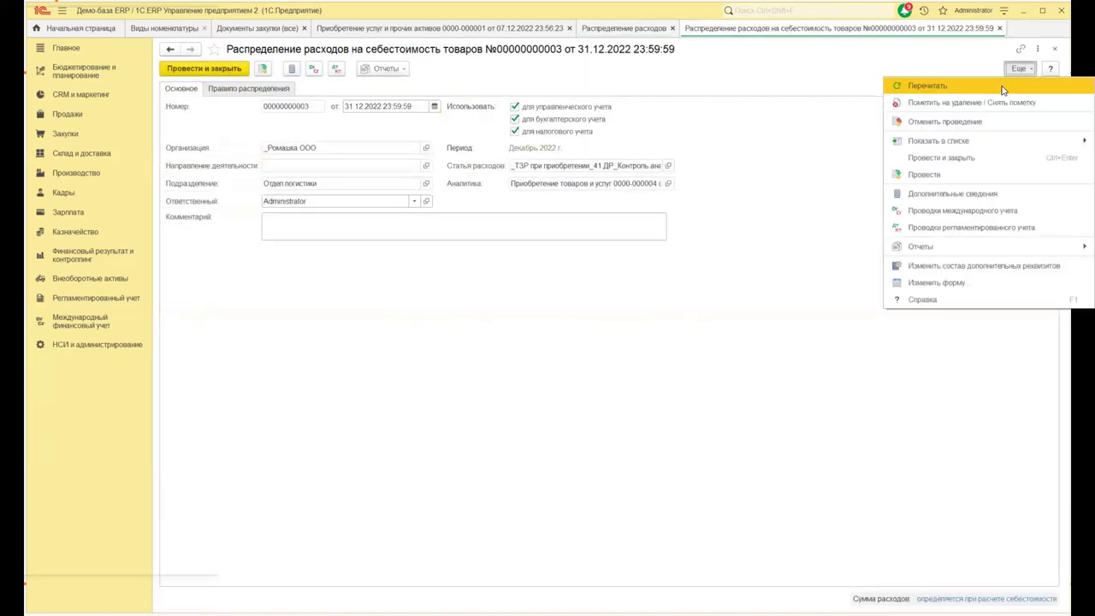
pyautogui.click(944, 103)
pyautogui.click(635, 337)
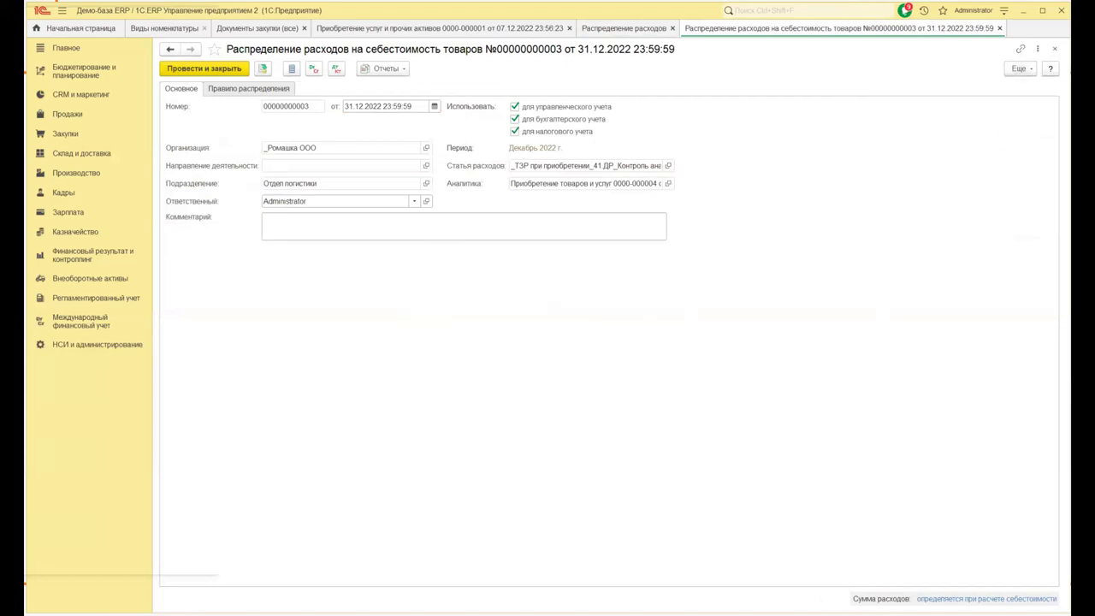
pyautogui.click(1054, 49)
# - Mark the «_ТЗР на складское хранение_без контроля аналитики» distribution document for deletion, and close the open forms back to the purchase documents list
pyautogui.doubleClick(376, 187)
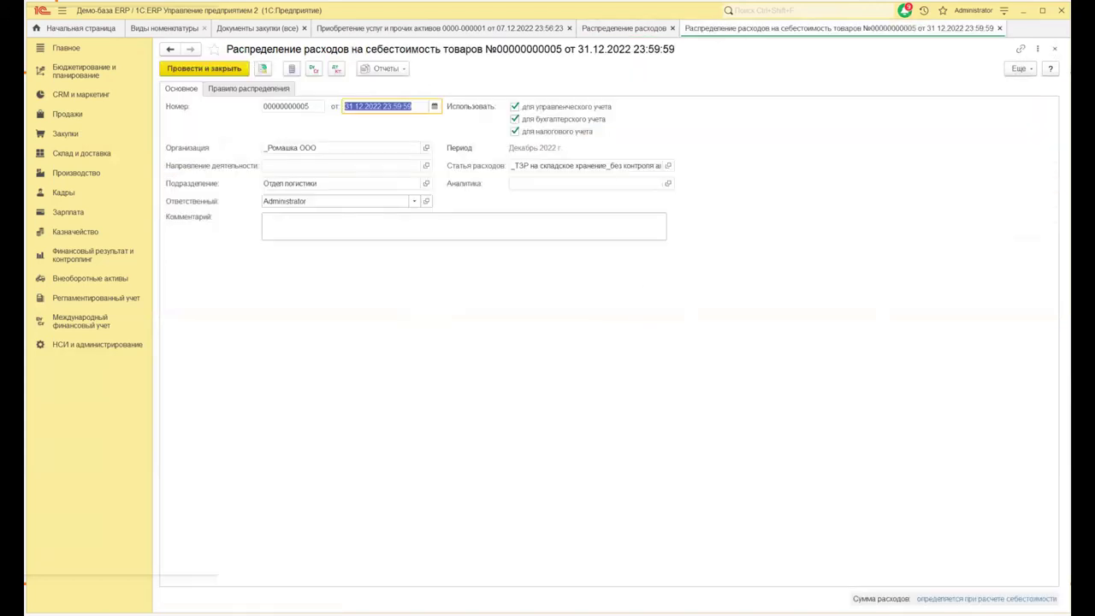
pyautogui.click(1034, 72)
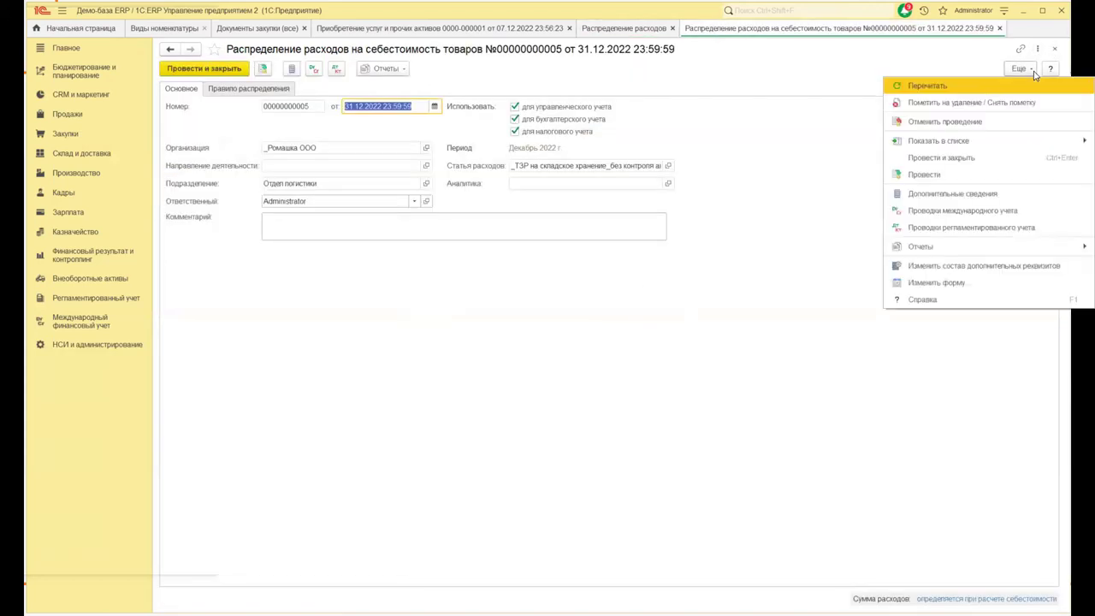
pyautogui.click(944, 103)
pyautogui.press('Return')
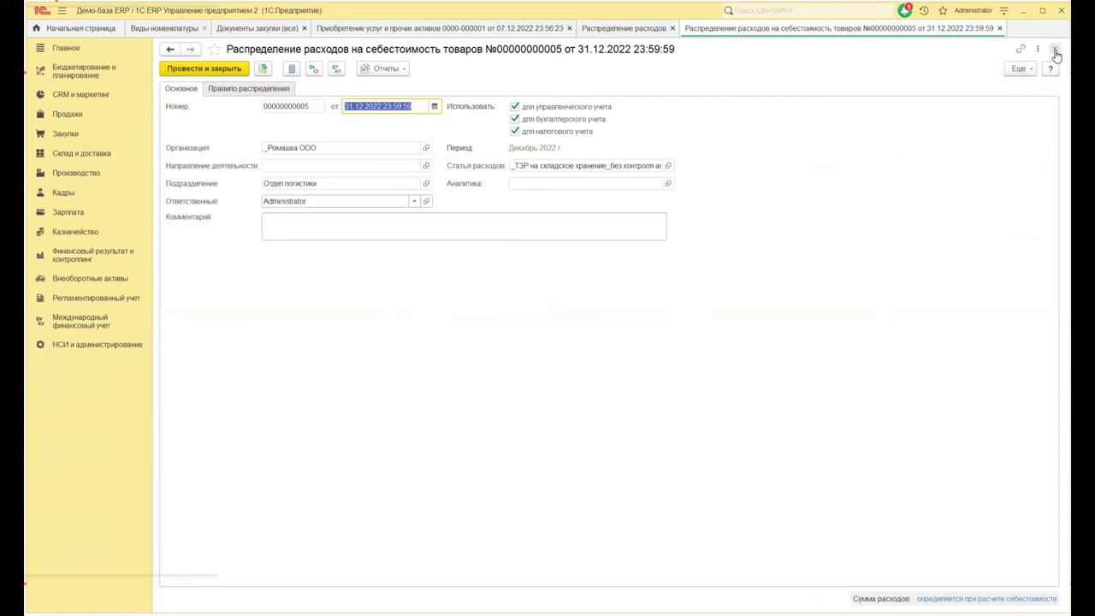
pyautogui.click(1055, 51)
pyautogui.click(1055, 52)
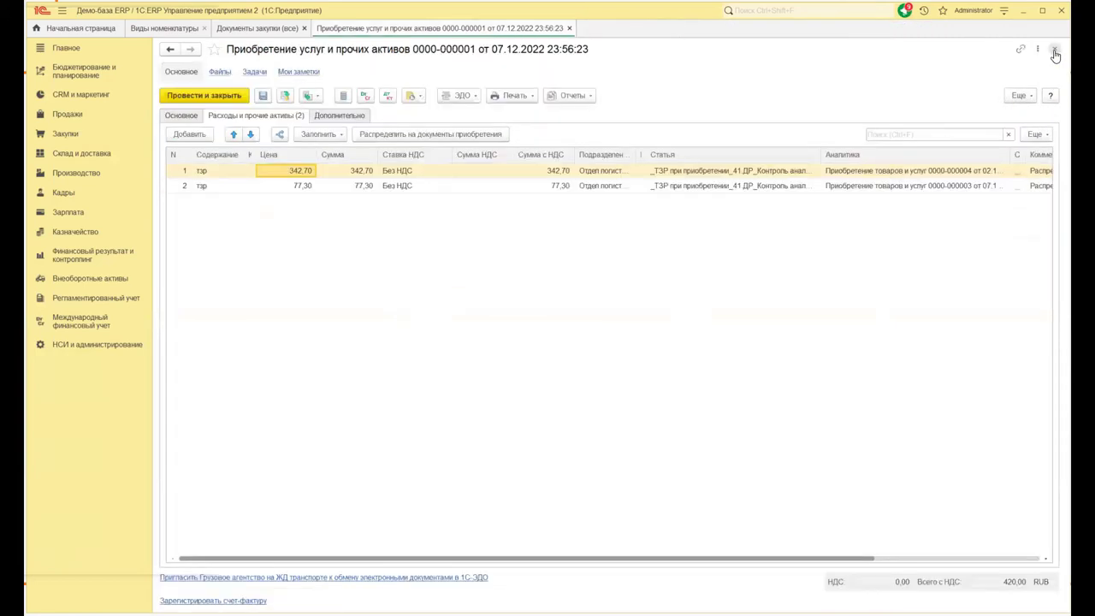
pyautogui.click(1055, 52)
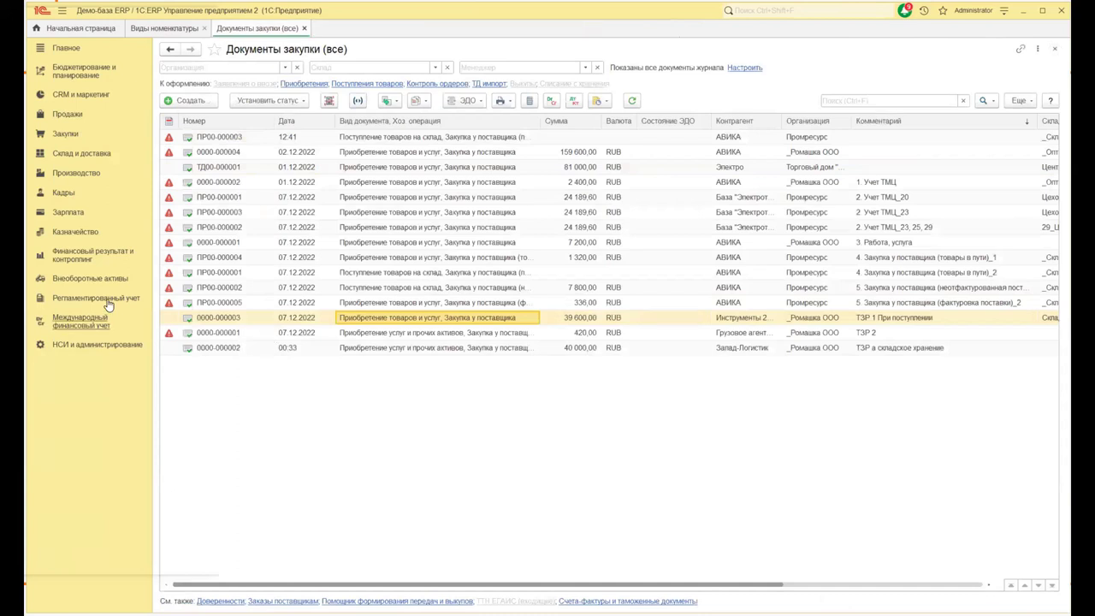
# - Open the December 2022 month closing, and enable «Распределение дополнительных расходов на товары в пути от поставщиков» in the financial result and controlling settings
pyautogui.click(85, 254)
pyautogui.click(395, 157)
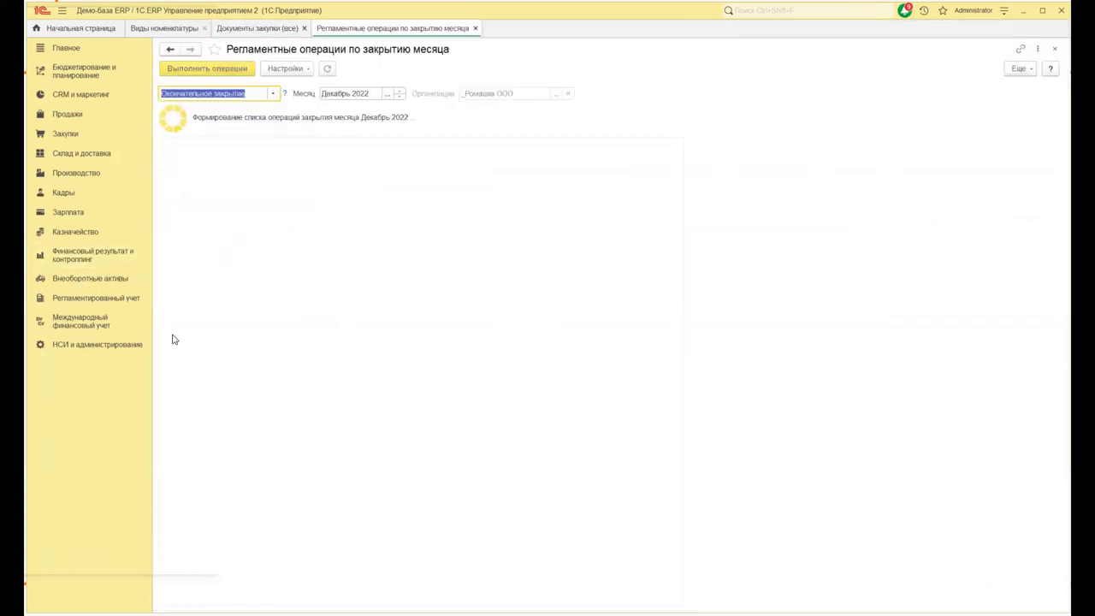
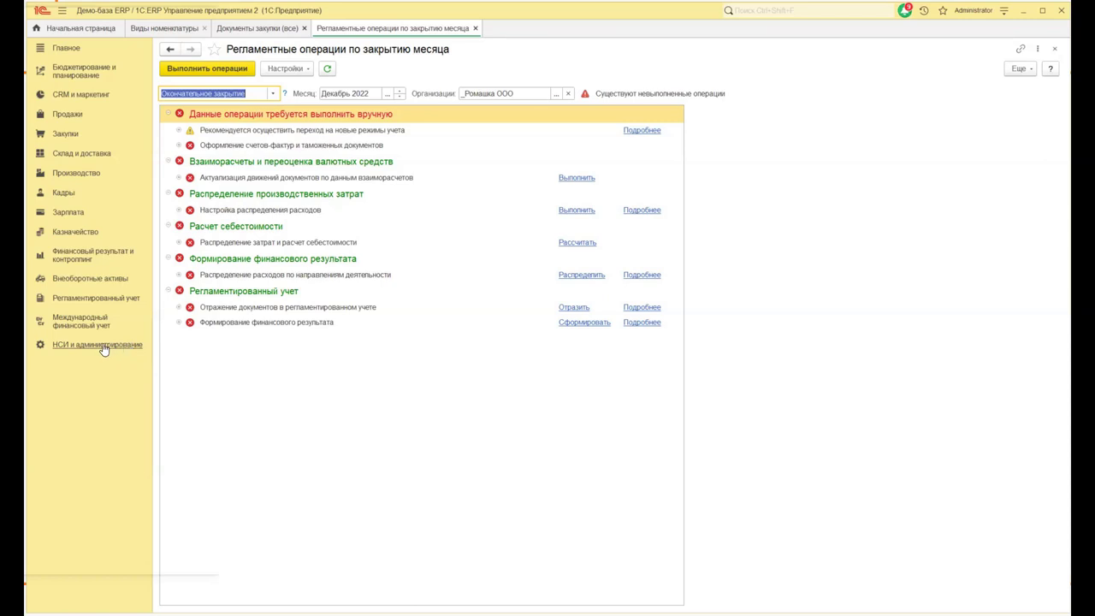
pyautogui.click(104, 348)
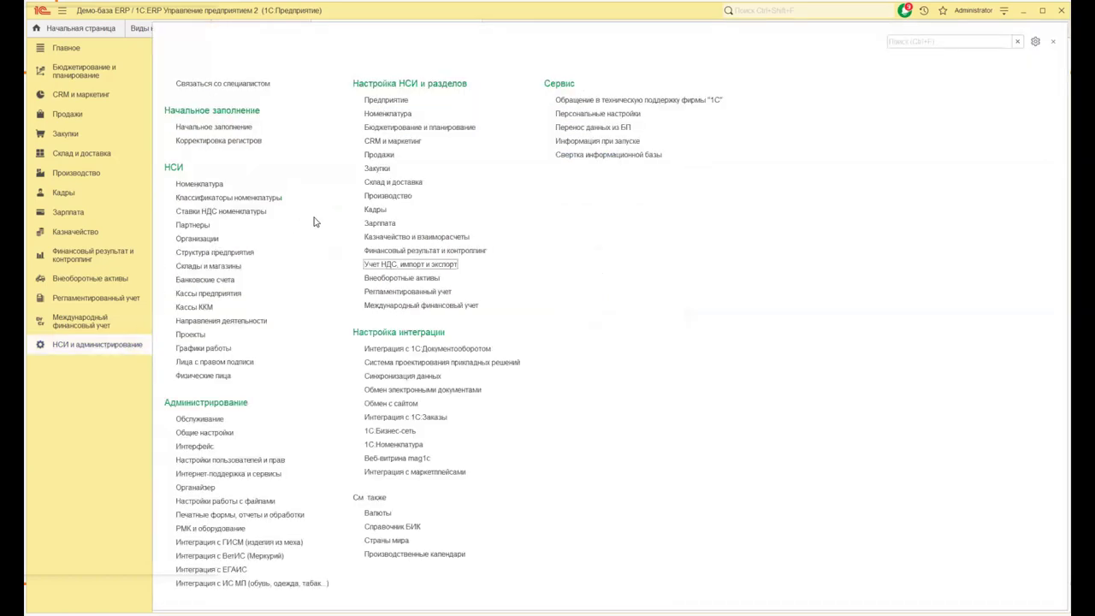
pyautogui.click(368, 250)
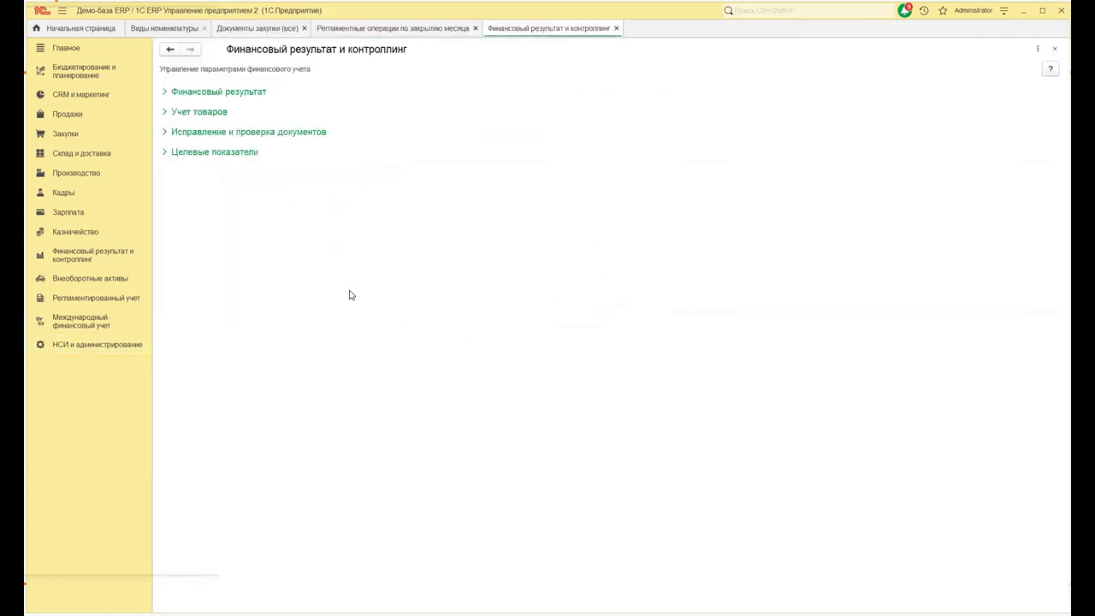
pyautogui.click(163, 115)
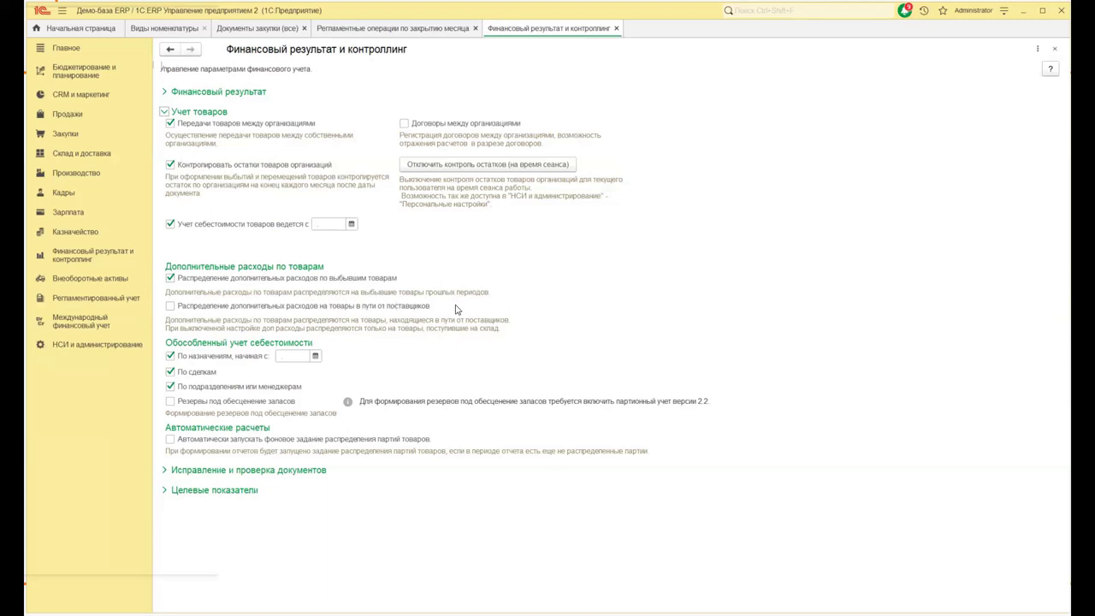
pyautogui.click(170, 308)
pyautogui.click(1054, 53)
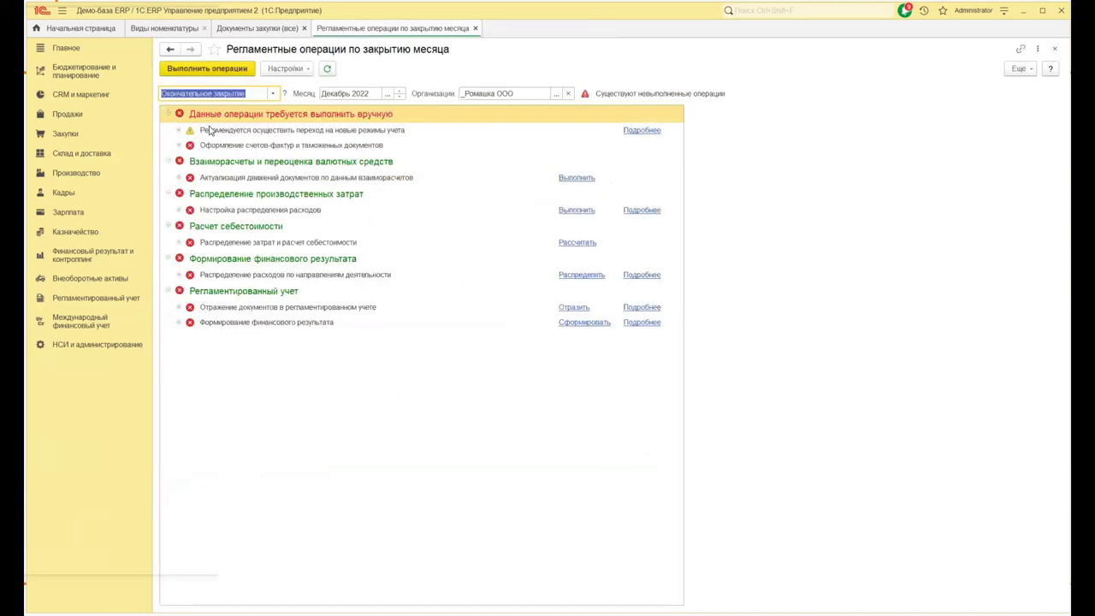
# - Run the December 2022 month-closing operations for _Ромашка ООО and open the universal report
pyautogui.click(228, 71)
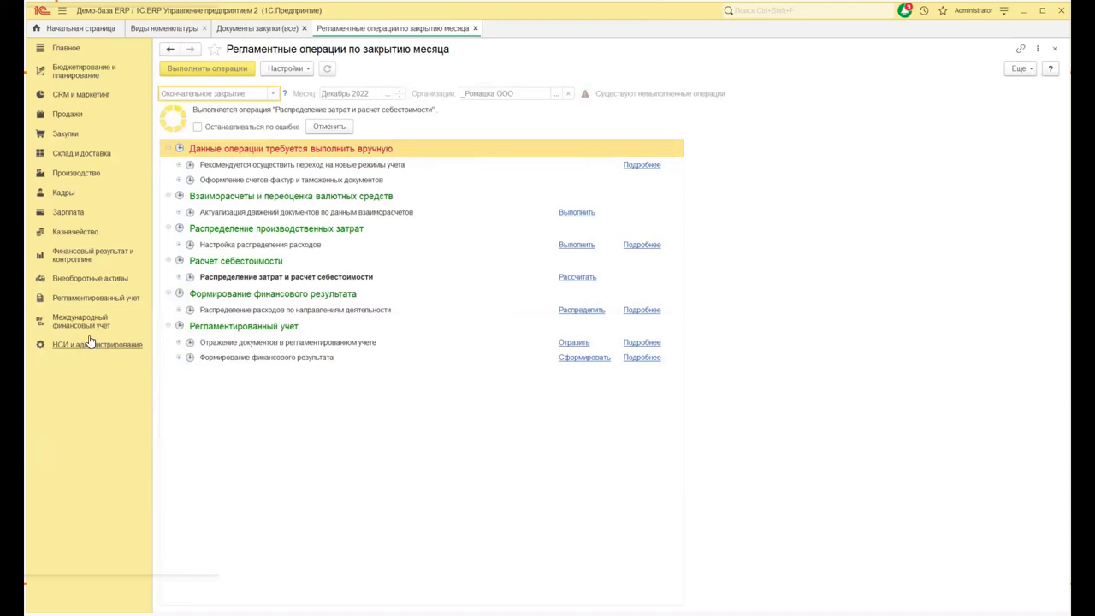
pyautogui.click(91, 255)
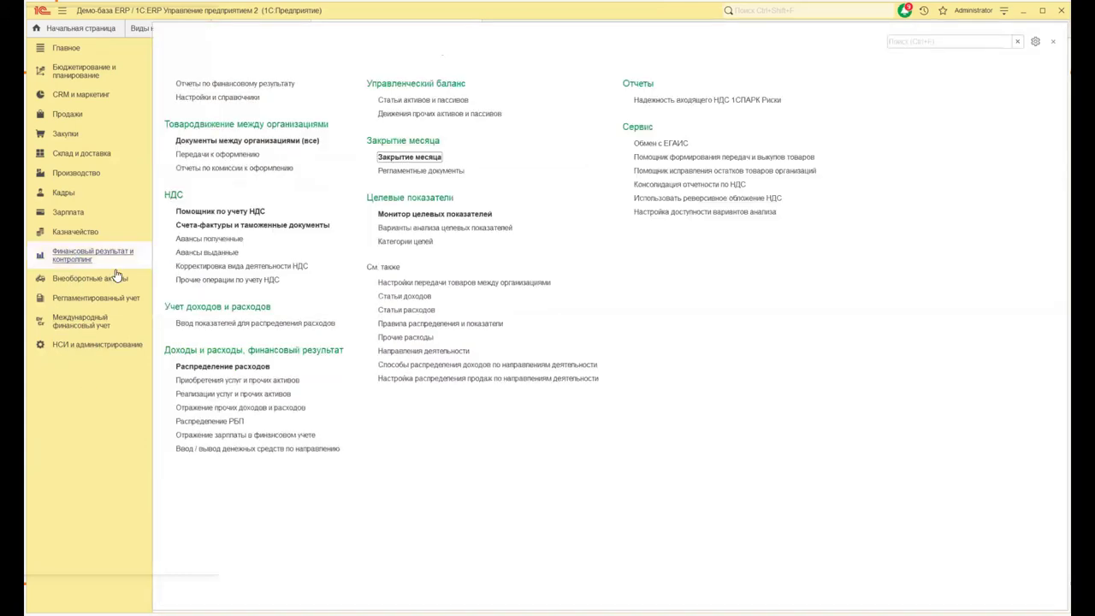
pyautogui.click(203, 416)
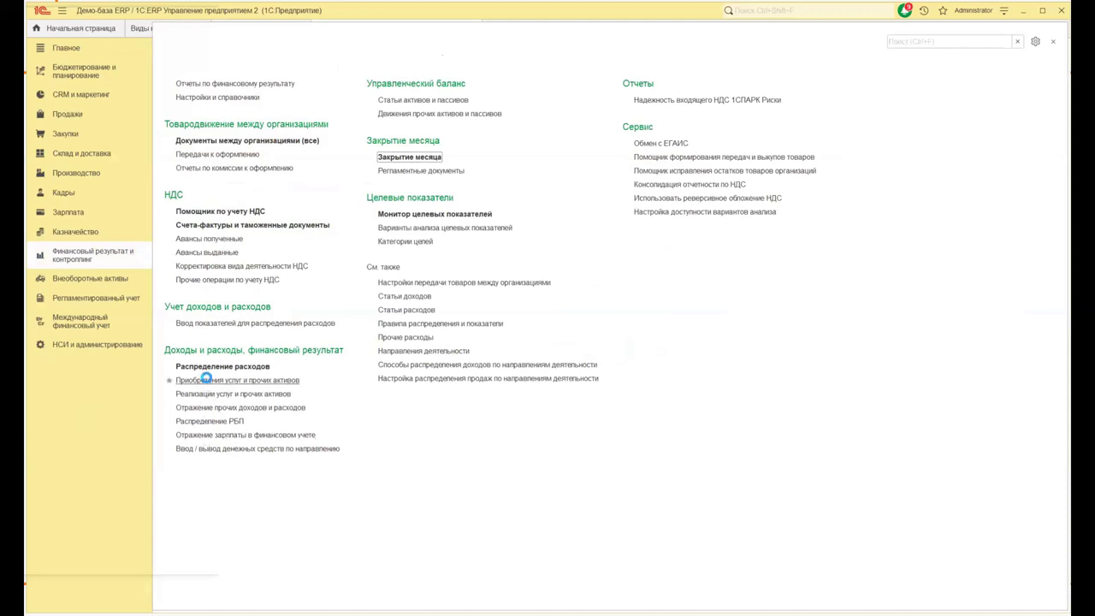
pyautogui.click(97, 344)
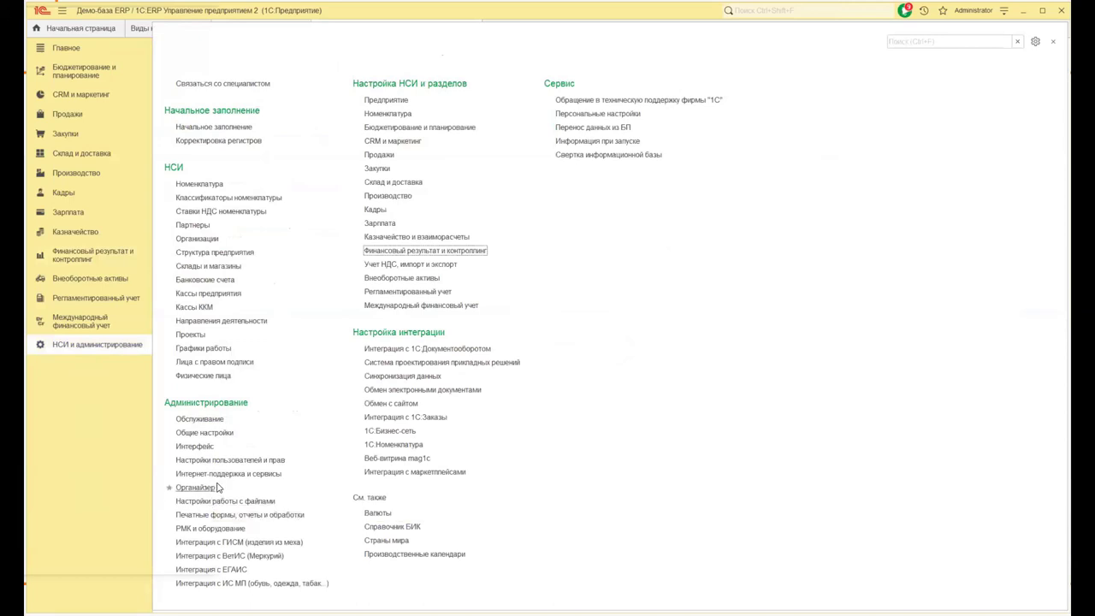
pyautogui.click(205, 516)
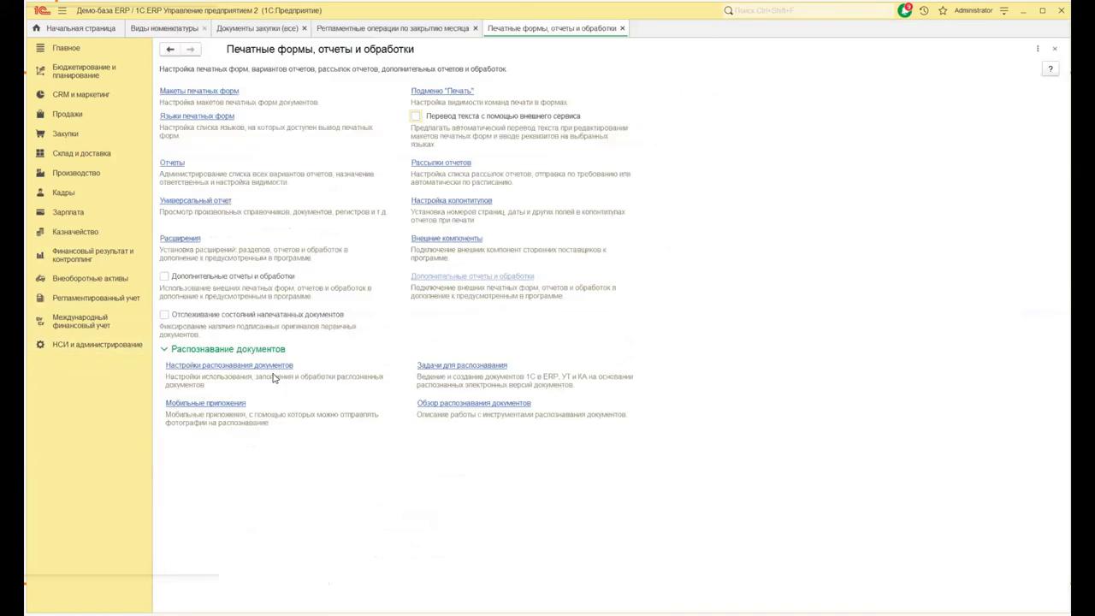
pyautogui.click(185, 206)
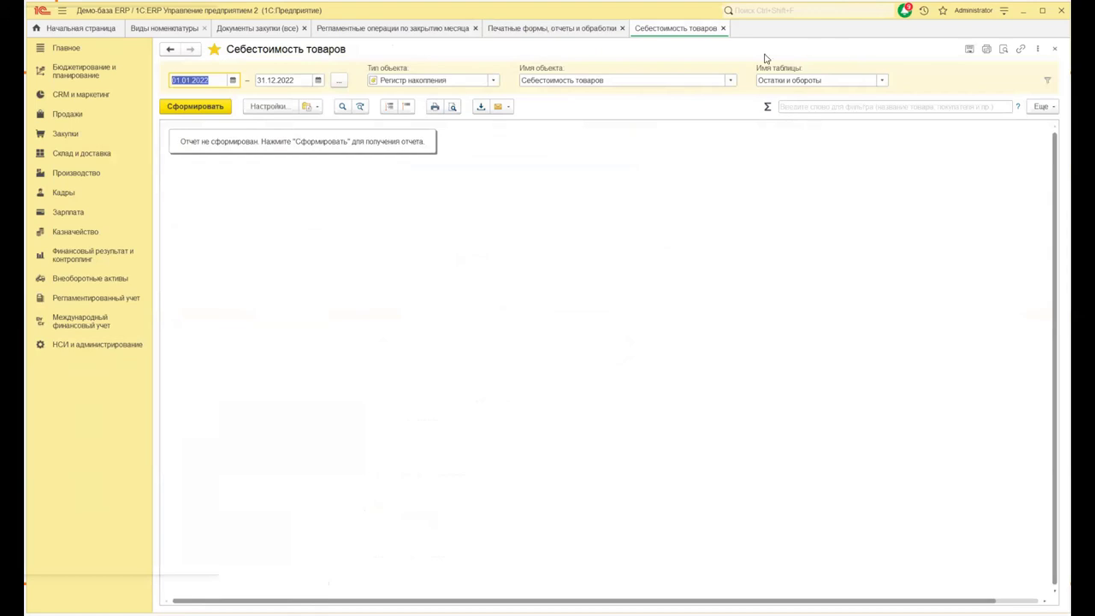
# - Generate the «Себестоимость товаров» report for 01.01.2022–31.12.2022 from the «Остатки и обороты» table
pyautogui.click(882, 82)
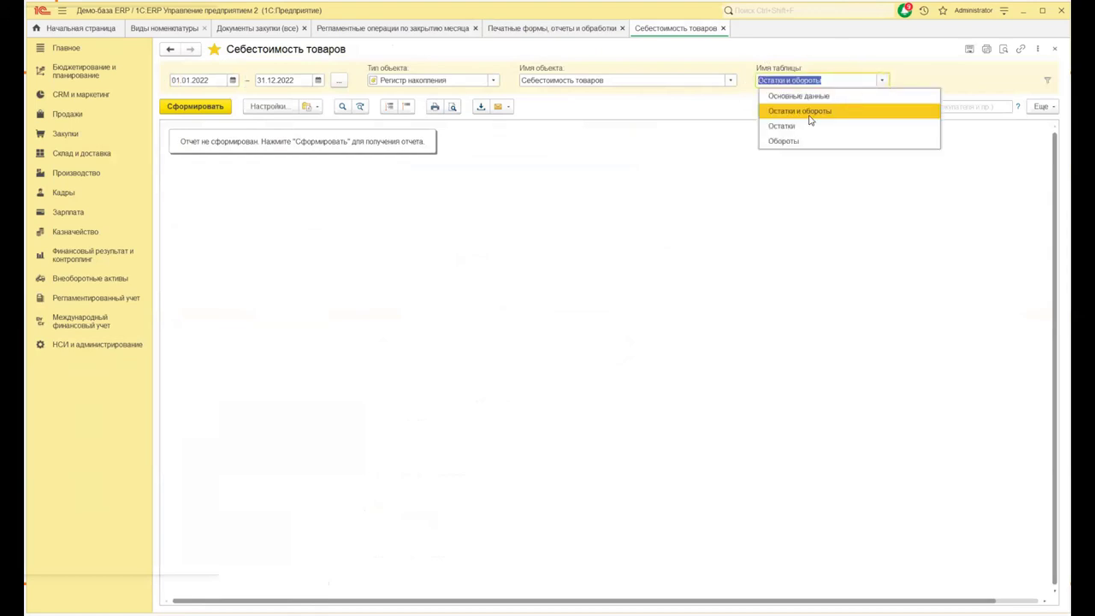
pyautogui.press('Escape')
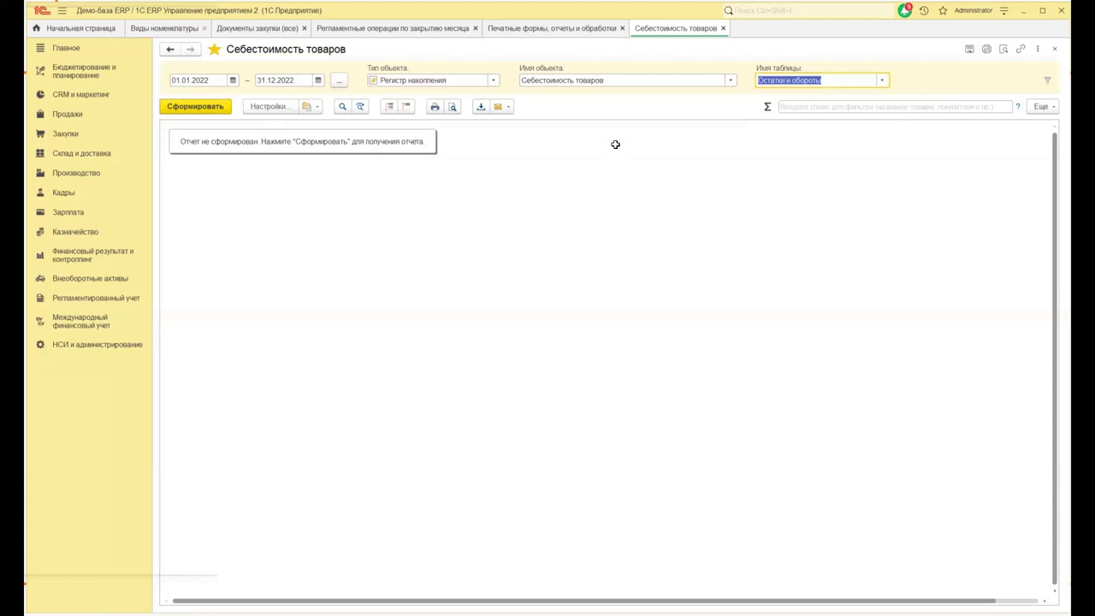
pyautogui.click(182, 106)
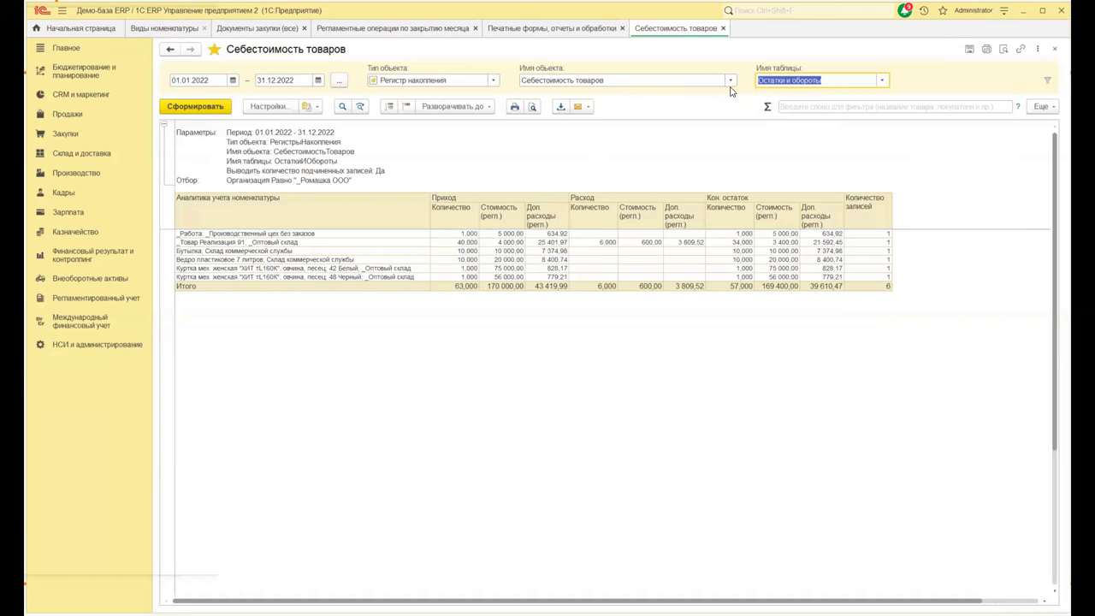
# - Review the field list in the report settings and the receipt columns for quantity, regulated cost and additional expenses
pyautogui.click(267, 108)
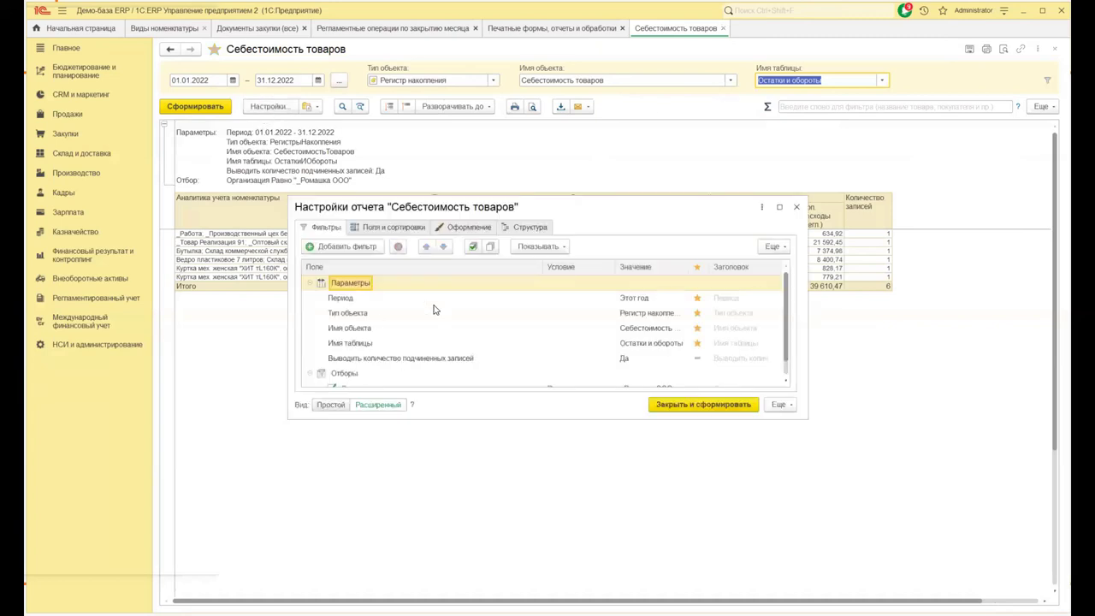
pyautogui.click(405, 227)
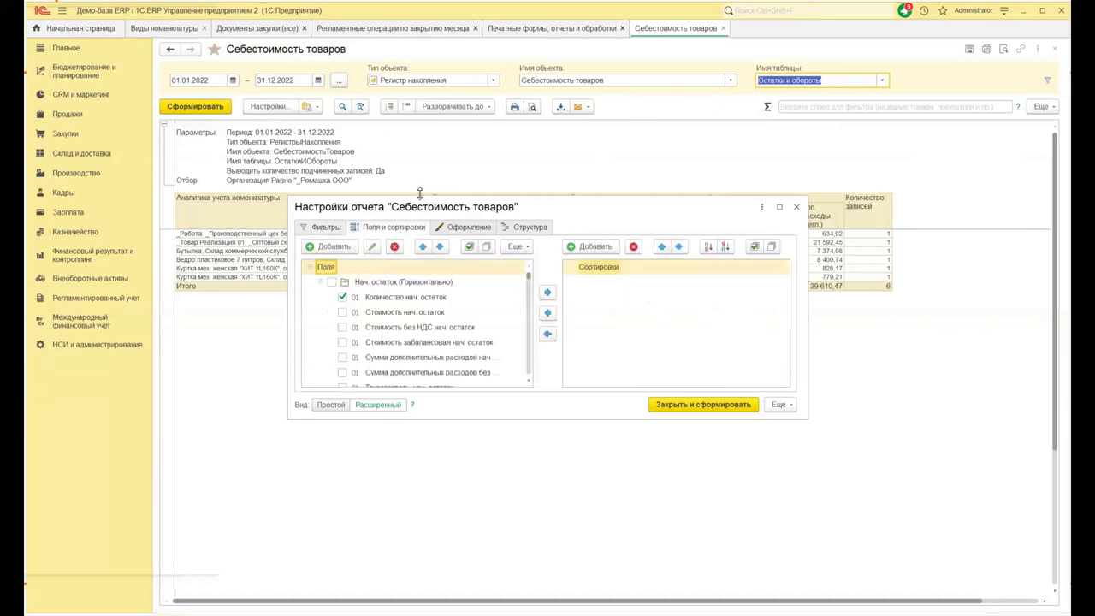
pyautogui.moveTo(420, 194); pyautogui.dragTo(421, 43)
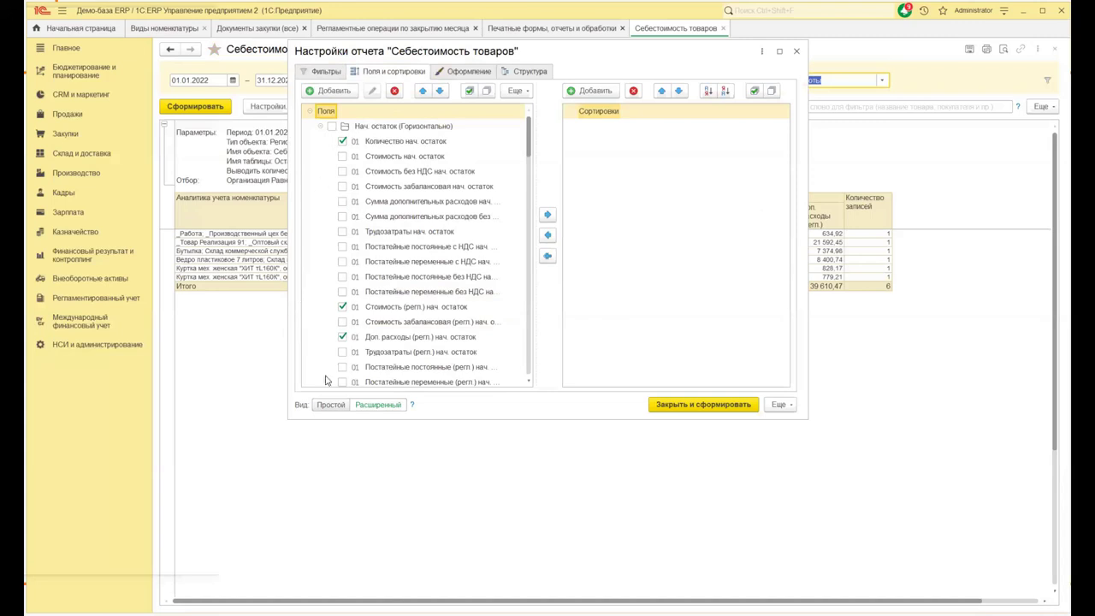
pyautogui.click(796, 51)
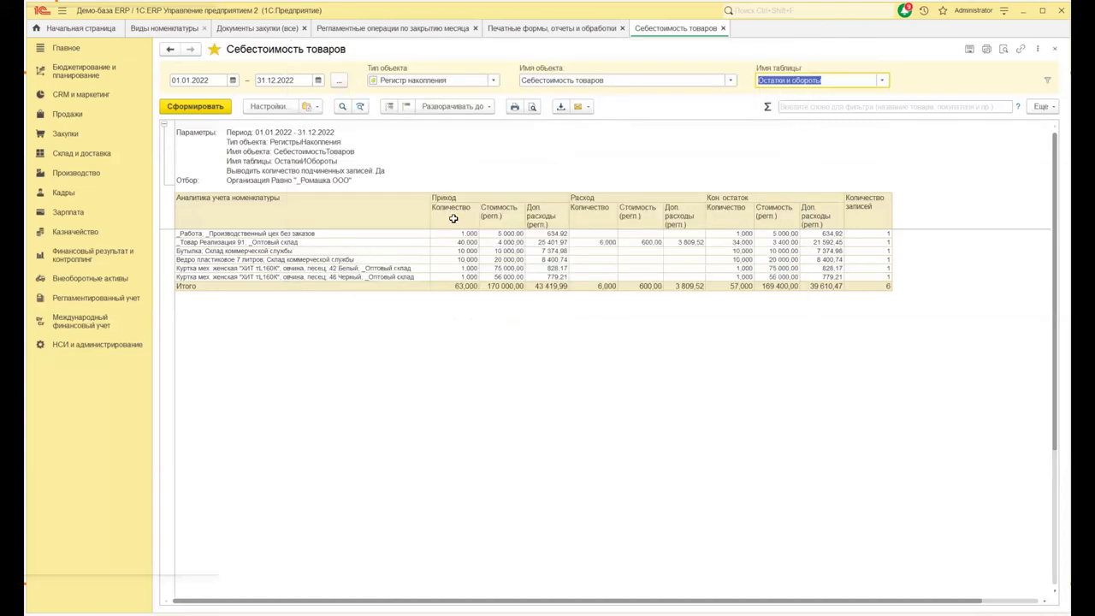
pyautogui.click(437, 208)
pyautogui.click(500, 214)
pyautogui.click(544, 217)
# - Enable the «Нач. остаток (Горизонтально)» field group in the report settings and close them, keeping the change
pyautogui.click(283, 109)
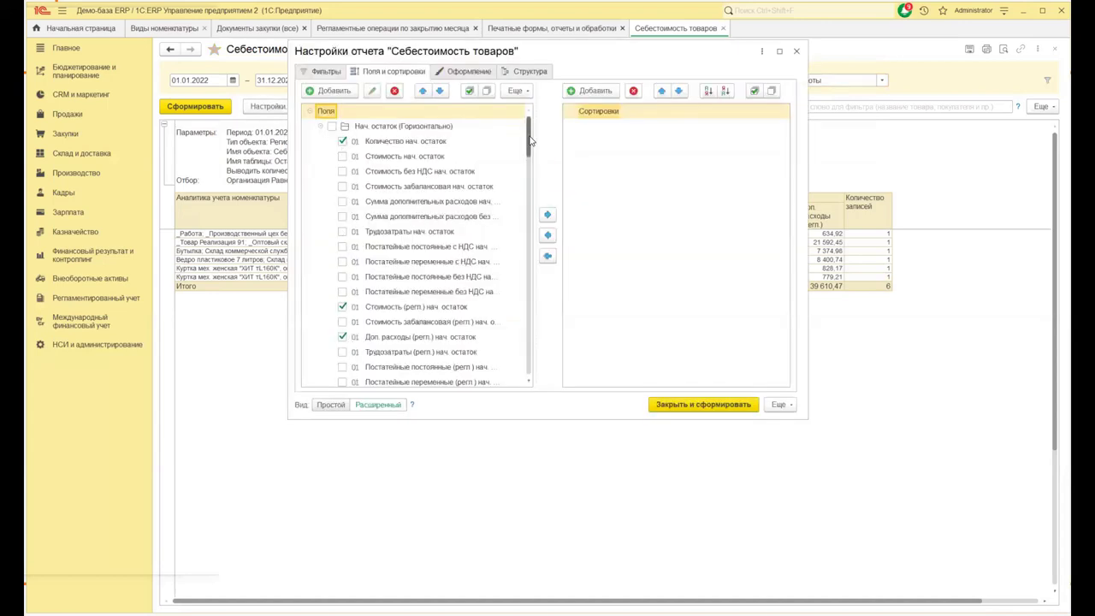
pyautogui.scroll(-3, 522, 163)
pyautogui.scroll(3, 523, 163)
pyautogui.click(331, 126)
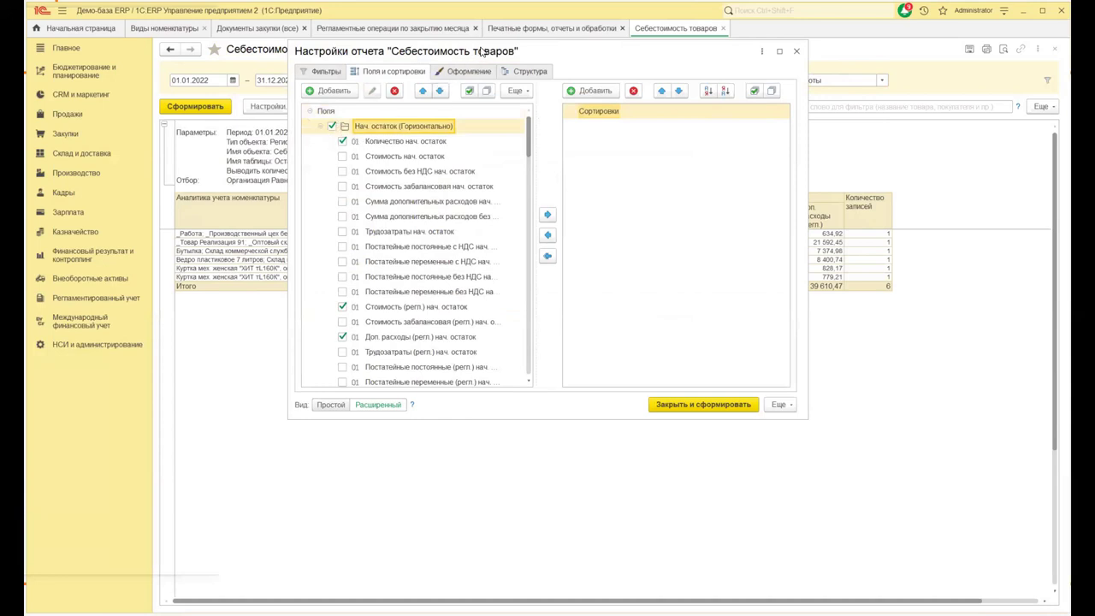
pyautogui.moveTo(482, 51); pyautogui.dragTo(529, 251)
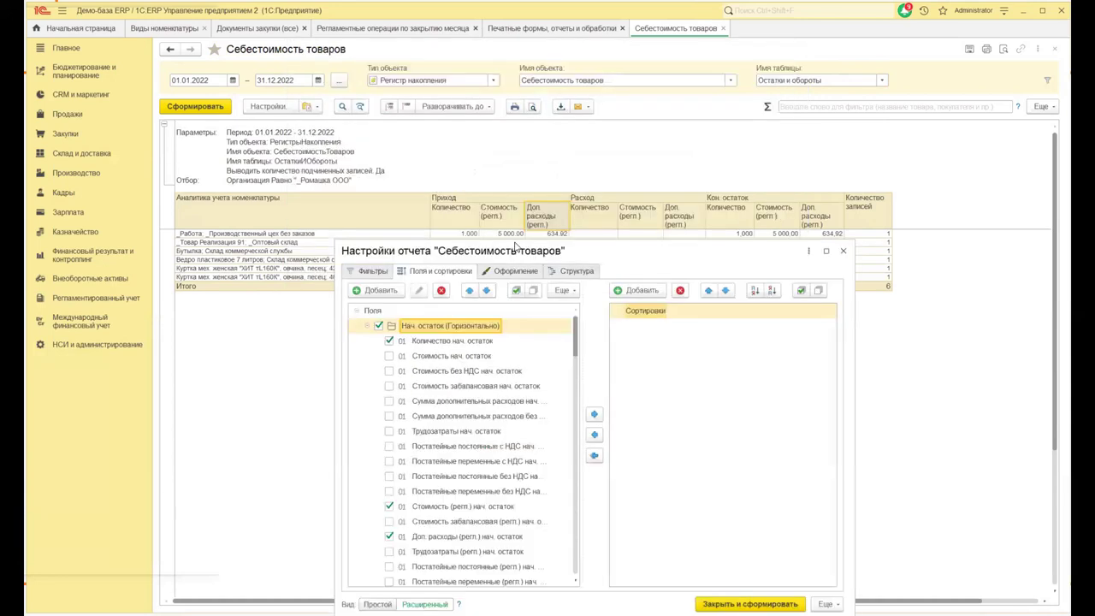
pyautogui.moveTo(516, 247); pyautogui.dragTo(497, 126)
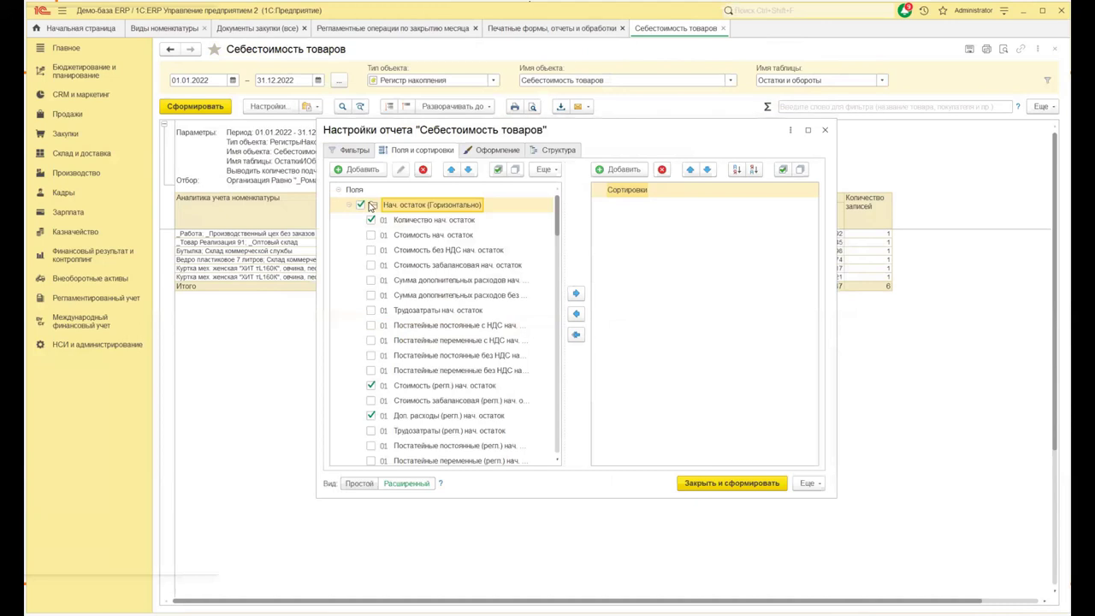
pyautogui.click(827, 132)
pyautogui.click(599, 341)
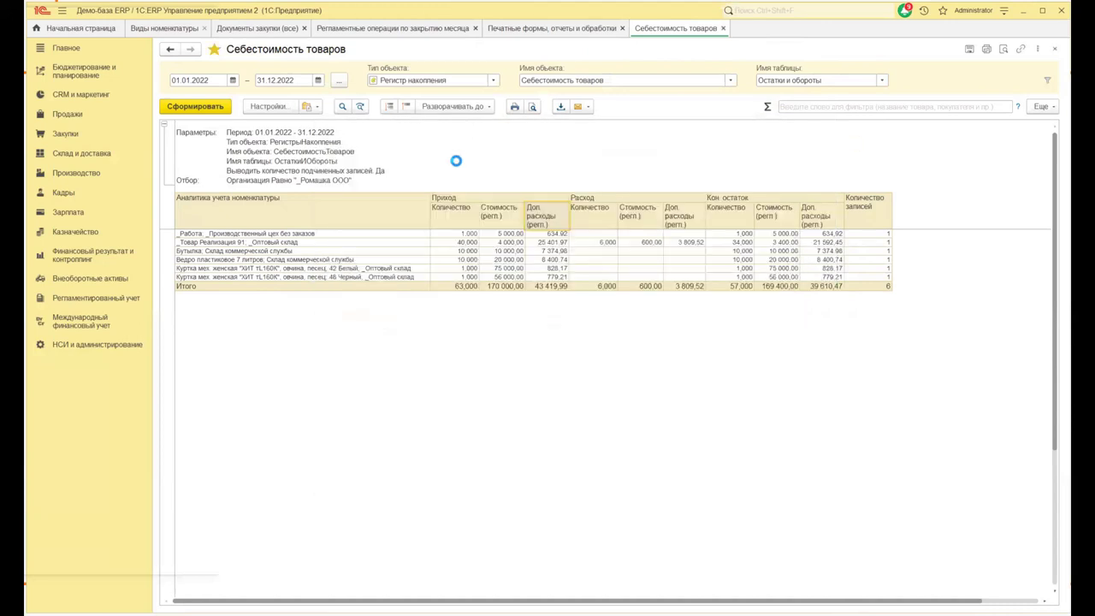
# - Check in which program sections the «Себестоимость товаров» report variant is placed when saving it, and cancel the saving
pyautogui.click(318, 108)
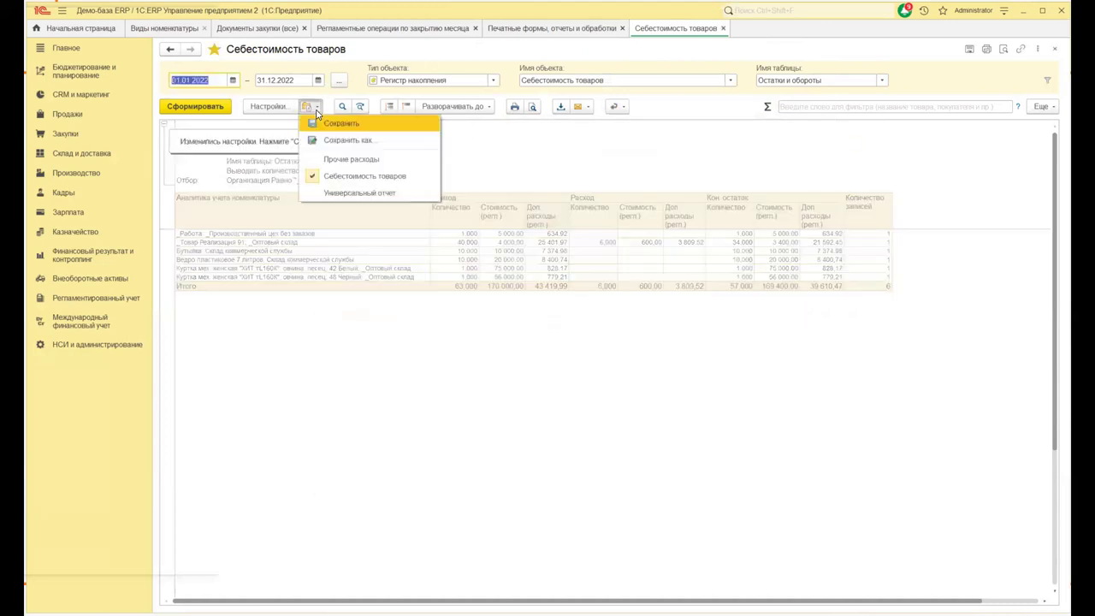
pyautogui.click(335, 141)
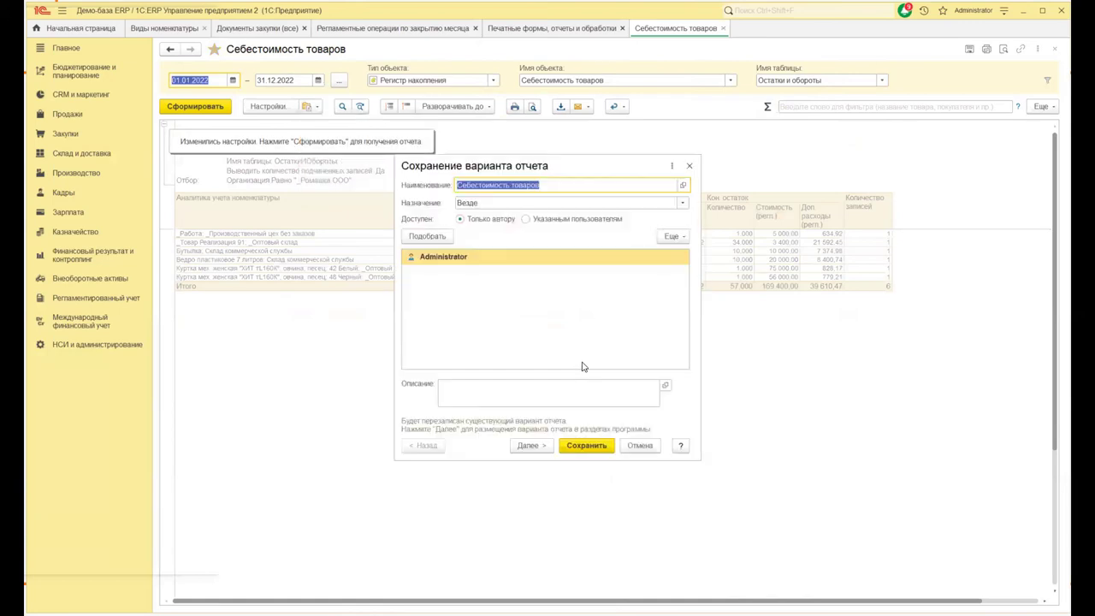
pyautogui.click(521, 445)
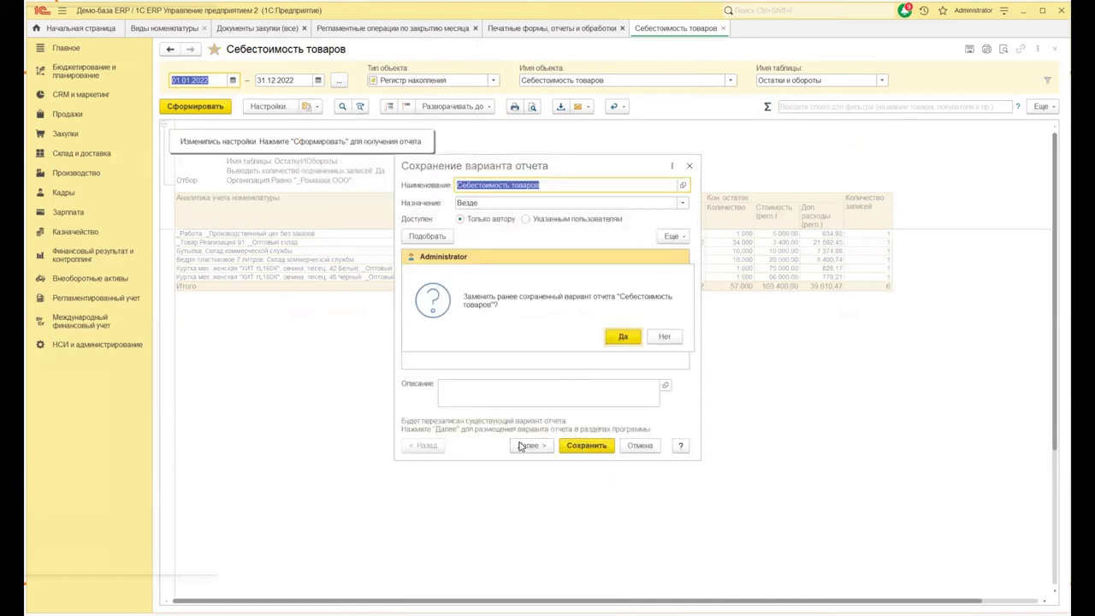
pyautogui.click(623, 338)
pyautogui.click(424, 249)
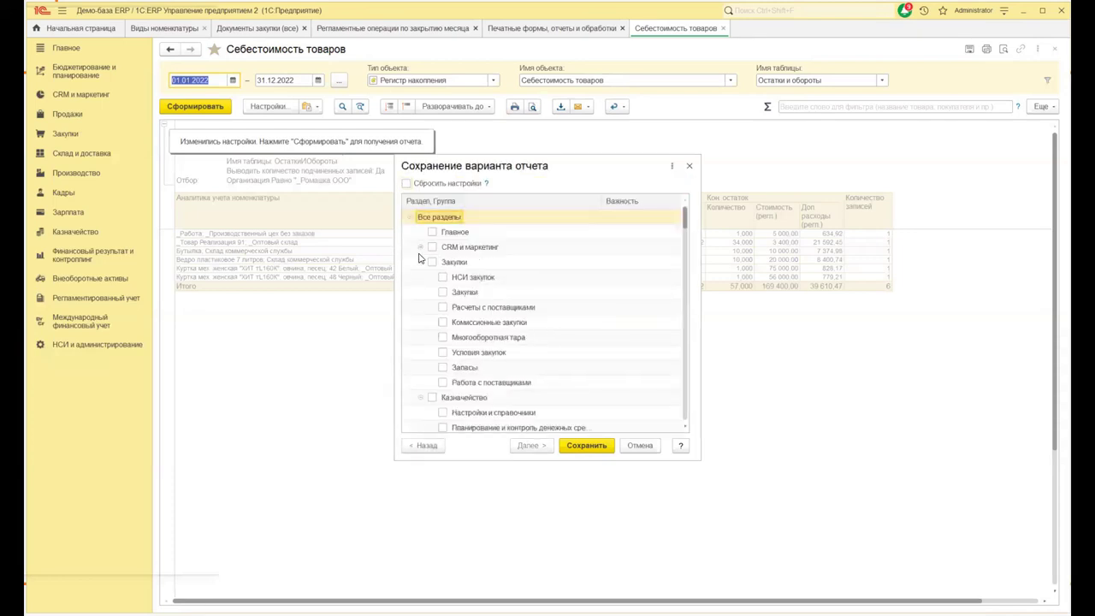
pyautogui.click(421, 263)
pyautogui.click(422, 278)
pyautogui.click(420, 293)
pyautogui.click(420, 307)
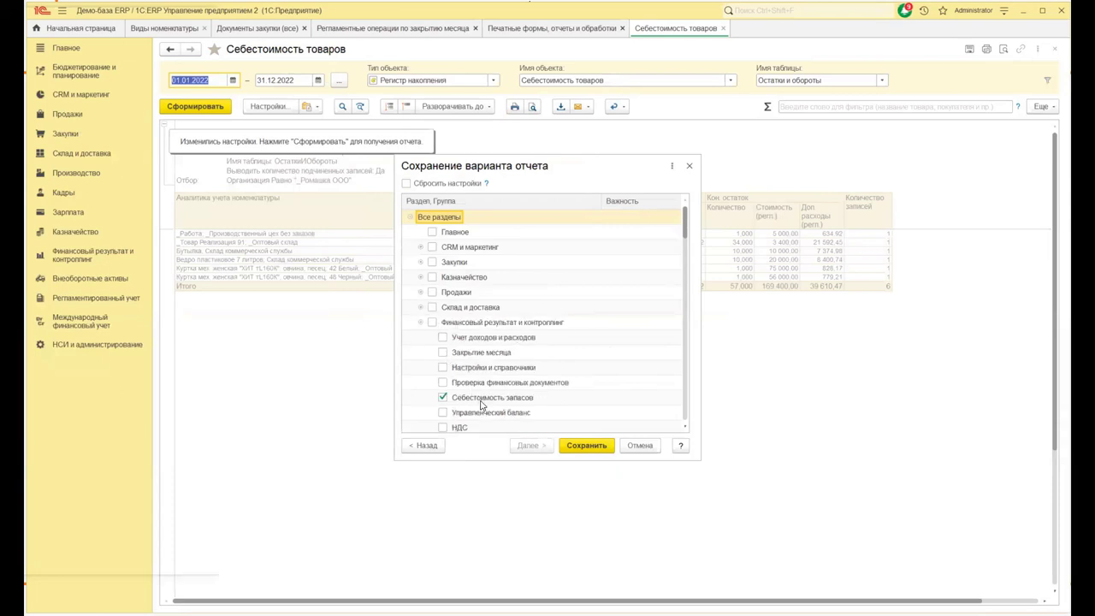
pyautogui.click(647, 448)
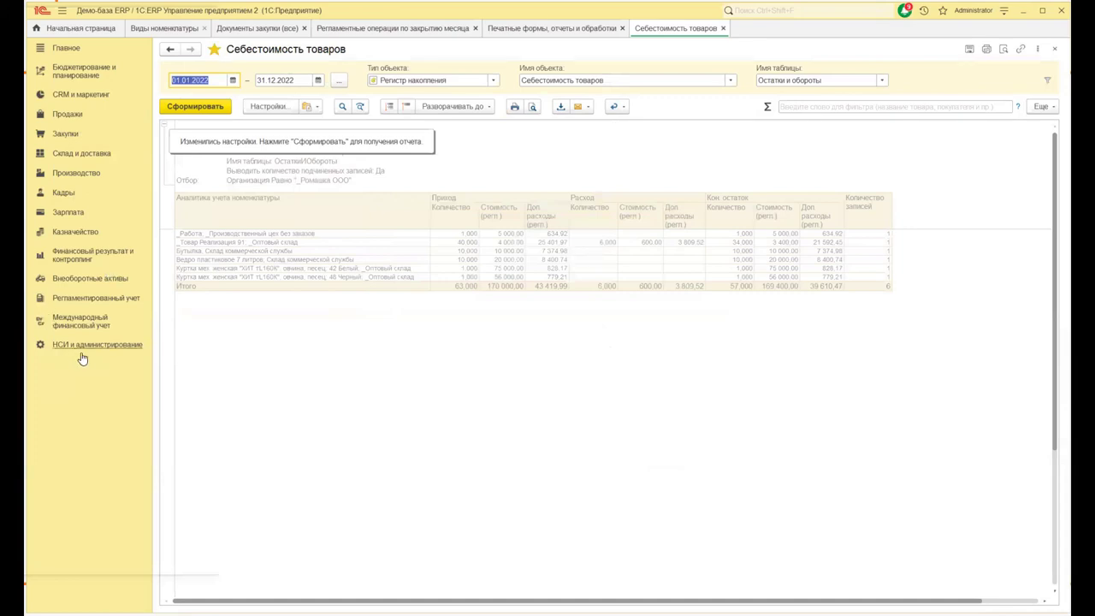
# - Open the financial result reports of the «Финансовый результат и контроллинг» section
pyautogui.click(77, 257)
pyautogui.click(225, 84)
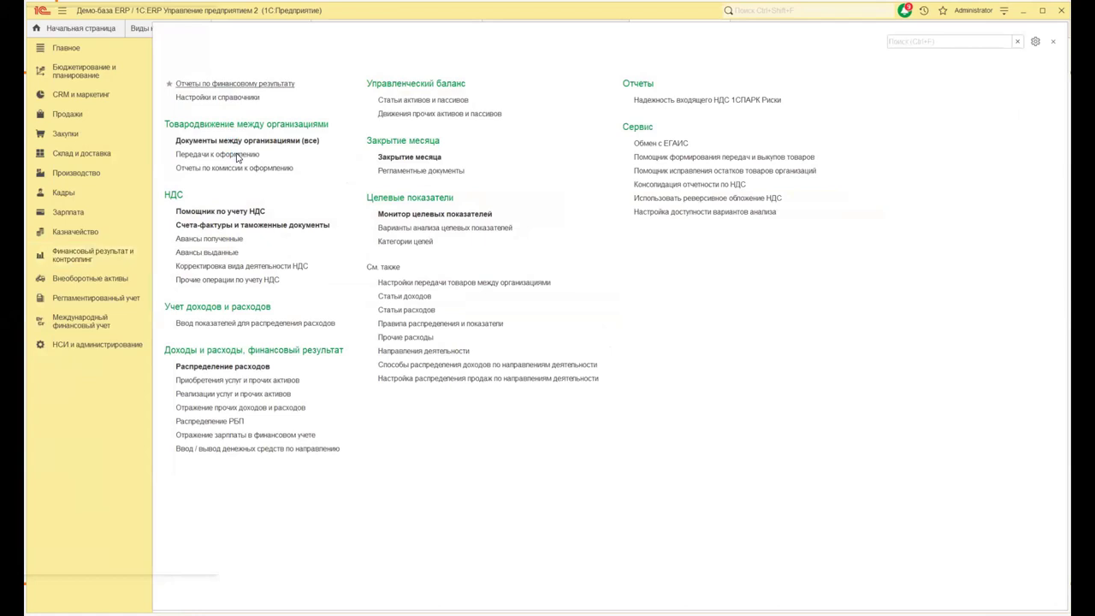